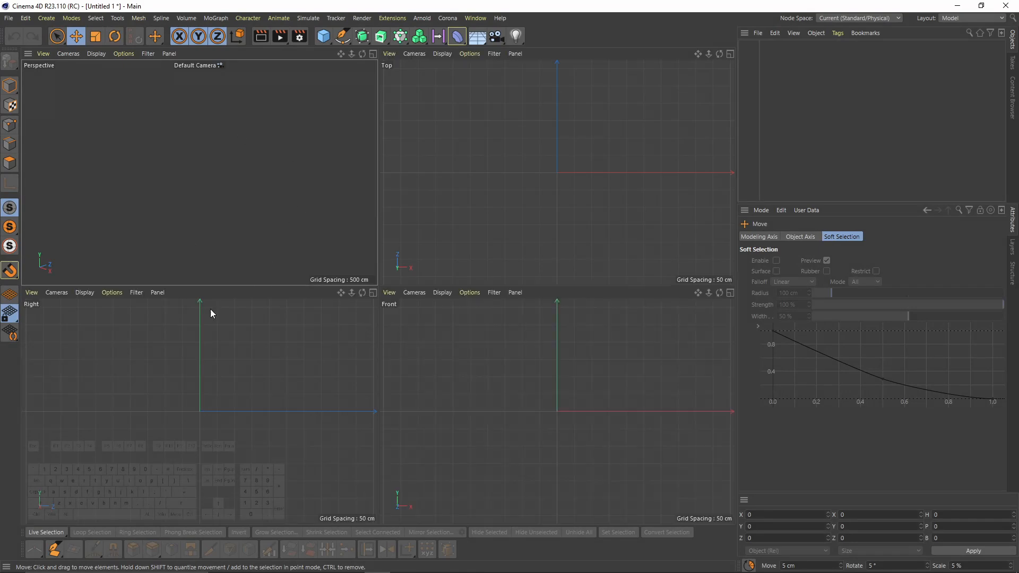
Maximize the side viewport and set its camera to the Left view
{"action": "left_click", "coordinate": [68, 54]}
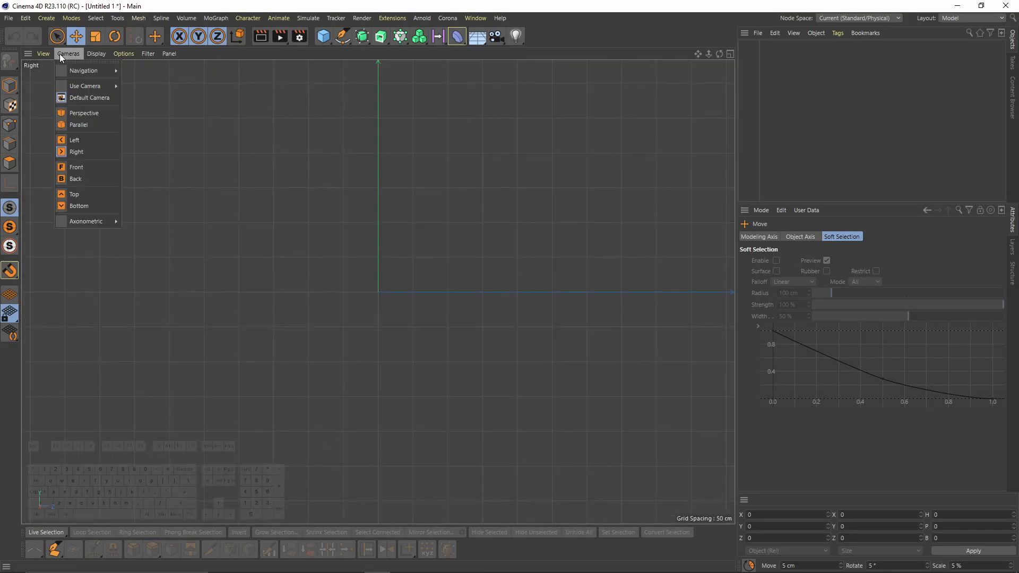
{"action": "left_click", "coordinate": [80, 139]}
{"action": "middle_click_drag", "start_coordinate": [289, 212], "coordinate": [269, 214], "text": "alt"}
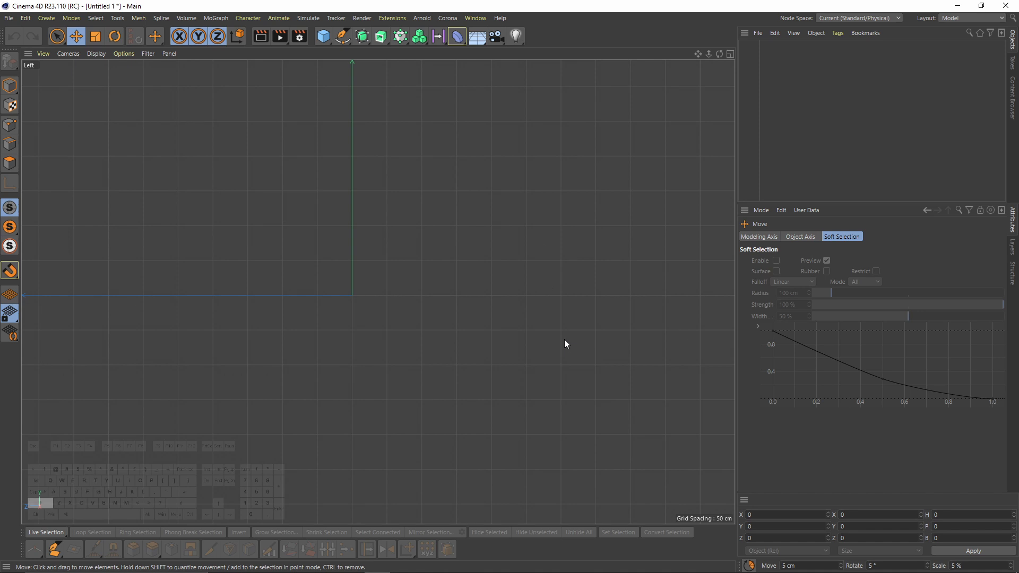
Load the Volvo XC-90 seat sketch as the left view's background image and set its transparency to 54 %
{"action": "key", "text": "shift+v"}
{"action": "left_click", "coordinate": [867, 238]}
{"action": "left_click", "coordinate": [996, 271]}
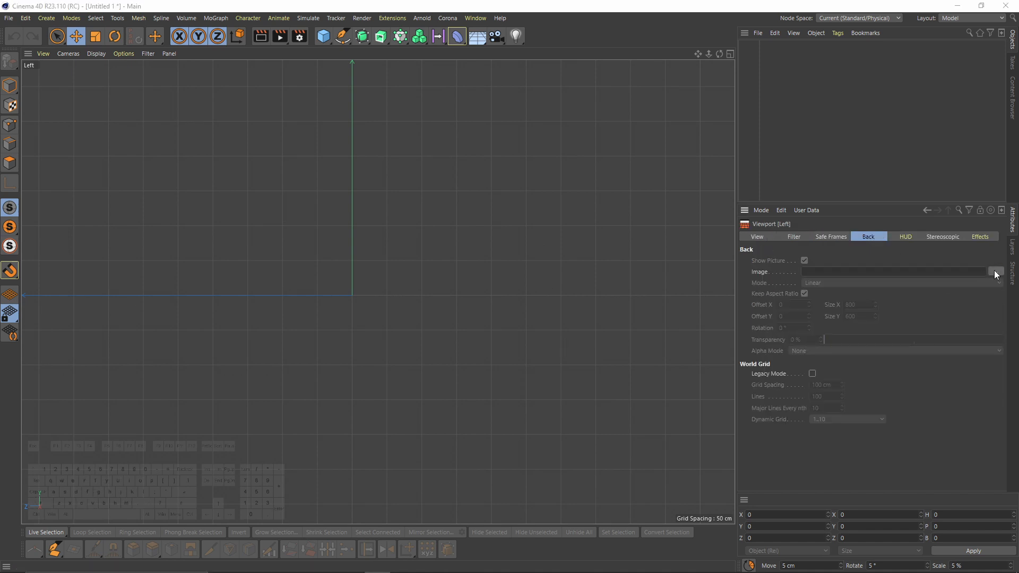
{"action": "double_click", "coordinate": [139, 109]}
{"action": "scroll", "coordinate": [441, 275], "scroll_direction": "down", "scroll_amount": 2}
{"action": "middle_click_drag", "start_coordinate": [452, 273], "coordinate": [450, 217], "text": "alt"}
{"action": "left_click_drag", "start_coordinate": [893, 339], "coordinate": [922, 342]}
{"action": "middle_click_drag", "start_coordinate": [450, 280], "coordinate": [478, 265]}
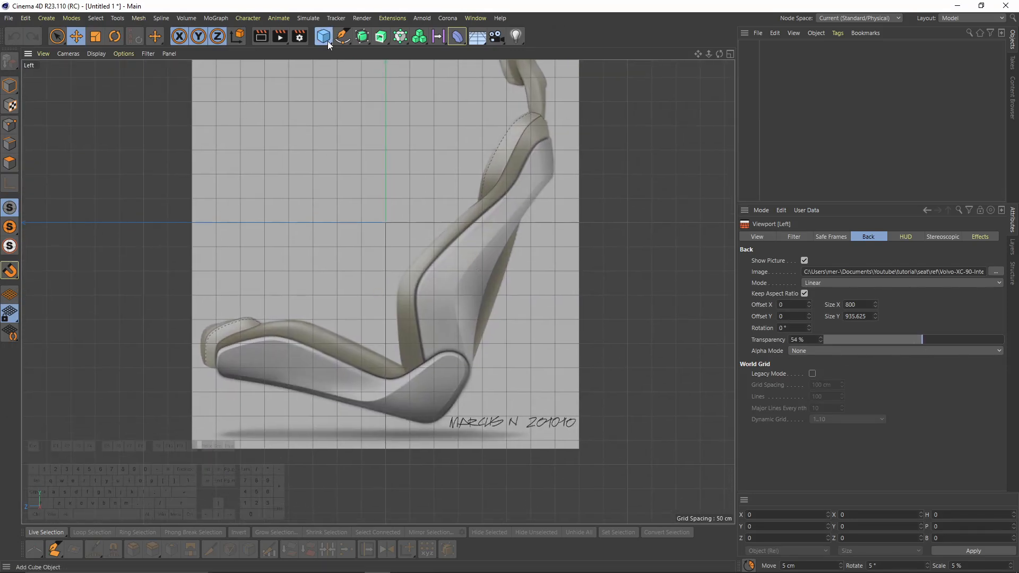
Add a plane object with 2 width segments and 2 height segments
{"action": "left_click", "coordinate": [327, 40]}
{"action": "left_click", "coordinate": [434, 65]}
{"action": "middle_click_drag", "start_coordinate": [487, 311], "coordinate": [481, 334]}
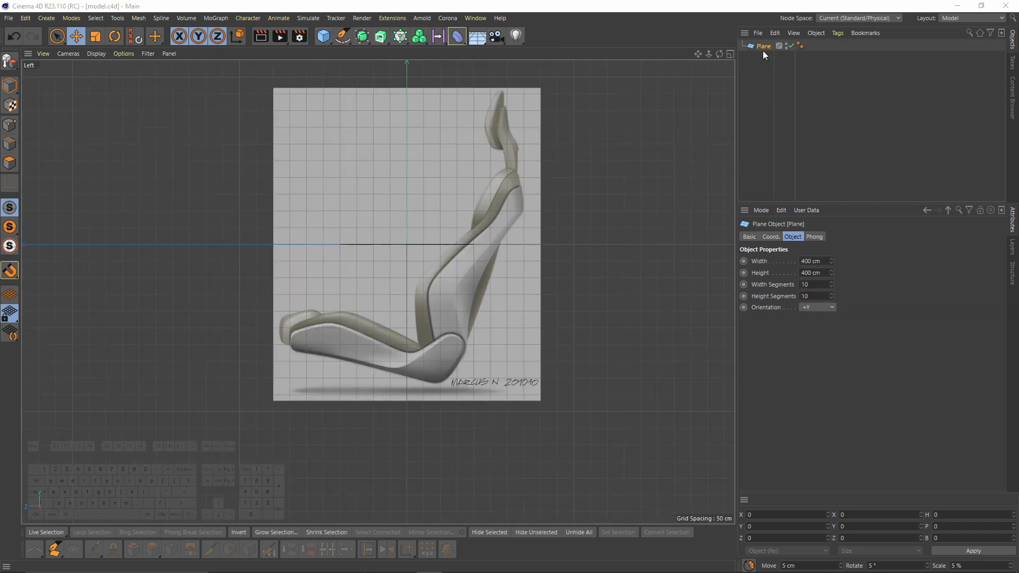
{"action": "left_click", "coordinate": [806, 284]}
{"action": "type", "text": "2"}
{"action": "key", "text": "Tab"}
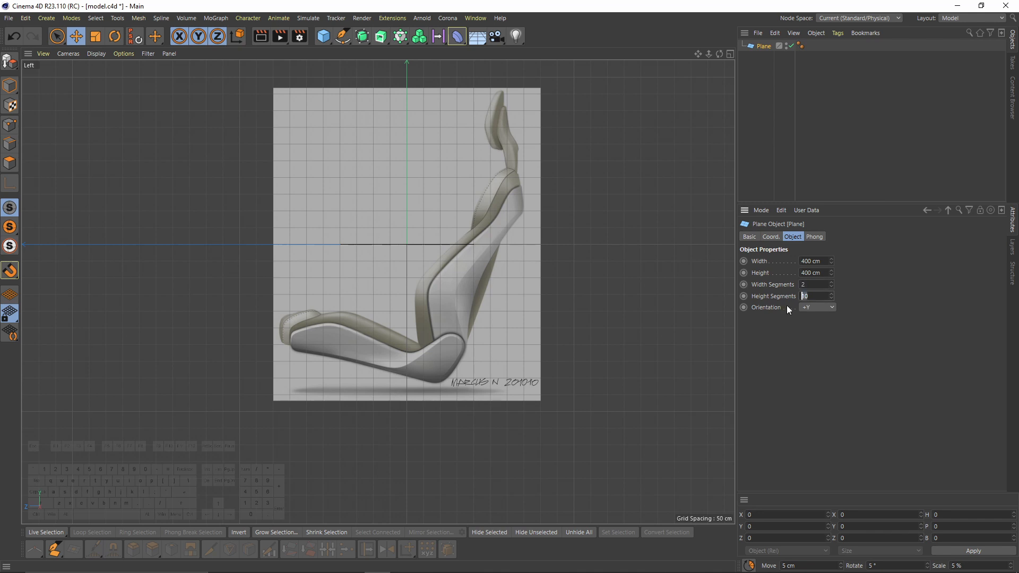
{"action": "type", "text": "2"}
Make the plane editable and delete its points on the positive X side in the top view
{"action": "middle_click", "coordinate": [260, 177]}
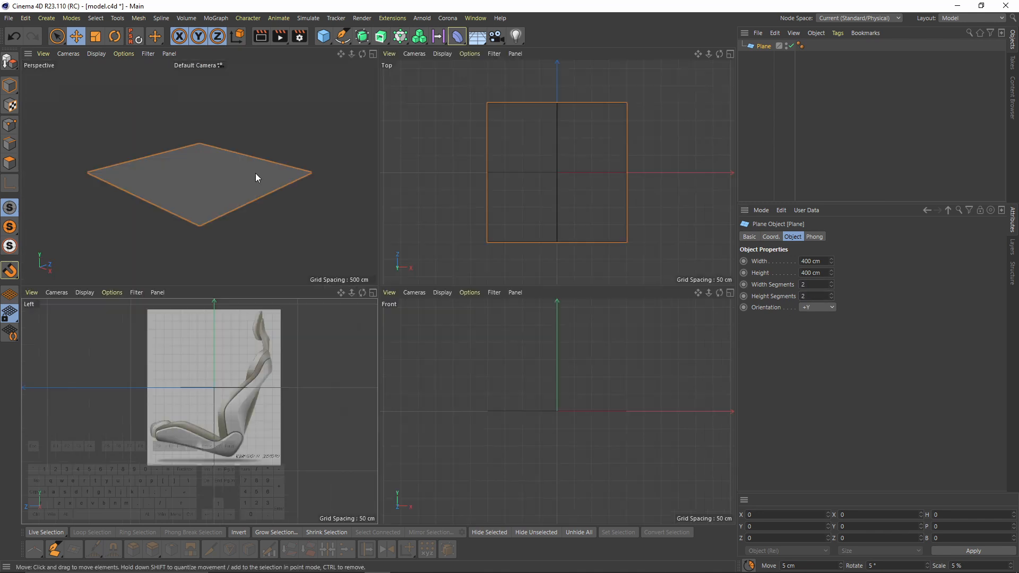
{"action": "middle_click", "coordinate": [549, 180]}
{"action": "left_click", "coordinate": [9, 125]}
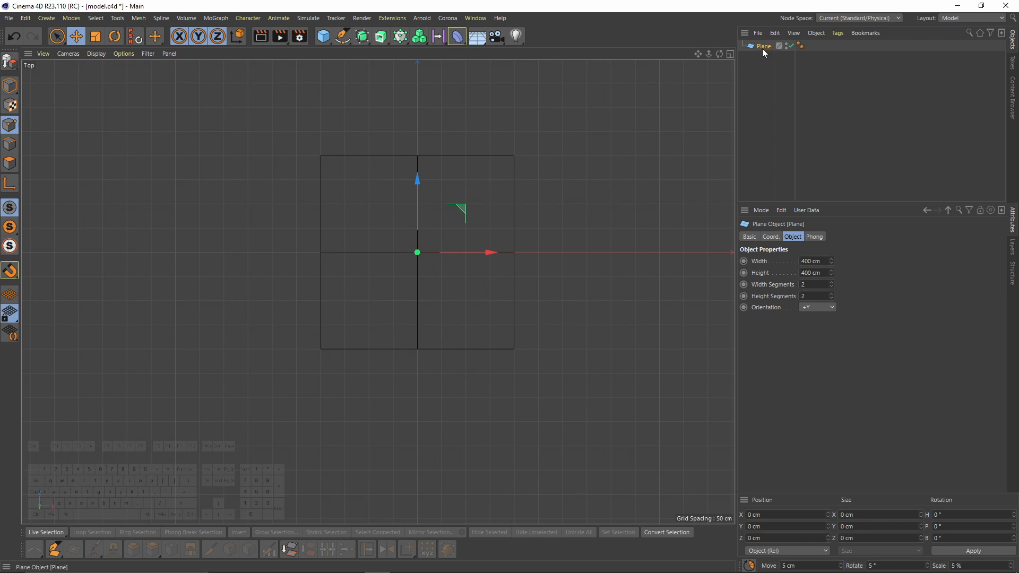
{"action": "key", "text": "c"}
{"action": "scroll", "coordinate": [514, 156], "scroll_direction": "down", "scroll_amount": 3}
{"action": "key", "text": "0"}
{"action": "left_click_drag", "start_coordinate": [496, 123], "coordinate": [562, 306]}
{"action": "key", "text": "Delete"}
Move the half plane down to the underside of the seat cushion in the left view's sketch
{"action": "middle_click", "coordinate": [560, 301]}
{"action": "middle_click", "coordinate": [361, 334]}
{"action": "middle_click_drag", "start_coordinate": [472, 231], "coordinate": [433, 215], "text": "alt"}
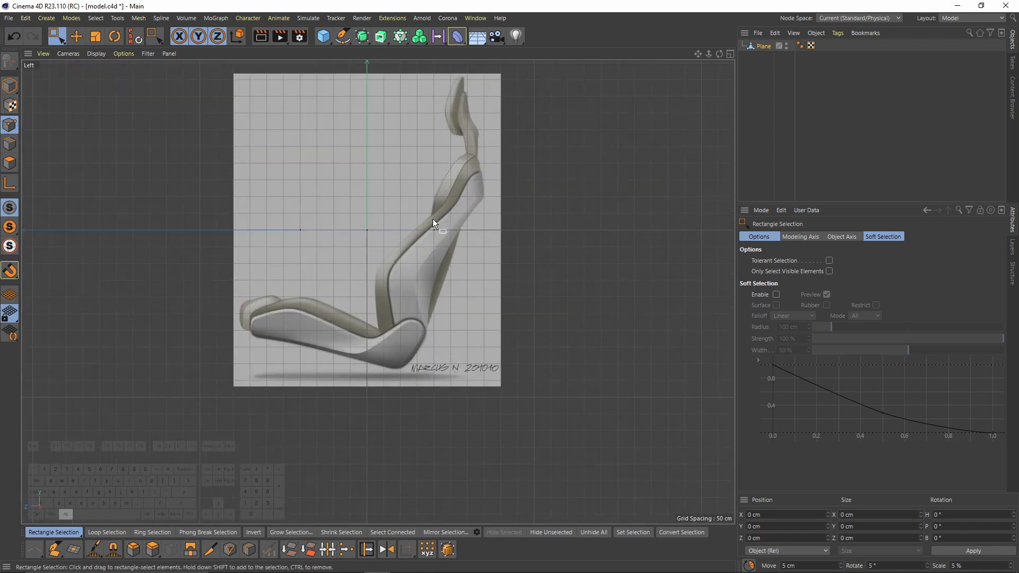
{"action": "scroll", "coordinate": [433, 214], "scroll_direction": "up", "scroll_amount": 2}
{"action": "left_click_drag", "start_coordinate": [198, 178], "coordinate": [558, 327]}
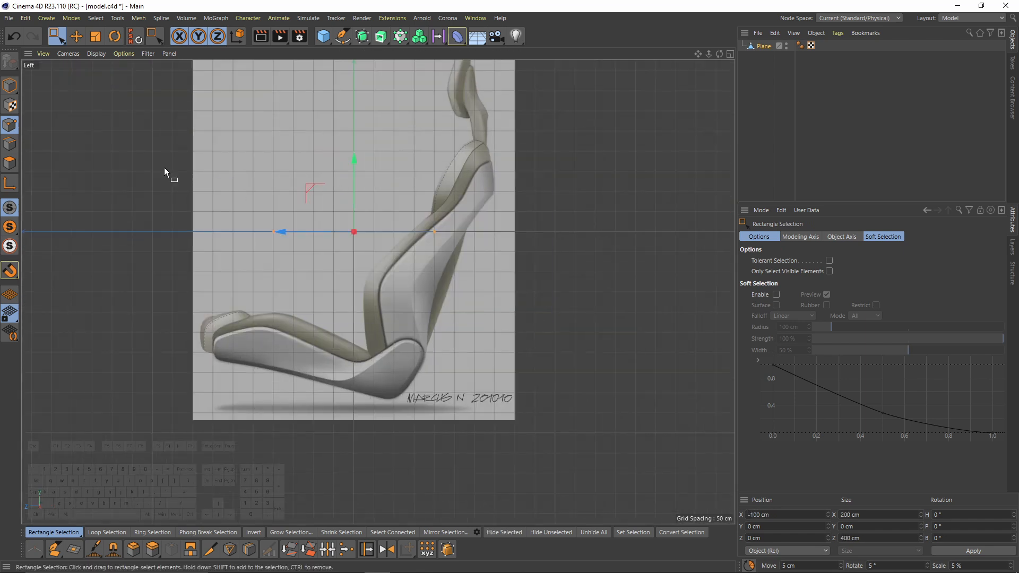
{"action": "left_click", "coordinate": [10, 85]}
{"action": "left_click_drag", "start_coordinate": [306, 191], "coordinate": [262, 334]}
Rotate the plane about 15.6° and shift it along the sloping underside of the cushion
{"action": "key", "text": "4"}
{"action": "scroll", "coordinate": [291, 384], "scroll_direction": "up", "scroll_amount": 4}
{"action": "key", "text": "r"}
{"action": "mouse_move", "coordinate": [341, 357]}
{"action": "left_mouse_down"}
{"action": "mouse_move", "coordinate": [345, 334]}
{"action": "mouse_move", "coordinate": [353, 344]}
{"action": "left_mouse_up"}
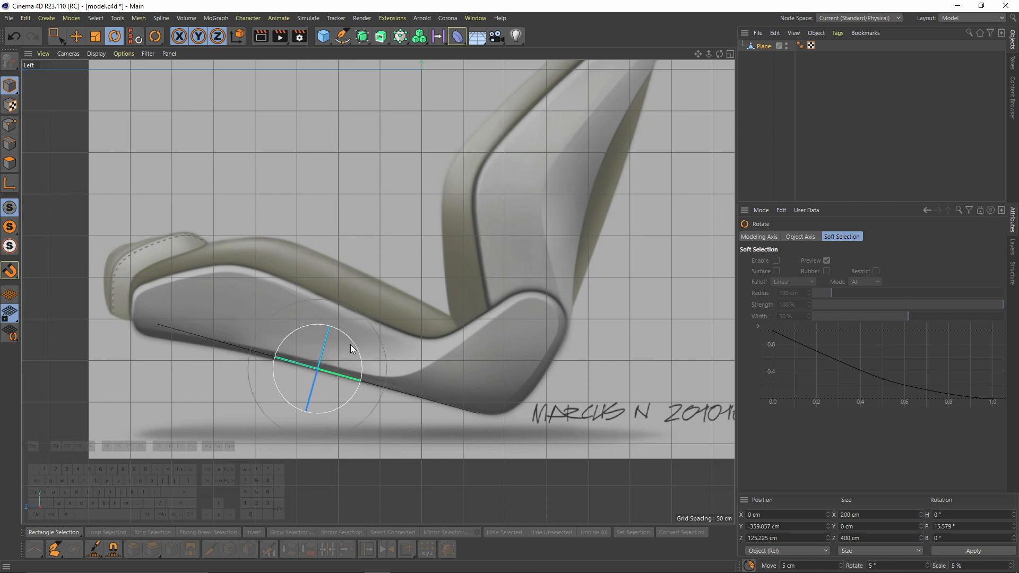
{"action": "key", "text": "e"}
{"action": "left_click_drag", "start_coordinate": [257, 358], "coordinate": [283, 364]}
Select the plane's two outer side edges and extrude them up and back to form the cushion's side wall
{"action": "middle_click", "coordinate": [283, 364]}
{"action": "middle_click", "coordinate": [324, 255]}
{"action": "left_click_drag", "start_coordinate": [369, 301], "coordinate": [193, 182], "text": "alt"}
{"action": "left_click", "coordinate": [7, 144]}
{"action": "left_click", "coordinate": [412, 319]}
{"action": "left_click", "coordinate": [467, 317], "text": "shift"}
{"action": "middle_click", "coordinate": [559, 221]}
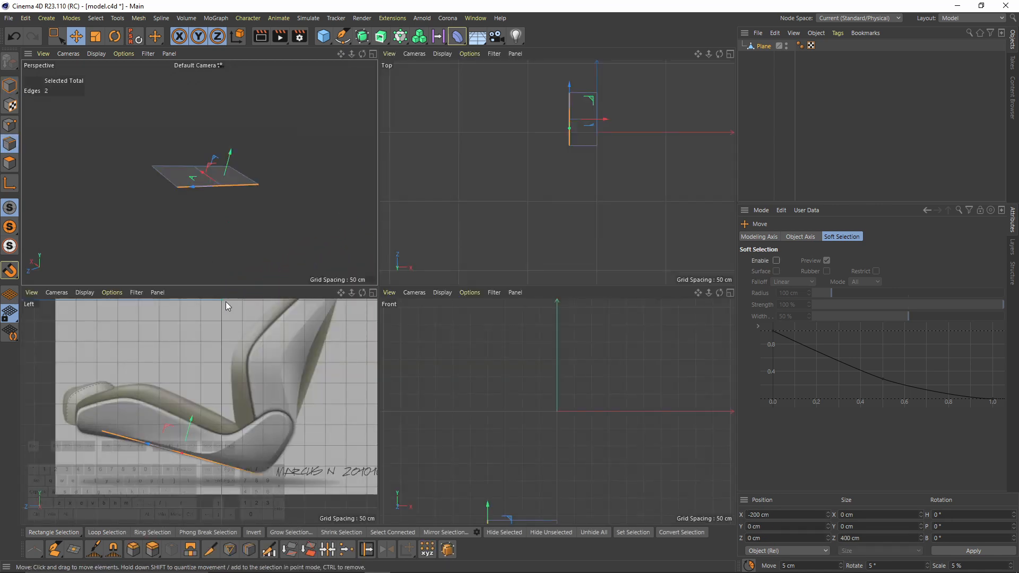
{"action": "middle_click", "coordinate": [319, 324]}
{"action": "left_click_drag", "start_coordinate": [361, 312], "coordinate": [441, 234]}
{"action": "left_click_drag", "start_coordinate": [305, 260], "coordinate": [342, 275]}
{"action": "key", "text": "F1"}
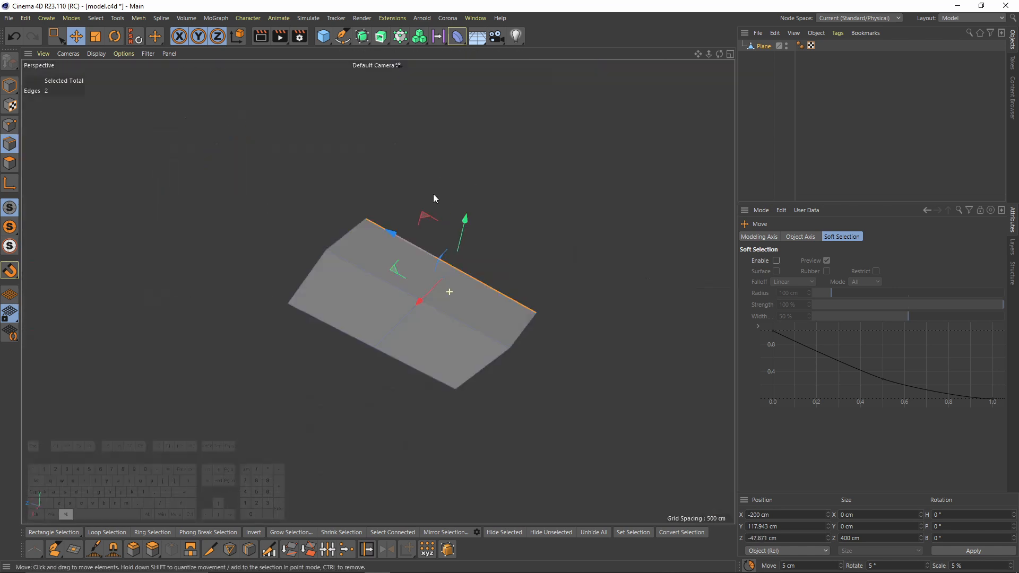
Bevel the two fold edges between the base and side wall with 1 subdivision and a 54 cm offset
{"action": "left_click", "coordinate": [360, 272]}
{"action": "left_click", "coordinate": [479, 343], "text": "shift"}
{"action": "left_click_drag", "start_coordinate": [479, 342], "coordinate": [547, 387], "text": "alt"}
{"action": "key", "text": "F5"}
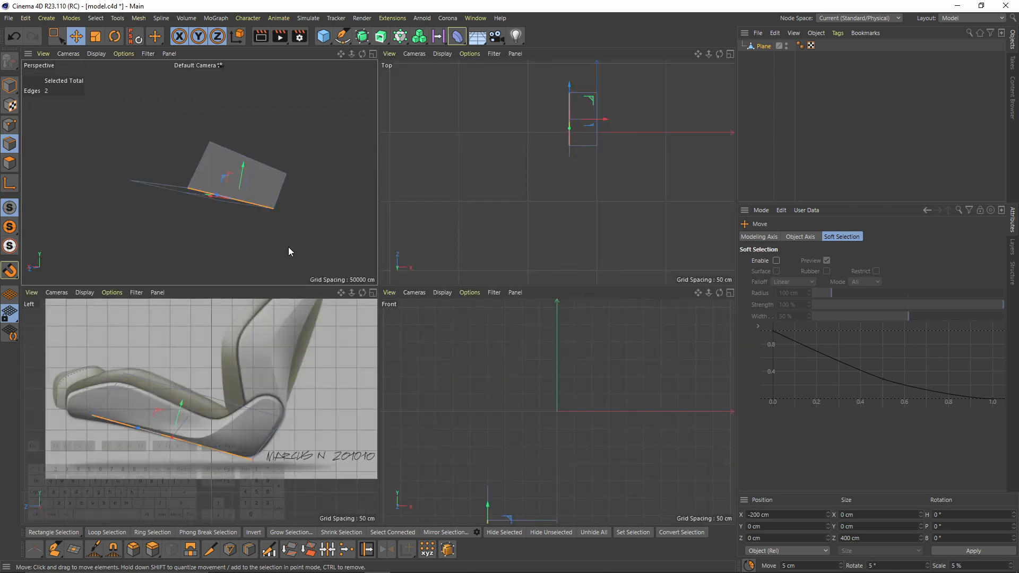
{"action": "key", "text": "m"}
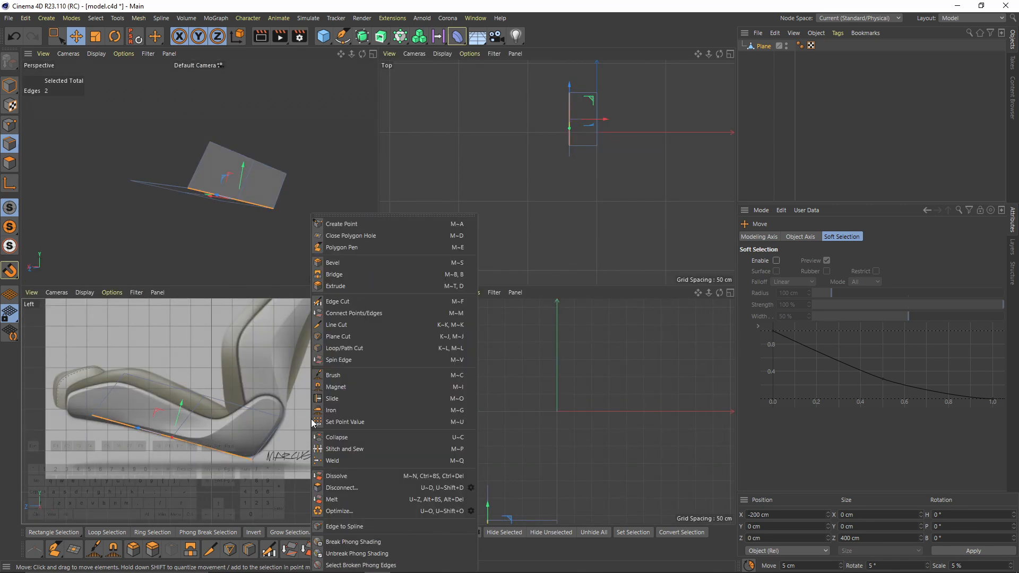
{"action": "left_click", "coordinate": [341, 264]}
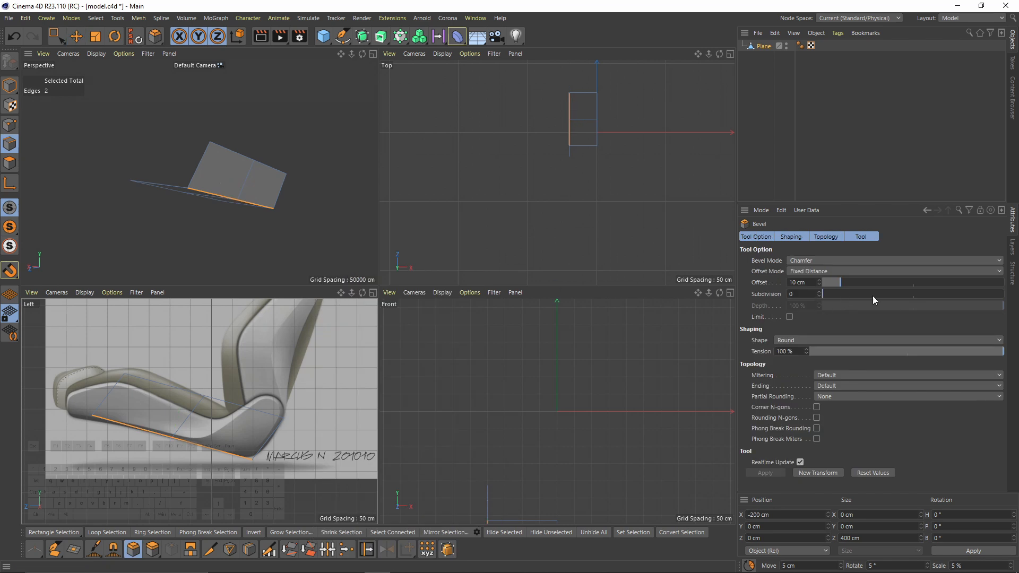
{"action": "left_click", "coordinate": [819, 291]}
{"action": "scroll", "coordinate": [262, 176], "scroll_direction": "up", "scroll_amount": 3}
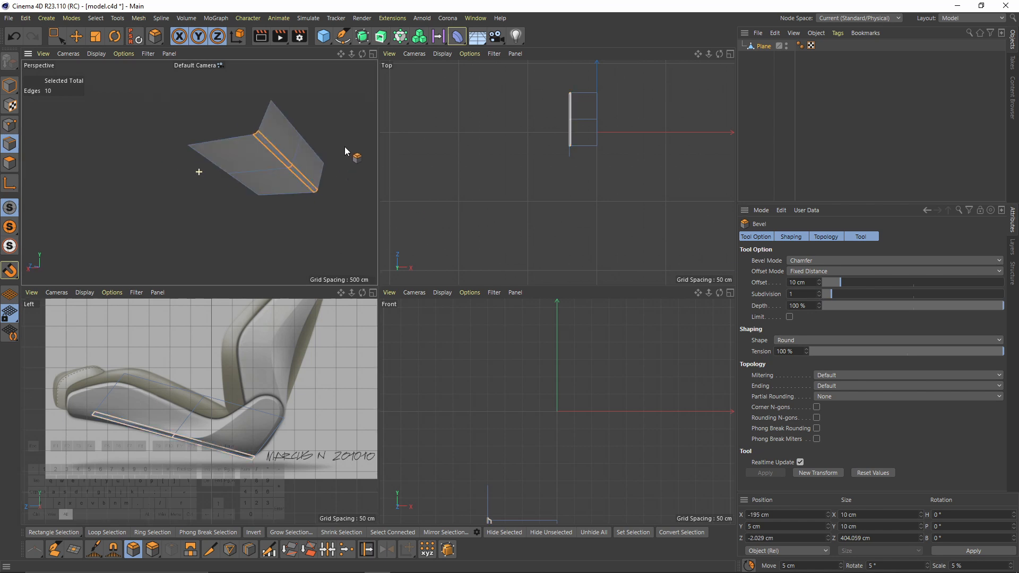
{"action": "left_click_drag", "start_coordinate": [842, 282], "coordinate": [923, 298]}
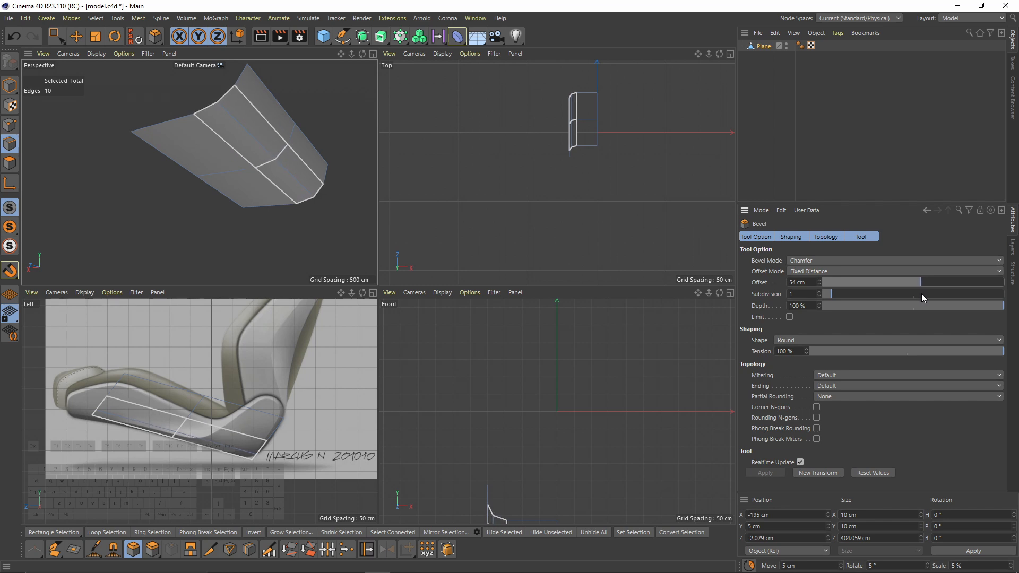
Add a loop cut across the rear half of the mesh at about 52.5 %
{"action": "middle_click", "coordinate": [360, 318]}
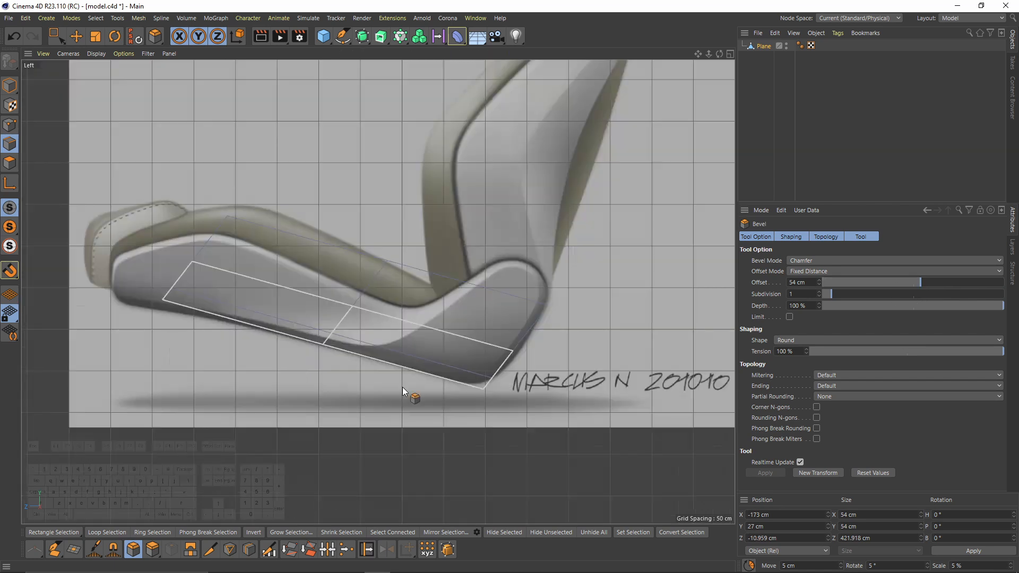
{"action": "scroll", "coordinate": [447, 261], "scroll_direction": "up", "scroll_amount": 5}
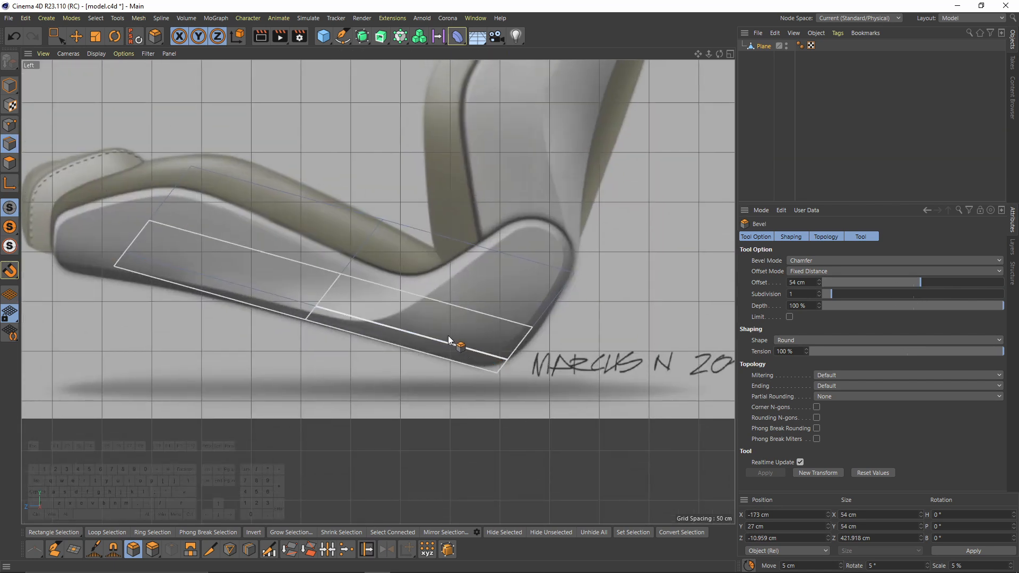
{"action": "right_click", "coordinate": [448, 335]}
{"action": "left_click", "coordinate": [472, 343]}
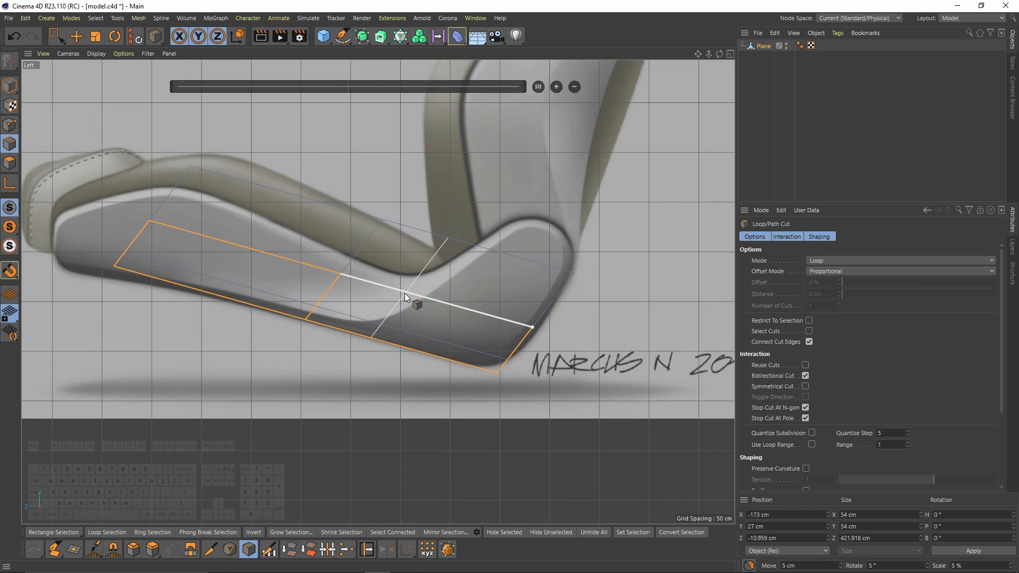
{"action": "left_click", "coordinate": [430, 296]}
Slide the lower side-wall points along their edges toward the cushion panel's lower contour
{"action": "left_click", "coordinate": [10, 124]}
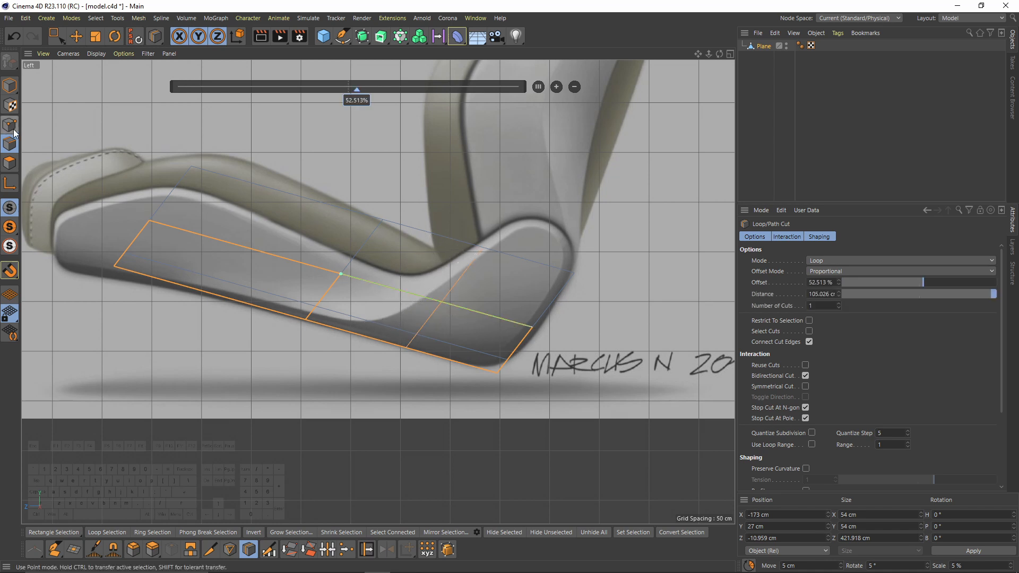
{"action": "right_click", "coordinate": [479, 280]}
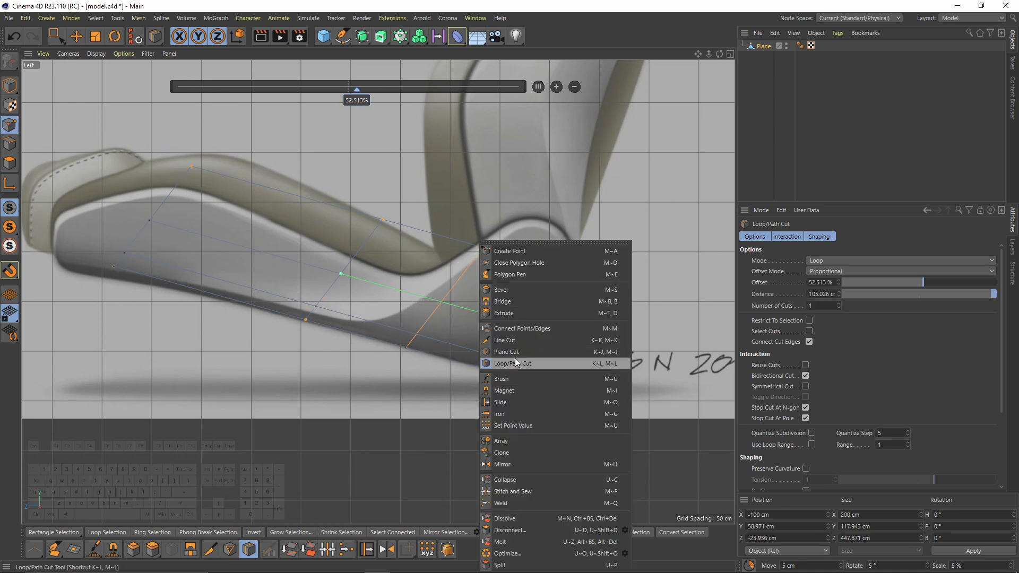
{"action": "left_click", "coordinate": [499, 402]}
{"action": "scroll", "coordinate": [435, 304], "scroll_direction": "up", "scroll_amount": 6}
{"action": "left_click_drag", "start_coordinate": [434, 304], "coordinate": [307, 334]}
{"action": "left_click_drag", "start_coordinate": [369, 382], "coordinate": [275, 351]}
Refine the side-wall points near the loop cut to follow the curve of the rear lower panel
{"action": "middle_click", "coordinate": [241, 213]}
{"action": "middle_click", "coordinate": [239, 214]}
{"action": "left_click_drag", "start_coordinate": [241, 217], "coordinate": [367, 350], "text": "alt"}
{"action": "middle_click", "coordinate": [358, 354]}
{"action": "middle_click", "coordinate": [358, 354]}
{"action": "left_click_drag", "start_coordinate": [500, 212], "coordinate": [510, 215]}
{"action": "left_click_drag", "start_coordinate": [311, 336], "coordinate": [319, 337]}
{"action": "scroll", "coordinate": [319, 337], "scroll_direction": "down", "scroll_amount": 3}
{"action": "middle_click_drag", "start_coordinate": [320, 337], "coordinate": [400, 312], "text": "alt"}
{"action": "scroll", "coordinate": [399, 312], "scroll_direction": "up", "scroll_amount": 2}
{"action": "scroll", "coordinate": [399, 312], "scroll_direction": "up", "scroll_amount": 2}
{"action": "left_click_drag", "start_coordinate": [353, 303], "coordinate": [346, 316]}
Delete the upper side-wall points over the front and middle of the cushion
{"action": "middle_click_drag", "start_coordinate": [261, 285], "coordinate": [141, 292], "text": "alt"}
{"action": "scroll", "coordinate": [186, 241], "scroll_direction": "down", "scroll_amount": 2}
{"action": "key", "text": "space"}
{"action": "left_click_drag", "start_coordinate": [152, 203], "coordinate": [217, 258]}
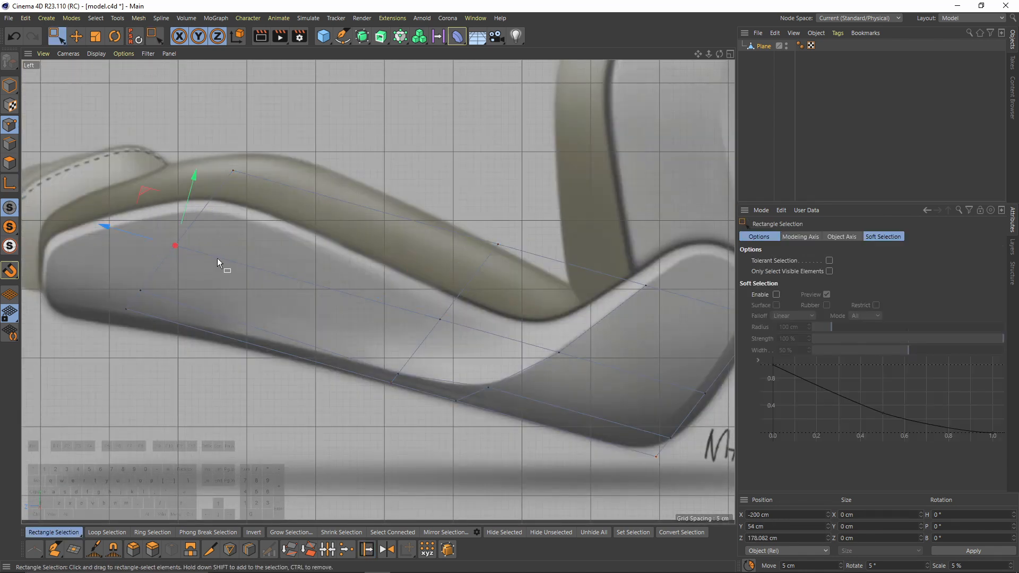
{"action": "left_click_drag", "start_coordinate": [400, 289], "coordinate": [475, 335]}
{"action": "key", "text": "Delete"}
Move the front end points of the mesh back along the cushion's lower dark strip
{"action": "middle_click_drag", "start_coordinate": [162, 304], "coordinate": [317, 288], "text": "alt"}
{"action": "left_click_drag", "start_coordinate": [256, 256], "coordinate": [317, 304]}
{"action": "scroll", "coordinate": [308, 291], "scroll_direction": "up", "scroll_amount": 2}
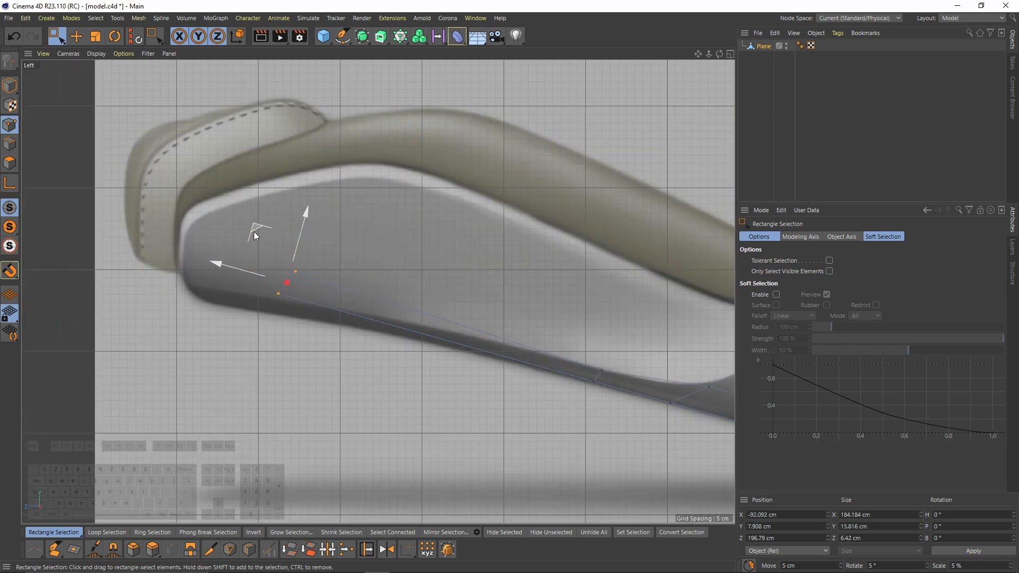
{"action": "left_click_drag", "start_coordinate": [260, 231], "coordinate": [319, 262]}
{"action": "left_click_drag", "start_coordinate": [389, 306], "coordinate": [338, 288]}
{"action": "left_click_drag", "start_coordinate": [326, 250], "coordinate": [369, 356]}
Extrude the strip's front edge forward to the cushion's nose and fit its upper point to the rounded corner
{"action": "left_click", "coordinate": [10, 144]}
{"action": "middle_click", "coordinate": [370, 280]}
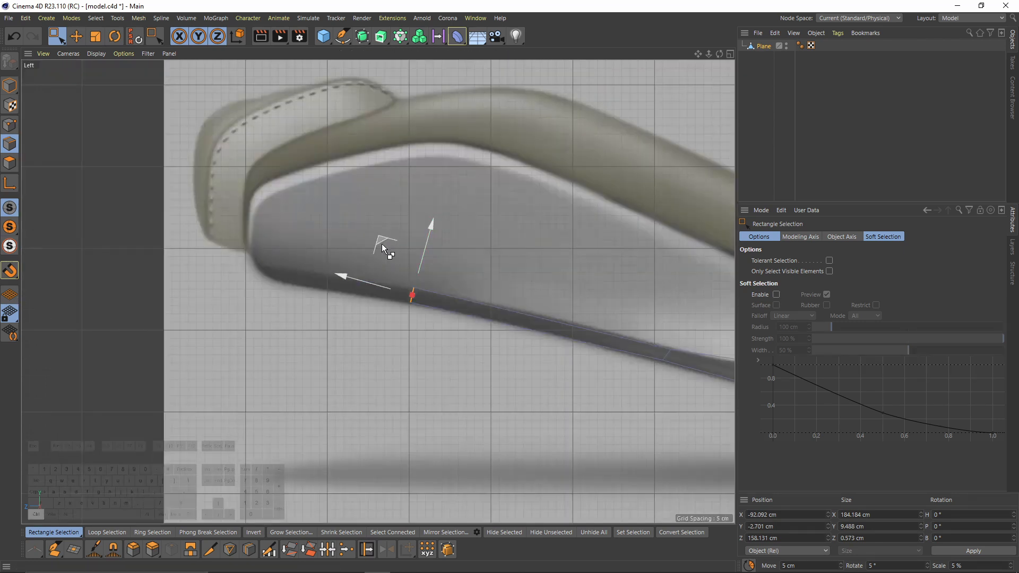
{"action": "left_click_drag", "start_coordinate": [381, 243], "coordinate": [284, 265], "text": "ctrl"}
{"action": "left_click", "coordinate": [10, 125]}
{"action": "left_click_drag", "start_coordinate": [239, 218], "coordinate": [224, 206]}
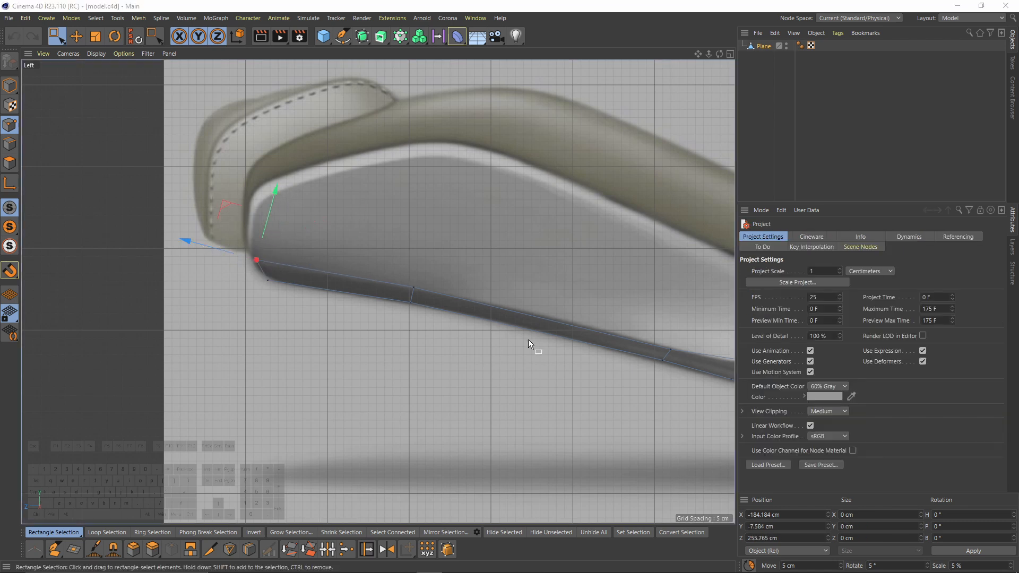
Add a loop cut through the middle of the long front strip and align its points with the sketch
{"action": "middle_click_drag", "start_coordinate": [499, 322], "coordinate": [400, 281], "text": "alt"}
{"action": "right_click", "coordinate": [473, 220]}
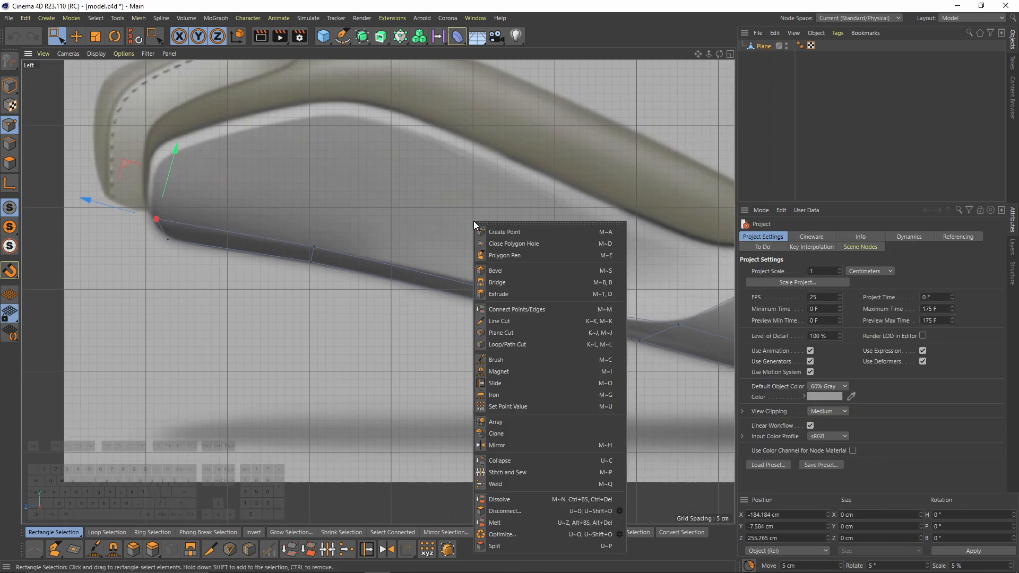
{"action": "left_click", "coordinate": [524, 344]}
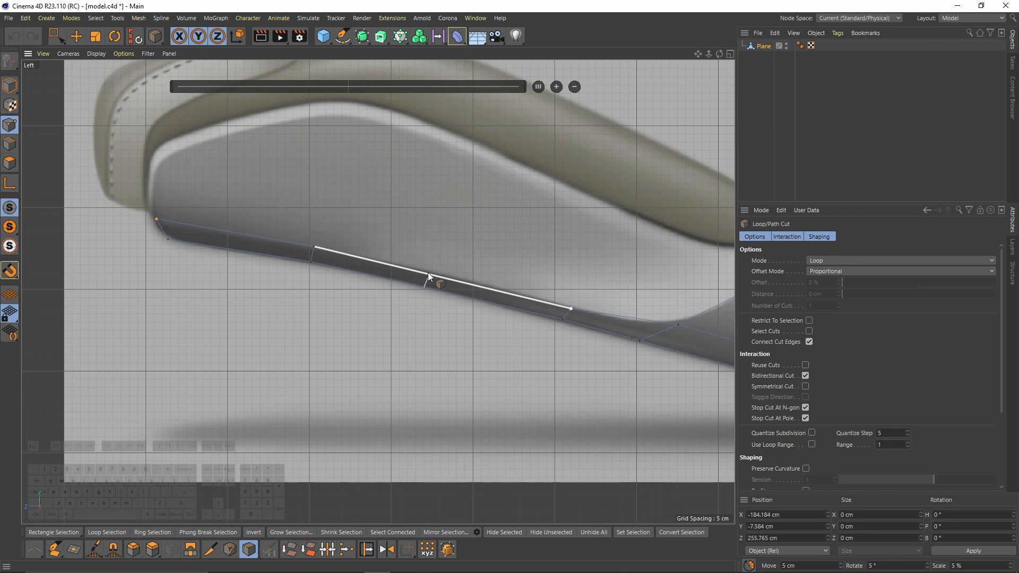
{"action": "left_click", "coordinate": [428, 277]}
{"action": "key", "text": "space"}
{"action": "left_click_drag", "start_coordinate": [416, 266], "coordinate": [438, 298]}
{"action": "scroll", "coordinate": [413, 273], "scroll_direction": "up", "scroll_amount": 3}
{"action": "left_click_drag", "start_coordinate": [397, 228], "coordinate": [395, 227]}
{"action": "right_click_drag", "start_coordinate": [274, 191], "coordinate": [257, 190], "text": "alt"}
Select the upper edges of the lower strip from the nose to the rear panel and extrude them
{"action": "left_click", "coordinate": [10, 144]}
{"action": "key", "text": "e"}
{"action": "left_click", "coordinate": [134, 204]}
{"action": "left_click", "coordinate": [323, 237], "text": "shift"}
{"action": "left_click", "coordinate": [451, 272], "text": "shift"}
{"action": "middle_click_drag", "start_coordinate": [582, 314], "coordinate": [415, 304], "text": "alt"}
{"action": "left_click", "coordinate": [461, 295], "text": "shift"}
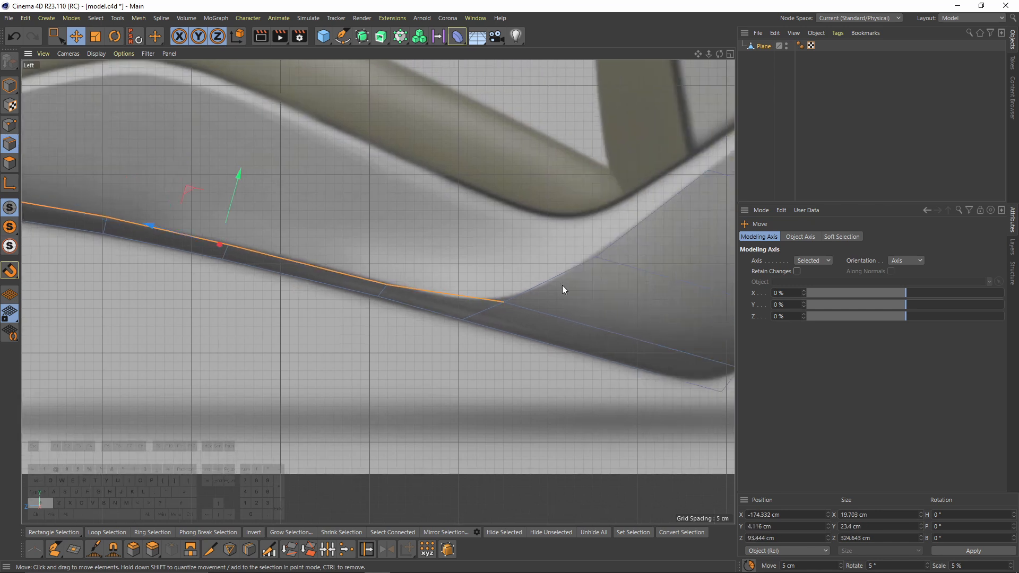
{"action": "scroll", "coordinate": [562, 285], "scroll_direction": "down", "scroll_amount": 4}
{"action": "right_click", "coordinate": [520, 177]}
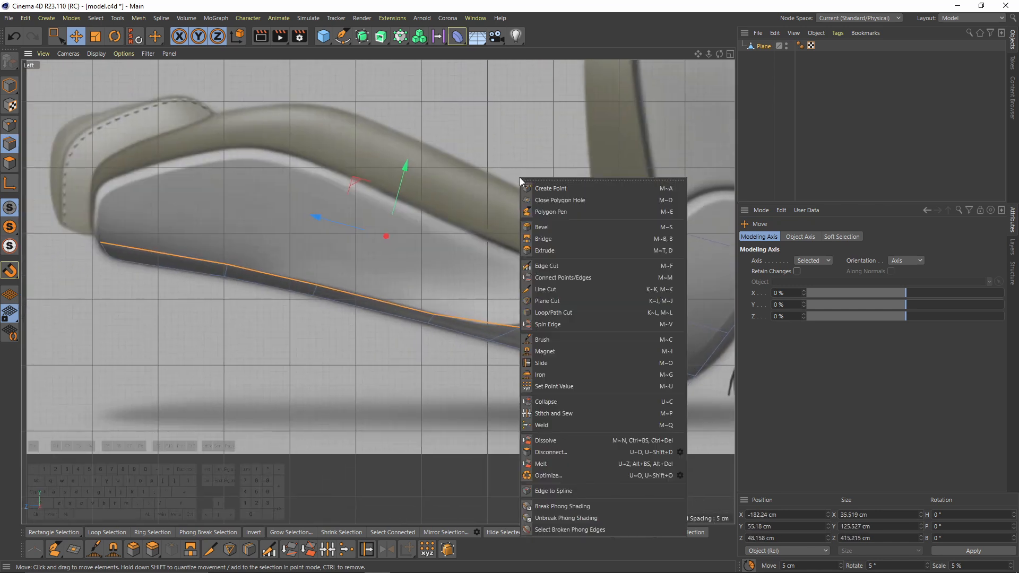
{"action": "left_click", "coordinate": [551, 249]}
{"action": "left_click_drag", "start_coordinate": [371, 289], "coordinate": [433, 288]}
Move the extruded row's upper points onto the upper contour of the grey cushion panel, working from front to rear
{"action": "left_click", "coordinate": [10, 125]}
{"action": "key", "text": "space"}
{"action": "left_click_drag", "start_coordinate": [227, 147], "coordinate": [274, 192]}
{"action": "middle_click_drag", "start_coordinate": [226, 124], "coordinate": [263, 143], "text": "alt"}
{"action": "left_click_drag", "start_coordinate": [250, 145], "coordinate": [257, 124]}
{"action": "left_click_drag", "start_coordinate": [136, 131], "coordinate": [112, 161]}
{"action": "left_click_drag", "start_coordinate": [357, 203], "coordinate": [384, 240]}
{"action": "left_click_drag", "start_coordinate": [341, 169], "coordinate": [344, 151]}
{"action": "left_click_drag", "start_coordinate": [562, 245], "coordinate": [593, 282]}
{"action": "left_click_drag", "start_coordinate": [549, 215], "coordinate": [542, 236]}
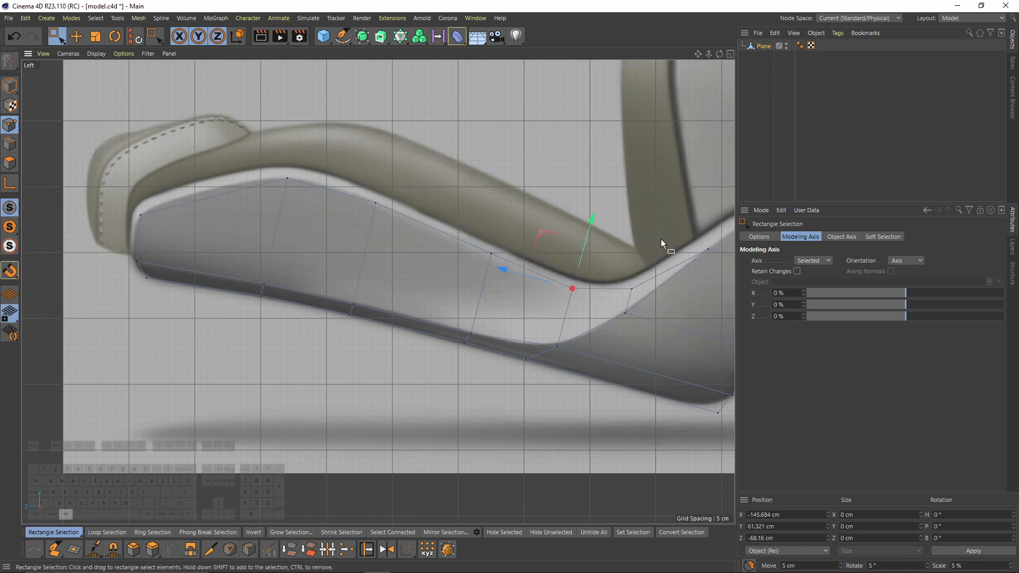
Adjust the rear upper points to follow the curve where the cushion panel rises toward the backrest
{"action": "middle_click_drag", "start_coordinate": [661, 239], "coordinate": [588, 238], "text": "alt"}
{"action": "left_click_drag", "start_coordinate": [544, 266], "coordinate": [576, 300]}
{"action": "left_click_drag", "start_coordinate": [536, 243], "coordinate": [531, 238]}
{"action": "scroll", "coordinate": [615, 242], "scroll_direction": "up", "scroll_amount": 2}
{"action": "middle_click", "coordinate": [612, 240]}
{"action": "middle_click", "coordinate": [345, 212]}
{"action": "left_click", "coordinate": [502, 182]}
{"action": "middle_click", "coordinate": [477, 207]}
{"action": "middle_click", "coordinate": [319, 363]}
{"action": "left_click_drag", "start_coordinate": [610, 199], "coordinate": [597, 187]}
Move two upper points of the side panel's front half outward in the perspective view
{"action": "scroll", "coordinate": [597, 188], "scroll_direction": "down", "scroll_amount": 4}
{"action": "middle_click_drag", "start_coordinate": [597, 188], "coordinate": [524, 246], "text": "alt"}
{"action": "middle_click", "coordinate": [337, 245]}
{"action": "middle_click", "coordinate": [336, 246]}
{"action": "left_click_drag", "start_coordinate": [336, 246], "coordinate": [374, 269], "text": "alt"}
{"action": "key", "text": "e"}
{"action": "left_click", "coordinate": [342, 369], "text": "shift"}
{"action": "left_click_drag", "start_coordinate": [310, 263], "coordinate": [339, 261]}
Pull the neighbouring upper point near the middle of the side panel slightly outward
{"action": "left_click_drag", "start_coordinate": [415, 228], "coordinate": [454, 289], "text": "alt"}
{"action": "left_click", "coordinate": [367, 308]}
{"action": "left_click_drag", "start_coordinate": [368, 307], "coordinate": [394, 319], "text": "alt"}
{"action": "left_click_drag", "start_coordinate": [314, 284], "coordinate": [327, 288]}
{"action": "left_click_drag", "start_coordinate": [381, 341], "coordinate": [323, 294], "text": "alt"}
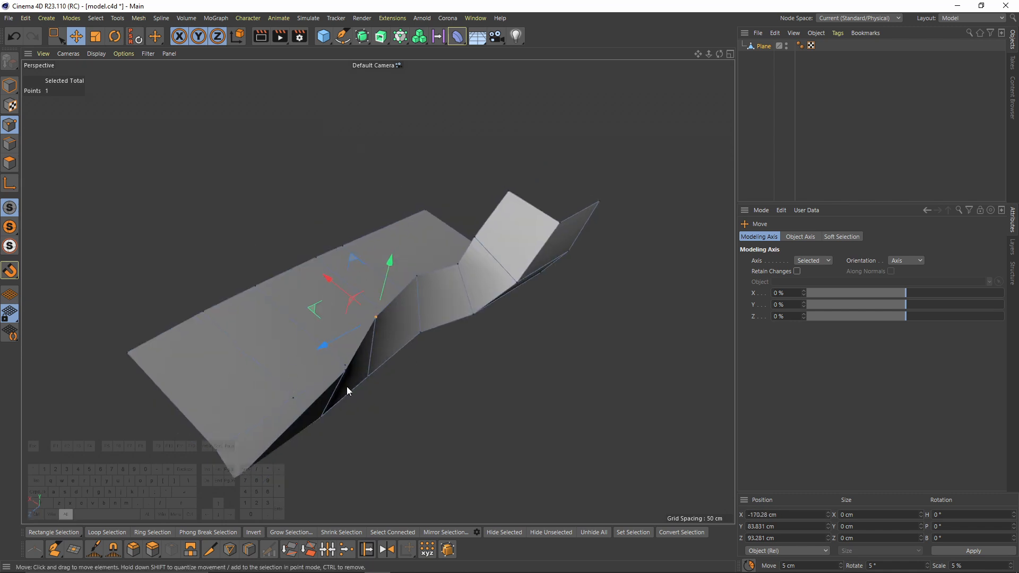
{"action": "left_click_drag", "start_coordinate": [347, 387], "coordinate": [345, 406], "text": "alt"}
{"action": "left_click_drag", "start_coordinate": [315, 274], "coordinate": [323, 273]}
Shift the rear upper points outward where the side panel rises toward the backrest
{"action": "left_click", "coordinate": [412, 258]}
{"action": "left_click_drag", "start_coordinate": [365, 238], "coordinate": [454, 222]}
{"action": "left_click", "coordinate": [503, 156], "text": "shift"}
{"action": "left_click_drag", "start_coordinate": [430, 146], "coordinate": [458, 170]}
Nudge the point in the rear bend of the side panel to match the sketch in side view
{"action": "left_click", "coordinate": [463, 244]}
{"action": "left_click_drag", "start_coordinate": [464, 245], "coordinate": [475, 223], "text": "alt"}
{"action": "middle_click", "coordinate": [475, 222]}
{"action": "middle_click", "coordinate": [475, 221]}
{"action": "scroll", "coordinate": [480, 223], "scroll_direction": "up", "scroll_amount": 5}
{"action": "left_click_drag", "start_coordinate": [551, 264], "coordinate": [541, 264]}
{"action": "middle_click_drag", "start_coordinate": [541, 265], "coordinate": [539, 328], "text": "alt"}
Correct the sideways position of the front outer point and the nose point along the X axis
{"action": "middle_click", "coordinate": [470, 310]}
{"action": "middle_click", "coordinate": [331, 275]}
{"action": "left_click_drag", "start_coordinate": [330, 275], "coordinate": [281, 244], "text": "alt"}
{"action": "left_click", "coordinate": [229, 395]}
{"action": "left_click_drag", "start_coordinate": [222, 337], "coordinate": [221, 332]}
{"action": "left_click", "coordinate": [120, 419]}
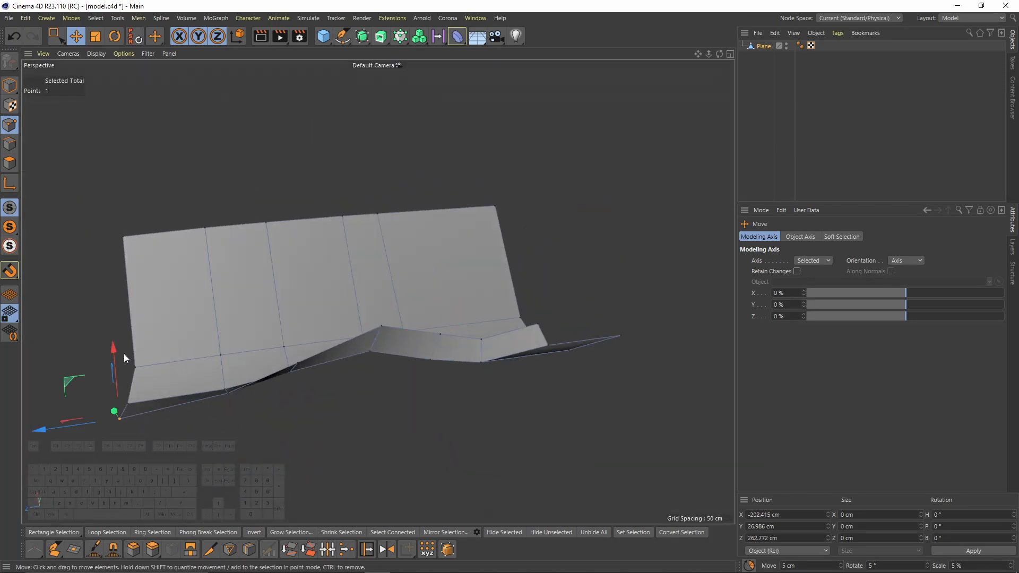
{"action": "left_click_drag", "start_coordinate": [114, 355], "coordinate": [115, 360]}
Even out the remaining outer points of the lower contour by shifting them slightly along the X axis
{"action": "left_click_drag", "start_coordinate": [297, 339], "coordinate": [313, 333], "text": "alt"}
{"action": "left_click", "coordinate": [362, 341]}
{"action": "left_click_drag", "start_coordinate": [362, 276], "coordinate": [361, 266]}
{"action": "left_click", "coordinate": [283, 365]}
{"action": "left_click", "coordinate": [210, 392]}
{"action": "left_click_drag", "start_coordinate": [207, 393], "coordinate": [204, 397], "text": "alt"}
{"action": "left_click_drag", "start_coordinate": [209, 347], "coordinate": [209, 342]}
Select the two rear edges of the side panel in side view and slide them forward
{"action": "left_click_drag", "start_coordinate": [262, 302], "coordinate": [434, 295], "text": "alt"}
{"action": "middle_click", "coordinate": [433, 296]}
{"action": "middle_click", "coordinate": [215, 348]}
{"action": "middle_click_drag", "start_coordinate": [535, 331], "coordinate": [413, 285], "text": "alt"}
{"action": "right_click_drag", "start_coordinate": [413, 285], "coordinate": [511, 251], "text": "alt"}
{"action": "left_click", "coordinate": [10, 144]}
{"action": "middle_click_drag", "start_coordinate": [478, 207], "coordinate": [442, 192], "text": "alt"}
{"action": "key", "text": "0"}
{"action": "left_click_drag", "start_coordinate": [441, 192], "coordinate": [528, 285]}
{"action": "left_click_drag", "start_coordinate": [403, 269], "coordinate": [472, 327], "text": "shift"}
{"action": "right_click", "coordinate": [423, 295]}
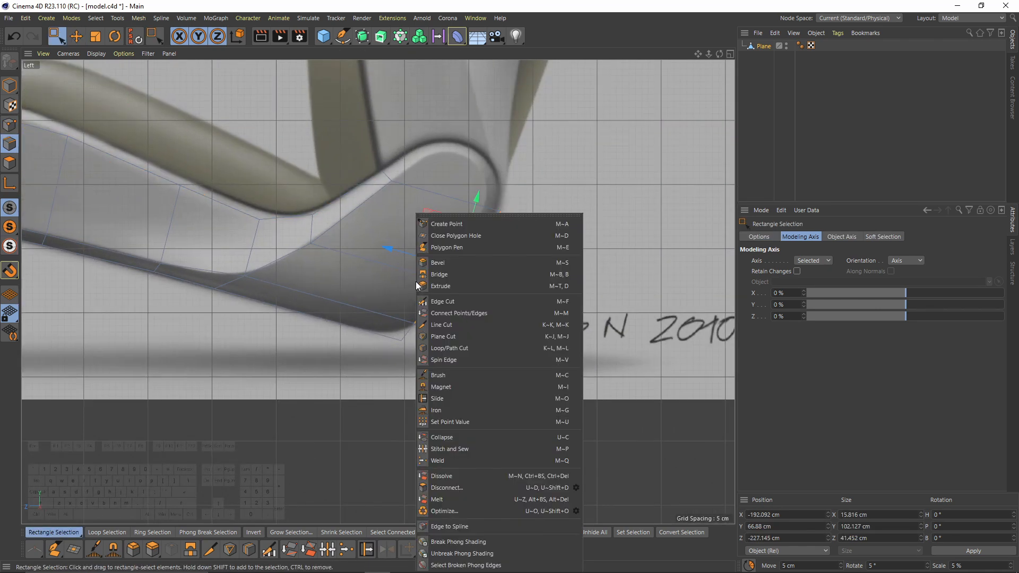
{"action": "left_click", "coordinate": [444, 399]}
{"action": "scroll", "coordinate": [476, 287], "scroll_direction": "up", "scroll_amount": 5}
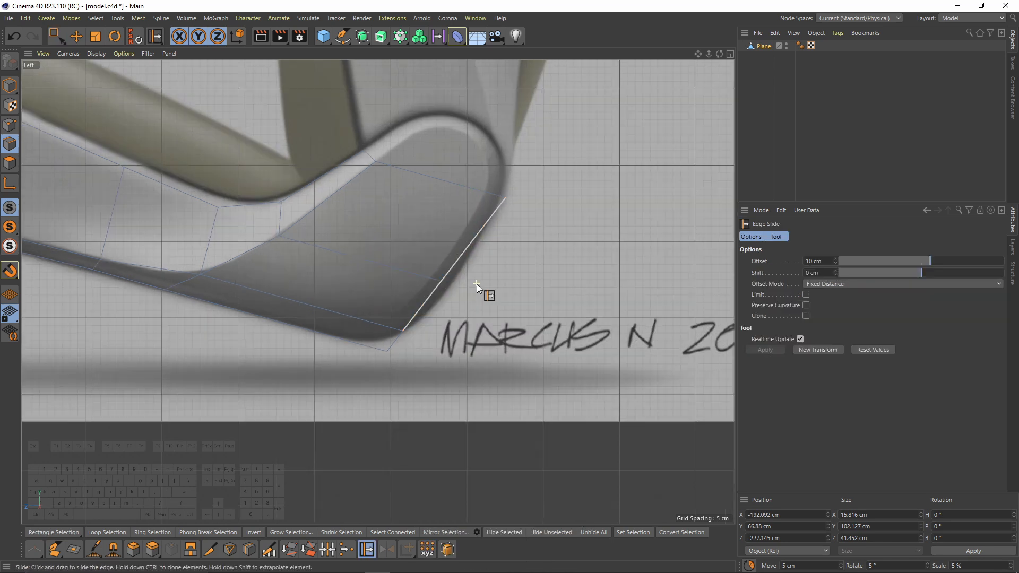
{"action": "left_click_drag", "start_coordinate": [414, 285], "coordinate": [450, 307]}
Extrude the bottom rear edge of the seat upward in two segments along the sketch's rear contour
{"action": "middle_click", "coordinate": [410, 339]}
{"action": "middle_click", "coordinate": [204, 200]}
{"action": "scroll", "coordinate": [450, 307], "scroll_direction": "up", "scroll_amount": 2}
{"action": "key", "text": "e"}
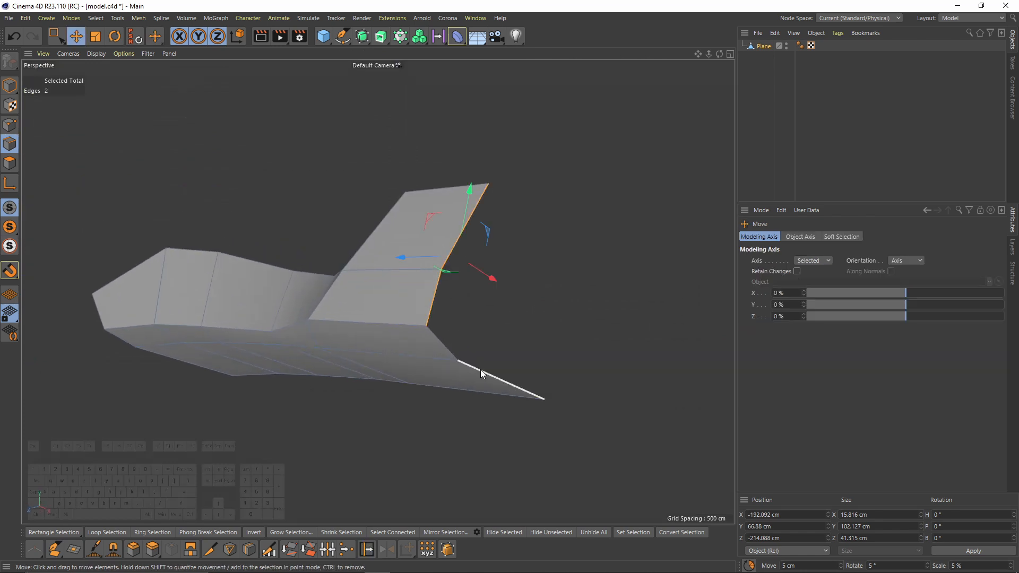
{"action": "left_click", "coordinate": [480, 370]}
{"action": "left_click_drag", "start_coordinate": [480, 369], "coordinate": [534, 333], "text": "alt"}
{"action": "middle_click", "coordinate": [507, 387]}
{"action": "middle_click", "coordinate": [340, 380]}
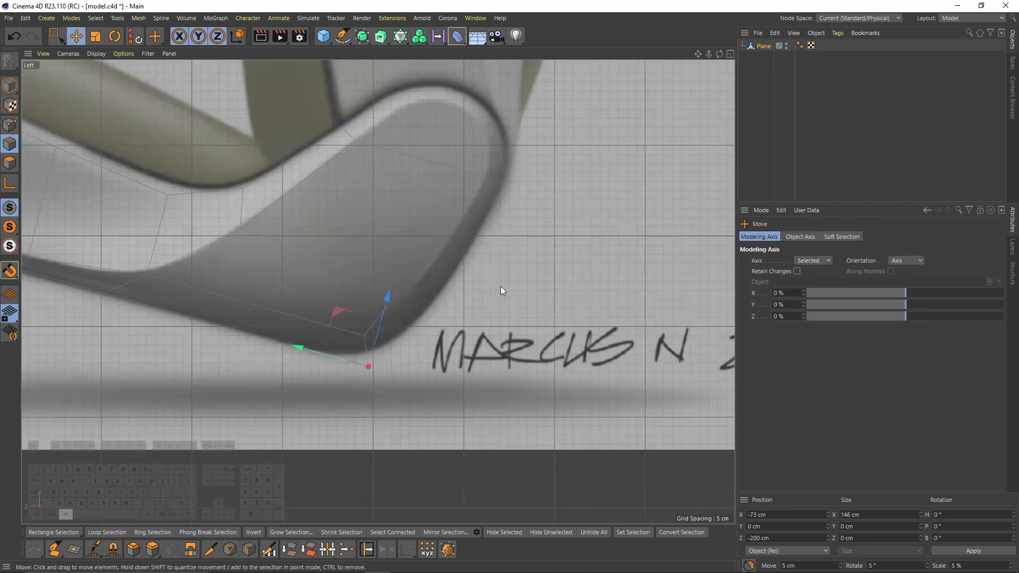
{"action": "middle_click_drag", "start_coordinate": [501, 285], "coordinate": [452, 275], "text": "alt"}
{"action": "left_click_drag", "start_coordinate": [287, 306], "coordinate": [351, 237]}
{"action": "left_click_drag", "start_coordinate": [320, 289], "coordinate": [390, 182], "text": "ctrl"}
Bridge the side panel's rear edges to both segments of the extruded back panel
{"action": "middle_click", "coordinate": [343, 226]}
{"action": "middle_click", "coordinate": [248, 192]}
{"action": "left_click_drag", "start_coordinate": [248, 195], "coordinate": [405, 257], "text": "alt"}
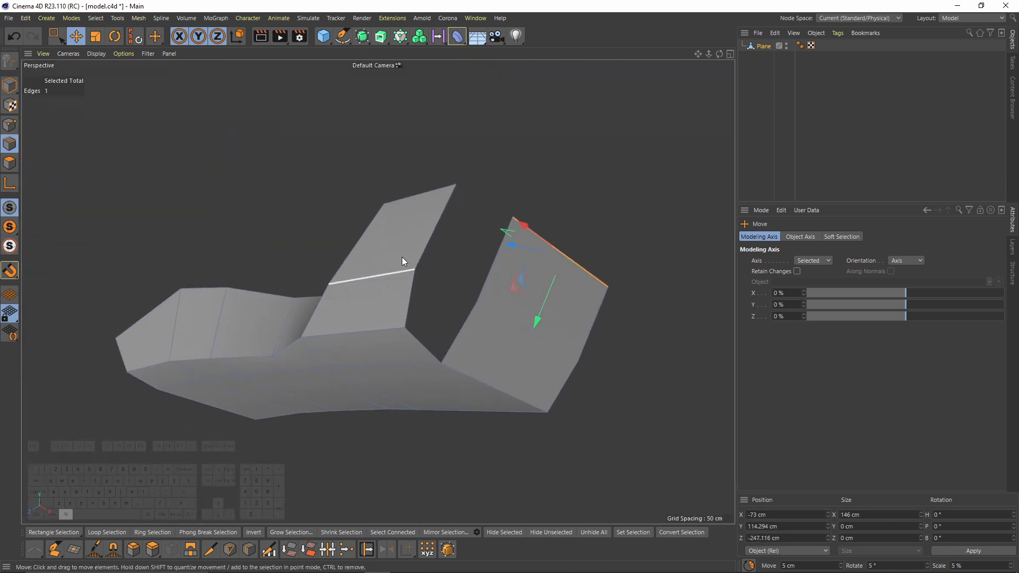
{"action": "right_click", "coordinate": [483, 343]}
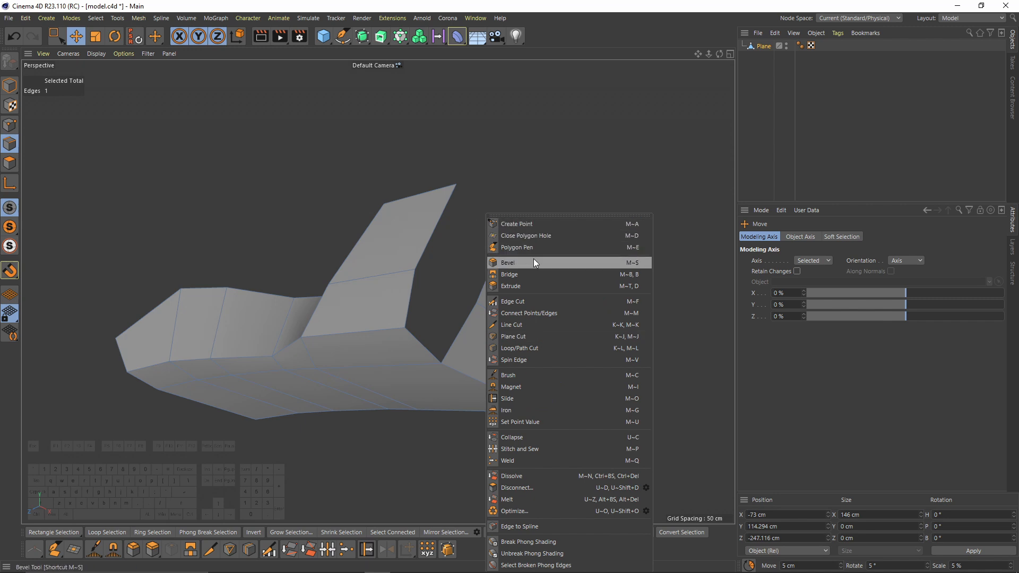
{"action": "left_click", "coordinate": [523, 276]}
{"action": "left_click_drag", "start_coordinate": [406, 305], "coordinate": [458, 329]}
{"action": "left_click_drag", "start_coordinate": [439, 225], "coordinate": [495, 263]}
Fine-tune a rear point of the bridged panel against the sketch in side view
{"action": "left_click_drag", "start_coordinate": [555, 320], "coordinate": [493, 260], "text": "alt"}
{"action": "key", "text": "F3"}
{"action": "left_click", "coordinate": [10, 125]}
{"action": "key", "text": "space"}
{"action": "left_click_drag", "start_coordinate": [495, 208], "coordinate": [494, 216]}
Select the end edge of the light upper band, set the axis orientation to World, and extrude it along the contour
{"action": "left_click", "coordinate": [11, 143]}
{"action": "left_click", "coordinate": [334, 177]}
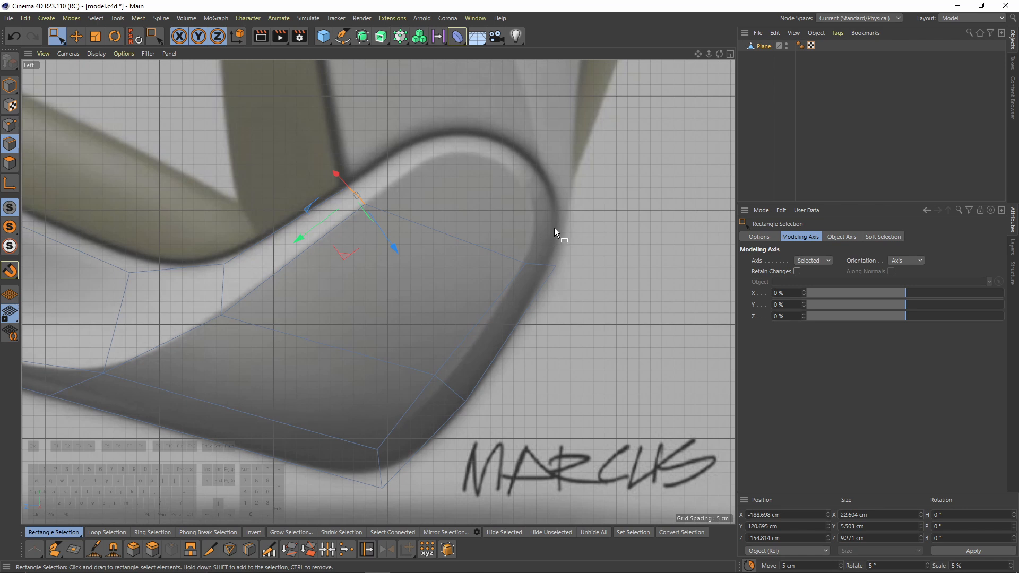
{"action": "left_click_drag", "start_coordinate": [303, 146], "coordinate": [380, 228]}
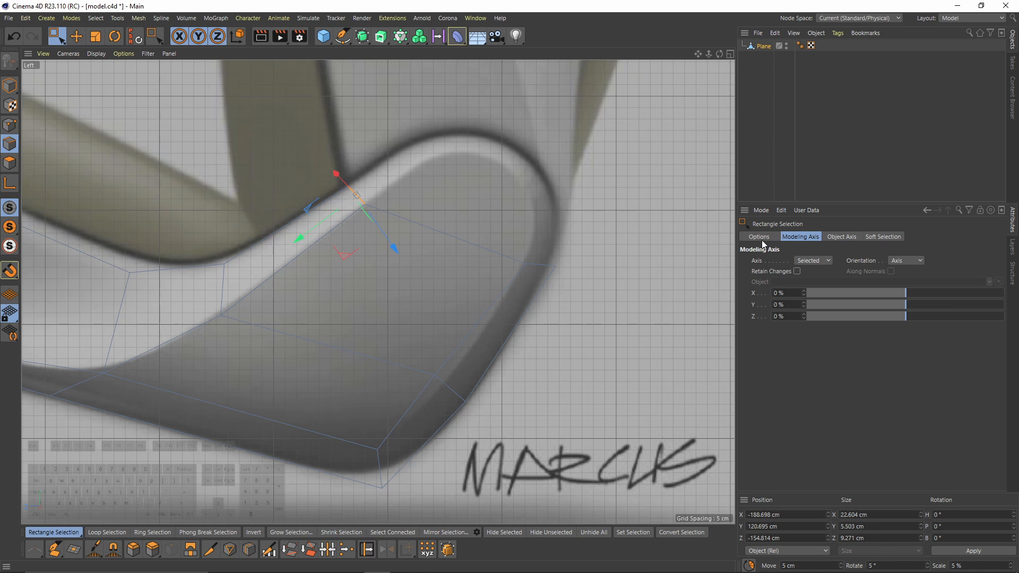
{"action": "left_click", "coordinate": [920, 263]}
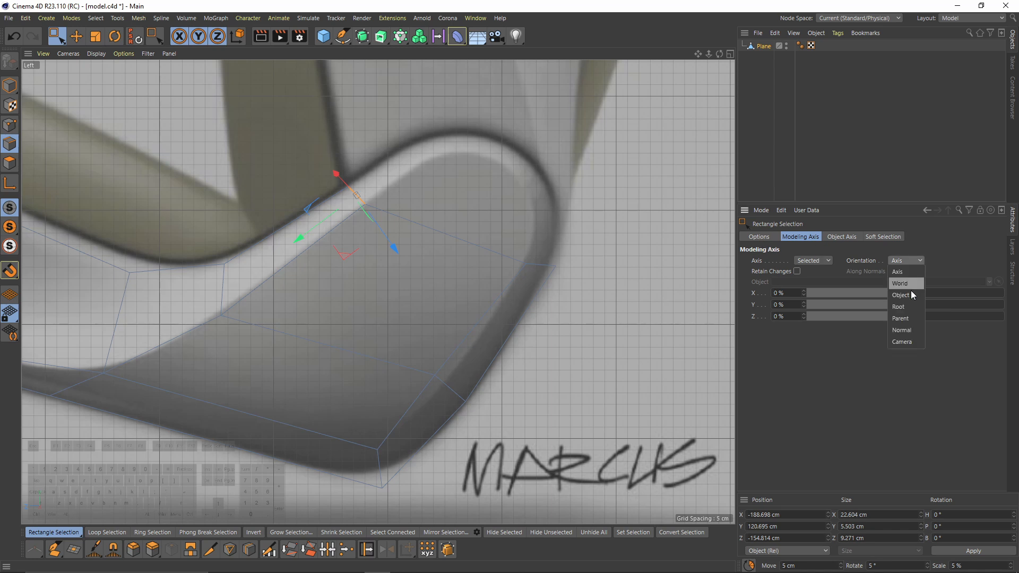
{"action": "left_click", "coordinate": [909, 287]}
{"action": "left_click_drag", "start_coordinate": [396, 151], "coordinate": [549, 99]}
Shape the extruded band's points around the rounded rear top of the sketch contour
{"action": "left_click", "coordinate": [9, 125]}
{"action": "left_click", "coordinate": [495, 139]}
{"action": "left_click_drag", "start_coordinate": [473, 125], "coordinate": [525, 181]}
{"action": "left_click", "coordinate": [553, 113]}
{"action": "key", "text": "ctrl+z"}
{"action": "left_click_drag", "start_coordinate": [545, 112], "coordinate": [588, 168]}
{"action": "left_click", "coordinate": [9, 144]}
{"action": "left_click", "coordinate": [9, 125]}
{"action": "left_click", "coordinate": [547, 195]}
Bridge the band's end edge to the top edge of the back panel
{"action": "middle_click", "coordinate": [584, 167]}
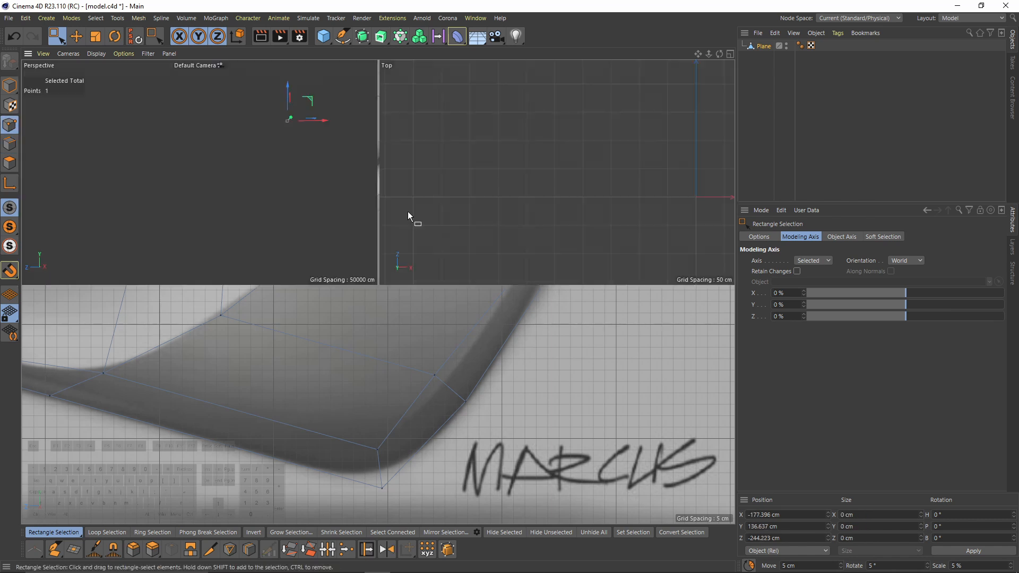
{"action": "middle_click", "coordinate": [345, 217]}
{"action": "left_click_drag", "start_coordinate": [493, 252], "coordinate": [495, 184], "text": "alt"}
{"action": "left_click_drag", "start_coordinate": [434, 295], "coordinate": [565, 192]}
{"action": "right_click", "coordinate": [586, 154]}
{"action": "left_click", "coordinate": [636, 178]}
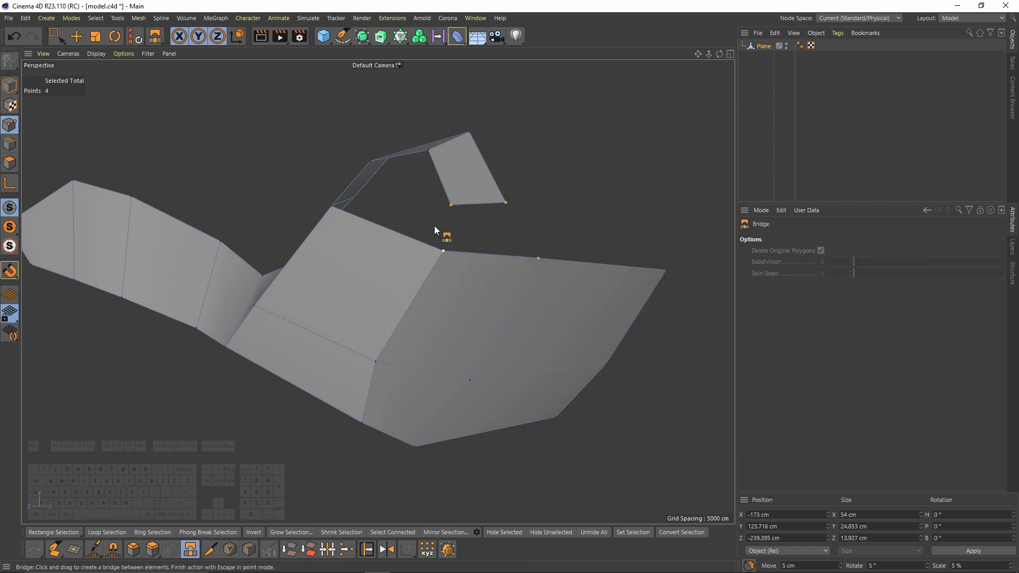
{"action": "left_click", "coordinate": [9, 144]}
{"action": "left_click_drag", "start_coordinate": [506, 201], "coordinate": [416, 241]}
Slide the points of the rear corner loop toward the side panel to narrow the corner strip
{"action": "left_click", "coordinate": [10, 125]}
{"action": "key", "text": "m"}
{"action": "key", "text": "o"}
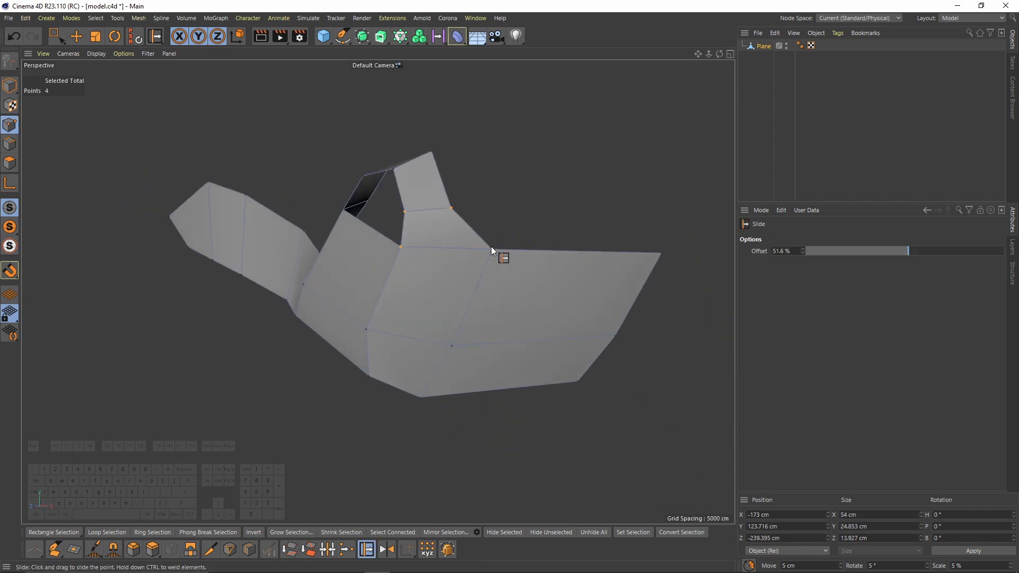
{"action": "mouse_move", "coordinate": [483, 252]}
{"action": "left_mouse_down", "text": "alt"}
{"action": "mouse_move", "coordinate": [498, 251]}
{"action": "mouse_move", "coordinate": [465, 249]}
{"action": "left_mouse_up", "text": "alt"}
{"action": "left_click_drag", "start_coordinate": [466, 249], "coordinate": [479, 250], "text": "alt"}
Delete the upper polygon of the back panel beside the corner strip
{"action": "left_click", "coordinate": [10, 163]}
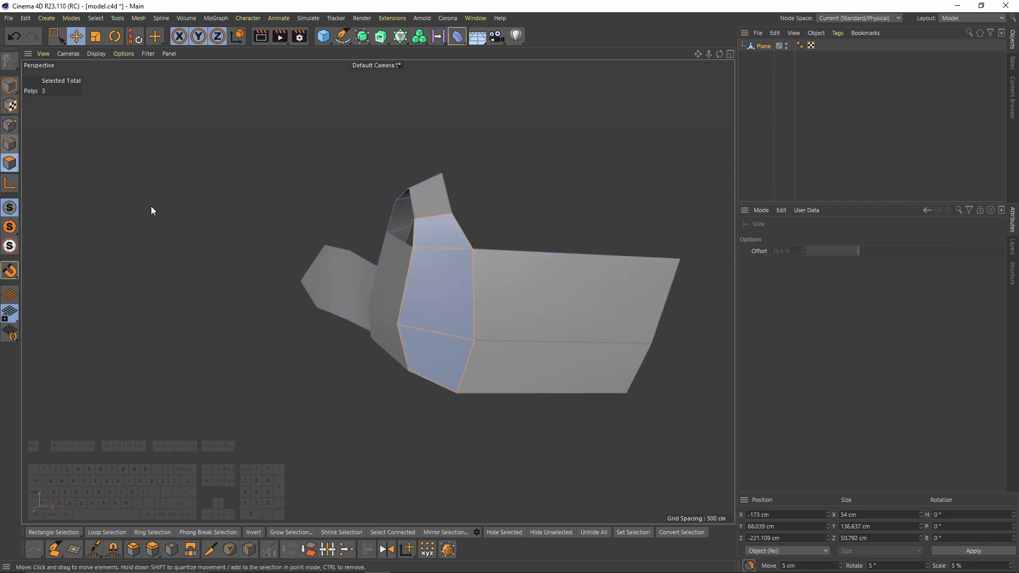
{"action": "left_click", "coordinate": [606, 317]}
{"action": "key", "text": "Delete"}
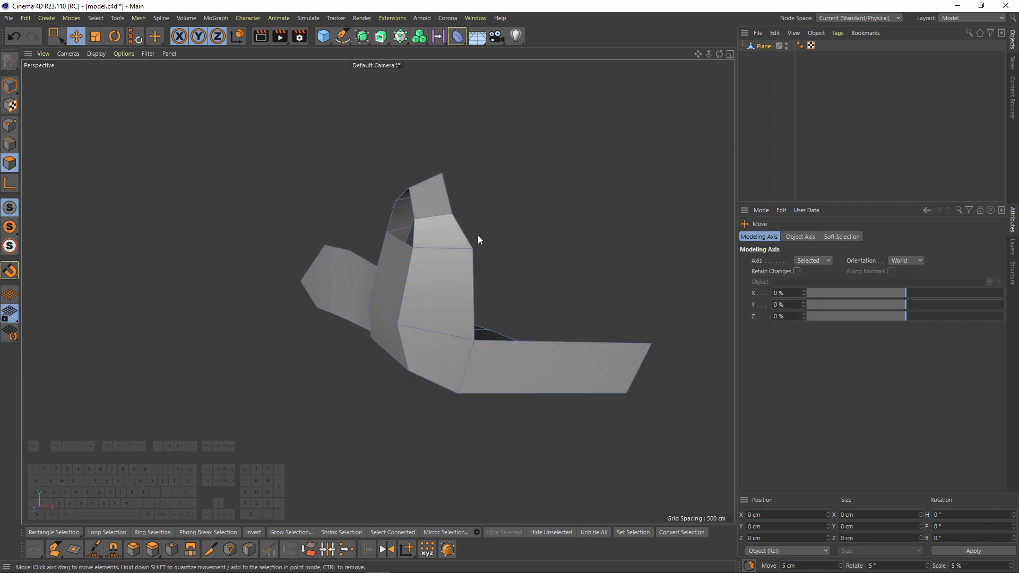
Slide the corner strip's inner points closer to the side panel so the strip follows the rim's width
{"action": "left_click", "coordinate": [10, 124]}
{"action": "key", "text": "m"}
{"action": "key", "text": "o"}
{"action": "left_click_drag", "start_coordinate": [474, 249], "coordinate": [475, 291]}
{"action": "left_click_drag", "start_coordinate": [474, 341], "coordinate": [426, 244]}
Close the polygon hole enclosed by the rim band and the rear side panel
{"action": "right_click", "coordinate": [426, 243]}
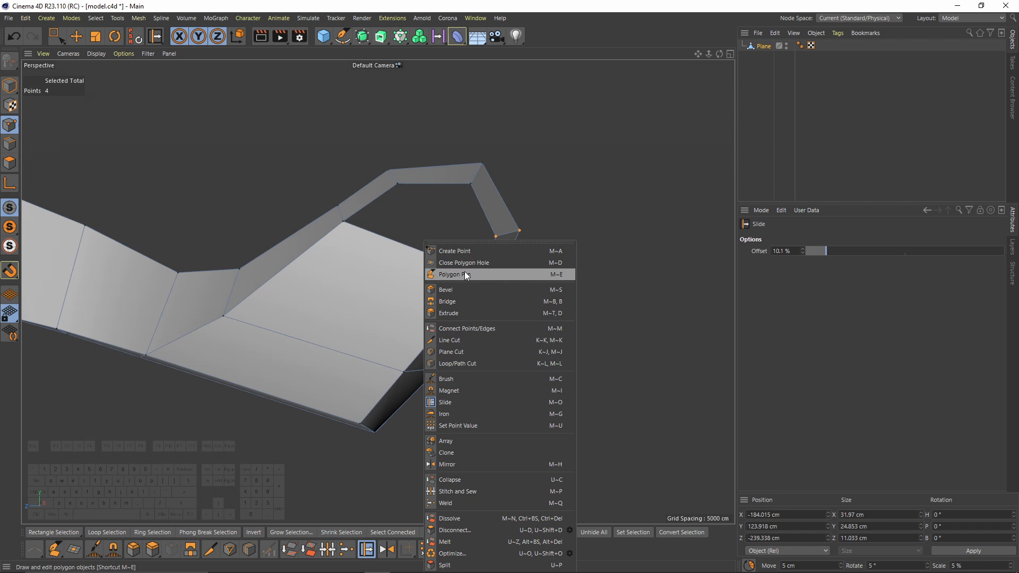
{"action": "left_click", "coordinate": [504, 264]}
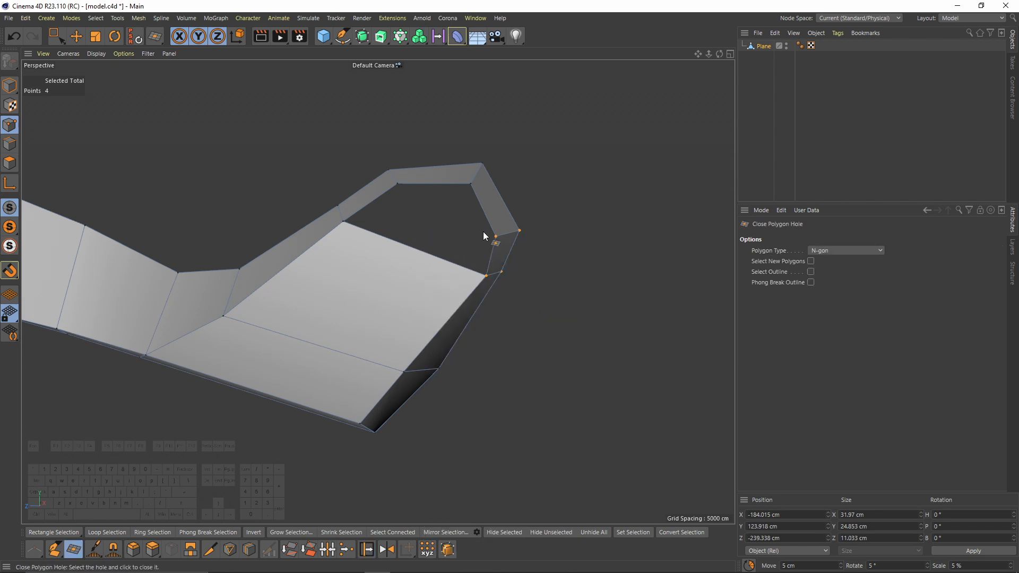
{"action": "left_click", "coordinate": [481, 202]}
Adjust the rear corner points of the side panel against the sketch in side view
{"action": "left_click_drag", "start_coordinate": [481, 202], "coordinate": [499, 246], "text": "alt"}
{"action": "key", "text": "F3"}
{"action": "key", "text": "0"}
{"action": "left_click_drag", "start_coordinate": [441, 305], "coordinate": [553, 215]}
{"action": "right_click_drag", "start_coordinate": [409, 106], "coordinate": [373, 227], "text": "alt"}
{"action": "key", "text": "F1"}
{"action": "left_click_drag", "start_coordinate": [237, 157], "coordinate": [525, 276], "text": "alt"}
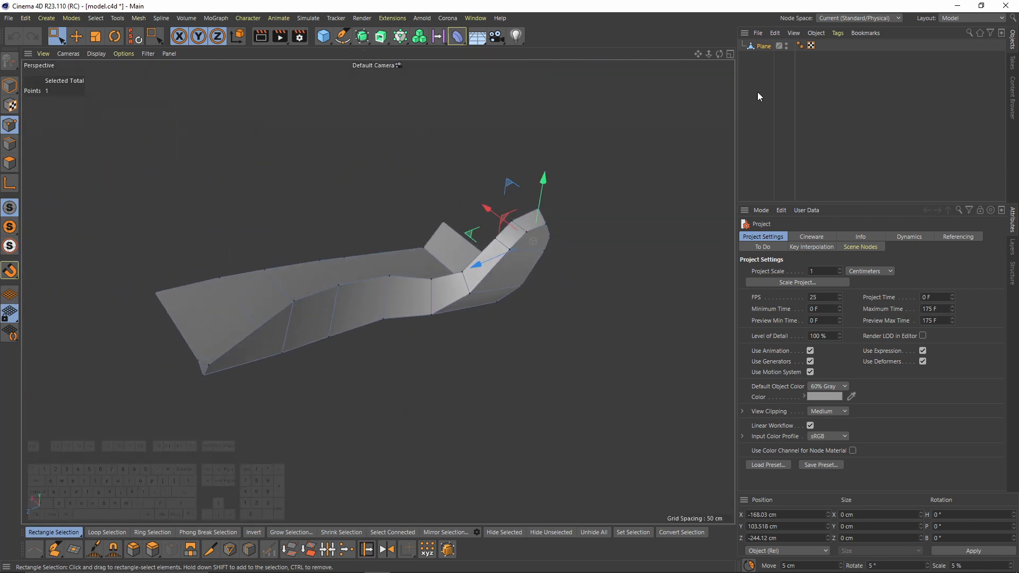
Place the plane under a Symmetry object and enable Clamp Points on Axis
{"action": "left_click", "coordinate": [362, 36]}
{"action": "left_click", "coordinate": [487, 70], "text": "alt"}
{"action": "left_click_drag", "start_coordinate": [489, 189], "coordinate": [424, 207], "text": "alt"}
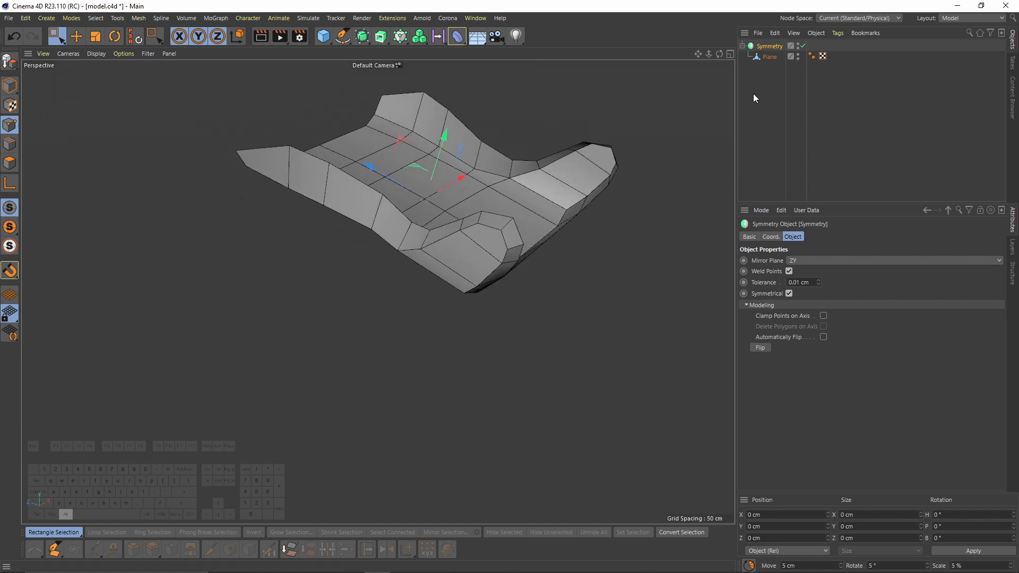
{"action": "left_click", "coordinate": [823, 316]}
Select all polygons of the plane and extrude them by 14.2 cm with Create Caps enabled
{"action": "left_click", "coordinate": [771, 56]}
{"action": "left_click", "coordinate": [10, 163]}
{"action": "key", "text": "ctrl+a"}
{"action": "left_click_drag", "start_coordinate": [567, 302], "coordinate": [550, 247], "text": "alt"}
{"action": "right_click", "coordinate": [598, 248]}
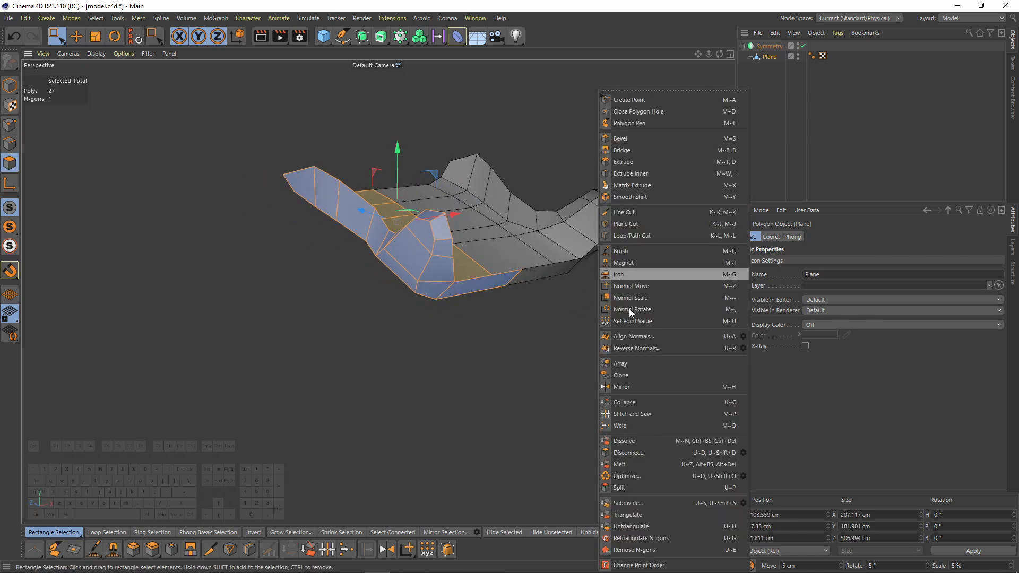
{"action": "left_click", "coordinate": [631, 161]}
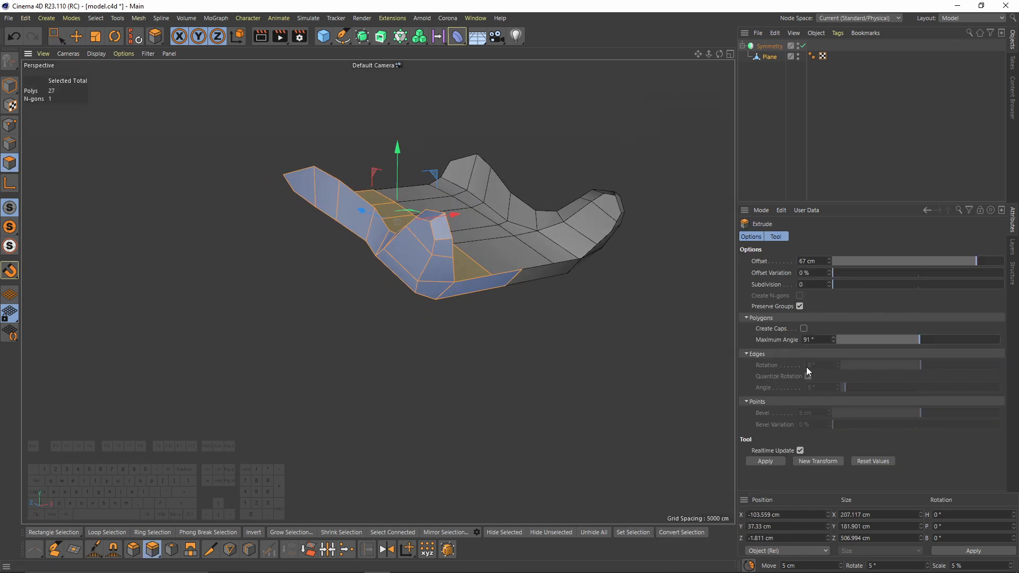
{"action": "left_click", "coordinate": [803, 328]}
{"action": "mouse_move", "coordinate": [461, 266]}
{"action": "left_mouse_down"}
{"action": "mouse_move", "coordinate": [488, 262]}
{"action": "mouse_move", "coordinate": [467, 268]}
{"action": "left_mouse_up"}
{"action": "left_click_drag", "start_coordinate": [467, 268], "coordinate": [701, 244]}
Examine the thickened seat shell with and without symmetry, in perspective and against the side sketch
{"action": "left_click", "coordinate": [802, 45]}
{"action": "left_click", "coordinate": [802, 46]}
{"action": "left_click_drag", "start_coordinate": [610, 234], "coordinate": [391, 263], "text": "alt"}
{"action": "left_click_drag", "start_coordinate": [303, 301], "coordinate": [394, 246], "text": "alt"}
{"action": "middle_click", "coordinate": [393, 246]}
{"action": "middle_click", "coordinate": [287, 362]}
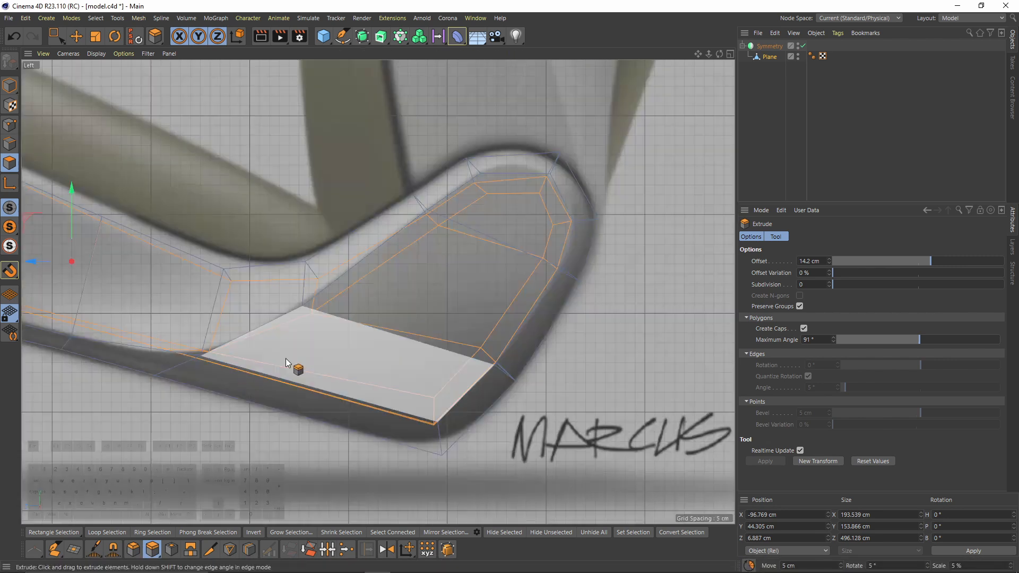
{"action": "scroll", "coordinate": [289, 358], "scroll_direction": "down", "scroll_amount": 3}
{"action": "middle_click_drag", "start_coordinate": [323, 305], "coordinate": [471, 289], "text": "alt"}
{"action": "middle_click", "coordinate": [257, 243]}
{"action": "middle_click", "coordinate": [257, 180]}
{"action": "left_click_drag", "start_coordinate": [256, 176], "coordinate": [265, 212], "text": "alt"}
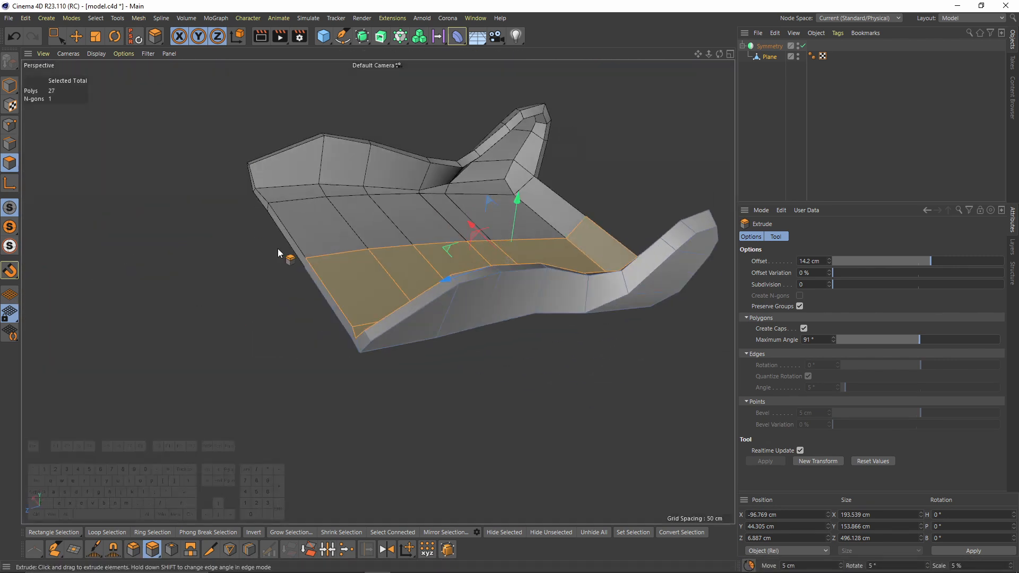
Select the upper rim edges of the side panel and raise them toward the sketch outline in side view
{"action": "left_click", "coordinate": [10, 144]}
{"action": "key", "text": "e"}
{"action": "left_click", "coordinate": [421, 295]}
{"action": "left_click", "coordinate": [481, 274], "text": "shift"}
{"action": "left_click", "coordinate": [517, 267], "text": "shift"}
{"action": "scroll", "coordinate": [567, 267], "scroll_direction": "up", "scroll_amount": 3}
{"action": "left_click", "coordinate": [552, 308], "text": "shift"}
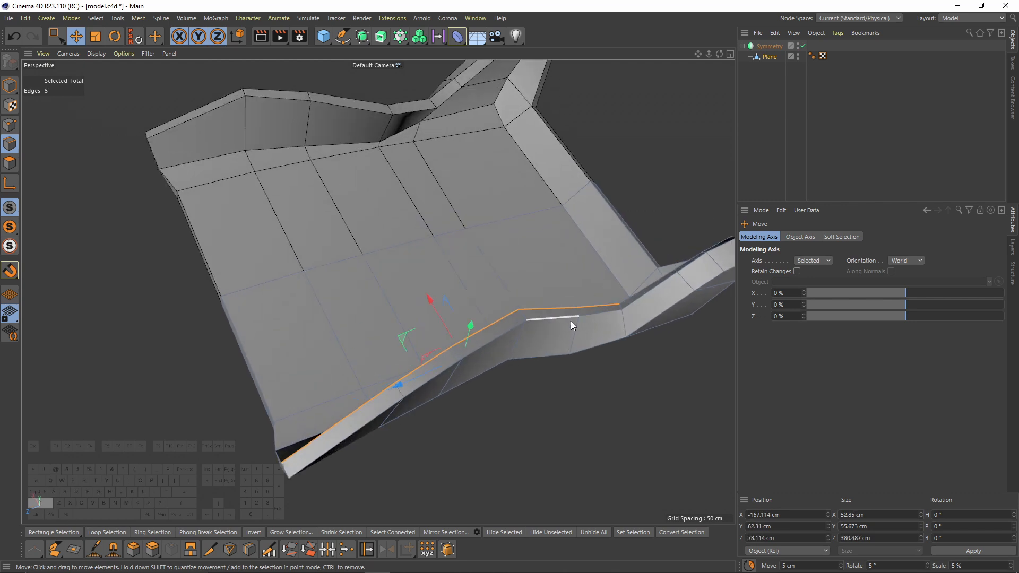
{"action": "middle_click", "coordinate": [557, 356]}
{"action": "middle_click", "coordinate": [278, 375]}
{"action": "left_click_drag", "start_coordinate": [277, 184], "coordinate": [281, 171]}
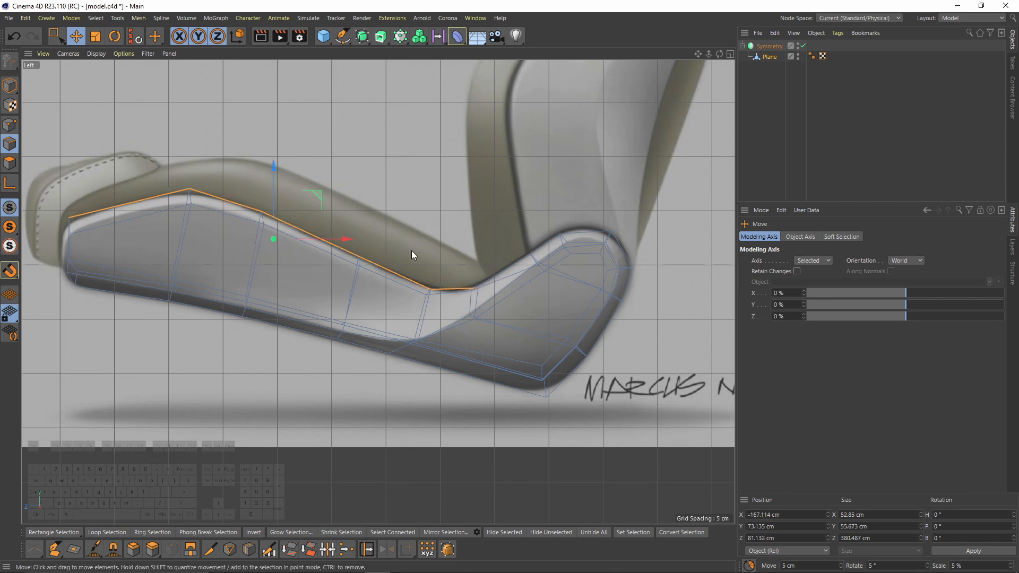
{"action": "middle_click", "coordinate": [412, 250]}
{"action": "middle_click", "coordinate": [354, 229]}
Select the crease edges running along the lower border of the side panel
{"action": "left_click_drag", "start_coordinate": [414, 251], "coordinate": [337, 209], "text": "alt"}
{"action": "left_click", "coordinate": [274, 198]}
{"action": "left_click_drag", "start_coordinate": [274, 198], "coordinate": [345, 215], "text": "alt"}
{"action": "double_click", "coordinate": [332, 213]}
{"action": "left_click_drag", "start_coordinate": [433, 226], "coordinate": [519, 201], "text": "alt"}
{"action": "double_click", "coordinate": [466, 273], "text": "shift"}
{"action": "double_click", "coordinate": [538, 224], "text": "shift"}
{"action": "left_click_drag", "start_coordinate": [546, 247], "coordinate": [581, 259], "text": "alt"}
Extend the crease selection around the raised rear wing down to its rear corner
{"action": "left_click_drag", "start_coordinate": [348, 177], "coordinate": [270, 232], "text": "alt"}
{"action": "double_click", "coordinate": [325, 262], "text": "shift"}
{"action": "double_click", "coordinate": [270, 231], "text": "shift"}
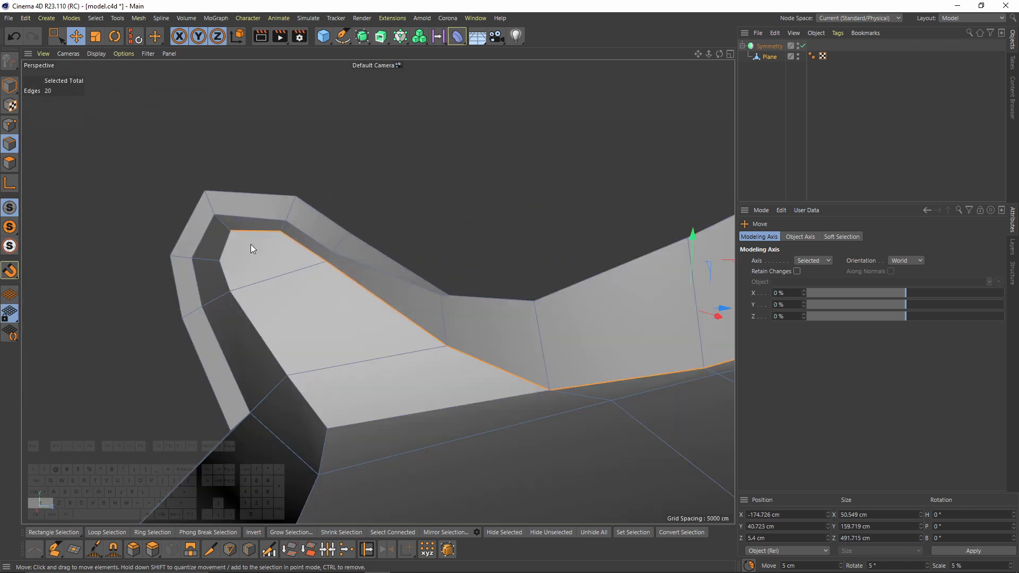
{"action": "double_click", "coordinate": [225, 259], "text": "shift"}
{"action": "left_click_drag", "start_coordinate": [311, 410], "coordinate": [362, 390], "text": "alt"}
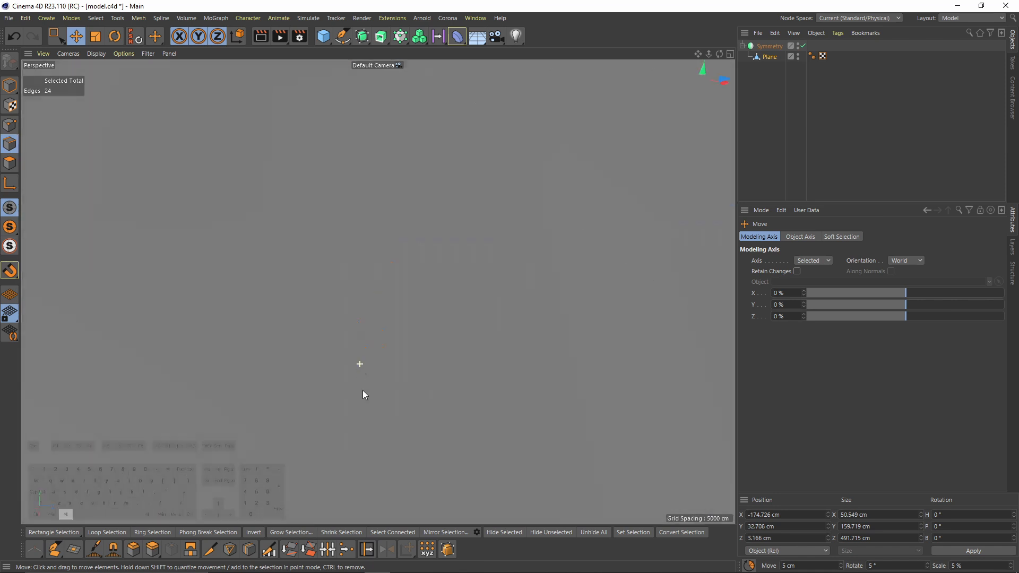
{"action": "left_click_drag", "start_coordinate": [344, 306], "coordinate": [308, 304], "text": "alt"}
{"action": "left_click", "coordinate": [291, 304], "text": "shift"}
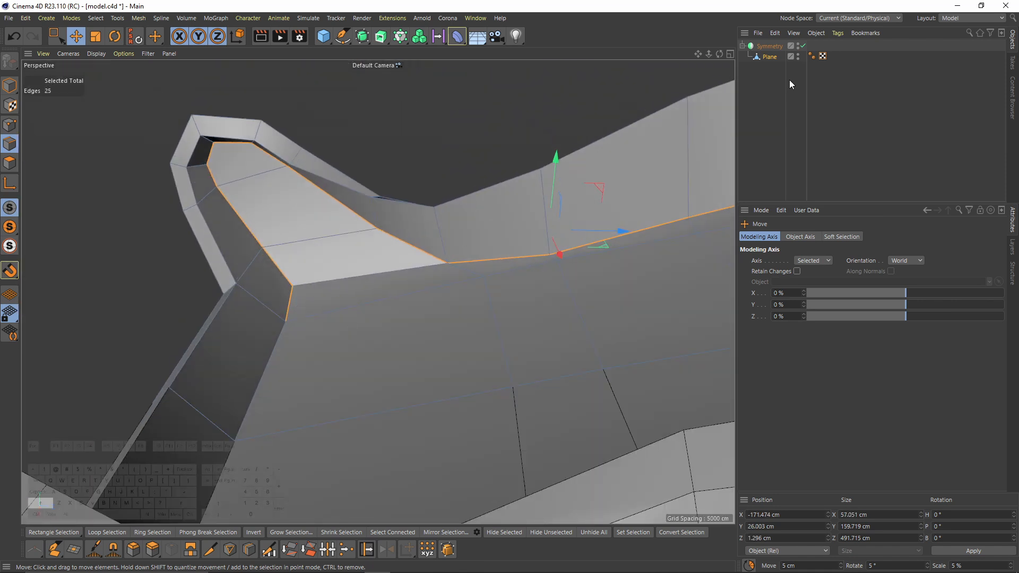
Turn off the Symmetry and slide a cloned support loop beside the selected side-panel edges
{"action": "left_click", "coordinate": [804, 46]}
{"action": "scroll", "coordinate": [451, 211], "scroll_direction": "down", "scroll_amount": 5}
{"action": "mouse_move", "coordinate": [450, 211]}
{"action": "left_mouse_down", "text": "alt"}
{"action": "mouse_move", "coordinate": [205, 208]}
{"action": "mouse_move", "coordinate": [462, 229]}
{"action": "mouse_move", "coordinate": [501, 200]}
{"action": "mouse_move", "coordinate": [522, 221]}
{"action": "left_mouse_up", "text": "alt"}
{"action": "scroll", "coordinate": [477, 213], "scroll_direction": "up", "scroll_amount": 3}
{"action": "right_click", "coordinate": [521, 215]}
{"action": "left_click", "coordinate": [561, 393]}
{"action": "mouse_move", "coordinate": [522, 221]}
{"action": "left_mouse_down", "text": "alt"}
{"action": "mouse_move", "coordinate": [449, 186]}
{"action": "mouse_move", "coordinate": [419, 346]}
{"action": "mouse_move", "coordinate": [456, 339]}
{"action": "left_mouse_up", "text": "alt"}
Line Cut from the support loop at the wing's base across the rear face to the open centre edge
{"action": "left_click", "coordinate": [9, 124]}
{"action": "right_click", "coordinate": [533, 238]}
{"action": "left_click", "coordinate": [562, 339]}
{"action": "left_click", "coordinate": [466, 264]}
{"action": "left_click", "coordinate": [527, 338]}
{"action": "left_click_drag", "start_coordinate": [619, 357], "coordinate": [596, 335], "text": "alt"}
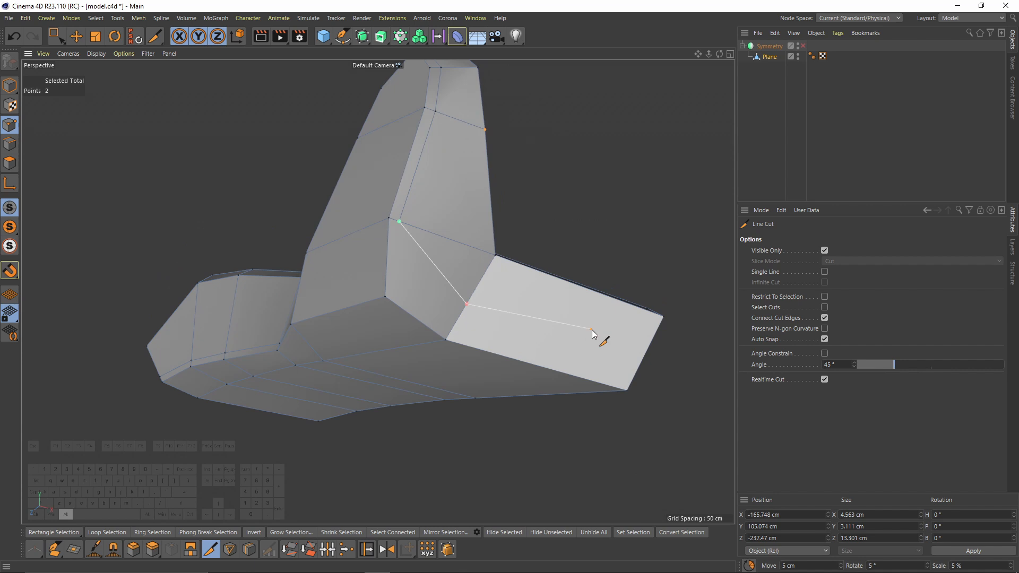
{"action": "left_click", "coordinate": [648, 356]}
{"action": "key", "text": "Escape"}
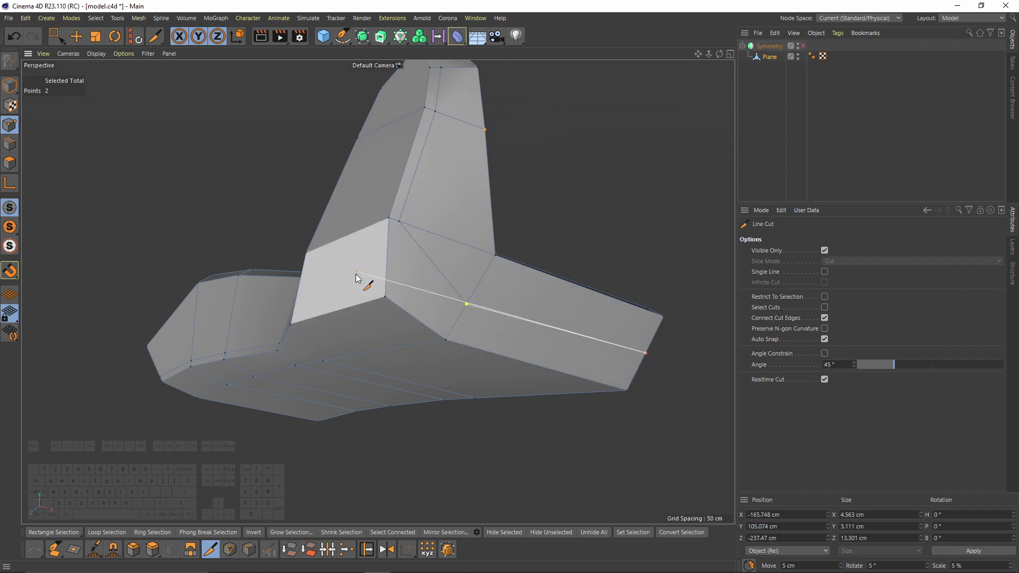
Enable Single Line and cut from the rear lower corner point to the middle of the new diagonal edge
{"action": "left_click", "coordinate": [824, 272]}
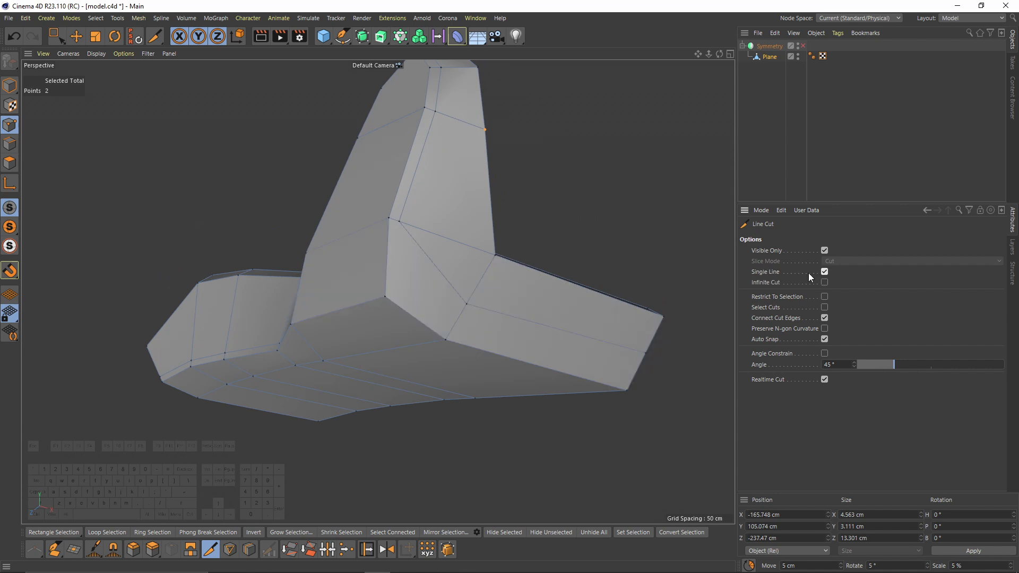
{"action": "left_click", "coordinate": [385, 296]}
{"action": "left_click", "coordinate": [435, 266]}
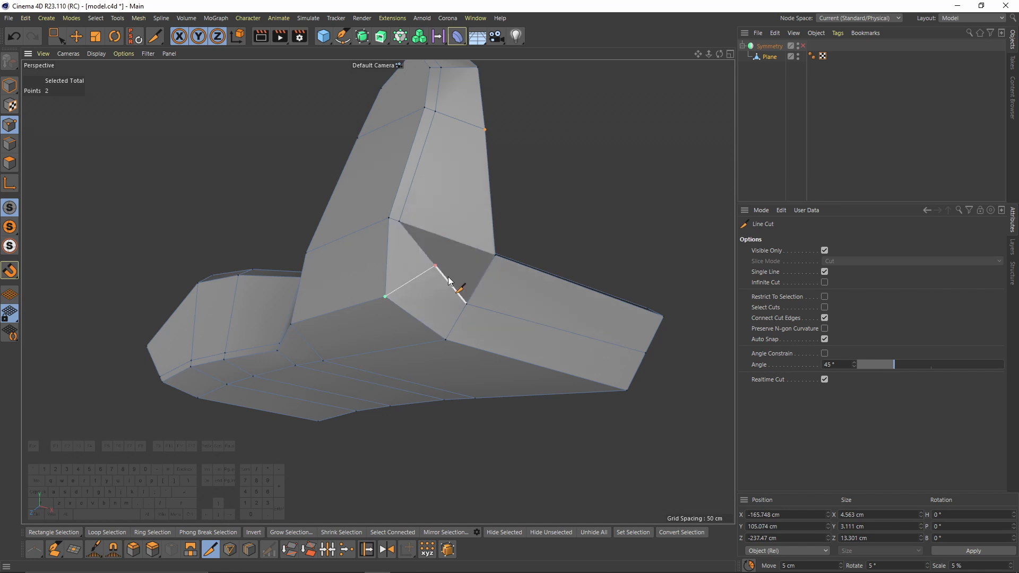
Slide the rear corner and wing support points to space the new edges more evenly
{"action": "key", "text": "m"}
{"action": "key", "text": "o"}
{"action": "left_click_drag", "start_coordinate": [399, 221], "coordinate": [426, 228]}
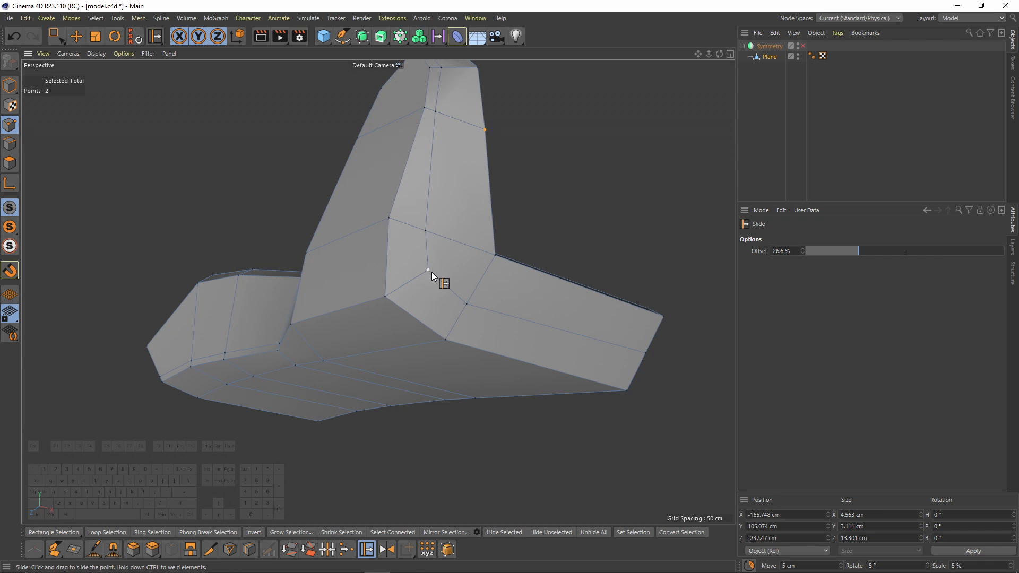
{"action": "left_click_drag", "start_coordinate": [430, 271], "coordinate": [443, 282]}
{"action": "left_click_drag", "start_coordinate": [428, 237], "coordinate": [416, 234], "text": "alt"}
{"action": "middle_click_drag", "start_coordinate": [416, 233], "coordinate": [427, 198], "text": "alt"}
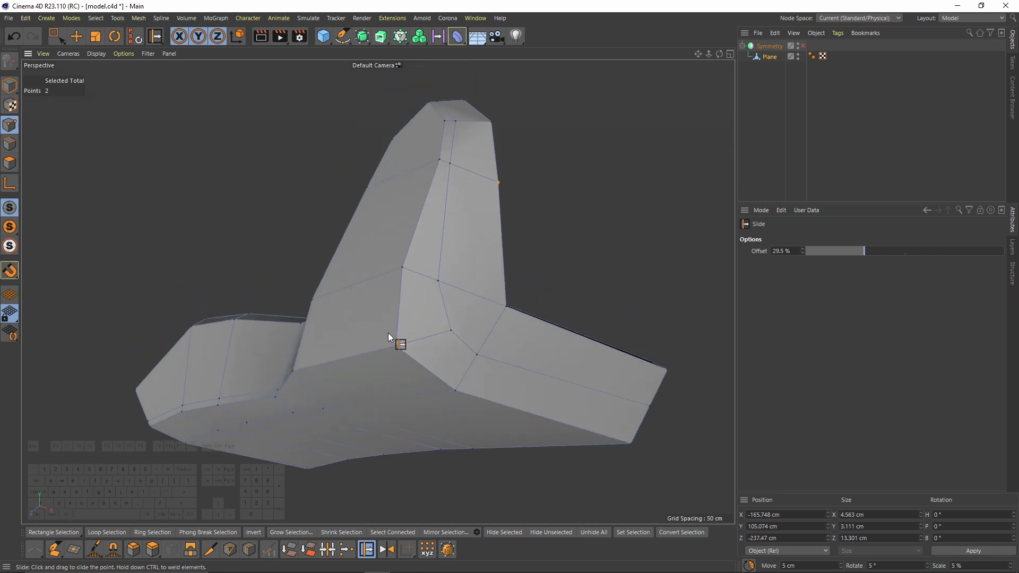
{"action": "middle_click", "coordinate": [414, 316]}
{"action": "middle_click", "coordinate": [316, 236]}
{"action": "left_click_drag", "start_coordinate": [455, 318], "coordinate": [506, 342], "text": "alt"}
{"action": "mouse_move", "coordinate": [453, 330]}
{"action": "left_mouse_down"}
{"action": "mouse_move", "coordinate": [468, 327]}
{"action": "mouse_move", "coordinate": [463, 319]}
{"action": "left_mouse_up"}
{"action": "left_click_drag", "start_coordinate": [435, 282], "coordinate": [448, 272]}
{"action": "left_click_drag", "start_coordinate": [435, 166], "coordinate": [444, 169]}
{"action": "left_click_drag", "start_coordinate": [444, 169], "coordinate": [456, 198], "text": "alt"}
{"action": "left_click_drag", "start_coordinate": [456, 199], "coordinate": [486, 185], "text": "alt"}
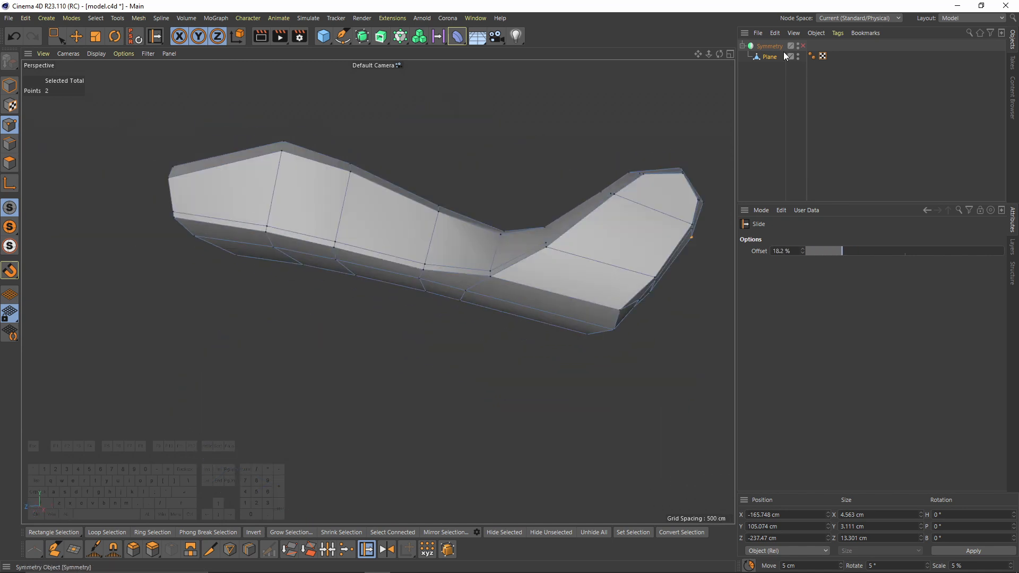
Place the Symmetry under a Subdivision Surface, preview the smoothed shell, and disable smoothing with the Plane selected
{"action": "left_click", "coordinate": [769, 47]}
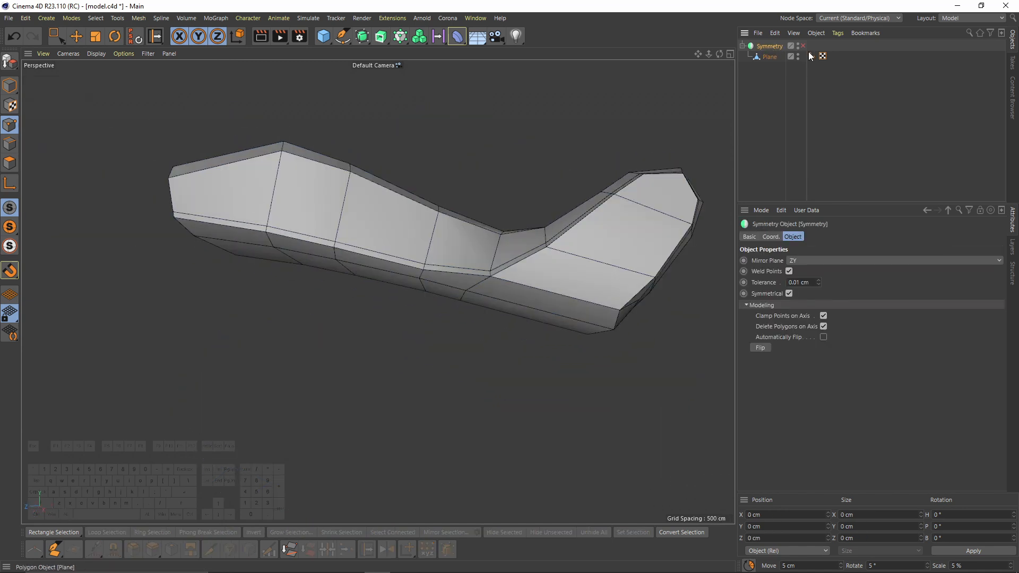
{"action": "left_click", "coordinate": [362, 37]}
{"action": "left_click", "coordinate": [422, 52], "text": "alt"}
{"action": "mouse_move", "coordinate": [415, 231]}
{"action": "left_mouse_down", "text": "alt"}
{"action": "mouse_move", "coordinate": [550, 198]}
{"action": "mouse_move", "coordinate": [558, 174]}
{"action": "mouse_move", "coordinate": [526, 254]}
{"action": "mouse_move", "coordinate": [440, 256]}
{"action": "mouse_move", "coordinate": [406, 214]}
{"action": "left_mouse_up", "text": "alt"}
{"action": "left_click", "coordinate": [775, 67]}
{"action": "left_click_drag", "start_coordinate": [491, 204], "coordinate": [525, 213], "text": "alt"}
{"action": "key", "text": "q"}
{"action": "left_click_drag", "start_coordinate": [355, 191], "coordinate": [323, 155], "text": "alt"}
Select the outer rim edge loop and slide a cloned support loop beside it by 2.81 cm
{"action": "key", "text": "Return"}
{"action": "double_click", "coordinate": [310, 149]}
{"action": "left_click_drag", "start_coordinate": [288, 219], "coordinate": [436, 268], "text": "alt"}
{"action": "double_click", "coordinate": [272, 188], "text": "shift"}
{"action": "left_click", "coordinate": [458, 310], "text": "shift"}
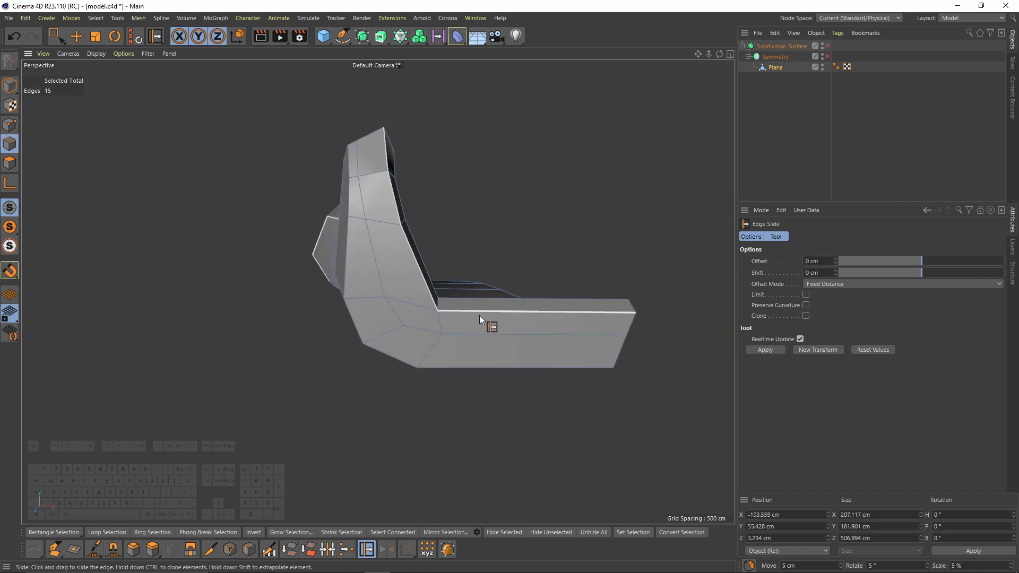
{"action": "left_click_drag", "start_coordinate": [455, 314], "coordinate": [301, 344], "text": "alt"}
Select the inner rim edge loop, slide a cloned support loop beside it, and enable smoothing
{"action": "double_click", "coordinate": [301, 344]}
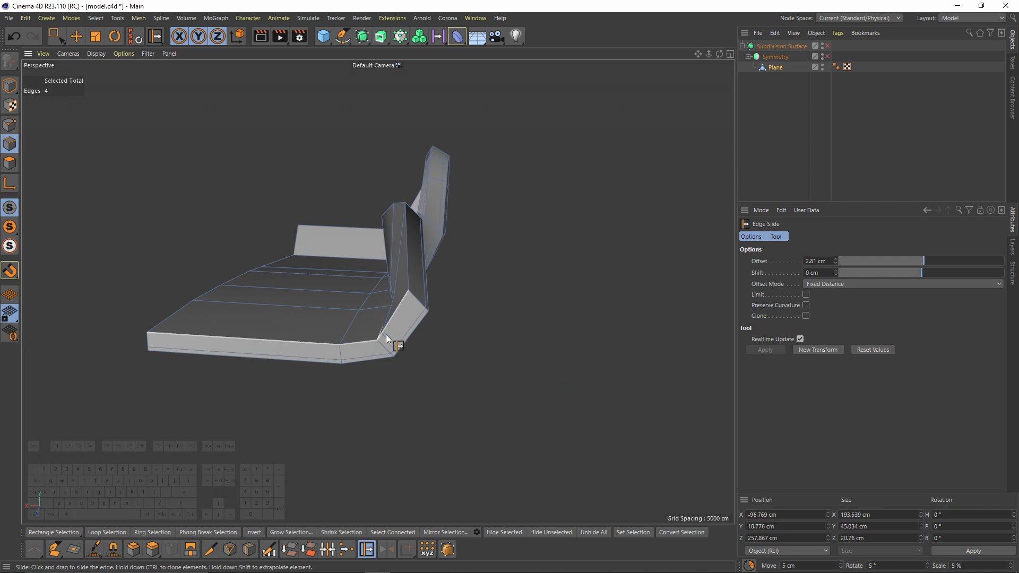
{"action": "double_click", "coordinate": [406, 278], "text": "shift"}
{"action": "left_click_drag", "start_coordinate": [416, 195], "coordinate": [578, 339], "text": "alt"}
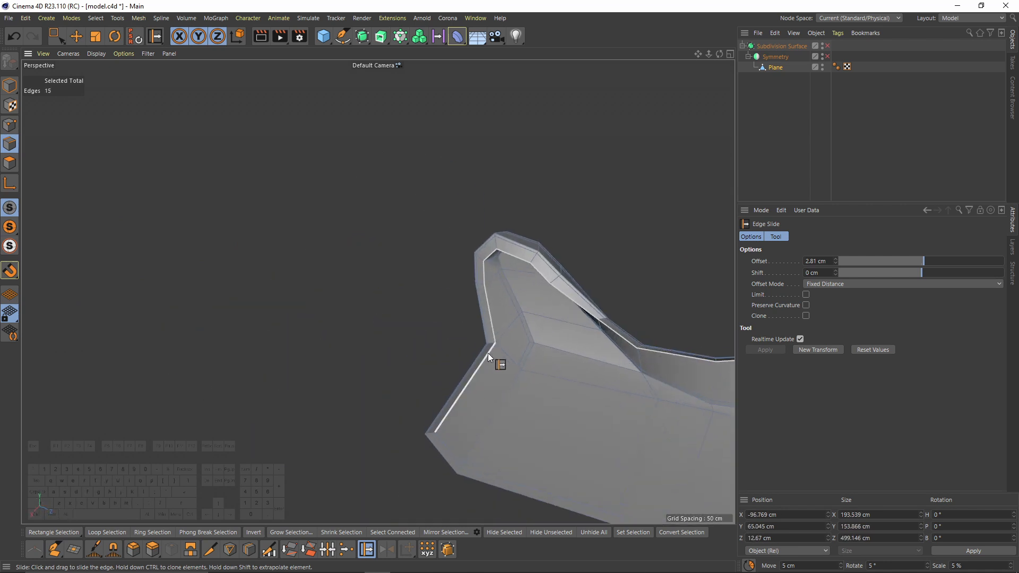
{"action": "left_click", "coordinate": [489, 352], "text": "shift"}
{"action": "left_click_drag", "start_coordinate": [504, 334], "coordinate": [538, 314], "text": "alt"}
{"action": "right_click_drag", "start_coordinate": [538, 314], "coordinate": [495, 368], "text": "alt"}
{"action": "left_click_drag", "start_coordinate": [495, 368], "coordinate": [473, 342], "text": "alt"}
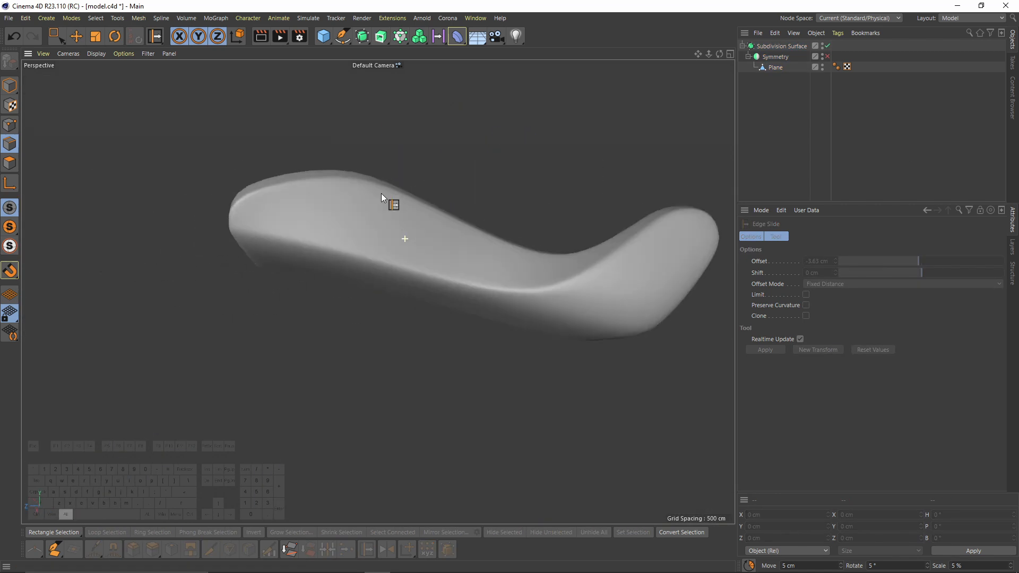
Set the Subdivision Surface's editor subdivision to 3 and compare the smoothed shell with the side sketch
{"action": "left_click_drag", "start_coordinate": [391, 200], "coordinate": [536, 268], "text": "alt"}
{"action": "left_click", "coordinate": [842, 270]}
{"action": "left_click_drag", "start_coordinate": [435, 247], "coordinate": [439, 282], "text": "alt"}
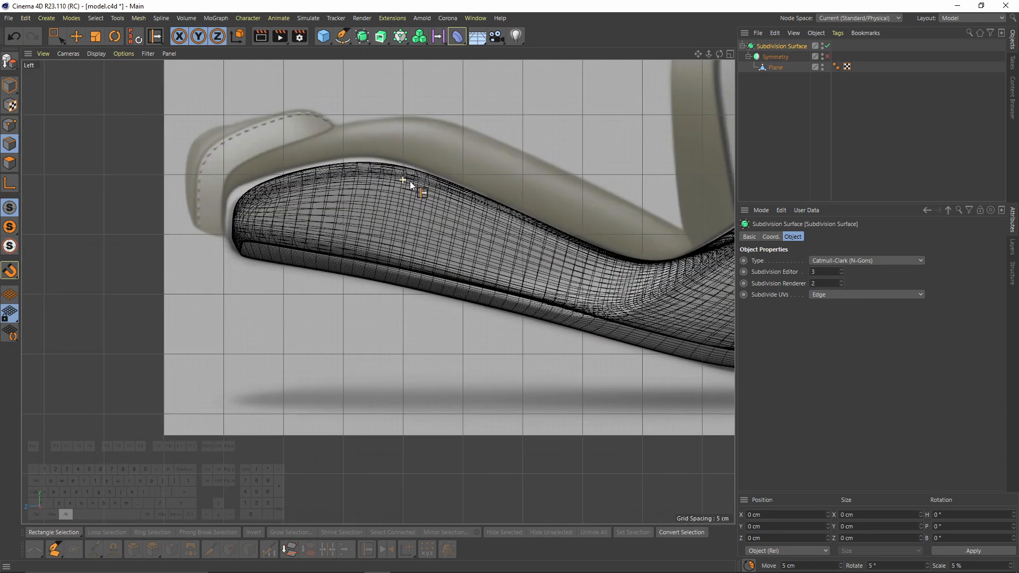
{"action": "middle_click_drag", "start_coordinate": [495, 214], "coordinate": [333, 191], "text": "alt"}
Select the Plane's front end points in side view and move them to match the front of the sketch
{"action": "left_click", "coordinate": [762, 67]}
{"action": "key", "text": "m"}
{"action": "key", "text": "o"}
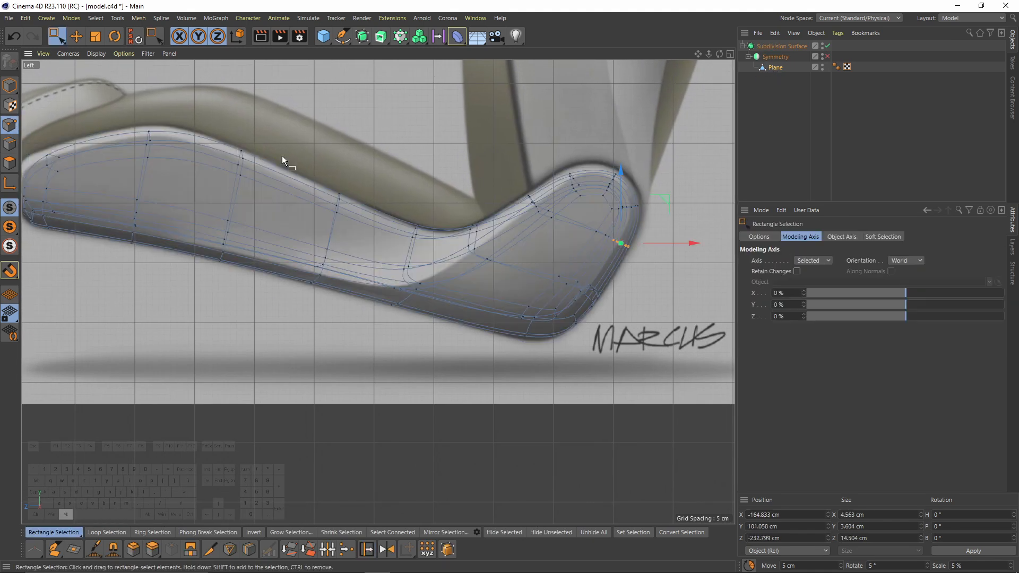
{"action": "key", "text": "ctrl+shift+z"}
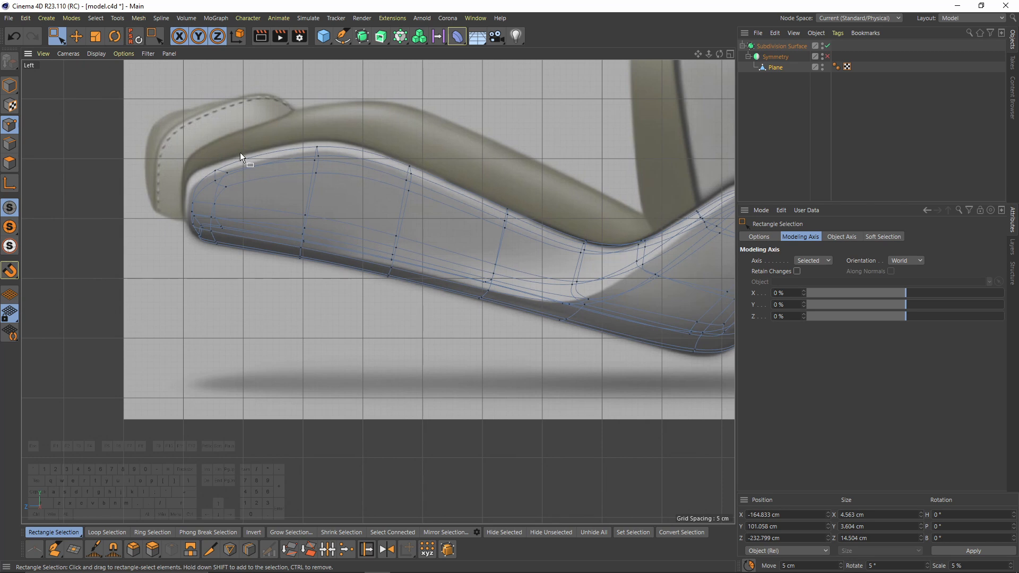
{"action": "middle_click_drag", "start_coordinate": [198, 169], "coordinate": [227, 167], "text": "alt"}
{"action": "left_click_drag", "start_coordinate": [196, 157], "coordinate": [268, 283]}
{"action": "key", "text": "q"}
{"action": "key", "text": "q"}
Add a Loop/Path Cut across the front section of the shell at about 71.3%
{"action": "right_click", "coordinate": [396, 207]}
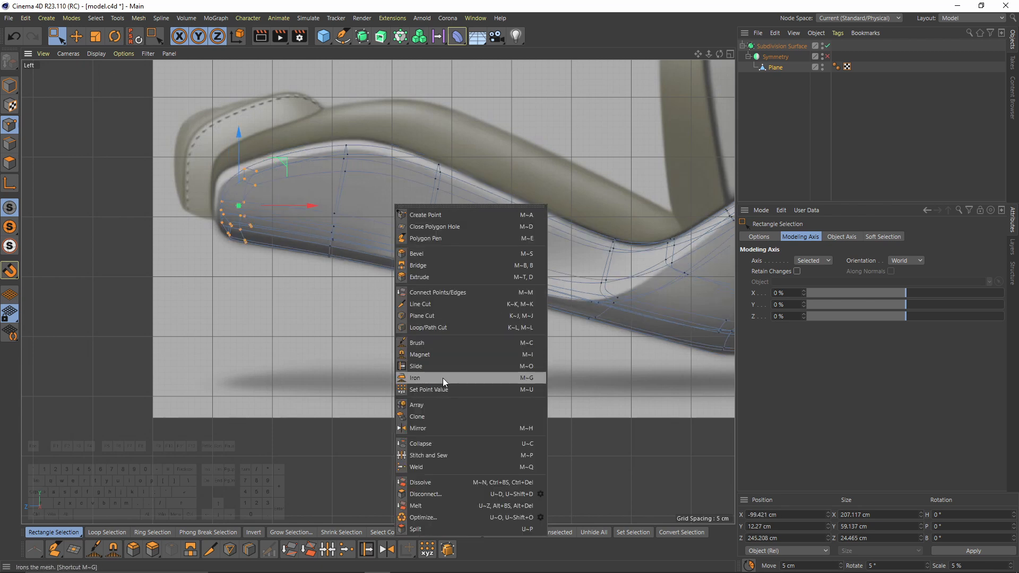
{"action": "left_click", "coordinate": [430, 327]}
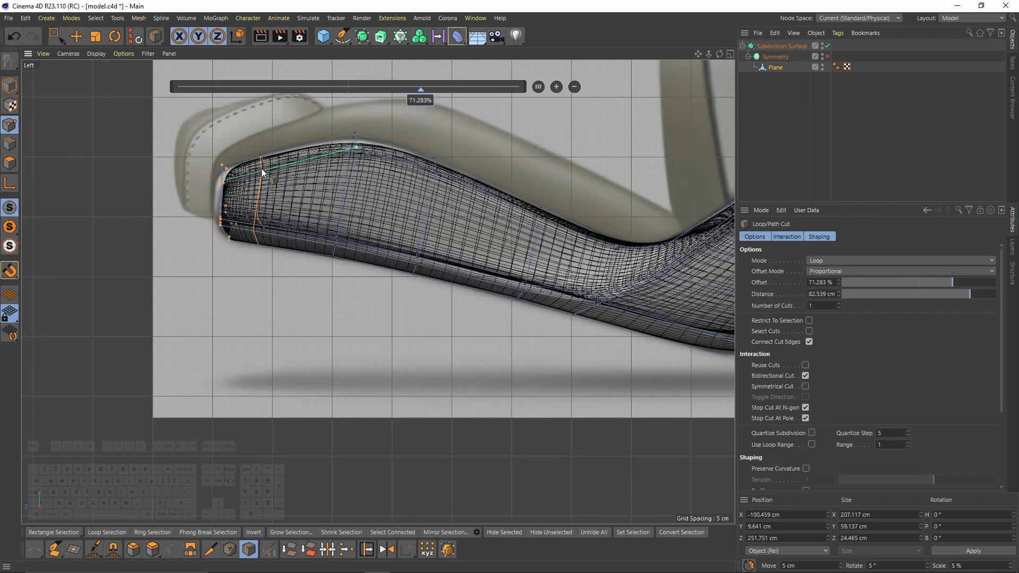
{"action": "left_click", "coordinate": [262, 169]}
{"action": "scroll", "coordinate": [271, 206], "scroll_direction": "up", "scroll_amount": 4}
Select the front points in side view and shift them slightly toward the front outline of the sketch
{"action": "key", "text": "space"}
{"action": "middle_click_drag", "start_coordinate": [231, 170], "coordinate": [277, 202], "text": "alt"}
{"action": "left_click_drag", "start_coordinate": [161, 126], "coordinate": [353, 378]}
{"action": "left_click_drag", "start_coordinate": [308, 181], "coordinate": [293, 183]}
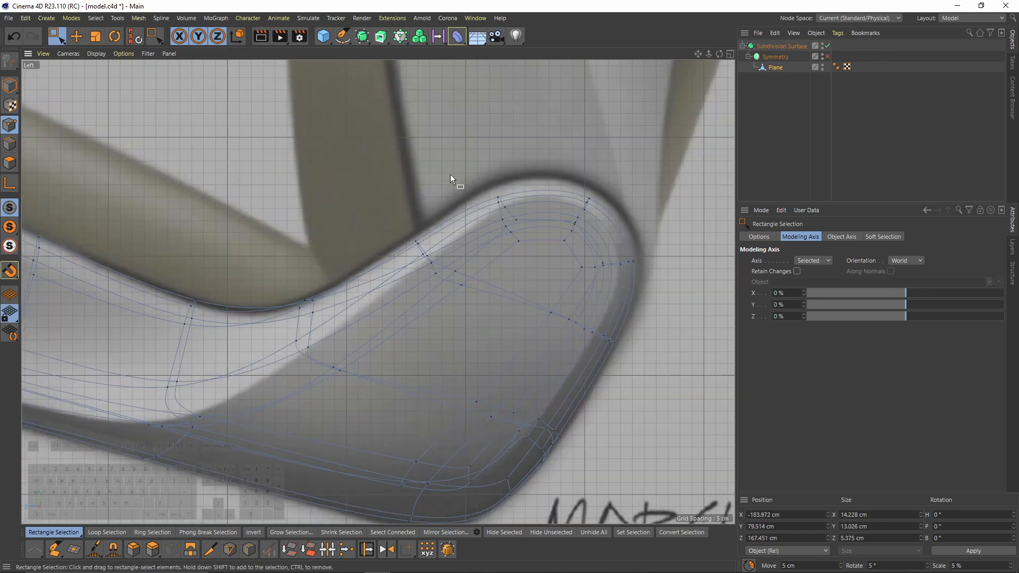
Move the points at the top and back of the rear wing onto the sketch outline
{"action": "left_click_drag", "start_coordinate": [451, 174], "coordinate": [531, 242]}
{"action": "left_click_drag", "start_coordinate": [545, 150], "coordinate": [610, 232]}
{"action": "left_click_drag", "start_coordinate": [621, 173], "coordinate": [624, 167]}
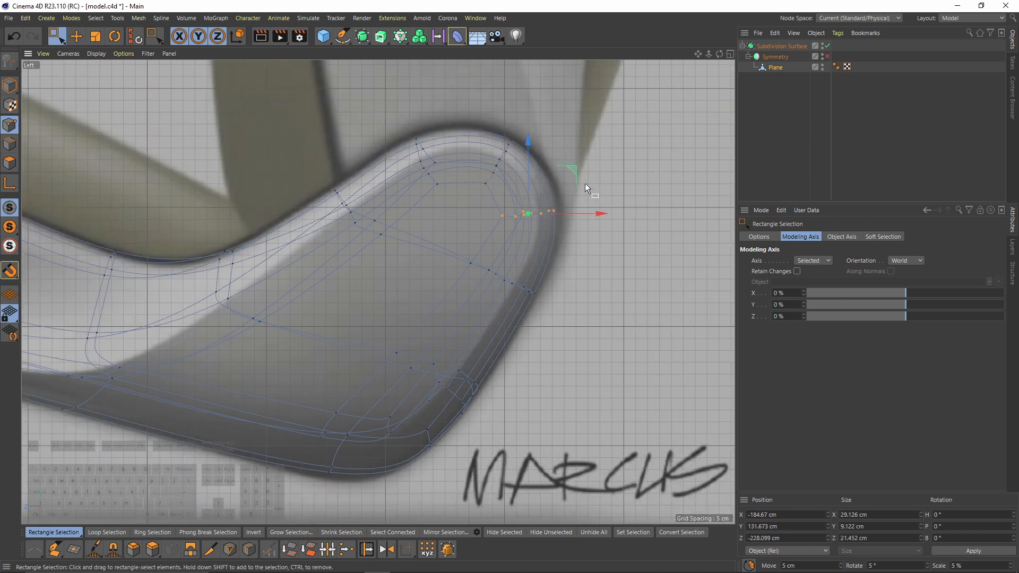
{"action": "left_click_drag", "start_coordinate": [573, 172], "coordinate": [576, 171]}
Move the points at the rear bottom corner onto the sketch outline and check the shape with and without smoothing
{"action": "middle_click_drag", "start_coordinate": [577, 170], "coordinate": [678, 70], "text": "alt"}
{"action": "left_click_drag", "start_coordinate": [371, 287], "coordinate": [477, 393]}
{"action": "scroll", "coordinate": [472, 304], "scroll_direction": "down", "scroll_amount": 6}
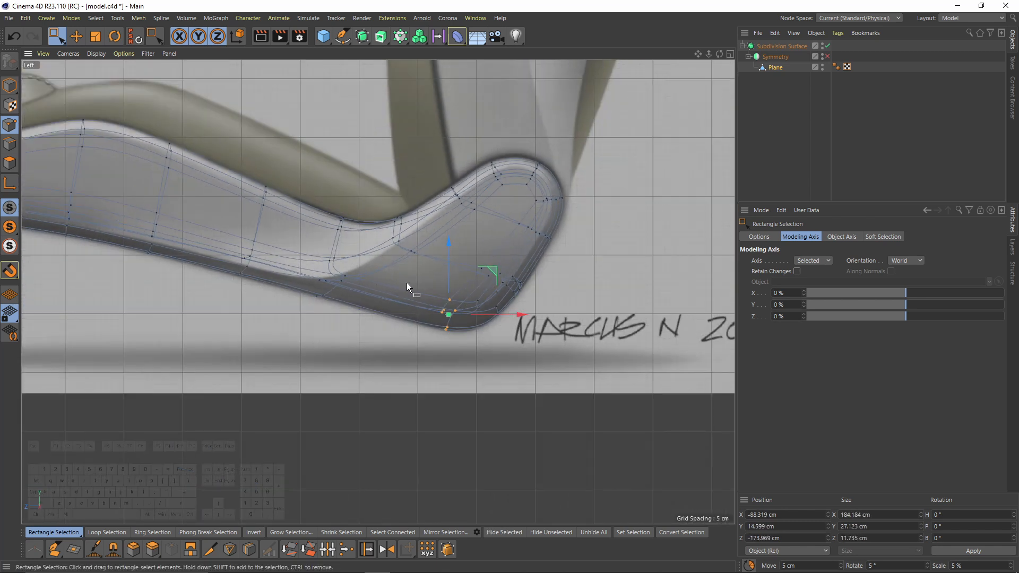
{"action": "scroll", "coordinate": [534, 253], "scroll_direction": "up", "scroll_amount": 6}
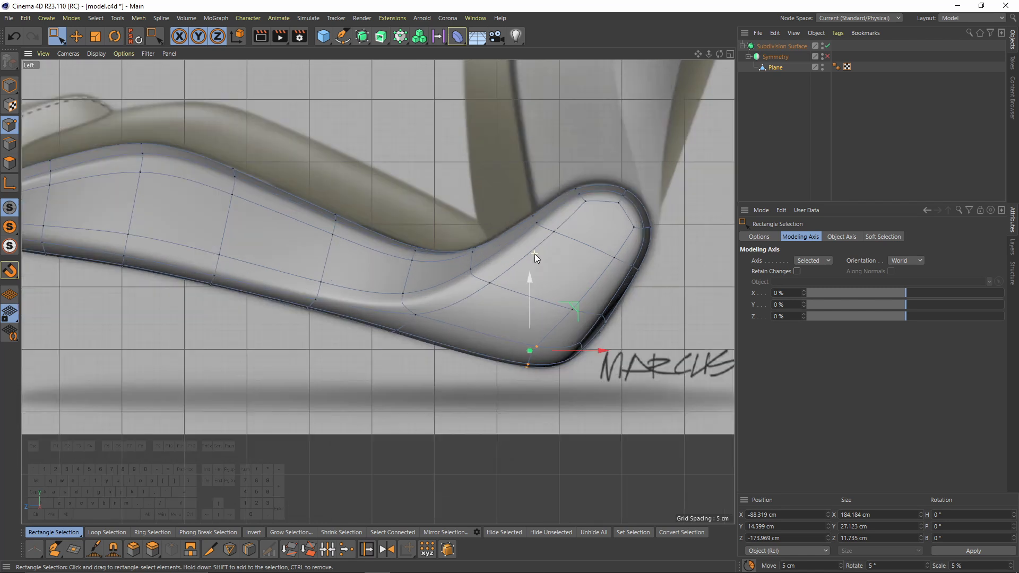
{"action": "key", "text": "q"}
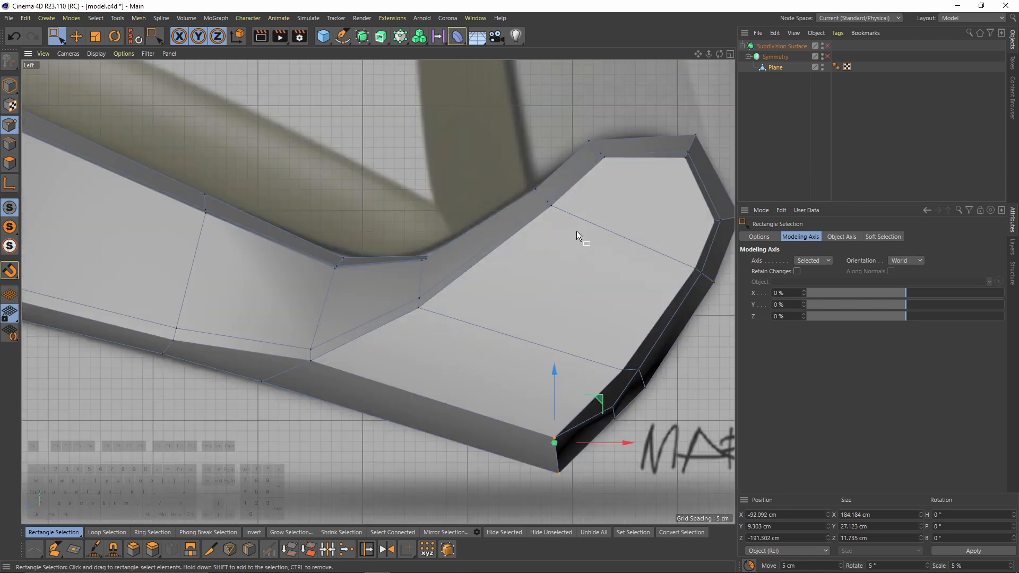
{"action": "key", "text": "q"}
{"action": "key", "text": "q"}
Select the crease edge where the side panel rises into the rear wing
{"action": "left_click", "coordinate": [10, 144]}
{"action": "key", "text": "q"}
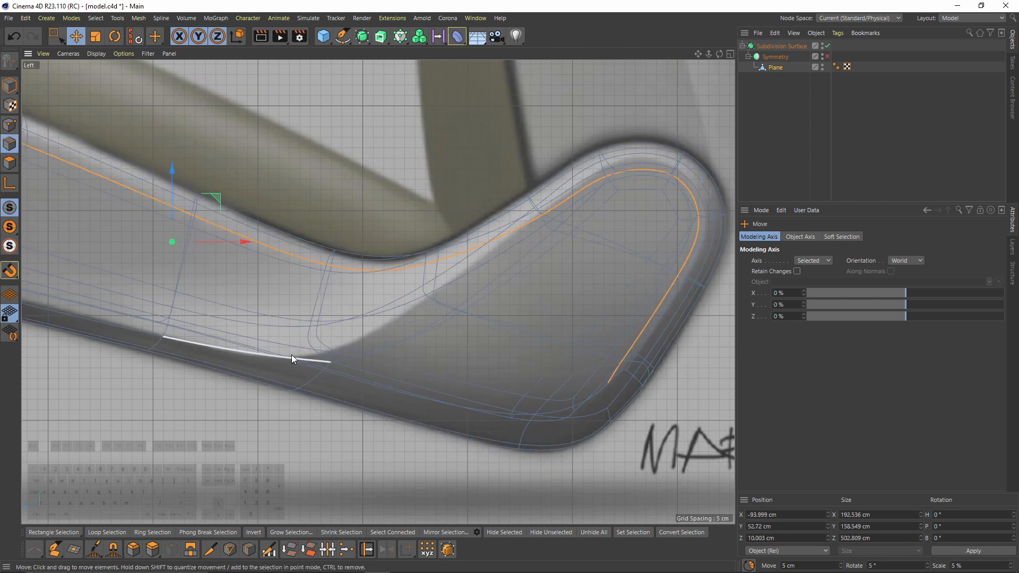
{"action": "left_click", "coordinate": [291, 355]}
{"action": "middle_click", "coordinate": [291, 355]}
{"action": "middle_click", "coordinate": [202, 194]}
{"action": "key", "text": "q"}
{"action": "left_click_drag", "start_coordinate": [540, 298], "coordinate": [467, 197], "text": "alt"}
{"action": "right_click_drag", "start_coordinate": [467, 197], "coordinate": [511, 232], "text": "alt"}
{"action": "left_click_drag", "start_coordinate": [511, 231], "coordinate": [553, 231], "text": "alt"}
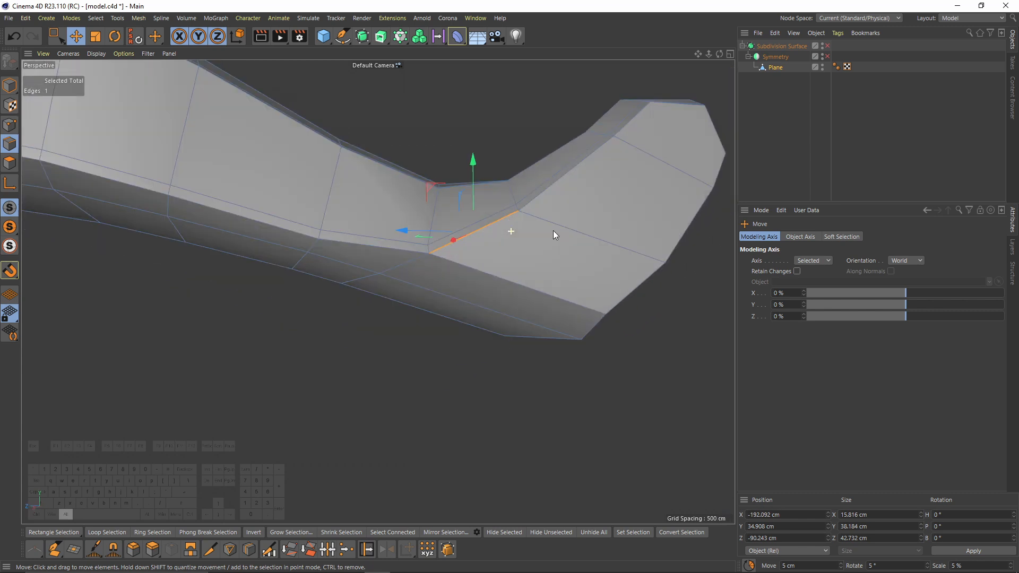
Compare the smoothed crease at the rear wing with the side sketch
{"action": "key", "text": "q"}
{"action": "middle_click", "coordinate": [516, 306]}
{"action": "middle_click", "coordinate": [365, 387]}
{"action": "middle_click", "coordinate": [372, 233]}
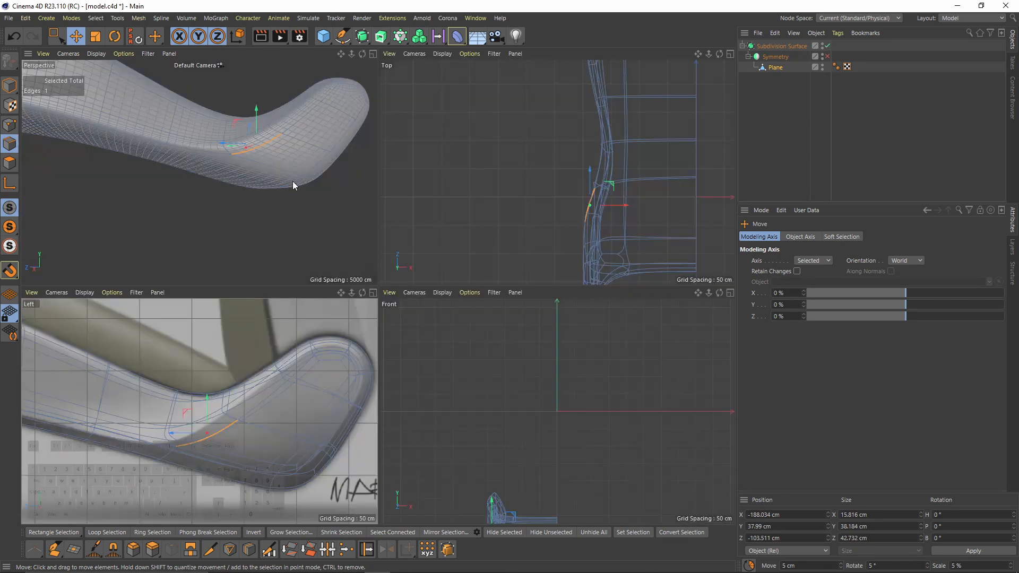
{"action": "middle_click", "coordinate": [292, 181]}
{"action": "key", "text": "q"}
Extend the edge selection from the crease around the outside of the rear wing
{"action": "left_click_drag", "start_coordinate": [509, 244], "coordinate": [459, 261], "text": "alt"}
{"action": "left_click", "coordinate": [464, 244], "text": "shift"}
{"action": "left_click", "coordinate": [514, 221], "text": "shift"}
{"action": "left_click", "coordinate": [531, 211], "text": "shift"}
{"action": "left_click_drag", "start_coordinate": [531, 211], "coordinate": [552, 233], "text": "alt"}
{"action": "left_click", "coordinate": [552, 232], "text": "shift"}
{"action": "left_click", "coordinate": [561, 257], "text": "shift"}
{"action": "left_click", "coordinate": [525, 308], "text": "shift"}
{"action": "left_click", "coordinate": [525, 309], "text": "shift"}
Extend the edge selection past the wing along the rear of the shell
{"action": "left_click_drag", "start_coordinate": [543, 330], "coordinate": [523, 307], "text": "alt"}
{"action": "right_click_drag", "start_coordinate": [524, 308], "coordinate": [473, 352], "text": "alt"}
{"action": "left_click", "coordinate": [472, 352], "text": "shift"}
{"action": "left_click_drag", "start_coordinate": [280, 275], "coordinate": [333, 313], "text": "alt"}
{"action": "double_click", "coordinate": [347, 314], "text": "shift"}
{"action": "right_click_drag", "start_coordinate": [332, 313], "coordinate": [316, 255], "text": "alt"}
{"action": "left_click_drag", "start_coordinate": [316, 254], "coordinate": [454, 316], "text": "alt"}
{"action": "left_click", "coordinate": [455, 316], "text": "shift"}
Add the remaining edges around the inner rear corner to the selection
{"action": "left_click_drag", "start_coordinate": [318, 231], "coordinate": [366, 196], "text": "alt"}
{"action": "left_click", "coordinate": [481, 290], "text": "shift"}
{"action": "left_click", "coordinate": [340, 170], "text": "shift"}
{"action": "left_click_drag", "start_coordinate": [274, 211], "coordinate": [212, 159], "text": "alt"}
{"action": "left_click", "coordinate": [199, 161], "text": "shift"}
{"action": "left_click", "coordinate": [256, 226], "text": "shift"}
{"action": "left_click_drag", "start_coordinate": [378, 291], "coordinate": [343, 294], "text": "alt"}
{"action": "left_click", "coordinate": [320, 271], "text": "shift"}
{"action": "left_click", "coordinate": [372, 272], "text": "shift"}
{"action": "left_click_drag", "start_coordinate": [375, 264], "coordinate": [535, 303], "text": "alt"}
Slide the support-loop points at the shell's inner corner along their edges
{"action": "key", "text": "m"}
{"action": "key", "text": "o"}
{"action": "scroll", "coordinate": [534, 303], "scroll_direction": "up", "scroll_amount": 1}
{"action": "left_click", "coordinate": [10, 125]}
{"action": "scroll", "coordinate": [509, 292], "scroll_direction": "up", "scroll_amount": 5}
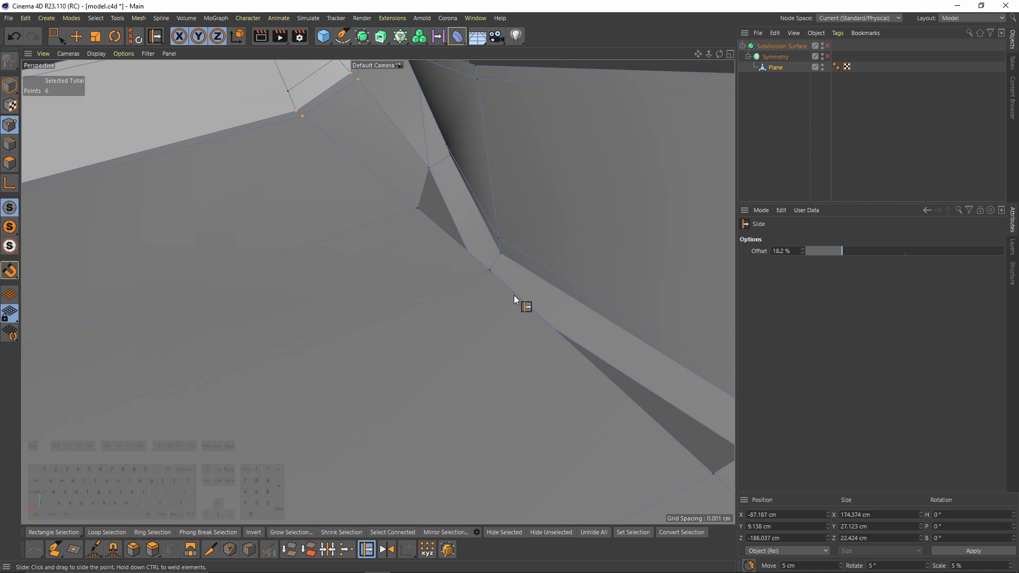
Display the mesh as lines only and select the single point where the loops meet at the inner corner
{"action": "key", "text": "n"}
{"action": "key", "text": "g"}
{"action": "scroll", "coordinate": [486, 283], "scroll_direction": "up", "scroll_amount": 4}
{"action": "key", "text": "space"}
{"action": "mouse_move", "coordinate": [475, 279]}
{"action": "left_mouse_down"}
{"action": "mouse_move", "coordinate": [489, 285]}
{"action": "mouse_move", "coordinate": [493, 261]}
{"action": "mouse_move", "coordinate": [482, 298]}
{"action": "left_mouse_up"}
{"action": "key", "text": "n"}
{"action": "key", "text": "a"}
{"action": "key", "text": "space"}
{"action": "key", "text": "n"}
{"action": "key", "text": "g"}
{"action": "key", "text": "space"}
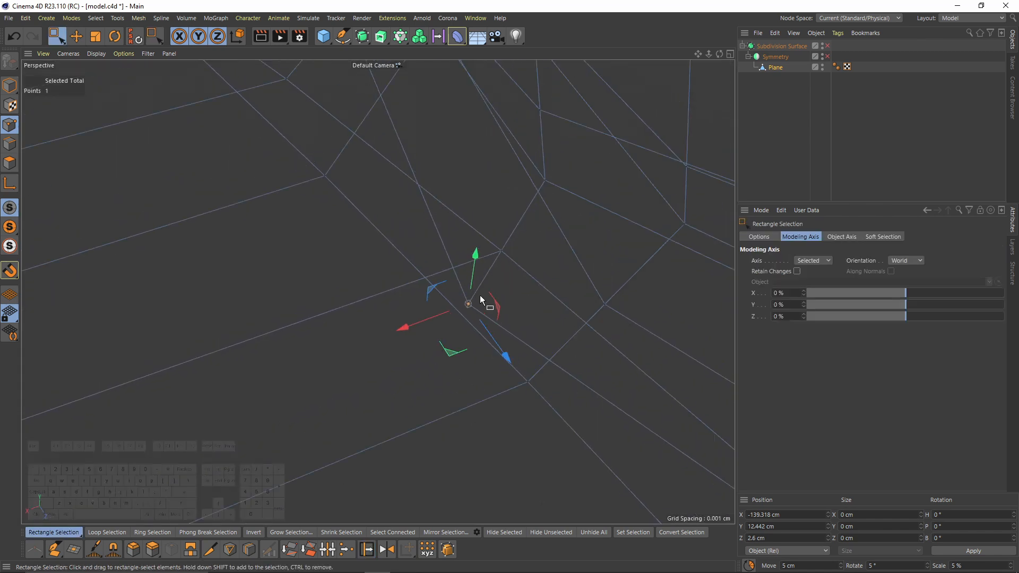
Adjust the inner corner point of the shell and return to a Gouraud-shaded display framed on it
{"action": "left_click_drag", "start_coordinate": [520, 265], "coordinate": [487, 252], "text": "alt"}
{"action": "mouse_move", "coordinate": [463, 293]}
{"action": "left_mouse_down"}
{"action": "mouse_move", "coordinate": [553, 232]}
{"action": "mouse_move", "coordinate": [432, 326]}
{"action": "mouse_move", "coordinate": [367, 238]}
{"action": "mouse_move", "coordinate": [402, 246]}
{"action": "mouse_move", "coordinate": [302, 261]}
{"action": "mouse_move", "coordinate": [353, 261]}
{"action": "left_mouse_up"}
{"action": "key", "text": "n"}
{"action": "key", "text": "a"}
{"action": "key", "text": "s"}
{"action": "key", "text": "m"}
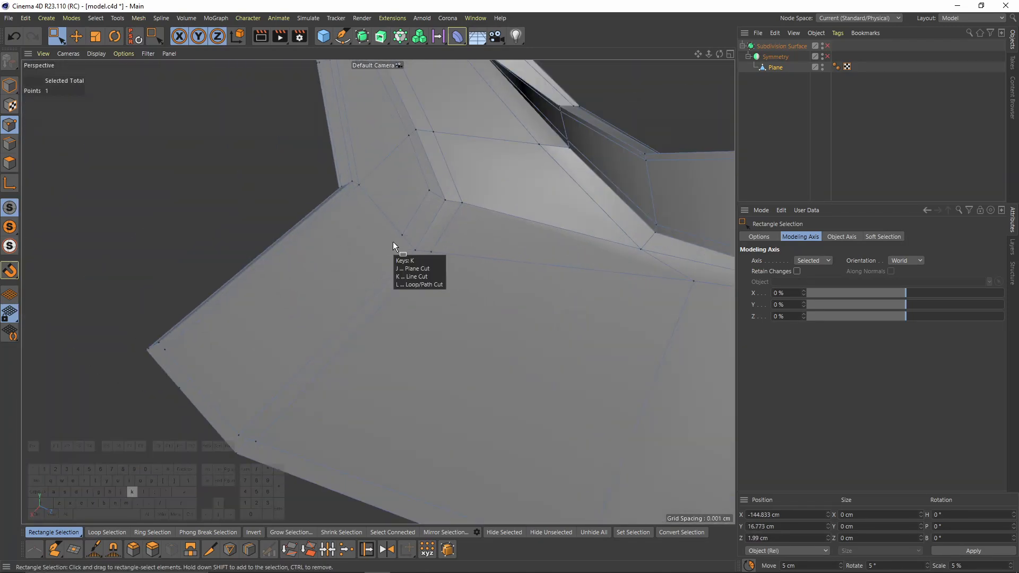
Examine the inner corner of the shell from several angles with smoothing on and off
{"action": "key", "text": "k"}
{"action": "left_click_drag", "start_coordinate": [401, 234], "coordinate": [328, 251], "text": "alt"}
{"action": "key", "text": "e"}
{"action": "key", "text": "q"}
{"action": "left_click_drag", "start_coordinate": [354, 214], "coordinate": [690, 186], "text": "alt"}
{"action": "left_click", "coordinate": [739, 184]}
{"action": "key", "text": "n"}
{"action": "key", "text": "a"}
{"action": "mouse_move", "coordinate": [521, 237]}
{"action": "left_mouse_down", "text": "alt"}
{"action": "mouse_move", "coordinate": [507, 246]}
{"action": "mouse_move", "coordinate": [543, 250]}
{"action": "mouse_move", "coordinate": [519, 316]}
{"action": "left_mouse_up", "text": "alt"}
{"action": "left_click", "coordinate": [522, 320]}
{"action": "key", "text": "q"}
{"action": "key", "text": "m"}
{"action": "key", "text": "o"}
{"action": "left_click_drag", "start_coordinate": [453, 309], "coordinate": [522, 327], "text": "alt"}
{"action": "left_click_drag", "start_coordinate": [522, 327], "coordinate": [635, 166], "text": "alt"}
Make a three-point Line Cut across the faces at the inner corner of the shell
{"action": "key", "text": "k"}
{"action": "key", "text": "k"}
{"action": "left_click", "coordinate": [509, 256]}
{"action": "left_click", "coordinate": [473, 316]}
{"action": "left_click", "coordinate": [470, 451]}
{"action": "key", "text": "space"}
{"action": "key", "text": "grave"}
{"action": "key", "text": "ctrl+z"}
Slide points around the inner corner along their edges and check the smoothed shape
{"action": "left_click_drag", "start_coordinate": [607, 119], "coordinate": [536, 159]}
{"action": "left_click_drag", "start_coordinate": [523, 171], "coordinate": [511, 166]}
{"action": "left_click_drag", "start_coordinate": [468, 221], "coordinate": [455, 213]}
{"action": "left_click_drag", "start_coordinate": [371, 233], "coordinate": [326, 247], "text": "alt"}
{"action": "key", "text": "grave"}
{"action": "left_click_drag", "start_coordinate": [461, 269], "coordinate": [487, 327], "text": "alt"}
{"action": "key", "text": "ctrl+z"}
{"action": "key", "text": "q"}
{"action": "left_click_drag", "start_coordinate": [486, 327], "coordinate": [441, 314], "text": "alt"}
{"action": "key", "text": "q"}
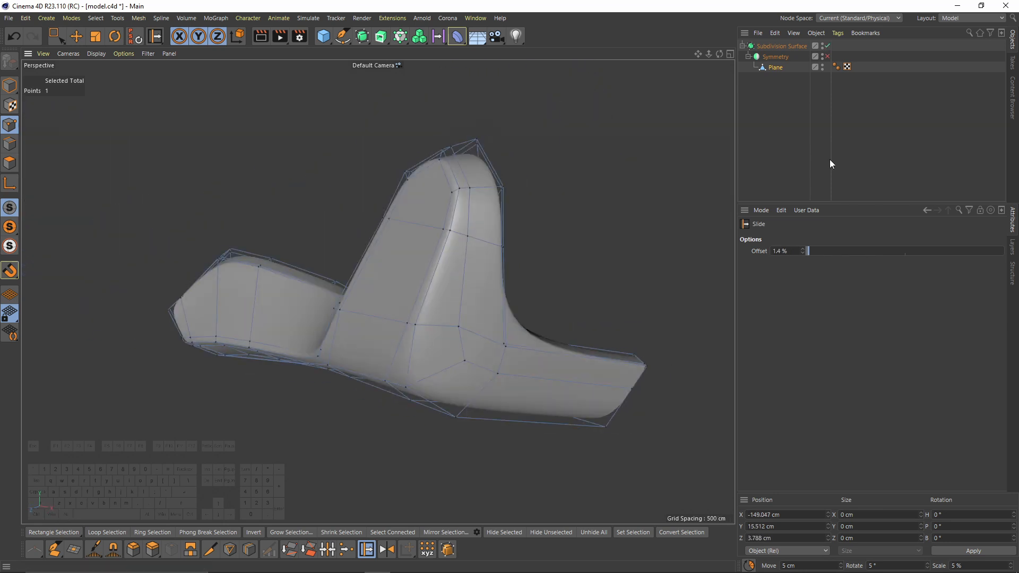
Box-select four points on the shell's side wall in the Left view and nudge them to match the side sketch
{"action": "left_click", "coordinate": [830, 161]}
{"action": "key", "text": "F3"}
{"action": "right_click_drag", "start_coordinate": [558, 235], "coordinate": [625, 191], "text": "alt"}
{"action": "key", "text": "ctrl+z"}
{"action": "key", "text": "space"}
{"action": "left_click_drag", "start_coordinate": [558, 217], "coordinate": [504, 260]}
{"action": "left_click_drag", "start_coordinate": [574, 197], "coordinate": [569, 192]}
Compare the smoothed shell's side profile with the sketch in the Left view with nothing selected
{"action": "left_click", "coordinate": [830, 162]}
{"action": "right_click_drag", "start_coordinate": [600, 185], "coordinate": [616, 164], "text": "alt"}
{"action": "middle_click_drag", "start_coordinate": [220, 146], "coordinate": [391, 273], "text": "alt"}
{"action": "key", "text": "ctrl+z"}
{"action": "left_click", "coordinate": [830, 161]}
{"action": "right_click_drag", "start_coordinate": [431, 241], "coordinate": [525, 273], "text": "alt"}
{"action": "middle_click_drag", "start_coordinate": [525, 273], "coordinate": [501, 302], "text": "alt"}
{"action": "right_click_drag", "start_coordinate": [501, 301], "coordinate": [414, 296], "text": "alt"}
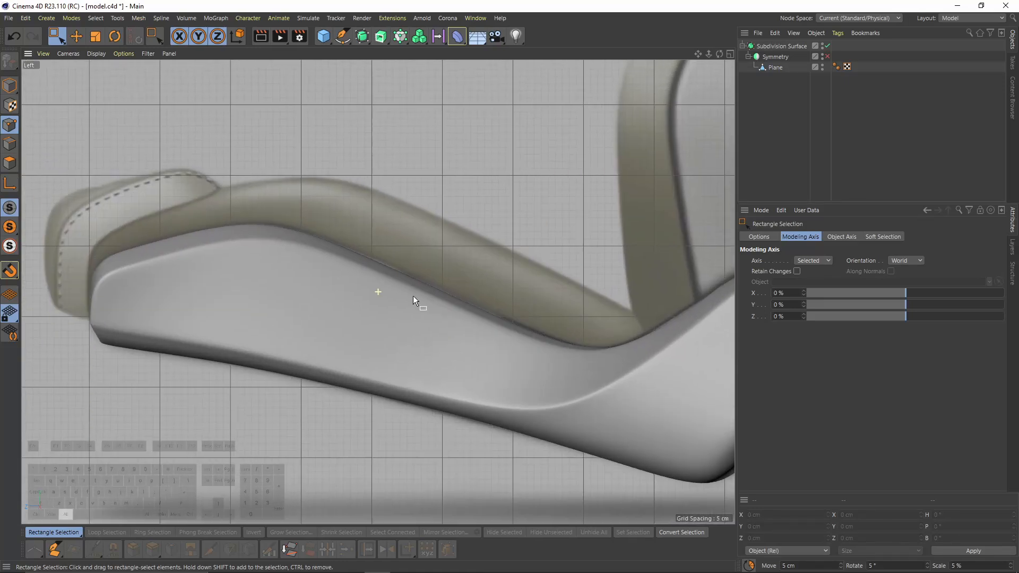
{"action": "right_click_drag", "start_coordinate": [456, 255], "coordinate": [409, 270], "text": "alt"}
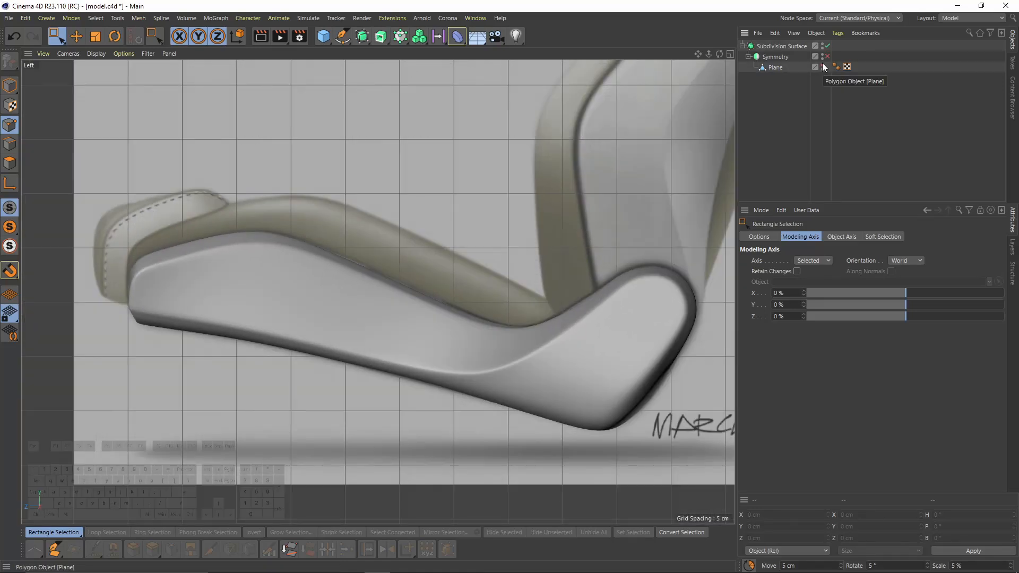
{"action": "right_click_drag", "start_coordinate": [546, 254], "coordinate": [496, 273], "text": "alt"}
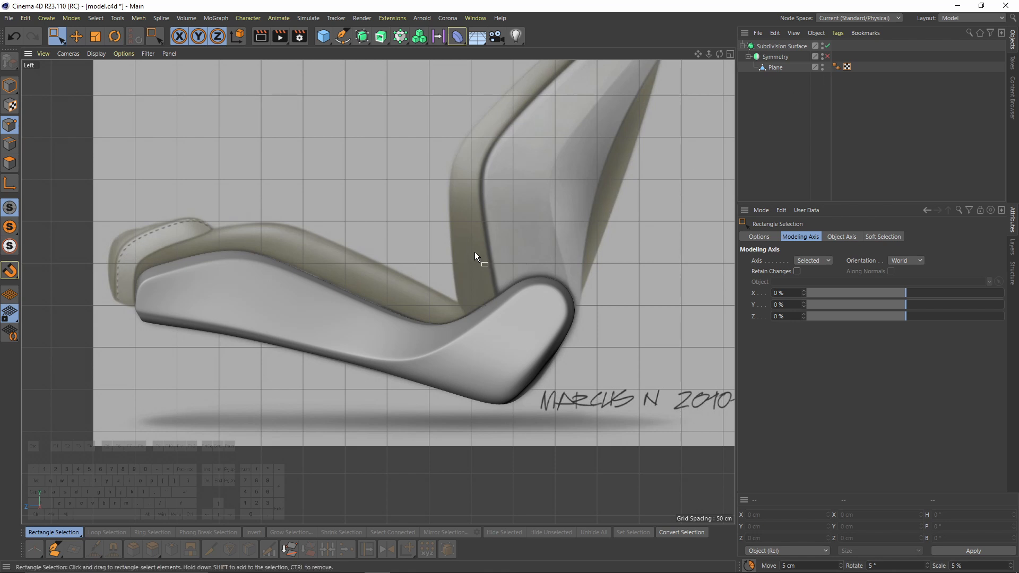
Disable the Subdivision Surface and select four rim polygons around the top of the Plane's rear wing
{"action": "left_click", "coordinate": [775, 68]}
{"action": "right_click_drag", "start_coordinate": [555, 249], "coordinate": [601, 236], "text": "alt"}
{"action": "key", "text": "F1"}
{"action": "left_click_drag", "start_coordinate": [431, 230], "coordinate": [594, 265], "text": "alt"}
{"action": "left_click", "coordinate": [827, 47]}
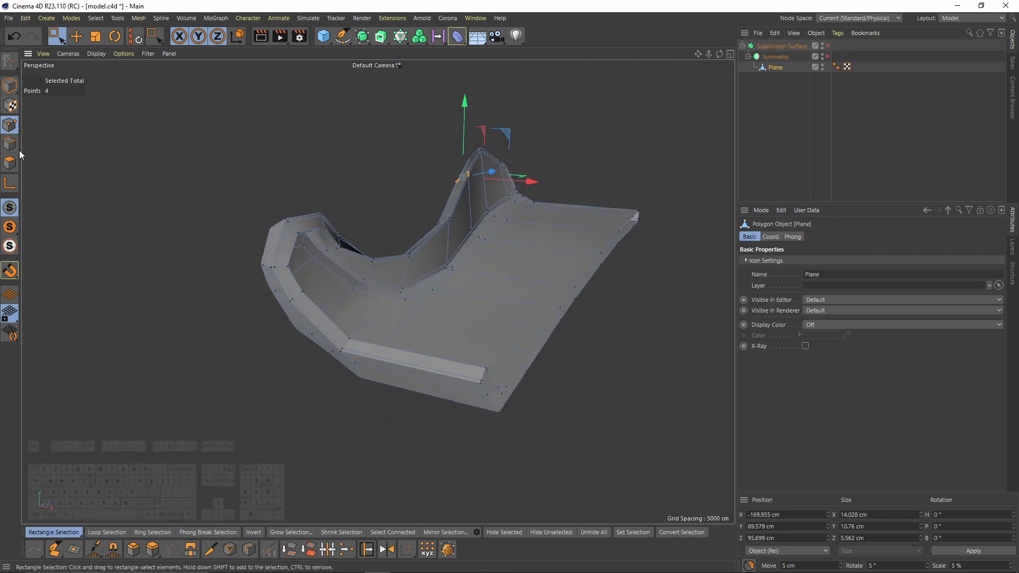
{"action": "left_click", "coordinate": [10, 163]}
{"action": "key", "text": "e"}
{"action": "right_click_drag", "start_coordinate": [313, 234], "coordinate": [366, 228], "text": "alt"}
{"action": "left_click", "coordinate": [319, 257]}
{"action": "left_click", "coordinate": [313, 253], "text": "shift"}
{"action": "left_click_drag", "start_coordinate": [385, 186], "coordinate": [347, 190], "text": "alt"}
{"action": "left_click", "coordinate": [371, 190], "text": "shift"}
{"action": "left_click", "coordinate": [380, 203], "text": "shift"}
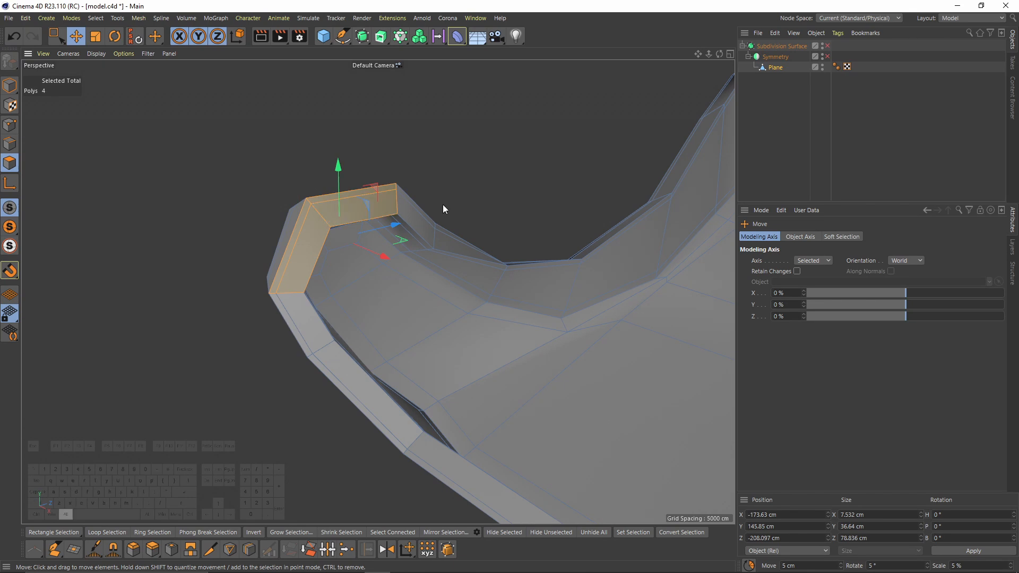
Add four more rim polygons at the ends of the selection and split the strip off as a separate object
{"action": "left_click_drag", "start_coordinate": [443, 206], "coordinate": [406, 208], "text": "alt"}
{"action": "left_click", "coordinate": [431, 203], "text": "shift"}
{"action": "left_click", "coordinate": [434, 217], "text": "shift"}
{"action": "left_click", "coordinate": [305, 301], "text": "shift"}
{"action": "left_click", "coordinate": [280, 308], "text": "shift"}
{"action": "left_click_drag", "start_coordinate": [412, 317], "coordinate": [543, 193], "text": "alt"}
{"action": "right_click", "coordinate": [533, 218]}
{"action": "left_click", "coordinate": [561, 484]}
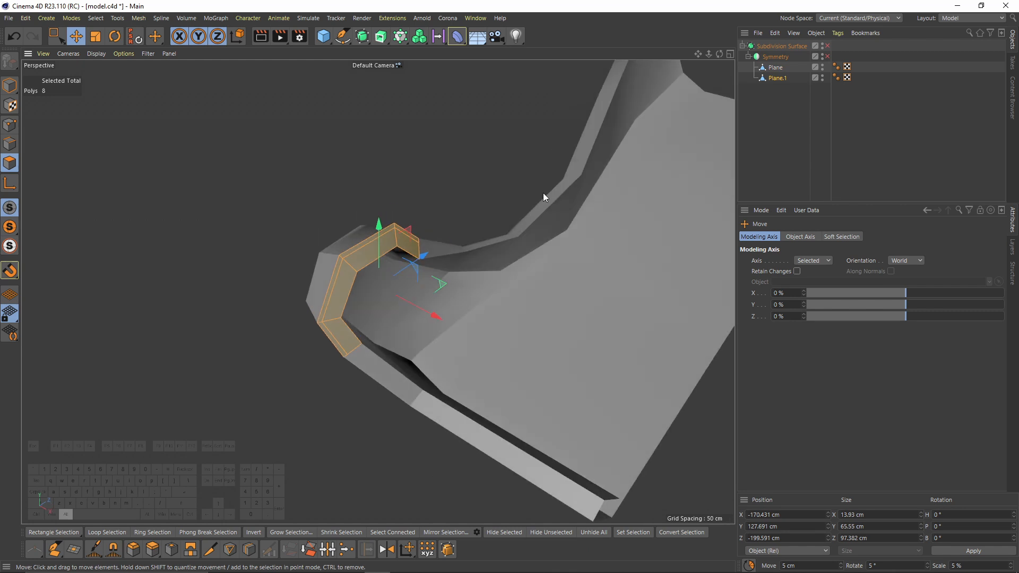
Group the original Plane and the split-off strip in a null under Symmetry and expand the group
{"action": "left_click", "coordinate": [775, 68], "text": "ctrl"}
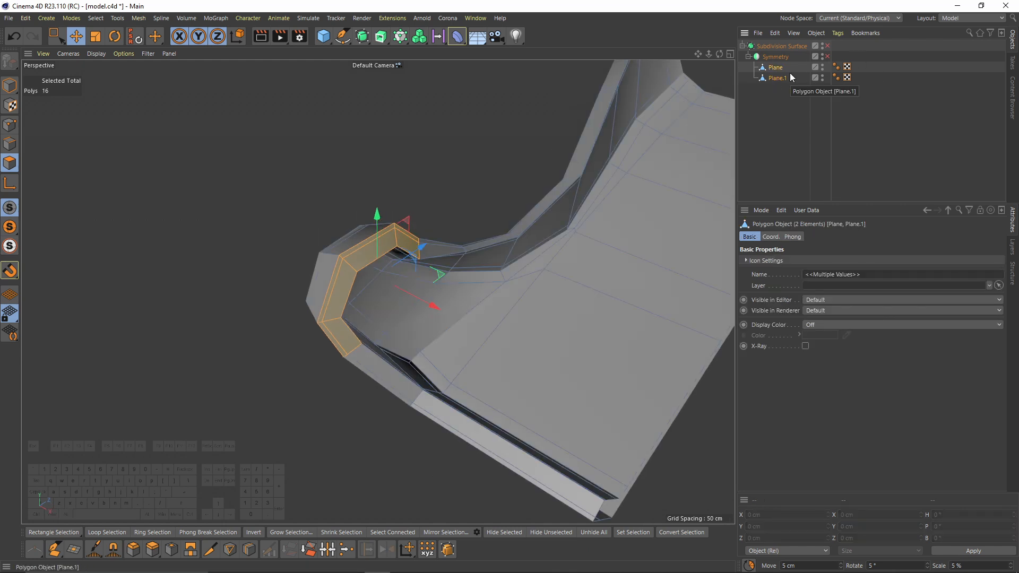
{"action": "key", "text": "alt+g"}
{"action": "left_click", "coordinate": [828, 56]}
{"action": "left_click", "coordinate": [827, 56]}
{"action": "left_click", "coordinate": [757, 71]}
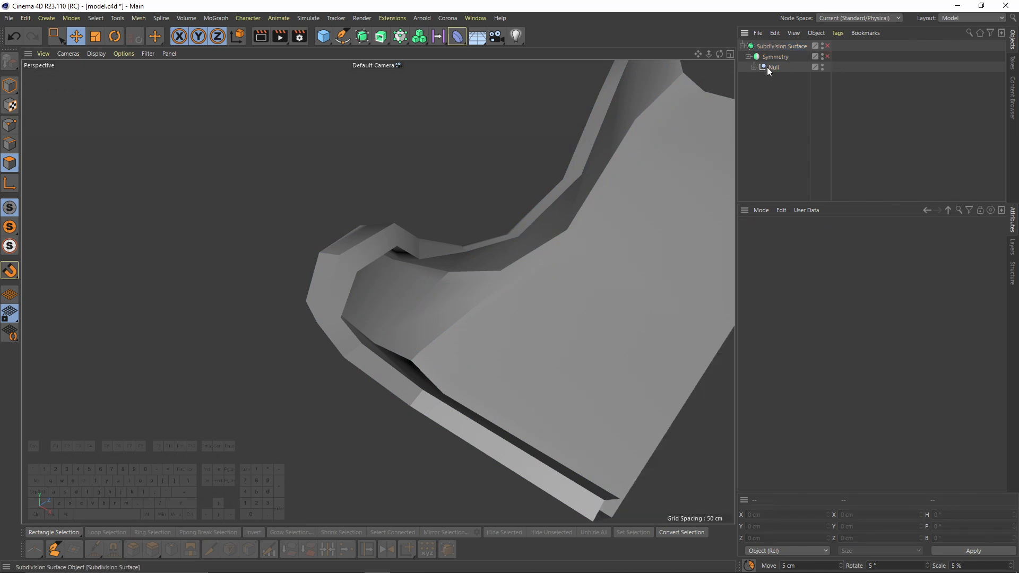
{"action": "left_click", "coordinate": [753, 67]}
Select the two top edges of the split-off strip and extrude them upward along the sketched backrest in the Left view
{"action": "left_click", "coordinate": [783, 88]}
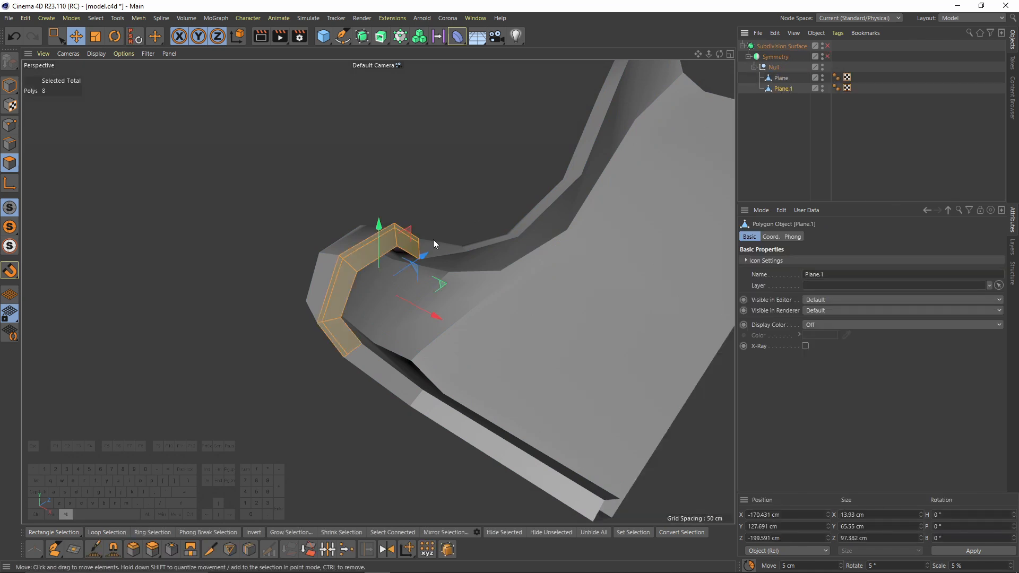
{"action": "middle_click_drag", "start_coordinate": [432, 241], "coordinate": [395, 249], "text": "alt"}
{"action": "left_click", "coordinate": [15, 144]}
{"action": "left_click", "coordinate": [329, 247]}
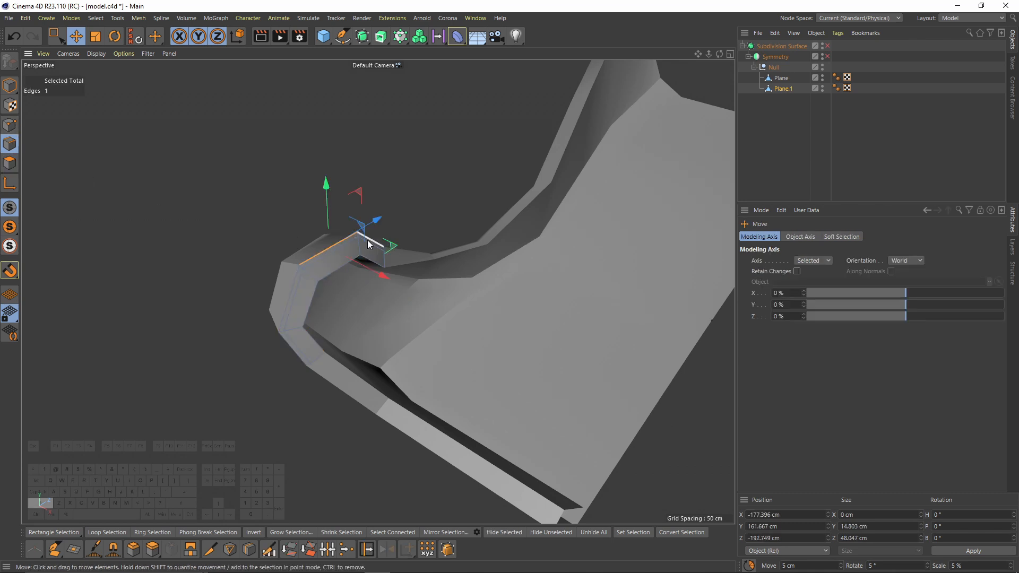
{"action": "left_click", "coordinate": [371, 241], "text": "shift"}
{"action": "middle_click", "coordinate": [428, 328]}
{"action": "middle_click", "coordinate": [328, 431]}
{"action": "scroll", "coordinate": [364, 410], "scroll_direction": "up", "scroll_amount": 8}
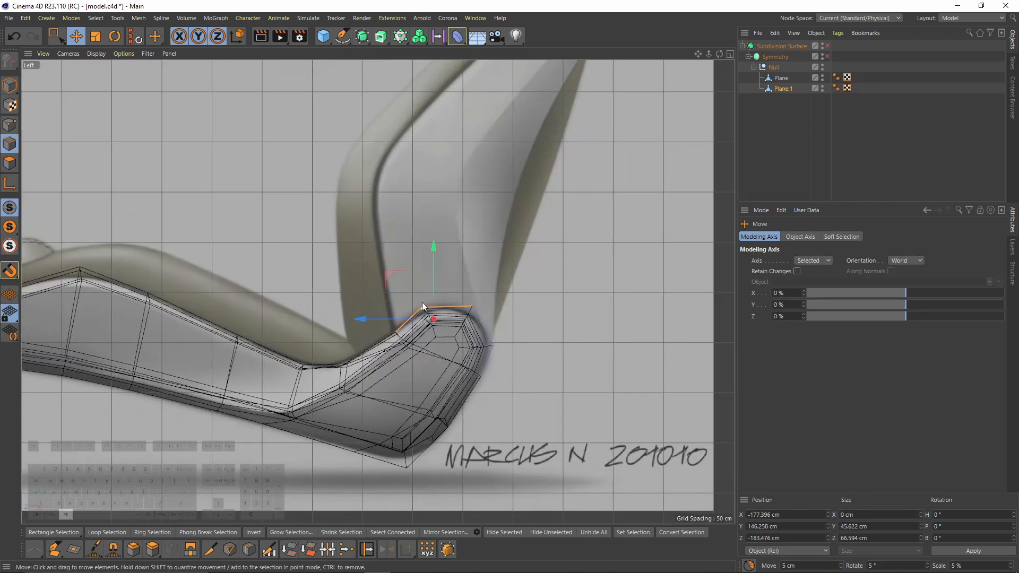
{"action": "left_click_drag", "start_coordinate": [296, 350], "coordinate": [279, 247]}
Move the strip's points so the lower section of the backrest's side follows the sketched outline
{"action": "left_click", "coordinate": [10, 125]}
{"action": "scroll", "coordinate": [312, 269], "scroll_direction": "up", "scroll_amount": 3}
{"action": "key", "text": "space"}
{"action": "left_click_drag", "start_coordinate": [260, 305], "coordinate": [282, 328]}
{"action": "left_click_drag", "start_coordinate": [308, 271], "coordinate": [318, 293]}
{"action": "left_click_drag", "start_coordinate": [349, 244], "coordinate": [309, 184]}
{"action": "left_click", "coordinate": [9, 144]}
{"action": "left_click", "coordinate": [10, 125]}
{"action": "left_click", "coordinate": [265, 244]}
{"action": "left_click_drag", "start_coordinate": [297, 240], "coordinate": [327, 255]}
{"action": "left_click_drag", "start_coordinate": [357, 201], "coordinate": [362, 191]}
{"action": "left_click_drag", "start_coordinate": [368, 247], "coordinate": [402, 259]}
Extend the strip's end edges upward and fit the points around the backrest's bend to the sketch
{"action": "left_click", "coordinate": [10, 143]}
{"action": "left_click_drag", "start_coordinate": [368, 196], "coordinate": [378, 171]}
{"action": "key", "text": "r"}
{"action": "key", "text": "e"}
{"action": "left_click", "coordinate": [9, 125]}
{"action": "key", "text": "space"}
{"action": "left_click_drag", "start_coordinate": [335, 144], "coordinate": [340, 149]}
{"action": "left_click", "coordinate": [397, 232]}
{"action": "left_click_drag", "start_coordinate": [440, 190], "coordinate": [434, 185]}
{"action": "left_click", "coordinate": [263, 229]}
{"action": "left_click_drag", "start_coordinate": [311, 188], "coordinate": [314, 192]}
{"action": "left_click", "coordinate": [288, 190]}
{"action": "key", "text": "Return"}
Extrude the strip's end edges up to the sketched backrest's narrow neck and scale them to its width
{"action": "scroll", "coordinate": [306, 173], "scroll_direction": "down", "scroll_amount": 3}
{"action": "middle_click_drag", "start_coordinate": [307, 173], "coordinate": [229, 260], "text": "alt"}
{"action": "left_click_drag", "start_coordinate": [297, 246], "coordinate": [430, 110], "text": "ctrl"}
{"action": "middle_click_drag", "start_coordinate": [430, 120], "coordinate": [352, 240], "text": "alt"}
{"action": "left_click_drag", "start_coordinate": [352, 240], "coordinate": [402, 192], "text": "ctrl"}
{"action": "key", "text": "t"}
{"action": "left_click_drag", "start_coordinate": [425, 224], "coordinate": [397, 230]}
{"action": "key", "text": "w"}
{"action": "key", "text": "e"}
{"action": "left_click_drag", "start_coordinate": [405, 188], "coordinate": [398, 185]}
{"action": "key", "text": "t"}
{"action": "left_click_drag", "start_coordinate": [424, 225], "coordinate": [403, 224]}
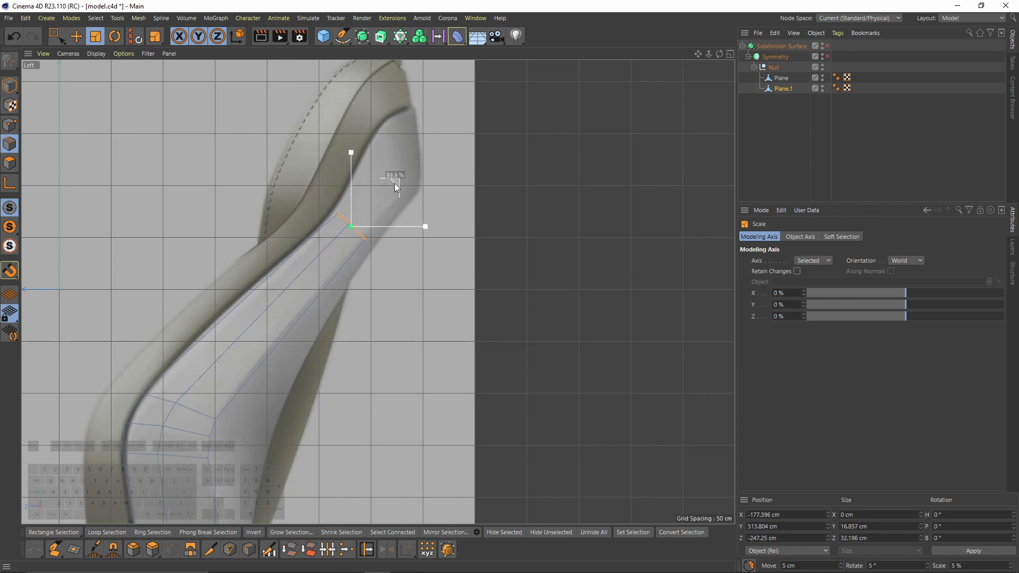
Extrude the end edges from the neck to the top of the sketched backrest and scale and position them to fit
{"action": "key", "text": "e"}
{"action": "left_click_drag", "start_coordinate": [399, 184], "coordinate": [440, 126], "text": "ctrl"}
{"action": "key", "text": "t"}
{"action": "left_click_drag", "start_coordinate": [470, 164], "coordinate": [392, 80]}
{"action": "key", "text": "e"}
{"action": "mouse_move", "coordinate": [431, 130]}
{"action": "left_mouse_down"}
{"action": "mouse_move", "coordinate": [436, 121]}
{"action": "mouse_move", "coordinate": [422, 127]}
{"action": "left_mouse_up"}
{"action": "key", "text": "r"}
{"action": "key", "text": "e"}
Extrude the top edges toward the seat's centre, set their X position to 0 cm and display the mesh lines
{"action": "key", "text": "F1"}
{"action": "left_click_drag", "start_coordinate": [339, 182], "coordinate": [437, 257], "text": "alt"}
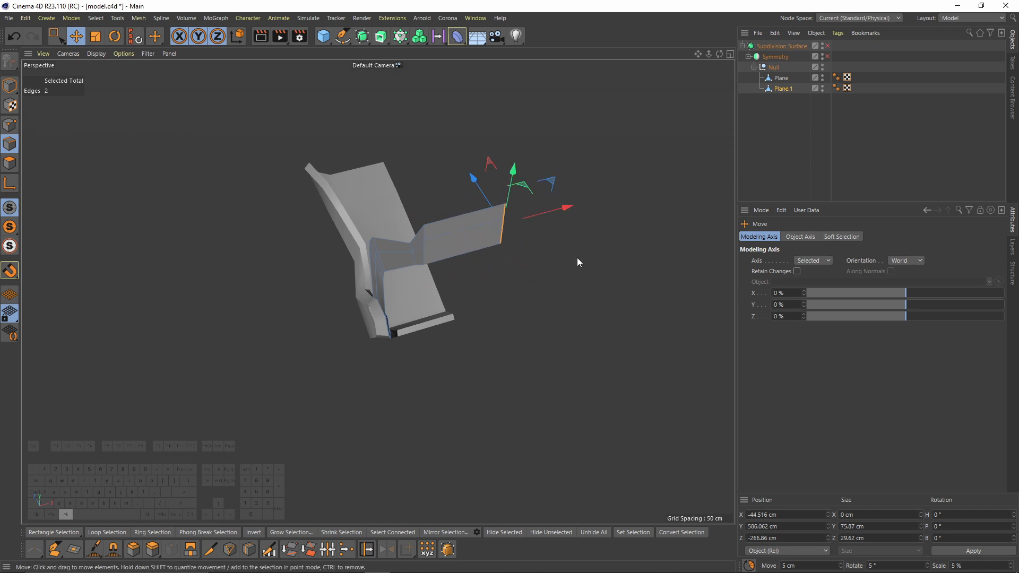
{"action": "middle_click_drag", "start_coordinate": [575, 262], "coordinate": [544, 286], "text": "alt"}
{"action": "left_click", "coordinate": [789, 515]}
{"action": "type", "text": "0"}
{"action": "key", "text": "Return"}
{"action": "key", "text": "n"}
{"action": "key", "text": "b"}
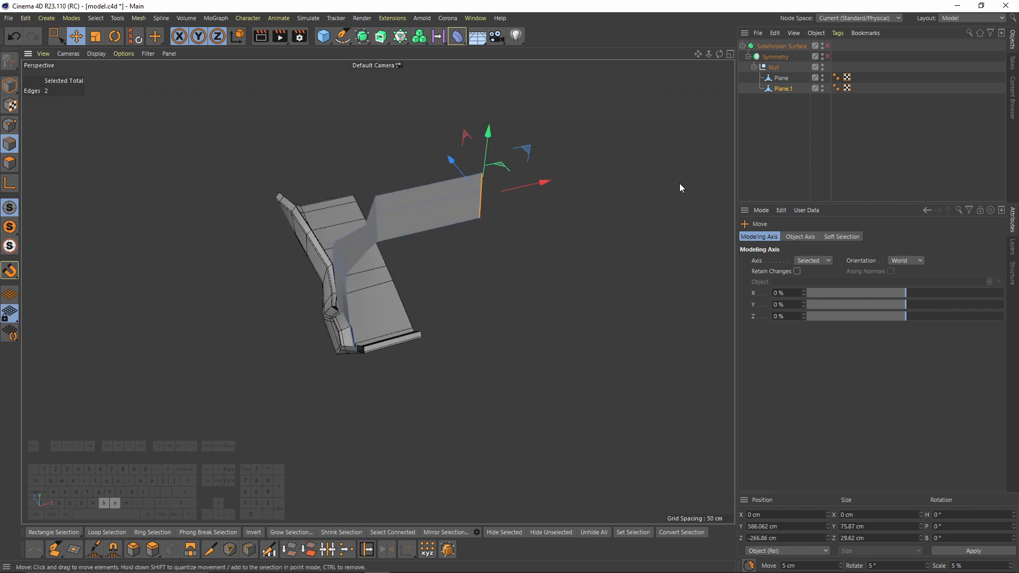
Bevel the two edges at the backrest's upper corner with Limit enabled and an offset of 71.5 cm
{"action": "left_click_drag", "start_coordinate": [431, 215], "coordinate": [501, 227], "text": "alt"}
{"action": "left_click", "coordinate": [464, 234]}
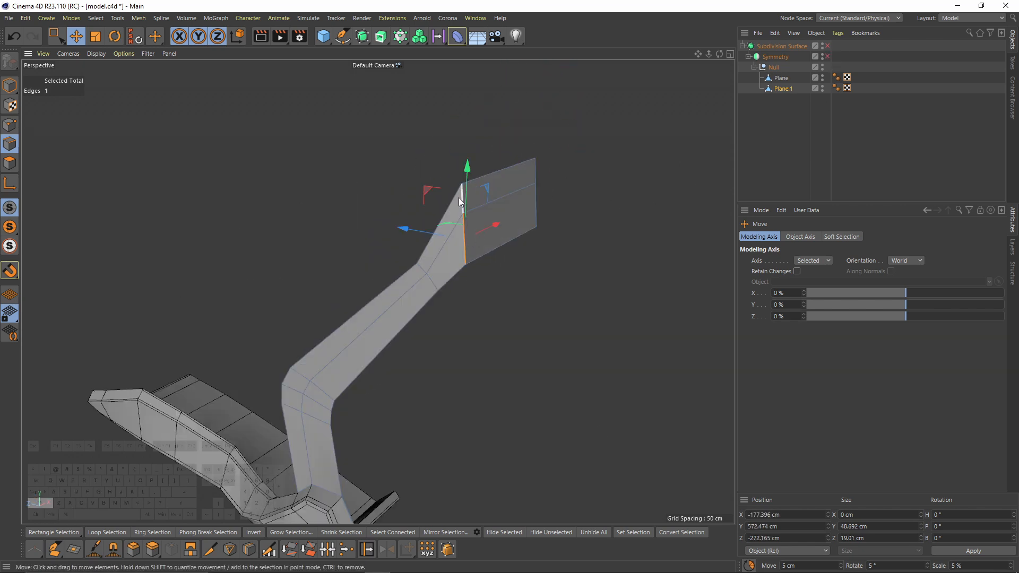
{"action": "left_click", "coordinate": [460, 197], "text": "shift"}
{"action": "right_click", "coordinate": [549, 240]}
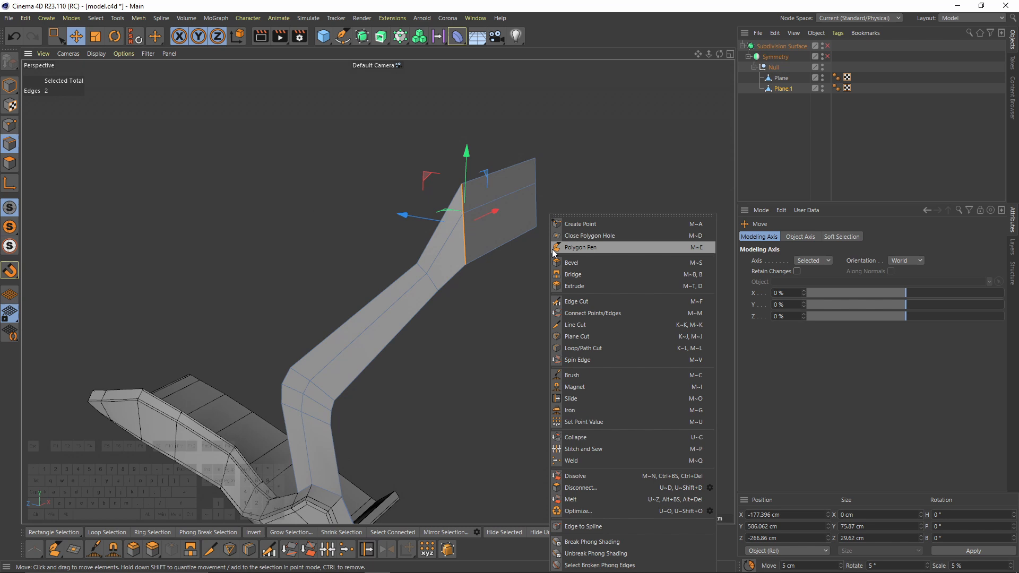
{"action": "left_click", "coordinate": [577, 260]}
{"action": "left_click_drag", "start_coordinate": [549, 273], "coordinate": [524, 263], "text": "alt"}
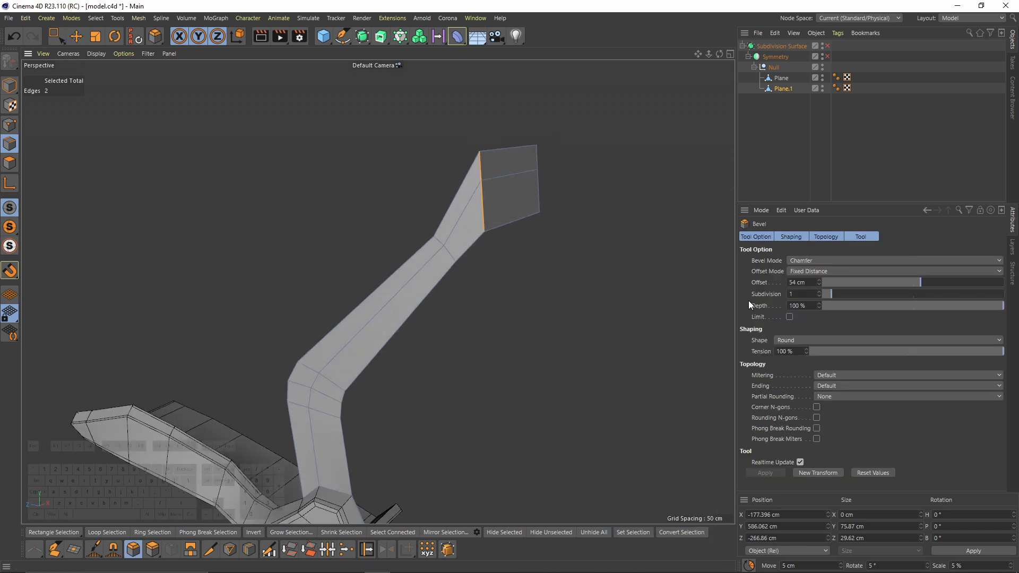
{"action": "left_click", "coordinate": [790, 317]}
{"action": "left_click_drag", "start_coordinate": [491, 325], "coordinate": [558, 325]}
{"action": "left_click_drag", "start_coordinate": [463, 251], "coordinate": [27, 133], "text": "alt"}
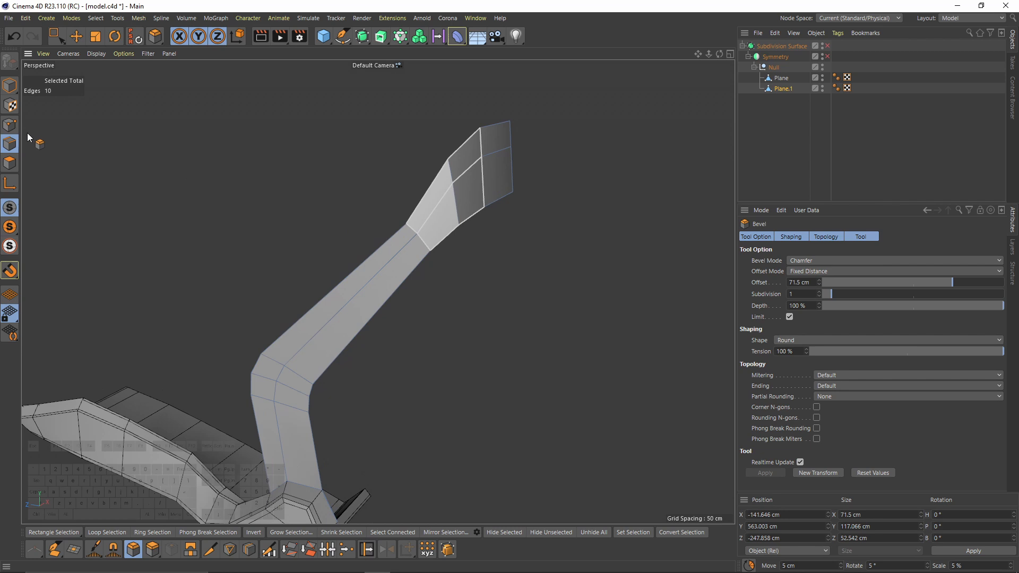
Weld the overlapping points where the bevel ends at the backrest's neck
{"action": "left_click", "coordinate": [10, 124]}
{"action": "right_click_drag", "start_coordinate": [398, 225], "coordinate": [420, 241], "text": "alt"}
{"action": "key", "text": "space"}
{"action": "left_click_drag", "start_coordinate": [420, 241], "coordinate": [383, 215], "text": "alt"}
{"action": "mouse_move", "coordinate": [419, 288]}
{"action": "left_mouse_down", "text": "alt"}
{"action": "mouse_move", "coordinate": [408, 224]}
{"action": "mouse_move", "coordinate": [431, 283]}
{"action": "left_mouse_up", "text": "alt"}
{"action": "key", "text": "m"}
{"action": "left_click", "coordinate": [485, 503]}
{"action": "key", "text": "space"}
{"action": "key", "text": "space"}
{"action": "left_click", "coordinate": [423, 272]}
{"action": "left_click_drag", "start_coordinate": [472, 337], "coordinate": [351, 339], "text": "alt"}
Enable Symmetry, hide the mesh lines and preview the mirrored backrest with the Subdivision Surface on
{"action": "left_click", "coordinate": [827, 57]}
{"action": "left_click_drag", "start_coordinate": [563, 154], "coordinate": [676, 155], "text": "alt"}
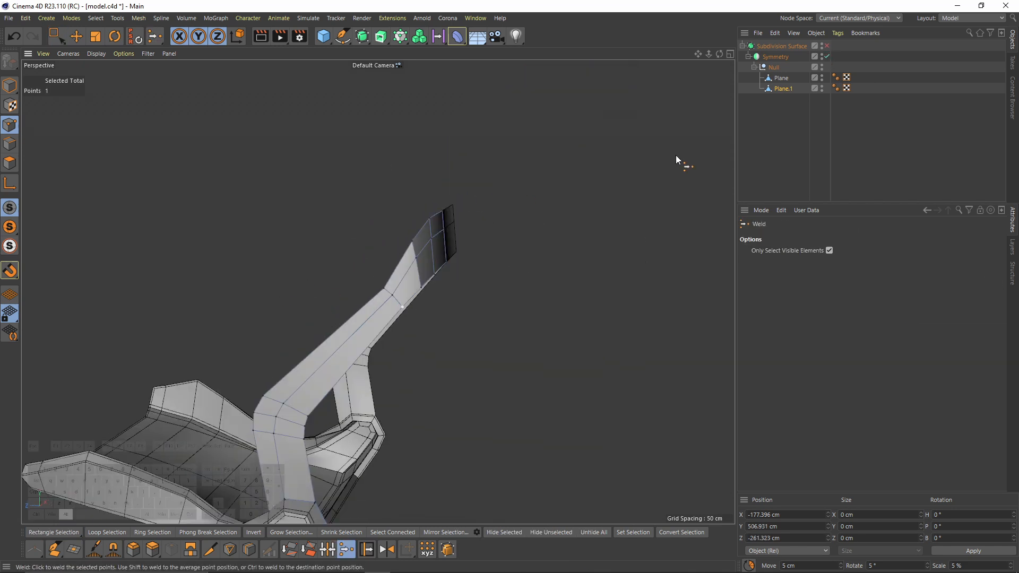
{"action": "left_click", "coordinate": [827, 46]}
{"action": "left_click", "coordinate": [785, 122]}
{"action": "left_click_drag", "start_coordinate": [477, 231], "coordinate": [528, 224], "text": "alt"}
{"action": "key", "text": "n"}
{"action": "key", "text": "a"}
{"action": "left_click", "coordinate": [827, 46]}
{"action": "left_click", "coordinate": [783, 89]}
Slide the rear point at the backrest's neck along its edge and preview the smoothed result
{"action": "scroll", "coordinate": [426, 245], "scroll_direction": "up", "scroll_amount": 5}
{"action": "key", "text": "m"}
{"action": "key", "text": "o"}
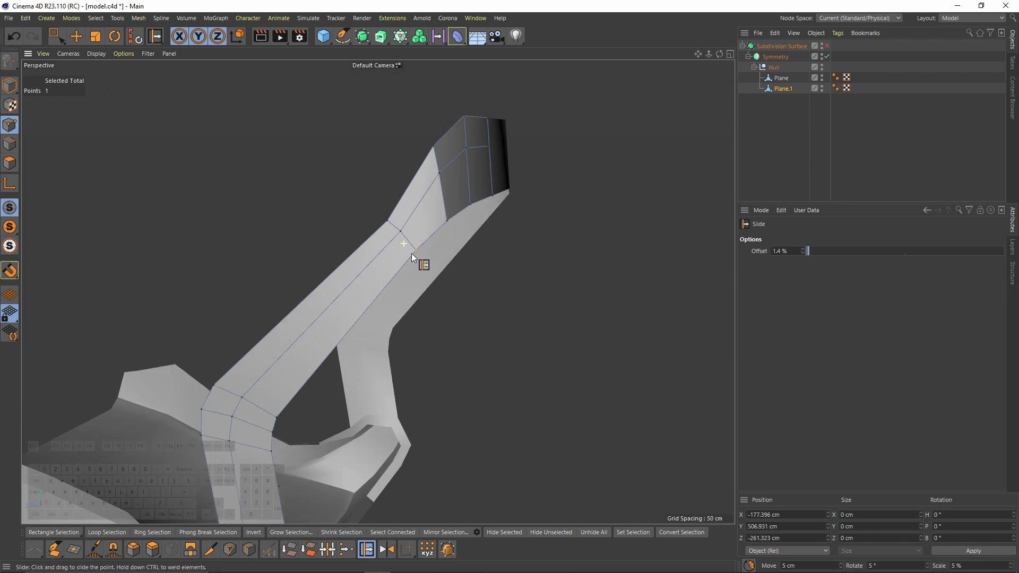
{"action": "left_click_drag", "start_coordinate": [415, 252], "coordinate": [304, 142]}
{"action": "middle_click_drag", "start_coordinate": [365, 147], "coordinate": [380, 196], "text": "alt"}
{"action": "key", "text": "q"}
{"action": "left_click_drag", "start_coordinate": [371, 206], "coordinate": [340, 232], "text": "alt"}
{"action": "key", "text": "space"}
{"action": "key", "text": "q"}
Adjust the upper corner's points slightly and compare the smoothed backrest between the views
{"action": "middle_click", "coordinate": [318, 266]}
{"action": "middle_click", "coordinate": [218, 372]}
{"action": "key", "text": "space"}
{"action": "left_click_drag", "start_coordinate": [352, 250], "coordinate": [349, 255]}
{"action": "middle_click", "coordinate": [339, 247]}
{"action": "middle_click", "coordinate": [242, 204]}
{"action": "key", "text": "q"}
Add a loop cut across the long side section of the backrest strip in the Left view
{"action": "middle_click", "coordinate": [412, 313]}
{"action": "middle_click_drag", "start_coordinate": [381, 282], "coordinate": [408, 255], "text": "alt"}
{"action": "key", "text": "k"}
{"action": "key", "text": "l"}
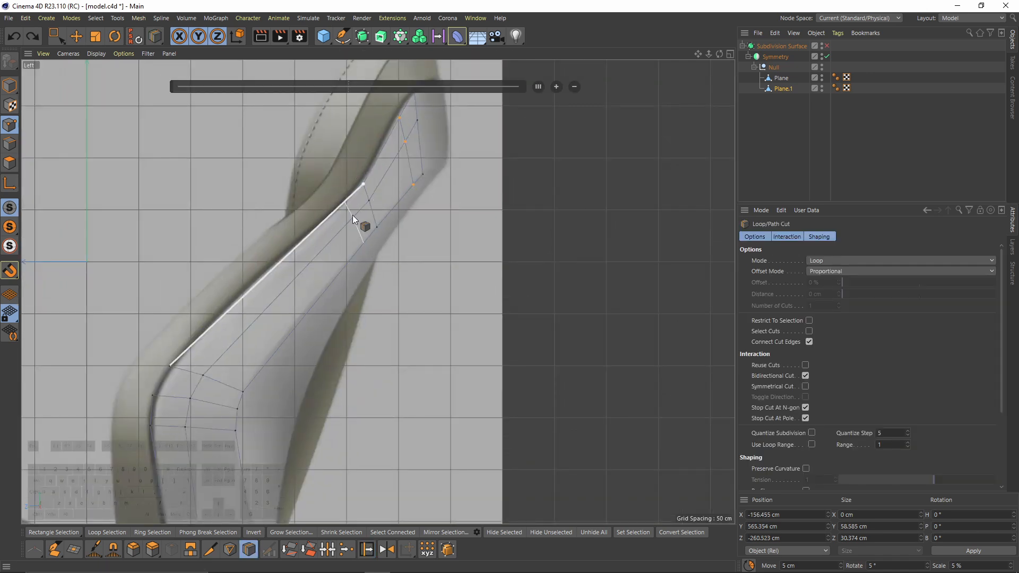
{"action": "left_click", "coordinate": [353, 247]}
{"action": "key", "text": "space"}
{"action": "key", "text": "q"}
Move individual points along the side strip onto the sketched front edge of the backrest frame
{"action": "middle_click_drag", "start_coordinate": [169, 318], "coordinate": [243, 291], "text": "alt"}
{"action": "left_click", "coordinate": [267, 318]}
{"action": "left_click_drag", "start_coordinate": [311, 269], "coordinate": [312, 266]}
{"action": "left_click", "coordinate": [229, 366]}
{"action": "left_click_drag", "start_coordinate": [270, 322], "coordinate": [273, 327]}
{"action": "middle_click_drag", "start_coordinate": [325, 314], "coordinate": [290, 346], "text": "alt"}
{"action": "left_click", "coordinate": [344, 244]}
{"action": "left_click_drag", "start_coordinate": [386, 203], "coordinate": [385, 201]}
{"action": "middle_click_drag", "start_coordinate": [385, 202], "coordinate": [349, 268], "text": "alt"}
{"action": "left_click", "coordinate": [405, 185]}
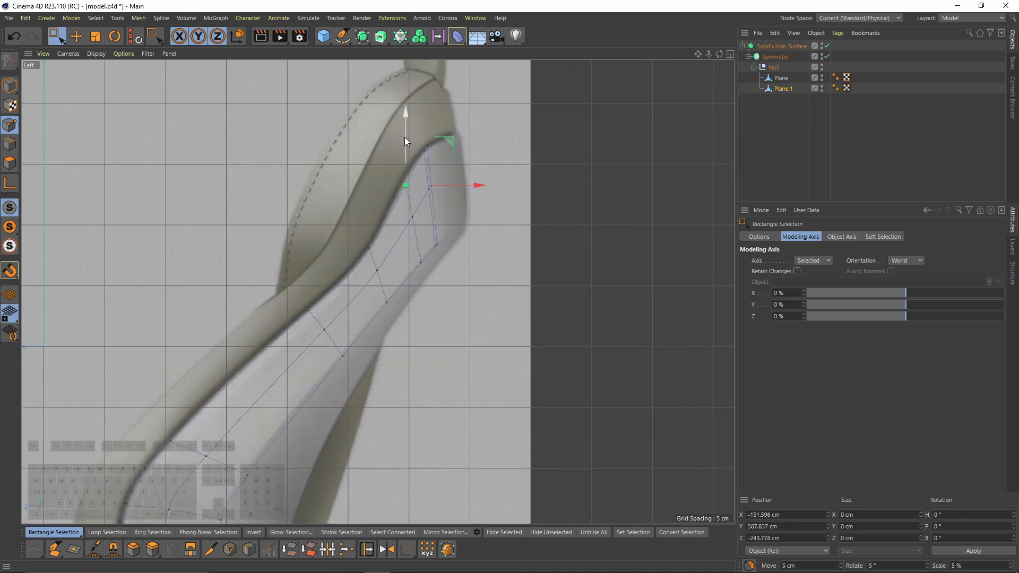
Reposition points at the backrest's upper corner in the Left view and preview the smoothed shape in perspective
{"action": "middle_click", "coordinate": [402, 133]}
{"action": "middle_click", "coordinate": [274, 182]}
{"action": "left_click_drag", "start_coordinate": [347, 228], "coordinate": [407, 309], "text": "alt"}
{"action": "middle_click", "coordinate": [517, 213]}
{"action": "middle_click", "coordinate": [253, 327]}
{"action": "left_click_drag", "start_coordinate": [389, 152], "coordinate": [417, 151], "text": "ctrl"}
{"action": "mouse_move", "coordinate": [507, 151]}
{"action": "left_mouse_down"}
{"action": "mouse_move", "coordinate": [509, 129]}
{"action": "mouse_move", "coordinate": [498, 137]}
{"action": "left_mouse_up"}
{"action": "key", "text": "q"}
{"action": "middle_click", "coordinate": [441, 251]}
{"action": "middle_click", "coordinate": [271, 170]}
{"action": "left_click_drag", "start_coordinate": [263, 161], "coordinate": [309, 281]}
{"action": "middle_click", "coordinate": [318, 290]}
{"action": "middle_click", "coordinate": [329, 318]}
Shift the point groups at the backrest's top end to match the sketch and inspect the smoothed model in perspective
{"action": "left_click_drag", "start_coordinate": [499, 192], "coordinate": [505, 192]}
{"action": "left_click_drag", "start_coordinate": [476, 244], "coordinate": [448, 121]}
{"action": "left_click_drag", "start_coordinate": [512, 180], "coordinate": [523, 181]}
{"action": "left_click_drag", "start_coordinate": [424, 137], "coordinate": [443, 154]}
{"action": "left_click_drag", "start_coordinate": [476, 106], "coordinate": [476, 103]}
{"action": "left_click_drag", "start_coordinate": [430, 236], "coordinate": [457, 254]}
{"action": "left_click_drag", "start_coordinate": [490, 199], "coordinate": [491, 193]}
{"action": "left_click_drag", "start_coordinate": [461, 243], "coordinate": [481, 212]}
{"action": "left_click_drag", "start_coordinate": [519, 181], "coordinate": [517, 180]}
{"action": "middle_click", "coordinate": [370, 271]}
{"action": "middle_click", "coordinate": [368, 273]}
{"action": "key", "text": "ctrl+shift+a"}
{"action": "left_click_drag", "start_coordinate": [398, 296], "coordinate": [477, 339], "text": "alt"}
Move the point groups along the backrest's upper band in the Top view to even out its curve
{"action": "middle_click", "coordinate": [632, 191]}
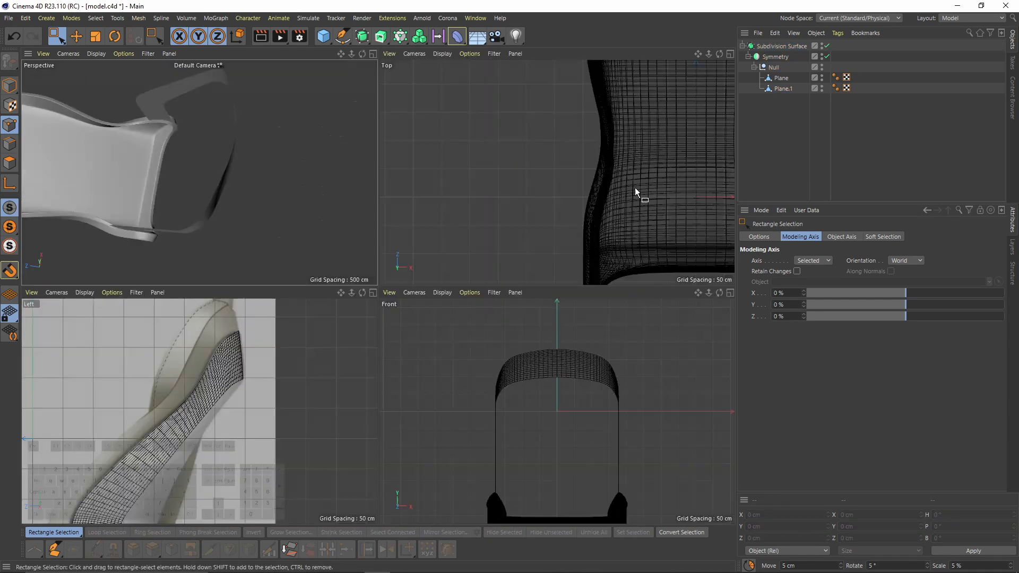
{"action": "middle_click", "coordinate": [635, 191]}
{"action": "middle_click_drag", "start_coordinate": [637, 451], "coordinate": [478, 121], "text": "alt"}
{"action": "left_click", "coordinate": [534, 395]}
{"action": "left_click_drag", "start_coordinate": [365, 351], "coordinate": [406, 406]}
{"action": "left_click_drag", "start_coordinate": [387, 335], "coordinate": [387, 340]}
{"action": "left_click_drag", "start_coordinate": [478, 374], "coordinate": [511, 408]}
{"action": "left_click_drag", "start_coordinate": [498, 348], "coordinate": [498, 342]}
{"action": "left_click_drag", "start_coordinate": [367, 358], "coordinate": [406, 403]}
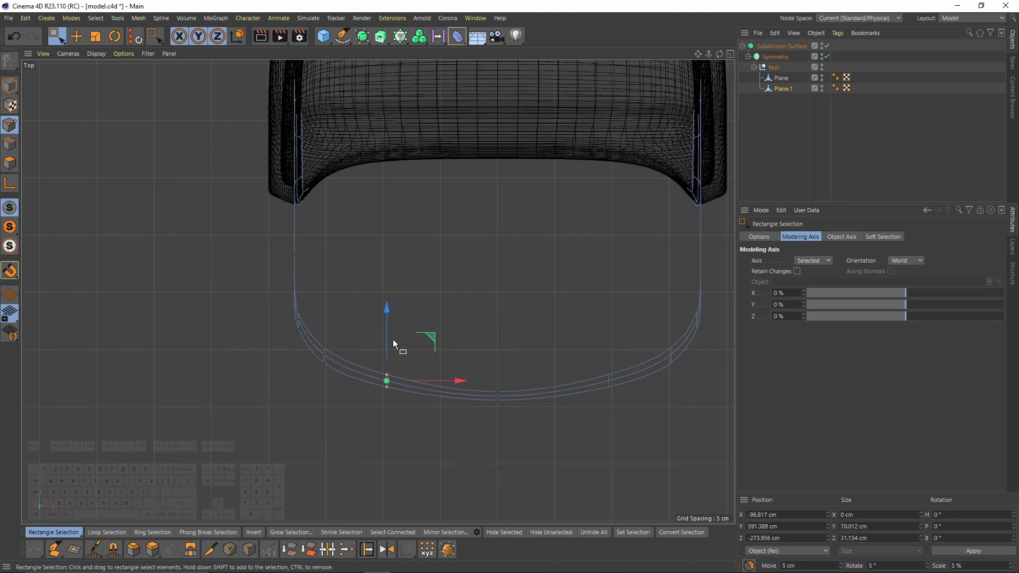
{"action": "left_click_drag", "start_coordinate": [387, 339], "coordinate": [387, 339]}
{"action": "middle_click", "coordinate": [366, 350]}
Shift the point groups at the backrest's upper end in the Left view and preview the smoothed shape in perspective
{"action": "middle_click", "coordinate": [250, 392]}
{"action": "left_click_drag", "start_coordinate": [396, 158], "coordinate": [421, 182]}
{"action": "left_click_drag", "start_coordinate": [455, 130], "coordinate": [454, 128]}
{"action": "left_click_drag", "start_coordinate": [431, 120], "coordinate": [454, 143]}
{"action": "left_click_drag", "start_coordinate": [487, 92], "coordinate": [488, 90]}
{"action": "left_click_drag", "start_coordinate": [453, 102], "coordinate": [477, 126]}
{"action": "left_click_drag", "start_coordinate": [508, 71], "coordinate": [511, 76]}
{"action": "left_click_drag", "start_coordinate": [439, 167], "coordinate": [461, 190]}
{"action": "left_click_drag", "start_coordinate": [461, 151], "coordinate": [524, 171], "text": "shift"}
{"action": "middle_click", "coordinate": [520, 170]}
{"action": "middle_click", "coordinate": [338, 163]}
{"action": "left_click_drag", "start_coordinate": [338, 163], "coordinate": [423, 246], "text": "alt"}
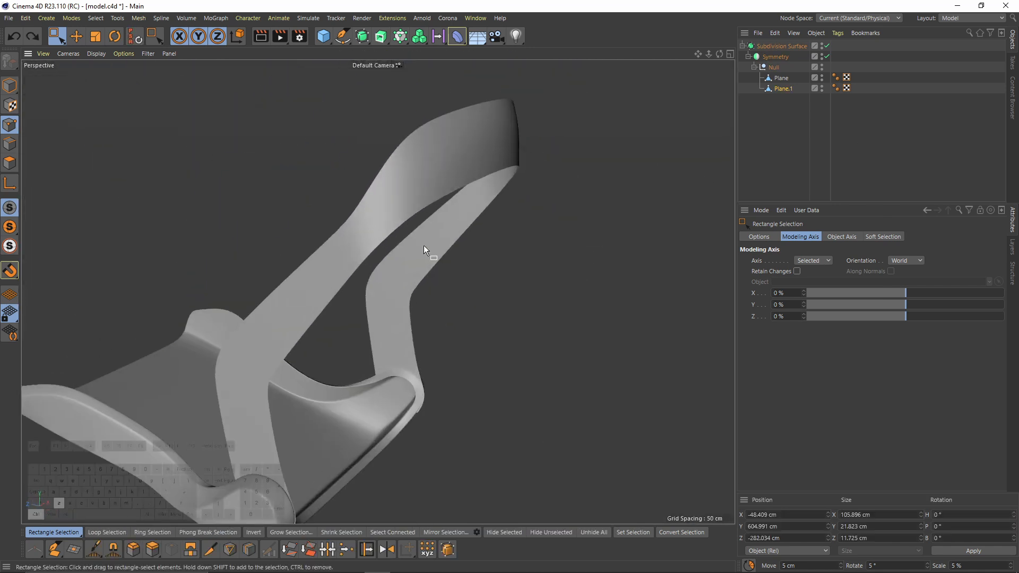
Undo the last two changes to the upper point groups and recheck the backrest in perspective
{"action": "key", "text": "ctrl+z"}
{"action": "key", "text": "ctrl+z"}
{"action": "middle_click", "coordinate": [404, 302]}
{"action": "middle_click", "coordinate": [368, 383]}
{"action": "right_click_drag", "start_coordinate": [493, 218], "coordinate": [425, 233], "text": "alt"}
{"action": "middle_click", "coordinate": [393, 228]}
{"action": "middle_click", "coordinate": [269, 206]}
{"action": "left_click_drag", "start_coordinate": [270, 206], "coordinate": [393, 224], "text": "alt"}
Turn off the Subdivision Surface and dissolve the run of four edges around the lower end of the side strip
{"action": "key", "text": "Return"}
{"action": "left_click_drag", "start_coordinate": [378, 173], "coordinate": [298, 313], "text": "alt"}
{"action": "key", "text": "e"}
{"action": "left_click", "coordinate": [407, 152]}
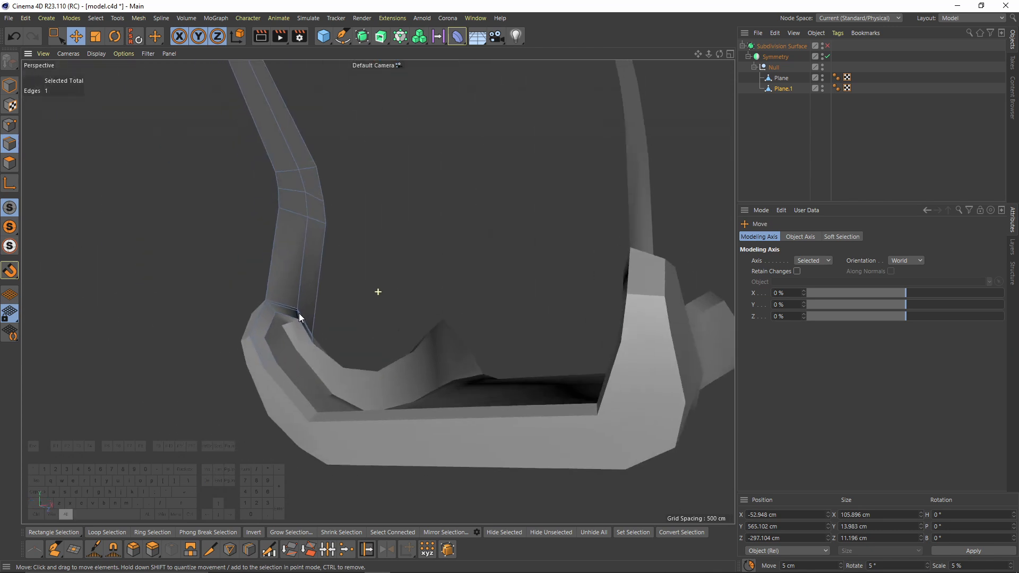
{"action": "left_click", "coordinate": [259, 357], "text": "ctrl+shift"}
{"action": "left_click_drag", "start_coordinate": [326, 237], "coordinate": [298, 246], "text": "alt"}
{"action": "middle_click_drag", "start_coordinate": [298, 245], "coordinate": [349, 295], "text": "alt"}
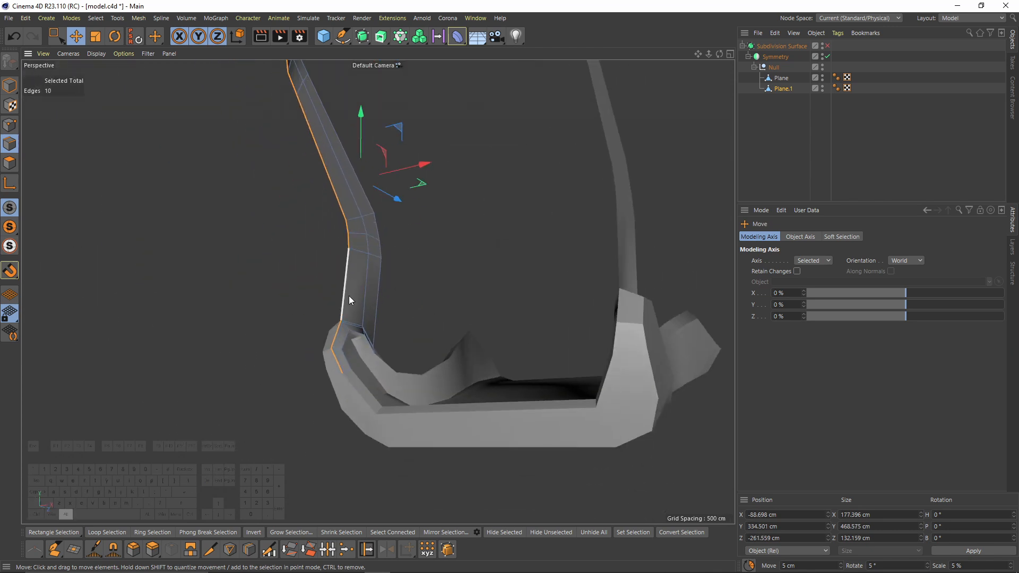
{"action": "left_click_drag", "start_coordinate": [348, 295], "coordinate": [326, 359], "text": "alt"}
{"action": "right_click_drag", "start_coordinate": [326, 358], "coordinate": [326, 326], "text": "alt"}
{"action": "double_click", "coordinate": [325, 326]}
{"action": "right_click", "coordinate": [488, 301]}
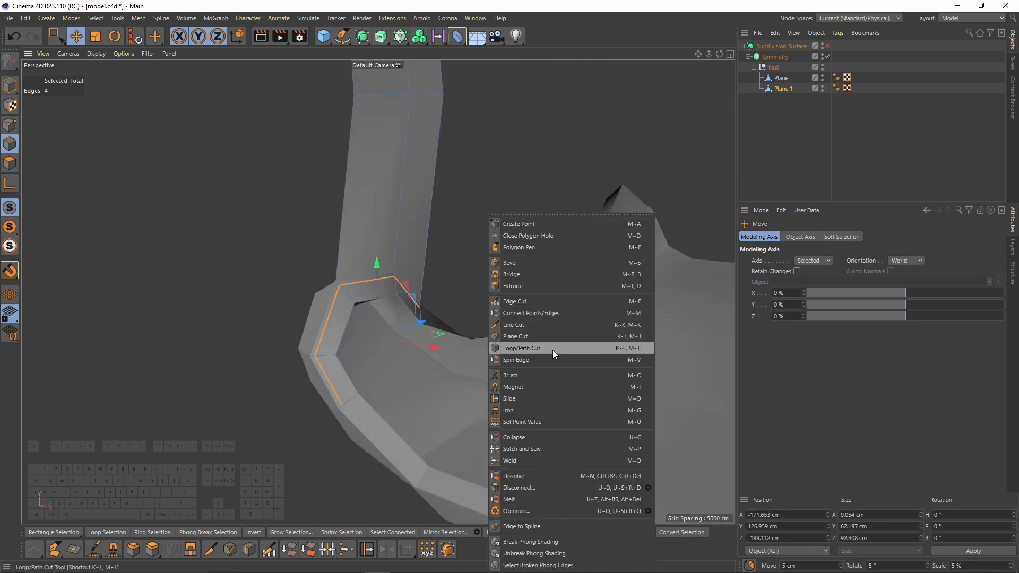
{"action": "left_click", "coordinate": [524, 476]}
Extrude the ten inner border edges of the backrest strip with an offset of 22.2 cm
{"action": "left_click", "coordinate": [336, 252]}
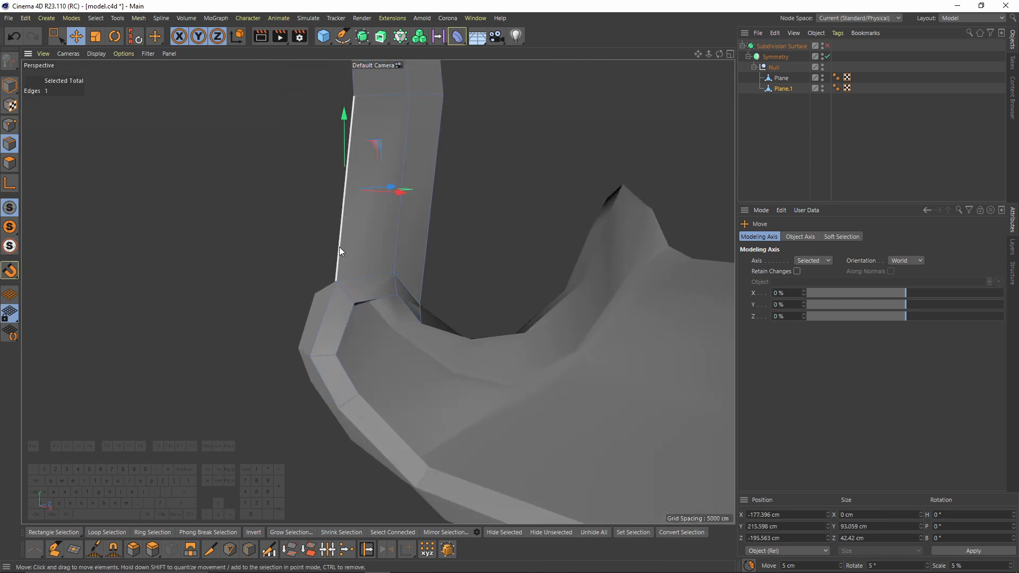
{"action": "left_click", "coordinate": [323, 381]}
{"action": "right_click_drag", "start_coordinate": [340, 324], "coordinate": [314, 271], "text": "alt"}
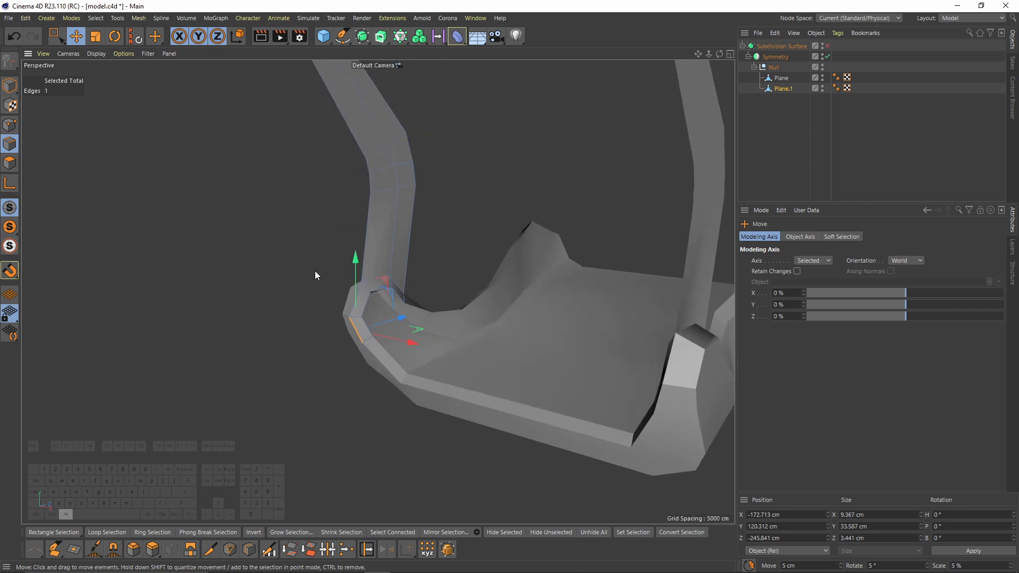
{"action": "middle_click_drag", "start_coordinate": [314, 270], "coordinate": [332, 340], "text": "alt"}
{"action": "left_click_drag", "start_coordinate": [332, 339], "coordinate": [384, 266], "text": "alt"}
{"action": "left_click_drag", "start_coordinate": [384, 153], "coordinate": [412, 294], "text": "alt"}
{"action": "left_click", "coordinate": [357, 297], "text": "shift"}
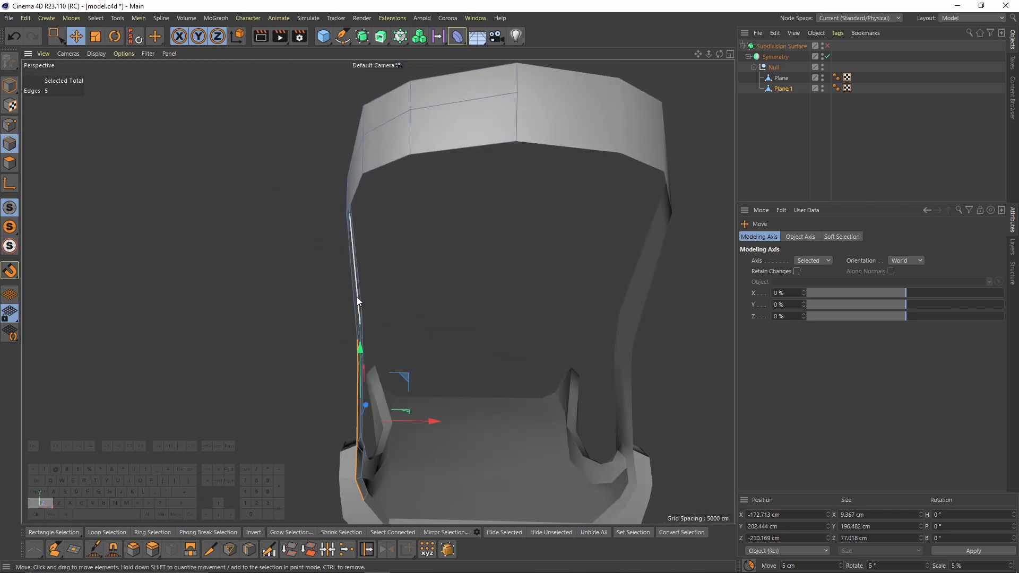
{"action": "double_click", "coordinate": [466, 147], "text": "shift"}
{"action": "left_click_drag", "start_coordinate": [447, 218], "coordinate": [502, 230], "text": "alt"}
{"action": "right_click", "coordinate": [538, 215]}
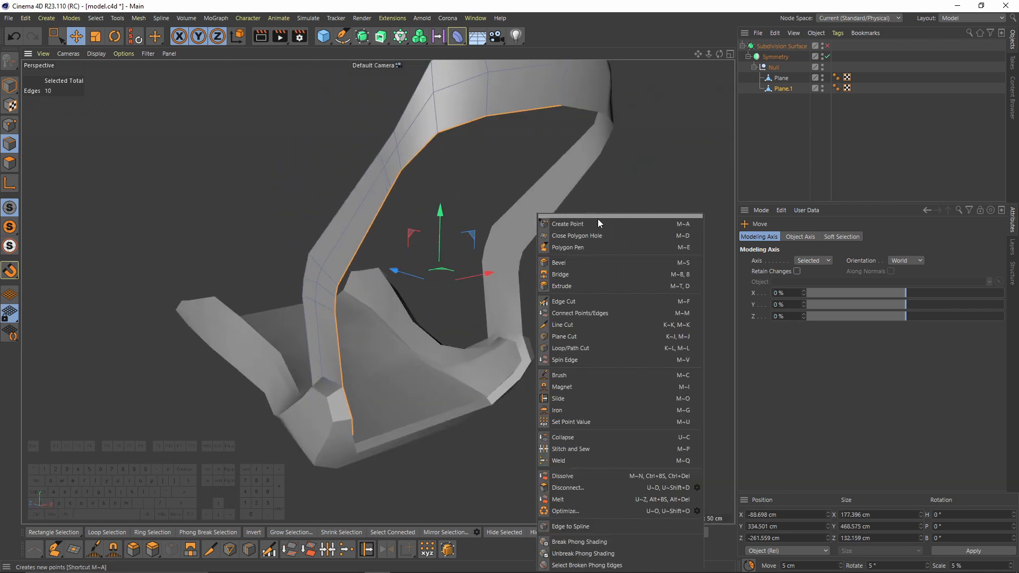
{"action": "left_click", "coordinate": [581, 288]}
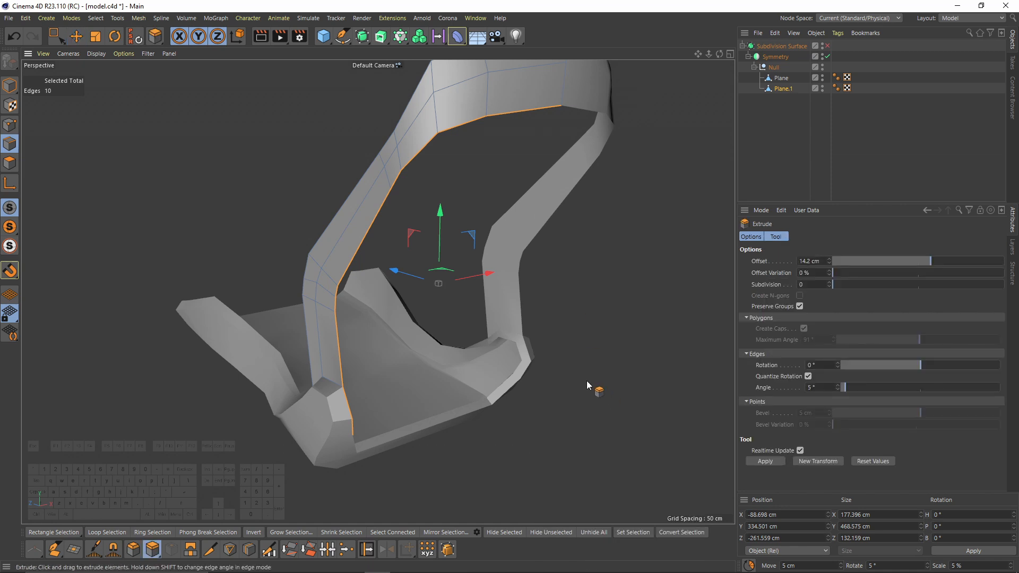
{"action": "left_click_drag", "start_coordinate": [579, 405], "coordinate": [610, 404]}
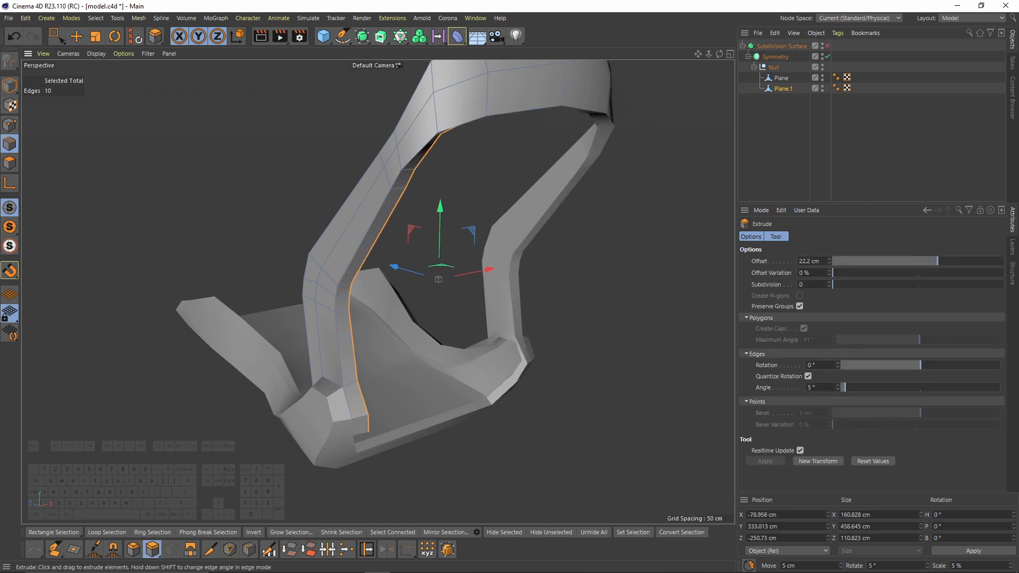
Move the extruded points at the backrest's lower bend onto the sketched rear edge in the Left view
{"action": "middle_click", "coordinate": [248, 171]}
{"action": "middle_click", "coordinate": [248, 171]}
{"action": "key", "text": "0"}
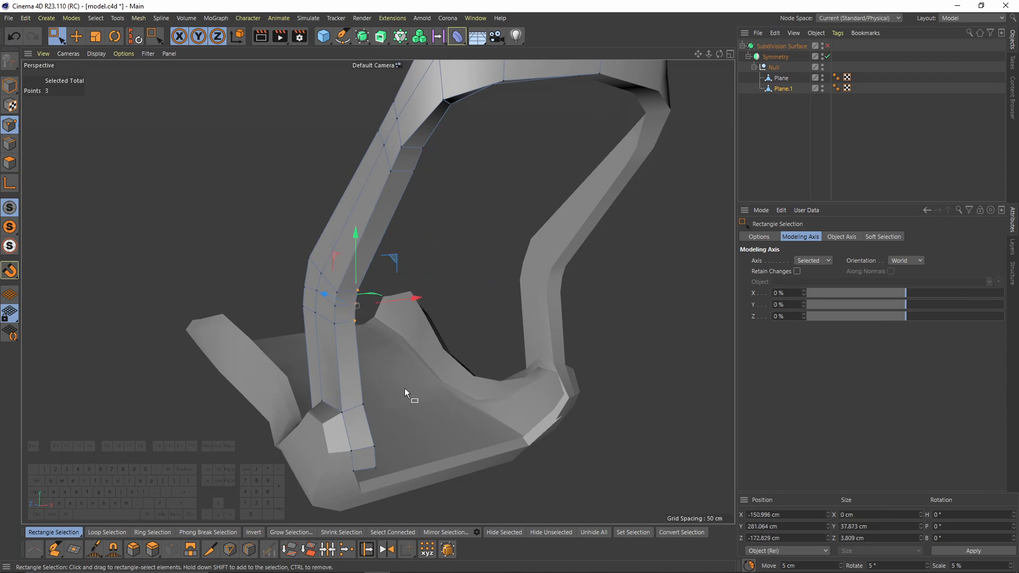
{"action": "middle_click", "coordinate": [404, 388]}
{"action": "middle_click", "coordinate": [333, 365]}
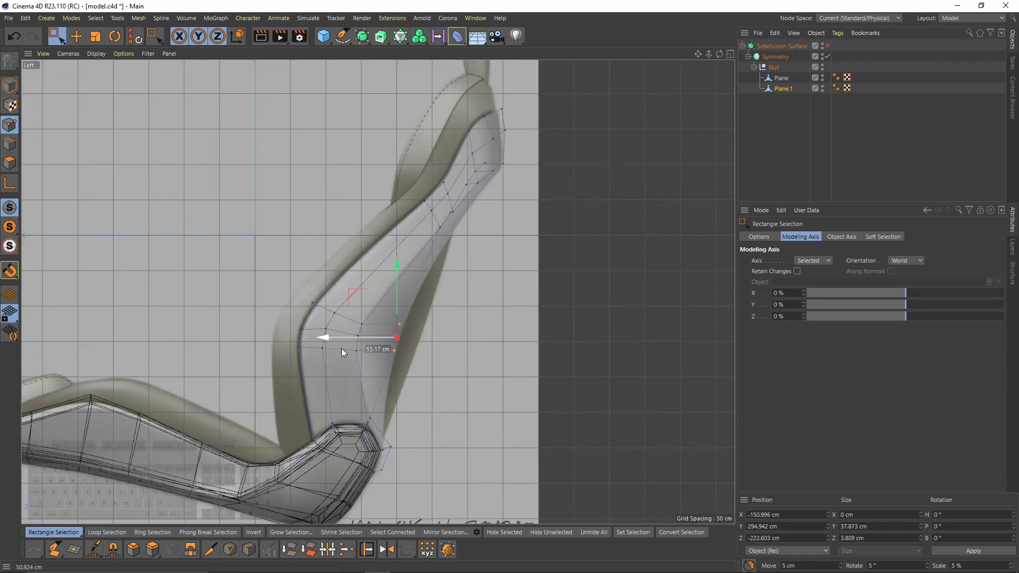
{"action": "scroll", "coordinate": [384, 259], "scroll_direction": "up", "scroll_amount": 8}
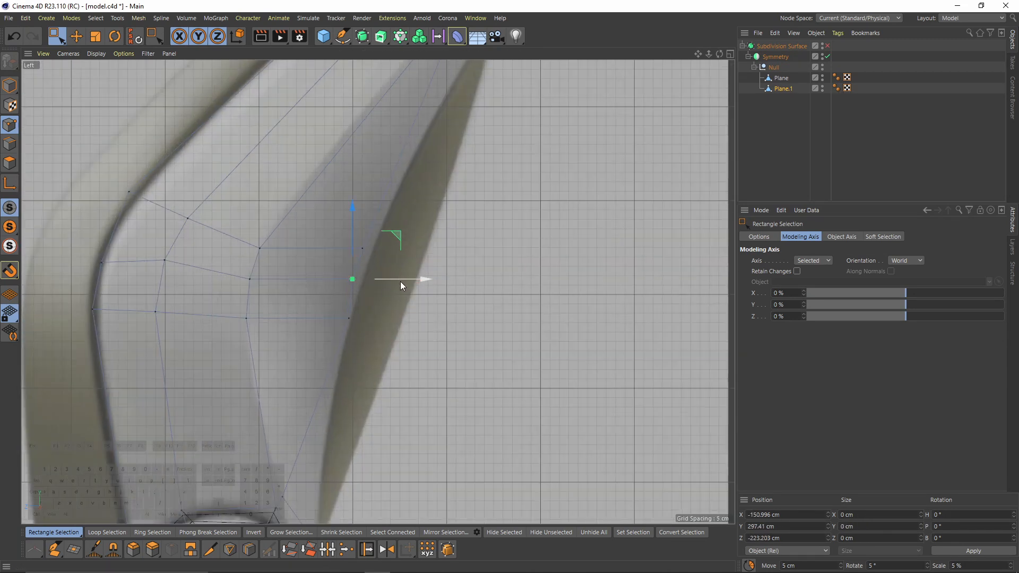
{"action": "left_click_drag", "start_coordinate": [355, 265], "coordinate": [435, 158]}
{"action": "left_click", "coordinate": [349, 318]}
{"action": "left_click_drag", "start_coordinate": [392, 277], "coordinate": [384, 334]}
Reposition individual points at the lower end of the extruded rim to follow the sketch in the Left view
{"action": "middle_click_drag", "start_coordinate": [350, 456], "coordinate": [359, 318], "text": "alt"}
{"action": "left_click", "coordinate": [290, 358]}
{"action": "left_click_drag", "start_coordinate": [340, 318], "coordinate": [379, 324]}
{"action": "left_click", "coordinate": [345, 434]}
{"action": "scroll", "coordinate": [348, 438], "scroll_direction": "up", "scroll_amount": 2}
{"action": "middle_click_drag", "start_coordinate": [365, 417], "coordinate": [382, 352], "text": "alt"}
{"action": "left_click_drag", "start_coordinate": [403, 345], "coordinate": [367, 316]}
Refine the lowest rim points against the sketch in the Left view and check them in perspective
{"action": "key", "text": "F1"}
{"action": "key", "text": "F3"}
{"action": "left_click", "coordinate": [332, 440]}
{"action": "left_click_drag", "start_coordinate": [372, 400], "coordinate": [351, 412]}
{"action": "left_click", "coordinate": [353, 352]}
{"action": "left_click_drag", "start_coordinate": [396, 310], "coordinate": [383, 323]}
{"action": "left_click", "coordinate": [336, 251]}
{"action": "key", "text": "F1"}
Select the extruded points along the upper rim and shift them to the sketched rear edge in the Left view
{"action": "left_click_drag", "start_coordinate": [164, 170], "coordinate": [421, 100], "text": "alt"}
{"action": "left_click", "coordinate": [437, 82], "text": "shift"}
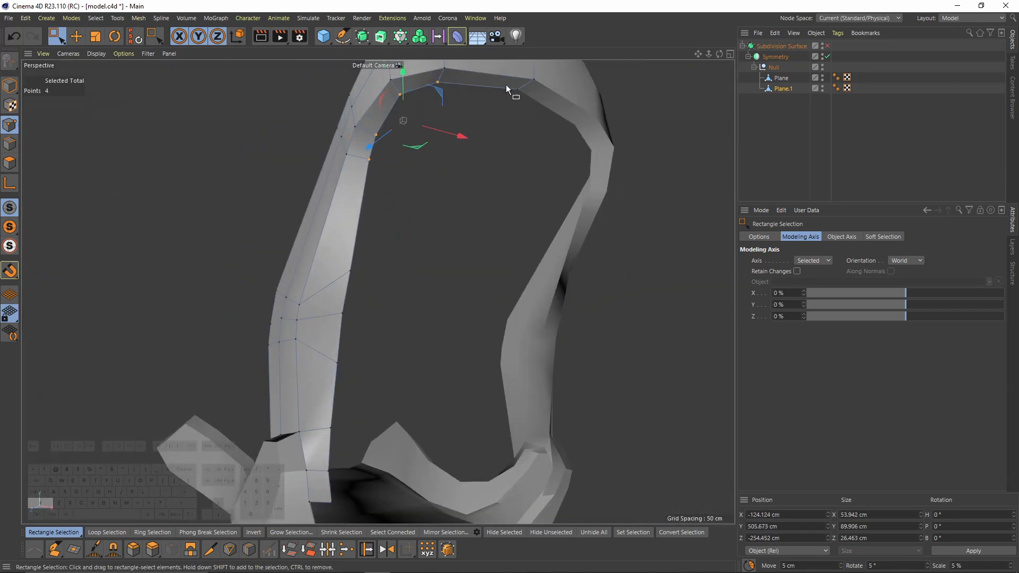
{"action": "left_click", "coordinate": [518, 88], "text": "shift"}
{"action": "key", "text": "F5"}
{"action": "key", "text": "F3"}
{"action": "scroll", "coordinate": [301, 196], "scroll_direction": "up", "scroll_amount": 3}
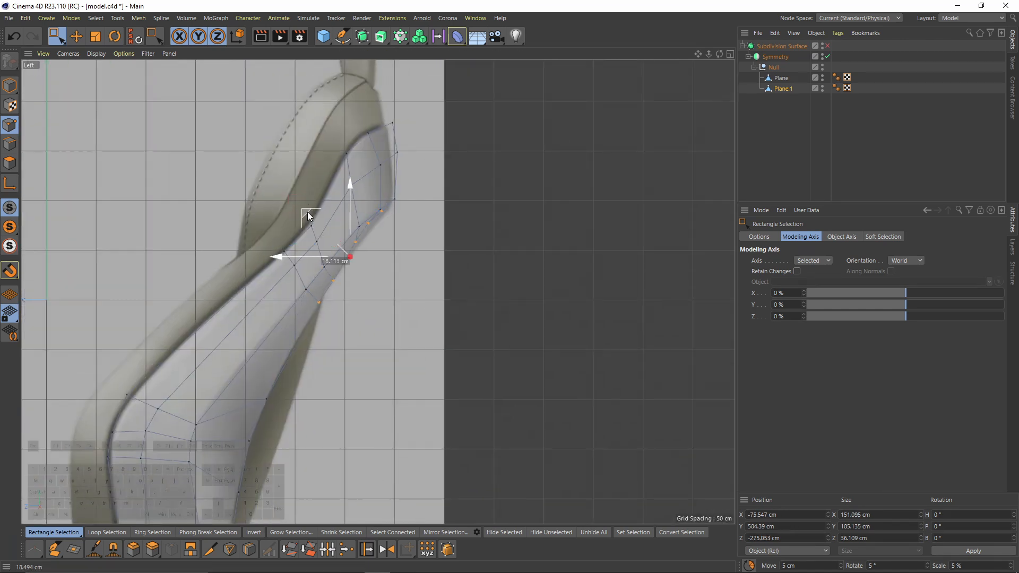
{"action": "scroll", "coordinate": [427, 144], "scroll_direction": "up", "scroll_amount": 5}
{"action": "left_click", "coordinate": [410, 170], "text": "ctrl"}
{"action": "left_click_drag", "start_coordinate": [431, 149], "coordinate": [454, 126]}
Adjust the sideways position of the extruded rim points on the backrest's side in perspective
{"action": "key", "text": "F1"}
{"action": "left_click_drag", "start_coordinate": [409, 184], "coordinate": [307, 299], "text": "alt"}
{"action": "middle_click_drag", "start_coordinate": [307, 298], "coordinate": [303, 290], "text": "alt"}
{"action": "left_click_drag", "start_coordinate": [336, 244], "coordinate": [387, 351]}
{"action": "left_click_drag", "start_coordinate": [418, 289], "coordinate": [434, 297]}
{"action": "left_click_drag", "start_coordinate": [415, 260], "coordinate": [384, 256], "text": "alt"}
{"action": "middle_click_drag", "start_coordinate": [385, 256], "coordinate": [380, 286], "text": "alt"}
{"action": "right_click_drag", "start_coordinate": [380, 286], "coordinate": [388, 287], "text": "alt"}
{"action": "left_click", "coordinate": [351, 287]}
{"action": "left_click_drag", "start_coordinate": [399, 288], "coordinate": [411, 288]}
Shift further extruded points down the side rim in perspective to shape its inward flare
{"action": "left_click_drag", "start_coordinate": [411, 282], "coordinate": [374, 265], "text": "alt"}
{"action": "left_click_drag", "start_coordinate": [336, 181], "coordinate": [374, 305]}
{"action": "left_click_drag", "start_coordinate": [374, 275], "coordinate": [418, 246], "text": "alt"}
{"action": "left_click_drag", "start_coordinate": [403, 255], "coordinate": [430, 252], "text": "alt"}
{"action": "left_click", "coordinate": [317, 320]}
{"action": "left_click_drag", "start_coordinate": [377, 318], "coordinate": [387, 324]}
{"action": "left_click_drag", "start_coordinate": [372, 325], "coordinate": [368, 348], "text": "alt"}
{"action": "left_click", "coordinate": [319, 347]}
Nudge the centre point of the upper band's extruded rim to fit the sketch in the Left view
{"action": "left_click_drag", "start_coordinate": [361, 255], "coordinate": [345, 230], "text": "alt"}
{"action": "middle_click_drag", "start_coordinate": [345, 230], "coordinate": [348, 269], "text": "alt"}
{"action": "right_click_drag", "start_coordinate": [347, 270], "coordinate": [334, 263], "text": "alt"}
{"action": "left_click_drag", "start_coordinate": [335, 262], "coordinate": [352, 281], "text": "alt"}
{"action": "left_click", "coordinate": [373, 201]}
{"action": "middle_click", "coordinate": [401, 289]}
{"action": "middle_click", "coordinate": [297, 318]}
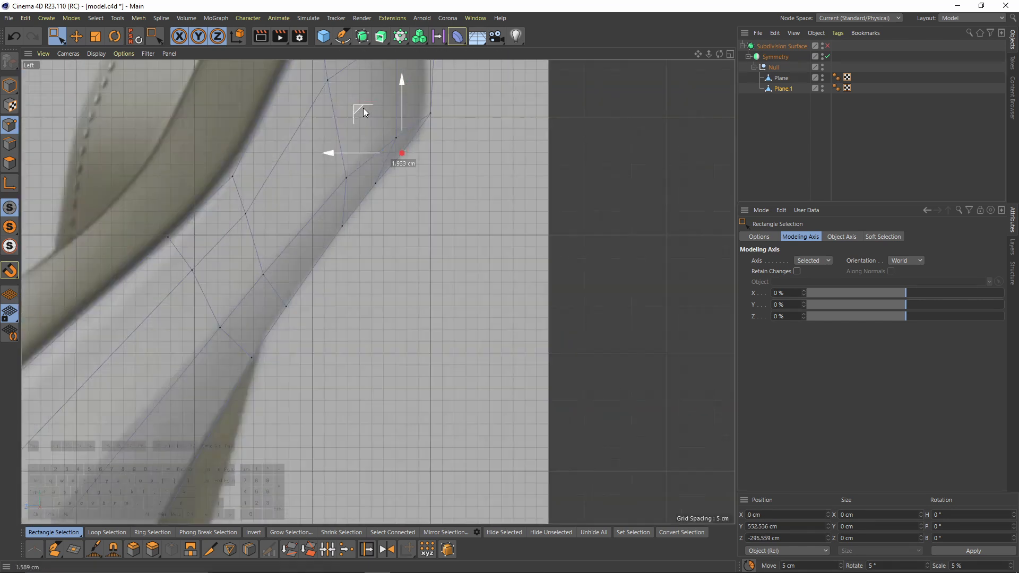
{"action": "middle_click", "coordinate": [339, 127]}
{"action": "middle_click", "coordinate": [318, 148]}
Select all polygons of the backrest frame Plane.1 and extrude them to give the shell thickness, redoing the first extrusion
{"action": "left_click_drag", "start_coordinate": [263, 196], "coordinate": [382, 199], "text": "alt"}
{"action": "right_click_drag", "start_coordinate": [382, 199], "coordinate": [320, 268], "text": "alt"}
{"action": "left_click_drag", "start_coordinate": [320, 268], "coordinate": [448, 253], "text": "alt"}
{"action": "right_click_drag", "start_coordinate": [448, 253], "coordinate": [561, 249], "text": "alt"}
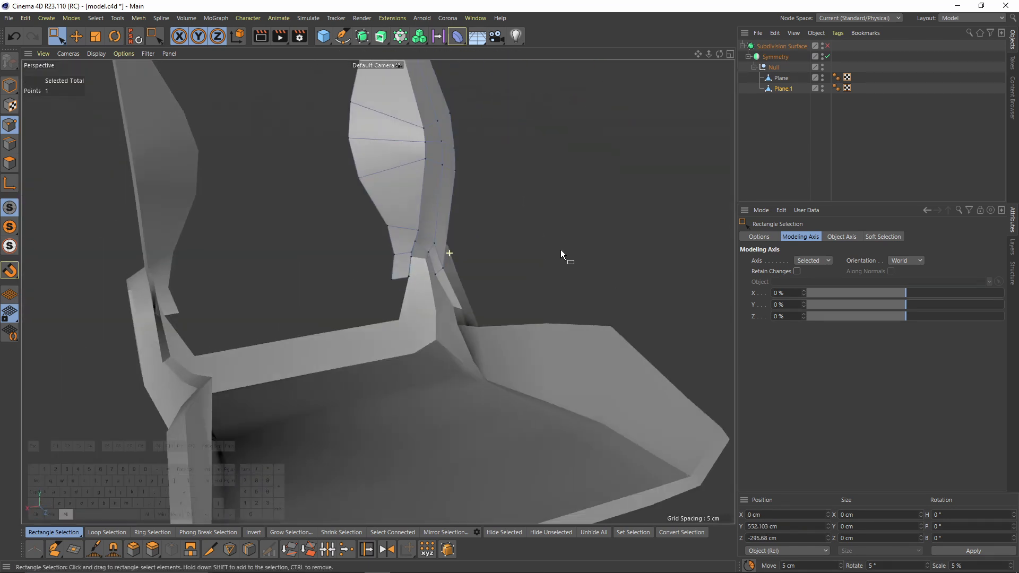
{"action": "left_click_drag", "start_coordinate": [560, 250], "coordinate": [377, 291], "text": "alt"}
{"action": "right_click_drag", "start_coordinate": [377, 291], "coordinate": [464, 250], "text": "alt"}
{"action": "left_click_drag", "start_coordinate": [464, 251], "coordinate": [139, 171], "text": "alt"}
{"action": "left_click", "coordinate": [10, 164]}
{"action": "key", "text": "ctrl+a"}
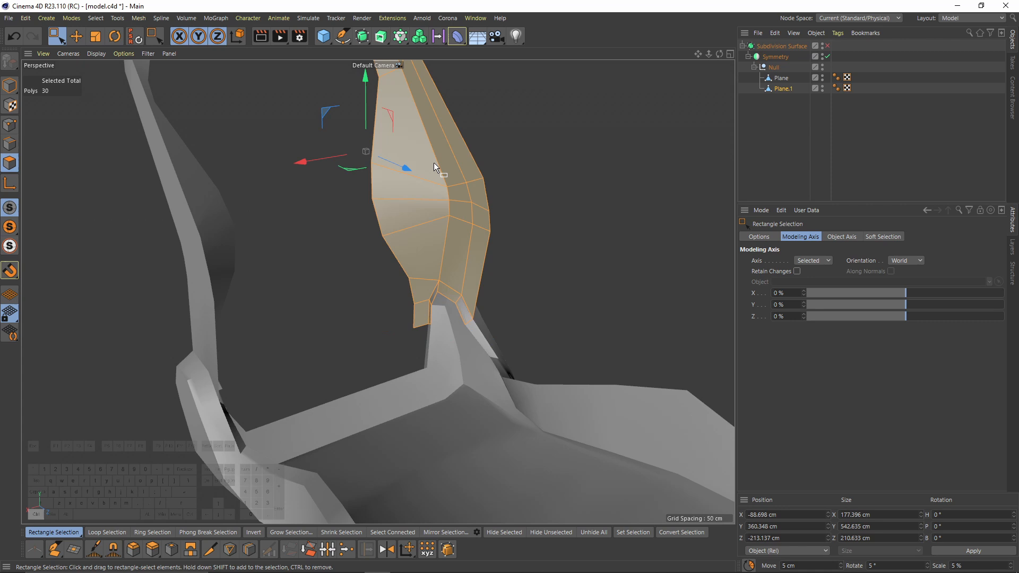
{"action": "middle_click_drag", "start_coordinate": [434, 162], "coordinate": [451, 253], "text": "alt"}
{"action": "right_click_drag", "start_coordinate": [450, 253], "coordinate": [399, 272], "text": "alt"}
{"action": "right_click", "coordinate": [507, 171]}
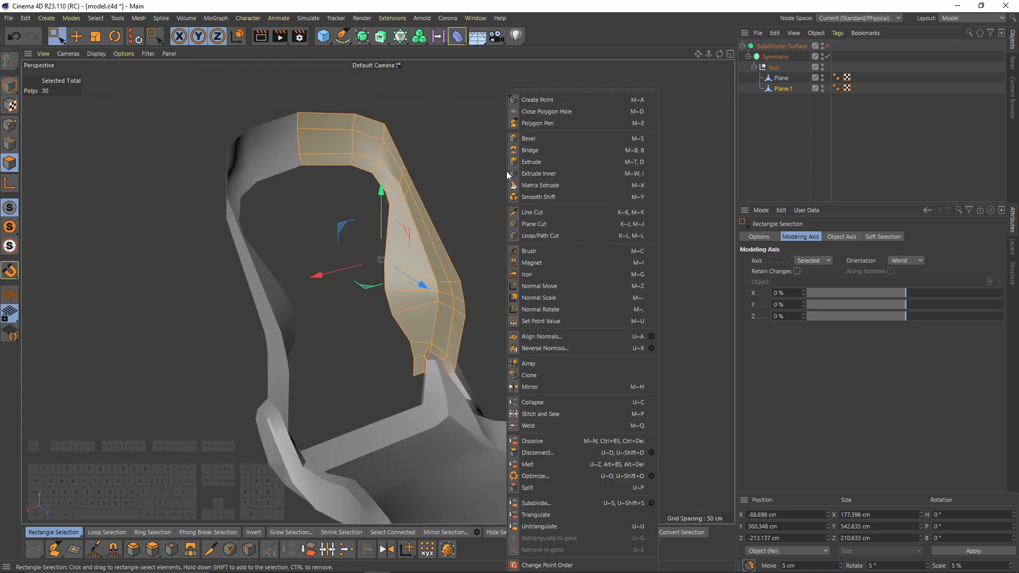
{"action": "left_click", "coordinate": [552, 162]}
{"action": "left_click_drag", "start_coordinate": [604, 388], "coordinate": [628, 387]}
{"action": "left_click_drag", "start_coordinate": [584, 275], "coordinate": [520, 260], "text": "alt"}
{"action": "key", "text": "ctrl+z"}
{"action": "right_click_drag", "start_coordinate": [457, 311], "coordinate": [531, 300], "text": "alt"}
{"action": "left_click_drag", "start_coordinate": [530, 300], "coordinate": [536, 366]}
{"action": "right_click_drag", "start_coordinate": [536, 366], "coordinate": [476, 298], "text": "alt"}
Select the two points at the lower tip of the backrest's side and shift them slightly in perspective
{"action": "key", "text": "e"}
{"action": "key", "text": "Return"}
{"action": "left_click_drag", "start_coordinate": [477, 297], "coordinate": [445, 329], "text": "alt"}
{"action": "left_click", "coordinate": [522, 270]}
{"action": "left_click", "coordinate": [447, 341]}
{"action": "left_click", "coordinate": [444, 471], "text": "shift"}
{"action": "left_click_drag", "start_coordinate": [441, 465], "coordinate": [347, 444], "text": "alt"}
{"action": "left_click_drag", "start_coordinate": [361, 414], "coordinate": [428, 356], "text": "alt"}
{"action": "left_click_drag", "start_coordinate": [379, 407], "coordinate": [368, 412]}
{"action": "left_click_drag", "start_coordinate": [392, 408], "coordinate": [483, 343], "text": "alt"}
Hide the seat object Plane and slide the two lower-tip points along their edges by about 14 %
{"action": "key", "text": "m"}
{"action": "key", "text": "o"}
{"action": "right_click_drag", "start_coordinate": [483, 343], "coordinate": [526, 281], "text": "alt"}
{"action": "double_click", "coordinate": [822, 78]}
{"action": "left_click_drag", "start_coordinate": [464, 301], "coordinate": [468, 322], "text": "alt"}
{"action": "left_click_drag", "start_coordinate": [467, 322], "coordinate": [556, 197]}
{"action": "left_click_drag", "start_coordinate": [556, 197], "coordinate": [510, 228], "text": "alt"}
Add loop cuts close to the frame's outer edge at about 90 % and the inner flare's rim at about 96 %
{"action": "right_click", "coordinate": [510, 229]}
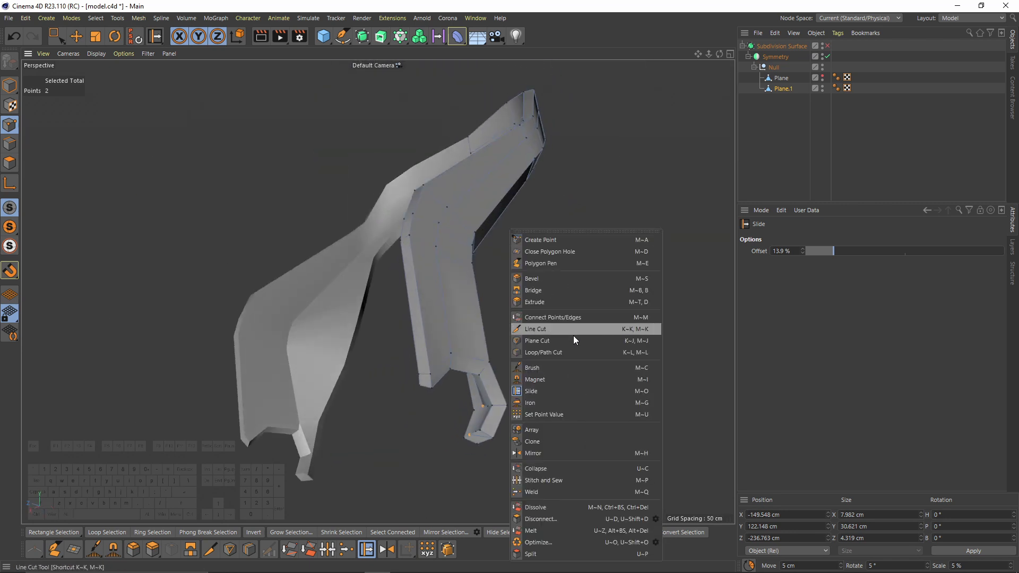
{"action": "left_click", "coordinate": [573, 353]}
{"action": "left_click_drag", "start_coordinate": [573, 352], "coordinate": [406, 364], "text": "alt"}
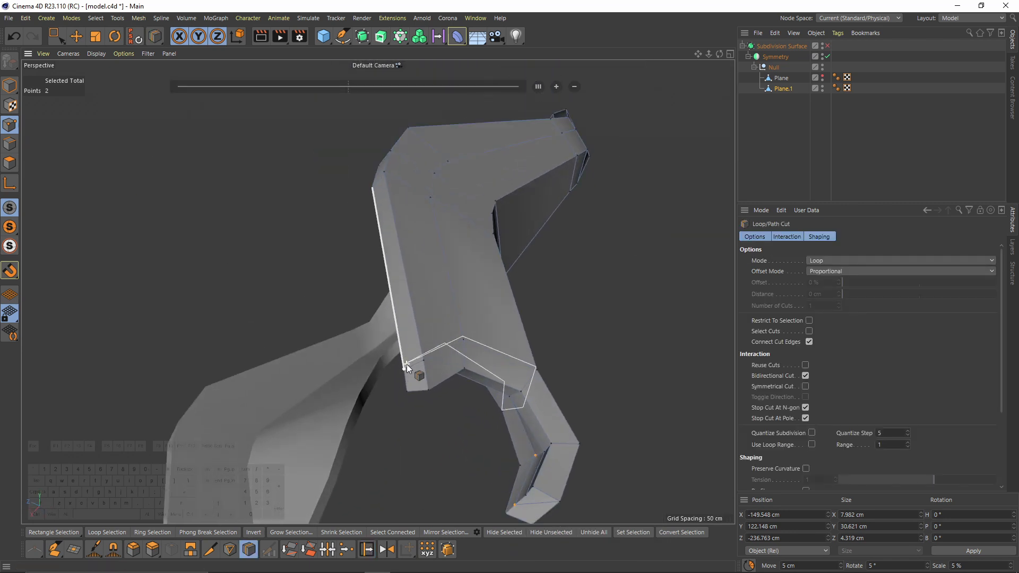
{"action": "left_click", "coordinate": [433, 387]}
{"action": "left_click_drag", "start_coordinate": [479, 357], "coordinate": [484, 422], "text": "alt"}
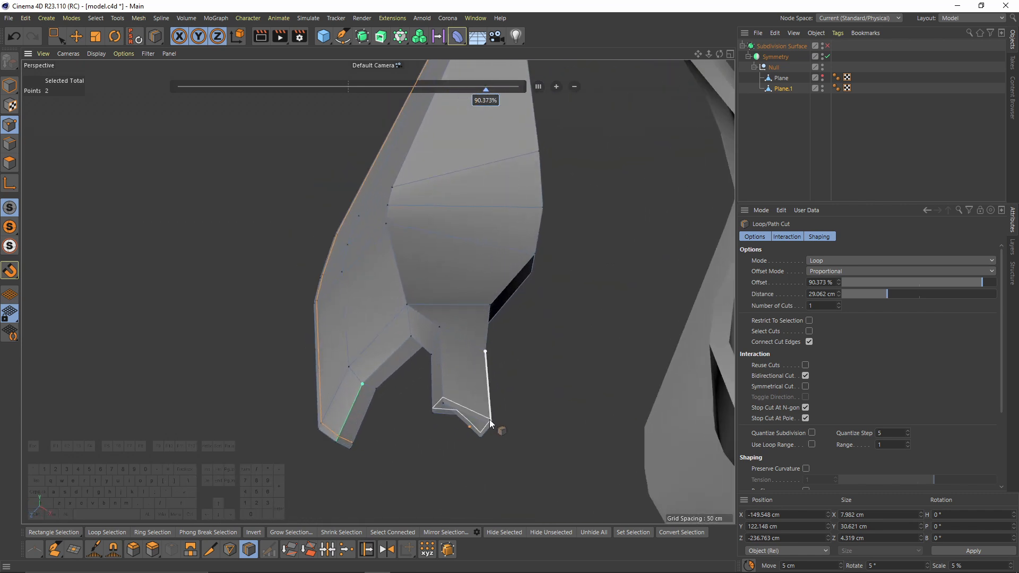
{"action": "scroll", "coordinate": [541, 215], "scroll_direction": "up", "scroll_amount": 3}
{"action": "left_click", "coordinate": [533, 199]}
Cut another loop along the ridge between the side face and the inner flare and preview the subdivision smoothing
{"action": "scroll", "coordinate": [532, 199], "scroll_direction": "down", "scroll_amount": 3}
{"action": "left_click_drag", "start_coordinate": [495, 221], "coordinate": [450, 384], "text": "alt"}
{"action": "key", "text": "q"}
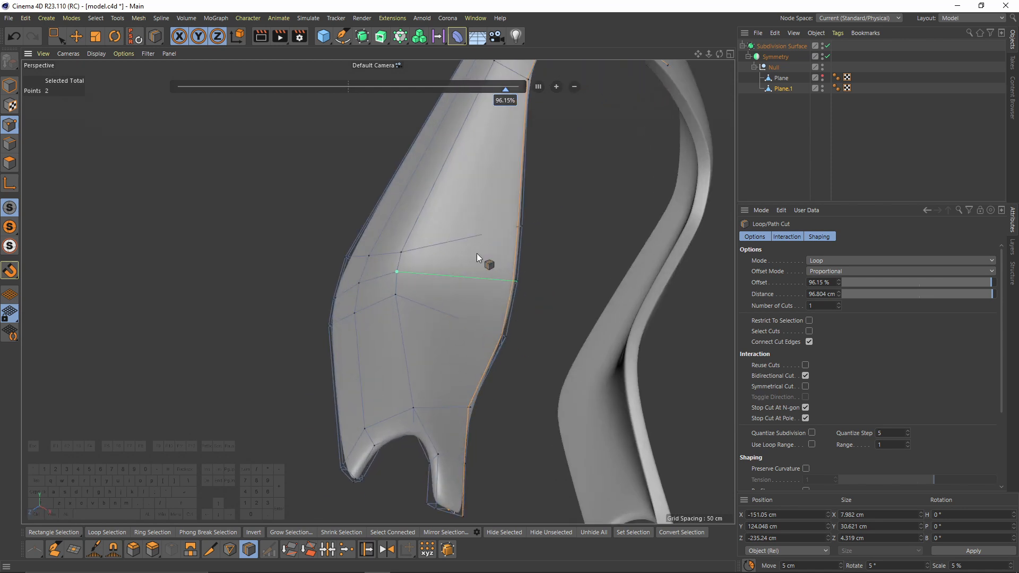
{"action": "left_click_drag", "start_coordinate": [393, 274], "coordinate": [485, 195], "text": "alt"}
{"action": "key", "text": "q"}
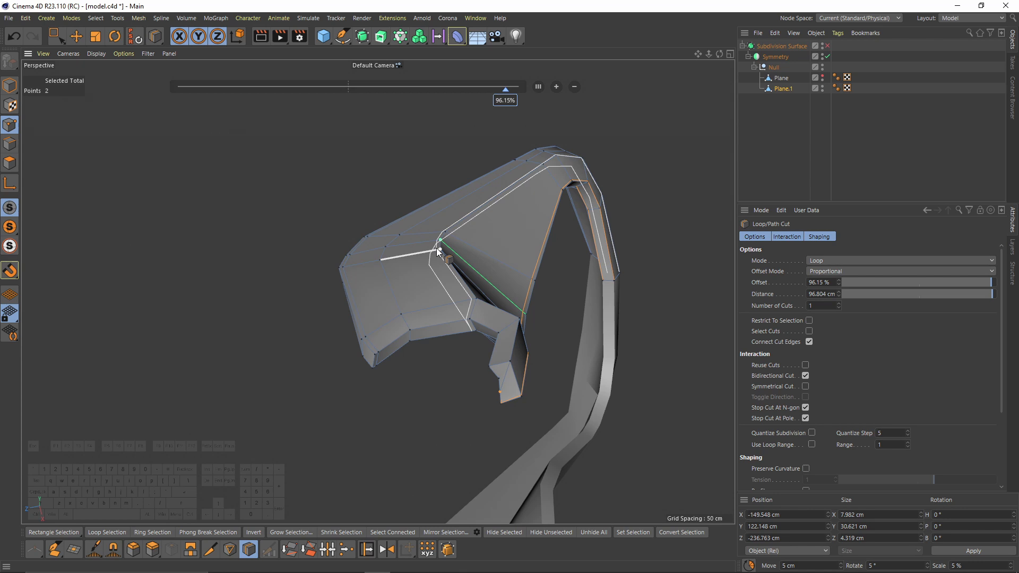
{"action": "left_click", "coordinate": [437, 249]}
{"action": "key", "text": "q"}
{"action": "left_click", "coordinate": [907, 114]}
{"action": "left_click_drag", "start_coordinate": [509, 264], "coordinate": [530, 329], "text": "alt"}
Slide the short edges at the frame's lower notch by about -4.16 cm and check the smoothed result
{"action": "left_click", "coordinate": [784, 88]}
{"action": "key", "text": "q"}
{"action": "key", "text": "Return"}
{"action": "scroll", "coordinate": [499, 334], "scroll_direction": "up", "scroll_amount": 3}
{"action": "key", "text": "m"}
{"action": "key", "text": "o"}
{"action": "left_click", "coordinate": [453, 350]}
{"action": "left_click_drag", "start_coordinate": [436, 358], "coordinate": [573, 297], "text": "alt"}
{"action": "left_click", "coordinate": [413, 371], "text": "shift"}
{"action": "left_click_drag", "start_coordinate": [413, 371], "coordinate": [509, 356], "text": "alt"}
{"action": "left_click", "coordinate": [390, 361], "text": "shift"}
{"action": "left_click_drag", "start_coordinate": [406, 369], "coordinate": [467, 337]}
{"action": "left_click", "coordinate": [460, 342]}
{"action": "key", "text": "q"}
{"action": "left_click_drag", "start_coordinate": [512, 282], "coordinate": [556, 316], "text": "alt"}
{"action": "key", "text": "q"}
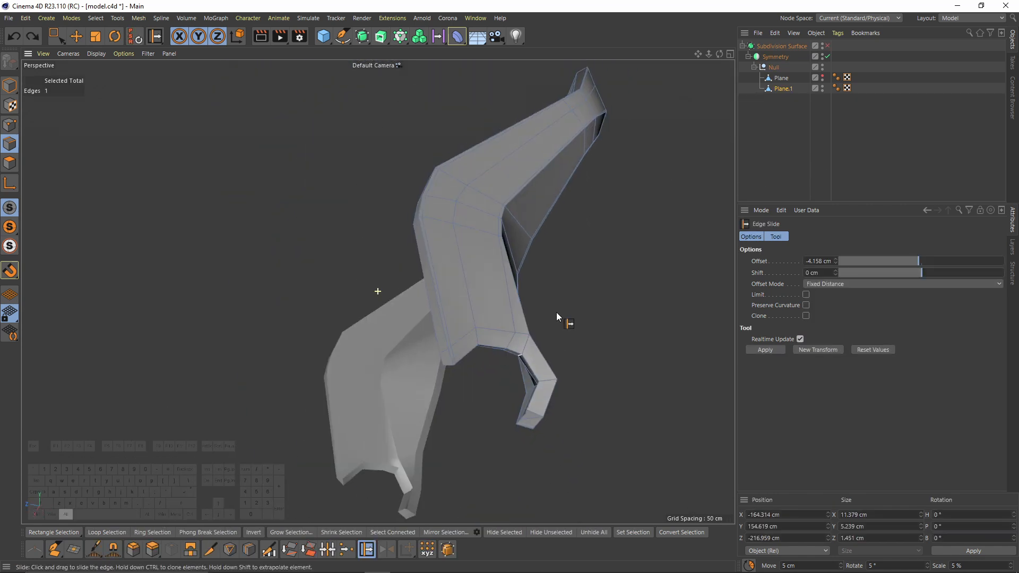
Select the rear-edge points near the backrest's bend in the Left view and shift them toward the sketched contour
{"action": "middle_click", "coordinate": [556, 316]}
{"action": "middle_click", "coordinate": [319, 361]}
{"action": "scroll", "coordinate": [318, 360], "scroll_direction": "down", "scroll_amount": 5}
{"action": "middle_click_drag", "start_coordinate": [318, 361], "coordinate": [494, 194], "text": "alt"}
{"action": "scroll", "coordinate": [541, 174], "scroll_direction": "down", "scroll_amount": 1}
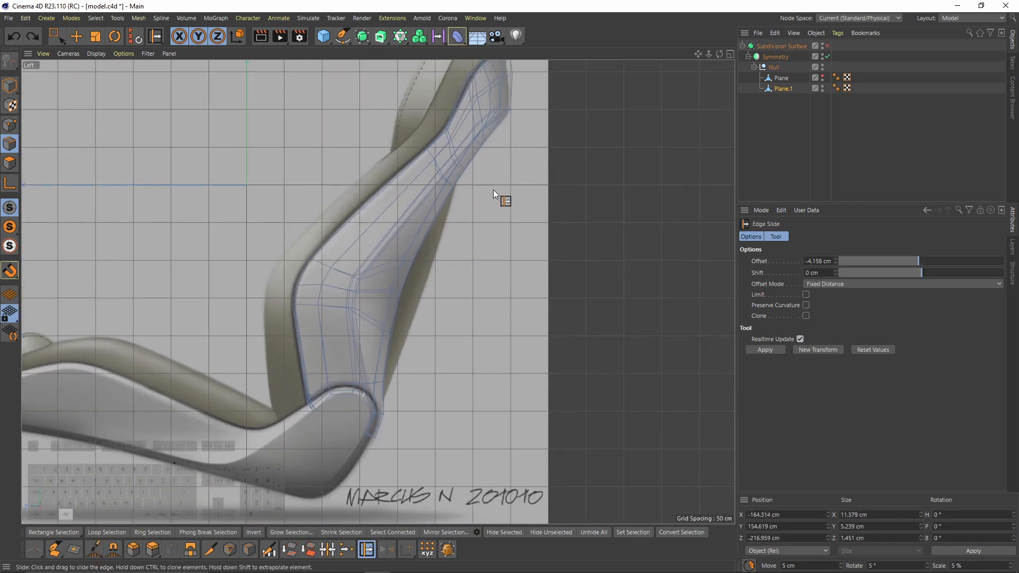
{"action": "scroll", "coordinate": [439, 226], "scroll_direction": "up", "scroll_amount": 6}
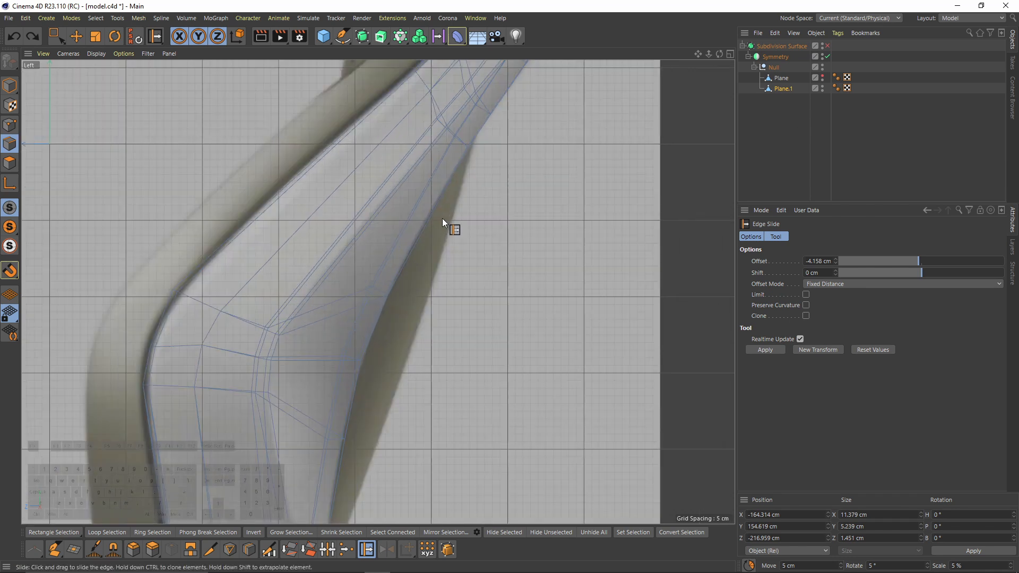
{"action": "scroll", "coordinate": [442, 219], "scroll_direction": "down", "scroll_amount": 2}
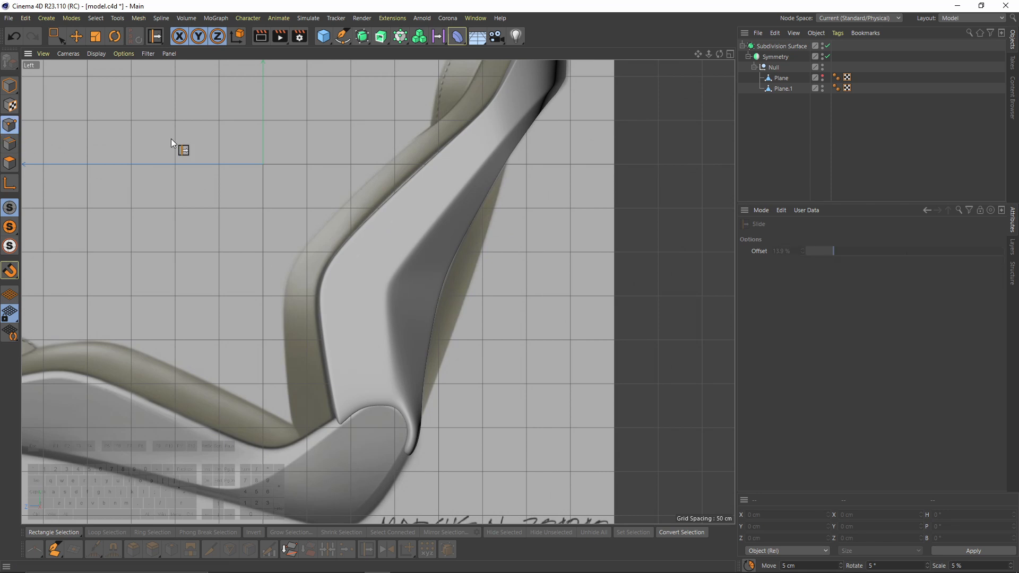
{"action": "left_click", "coordinate": [782, 89]}
{"action": "key", "text": "space"}
{"action": "scroll", "coordinate": [441, 267], "scroll_direction": "up", "scroll_amount": 2}
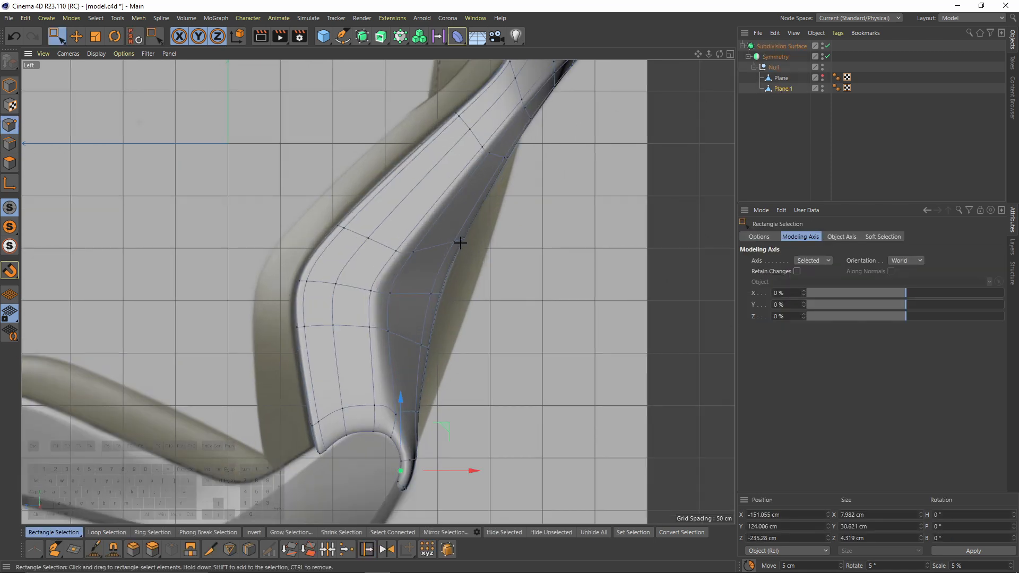
{"action": "left_click_drag", "start_coordinate": [449, 231], "coordinate": [472, 251]}
{"action": "scroll", "coordinate": [505, 238], "scroll_direction": "up", "scroll_amount": 3}
{"action": "left_click_drag", "start_coordinate": [392, 325], "coordinate": [425, 298]}
{"action": "middle_click_drag", "start_coordinate": [422, 294], "coordinate": [412, 364], "text": "alt"}
Nudge further rows of rear-edge points along the upper backrest to match the sketch in the Left view
{"action": "left_click_drag", "start_coordinate": [414, 116], "coordinate": [453, 158]}
{"action": "left_click_drag", "start_coordinate": [476, 91], "coordinate": [474, 88]}
{"action": "left_click_drag", "start_coordinate": [247, 274], "coordinate": [316, 312]}
{"action": "left_click_drag", "start_coordinate": [323, 253], "coordinate": [321, 251]}
{"action": "middle_click_drag", "start_coordinate": [503, 110], "coordinate": [397, 187], "text": "alt"}
{"action": "scroll", "coordinate": [427, 238], "scroll_direction": "up", "scroll_amount": 1}
{"action": "left_click_drag", "start_coordinate": [371, 283], "coordinate": [398, 260]}
{"action": "left_click_drag", "start_coordinate": [424, 228], "coordinate": [425, 228]}
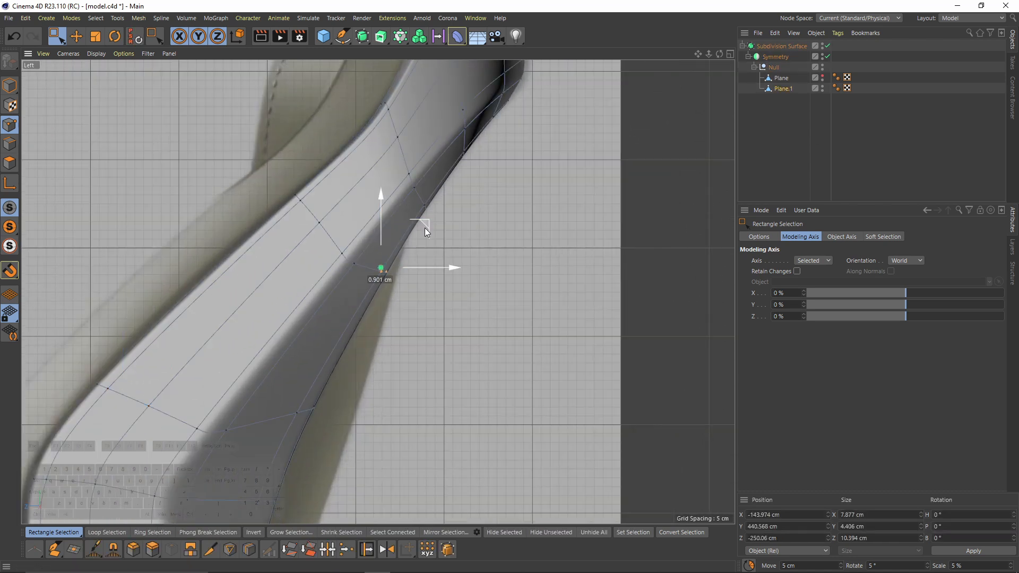
Deselect everything, display the perspective view in plain Gouraud Shading and save the project
{"action": "middle_click", "coordinate": [424, 227]}
{"action": "middle_click", "coordinate": [369, 247]}
{"action": "left_click_drag", "start_coordinate": [368, 247], "coordinate": [489, 293], "text": "alt"}
{"action": "scroll", "coordinate": [489, 293], "scroll_direction": "down", "scroll_amount": 4}
{"action": "left_click", "coordinate": [780, 139]}
{"action": "key", "text": "n"}
{"action": "key", "text": "a"}
{"action": "left_click_drag", "start_coordinate": [500, 209], "coordinate": [453, 139], "text": "alt"}
{"action": "key", "text": "ctrl+s"}
Inspect the backrest's lower end with the seat shown and hidden, and display Plane.1 in Gouraud Shading (Lines)
{"action": "left_click", "coordinate": [822, 77]}
{"action": "left_click_drag", "start_coordinate": [618, 218], "coordinate": [523, 228], "text": "alt"}
{"action": "scroll", "coordinate": [520, 255], "scroll_direction": "up", "scroll_amount": 3}
{"action": "left_click_drag", "start_coordinate": [521, 255], "coordinate": [583, 229], "text": "alt"}
{"action": "double_click", "coordinate": [823, 77]}
{"action": "left_click", "coordinate": [783, 89]}
{"action": "key", "text": "n"}
{"action": "key", "text": "b"}
{"action": "left_click_drag", "start_coordinate": [66, 143], "coordinate": [99, 141], "text": "alt"}
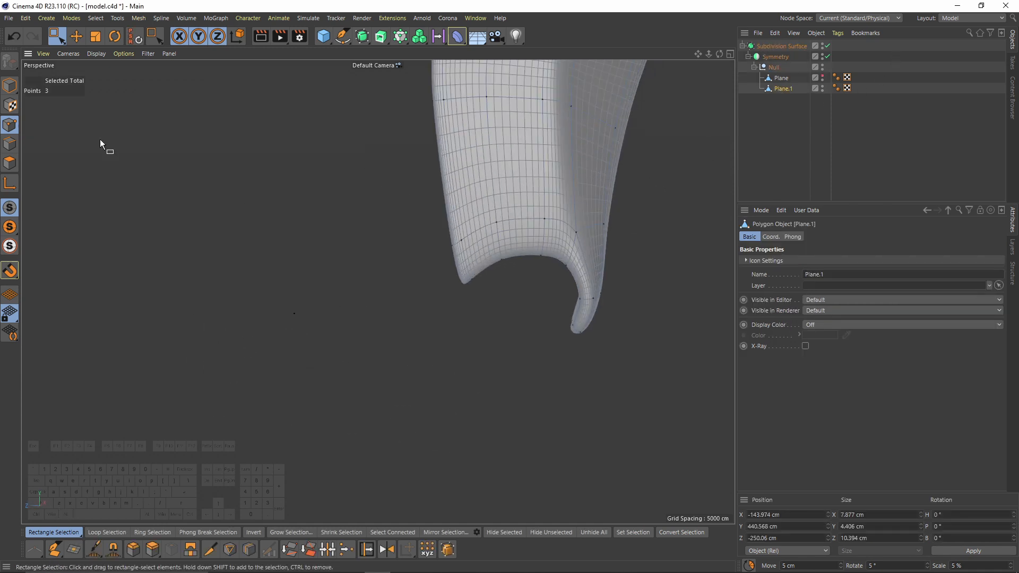
Add a loop cut at about 89 % near the notch at the backrest's lower end
{"action": "left_click", "coordinate": [9, 144]}
{"action": "key", "text": "k"}
{"action": "key", "text": "l"}
{"action": "scroll", "coordinate": [515, 253], "scroll_direction": "up", "scroll_amount": 3}
{"action": "left_click_drag", "start_coordinate": [515, 251], "coordinate": [472, 268], "text": "alt"}
{"action": "left_click", "coordinate": [490, 265]}
Compare the frame with the sketch and cut a loop on the flare side of the ridge, showing the seat again
{"action": "middle_click", "coordinate": [358, 331]}
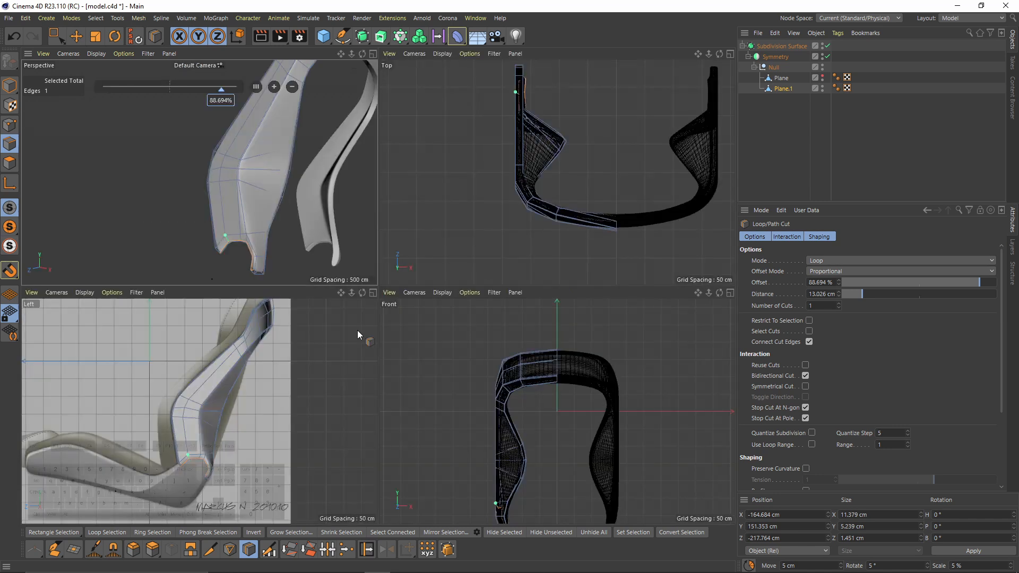
{"action": "middle_click", "coordinate": [357, 331]}
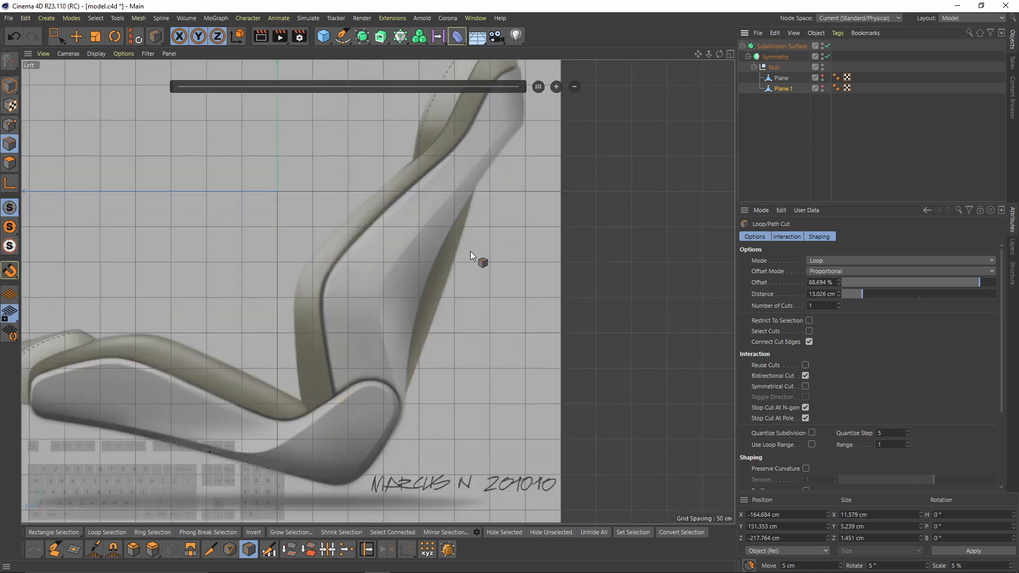
{"action": "left_click", "coordinate": [823, 89], "text": "alt"}
{"action": "middle_click", "coordinate": [279, 171]}
{"action": "middle_click", "coordinate": [279, 172]}
{"action": "left_click_drag", "start_coordinate": [469, 265], "coordinate": [502, 269], "text": "alt"}
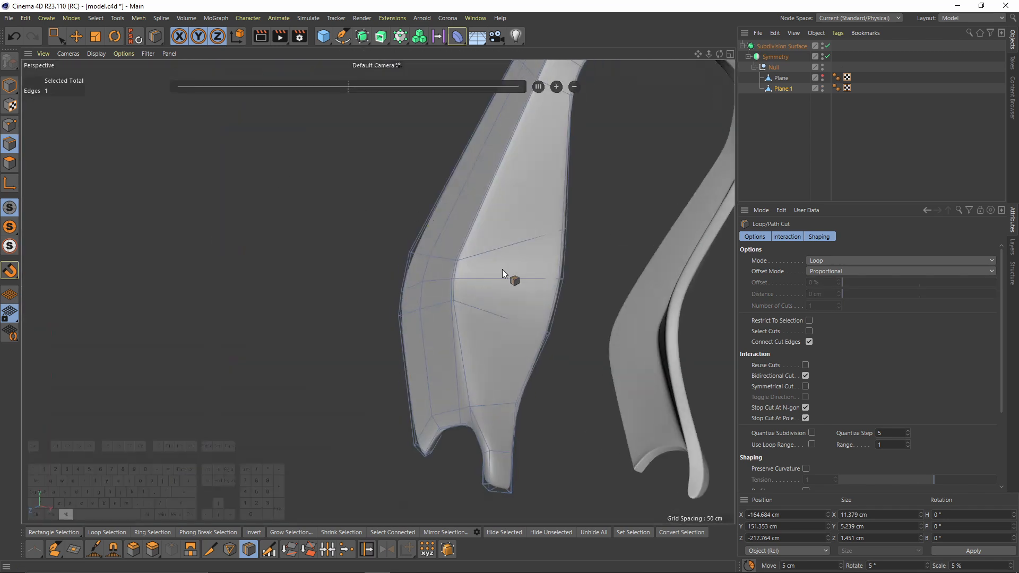
{"action": "left_click", "coordinate": [466, 257]}
{"action": "left_click", "coordinate": [879, 147]}
{"action": "scroll", "coordinate": [496, 223], "scroll_direction": "down", "scroll_amount": 3}
{"action": "left_click_drag", "start_coordinate": [495, 223], "coordinate": [506, 298], "text": "alt"}
{"action": "left_click", "coordinate": [823, 78], "text": "alt"}
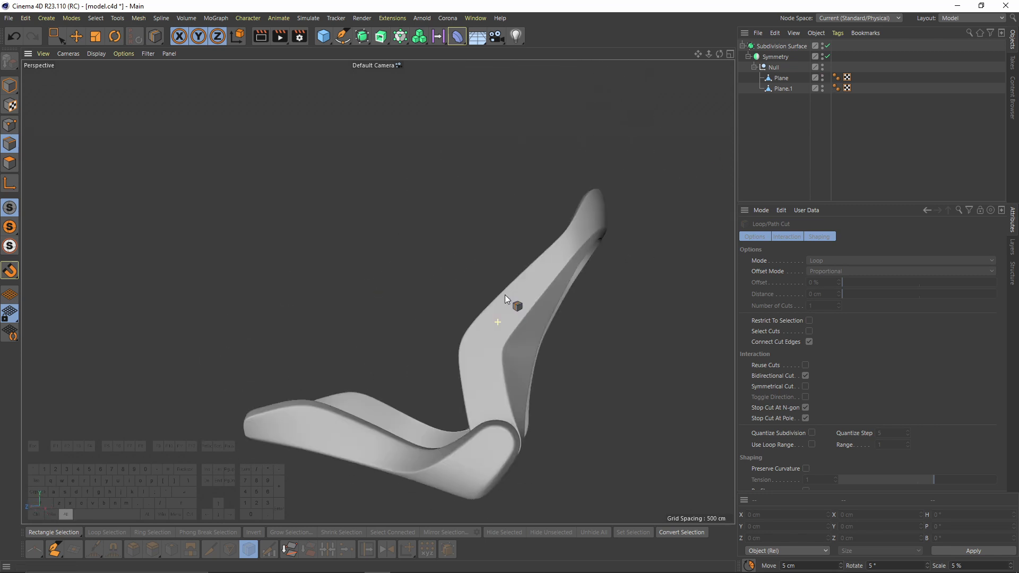
Slide the short ridge edges at the backrest's bend on Plane.1 to refine the crease
{"action": "scroll", "coordinate": [377, 292], "scroll_direction": "up", "scroll_amount": 3}
{"action": "left_click", "coordinate": [780, 78]}
{"action": "left_click", "coordinate": [783, 88]}
{"action": "key", "text": "q"}
{"action": "scroll", "coordinate": [504, 319], "scroll_direction": "up", "scroll_amount": 4}
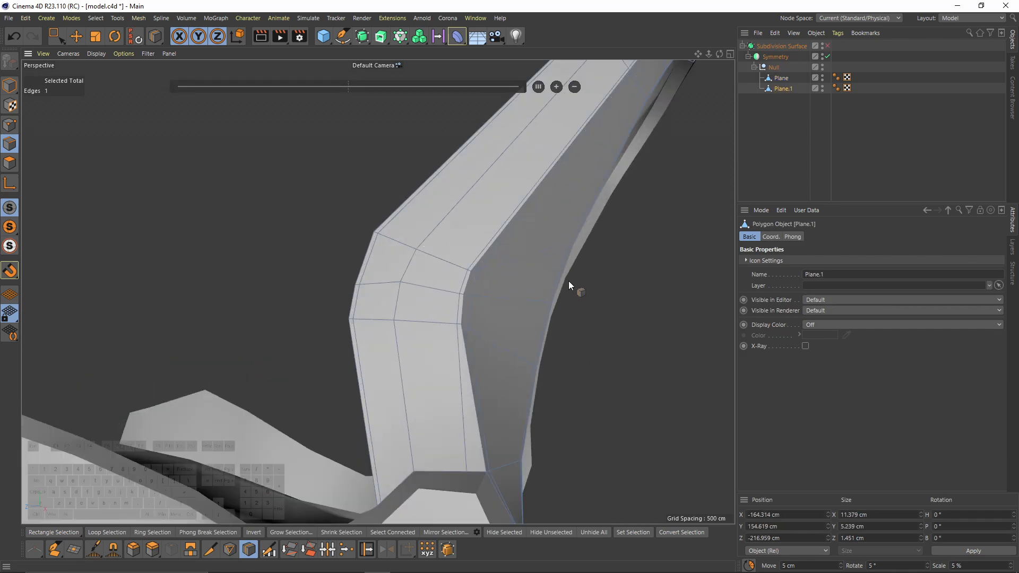
{"action": "key", "text": "m"}
{"action": "key", "text": "o"}
{"action": "scroll", "coordinate": [465, 279], "scroll_direction": "up", "scroll_amount": 2}
{"action": "left_click", "coordinate": [469, 273]}
{"action": "left_click", "coordinate": [475, 267], "text": "shift"}
{"action": "left_click", "coordinate": [457, 338], "text": "shift"}
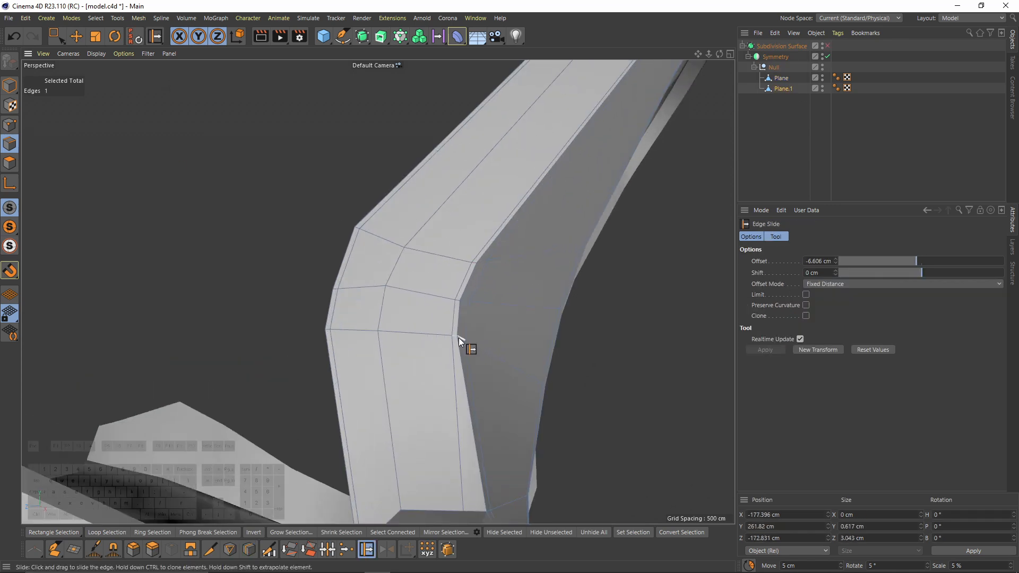
{"action": "left_click_drag", "start_coordinate": [459, 338], "coordinate": [474, 335]}
Turn the subdivision smoothing back on with nothing selected and save the project
{"action": "scroll", "coordinate": [485, 278], "scroll_direction": "down", "scroll_amount": 6}
{"action": "key", "text": "q"}
{"action": "key", "text": "ctrl+shift+a"}
{"action": "left_click_drag", "start_coordinate": [462, 276], "coordinate": [469, 251], "text": "alt"}
{"action": "key", "text": "ctrl+s"}
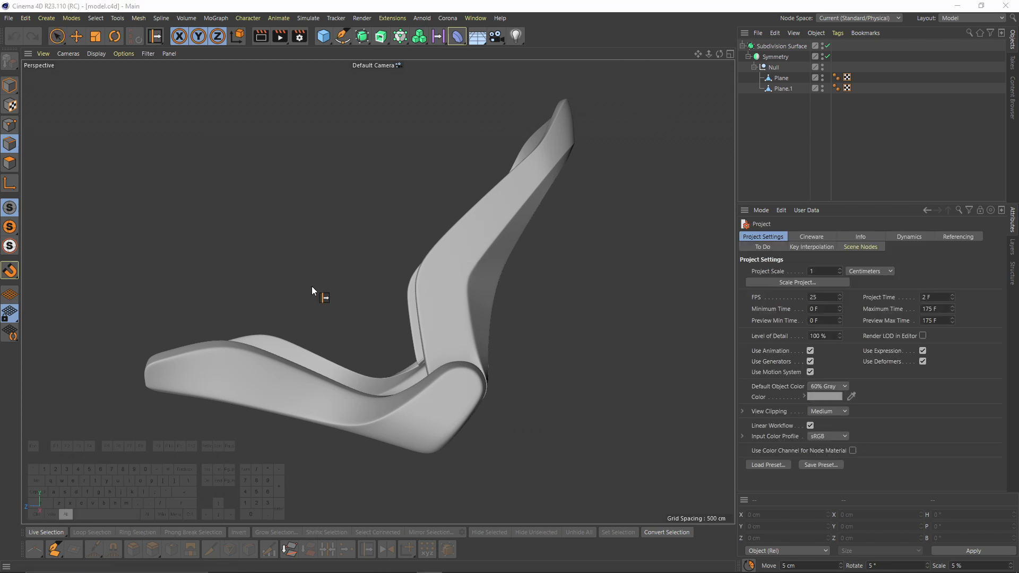
Select the seat's inner surface and side-wall polygons on Plane and split them into a separate object
{"action": "left_click_drag", "start_coordinate": [311, 285], "coordinate": [510, 297], "text": "alt"}
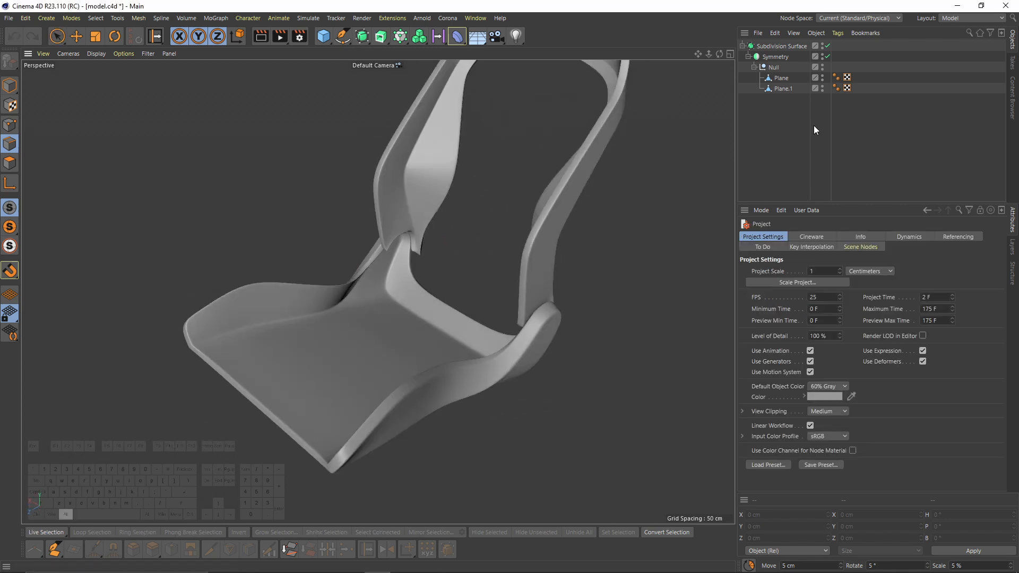
{"action": "left_click", "coordinate": [796, 78]}
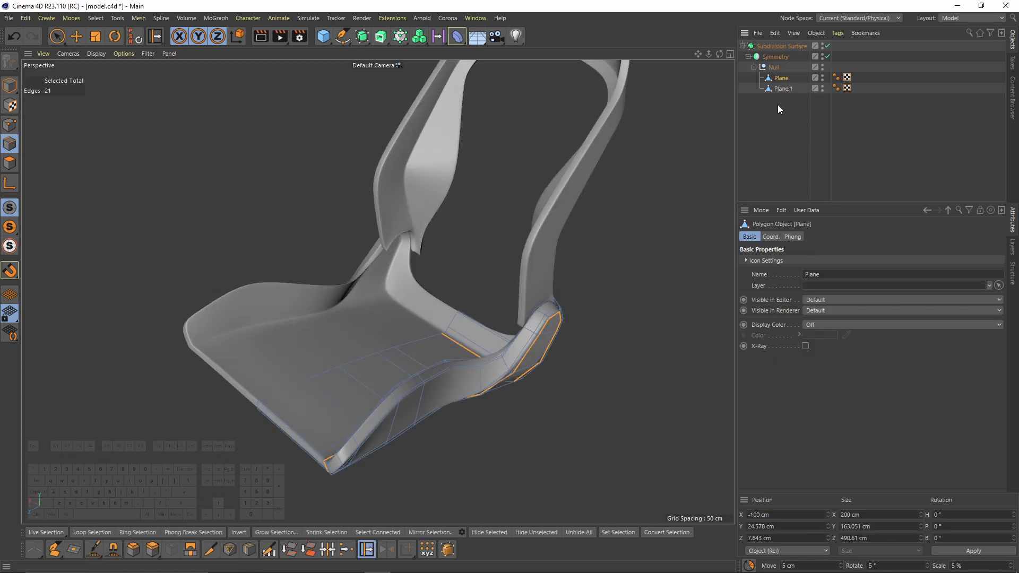
{"action": "key", "text": "q"}
{"action": "left_click_drag", "start_coordinate": [507, 257], "coordinate": [619, 257], "text": "alt"}
{"action": "key", "text": "Return"}
{"action": "key", "text": "e"}
{"action": "left_click_drag", "start_coordinate": [448, 294], "coordinate": [508, 325], "text": "alt"}
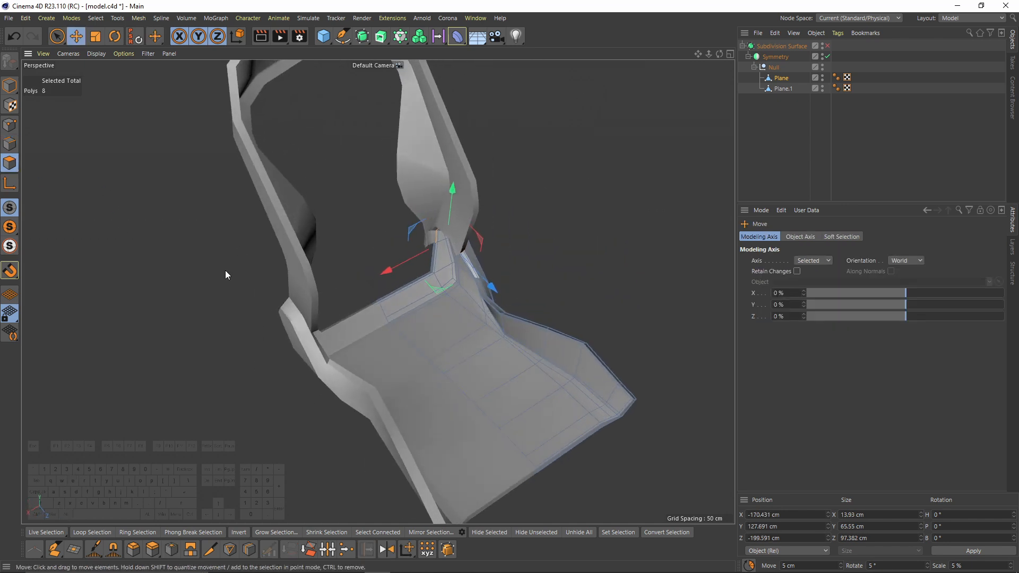
{"action": "mouse_move", "coordinate": [503, 425]}
{"action": "left_mouse_down", "text": "alt"}
{"action": "mouse_move", "coordinate": [604, 402]}
{"action": "mouse_move", "coordinate": [590, 406]}
{"action": "left_mouse_up", "text": "alt"}
{"action": "mouse_move", "coordinate": [587, 421]}
{"action": "right_mouse_down"}
{"action": "mouse_move", "coordinate": [597, 374]}
{"action": "mouse_move", "coordinate": [562, 355]}
{"action": "right_mouse_up"}
{"action": "scroll", "coordinate": [620, 386], "scroll_direction": "up", "scroll_amount": 3}
{"action": "left_click_drag", "start_coordinate": [620, 385], "coordinate": [626, 345], "text": "alt"}
{"action": "right_click_drag", "start_coordinate": [486, 239], "coordinate": [502, 298], "text": "shift"}
{"action": "right_click", "coordinate": [596, 262]}
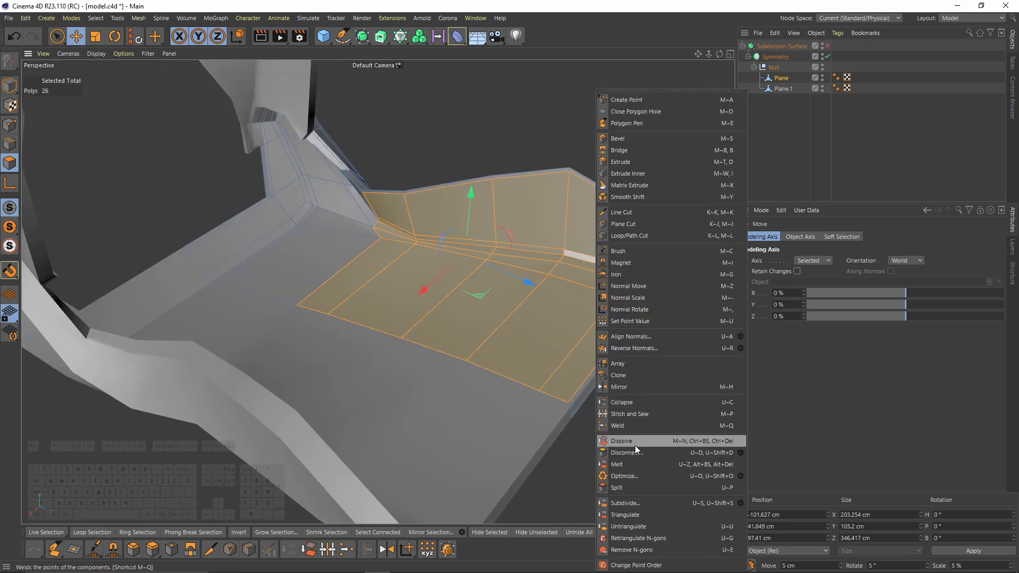
{"action": "left_click", "coordinate": [629, 483]}
{"action": "left_click_drag", "start_coordinate": [570, 323], "coordinate": [506, 317], "text": "alt"}
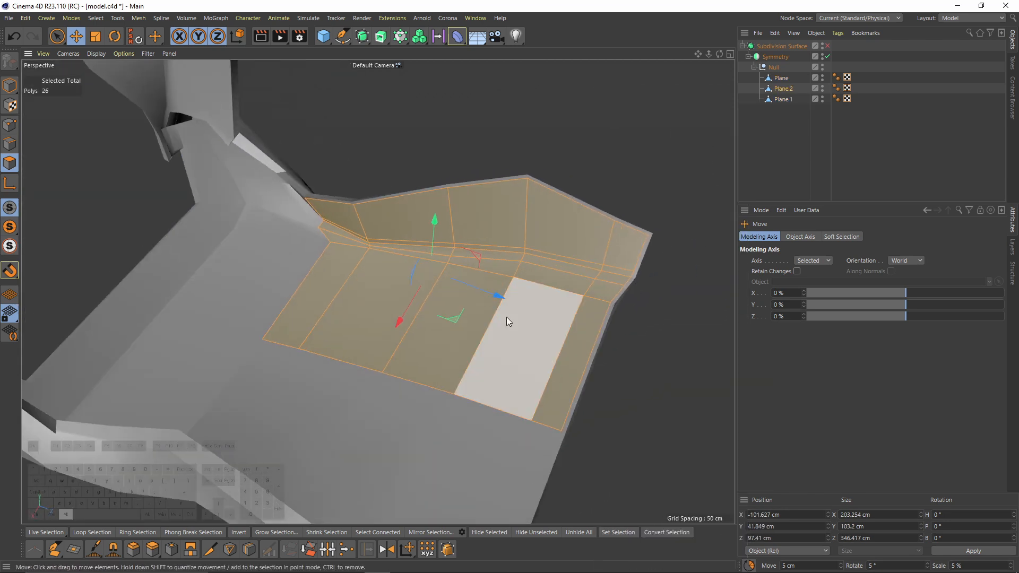
Select the two edge loops on either side of the seat-to-wall crease on Plane.2 and dissolve them
{"action": "left_click", "coordinate": [13, 143]}
{"action": "mouse_move", "coordinate": [568, 285]}
{"action": "left_mouse_down", "text": "alt"}
{"action": "mouse_move", "coordinate": [577, 255]}
{"action": "mouse_move", "coordinate": [584, 281]}
{"action": "left_mouse_up", "text": "alt"}
{"action": "double_click", "coordinate": [577, 254]}
{"action": "double_click", "coordinate": [572, 275], "text": "shift"}
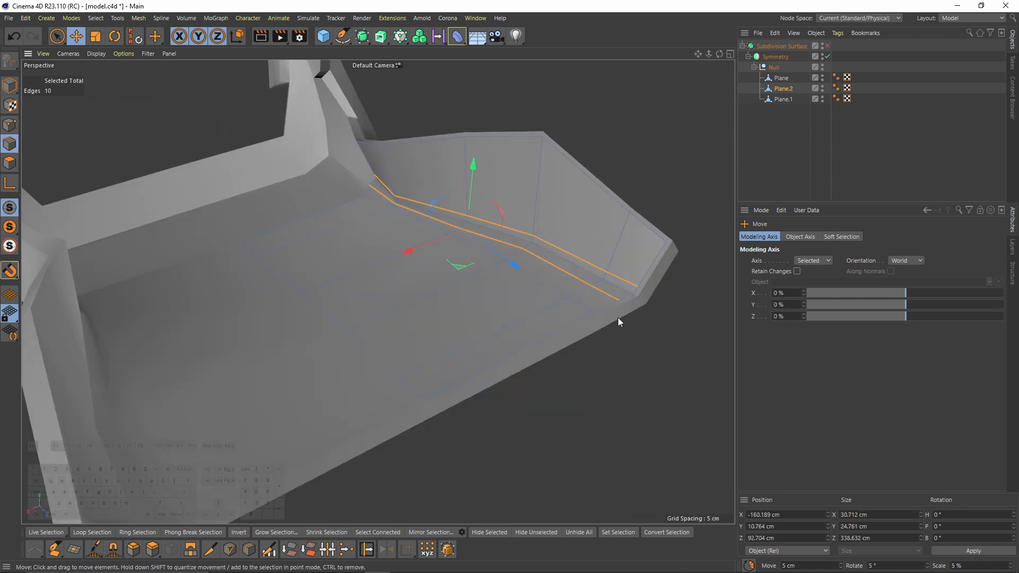
{"action": "right_click", "coordinate": [618, 317]}
{"action": "left_click", "coordinate": [656, 480]}
Select the remaining edge loop beside the crease on Plane.2 and move it toward the seat's centre
{"action": "left_click_drag", "start_coordinate": [530, 289], "coordinate": [471, 255], "text": "alt"}
{"action": "left_click", "coordinate": [455, 241]}
{"action": "double_click", "coordinate": [456, 313]}
{"action": "left_click_drag", "start_coordinate": [514, 286], "coordinate": [422, 292]}
{"action": "left_click_drag", "start_coordinate": [422, 291], "coordinate": [492, 258], "text": "alt"}
{"action": "middle_click", "coordinate": [496, 259]}
{"action": "middle_click", "coordinate": [368, 144]}
Lower the point at the rear end of the side wall on Plane.2
{"action": "left_click_drag", "start_coordinate": [412, 239], "coordinate": [338, 299], "text": "alt"}
{"action": "left_click", "coordinate": [373, 280]}
{"action": "left_click_drag", "start_coordinate": [338, 299], "coordinate": [499, 213], "text": "alt"}
{"action": "left_click", "coordinate": [9, 125]}
{"action": "left_click", "coordinate": [227, 311]}
{"action": "left_click_drag", "start_coordinate": [228, 253], "coordinate": [243, 307]}
Select the six upper boundary edges of the side wall and extrude them upward in the side view
{"action": "left_click", "coordinate": [10, 144]}
{"action": "left_click", "coordinate": [406, 308], "text": "shift"}
{"action": "left_click", "coordinate": [466, 294], "text": "shift"}
{"action": "left_click", "coordinate": [581, 269], "text": "shift"}
{"action": "middle_click_drag", "start_coordinate": [608, 273], "coordinate": [421, 265], "text": "alt"}
{"action": "left_click", "coordinate": [528, 287], "text": "shift"}
{"action": "left_click", "coordinate": [566, 291], "text": "shift"}
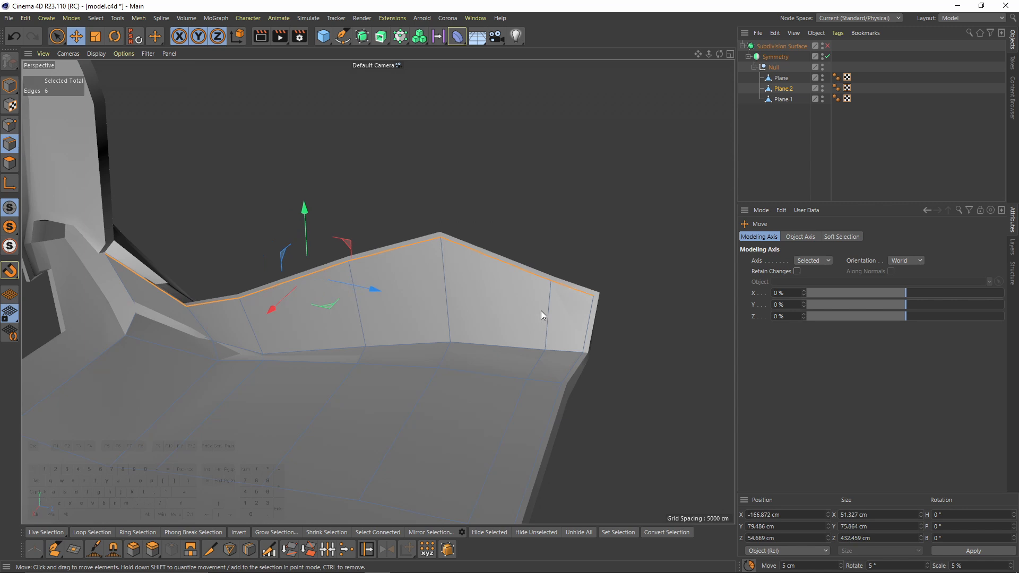
{"action": "left_click_drag", "start_coordinate": [540, 310], "coordinate": [364, 314], "text": "alt"}
{"action": "middle_click", "coordinate": [353, 341]}
{"action": "middle_click", "coordinate": [351, 337]}
{"action": "right_click_drag", "start_coordinate": [343, 298], "coordinate": [370, 218], "text": "alt"}
{"action": "left_click_drag", "start_coordinate": [359, 229], "coordinate": [366, 202]}
Raise the rear points of the extruded upper contour to follow the seat cushion outline in the sketch
{"action": "left_click", "coordinate": [9, 126]}
{"action": "key", "text": "space"}
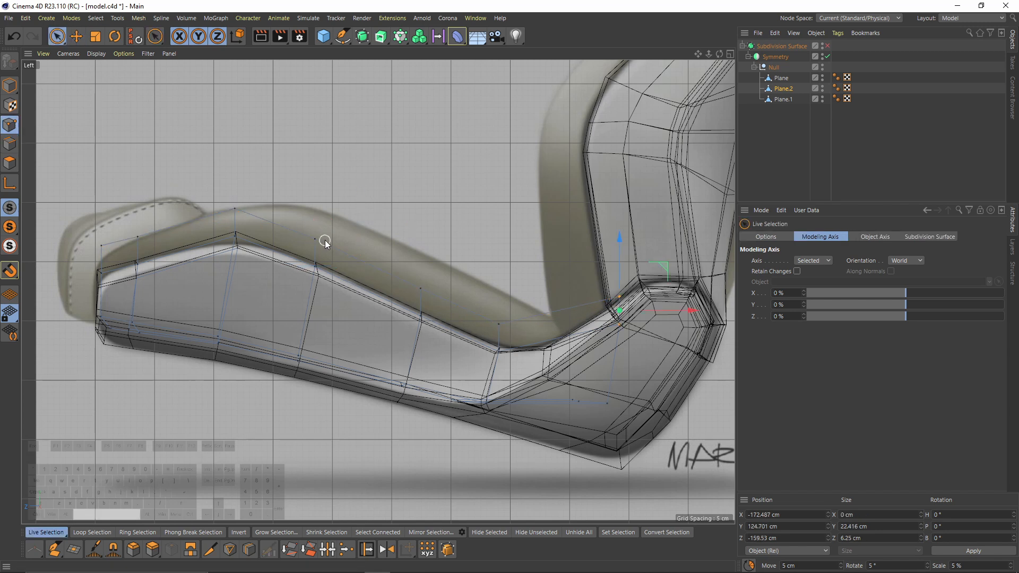
{"action": "left_click", "coordinate": [359, 201]}
{"action": "key", "text": "ctrl+z"}
{"action": "left_click_drag", "start_coordinate": [361, 192], "coordinate": [359, 157]}
{"action": "left_click_drag", "start_coordinate": [408, 261], "coordinate": [437, 300]}
{"action": "left_click_drag", "start_coordinate": [462, 242], "coordinate": [473, 204]}
{"action": "left_click_drag", "start_coordinate": [485, 307], "coordinate": [513, 335]}
{"action": "left_click_drag", "start_coordinate": [542, 277], "coordinate": [552, 245]}
{"action": "left_click_drag", "start_coordinate": [605, 281], "coordinate": [632, 338]}
{"action": "left_click_drag", "start_coordinate": [664, 267], "coordinate": [657, 313]}
Raise the peak and front points of the upper contour to match the front of the sketched cushion
{"action": "left_click_drag", "start_coordinate": [220, 193], "coordinate": [247, 221]}
{"action": "left_click_drag", "start_coordinate": [277, 165], "coordinate": [272, 162]}
{"action": "left_click_drag", "start_coordinate": [125, 222], "coordinate": [151, 249]}
{"action": "left_click_drag", "start_coordinate": [183, 192], "coordinate": [179, 191]}
{"action": "left_click_drag", "start_coordinate": [88, 228], "coordinate": [118, 340]}
{"action": "left_click_drag", "start_coordinate": [146, 246], "coordinate": [141, 245]}
Extrude the cushion's upper contour edges inward toward the seat centre in the perspective view
{"action": "key", "text": "F1"}
{"action": "left_click_drag", "start_coordinate": [563, 303], "coordinate": [451, 297], "text": "alt"}
{"action": "left_click", "coordinate": [10, 143]}
{"action": "key", "text": "e"}
{"action": "left_click_drag", "start_coordinate": [582, 199], "coordinate": [519, 239], "text": "alt"}
{"action": "key", "text": "t"}
{"action": "key", "text": "e"}
{"action": "left_click_drag", "start_coordinate": [530, 280], "coordinate": [577, 259], "text": "alt"}
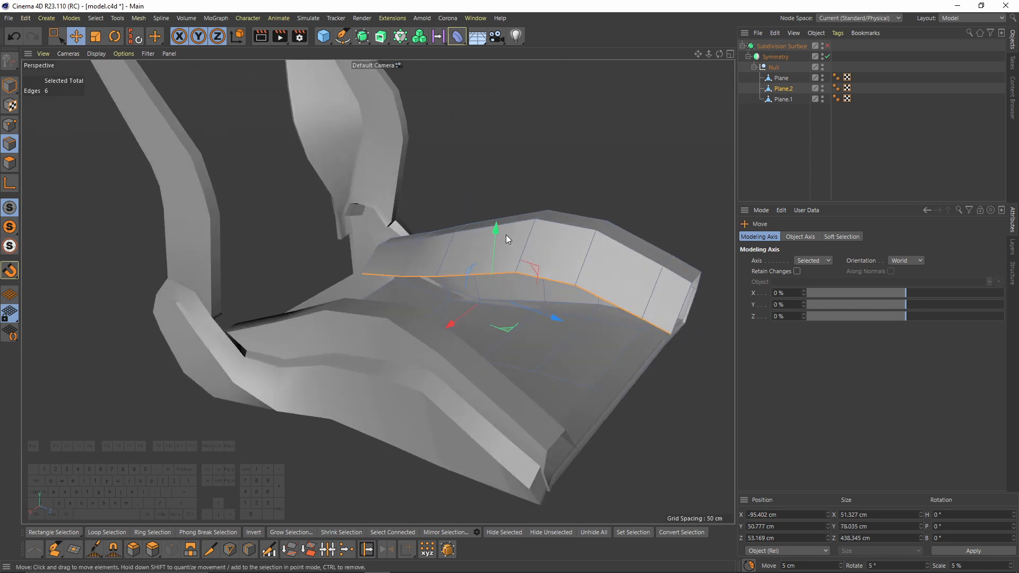
{"action": "left_click_drag", "start_coordinate": [485, 240], "coordinate": [394, 277], "text": "alt"}
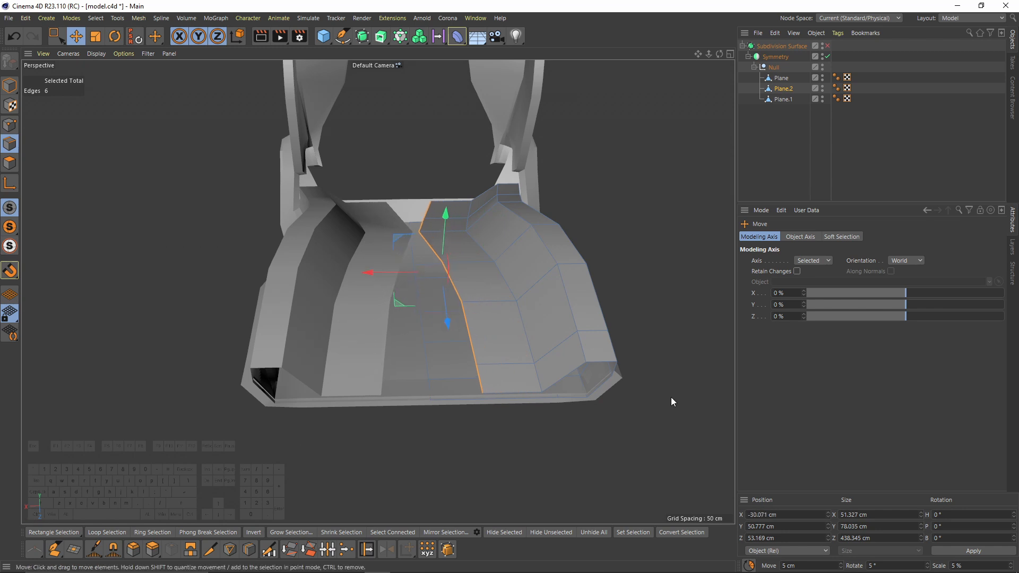
Set the selected edges' X position and X size to 0 cm so they lie flat on the symmetry plane
{"action": "left_click", "coordinate": [786, 514]}
{"action": "type", "text": "0"}
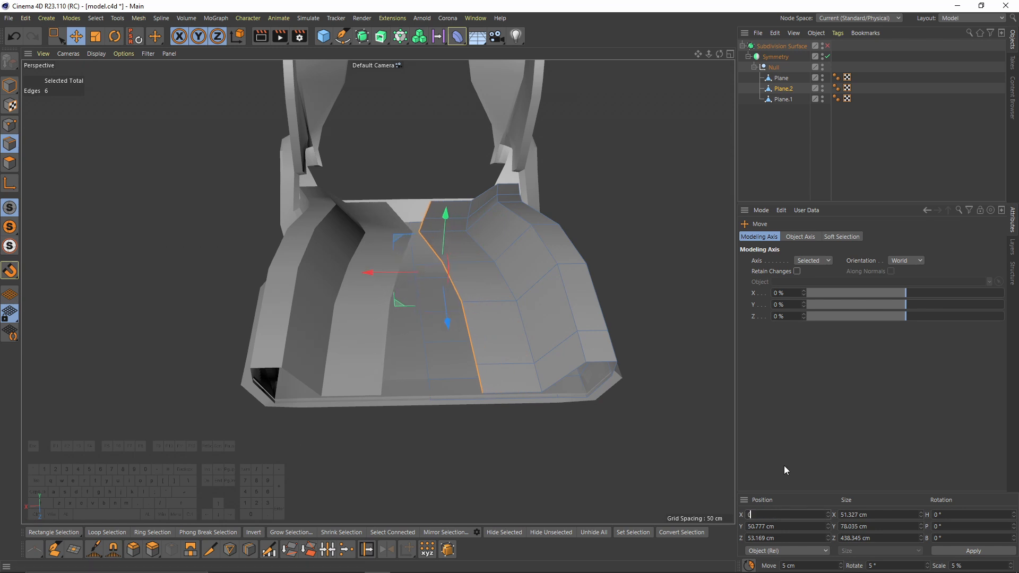
{"action": "left_click", "coordinate": [878, 514]}
{"action": "type", "text": "0"}
{"action": "key", "text": "Return"}
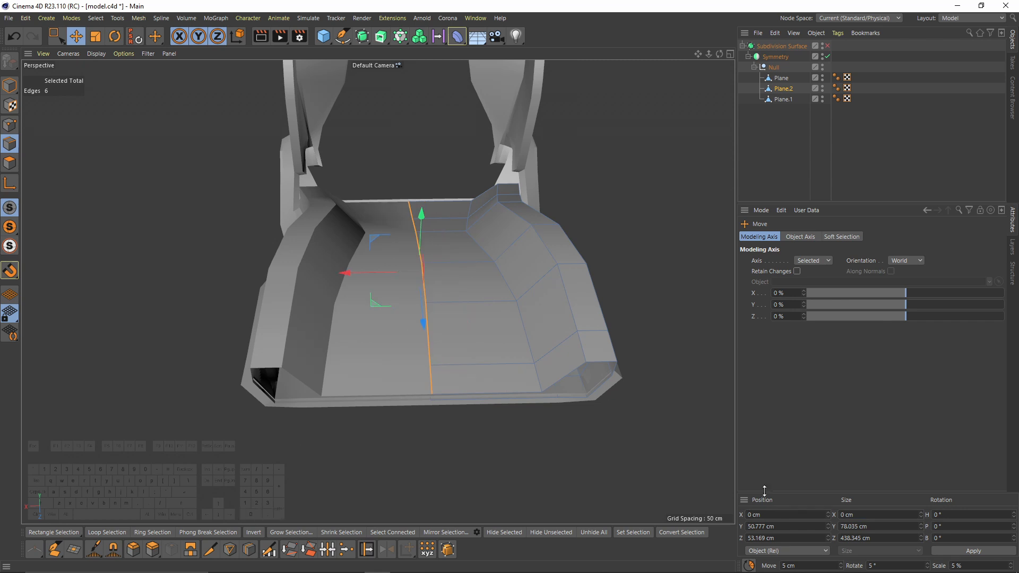
Select the front polygon beside the cushion's centre line and raise it by about 20 cm
{"action": "scroll", "coordinate": [465, 345], "scroll_direction": "up", "scroll_amount": 5}
{"action": "left_click_drag", "start_coordinate": [465, 342], "coordinate": [552, 234], "text": "alt"}
{"action": "key", "text": "Return"}
{"action": "left_click", "coordinate": [577, 301]}
{"action": "left_click_drag", "start_coordinate": [573, 297], "coordinate": [569, 189], "text": "alt"}
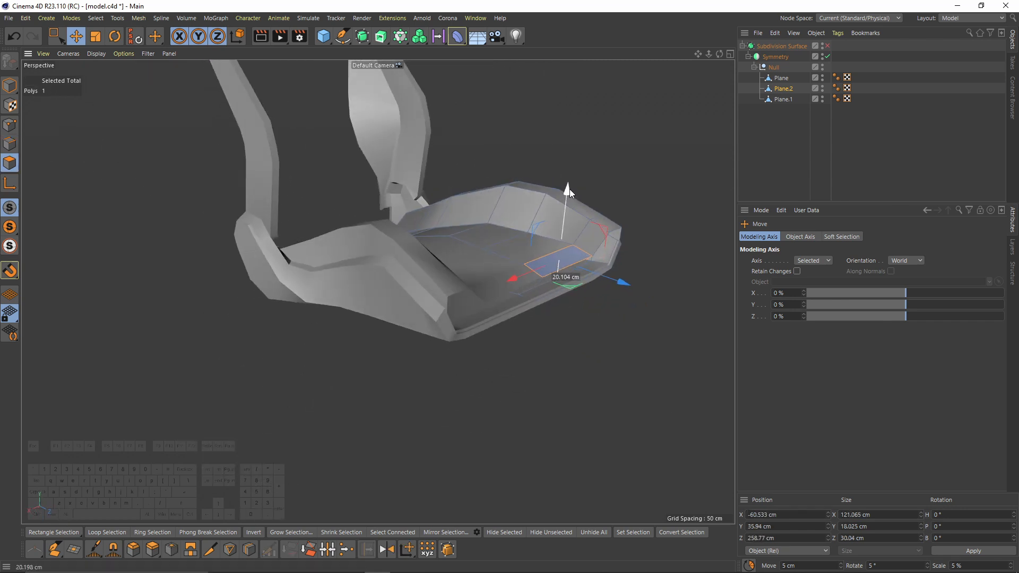
Raise the front edge and a rear cross edge of the cushion's upper surface
{"action": "left_click", "coordinate": [9, 144]}
{"action": "left_click", "coordinate": [587, 261]}
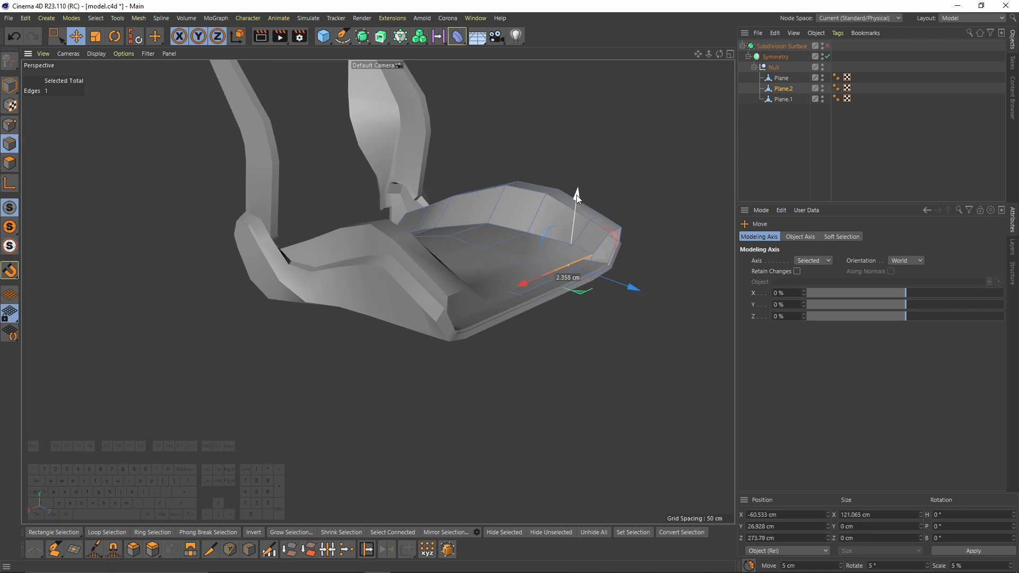
{"action": "left_click_drag", "start_coordinate": [527, 221], "coordinate": [502, 219], "text": "alt"}
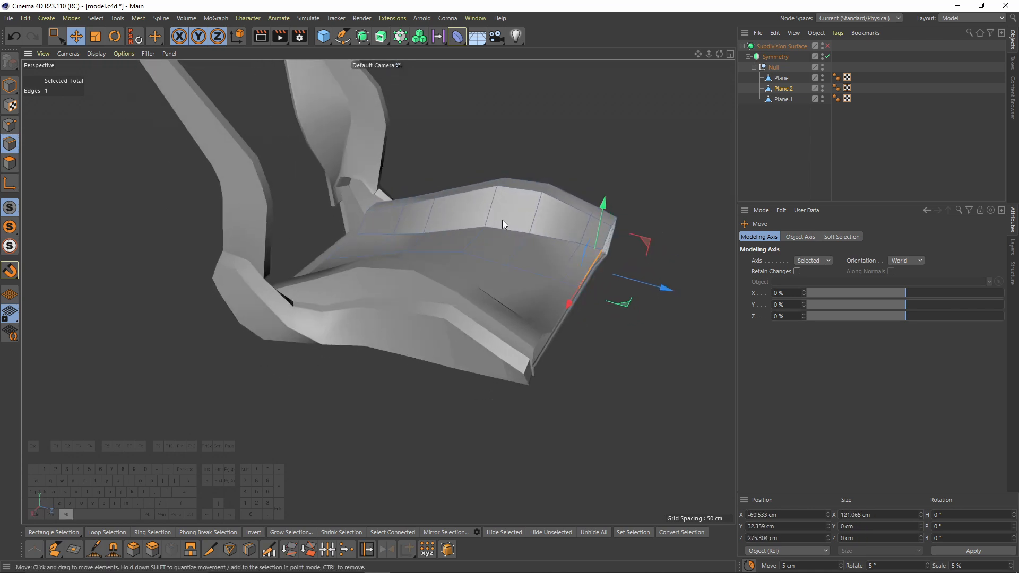
{"action": "left_click", "coordinate": [408, 247]}
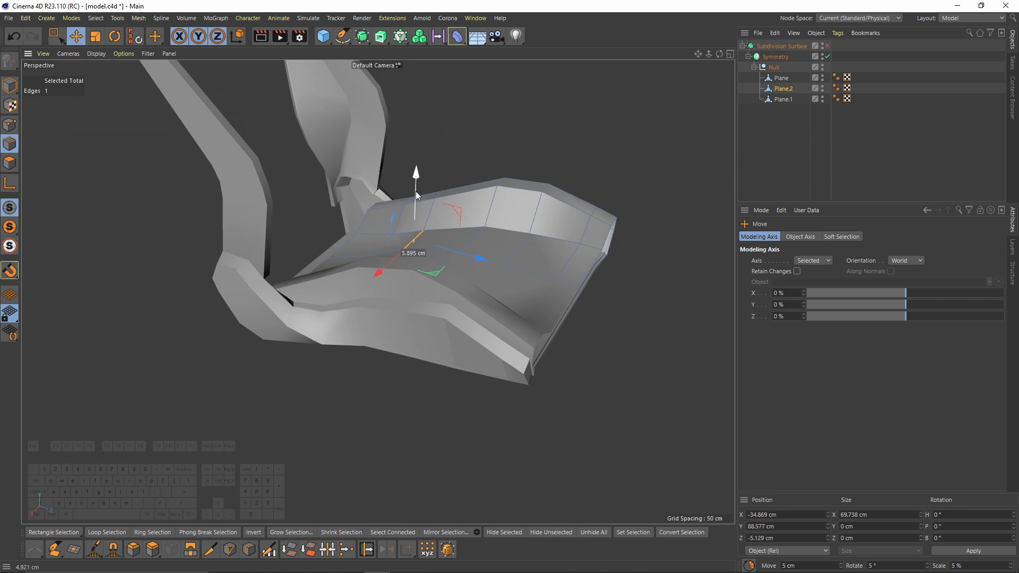
{"action": "left_click_drag", "start_coordinate": [412, 241], "coordinate": [450, 217], "text": "alt"}
Select the lengthwise edge path along the inner foot of the cushion's side bolster and scale it
{"action": "left_click", "coordinate": [396, 234]}
{"action": "left_click_drag", "start_coordinate": [386, 190], "coordinate": [433, 245], "text": "alt"}
{"action": "left_click_drag", "start_coordinate": [453, 194], "coordinate": [492, 194], "text": "alt"}
{"action": "left_click", "coordinate": [372, 212]}
{"action": "left_click", "coordinate": [499, 361], "text": "ctrl+shift"}
{"action": "left_click_drag", "start_coordinate": [499, 361], "coordinate": [498, 284], "text": "alt"}
{"action": "key", "text": "t"}
{"action": "mouse_move", "coordinate": [406, 229]}
{"action": "left_mouse_down"}
{"action": "mouse_move", "coordinate": [438, 231]}
{"action": "mouse_move", "coordinate": [427, 233]}
{"action": "left_mouse_up"}
{"action": "key", "text": "e"}
Shift individual edges and points of the inner bolster line along X to even out its curve
{"action": "left_click", "coordinate": [490, 362]}
{"action": "left_click_drag", "start_coordinate": [431, 360], "coordinate": [441, 360]}
{"action": "left_click", "coordinate": [10, 125]}
{"action": "left_click", "coordinate": [499, 373]}
{"action": "left_click_drag", "start_coordinate": [502, 365], "coordinate": [501, 351], "text": "alt"}
{"action": "left_click_drag", "start_coordinate": [436, 372], "coordinate": [445, 372]}
{"action": "left_click_drag", "start_coordinate": [505, 280], "coordinate": [501, 345], "text": "alt"}
{"action": "left_click", "coordinate": [480, 278]}
{"action": "left_click_drag", "start_coordinate": [438, 280], "coordinate": [446, 282]}
{"action": "left_click", "coordinate": [465, 173]}
{"action": "left_click_drag", "start_coordinate": [393, 175], "coordinate": [397, 176]}
Reposition the lower front edge and front corner points of Plane.2 to fit the frame's front rim
{"action": "right_click_drag", "start_coordinate": [468, 174], "coordinate": [425, 220], "text": "alt"}
{"action": "left_click_drag", "start_coordinate": [378, 292], "coordinate": [545, 248], "text": "alt"}
{"action": "left_click_drag", "start_coordinate": [482, 225], "coordinate": [463, 216], "text": "alt"}
{"action": "right_click_drag", "start_coordinate": [480, 234], "coordinate": [508, 246], "text": "alt"}
{"action": "left_click_drag", "start_coordinate": [508, 246], "coordinate": [504, 231], "text": "alt"}
{"action": "left_click", "coordinate": [10, 144]}
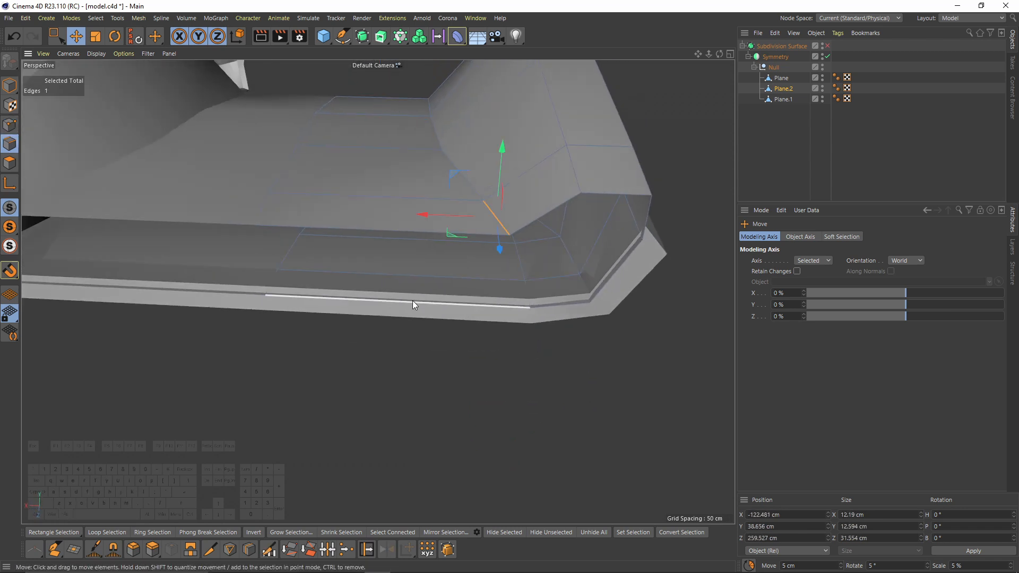
{"action": "left_click", "coordinate": [413, 300]}
{"action": "left_click_drag", "start_coordinate": [413, 300], "coordinate": [409, 260], "text": "alt"}
{"action": "left_click", "coordinate": [10, 126]}
{"action": "left_click", "coordinate": [601, 286]}
{"action": "mouse_move", "coordinate": [594, 234]}
{"action": "left_mouse_down", "text": "alt"}
{"action": "mouse_move", "coordinate": [587, 244]}
{"action": "mouse_move", "coordinate": [603, 237]}
{"action": "left_mouse_up", "text": "alt"}
{"action": "left_click", "coordinate": [666, 211]}
{"action": "left_click_drag", "start_coordinate": [611, 207], "coordinate": [618, 207]}
{"action": "left_click_drag", "start_coordinate": [610, 212], "coordinate": [536, 276], "text": "alt"}
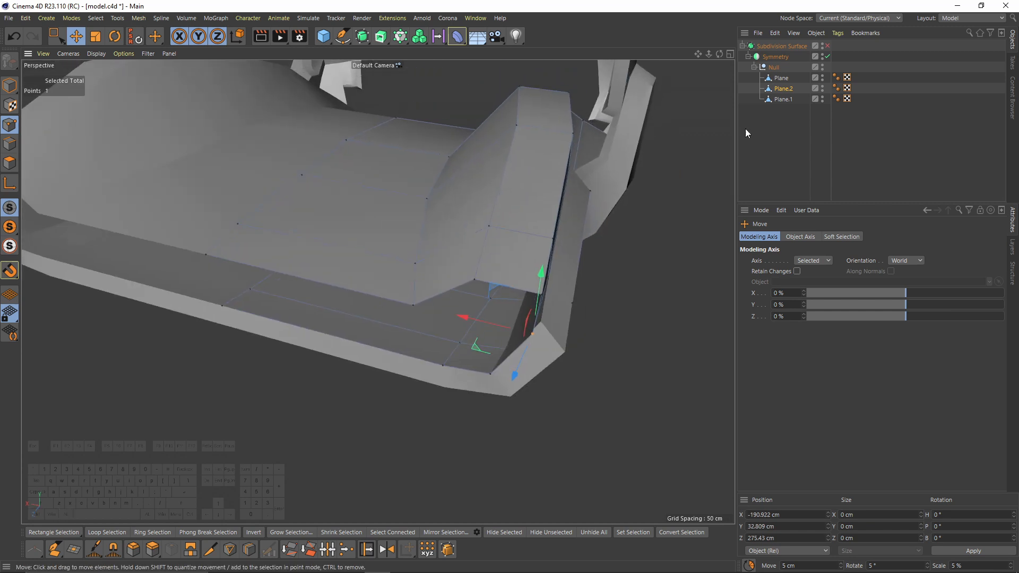
Turn off the Symmetry object and isolate Plane.2 with Viewport Solo Single
{"action": "left_click", "coordinate": [827, 56]}
{"action": "left_click", "coordinate": [10, 226]}
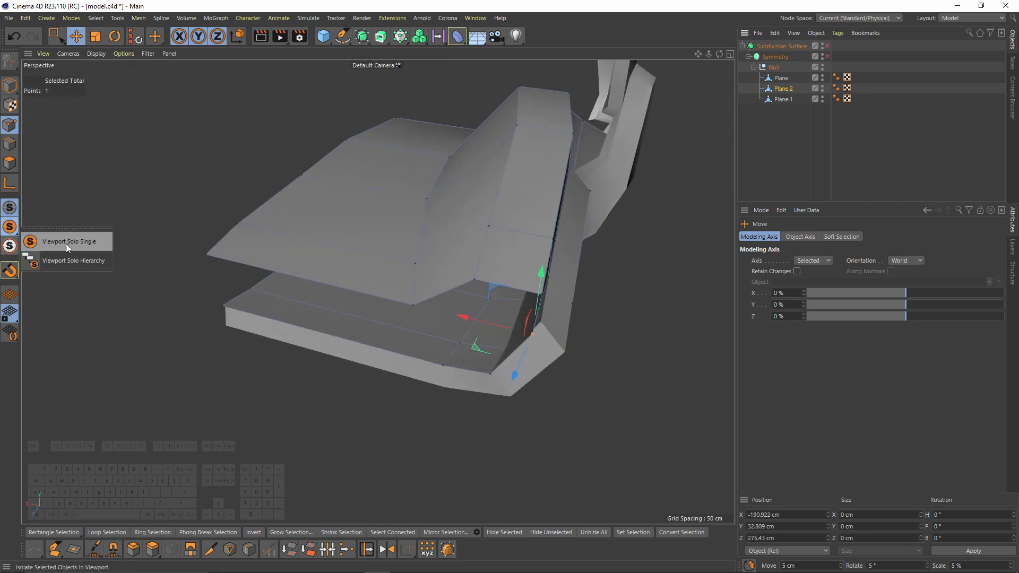
{"action": "left_click", "coordinate": [82, 243]}
Select the unwanted polygon at the lower front corner of Plane.2 and delete it
{"action": "left_click_drag", "start_coordinate": [416, 239], "coordinate": [412, 260], "text": "alt"}
{"action": "left_click", "coordinate": [10, 163]}
{"action": "left_click", "coordinate": [498, 336]}
{"action": "left_click_drag", "start_coordinate": [499, 336], "coordinate": [529, 282], "text": "alt"}
{"action": "key", "text": "Delete"}
Bridge the lower front edge of Plane.2 to the front edge of the cushion's upper surface
{"action": "left_click_drag", "start_coordinate": [454, 225], "coordinate": [518, 231], "text": "alt"}
{"action": "left_click", "coordinate": [9, 144]}
{"action": "left_click", "coordinate": [329, 277]}
{"action": "left_click_drag", "start_coordinate": [345, 157], "coordinate": [355, 170], "text": "alt"}
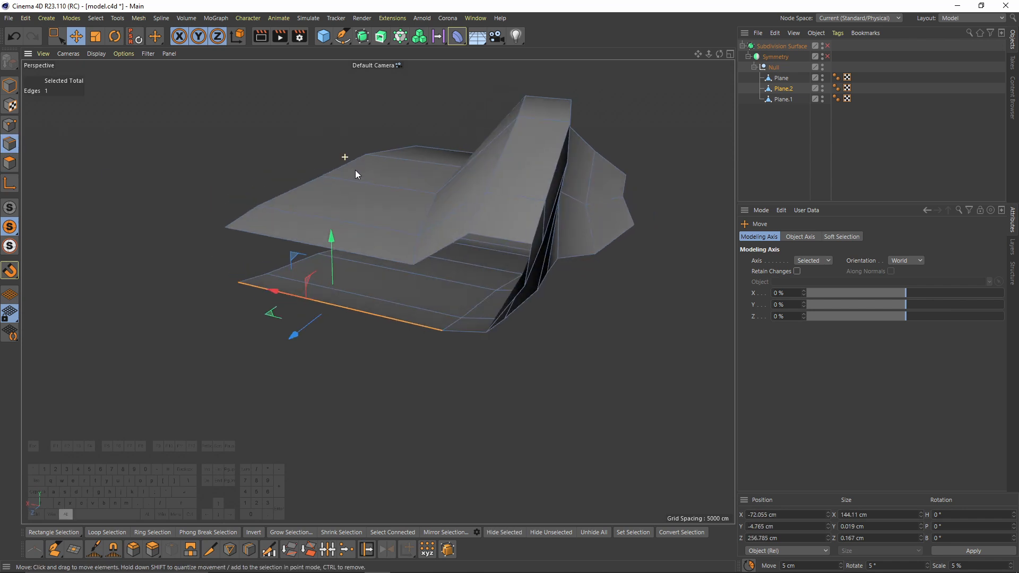
{"action": "right_click", "coordinate": [456, 201]}
{"action": "left_click", "coordinate": [446, 247]}
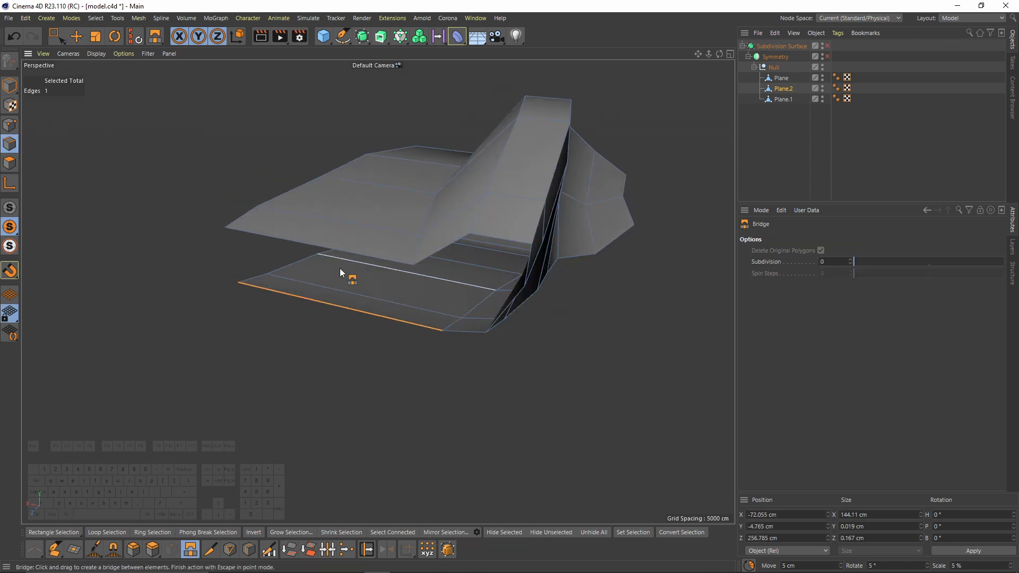
{"action": "left_click_drag", "start_coordinate": [352, 274], "coordinate": [352, 312]}
Close the open hole at the cushion's front side with Close Polygon Hole
{"action": "left_click_drag", "start_coordinate": [398, 277], "coordinate": [434, 227], "text": "alt"}
{"action": "right_click", "coordinate": [434, 227]}
{"action": "left_click", "coordinate": [484, 234]}
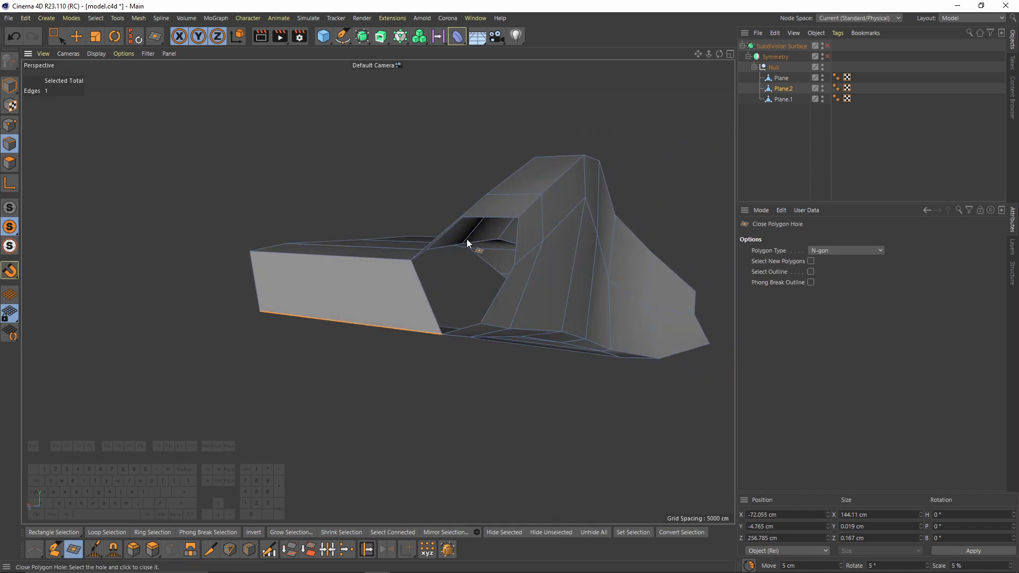
Cut the new cap polygon with Line Cut from its outer side corner to the bridged face's upper corner
{"action": "right_click", "coordinate": [568, 297]}
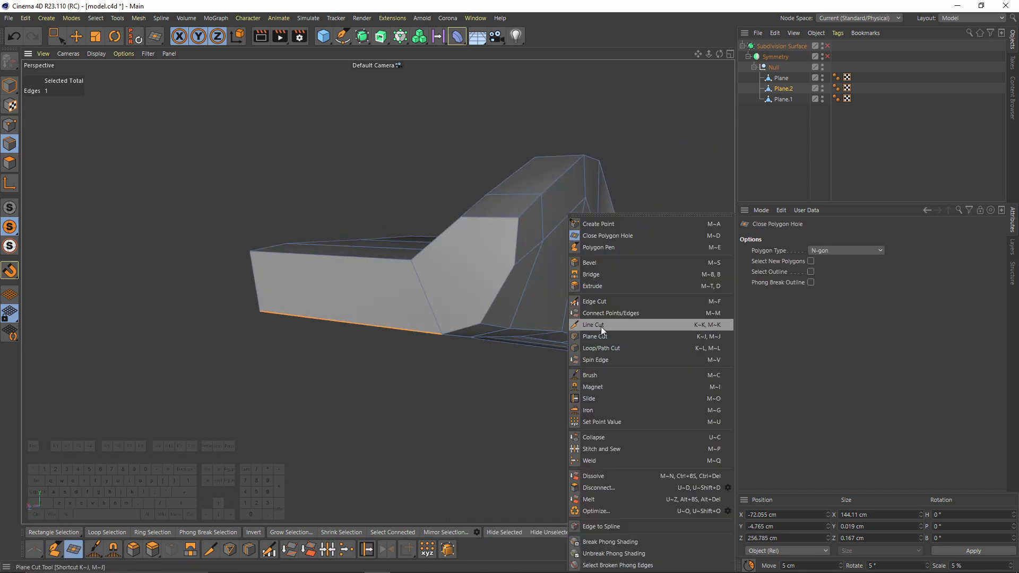
{"action": "left_click", "coordinate": [599, 324]}
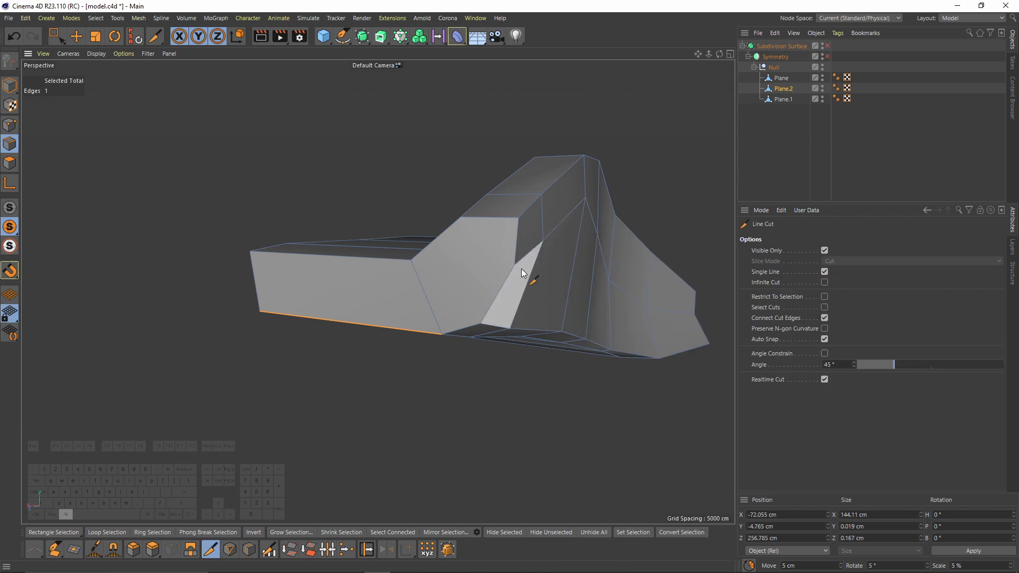
{"action": "left_click_drag", "start_coordinate": [497, 284], "coordinate": [517, 264], "text": "alt"}
{"action": "left_click", "coordinate": [515, 264]}
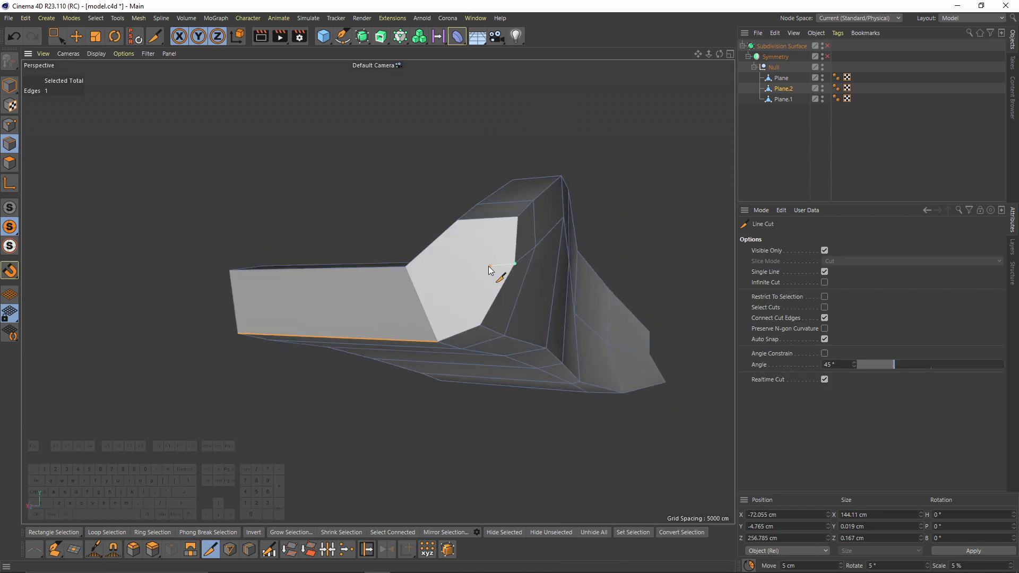
{"action": "left_click", "coordinate": [407, 269]}
{"action": "key", "text": "e"}
Select the three polygons of the cushion's front face and start Extrude Inner on them
{"action": "left_click_drag", "start_coordinate": [416, 278], "coordinate": [478, 281], "text": "alt"}
{"action": "left_click", "coordinate": [10, 163]}
{"action": "left_click", "coordinate": [412, 300]}
{"action": "left_click", "coordinate": [451, 292], "text": "shift"}
{"action": "left_click", "coordinate": [476, 250], "text": "shift"}
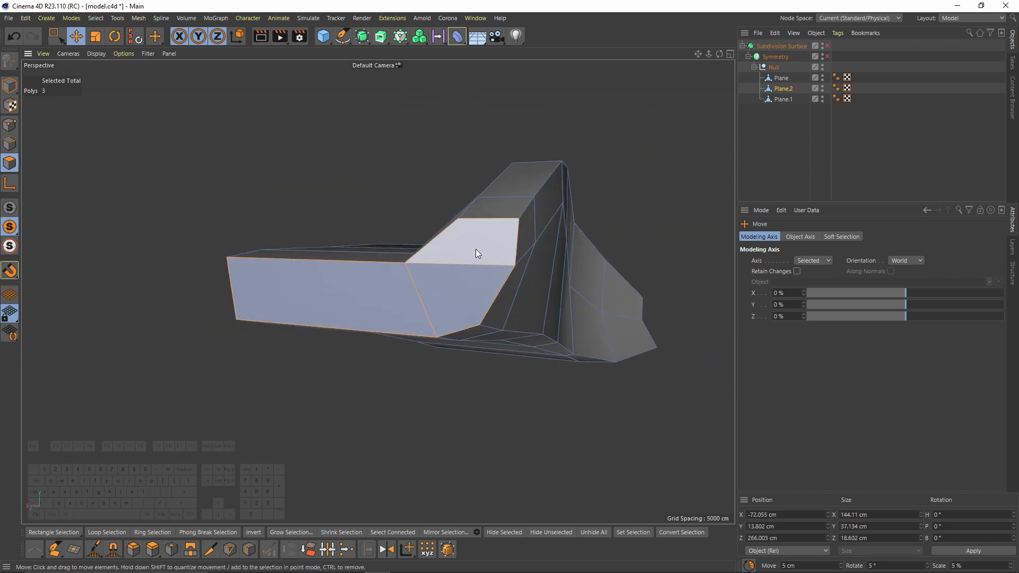
{"action": "left_click_drag", "start_coordinate": [542, 292], "coordinate": [529, 332], "text": "alt"}
{"action": "right_click", "coordinate": [581, 297]}
{"action": "left_click", "coordinate": [614, 174]}
{"action": "left_click_drag", "start_coordinate": [509, 266], "coordinate": [517, 308], "text": "alt"}
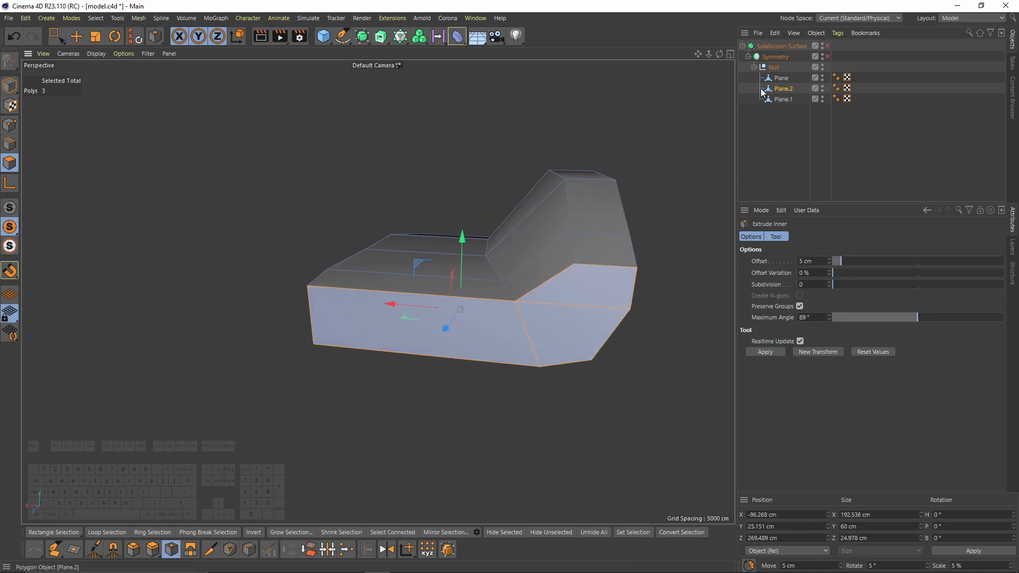
{"action": "left_click", "coordinate": [828, 56]}
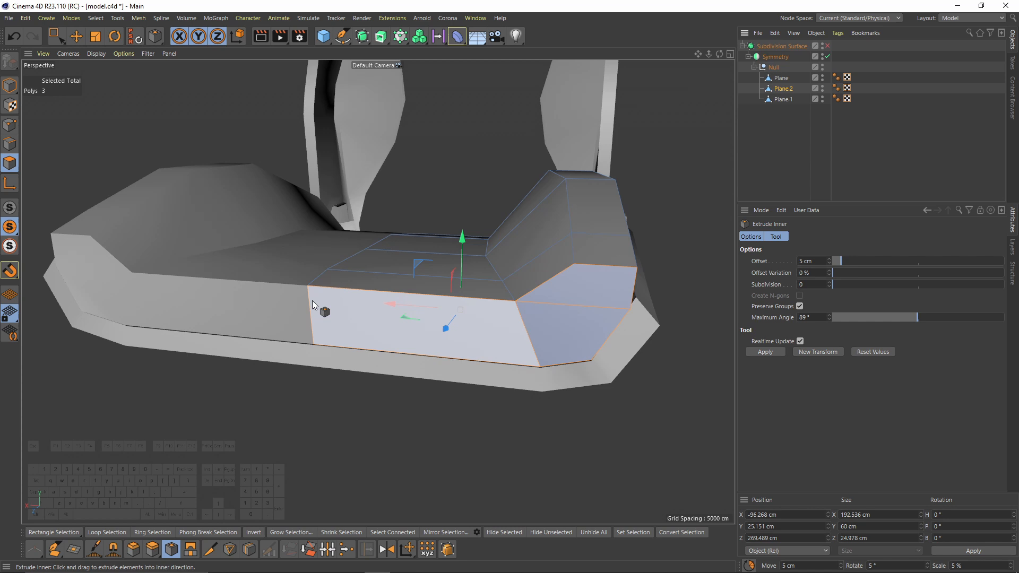
{"action": "scroll", "coordinate": [502, 396], "scroll_direction": "up", "scroll_amount": 3}
{"action": "mouse_move", "coordinate": [615, 416]}
{"action": "left_mouse_down"}
{"action": "mouse_move", "coordinate": [645, 416]}
{"action": "mouse_move", "coordinate": [614, 409]}
{"action": "left_mouse_up"}
{"action": "left_click", "coordinate": [827, 56]}
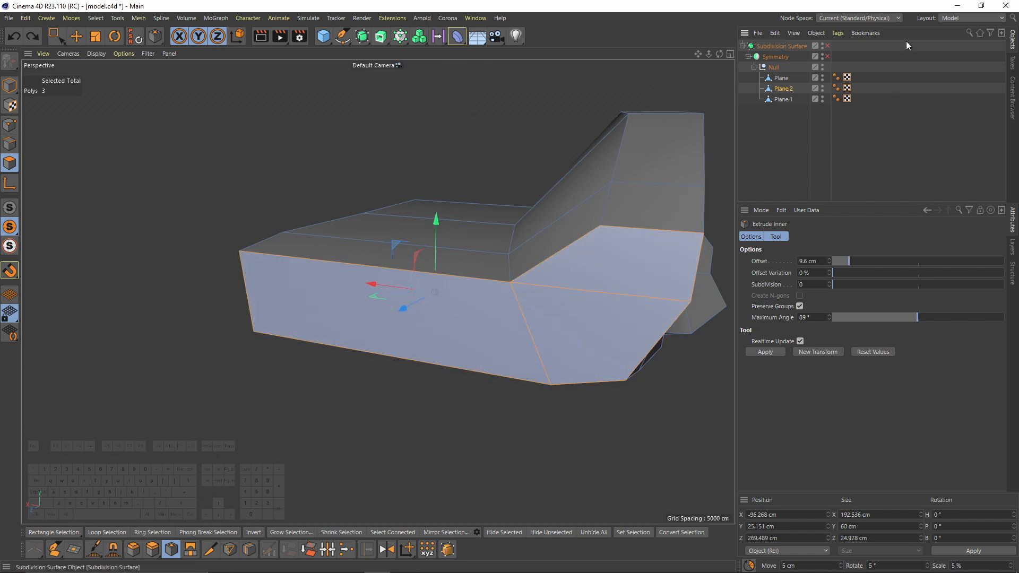
Turn the Symmetry object back on and inset the front face polygons by about 13.1 cm
{"action": "left_click", "coordinate": [827, 57]}
{"action": "left_click_drag", "start_coordinate": [673, 349], "coordinate": [697, 349]}
{"action": "left_click", "coordinate": [10, 125]}
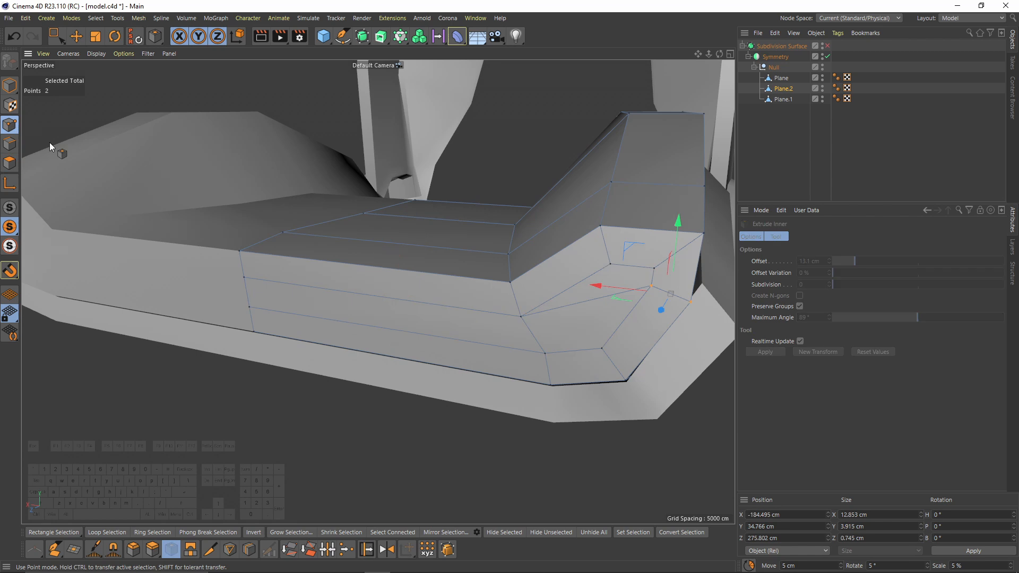
Slide the inset points at the cushion's front outer corner along their edges to reshape the inset face
{"action": "key", "text": "m"}
{"action": "key", "text": "o"}
{"action": "left_click_drag", "start_coordinate": [651, 285], "coordinate": [656, 246]}
{"action": "left_click_drag", "start_coordinate": [638, 282], "coordinate": [632, 297]}
{"action": "left_click_drag", "start_coordinate": [604, 245], "coordinate": [594, 253]}
{"action": "left_click_drag", "start_coordinate": [643, 252], "coordinate": [638, 260]}
{"action": "left_click_drag", "start_coordinate": [641, 303], "coordinate": [648, 303]}
{"action": "left_click_drag", "start_coordinate": [561, 290], "coordinate": [493, 241], "text": "alt"}
{"action": "left_click", "coordinate": [10, 163]}
{"action": "key", "text": "e"}
{"action": "left_click_drag", "start_coordinate": [345, 217], "coordinate": [371, 228], "text": "alt"}
Cut a vertical edge with Line Cut from the inset's upper inner corner down to the point on the lower edge
{"action": "left_click", "coordinate": [9, 124]}
{"action": "left_click_drag", "start_coordinate": [489, 339], "coordinate": [554, 343], "text": "alt"}
{"action": "left_click", "coordinate": [495, 307]}
{"action": "left_click_drag", "start_coordinate": [377, 292], "coordinate": [487, 301], "text": "alt"}
{"action": "key", "text": "k"}
{"action": "key", "text": "k"}
{"action": "left_click", "coordinate": [487, 250]}
{"action": "left_click", "coordinate": [491, 322]}
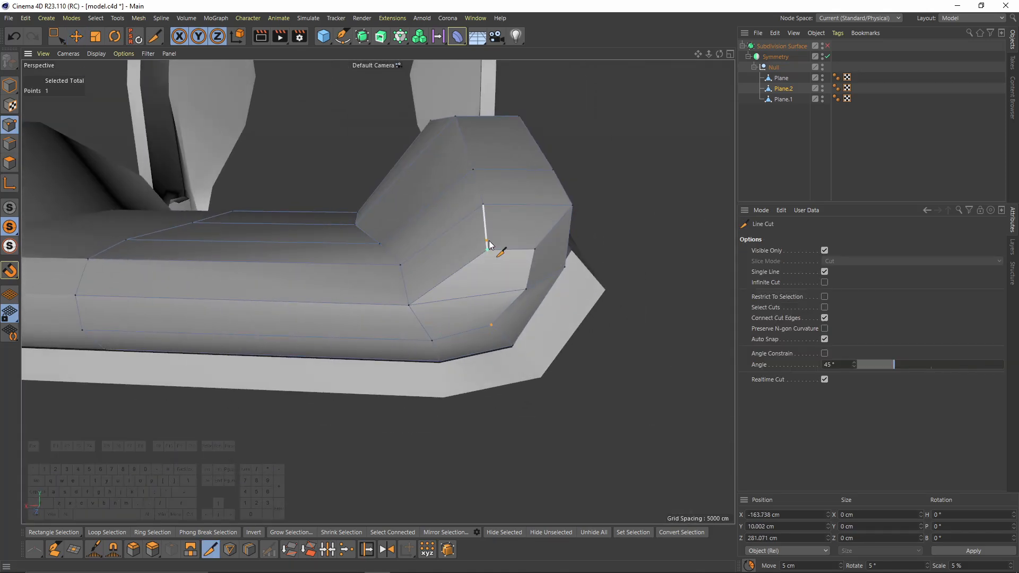
{"action": "left_click_drag", "start_coordinate": [489, 205], "coordinate": [508, 236], "text": "alt"}
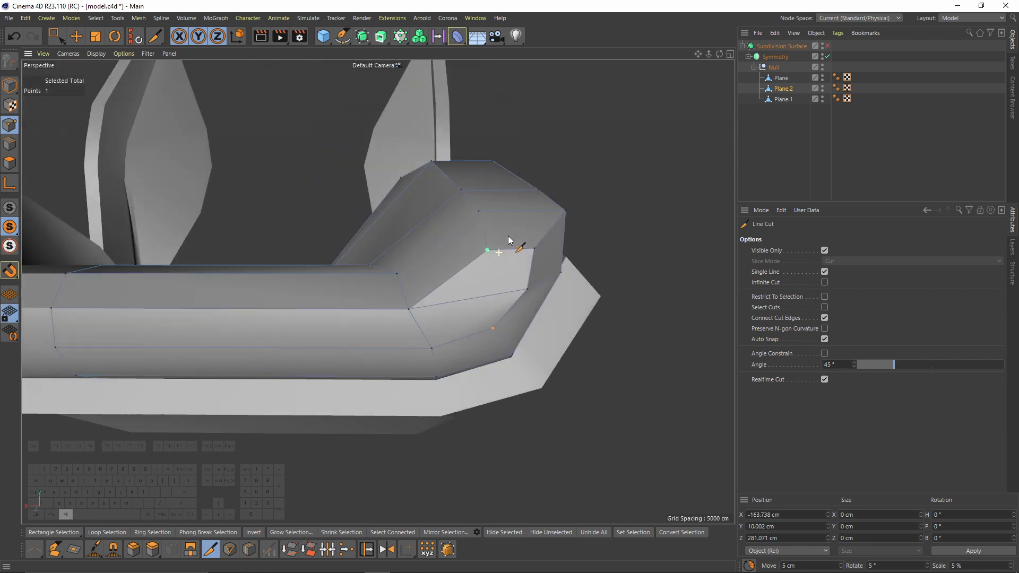
{"action": "left_click", "coordinate": [491, 324]}
Remove the diagonal edge between the front face's inner corner and the new cut's lower point
{"action": "key", "text": "m"}
{"action": "key", "text": "o"}
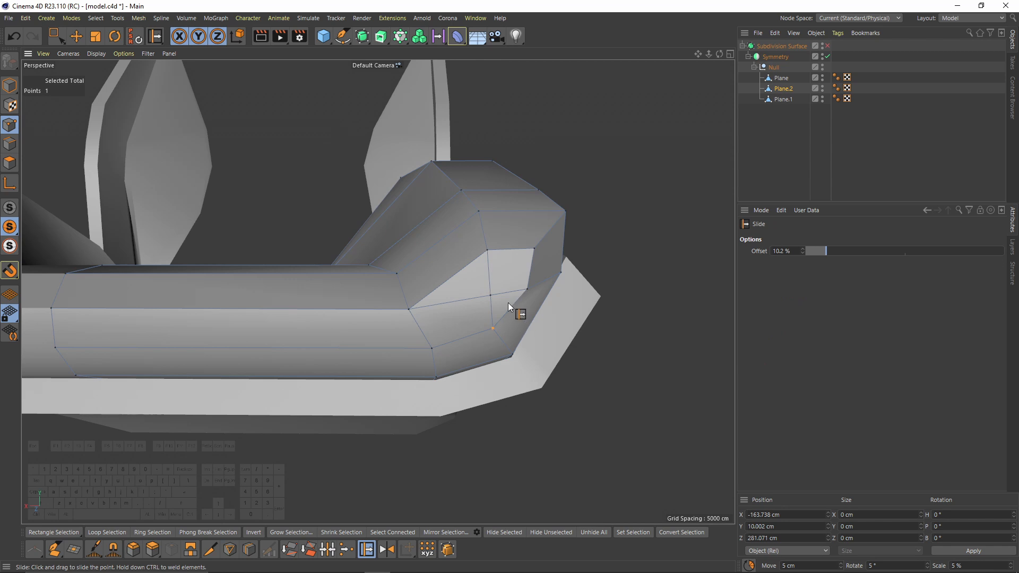
{"action": "left_click_drag", "start_coordinate": [505, 285], "coordinate": [476, 311], "text": "alt"}
{"action": "left_click", "coordinate": [10, 143]}
{"action": "key", "text": "e"}
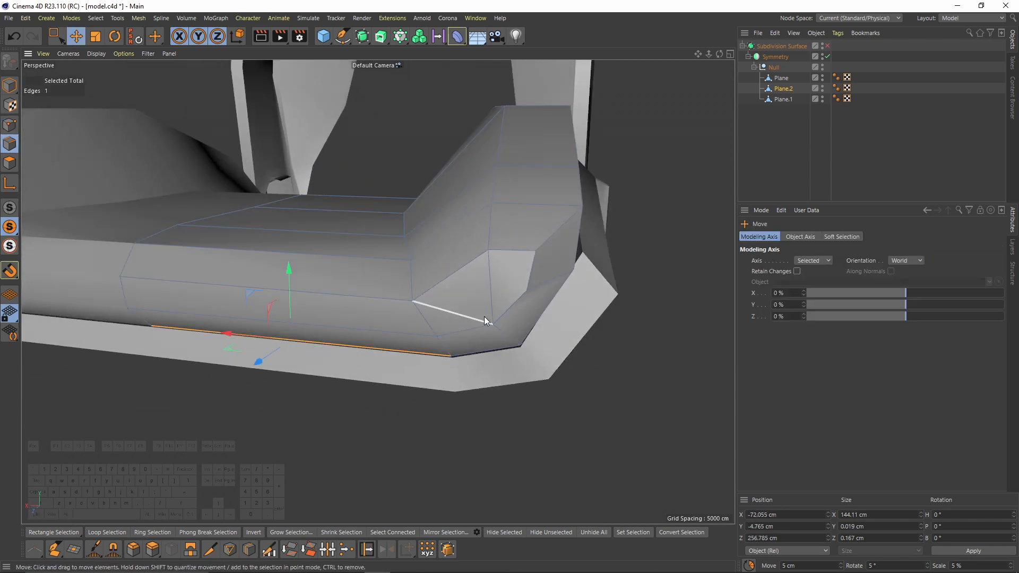
{"action": "left_click", "coordinate": [484, 316]}
{"action": "right_click", "coordinate": [617, 382]}
{"action": "left_click", "coordinate": [654, 475]}
{"action": "left_click_drag", "start_coordinate": [544, 341], "coordinate": [399, 139], "text": "alt"}
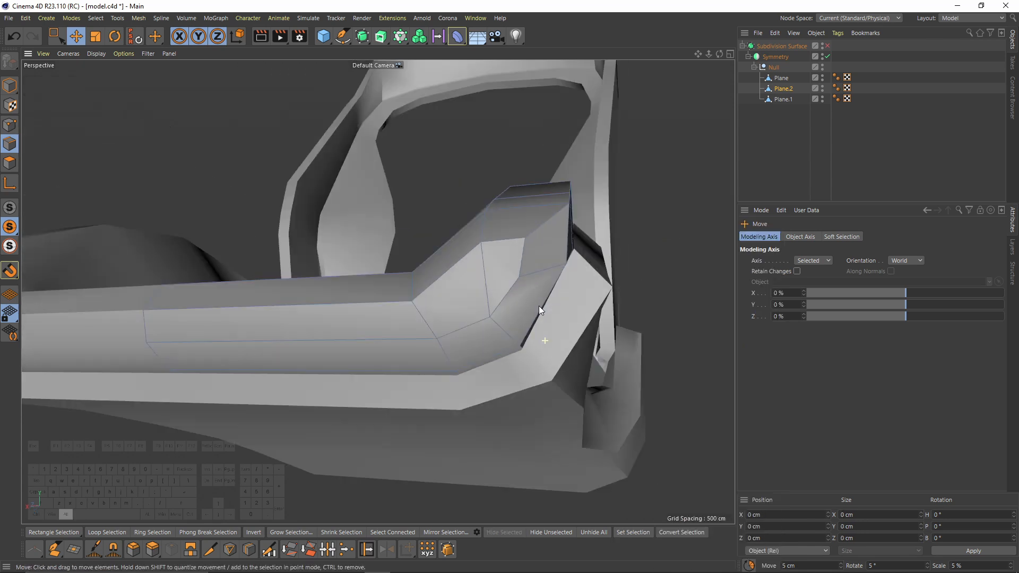
{"action": "left_click", "coordinate": [525, 296]}
Convert the selection of the three front face polygons into a point selection
{"action": "left_click", "coordinate": [10, 126]}
{"action": "key", "text": "space"}
{"action": "left_click", "coordinate": [10, 163]}
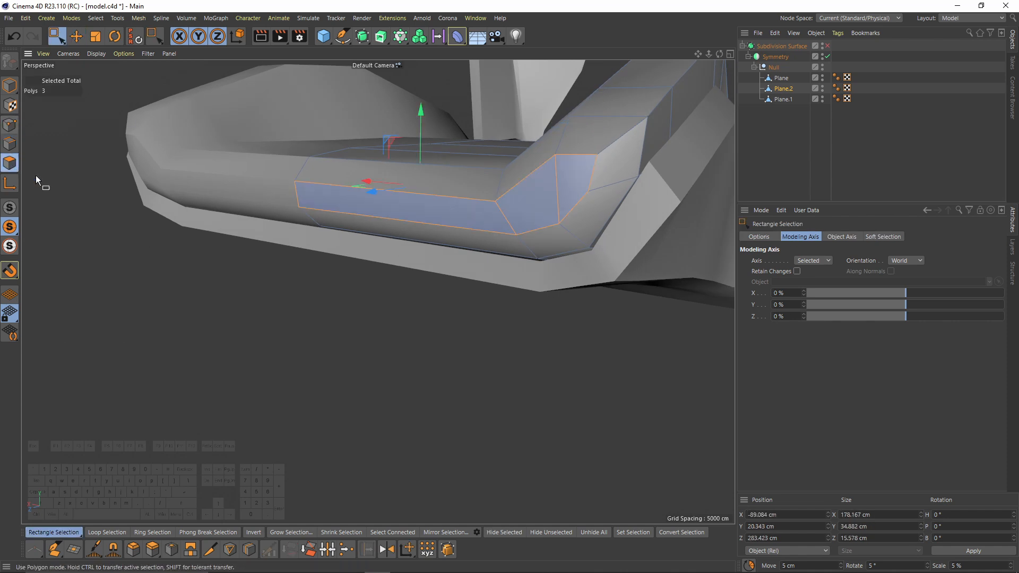
{"action": "left_click_drag", "start_coordinate": [380, 214], "coordinate": [342, 218], "text": "alt"}
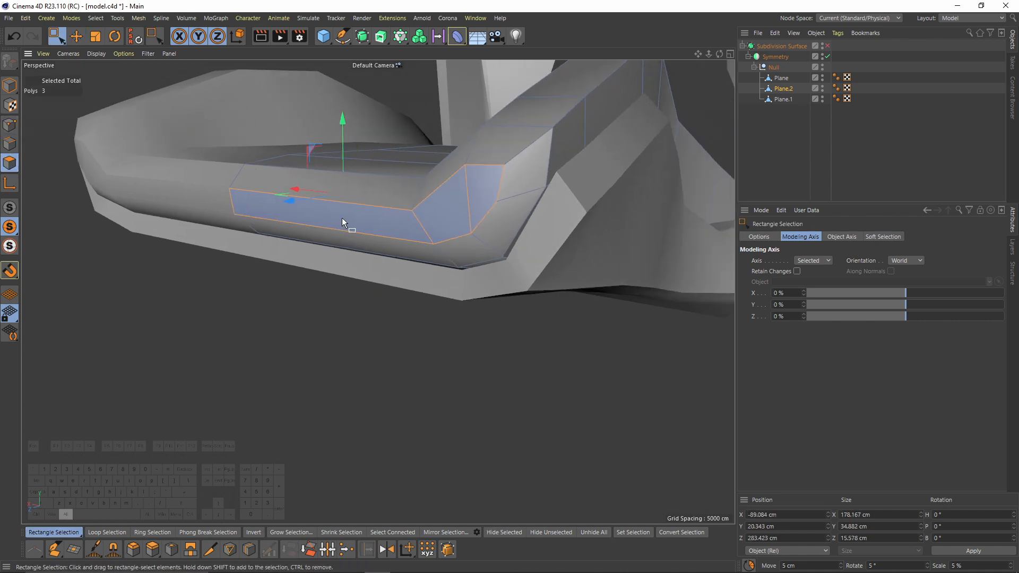
{"action": "left_click", "coordinate": [9, 127], "text": "ctrl"}
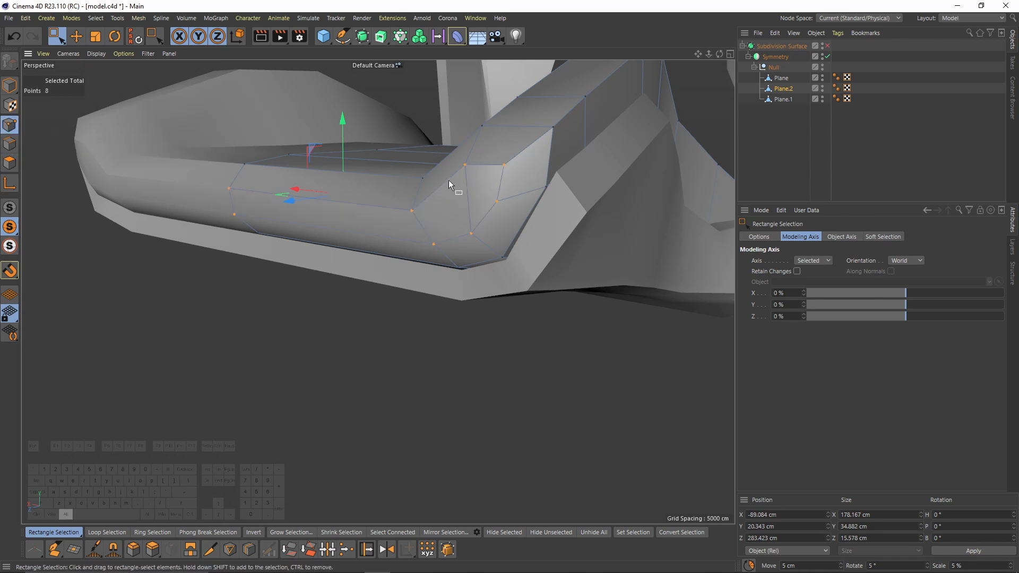
Even out the selected front face points with the Brush tool, using a mode other than Smear and an adjusted radius
{"action": "left_click_drag", "start_coordinate": [448, 180], "coordinate": [507, 168], "text": "alt"}
{"action": "right_click", "coordinate": [510, 167]}
{"action": "left_click", "coordinate": [565, 304]}
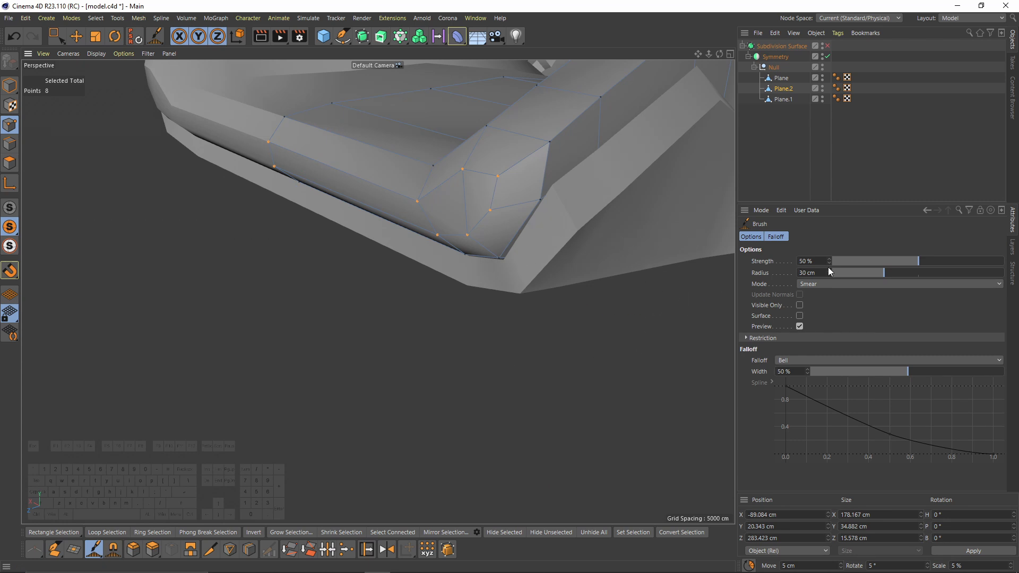
{"action": "left_click", "coordinate": [827, 285]}
{"action": "left_click", "coordinate": [828, 388]}
{"action": "middle_click_drag", "start_coordinate": [502, 254], "coordinate": [520, 249]}
{"action": "mouse_move", "coordinate": [505, 213]}
{"action": "left_mouse_down"}
{"action": "mouse_move", "coordinate": [422, 174]}
{"action": "mouse_move", "coordinate": [412, 203]}
{"action": "mouse_move", "coordinate": [499, 151]}
{"action": "left_mouse_up"}
{"action": "mouse_move", "coordinate": [499, 151]}
{"action": "left_mouse_down"}
{"action": "mouse_move", "coordinate": [499, 213]}
{"action": "mouse_move", "coordinate": [441, 177]}
{"action": "mouse_move", "coordinate": [485, 152]}
{"action": "mouse_move", "coordinate": [509, 175]}
{"action": "mouse_move", "coordinate": [532, 147]}
{"action": "mouse_move", "coordinate": [480, 207]}
{"action": "left_mouse_up"}
Select the points at the outer end of the cushion's front face and move them to refine the corner
{"action": "key", "text": "e"}
{"action": "left_click", "coordinate": [488, 231]}
{"action": "left_click", "coordinate": [502, 237], "text": "shift"}
{"action": "left_click", "coordinate": [498, 192]}
{"action": "left_click", "coordinate": [495, 217], "text": "shift"}
{"action": "left_click", "coordinate": [379, 319], "text": "shift"}
{"action": "left_click", "coordinate": [390, 334], "text": "shift"}
{"action": "left_click_drag", "start_coordinate": [390, 339], "coordinate": [321, 376], "text": "alt"}
{"action": "left_click_drag", "start_coordinate": [372, 351], "coordinate": [460, 314], "text": "alt"}
{"action": "left_click_drag", "start_coordinate": [385, 298], "coordinate": [436, 260]}
Slide the two points at the cushion's front outer corner by about 43.5 %
{"action": "key", "text": "m"}
{"action": "key", "text": "o"}
{"action": "left_click_drag", "start_coordinate": [423, 295], "coordinate": [427, 300]}
{"action": "left_click_drag", "start_coordinate": [431, 339], "coordinate": [447, 315], "text": "alt"}
{"action": "left_click_drag", "start_coordinate": [447, 315], "coordinate": [503, 282], "text": "alt"}
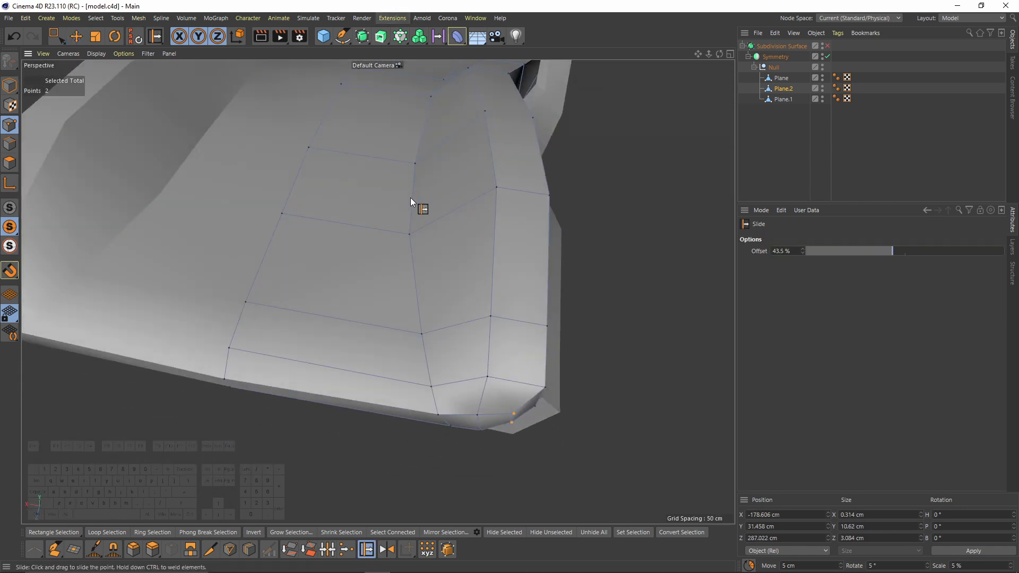
Turn off the Symmetry object to isolate the modelled half of the seat cushion
{"action": "key", "text": "ctrl+d"}
{"action": "left_click_drag", "start_coordinate": [510, 246], "coordinate": [432, 210], "text": "alt"}
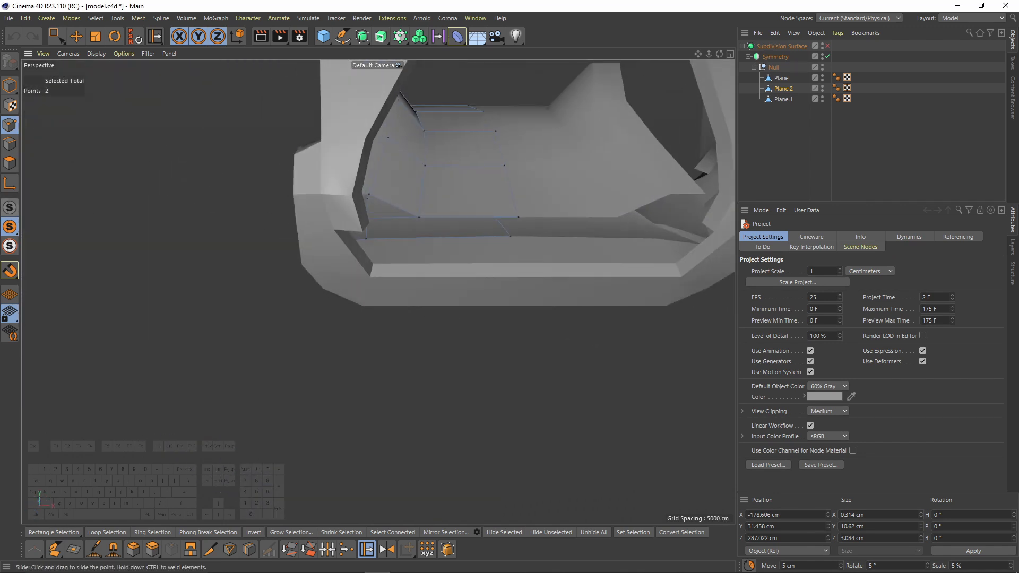
{"action": "left_click", "coordinate": [827, 56]}
{"action": "left_click_drag", "start_coordinate": [599, 183], "coordinate": [470, 237], "text": "alt"}
{"action": "scroll", "coordinate": [422, 212], "scroll_direction": "up", "scroll_amount": 3}
Try further cuts across the edges of the isolated cushion half
{"action": "left_click", "coordinate": [10, 144]}
{"action": "right_click", "coordinate": [502, 217]}
{"action": "left_click", "coordinate": [513, 231]}
{"action": "left_click", "coordinate": [328, 149]}
{"action": "left_click_drag", "start_coordinate": [329, 159], "coordinate": [443, 210], "text": "alt"}
{"action": "key", "text": "k"}
{"action": "key", "text": "k"}
{"action": "key", "text": "e"}
{"action": "key", "text": "Return"}
{"action": "key", "text": "Return"}
Adjust the cushion mesh with the Slide tool and compare it with subdivision smoothing on and off
{"action": "left_click_drag", "start_coordinate": [381, 245], "coordinate": [318, 250], "text": "alt"}
{"action": "key", "text": "m"}
{"action": "key", "text": "o"}
{"action": "key", "text": "q"}
{"action": "key", "text": "q"}
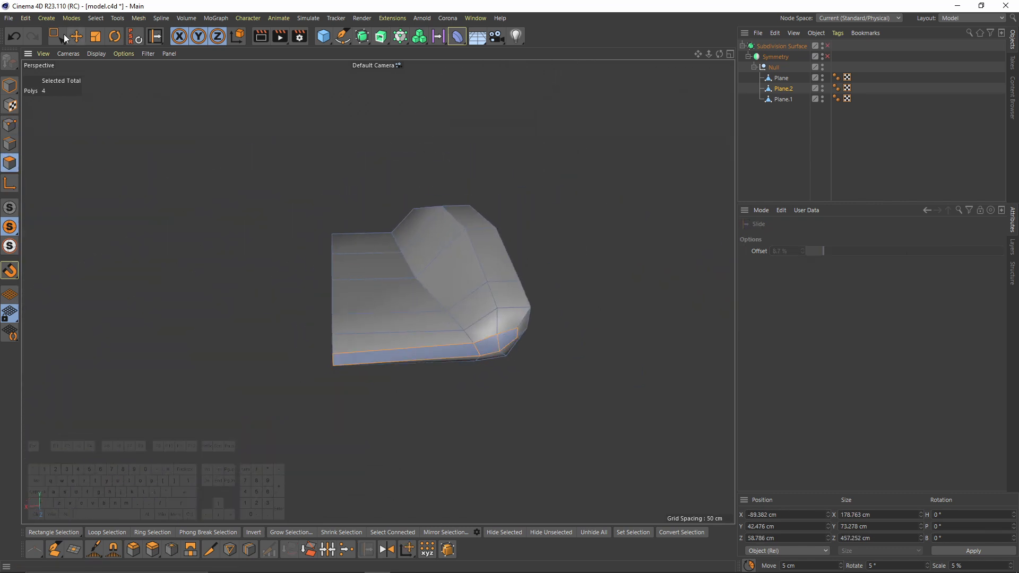
Add the cushion's top faces and the inner side of the bolster to the polygon selection with Live Selection
{"action": "left_click", "coordinate": [83, 47]}
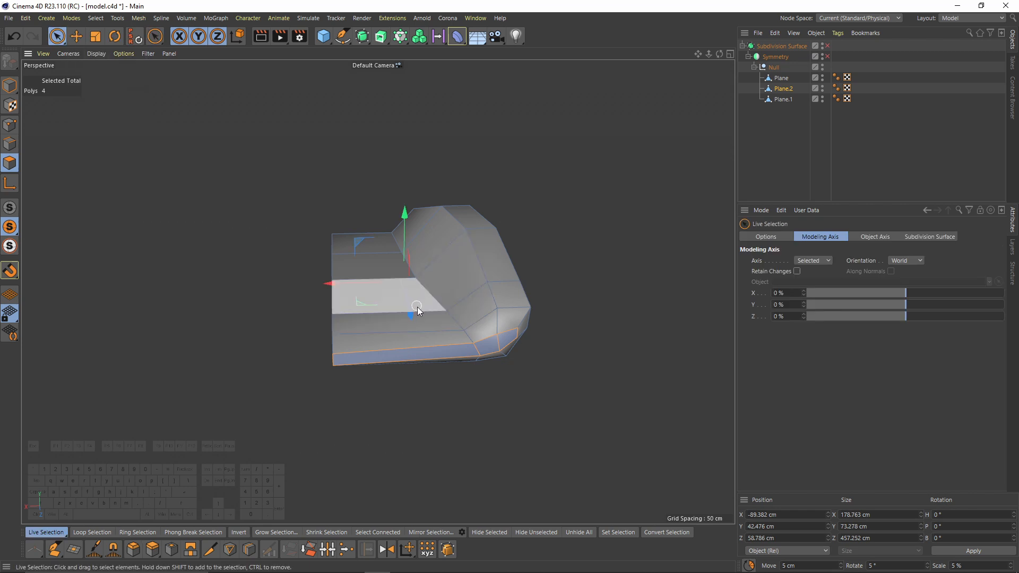
{"action": "left_click_drag", "start_coordinate": [432, 341], "coordinate": [430, 275]}
{"action": "left_click_drag", "start_coordinate": [468, 348], "coordinate": [382, 230], "text": "alt"}
{"action": "left_click", "coordinate": [382, 230], "text": "shift"}
{"action": "left_click_drag", "start_coordinate": [329, 183], "coordinate": [439, 192], "text": "alt"}
{"action": "left_click_drag", "start_coordinate": [352, 168], "coordinate": [289, 234], "text": "alt"}
{"action": "left_click", "coordinate": [333, 187], "text": "shift"}
{"action": "left_click", "coordinate": [272, 221], "text": "shift"}
{"action": "left_click", "coordinate": [439, 221], "text": "shift"}
{"action": "left_click_drag", "start_coordinate": [289, 234], "coordinate": [466, 241], "text": "alt"}
{"action": "right_click_drag", "start_coordinate": [377, 291], "coordinate": [546, 204], "text": "alt"}
{"action": "mouse_move", "coordinate": [546, 204]}
{"action": "left_mouse_down", "text": "alt"}
{"action": "mouse_move", "coordinate": [492, 228]}
{"action": "mouse_move", "coordinate": [536, 207]}
{"action": "mouse_move", "coordinate": [544, 190]}
{"action": "mouse_move", "coordinate": [536, 202]}
{"action": "left_mouse_up", "text": "alt"}
Turn the Symmetry object back on and slightly inset the selected cushion polygons with Extrude Inner
{"action": "left_click", "coordinate": [828, 57]}
{"action": "right_click", "coordinate": [548, 158]}
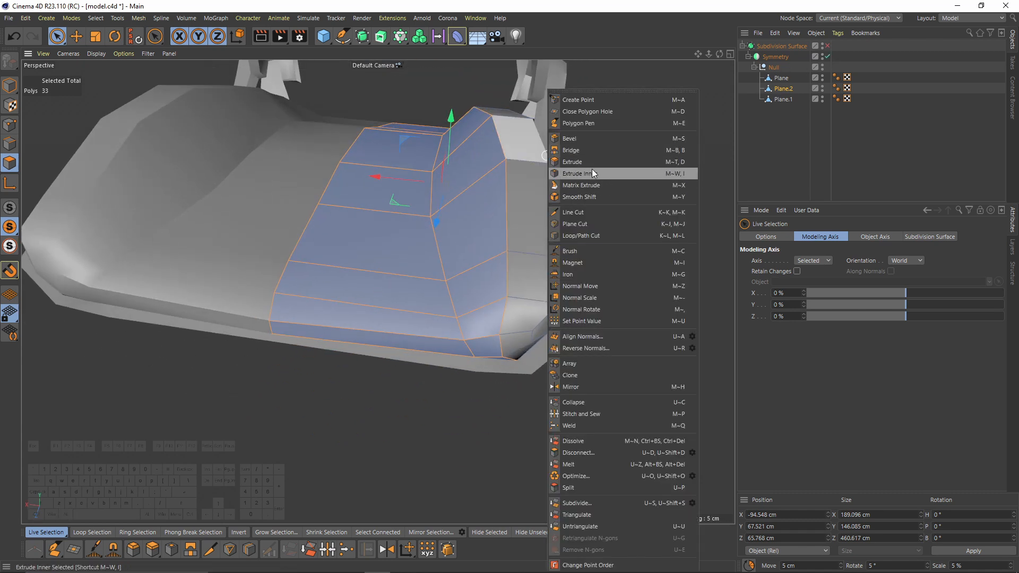
{"action": "left_click", "coordinate": [591, 173]}
{"action": "left_click_drag", "start_coordinate": [567, 299], "coordinate": [635, 309], "text": "alt"}
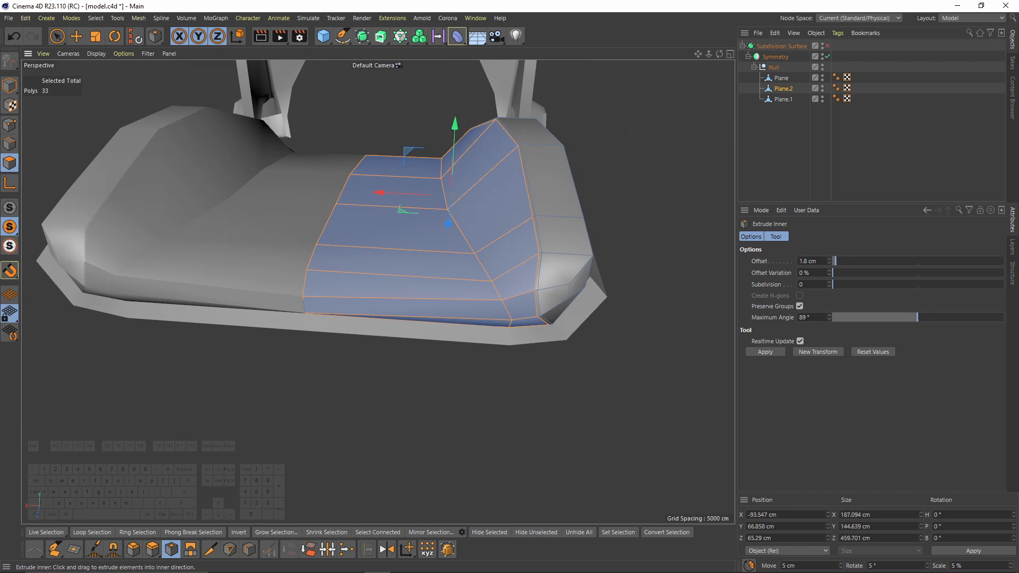
{"action": "left_click_drag", "start_coordinate": [552, 249], "coordinate": [669, 255], "text": "alt"}
Extrude the selected cushion polygons by about -3.2 cm without caps and preview the smoothed groove
{"action": "right_click", "coordinate": [589, 170]}
{"action": "left_click", "coordinate": [635, 161]}
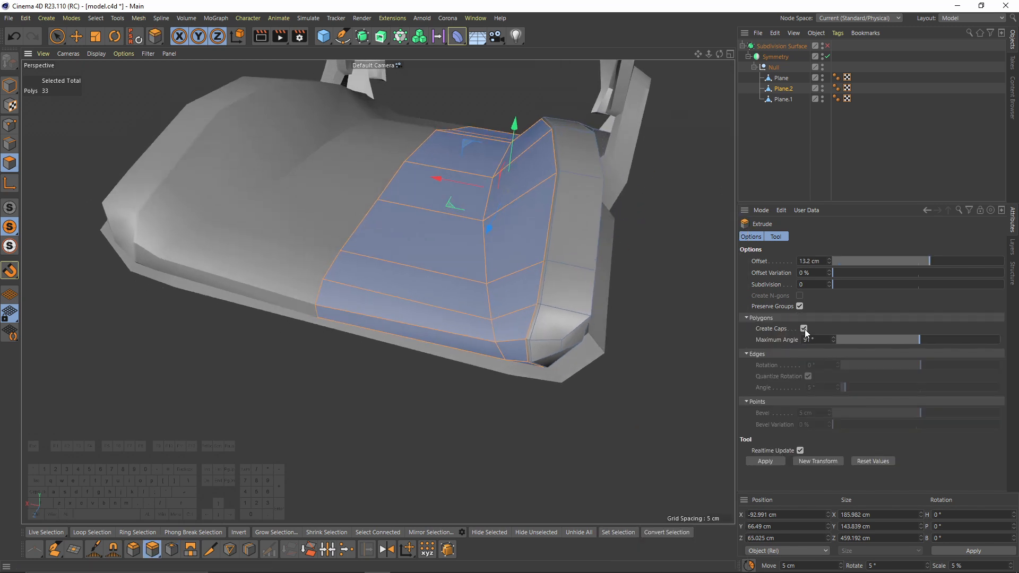
{"action": "left_click", "coordinate": [811, 330]}
{"action": "scroll", "coordinate": [601, 273], "scroll_direction": "up", "scroll_amount": 2}
{"action": "mouse_move", "coordinate": [633, 311]}
{"action": "left_mouse_down", "text": "alt"}
{"action": "mouse_move", "coordinate": [642, 319]}
{"action": "mouse_move", "coordinate": [632, 318]}
{"action": "left_mouse_up", "text": "alt"}
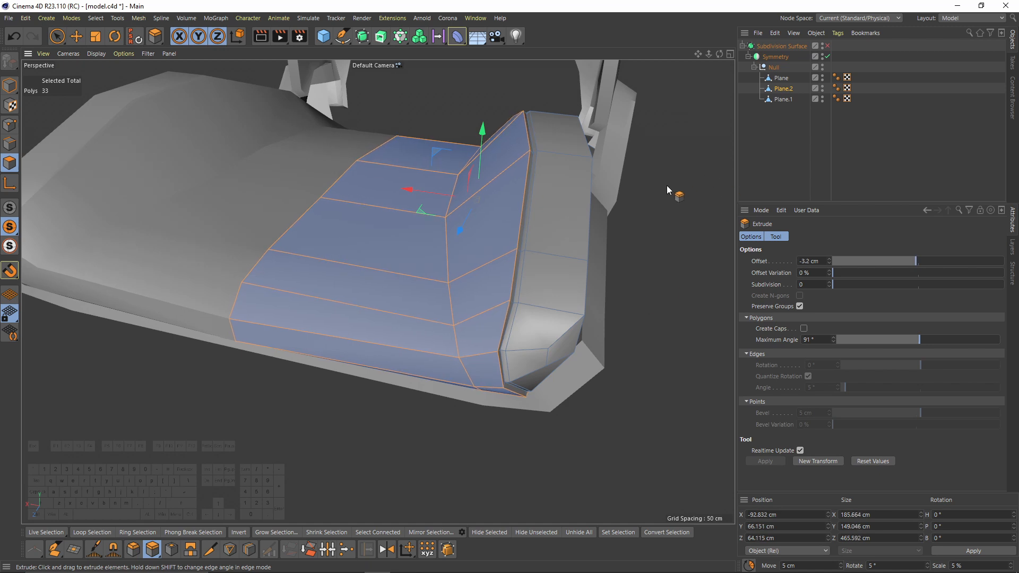
{"action": "key", "text": "q"}
{"action": "left_click", "coordinate": [807, 151]}
{"action": "left_click_drag", "start_coordinate": [598, 189], "coordinate": [512, 237], "text": "alt"}
{"action": "left_click_drag", "start_coordinate": [536, 303], "coordinate": [485, 310], "text": "alt"}
{"action": "key", "text": "q"}
Add a loop cut running along the crease between the cushion's seat surface and side bolster, and preview it smoothed
{"action": "key", "text": "m"}
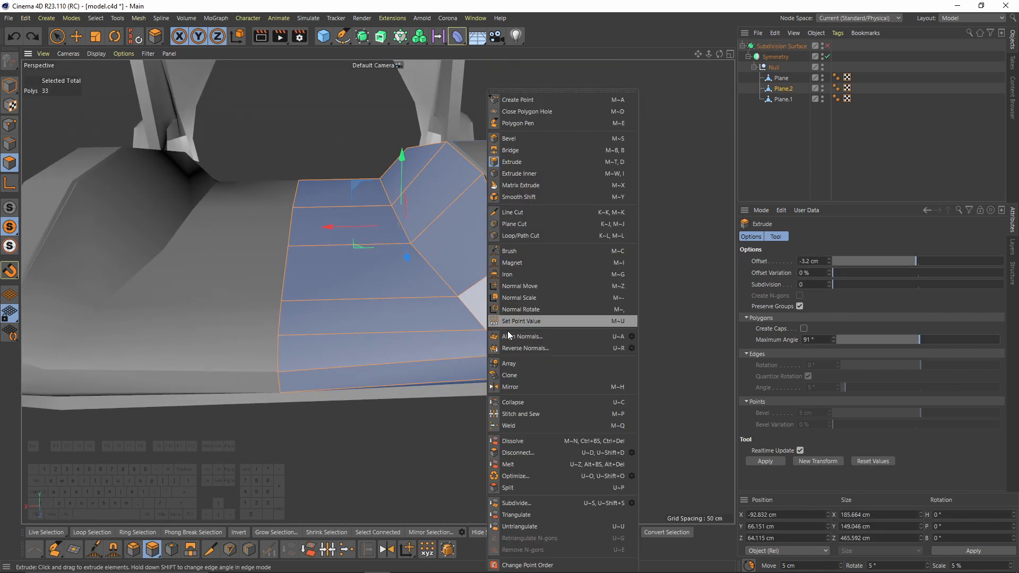
{"action": "left_click", "coordinate": [528, 237]}
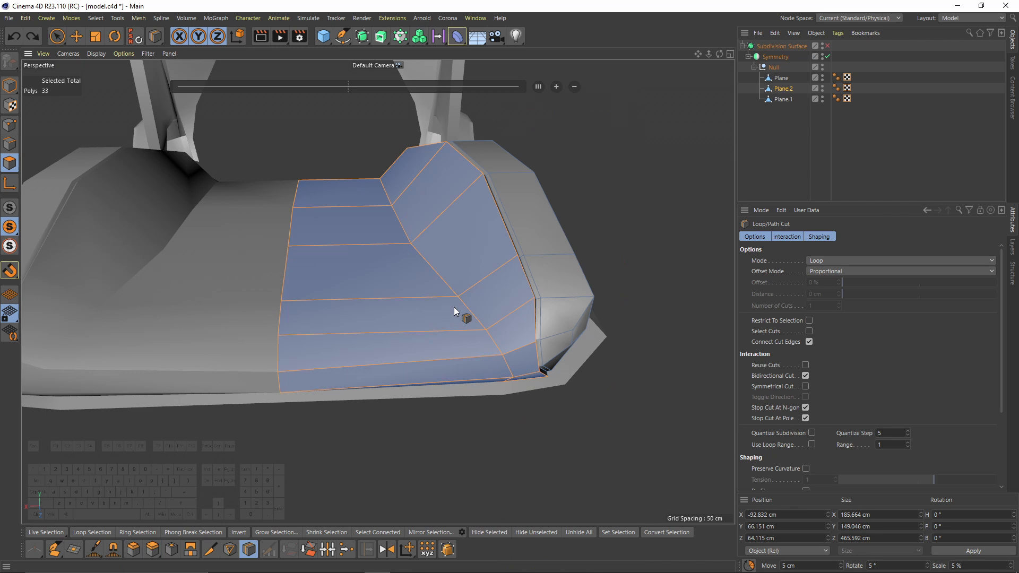
{"action": "left_click", "coordinate": [450, 297]}
{"action": "left_click_drag", "start_coordinate": [450, 297], "coordinate": [541, 322], "text": "alt"}
{"action": "key", "text": "q"}
{"action": "left_click_drag", "start_coordinate": [521, 268], "coordinate": [526, 407], "text": "alt"}
{"action": "key", "text": "q"}
{"action": "left_click_drag", "start_coordinate": [525, 443], "coordinate": [526, 313], "text": "alt"}
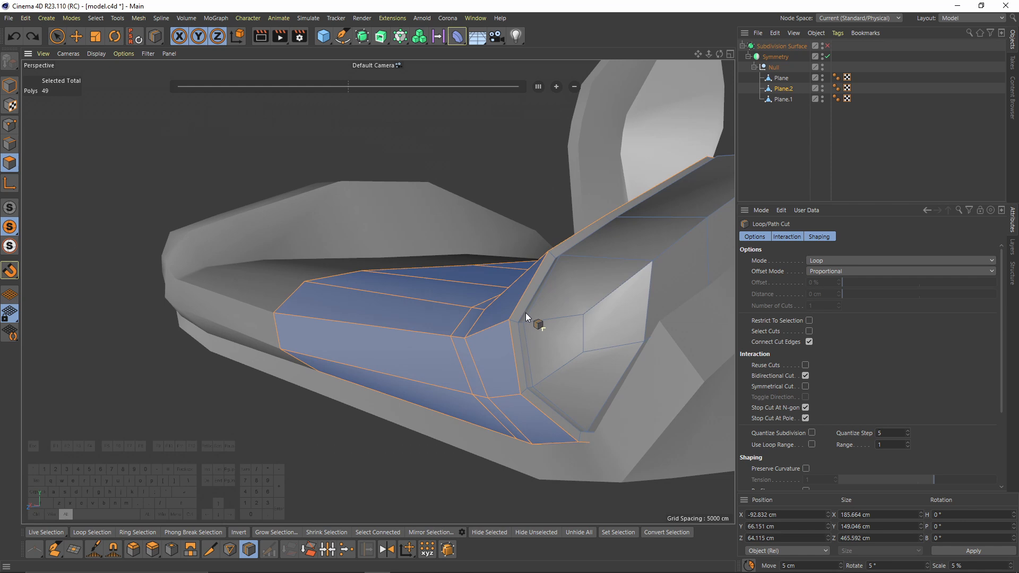
{"action": "scroll", "coordinate": [526, 318], "scroll_direction": "up", "scroll_amount": 3}
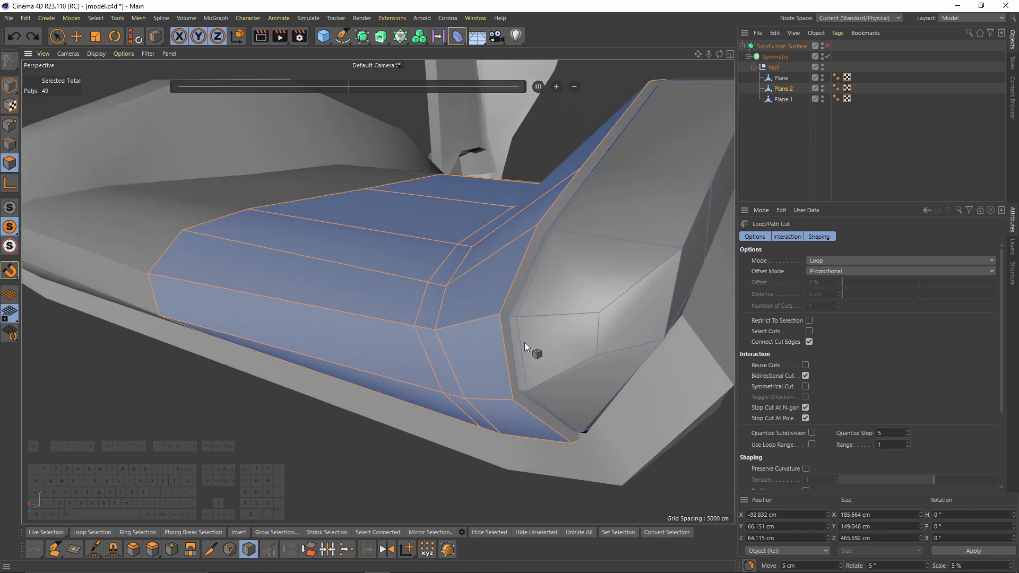
Slide the short edge at the lower front end of the cushion's groove
{"action": "left_click", "coordinate": [14, 142]}
{"action": "key", "text": "m"}
{"action": "key", "text": "i"}
{"action": "scroll", "coordinate": [526, 333], "scroll_direction": "up", "scroll_amount": 2}
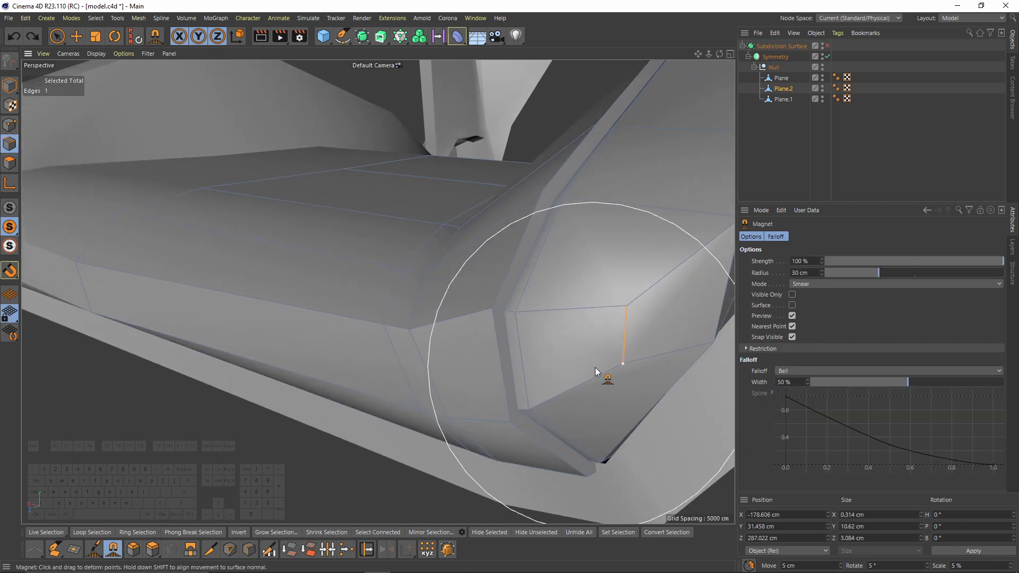
{"action": "key", "text": "m"}
{"action": "key", "text": "o"}
{"action": "scroll", "coordinate": [530, 381], "scroll_direction": "down", "scroll_amount": 2}
{"action": "left_click_drag", "start_coordinate": [528, 379], "coordinate": [507, 264]}
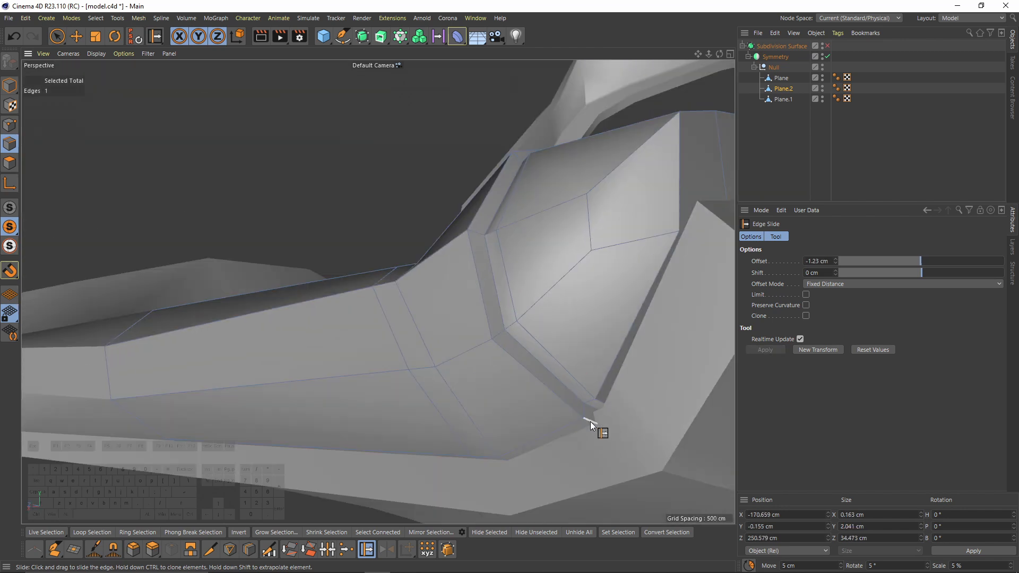
{"action": "left_click_drag", "start_coordinate": [585, 422], "coordinate": [586, 425]}
{"action": "left_click_drag", "start_coordinate": [585, 425], "coordinate": [568, 307], "text": "alt"}
Examine the smoothed seat cushion with subdivision turned on, from the front and from above
{"action": "key", "text": "q"}
{"action": "left_click", "coordinate": [857, 136]}
{"action": "scroll", "coordinate": [552, 250], "scroll_direction": "down", "scroll_amount": 5}
{"action": "left_click_drag", "start_coordinate": [552, 249], "coordinate": [531, 308], "text": "alt"}
{"action": "key", "text": "ctrl+z"}
{"action": "key", "text": "q"}
{"action": "key", "text": "q"}
{"action": "left_click", "coordinate": [845, 128]}
{"action": "left_click_drag", "start_coordinate": [610, 238], "coordinate": [30, 285], "text": "alt"}
{"action": "left_click_drag", "start_coordinate": [348, 189], "coordinate": [372, 184], "text": "alt"}
Select Plane.2, adjust an edge at the cushion's lower front corner with the Move tool, and check the smoothed seat
{"action": "left_click", "coordinate": [785, 89]}
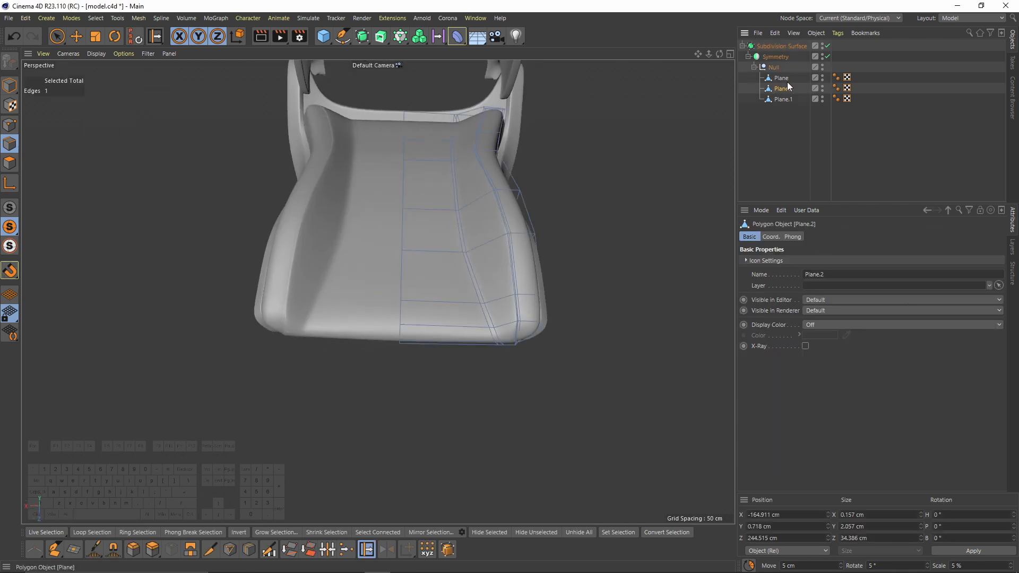
{"action": "scroll", "coordinate": [536, 340], "scroll_direction": "up", "scroll_amount": 5}
{"action": "left_click_drag", "start_coordinate": [562, 371], "coordinate": [538, 406], "text": "alt"}
{"action": "key", "text": "e"}
{"action": "key", "text": "q"}
{"action": "left_click", "coordinate": [502, 434]}
{"action": "key", "text": "q"}
{"action": "left_click_drag", "start_coordinate": [480, 474], "coordinate": [475, 482]}
{"action": "left_click", "coordinate": [845, 127]}
{"action": "left_click_drag", "start_coordinate": [535, 375], "coordinate": [476, 356], "text": "alt"}
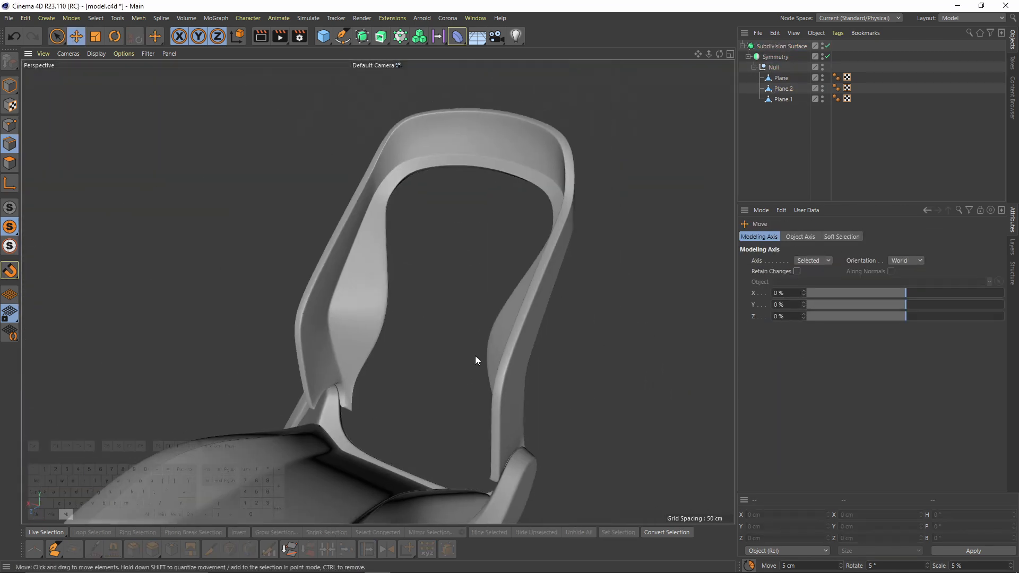
Select the backrest frame Plane.1, turn off subdivision smoothing and viewport solo, and switch to its polygon selection
{"action": "left_click", "coordinate": [782, 99]}
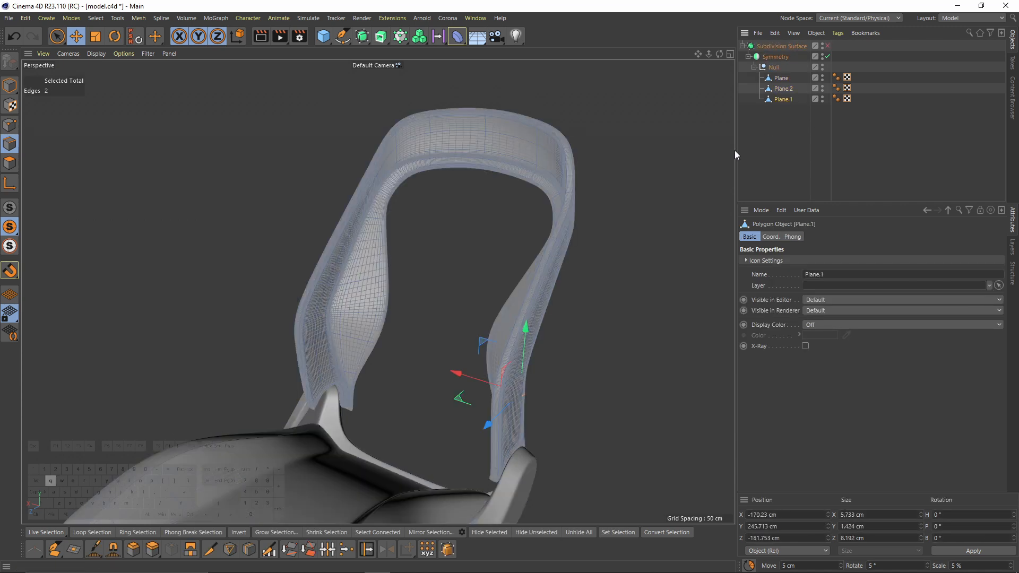
{"action": "left_click_drag", "start_coordinate": [514, 238], "coordinate": [627, 249], "text": "alt"}
{"action": "middle_click_drag", "start_coordinate": [628, 250], "coordinate": [623, 219], "text": "alt"}
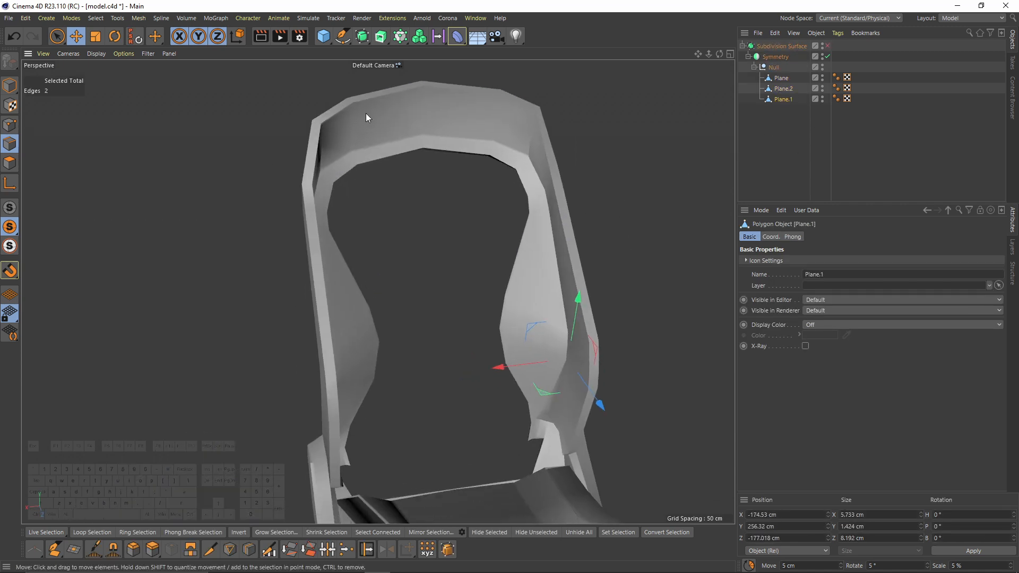
{"action": "left_click", "coordinate": [11, 212]}
{"action": "left_click_drag", "start_coordinate": [377, 291], "coordinate": [546, 195], "text": "alt"}
{"action": "middle_click_drag", "start_coordinate": [545, 195], "coordinate": [483, 174], "text": "alt"}
{"action": "left_click", "coordinate": [9, 163]}
{"action": "left_click_drag", "start_coordinate": [500, 205], "coordinate": [496, 175], "text": "alt"}
{"action": "middle_click_drag", "start_coordinate": [515, 359], "coordinate": [473, 288], "text": "alt"}
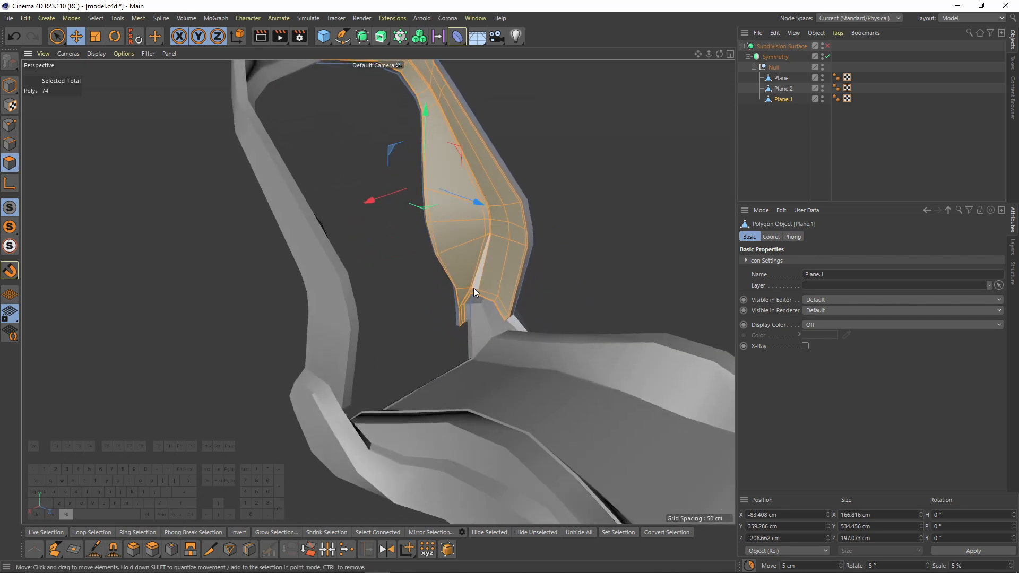
Remove the polygons at the lower end of the backrest frame from the current selection
{"action": "scroll", "coordinate": [470, 290], "scroll_direction": "up", "scroll_amount": 4}
{"action": "key", "text": "space"}
{"action": "left_click_drag", "start_coordinate": [455, 311], "coordinate": [439, 289], "text": "ctrl"}
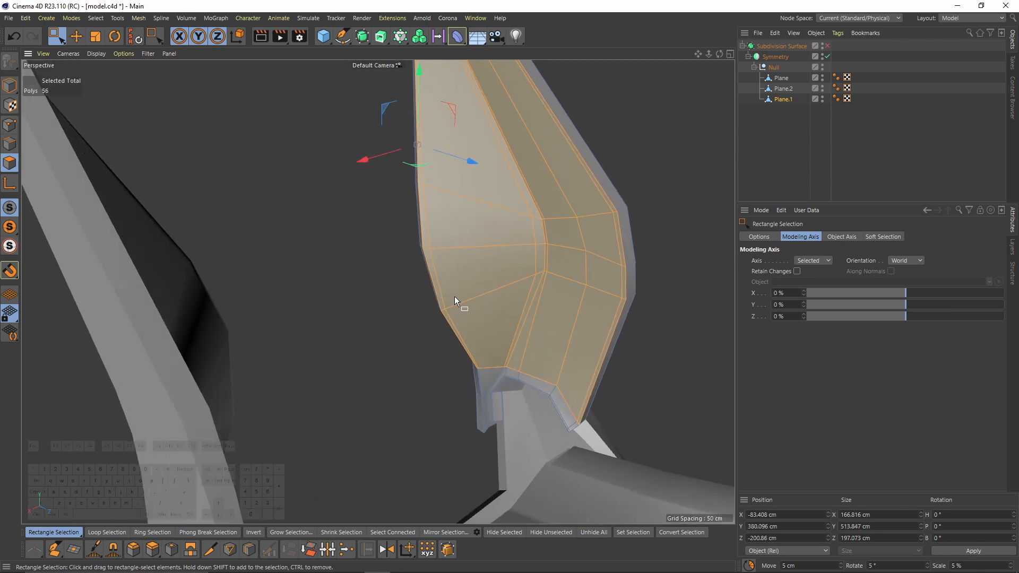
Deselect the outer border loops with Loop Selection and split the remaining frame polygons off as a separate object
{"action": "left_click", "coordinate": [92, 19]}
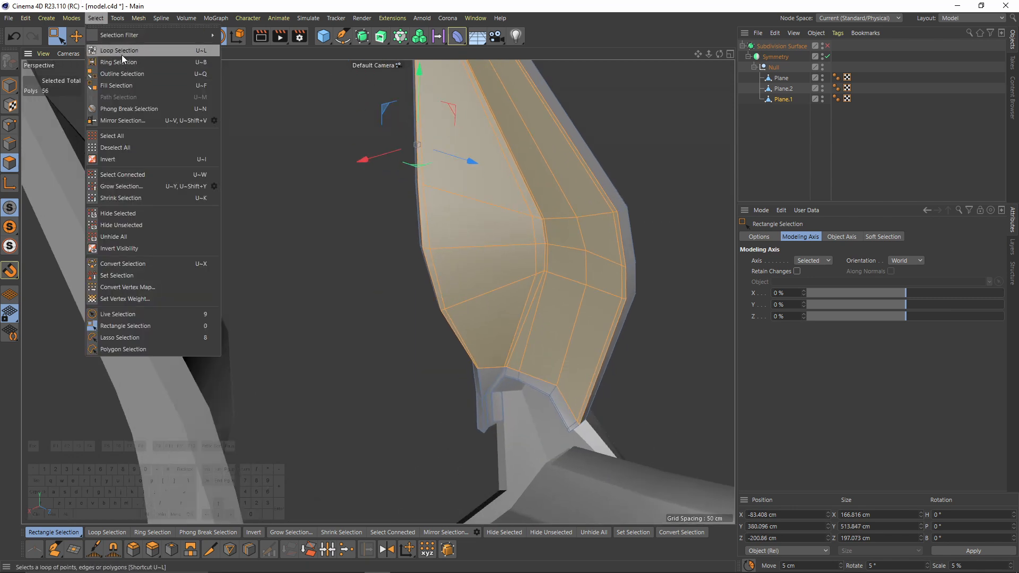
{"action": "left_click", "coordinate": [122, 53]}
{"action": "scroll", "coordinate": [431, 169], "scroll_direction": "up", "scroll_amount": 3}
{"action": "left_click", "coordinate": [420, 203], "text": "ctrl"}
{"action": "left_click_drag", "start_coordinate": [528, 250], "coordinate": [570, 252], "text": "alt"}
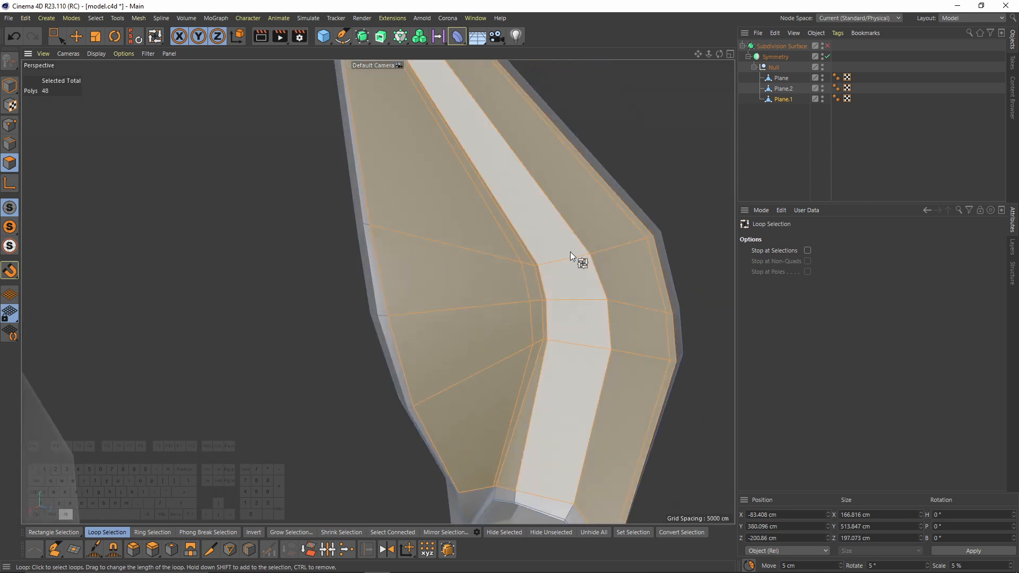
{"action": "left_click", "coordinate": [670, 312], "text": "ctrl"}
{"action": "right_click_drag", "start_coordinate": [608, 267], "coordinate": [507, 336], "text": "alt"}
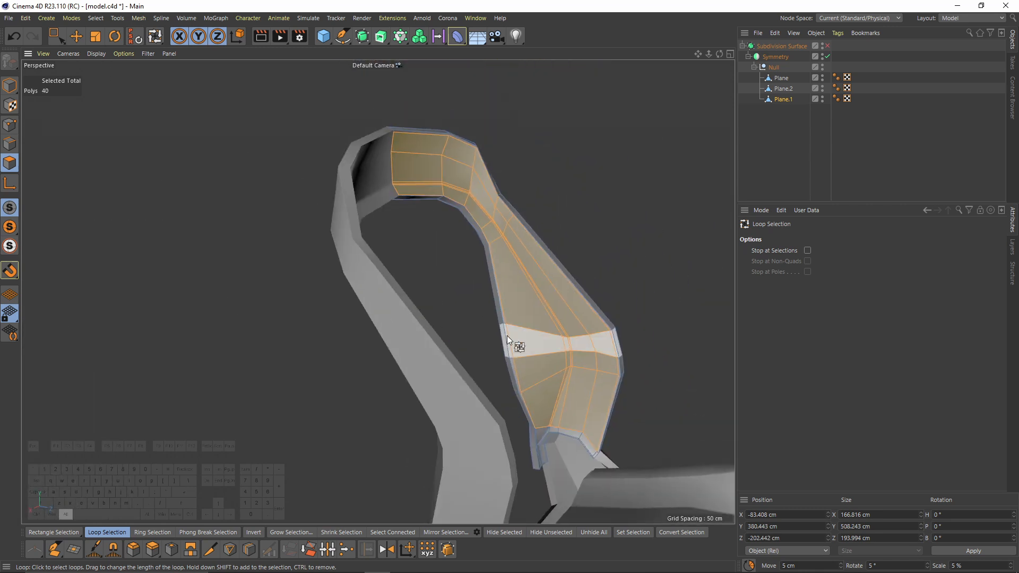
{"action": "right_click", "coordinate": [624, 295]}
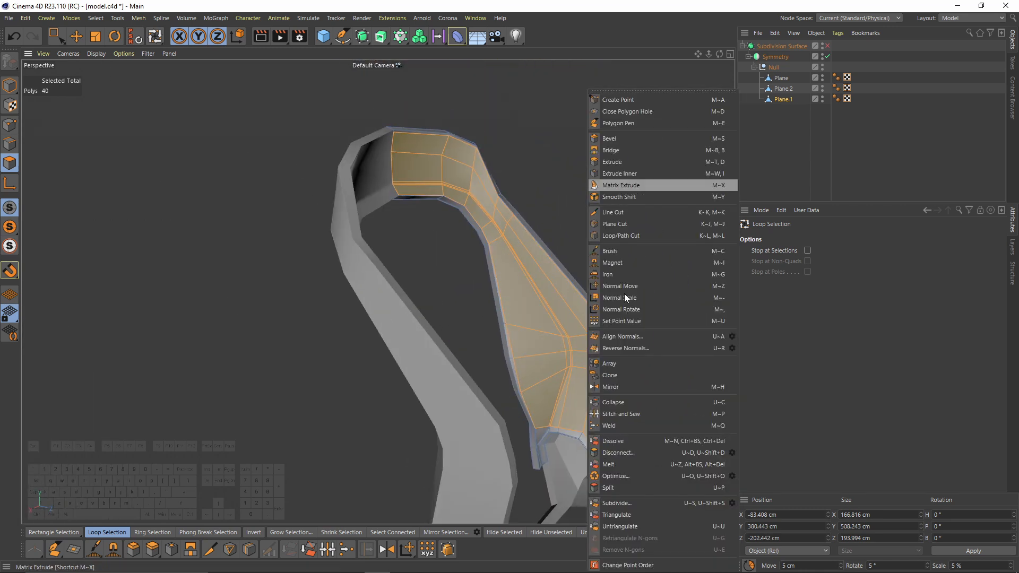
{"action": "left_click", "coordinate": [609, 487]}
Select the doubled edge loops along the crease of the split-off backrest part and dissolve them
{"action": "left_click_drag", "start_coordinate": [584, 260], "coordinate": [406, 216], "text": "alt"}
{"action": "left_click", "coordinate": [10, 143]}
{"action": "key", "text": "e"}
{"action": "right_click_drag", "start_coordinate": [348, 114], "coordinate": [367, 138], "text": "alt"}
{"action": "double_click", "coordinate": [367, 150]}
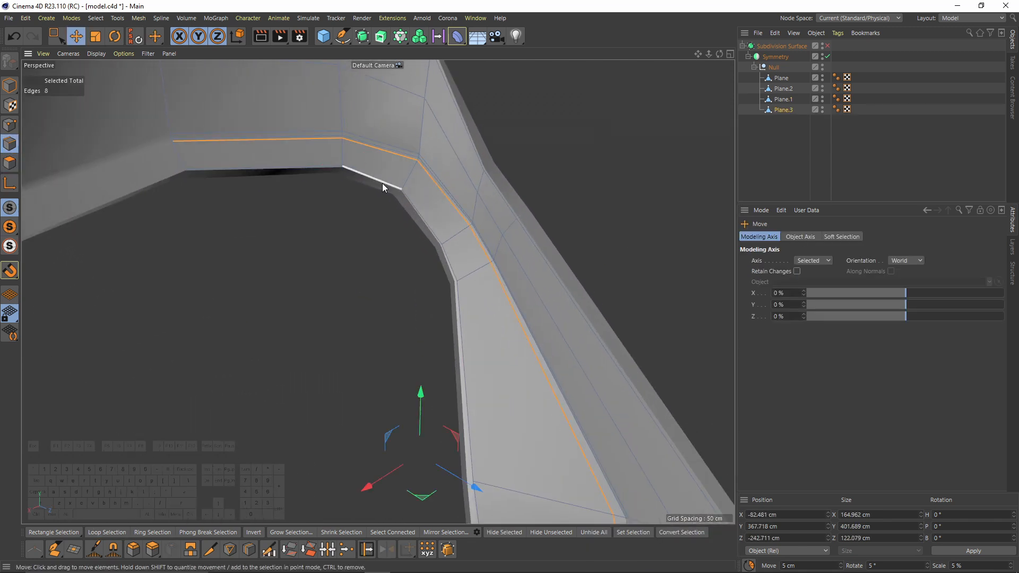
{"action": "double_click", "coordinate": [389, 143], "text": "shift"}
{"action": "right_click_drag", "start_coordinate": [512, 198], "coordinate": [465, 213], "text": "alt"}
{"action": "middle_click_drag", "start_coordinate": [465, 212], "coordinate": [418, 149], "text": "alt"}
{"action": "left_click_drag", "start_coordinate": [418, 149], "coordinate": [385, 304], "text": "alt"}
{"action": "right_click", "coordinate": [567, 234]}
{"action": "left_click", "coordinate": [604, 489]}
Select the outer front edges of the split-off part and move them about 34 cm forward to the backrest outline in the side view
{"action": "right_click_drag", "start_coordinate": [385, 304], "coordinate": [524, 295], "text": "alt"}
{"action": "middle_click_drag", "start_coordinate": [523, 294], "coordinate": [521, 321], "text": "alt"}
{"action": "left_click_drag", "start_coordinate": [521, 321], "coordinate": [555, 435], "text": "alt"}
{"action": "left_click", "coordinate": [554, 420]}
{"action": "left_click", "coordinate": [568, 348], "text": "shift"}
{"action": "left_click", "coordinate": [560, 310], "text": "shift"}
{"action": "left_click", "coordinate": [532, 259], "text": "shift"}
{"action": "middle_click_drag", "start_coordinate": [532, 259], "coordinate": [626, 398], "text": "alt"}
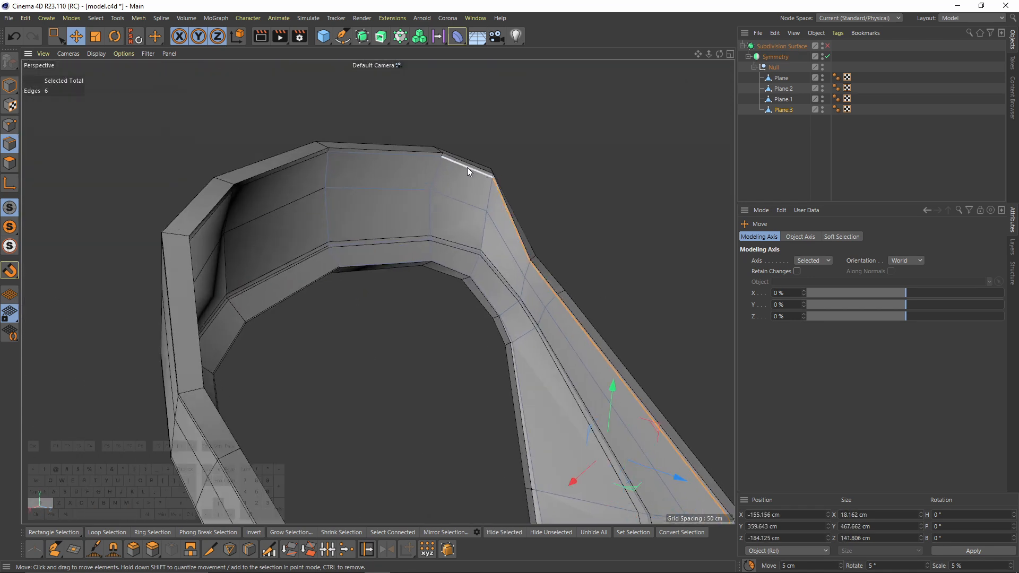
{"action": "middle_click", "coordinate": [393, 190]}
{"action": "middle_click", "coordinate": [243, 377]}
{"action": "middle_click_drag", "start_coordinate": [361, 345], "coordinate": [220, 422], "text": "alt"}
{"action": "middle_click_drag", "start_coordinate": [578, 149], "coordinate": [461, 272], "text": "alt"}
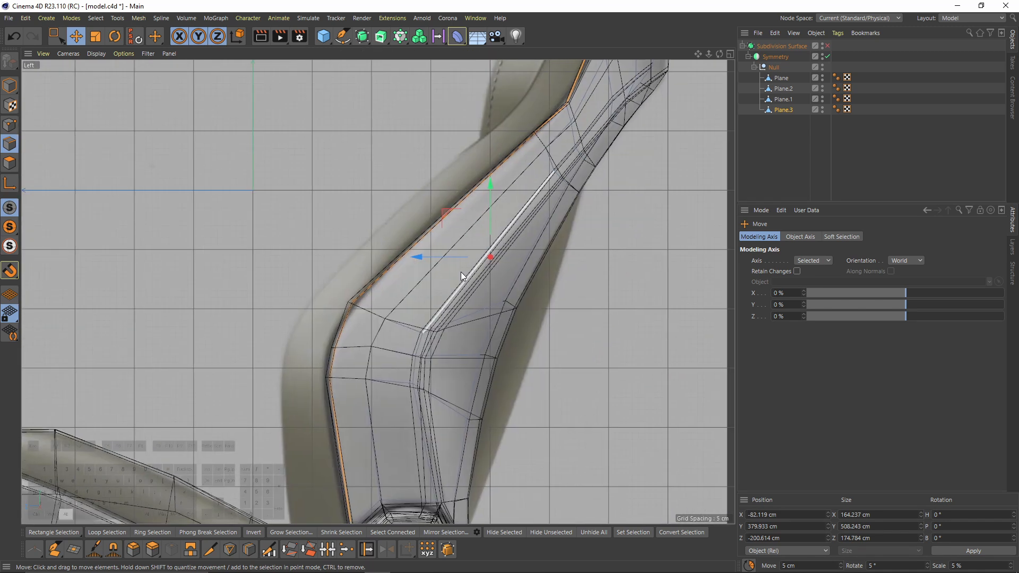
{"action": "right_click_drag", "start_coordinate": [461, 272], "coordinate": [455, 260], "text": "alt"}
{"action": "middle_click_drag", "start_coordinate": [455, 260], "coordinate": [463, 295], "text": "alt"}
{"action": "left_click_drag", "start_coordinate": [420, 256], "coordinate": [392, 253]}
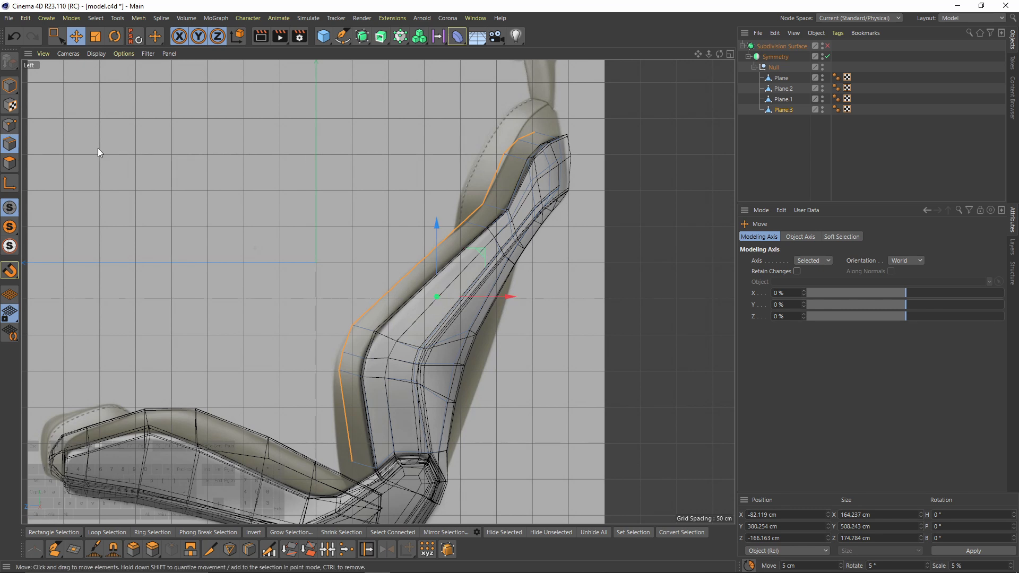
In the side view, move the top end point of the new front edge onto the sketched backrest outline
{"action": "left_click", "coordinate": [10, 128]}
{"action": "key", "text": "space"}
{"action": "middle_click_drag", "start_coordinate": [563, 106], "coordinate": [464, 172], "text": "alt"}
{"action": "right_click_drag", "start_coordinate": [464, 173], "coordinate": [514, 157], "text": "alt"}
{"action": "key", "text": "space"}
{"action": "middle_click_drag", "start_coordinate": [444, 176], "coordinate": [447, 213], "text": "alt"}
{"action": "right_click_drag", "start_coordinate": [447, 212], "coordinate": [442, 222], "text": "alt"}
{"action": "middle_click_drag", "start_coordinate": [441, 221], "coordinate": [453, 130], "text": "alt"}
{"action": "key", "text": "space"}
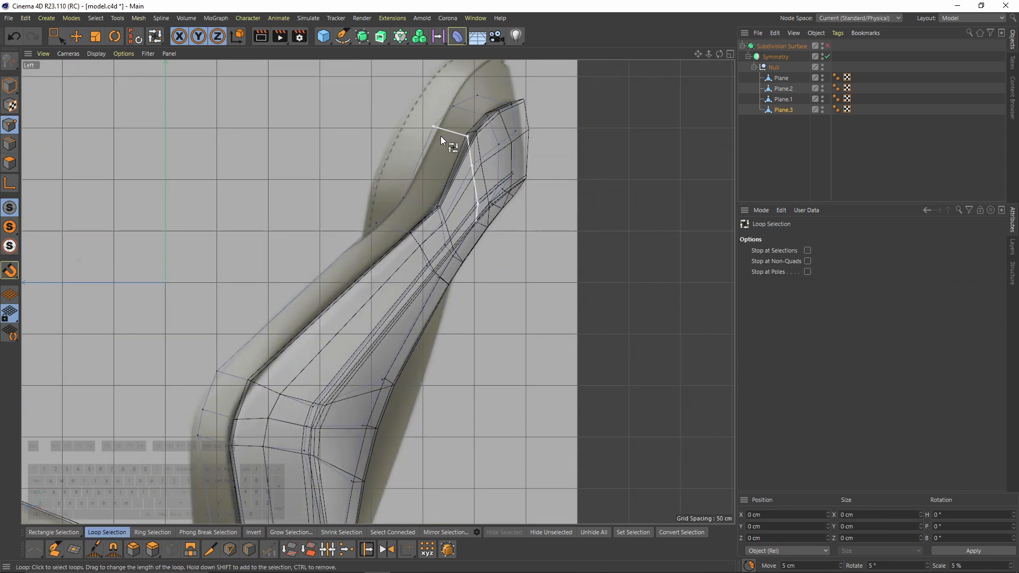
{"action": "key", "text": "0"}
{"action": "left_click_drag", "start_coordinate": [423, 117], "coordinate": [449, 129]}
{"action": "middle_click_drag", "start_coordinate": [472, 98], "coordinate": [463, 192], "text": "alt"}
{"action": "right_click_drag", "start_coordinate": [463, 193], "coordinate": [470, 186], "text": "alt"}
{"action": "left_click_drag", "start_coordinate": [454, 184], "coordinate": [466, 175]}
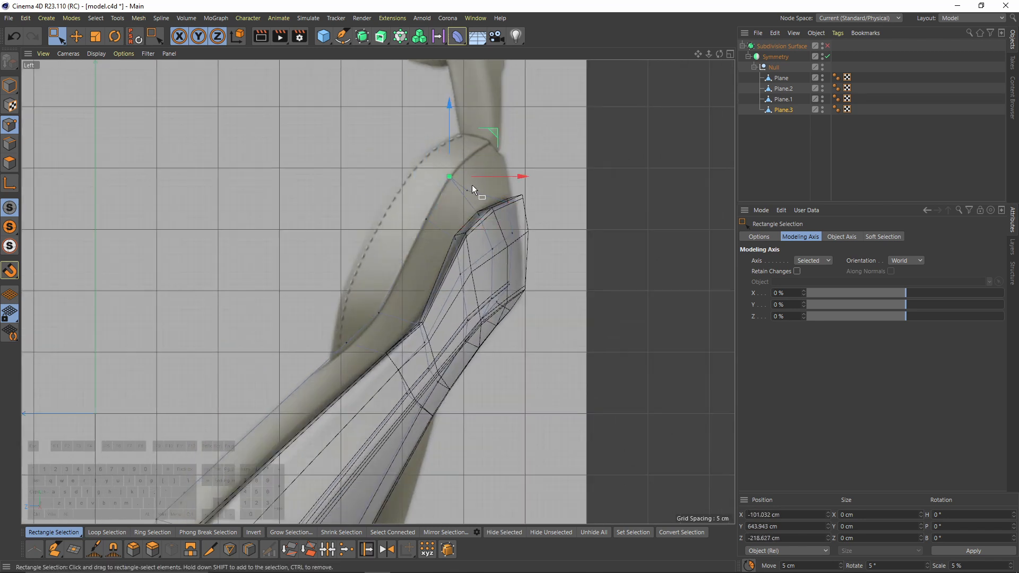
Fit the neighbouring upper points of the front edge to the curved shoulder line of the sketch
{"action": "left_click_drag", "start_coordinate": [537, 97], "coordinate": [537, 97]}
{"action": "middle_click_drag", "start_coordinate": [403, 329], "coordinate": [517, 148], "text": "alt"}
{"action": "left_click_drag", "start_coordinate": [445, 152], "coordinate": [472, 175]}
{"action": "left_click_drag", "start_coordinate": [510, 133], "coordinate": [513, 136]}
{"action": "middle_click_drag", "start_coordinate": [329, 366], "coordinate": [432, 230], "text": "alt"}
Reposition the lower bend point and the bottom end point of the front edge in the side view
{"action": "left_click_drag", "start_coordinate": [334, 234], "coordinate": [367, 289]}
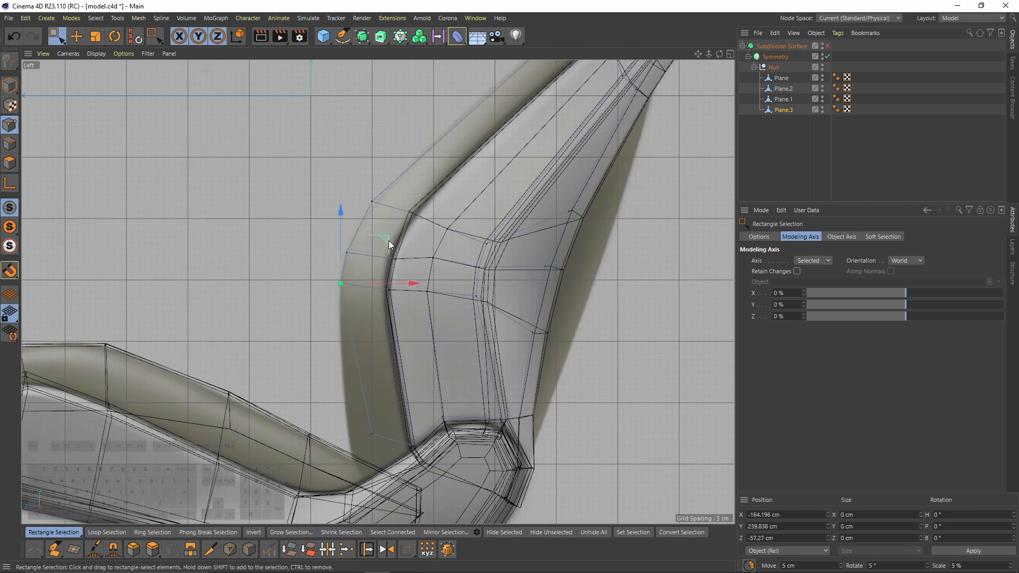
{"action": "middle_click_drag", "start_coordinate": [389, 245], "coordinate": [430, 191], "text": "alt"}
{"action": "left_click_drag", "start_coordinate": [399, 323], "coordinate": [465, 367]}
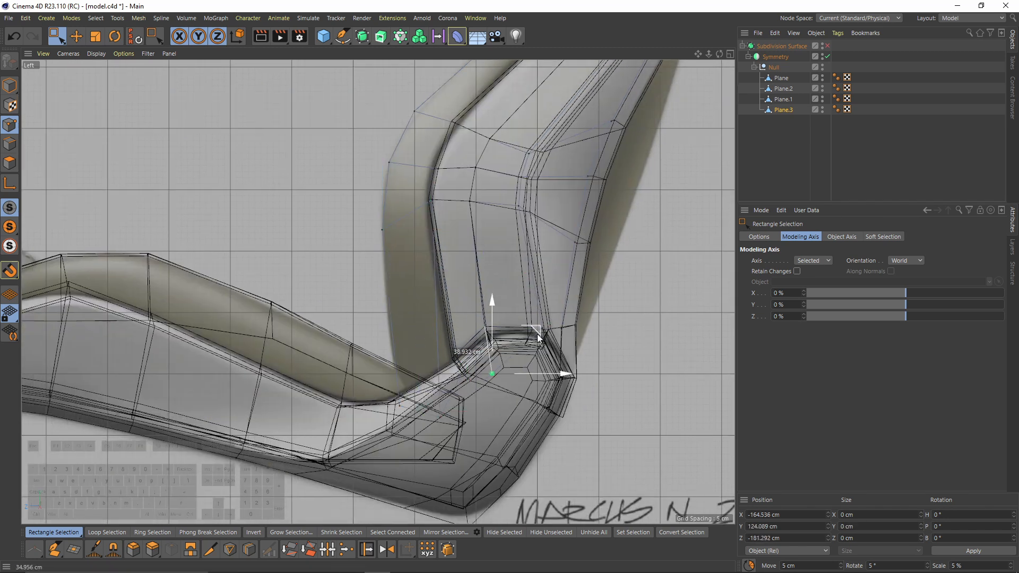
Slide a point at the lower end of the backrest part along its edge
{"action": "key", "text": "F1"}
{"action": "left_click_drag", "start_coordinate": [393, 234], "coordinate": [529, 326], "text": "alt"}
{"action": "scroll", "coordinate": [530, 327], "scroll_direction": "up", "scroll_amount": 3}
{"action": "key", "text": "m"}
{"action": "key", "text": "o"}
{"action": "left_click_drag", "start_coordinate": [441, 388], "coordinate": [442, 395]}
{"action": "mouse_move", "coordinate": [442, 395]}
{"action": "left_mouse_down", "text": "alt"}
{"action": "mouse_move", "coordinate": [443, 405]}
{"action": "mouse_move", "coordinate": [445, 384]}
{"action": "mouse_move", "coordinate": [478, 396]}
{"action": "mouse_move", "coordinate": [484, 339]}
{"action": "left_mouse_up", "text": "alt"}
Display the model shaded with lines and adjust the height of the backrest part's lower front corner point
{"action": "key", "text": "n"}
{"action": "key", "text": "g"}
{"action": "key", "text": "n"}
{"action": "key", "text": "b"}
{"action": "key", "text": "e"}
{"action": "left_click", "coordinate": [477, 383]}
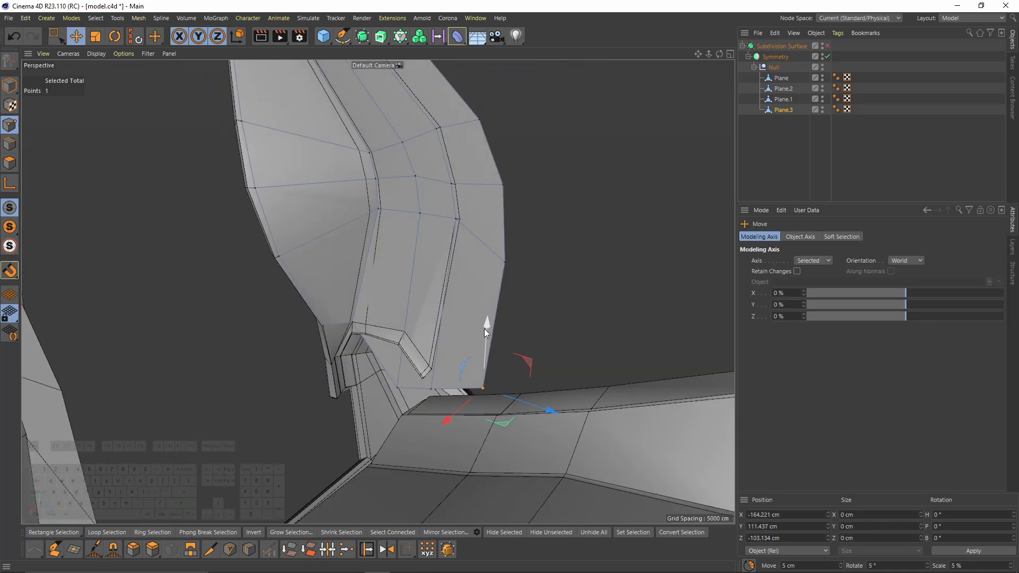
{"action": "left_click_drag", "start_coordinate": [437, 371], "coordinate": [378, 315], "text": "alt"}
{"action": "key", "text": "space"}
Select the outer open edge loop of the backrest part and extrude it inward by 38 cm
{"action": "left_click_drag", "start_coordinate": [378, 308], "coordinate": [177, 231], "text": "alt"}
{"action": "scroll", "coordinate": [383, 281], "scroll_direction": "down", "scroll_amount": 4}
{"action": "left_click", "coordinate": [10, 144]}
{"action": "key", "text": "space"}
{"action": "double_click", "coordinate": [481, 234]}
{"action": "middle_click", "coordinate": [467, 249]}
{"action": "middle_click_drag", "start_coordinate": [293, 371], "coordinate": [260, 451], "text": "alt"}
{"action": "middle_click", "coordinate": [250, 161]}
{"action": "left_click_drag", "start_coordinate": [255, 161], "coordinate": [559, 190], "text": "alt"}
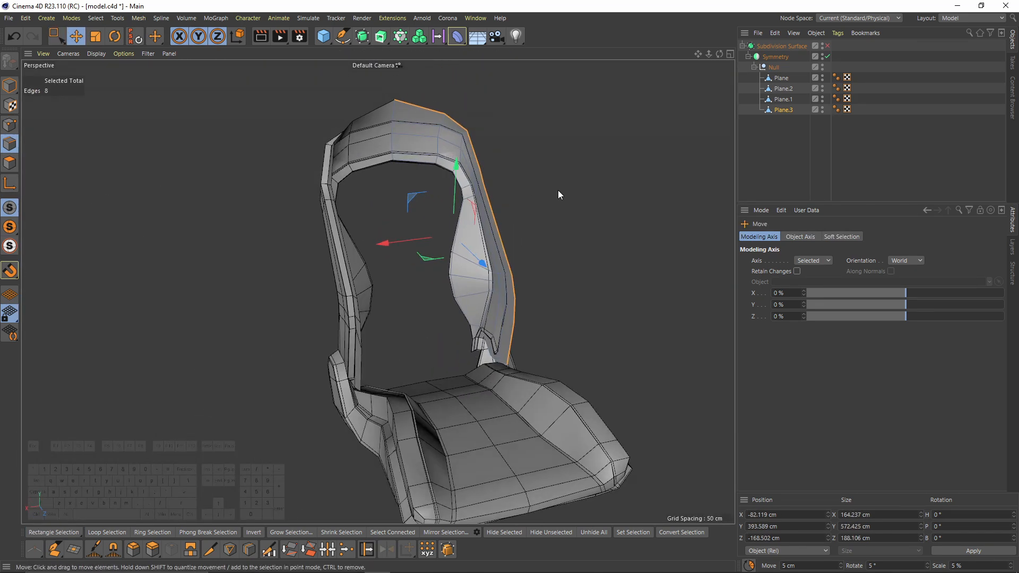
{"action": "right_click", "coordinate": [558, 190]}
{"action": "left_click", "coordinate": [583, 263]}
{"action": "left_click_drag", "start_coordinate": [584, 265], "coordinate": [450, 237]}
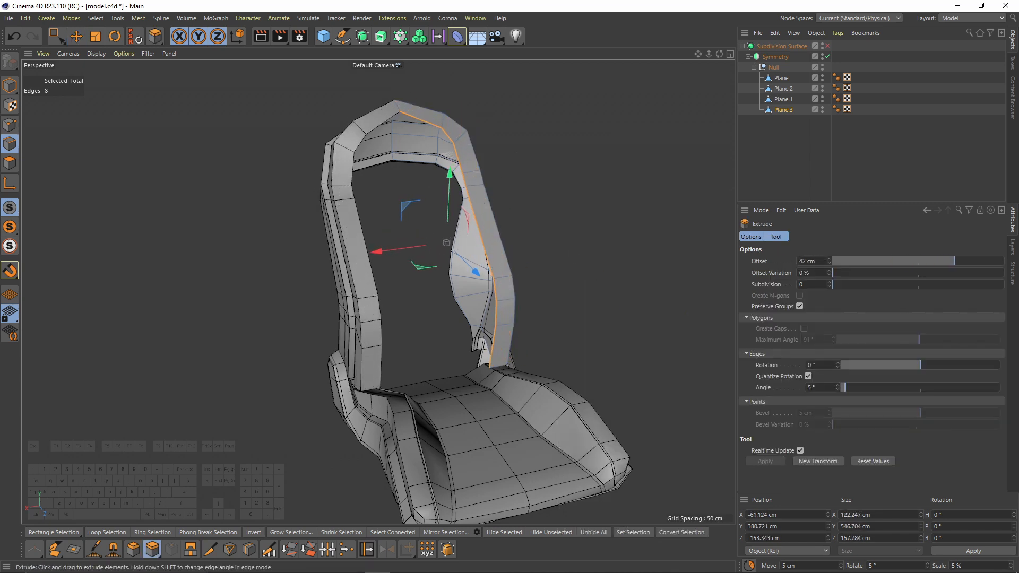
{"action": "left_click_drag", "start_coordinate": [531, 242], "coordinate": [471, 270], "text": "alt"}
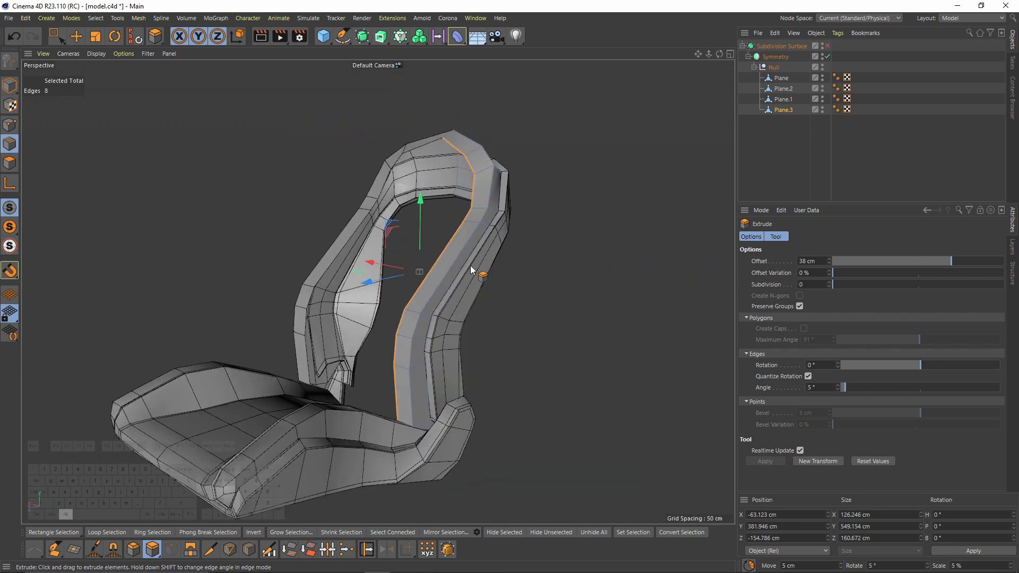
In the side view, move the upper points of the extruded edge onto the sketched outline
{"action": "middle_click", "coordinate": [471, 269]}
{"action": "middle_click", "coordinate": [466, 173]}
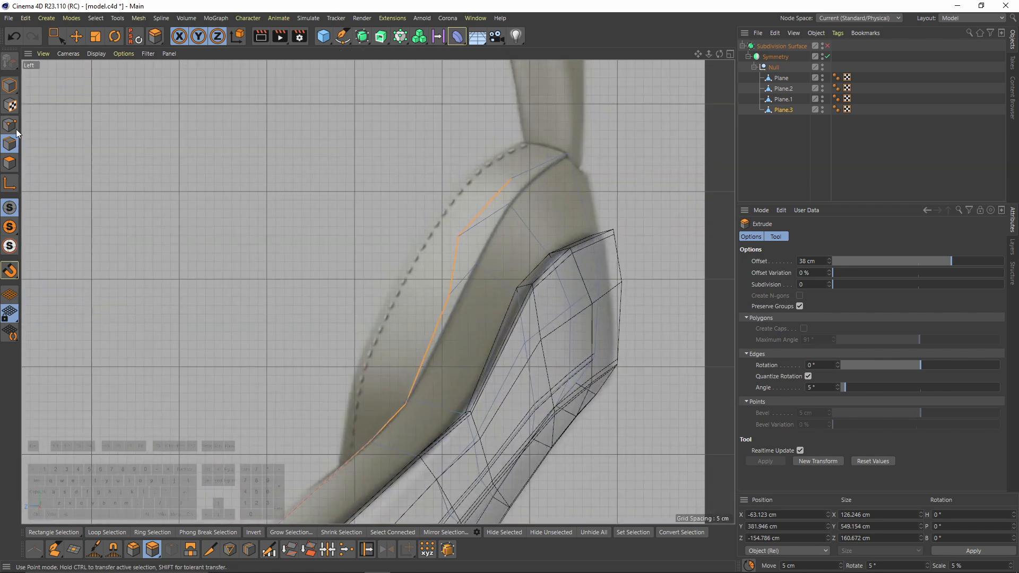
{"action": "left_click", "coordinate": [16, 131]}
{"action": "key", "text": "space"}
{"action": "left_click_drag", "start_coordinate": [491, 252], "coordinate": [500, 252]}
{"action": "left_click", "coordinate": [459, 237]}
{"action": "key", "text": "F1"}
Refine individual points along the inner edge of the extruded strip with the Slide and Move tools
{"action": "left_click_drag", "start_coordinate": [571, 140], "coordinate": [533, 228], "text": "alt"}
{"action": "left_click", "coordinate": [530, 320]}
{"action": "left_click_drag", "start_coordinate": [530, 320], "coordinate": [505, 227], "text": "alt"}
{"action": "key", "text": "m"}
{"action": "key", "text": "o"}
{"action": "key", "text": "e"}
{"action": "left_click", "coordinate": [466, 195], "text": "shift"}
{"action": "left_click_drag", "start_coordinate": [495, 181], "coordinate": [532, 154], "text": "alt"}
Extend only the strip's four lower inner edges to the seat's centre and set their X position and X size to 0 cm
{"action": "scroll", "coordinate": [485, 154], "scroll_direction": "down", "scroll_amount": 5}
{"action": "key", "text": "Return"}
{"action": "double_click", "coordinate": [491, 207]}
{"action": "left_click", "coordinate": [551, 180]}
{"action": "key", "text": "space"}
{"action": "key", "text": "ctrl+z"}
{"action": "left_click_drag", "start_coordinate": [560, 189], "coordinate": [542, 212], "text": "alt"}
{"action": "middle_click_drag", "start_coordinate": [543, 211], "coordinate": [560, 282], "text": "alt"}
{"action": "left_click_drag", "start_coordinate": [403, 110], "coordinate": [533, 208], "text": "ctrl"}
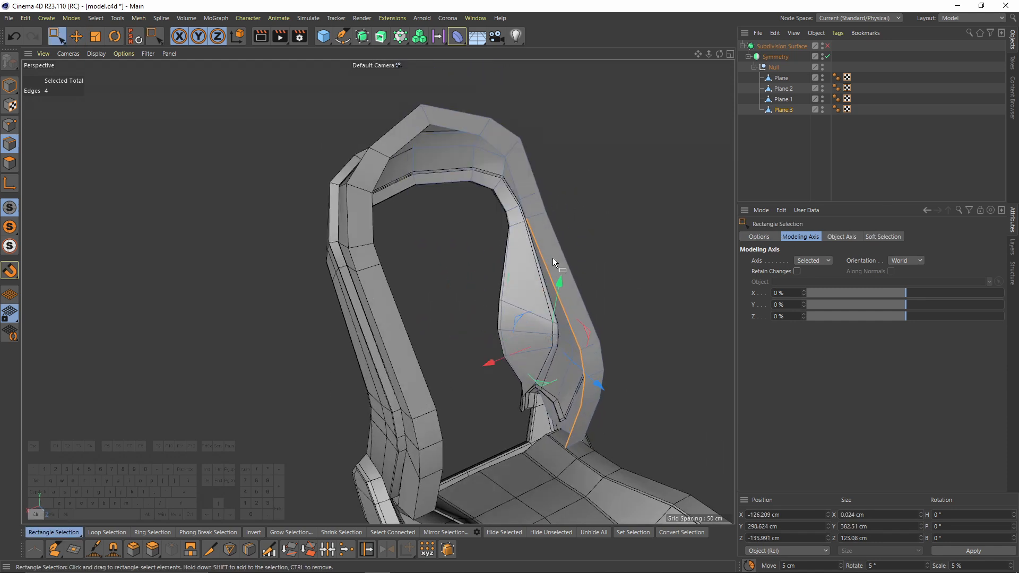
{"action": "left_click_drag", "start_coordinate": [552, 256], "coordinate": [576, 312], "text": "alt"}
{"action": "left_click_drag", "start_coordinate": [501, 329], "coordinate": [415, 281], "text": "alt"}
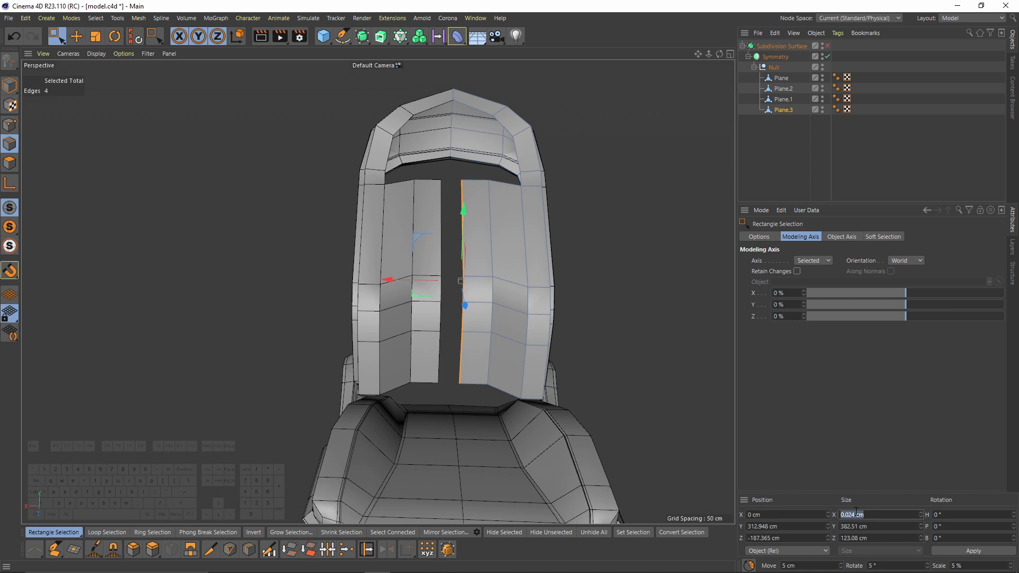
{"action": "left_click_drag", "start_coordinate": [488, 276], "coordinate": [417, 260], "text": "alt"}
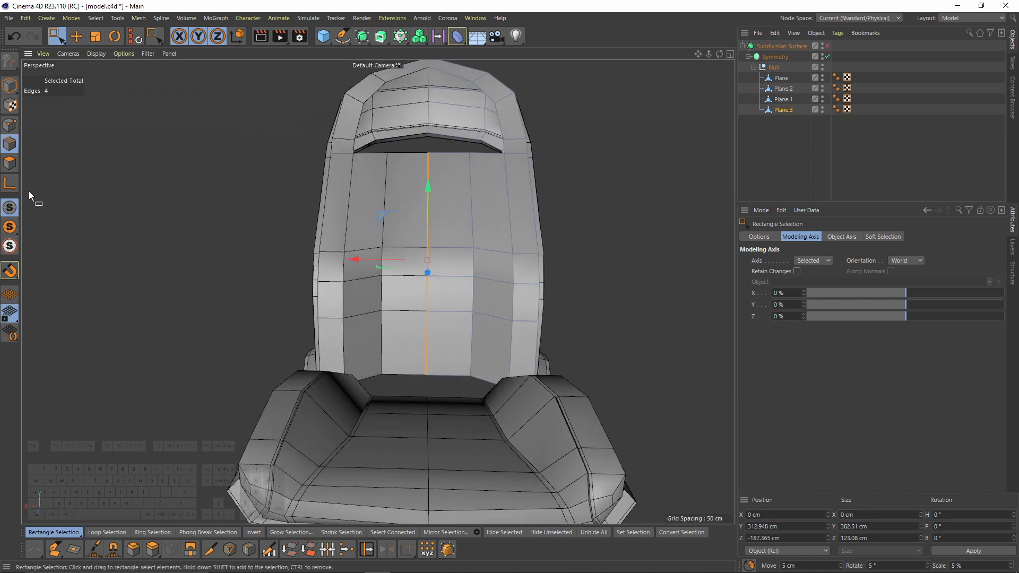
In the front view, select the column of points beside the centre line of the backrest panel
{"action": "left_click", "coordinate": [9, 127]}
{"action": "middle_click", "coordinate": [348, 332]}
{"action": "middle_click", "coordinate": [548, 414]}
{"action": "middle_click_drag", "start_coordinate": [351, 447], "coordinate": [377, 297], "text": "alt"}
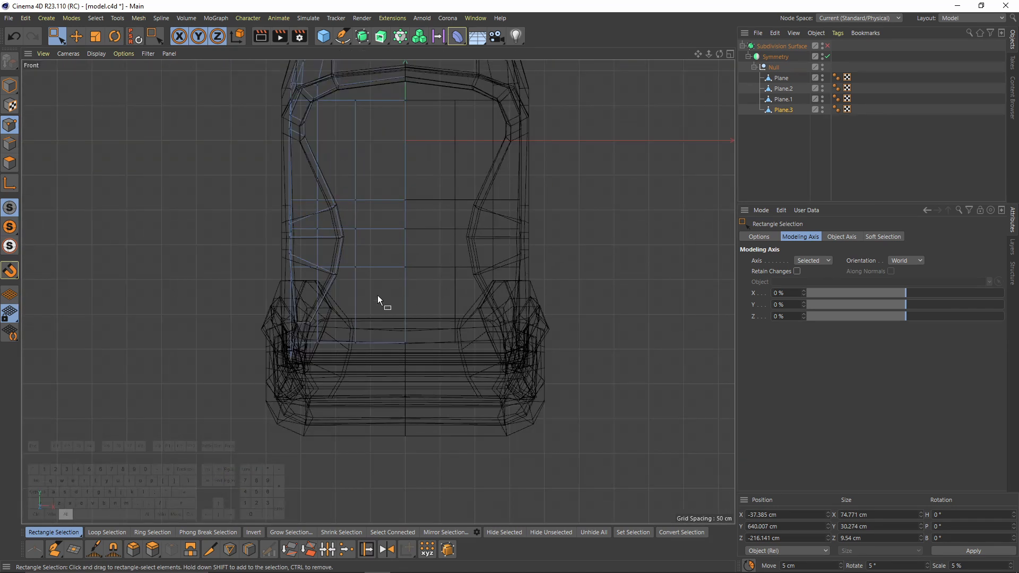
{"action": "scroll", "coordinate": [361, 355], "scroll_direction": "up", "scroll_amount": 5}
{"action": "left_click_drag", "start_coordinate": [342, 251], "coordinate": [390, 406]}
Try to shift a column of the backrest panel's points and undo the changes
{"action": "middle_click", "coordinate": [300, 321]}
{"action": "middle_click", "coordinate": [304, 187]}
{"action": "right_click_drag", "start_coordinate": [463, 387], "coordinate": [551, 366], "text": "alt"}
{"action": "left_click_drag", "start_coordinate": [552, 366], "coordinate": [504, 345], "text": "alt"}
{"action": "left_click_drag", "start_coordinate": [489, 254], "coordinate": [511, 372]}
{"action": "left_click_drag", "start_coordinate": [424, 352], "coordinate": [478, 340]}
{"action": "scroll", "coordinate": [500, 384], "scroll_direction": "up", "scroll_amount": 6}
{"action": "middle_click", "coordinate": [469, 358]}
{"action": "middle_click", "coordinate": [476, 387]}
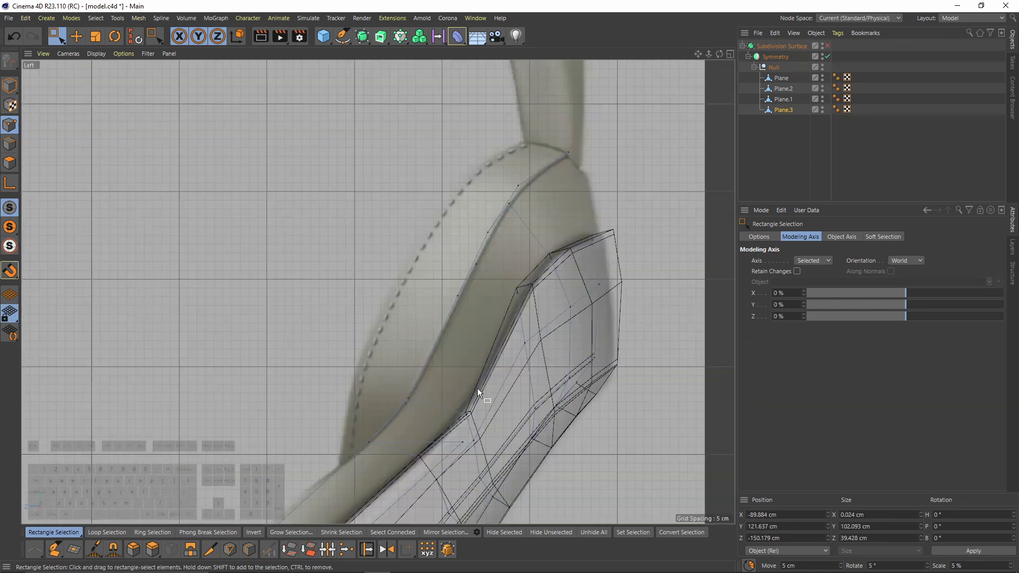
{"action": "middle_click", "coordinate": [477, 388]}
{"action": "middle_click", "coordinate": [446, 351]}
{"action": "key", "text": "ctrl+z"}
{"action": "key", "text": "ctrl+z"}
{"action": "key", "text": "ctrl+z"}
Shift individual points of the column beside the centre line sideways, including the panel's top point and the one below it
{"action": "left_click_drag", "start_coordinate": [316, 325], "coordinate": [313, 326]}
{"action": "scroll", "coordinate": [414, 289], "scroll_direction": "down", "scroll_amount": 5}
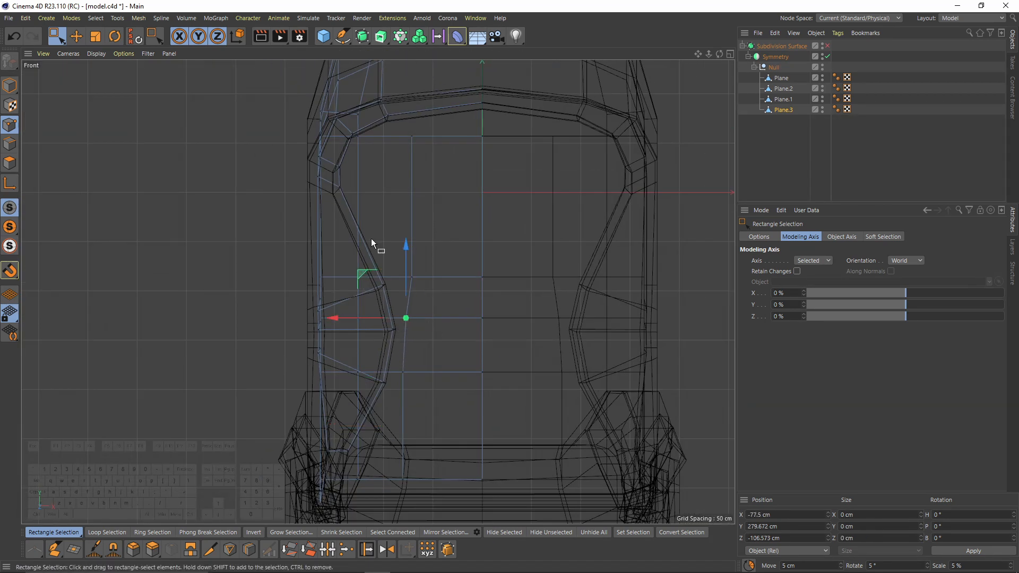
{"action": "middle_click", "coordinate": [365, 314]}
{"action": "middle_click", "coordinate": [372, 289]}
{"action": "scroll", "coordinate": [371, 288], "scroll_direction": "down", "scroll_amount": 3}
{"action": "key", "text": "e"}
{"action": "left_click", "coordinate": [399, 169]}
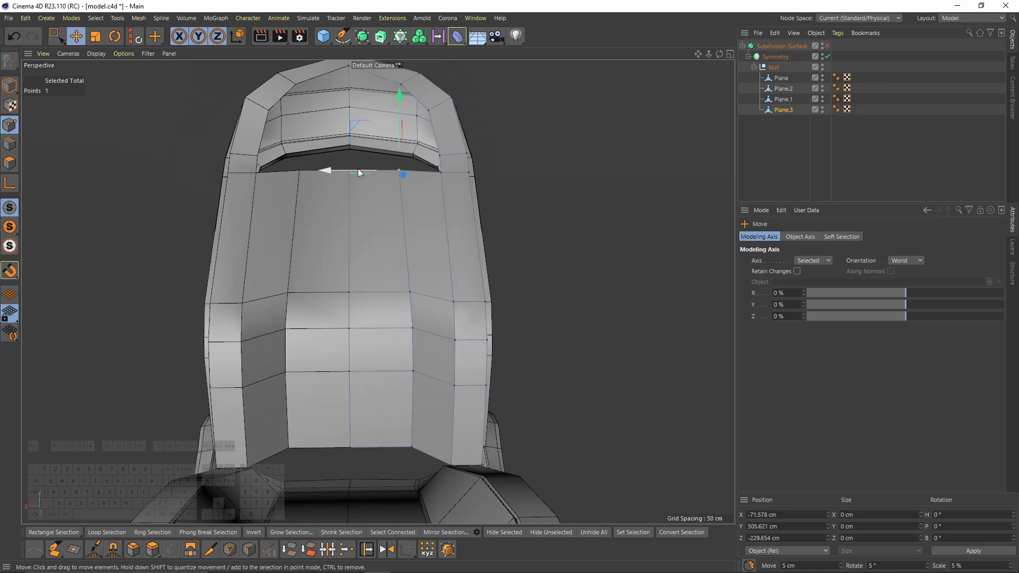
{"action": "left_click_drag", "start_coordinate": [358, 169], "coordinate": [364, 169]}
{"action": "left_click", "coordinate": [409, 291]}
{"action": "left_click_drag", "start_coordinate": [349, 291], "coordinate": [353, 292]}
Select several points of the panel's inner column and even out their line with the Scale tool
{"action": "left_click", "coordinate": [416, 169]}
{"action": "left_click", "coordinate": [413, 371], "text": "shift"}
{"action": "left_click", "coordinate": [412, 446], "text": "shift"}
{"action": "key", "text": "t"}
{"action": "left_click_drag", "start_coordinate": [339, 304], "coordinate": [418, 298]}
Slide the top edge beside the backrest panel's centre line about 44 cm downward
{"action": "left_click_drag", "start_coordinate": [417, 297], "coordinate": [417, 297]}
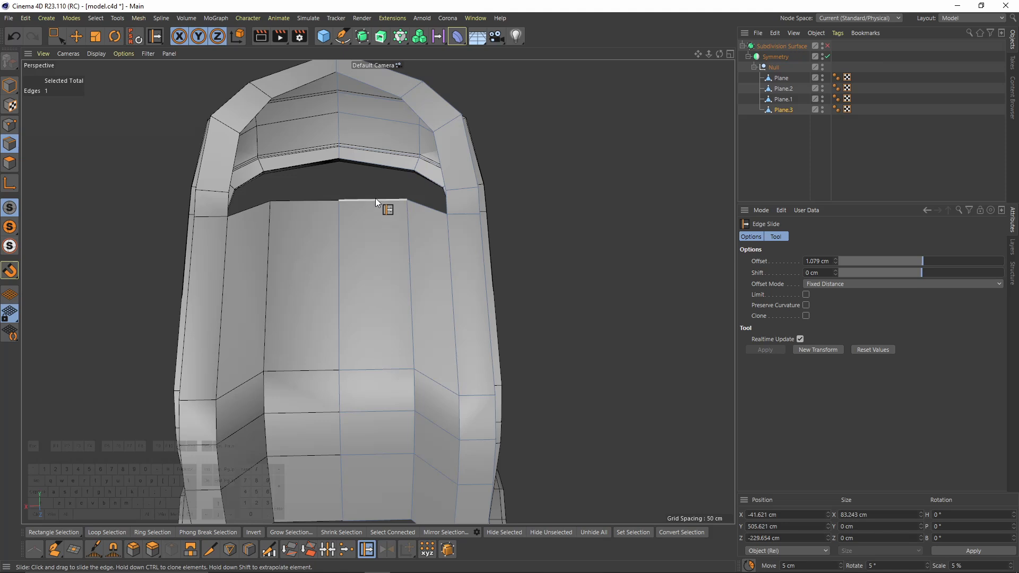
{"action": "left_click_drag", "start_coordinate": [375, 200], "coordinate": [377, 231]}
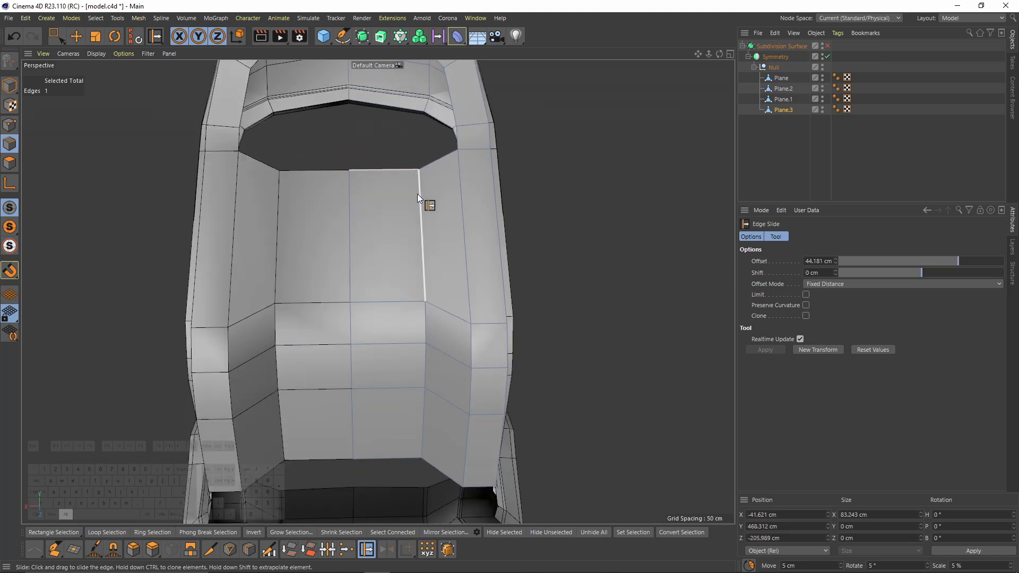
Move the inner backrest panel's bottom edge beside the centre line to about Y 75 cm and Z -176 cm
{"action": "right_click_drag", "start_coordinate": [417, 194], "coordinate": [416, 237], "text": "alt"}
{"action": "left_click_drag", "start_coordinate": [416, 236], "coordinate": [439, 217], "text": "alt"}
{"action": "key", "text": "e"}
{"action": "left_click", "coordinate": [390, 397]}
{"action": "mouse_move", "coordinate": [415, 345]}
{"action": "left_mouse_down", "text": "alt"}
{"action": "mouse_move", "coordinate": [444, 381]}
{"action": "mouse_move", "coordinate": [397, 348]}
{"action": "mouse_move", "coordinate": [397, 364]}
{"action": "left_mouse_up", "text": "alt"}
{"action": "left_click_drag", "start_coordinate": [406, 382], "coordinate": [414, 400], "text": "alt"}
{"action": "left_click_drag", "start_coordinate": [435, 461], "coordinate": [444, 403]}
{"action": "left_click_drag", "start_coordinate": [387, 383], "coordinate": [387, 385]}
{"action": "left_click_drag", "start_coordinate": [354, 242], "coordinate": [467, 262], "text": "alt"}
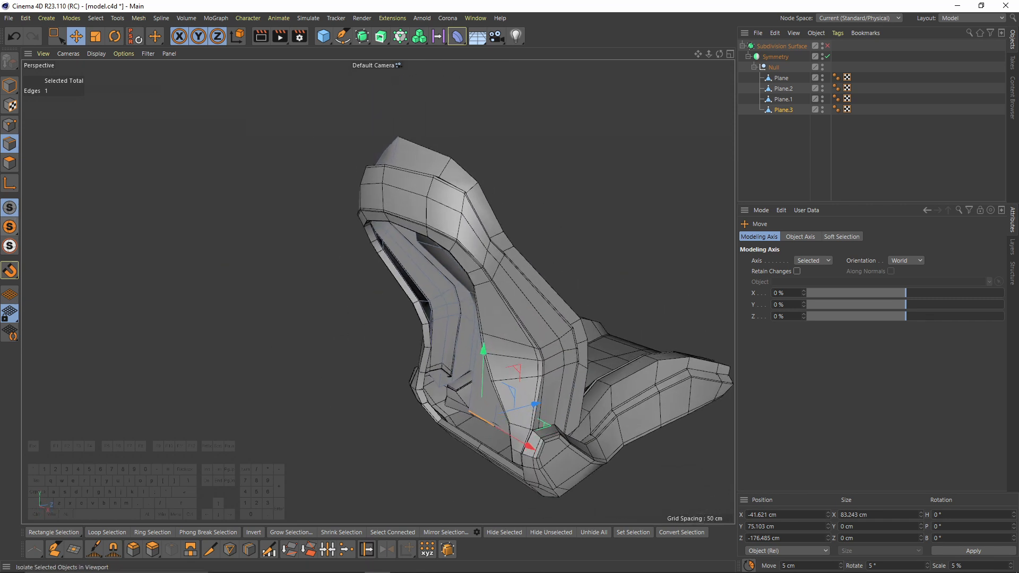
Isolate Plane.3 in the viewport and turn off Symmetry
{"action": "left_click", "coordinate": [86, 247]}
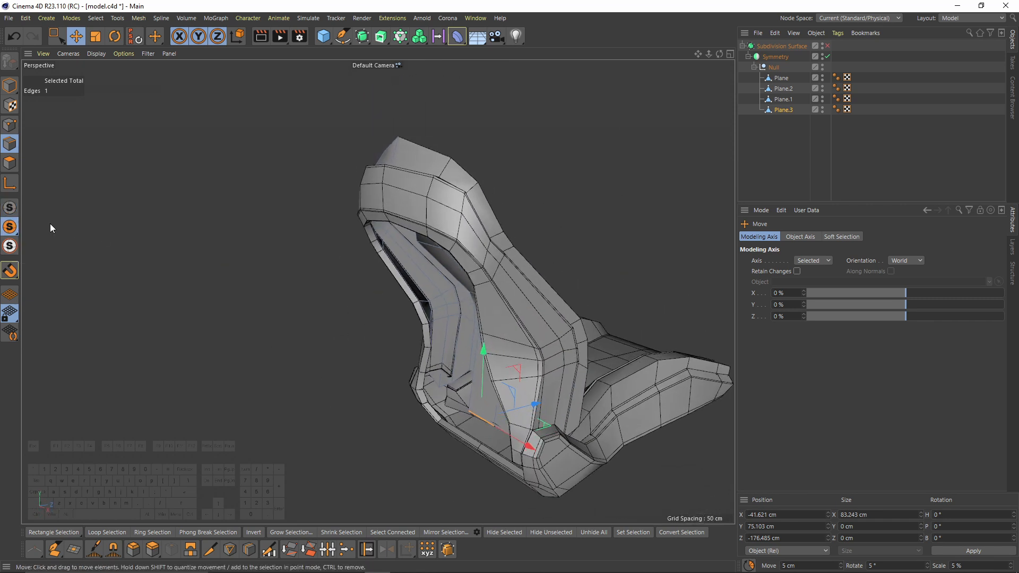
{"action": "left_click", "coordinate": [51, 243]}
{"action": "left_click", "coordinate": [828, 57]}
{"action": "left_click_drag", "start_coordinate": [466, 278], "coordinate": [595, 234], "text": "alt"}
{"action": "left_click_drag", "start_coordinate": [448, 291], "coordinate": [462, 295], "text": "alt"}
Extrude the seven-edge inner border of the backrest's side strip toward the centre and set its X position to 0 cm
{"action": "right_click_drag", "start_coordinate": [414, 381], "coordinate": [422, 386], "text": "alt"}
{"action": "left_click", "coordinate": [422, 387]}
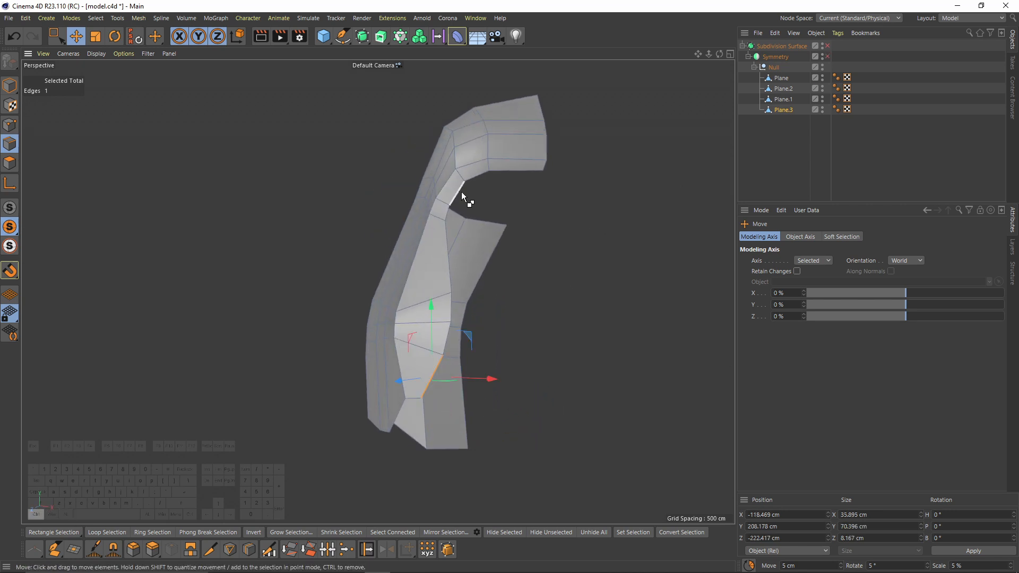
{"action": "double_click", "coordinate": [470, 178]}
{"action": "left_click_drag", "start_coordinate": [512, 292], "coordinate": [564, 294]}
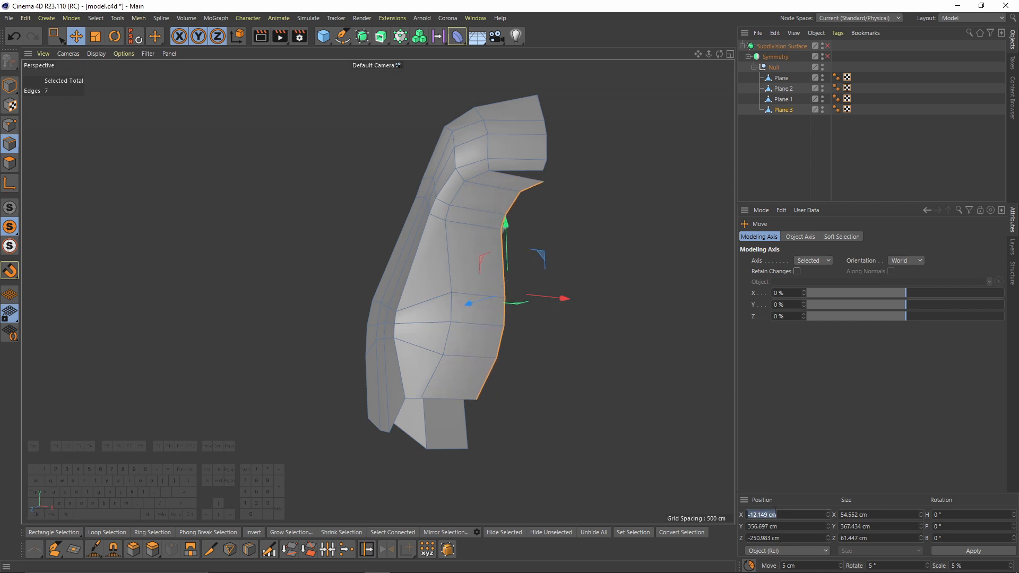
{"action": "type", "text": "0"}
{"action": "key", "text": "Return"}
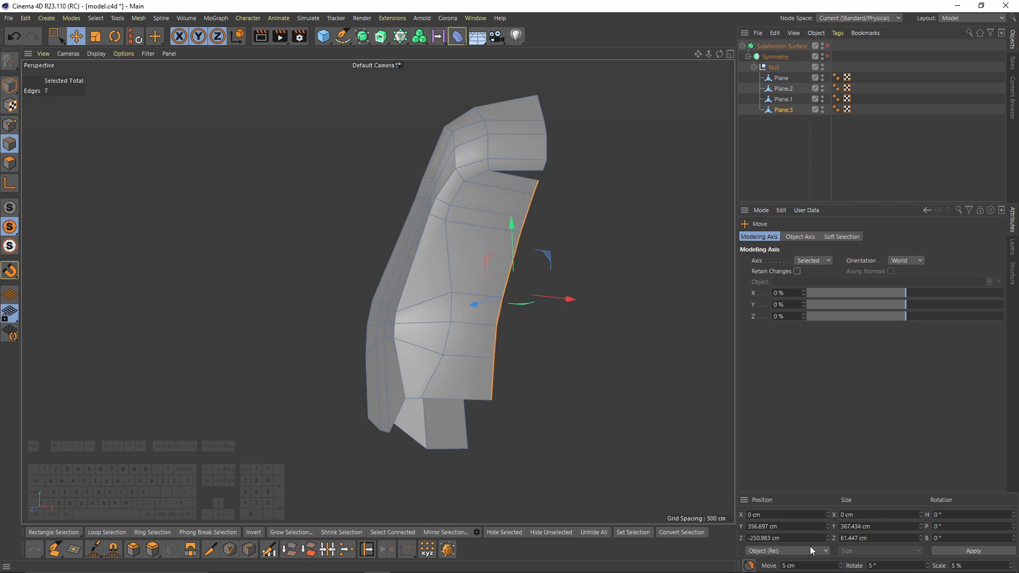
Weld the two centre-line points at the gap between the backrest panel's top part and the newly extruded column
{"action": "scroll", "coordinate": [532, 183], "scroll_direction": "up", "scroll_amount": 1}
{"action": "left_click", "coordinate": [9, 124]}
{"action": "key", "text": "0"}
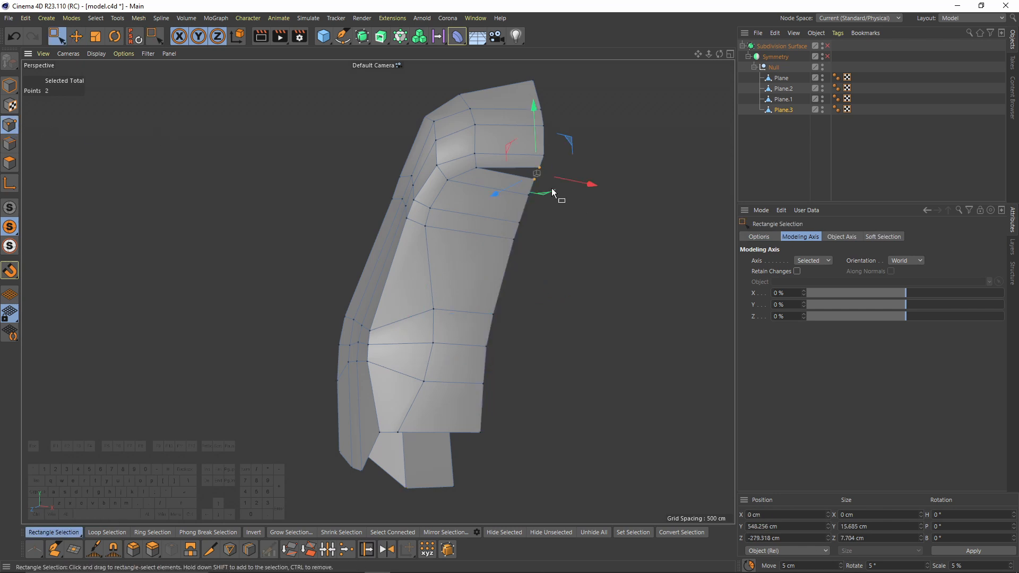
{"action": "scroll", "coordinate": [552, 193], "scroll_direction": "up", "scroll_amount": 2}
{"action": "right_click", "coordinate": [610, 271]}
{"action": "left_click", "coordinate": [655, 504]}
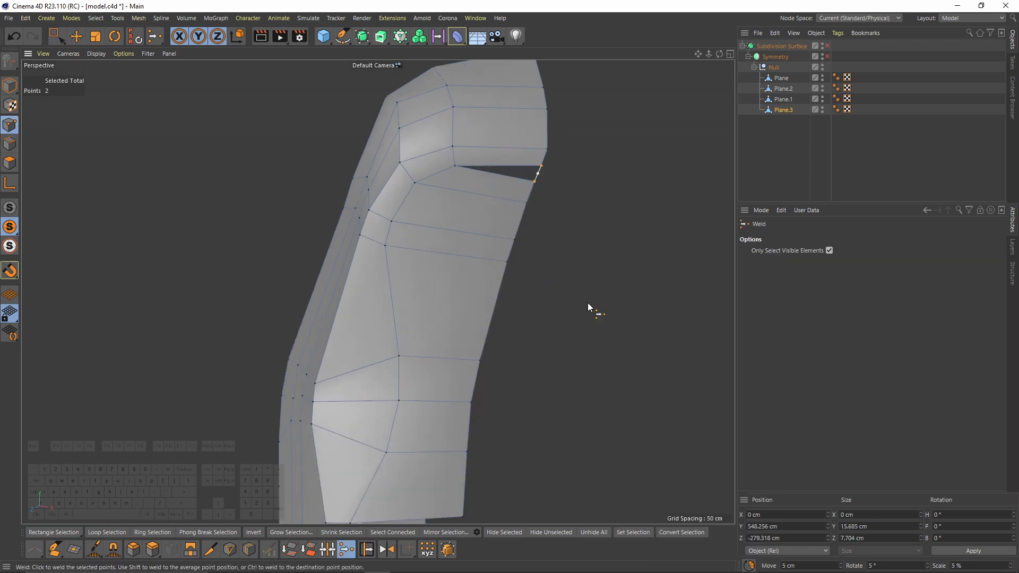
{"action": "left_click", "coordinate": [546, 169]}
Extrude the front panel's two bottom edges downward to about Y 73 cm and Z -250 cm
{"action": "left_click_drag", "start_coordinate": [541, 175], "coordinate": [319, 192], "text": "alt"}
{"action": "left_click_drag", "start_coordinate": [610, 159], "coordinate": [372, 297], "text": "alt"}
{"action": "left_click", "coordinate": [10, 144]}
{"action": "double_click", "coordinate": [411, 160]}
{"action": "key", "text": "e"}
{"action": "left_click_drag", "start_coordinate": [457, 371], "coordinate": [399, 248], "text": "alt"}
{"action": "double_click", "coordinate": [286, 247]}
{"action": "left_click_drag", "start_coordinate": [293, 185], "coordinate": [340, 300]}
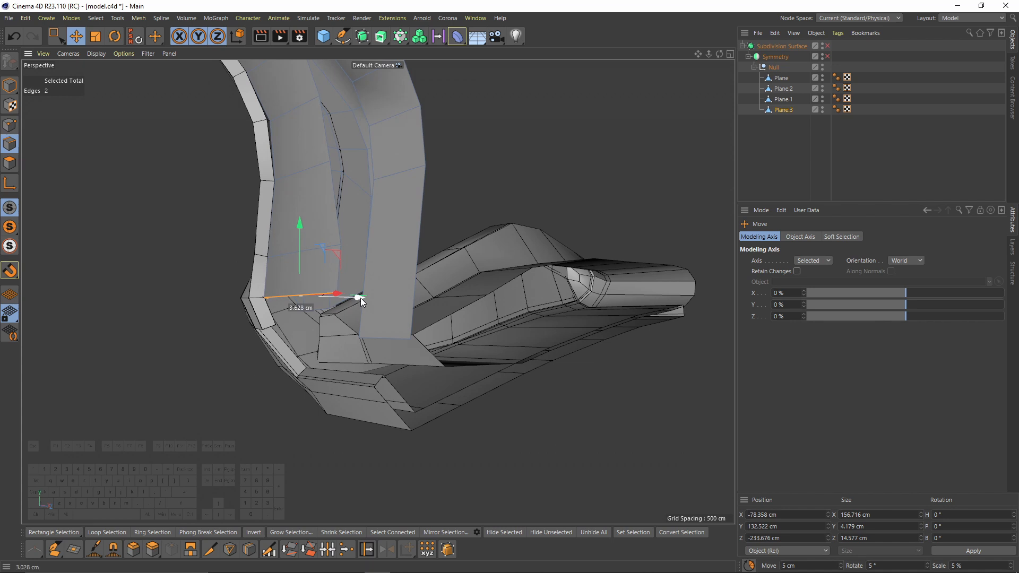
{"action": "left_click_drag", "start_coordinate": [299, 217], "coordinate": [364, 352]}
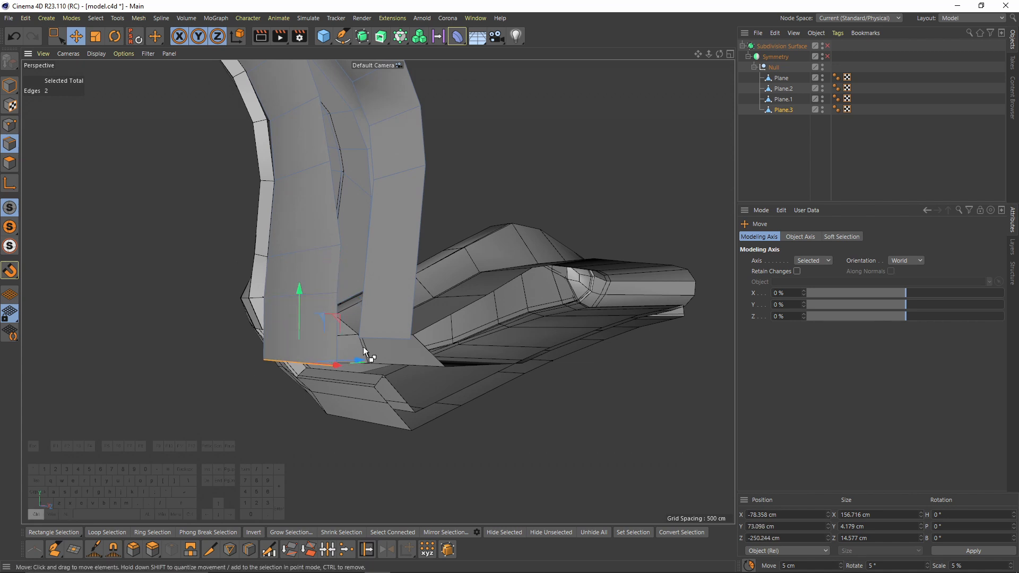
Shift the outer edge of the panel's lower row sideways with Plane.3 isolated, and show the whole seat again
{"action": "left_click", "coordinate": [349, 287]}
{"action": "left_click_drag", "start_coordinate": [348, 287], "coordinate": [405, 302], "text": "alt"}
{"action": "scroll", "coordinate": [429, 275], "scroll_direction": "up", "scroll_amount": 3}
{"action": "left_click", "coordinate": [16, 231]}
{"action": "left_click_drag", "start_coordinate": [423, 275], "coordinate": [396, 279]}
{"action": "left_click_drag", "start_coordinate": [460, 311], "coordinate": [496, 305], "text": "alt"}
{"action": "left_click", "coordinate": [9, 207]}
Move the side strip's bottom corner point to about X -164.5 cm, Y 94.5 cm and Z -190.4 cm
{"action": "left_click_drag", "start_coordinate": [372, 329], "coordinate": [504, 303], "text": "alt"}
{"action": "key", "text": "b"}
{"action": "key", "text": "n"}
{"action": "key", "text": "g"}
{"action": "left_click", "coordinate": [10, 125]}
{"action": "key", "text": "e"}
{"action": "left_click", "coordinate": [493, 303]}
{"action": "mouse_move", "coordinate": [497, 246]}
{"action": "left_mouse_down"}
{"action": "mouse_move", "coordinate": [510, 298]}
{"action": "mouse_move", "coordinate": [431, 256]}
{"action": "mouse_move", "coordinate": [366, 260]}
{"action": "left_mouse_up"}
{"action": "key", "text": "n"}
{"action": "key", "text": "b"}
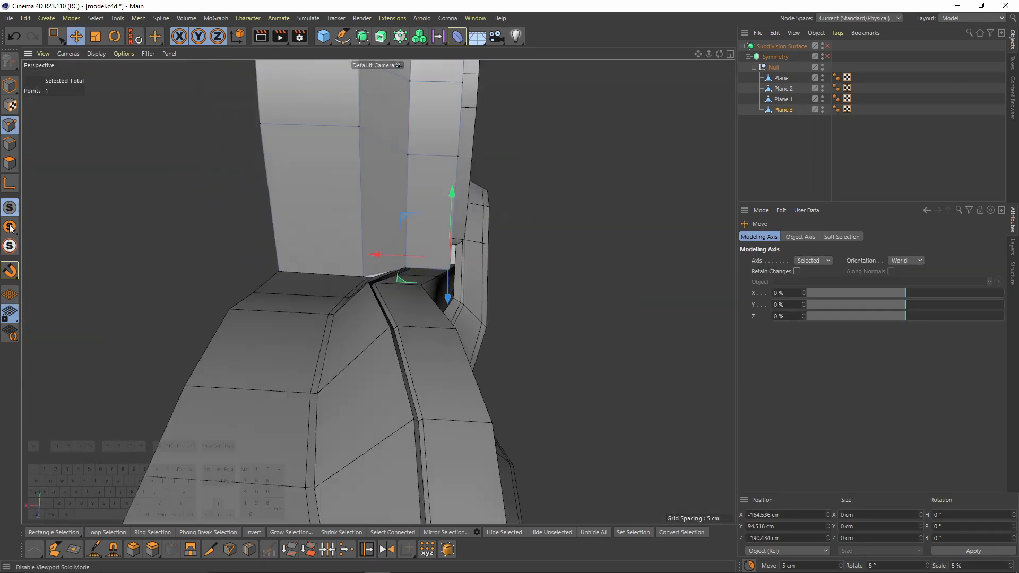
Bridge the side strip's bottom edges to the panel's new lower row with Plane.3 isolated, and close the remaining gap
{"action": "left_click", "coordinate": [10, 227]}
{"action": "left_click_drag", "start_coordinate": [361, 222], "coordinate": [341, 260], "text": "alt"}
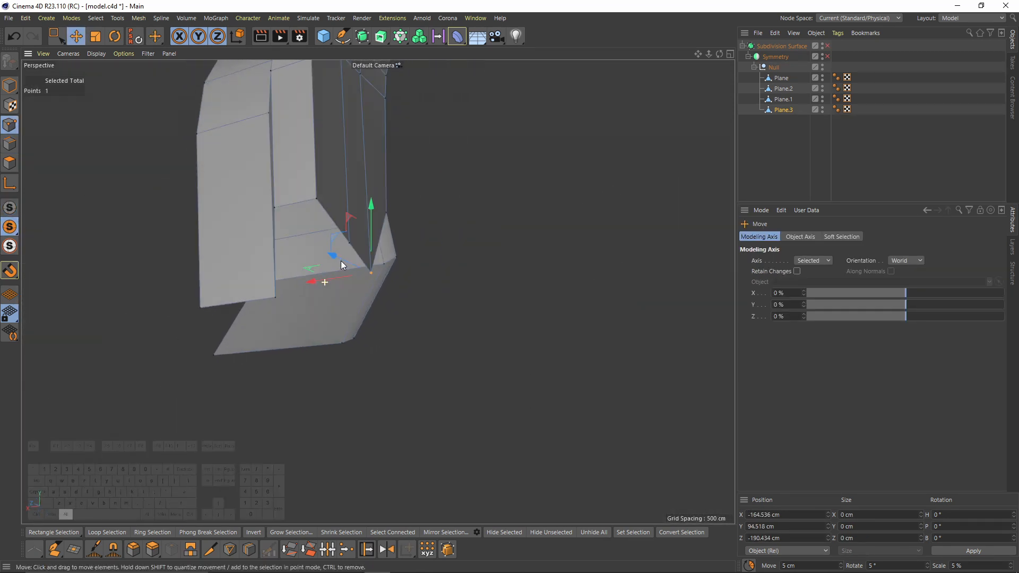
{"action": "left_click", "coordinate": [5, 149]}
{"action": "key", "text": "m"}
{"action": "key", "text": "b"}
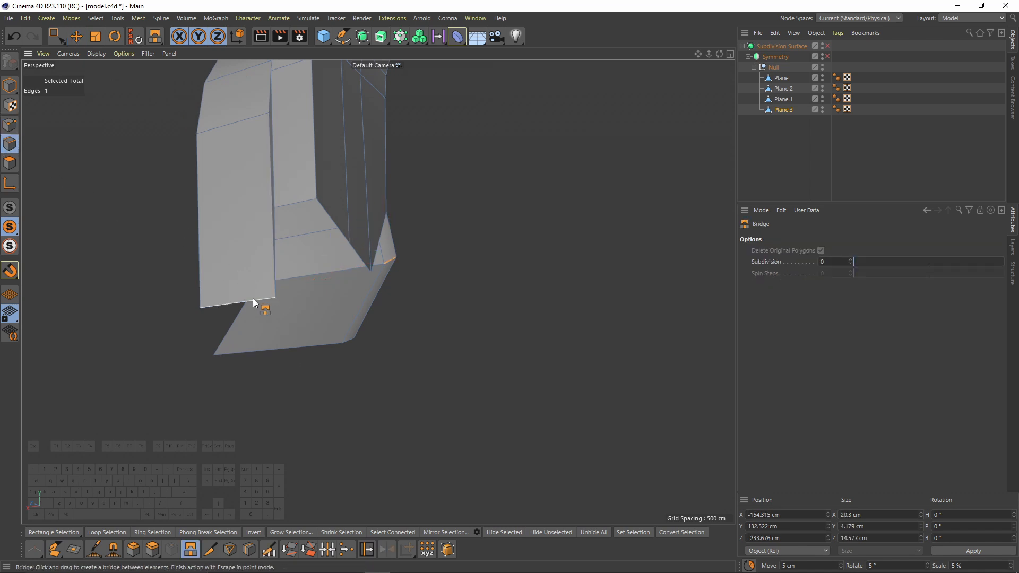
{"action": "left_click_drag", "start_coordinate": [264, 334], "coordinate": [349, 161], "text": "alt"}
{"action": "key", "text": "m"}
{"action": "left_click_drag", "start_coordinate": [263, 148], "coordinate": [296, 330], "text": "alt"}
{"action": "right_click", "coordinate": [434, 229]}
{"action": "left_click", "coordinate": [486, 237]}
{"action": "left_click", "coordinate": [468, 224]}
Lower the side strip's bottom corner point to about Y 76 cm and Z -176 cm
{"action": "left_click", "coordinate": [9, 124]}
{"action": "key", "text": "e"}
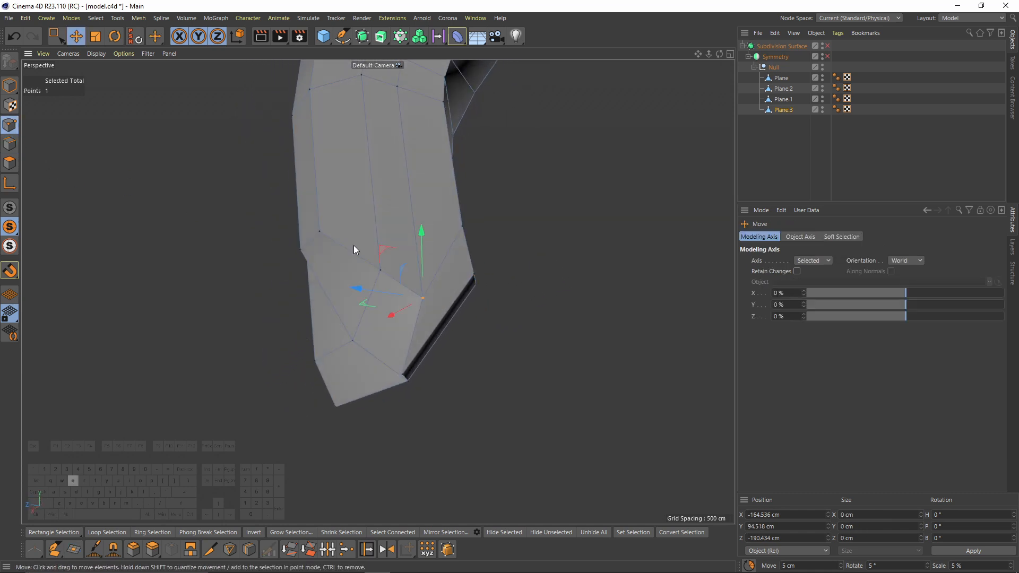
{"action": "left_click_drag", "start_coordinate": [409, 273], "coordinate": [380, 253], "text": "alt"}
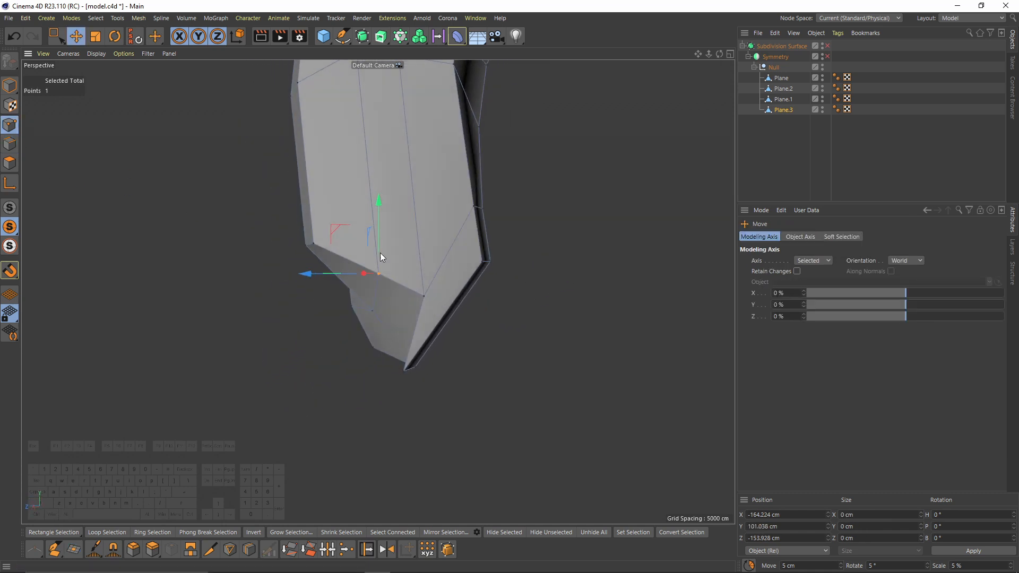
{"action": "left_click", "coordinate": [427, 290]}
{"action": "left_click_drag", "start_coordinate": [427, 290], "coordinate": [448, 311], "text": "alt"}
{"action": "left_click_drag", "start_coordinate": [373, 313], "coordinate": [345, 327]}
{"action": "left_click_drag", "start_coordinate": [424, 347], "coordinate": [441, 296], "text": "alt"}
{"action": "key", "text": "m"}
{"action": "key", "text": "o"}
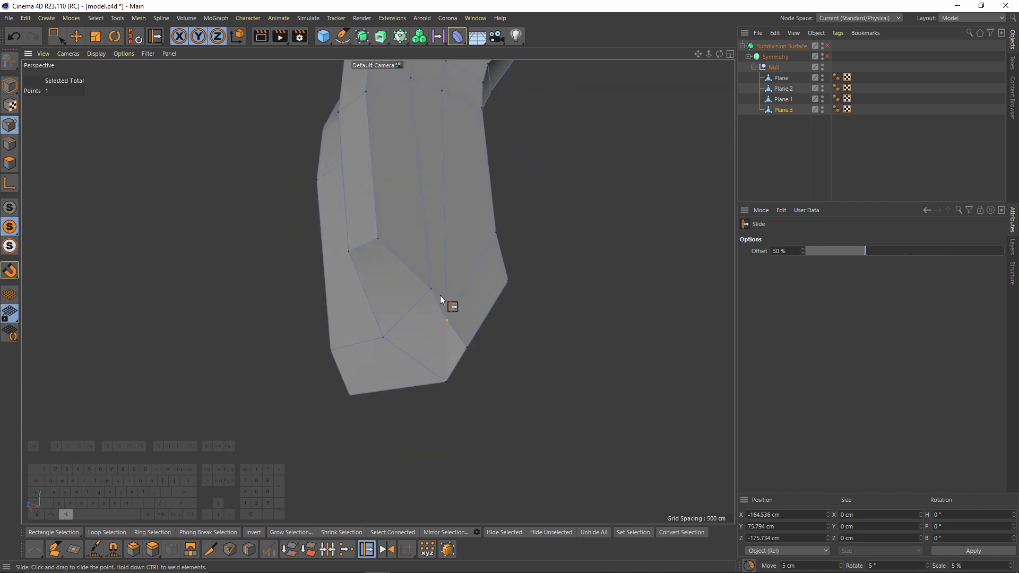
Lower the neighbouring bottom point of the side strip to about Y 77 cm and Z -151 cm against the side-view sketch
{"action": "key", "text": "e"}
{"action": "middle_click", "coordinate": [438, 297]}
{"action": "middle_click", "coordinate": [276, 393]}
{"action": "middle_click_drag", "start_coordinate": [276, 393], "coordinate": [364, 235], "text": "alt"}
{"action": "scroll", "coordinate": [364, 240], "scroll_direction": "up", "scroll_amount": 2}
{"action": "key", "text": "0"}
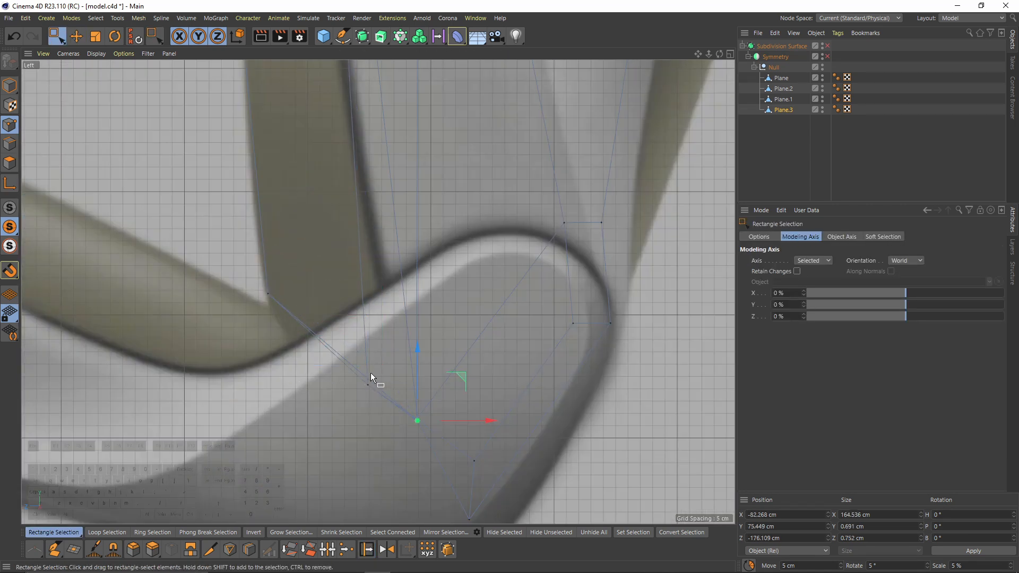
{"action": "left_click", "coordinate": [367, 384]}
{"action": "key", "text": "F1"}
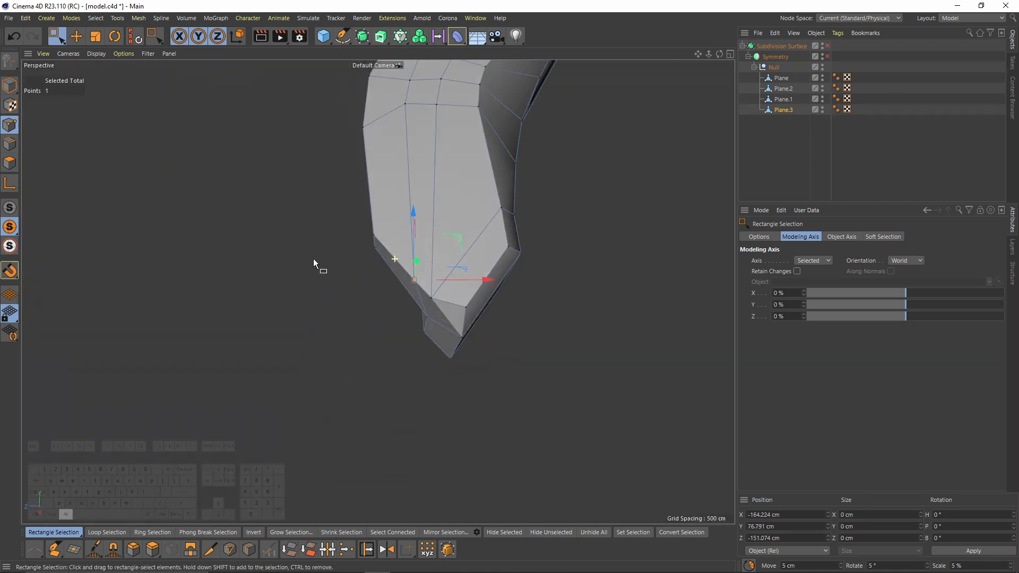
Reposition the panel's lowest outer corner point to about Y 49 cm and Z -197 cm using the side view
{"action": "left_click", "coordinate": [443, 291]}
{"action": "middle_click", "coordinate": [441, 293]}
{"action": "middle_click", "coordinate": [252, 430]}
{"action": "left_click_drag", "start_coordinate": [440, 232], "coordinate": [416, 263]}
{"action": "middle_click", "coordinate": [415, 264]}
{"action": "middle_click", "coordinate": [345, 267]}
{"action": "left_click_drag", "start_coordinate": [342, 268], "coordinate": [30, 218], "text": "alt"}
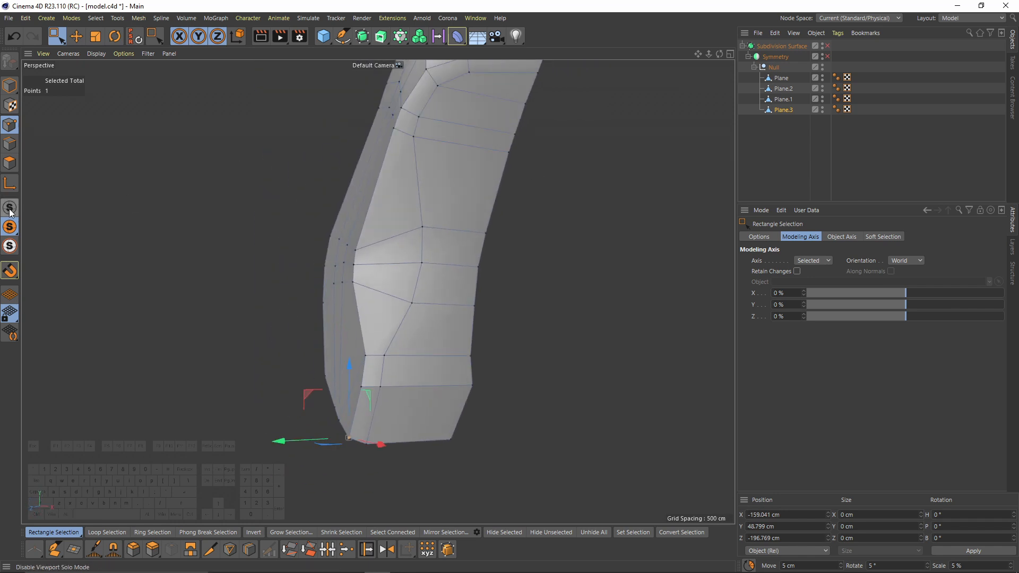
Select the points of the panel's lower rows in the side view and adjust their positions to follow the sketch
{"action": "left_click_drag", "start_coordinate": [389, 248], "coordinate": [321, 356], "text": "alt"}
{"action": "middle_click", "coordinate": [317, 356]}
{"action": "middle_click", "coordinate": [314, 358]}
{"action": "middle_click_drag", "start_coordinate": [314, 358], "coordinate": [254, 331], "text": "alt"}
{"action": "left_click", "coordinate": [380, 333]}
{"action": "left_click_drag", "start_coordinate": [427, 290], "coordinate": [449, 237]}
{"action": "left_click_drag", "start_coordinate": [415, 366], "coordinate": [422, 380]}
{"action": "left_click_drag", "start_coordinate": [465, 333], "coordinate": [466, 250]}
{"action": "key", "text": "F1"}
{"action": "left_click_drag", "start_coordinate": [437, 304], "coordinate": [359, 318], "text": "alt"}
Move the inner panel's bottom edge to about Y 101 cm and Z -165 cm, comparing with and without Subdivision Surface smoothing
{"action": "scroll", "coordinate": [359, 318], "scroll_direction": "up", "scroll_amount": 4}
{"action": "left_click", "coordinate": [9, 144]}
{"action": "key", "text": "e"}
{"action": "left_click", "coordinate": [383, 354]}
{"action": "left_click_drag", "start_coordinate": [385, 353], "coordinate": [388, 341], "text": "alt"}
{"action": "left_click_drag", "start_coordinate": [380, 277], "coordinate": [382, 286]}
{"action": "mouse_move", "coordinate": [402, 324]}
{"action": "left_mouse_down", "text": "alt"}
{"action": "mouse_move", "coordinate": [435, 307]}
{"action": "mouse_move", "coordinate": [408, 402]}
{"action": "mouse_move", "coordinate": [461, 341]}
{"action": "mouse_move", "coordinate": [390, 322]}
{"action": "mouse_move", "coordinate": [517, 291]}
{"action": "mouse_move", "coordinate": [439, 319]}
{"action": "mouse_move", "coordinate": [510, 357]}
{"action": "mouse_move", "coordinate": [532, 348]}
{"action": "mouse_move", "coordinate": [547, 272]}
{"action": "mouse_move", "coordinate": [415, 313]}
{"action": "left_mouse_up", "text": "alt"}
{"action": "scroll", "coordinate": [439, 321], "scroll_direction": "up", "scroll_amount": 3}
{"action": "key", "text": "q"}
{"action": "key", "text": "q"}
{"action": "key", "text": "q"}
{"action": "key", "text": "q"}
{"action": "key", "text": "q"}
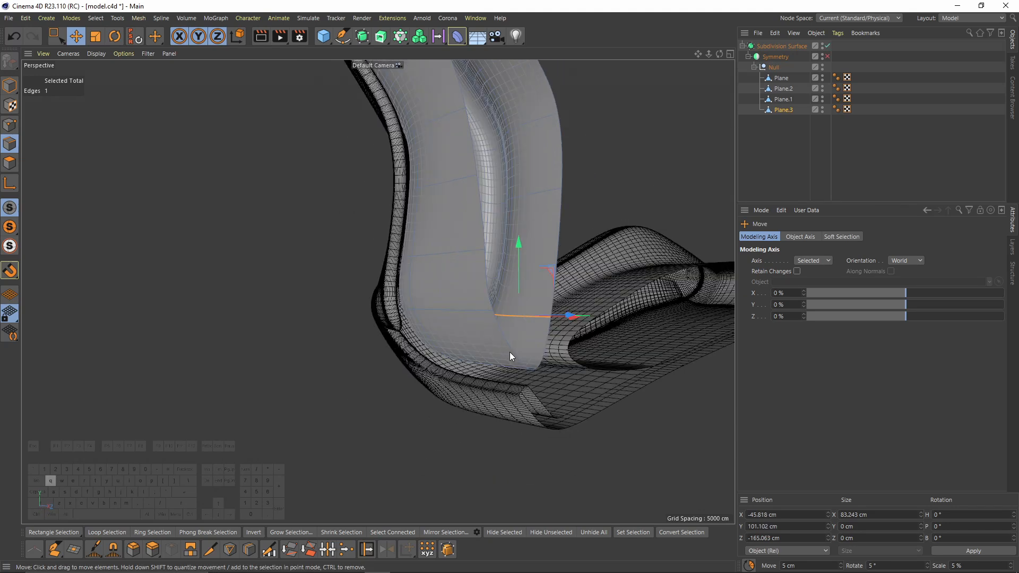
{"action": "key", "text": "q"}
Fine-tune the height and depth of the lower panel edge where it meets the seat base
{"action": "left_click_drag", "start_coordinate": [514, 362], "coordinate": [482, 318], "text": "alt"}
{"action": "left_click_drag", "start_coordinate": [386, 293], "coordinate": [384, 318]}
{"action": "left_click_drag", "start_coordinate": [383, 318], "coordinate": [322, 343], "text": "alt"}
{"action": "middle_click_drag", "start_coordinate": [322, 343], "coordinate": [256, 332], "text": "alt"}
{"action": "left_click_drag", "start_coordinate": [387, 335], "coordinate": [390, 338]}
{"action": "mouse_move", "coordinate": [298, 338]}
{"action": "left_mouse_down", "text": "alt"}
{"action": "mouse_move", "coordinate": [372, 318]}
{"action": "mouse_move", "coordinate": [415, 337]}
{"action": "mouse_move", "coordinate": [556, 208]}
{"action": "mouse_move", "coordinate": [462, 277]}
{"action": "left_mouse_up", "text": "alt"}
{"action": "left_click", "coordinate": [556, 208]}
{"action": "key", "text": "ctrl+z"}
{"action": "left_click", "coordinate": [579, 213]}
Display the seat in plain Gouraud shading and turn Symmetry back on
{"action": "key", "text": "n"}
{"action": "key", "text": "a"}
{"action": "left_click", "coordinate": [828, 57]}
{"action": "scroll", "coordinate": [486, 187], "scroll_direction": "down", "scroll_amount": 4}
{"action": "left_click_drag", "start_coordinate": [487, 186], "coordinate": [542, 180], "text": "alt"}
Slide an edge loop of Plane.1 around the backrest opening about 9.7 cm and turn on Subdivision Surface smoothing
{"action": "left_click", "coordinate": [783, 88]}
{"action": "left_click", "coordinate": [784, 99]}
{"action": "key", "text": "q"}
{"action": "left_click_drag", "start_coordinate": [478, 186], "coordinate": [418, 184], "text": "alt"}
{"action": "scroll", "coordinate": [440, 192], "scroll_direction": "up", "scroll_amount": 4}
{"action": "scroll", "coordinate": [441, 192], "scroll_direction": "up", "scroll_amount": 2}
{"action": "key", "text": "space"}
{"action": "double_click", "coordinate": [412, 194]}
{"action": "key", "text": "m"}
{"action": "key", "text": "o"}
{"action": "key", "text": "q"}
{"action": "left_click", "coordinate": [951, 121]}
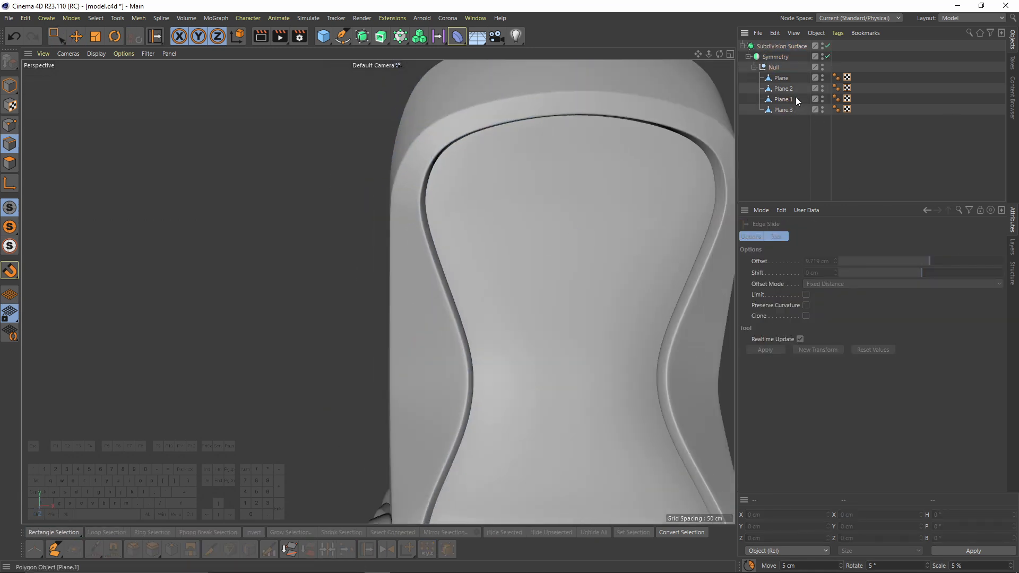
Reselect Plane.3 and examine the smoothed seat from the front, side and back, including how the backrest panel meets its frame
{"action": "left_click", "coordinate": [787, 98]}
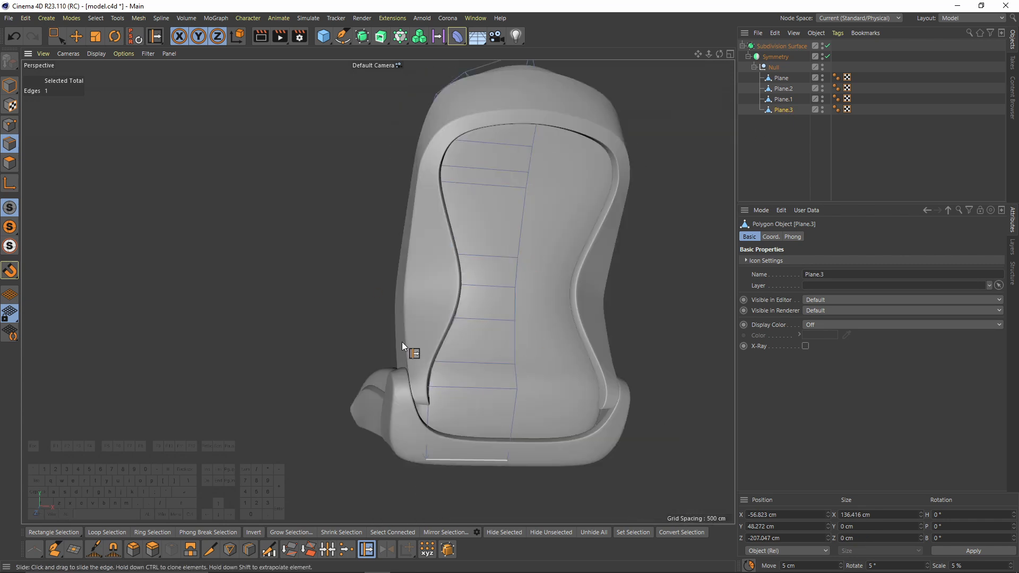
{"action": "left_click_drag", "start_coordinate": [412, 352], "coordinate": [546, 405], "text": "alt"}
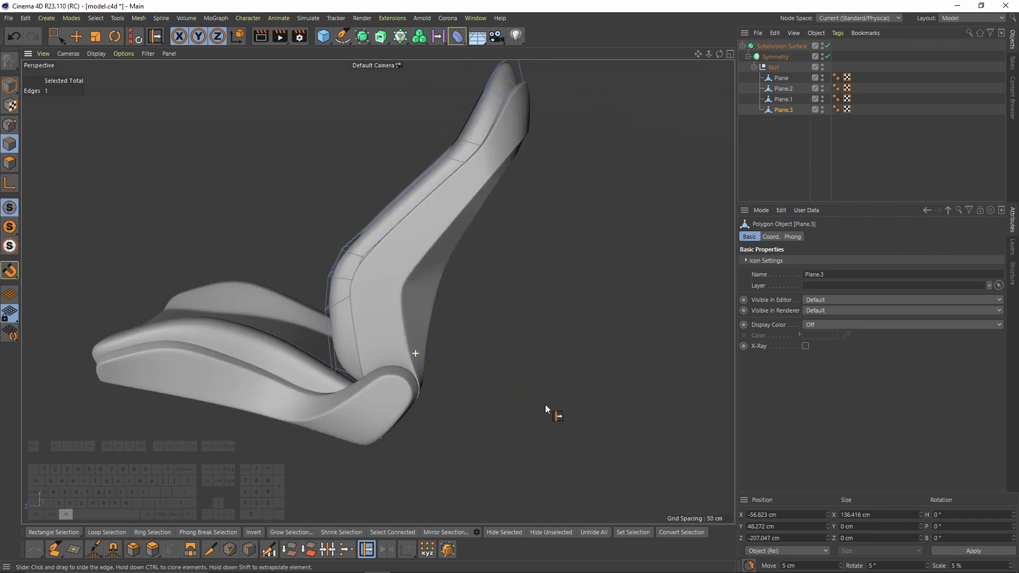
{"action": "left_click_drag", "start_coordinate": [448, 237], "coordinate": [518, 257], "text": "alt"}
{"action": "left_click_drag", "start_coordinate": [377, 292], "coordinate": [580, 289], "text": "alt"}
{"action": "left_click_drag", "start_coordinate": [518, 294], "coordinate": [444, 352], "text": "alt"}
{"action": "key", "text": "q"}
{"action": "scroll", "coordinate": [399, 367], "scroll_direction": "up", "scroll_amount": 4}
{"action": "left_click_drag", "start_coordinate": [387, 371], "coordinate": [392, 378]}
{"action": "right_click_drag", "start_coordinate": [432, 302], "coordinate": [368, 279], "text": "alt"}
{"action": "middle_click_drag", "start_coordinate": [368, 279], "coordinate": [396, 333], "text": "alt"}
{"action": "left_click_drag", "start_coordinate": [396, 332], "coordinate": [451, 250], "text": "alt"}
Extrude the four-edge border loop behind the top of the backrest inward by 37.6 cm with a 75° rotation
{"action": "key", "text": "e"}
{"action": "double_click", "coordinate": [442, 180]}
{"action": "left_click_drag", "start_coordinate": [554, 341], "coordinate": [548, 352], "text": "alt"}
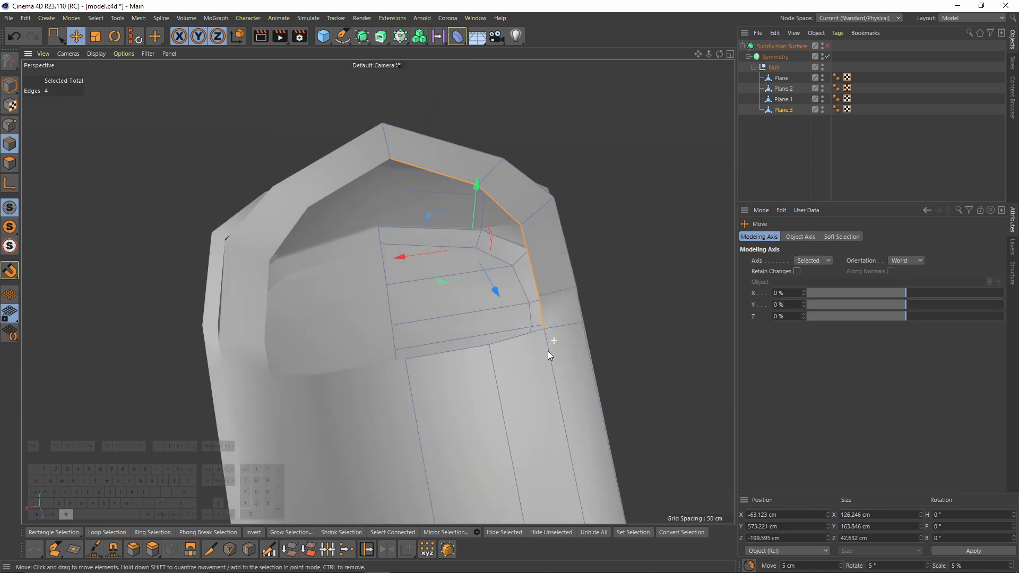
{"action": "middle_click_drag", "start_coordinate": [548, 352], "coordinate": [550, 313], "text": "alt"}
{"action": "key", "text": "d"}
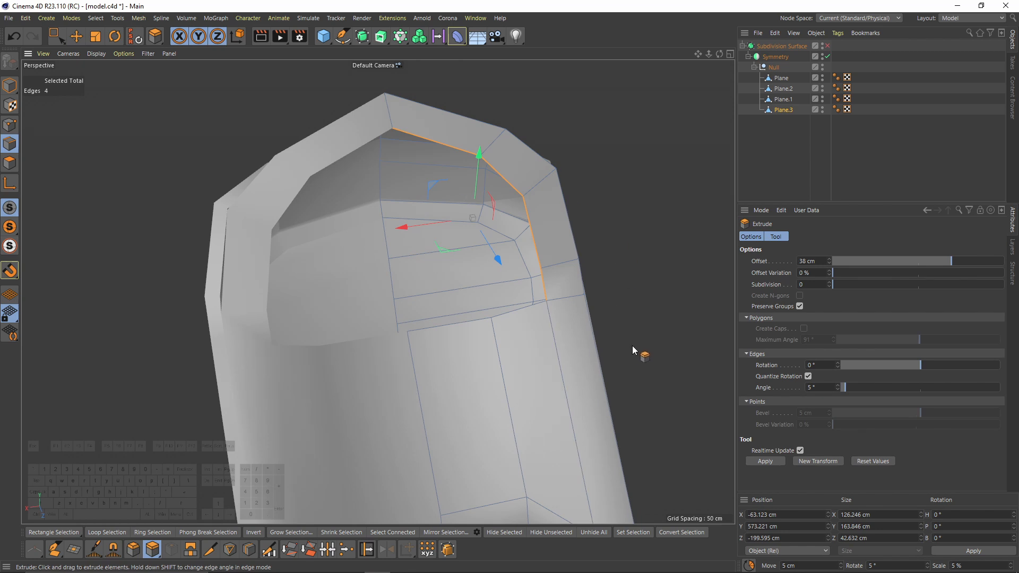
{"action": "left_click_drag", "start_coordinate": [550, 313], "coordinate": [580, 301]}
{"action": "mouse_move", "coordinate": [580, 302]}
{"action": "left_mouse_down", "text": "alt"}
{"action": "mouse_move", "coordinate": [589, 249]}
{"action": "mouse_move", "coordinate": [583, 304]}
{"action": "left_mouse_up", "text": "alt"}
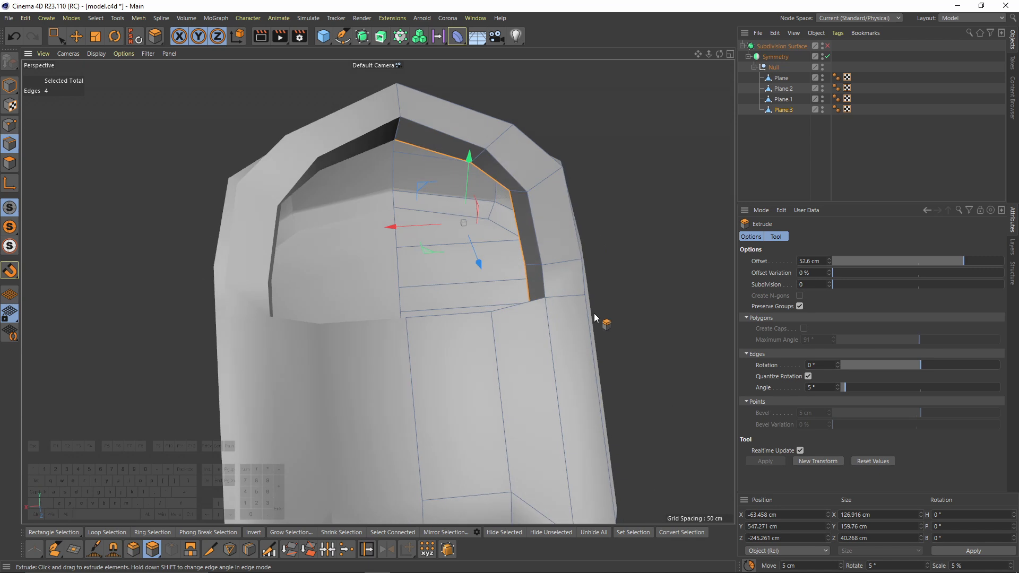
{"action": "key", "text": "ctrl+z"}
{"action": "left_click_drag", "start_coordinate": [653, 314], "coordinate": [701, 314]}
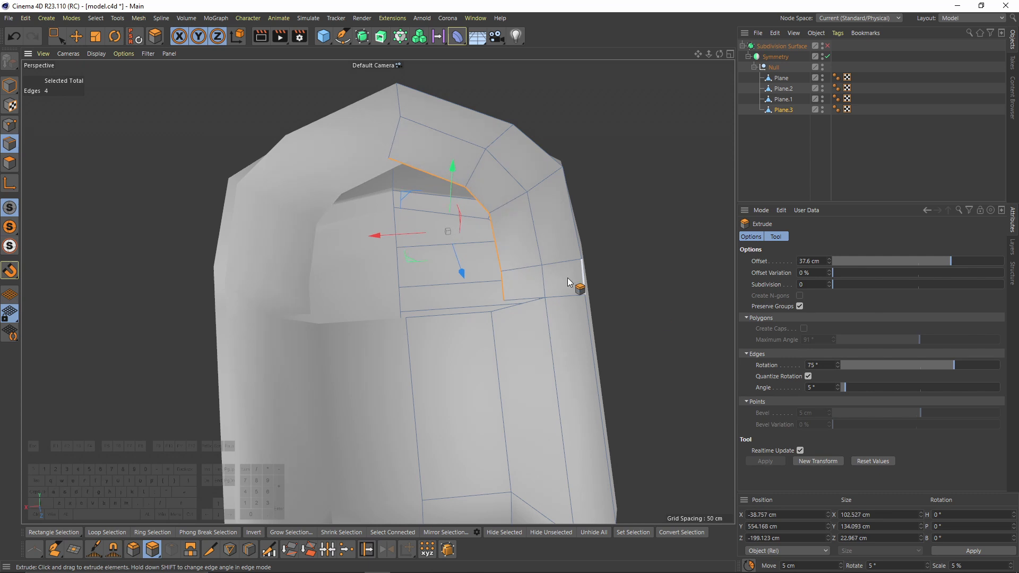
Weld the lower end point of the extruded loop behind the backrest's top to the adjacent panel corner point
{"action": "left_click_drag", "start_coordinate": [568, 281], "coordinate": [580, 204], "text": "alt"}
{"action": "left_click_drag", "start_coordinate": [448, 168], "coordinate": [293, 180]}
{"action": "left_click", "coordinate": [15, 128]}
{"action": "scroll", "coordinate": [353, 184], "scroll_direction": "up", "scroll_amount": 2}
{"action": "key", "text": "space"}
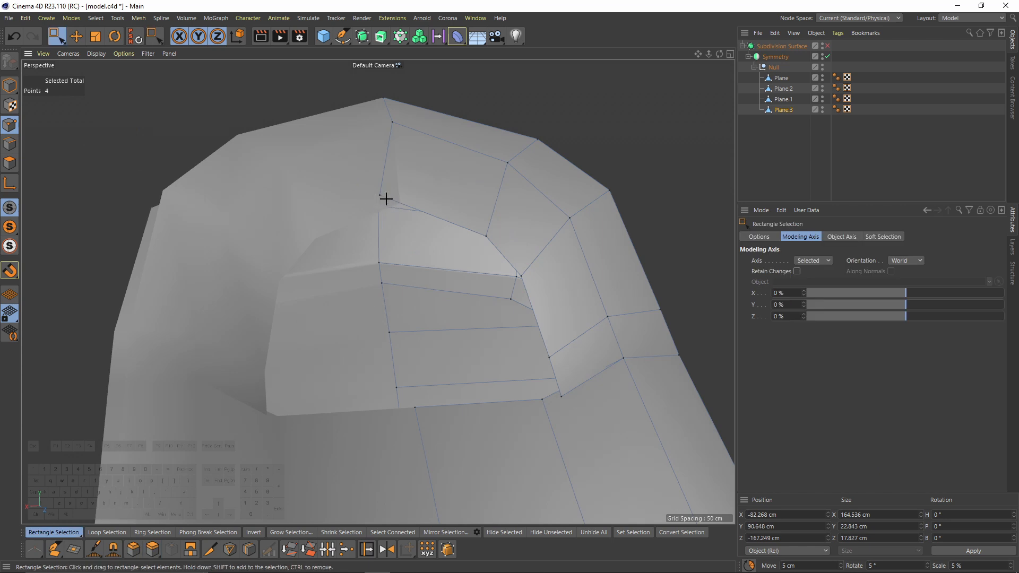
{"action": "key", "text": "Return"}
{"action": "scroll", "coordinate": [562, 305], "scroll_direction": "up", "scroll_amount": 2}
{"action": "left_click_drag", "start_coordinate": [568, 395], "coordinate": [523, 441], "text": "alt"}
{"action": "right_click", "coordinate": [594, 445]}
{"action": "left_click", "coordinate": [632, 505]}
{"action": "left_click", "coordinate": [537, 413]}
{"action": "middle_click_drag", "start_coordinate": [524, 441], "coordinate": [491, 322], "text": "alt"}
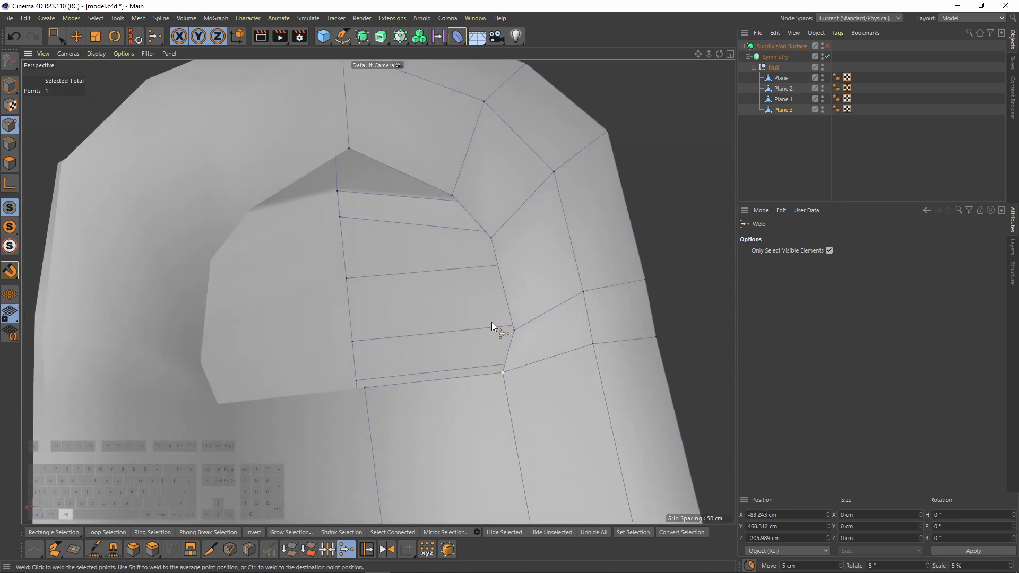
Extrude the three lower border edges of the rear opening to the symmetry plane, with X position and X size at 0 cm
{"action": "left_click_drag", "start_coordinate": [491, 326], "coordinate": [452, 338], "text": "alt"}
{"action": "key", "text": "e"}
{"action": "left_click", "coordinate": [15, 144]}
{"action": "key", "text": "e"}
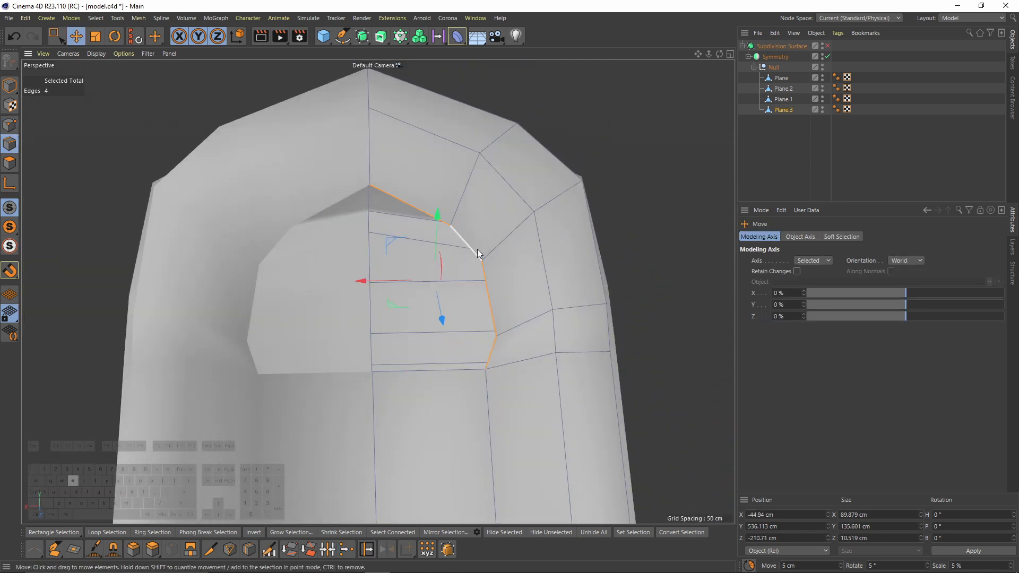
{"action": "left_click", "coordinate": [469, 244]}
{"action": "left_click", "coordinate": [490, 297], "text": "shift"}
{"action": "left_click_drag", "start_coordinate": [479, 326], "coordinate": [345, 309], "text": "alt"}
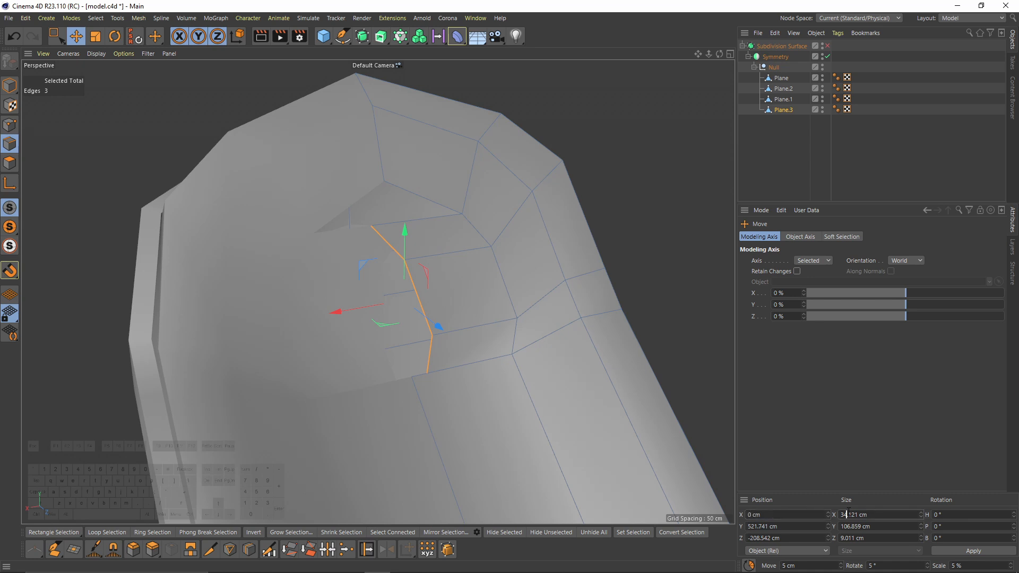
{"action": "left_click_drag", "start_coordinate": [509, 329], "coordinate": [261, 198], "text": "alt"}
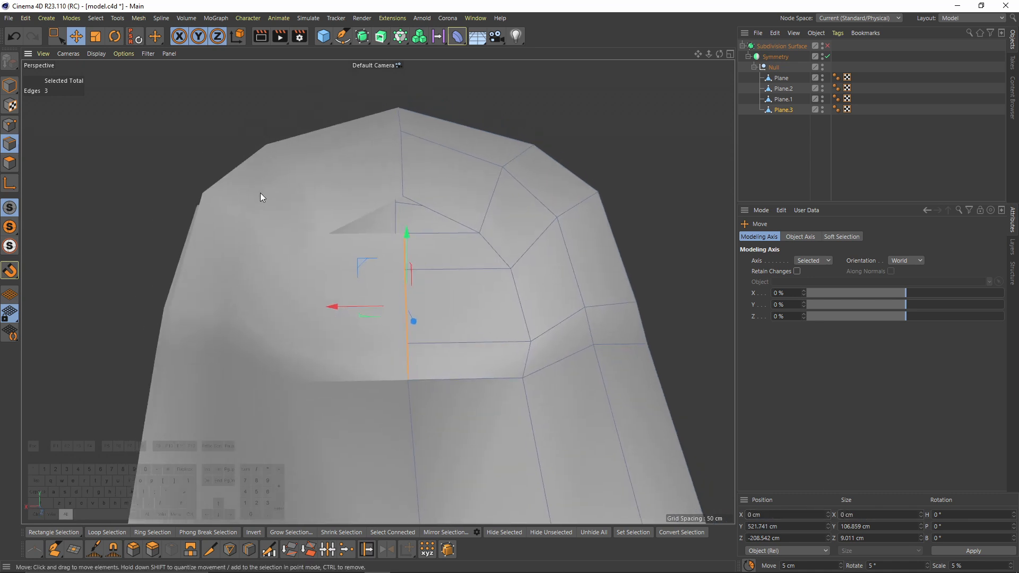
Weld the two centre-line points at the top of the new rear faces into the upper point
{"action": "left_click", "coordinate": [9, 124]}
{"action": "key", "text": "space"}
{"action": "left_click_drag", "start_coordinate": [405, 197], "coordinate": [450, 262], "text": "alt"}
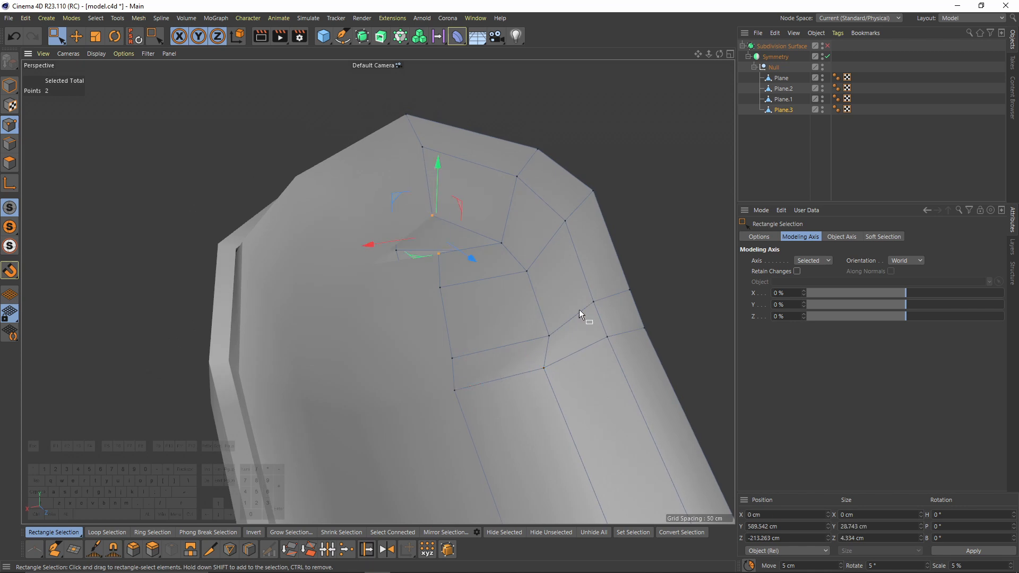
{"action": "right_click", "coordinate": [579, 311]}
{"action": "left_click", "coordinate": [616, 502]}
{"action": "left_click", "coordinate": [433, 216]}
Select the horizontal edge running from the centre line across the new rear faces of the backrest panel
{"action": "left_click_drag", "start_coordinate": [439, 223], "coordinate": [492, 221], "text": "alt"}
{"action": "key", "text": "m"}
{"action": "key", "text": "o"}
{"action": "key", "text": "e"}
{"action": "key", "text": "Return"}
{"action": "left_click", "coordinate": [491, 209]}
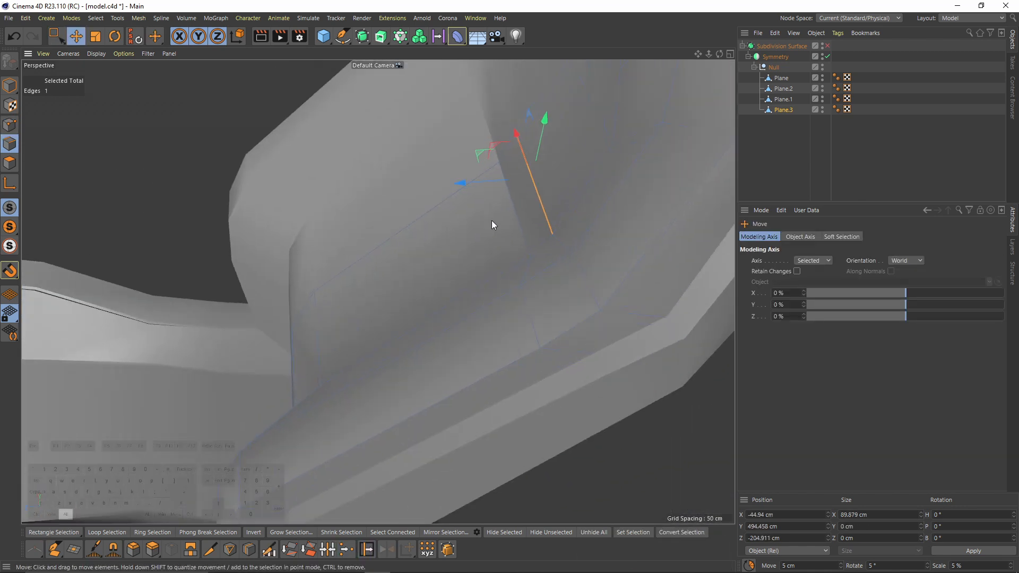
Shift the selected crosswise edge of the backrest insert along its depth axis and select the neighbouring crosswise edge
{"action": "left_click_drag", "start_coordinate": [463, 186], "coordinate": [472, 186]}
{"action": "left_click_drag", "start_coordinate": [529, 180], "coordinate": [607, 282], "text": "alt"}
{"action": "left_click", "coordinate": [548, 205]}
{"action": "right_click_drag", "start_coordinate": [591, 239], "coordinate": [514, 215], "text": "alt"}
{"action": "left_click_drag", "start_coordinate": [464, 235], "coordinate": [377, 215], "text": "alt"}
{"action": "right_click_drag", "start_coordinate": [496, 223], "coordinate": [423, 239], "text": "alt"}
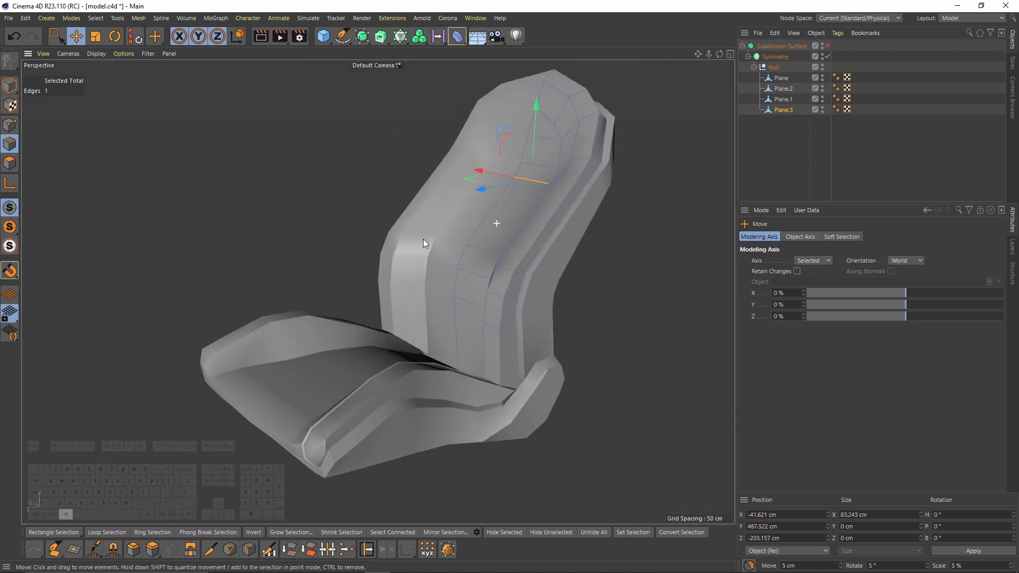
{"action": "left_click_drag", "start_coordinate": [422, 239], "coordinate": [521, 148], "text": "alt"}
{"action": "left_click", "coordinate": [522, 148]}
{"action": "key", "text": "ctrl+z"}
{"action": "right_click_drag", "start_coordinate": [522, 149], "coordinate": [524, 203], "text": "alt"}
{"action": "left_click_drag", "start_coordinate": [523, 203], "coordinate": [419, 227], "text": "alt"}
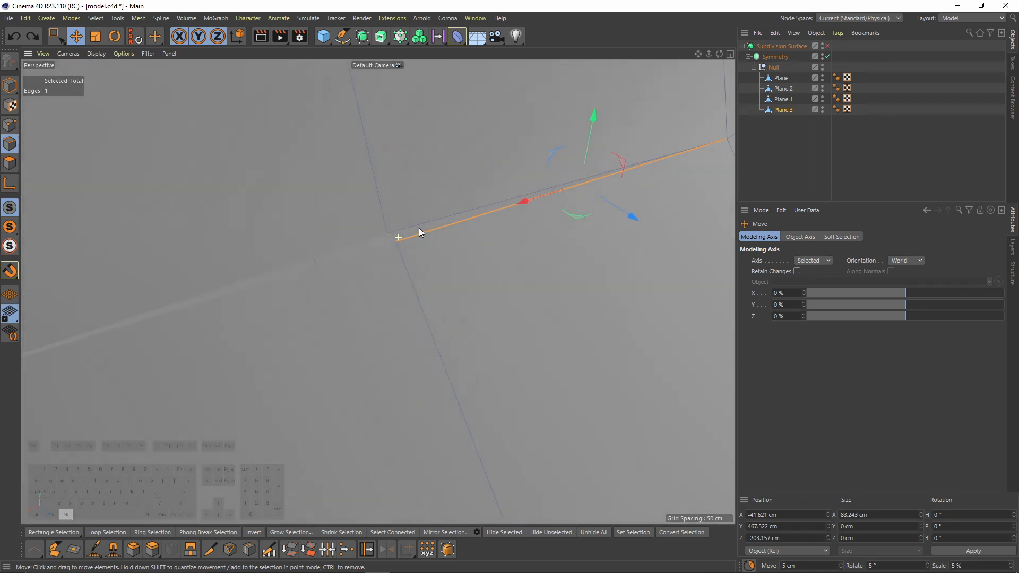
Disable Symmetry and weld the two separated points at the edge's centre-line end in point mode
{"action": "left_click", "coordinate": [827, 57]}
{"action": "mouse_move", "coordinate": [523, 202]}
{"action": "left_mouse_down", "text": "alt"}
{"action": "mouse_move", "coordinate": [533, 213]}
{"action": "mouse_move", "coordinate": [537, 198]}
{"action": "left_mouse_up", "text": "alt"}
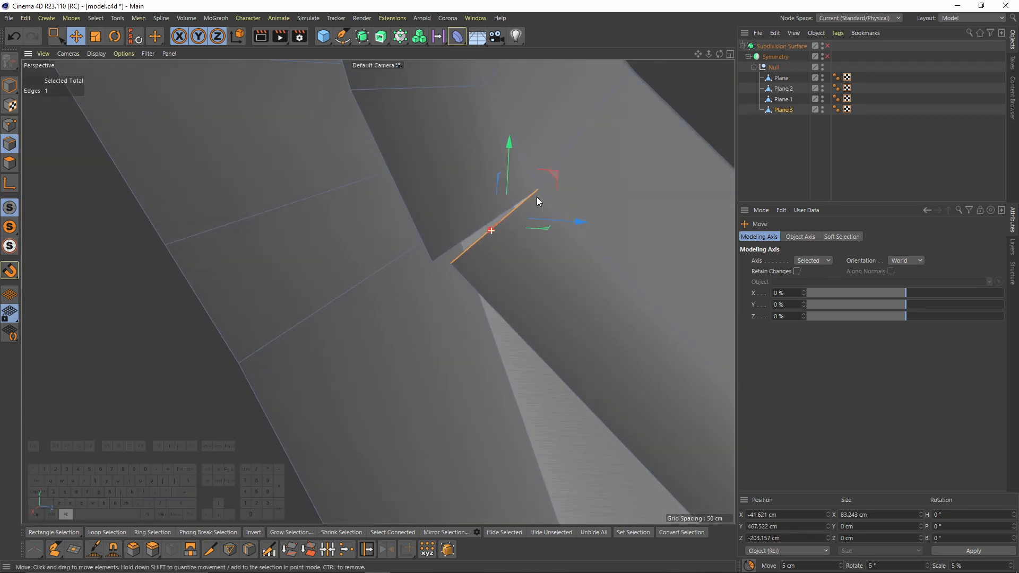
{"action": "left_click", "coordinate": [10, 124]}
{"action": "key", "text": "space"}
{"action": "left_click_drag", "start_coordinate": [520, 239], "coordinate": [480, 255], "text": "alt"}
{"action": "left_click_drag", "start_coordinate": [367, 252], "coordinate": [417, 297]}
{"action": "right_click", "coordinate": [509, 393]}
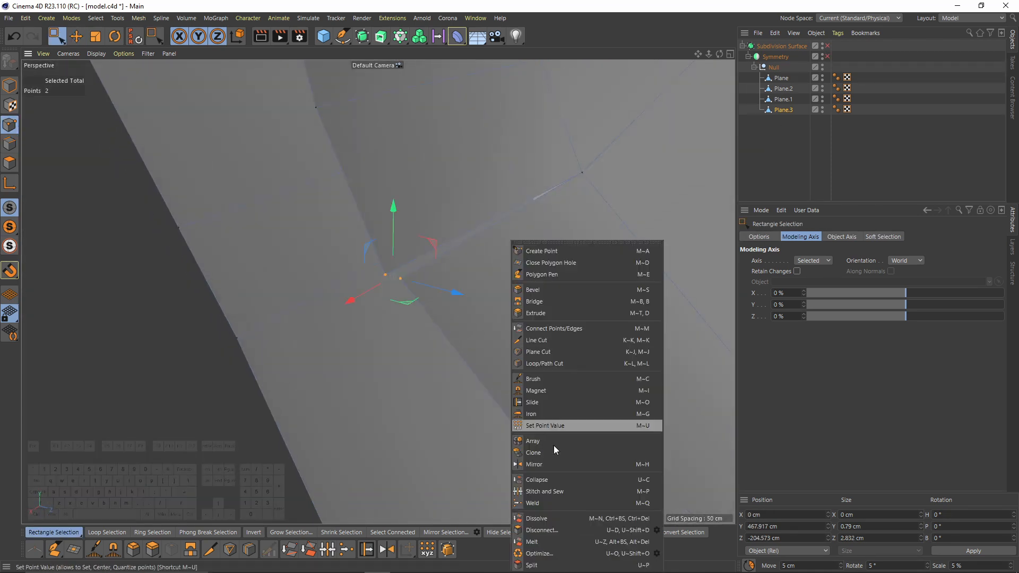
{"action": "left_click", "coordinate": [546, 502]}
{"action": "left_click", "coordinate": [403, 283]}
Re-enable Symmetry and toggle the Subdivision Surface to check the welded area of the backrest
{"action": "right_click_drag", "start_coordinate": [402, 282], "coordinate": [371, 281], "text": "alt"}
{"action": "left_click_drag", "start_coordinate": [371, 281], "coordinate": [501, 231], "text": "alt"}
{"action": "right_click_drag", "start_coordinate": [502, 230], "coordinate": [435, 230], "text": "alt"}
{"action": "left_click", "coordinate": [827, 56]}
{"action": "left_click", "coordinate": [826, 45]}
{"action": "left_click_drag", "start_coordinate": [509, 233], "coordinate": [562, 233], "text": "alt"}
{"action": "key", "text": "q"}
Slide a crosswise edge of the backrest insert upward along the panel in edge mode and select the upper crosswise edge
{"action": "left_click", "coordinate": [9, 144]}
{"action": "key", "text": "m"}
{"action": "key", "text": "o"}
{"action": "mouse_move", "coordinate": [501, 231]}
{"action": "left_mouse_down"}
{"action": "mouse_move", "coordinate": [517, 266]}
{"action": "mouse_move", "coordinate": [505, 213]}
{"action": "left_mouse_up"}
{"action": "left_click", "coordinate": [499, 208]}
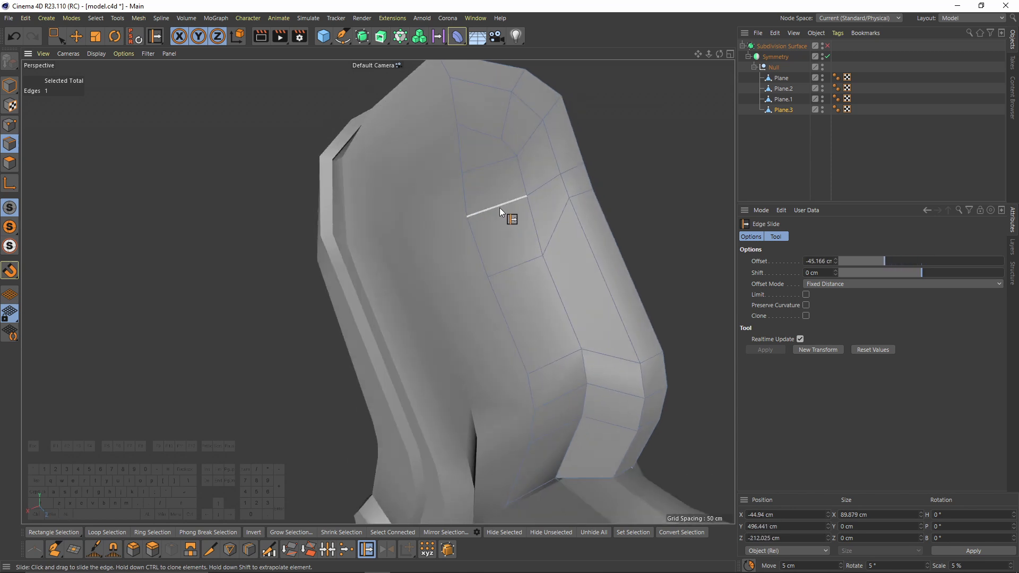
Check the backrest with smoothing and slide the crosswise edge slightly downward
{"action": "key", "text": "q"}
{"action": "key", "text": "ctrl+shift+a"}
{"action": "left_click_drag", "start_coordinate": [558, 233], "coordinate": [458, 224], "text": "alt"}
{"action": "key", "text": "ctrl+z"}
{"action": "key", "text": "q"}
{"action": "right_click_drag", "start_coordinate": [458, 224], "coordinate": [524, 203], "text": "alt"}
{"action": "key", "text": "Return"}
{"action": "left_click_drag", "start_coordinate": [525, 203], "coordinate": [522, 214]}
{"action": "left_click_drag", "start_coordinate": [522, 215], "coordinate": [459, 281], "text": "alt"}
Select the inner faces of the backrest insert with Live Selection in polygon mode, leaving out the outer rim faces
{"action": "left_click", "coordinate": [9, 162]}
{"action": "left_click_drag", "start_coordinate": [56, 42], "coordinate": [95, 47]}
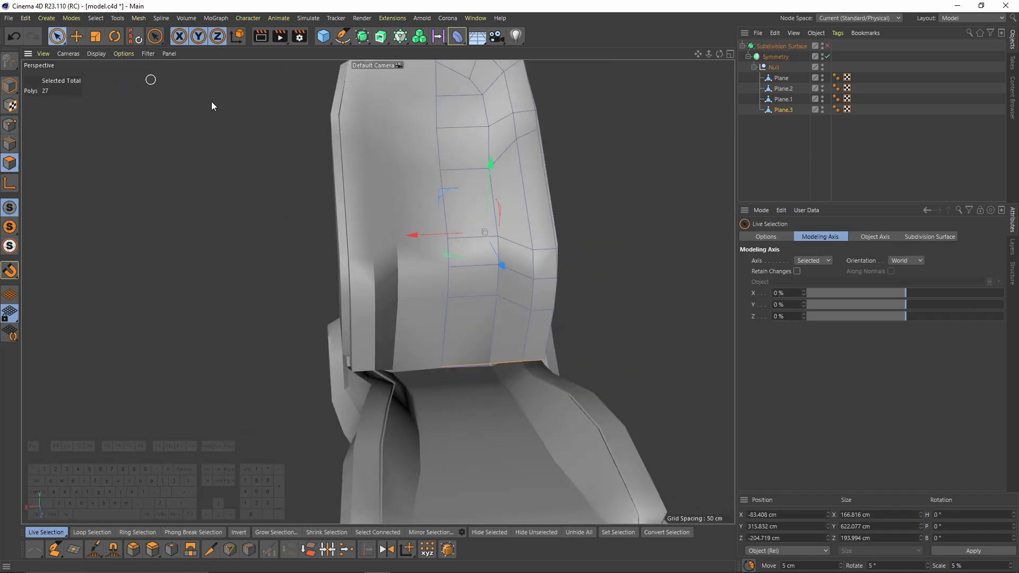
{"action": "middle_click_drag", "start_coordinate": [574, 447], "coordinate": [571, 368], "text": "alt"}
{"action": "left_click_drag", "start_coordinate": [525, 233], "coordinate": [530, 363], "text": "alt"}
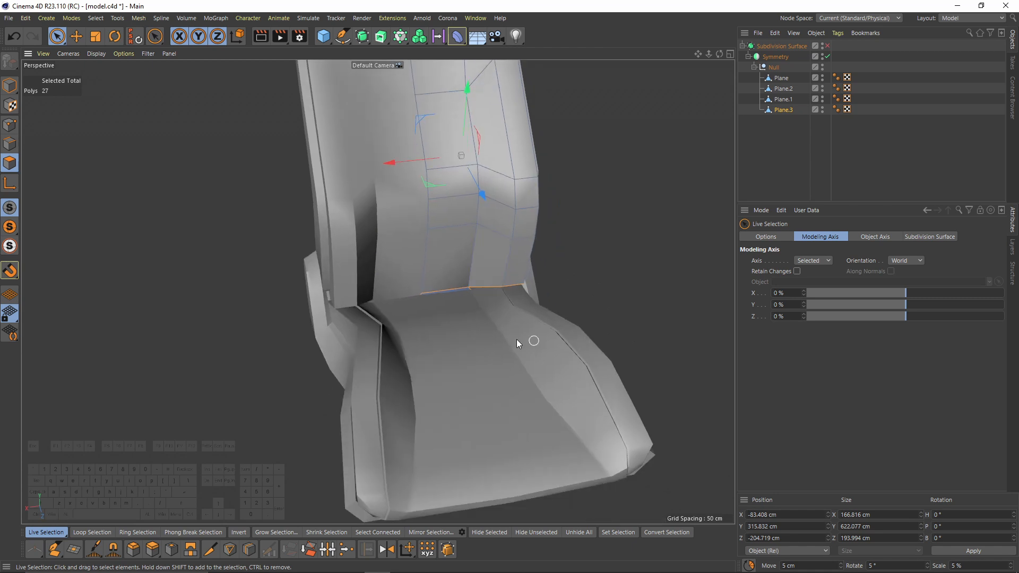
{"action": "scroll", "coordinate": [564, 397], "scroll_direction": "up", "scroll_amount": 1}
{"action": "middle_click_drag", "start_coordinate": [523, 271], "coordinate": [571, 410], "text": "alt"}
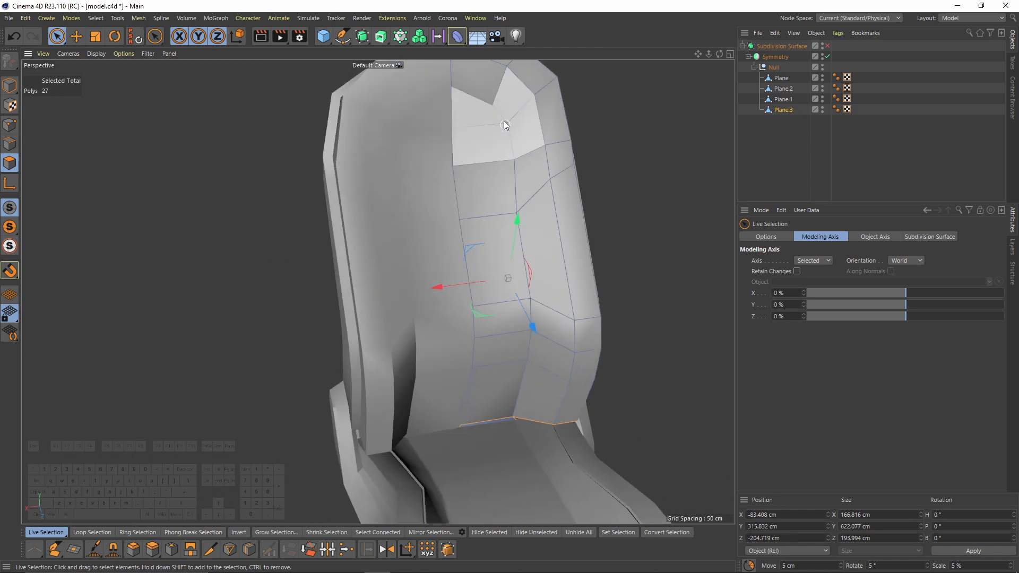
{"action": "mouse_move", "coordinate": [501, 114]}
{"action": "left_mouse_down"}
{"action": "mouse_move", "coordinate": [492, 124]}
{"action": "mouse_move", "coordinate": [540, 314]}
{"action": "mouse_move", "coordinate": [521, 332]}
{"action": "mouse_move", "coordinate": [518, 367]}
{"action": "left_mouse_up"}
Inspect the face selection with the insert isolated and Symmetry off, then restore the whole seat and Symmetry
{"action": "middle_click_drag", "start_coordinate": [518, 366], "coordinate": [526, 294], "text": "alt"}
{"action": "left_click_drag", "start_coordinate": [526, 294], "coordinate": [523, 249], "text": "alt"}
{"action": "left_click_drag", "start_coordinate": [10, 228], "coordinate": [50, 247]}
{"action": "left_click", "coordinate": [50, 244]}
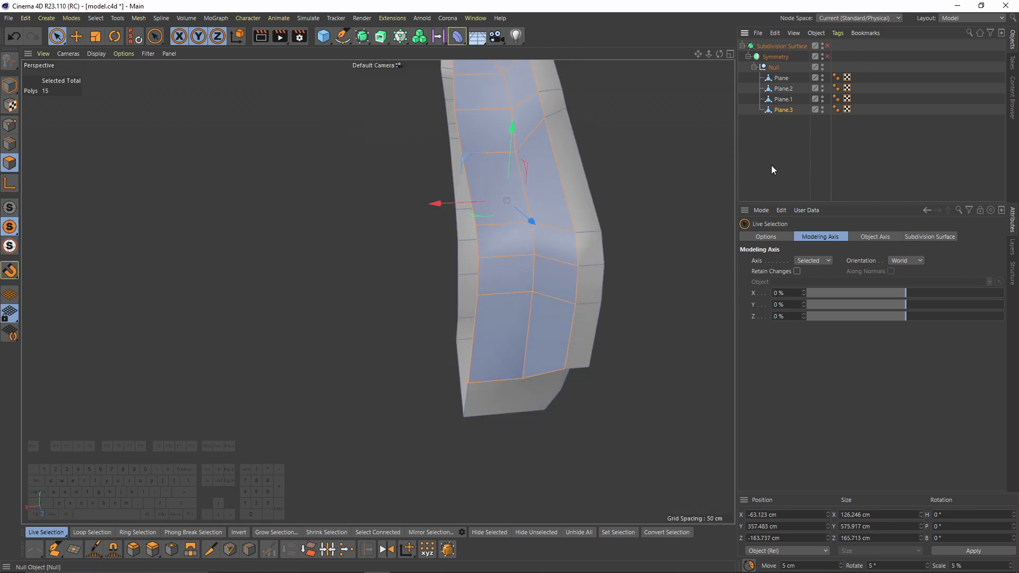
{"action": "left_click_drag", "start_coordinate": [545, 276], "coordinate": [584, 212], "text": "alt"}
{"action": "middle_click_drag", "start_coordinate": [473, 113], "coordinate": [519, 183], "text": "alt"}
{"action": "mouse_move", "coordinate": [542, 258]}
{"action": "left_mouse_down", "text": "alt"}
{"action": "mouse_move", "coordinate": [309, 294]}
{"action": "mouse_move", "coordinate": [209, 215]}
{"action": "mouse_move", "coordinate": [525, 254]}
{"action": "left_mouse_up", "text": "alt"}
{"action": "left_click", "coordinate": [10, 208]}
{"action": "left_click_drag", "start_coordinate": [451, 302], "coordinate": [547, 227], "text": "alt"}
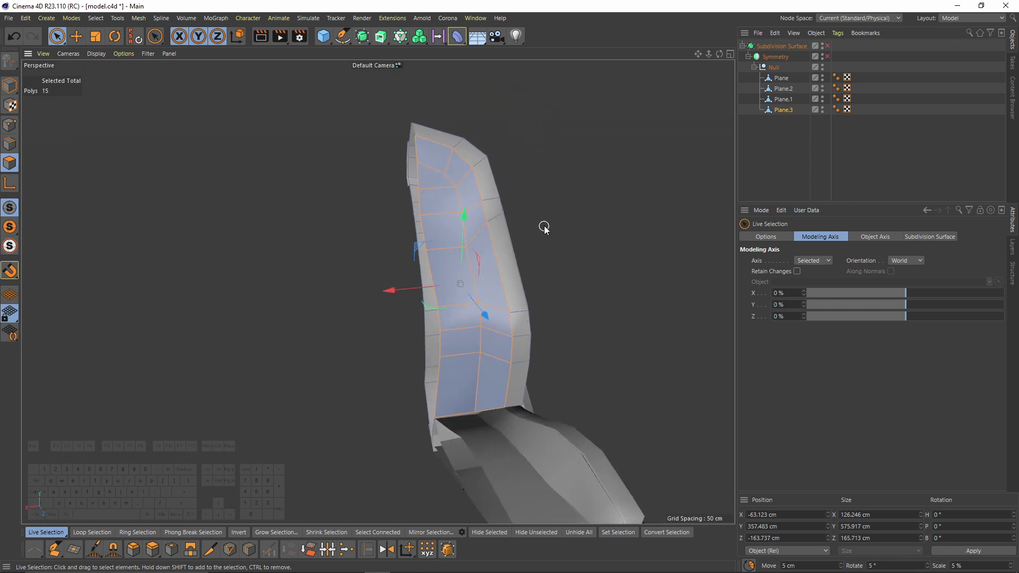
{"action": "left_click", "coordinate": [827, 56]}
Inset the selected backrest faces by 2.8 cm with Extrude Inner
{"action": "right_click", "coordinate": [578, 175]}
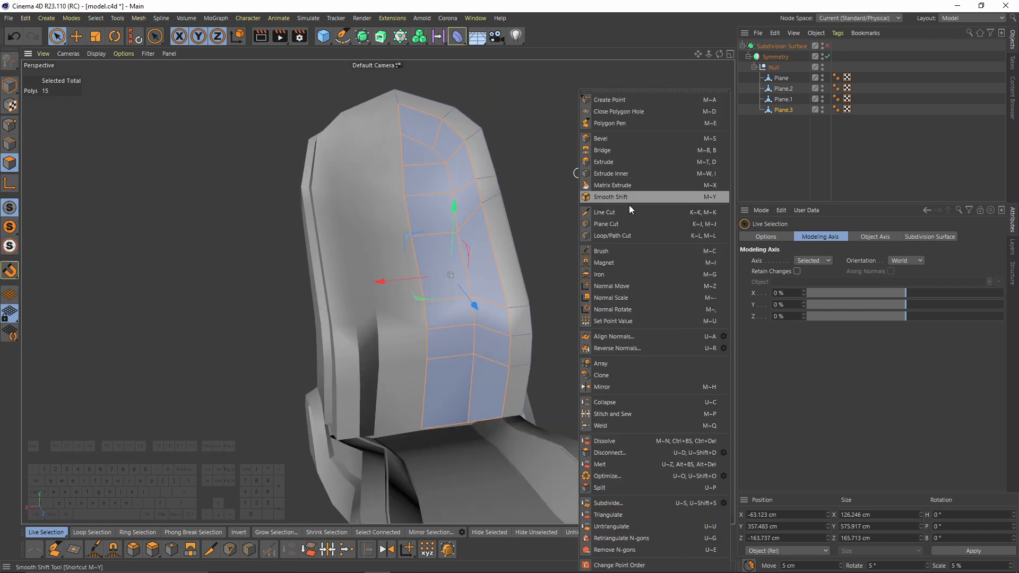
{"action": "left_click", "coordinate": [622, 176]}
{"action": "mouse_move", "coordinate": [610, 186]}
{"action": "left_mouse_down", "text": "alt"}
{"action": "mouse_move", "coordinate": [511, 217]}
{"action": "mouse_move", "coordinate": [726, 272]}
{"action": "left_mouse_up", "text": "alt"}
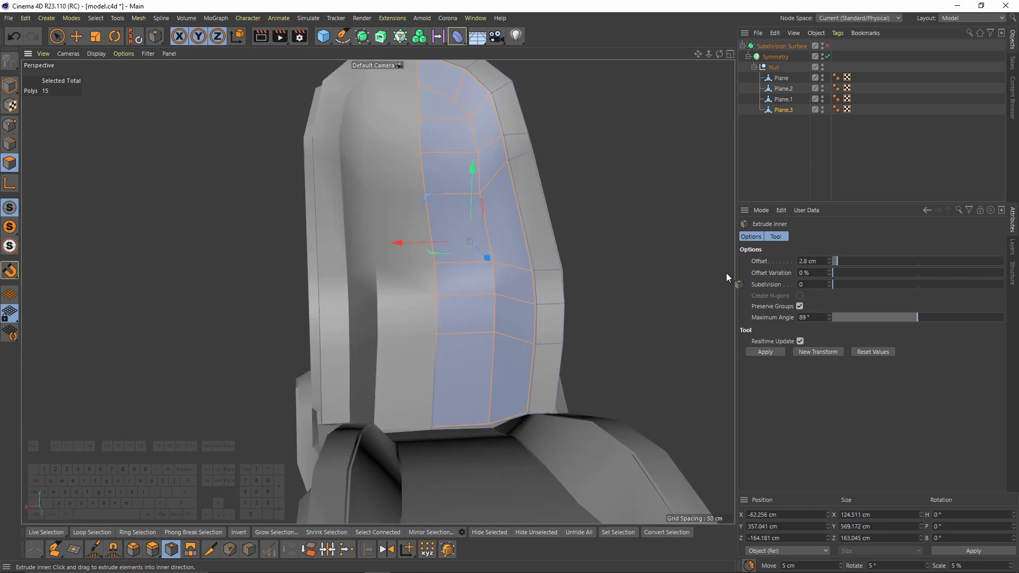
Extrude the inset backrest faces once more to form a narrow seam around the panel, and clear the selection
{"action": "right_click", "coordinate": [594, 219]}
{"action": "left_click", "coordinate": [619, 169]}
{"action": "middle_click_drag", "start_coordinate": [621, 170], "coordinate": [587, 254], "text": "alt"}
{"action": "left_click_drag", "start_coordinate": [608, 170], "coordinate": [583, 231], "text": "alt"}
{"action": "key", "text": "q"}
{"action": "left_click", "coordinate": [881, 148]}
Examine the seam around the backrest insert with smoothing on and off, undoing the last two actions
{"action": "scroll", "coordinate": [580, 270], "scroll_direction": "down", "scroll_amount": 4}
{"action": "left_click_drag", "start_coordinate": [581, 271], "coordinate": [567, 177], "text": "alt"}
{"action": "key", "text": "ctrl+z"}
{"action": "key", "text": "ctrl+z"}
{"action": "key", "text": "e"}
{"action": "left_click", "coordinate": [582, 230]}
{"action": "key", "text": "q"}
{"action": "left_click_drag", "start_coordinate": [582, 230], "coordinate": [553, 193], "text": "alt"}
{"action": "left_click", "coordinate": [894, 137]}
{"action": "key", "text": "h"}
{"action": "key", "text": "q"}
{"action": "left_click_drag", "start_coordinate": [533, 238], "coordinate": [498, 212], "text": "alt"}
Move the outer rim's upper corner point to about X -81.3, Y 647.4, Z -221.5 cm
{"action": "left_click", "coordinate": [467, 230]}
{"action": "left_click", "coordinate": [466, 230]}
{"action": "left_click_drag", "start_coordinate": [556, 174], "coordinate": [459, 160], "text": "alt"}
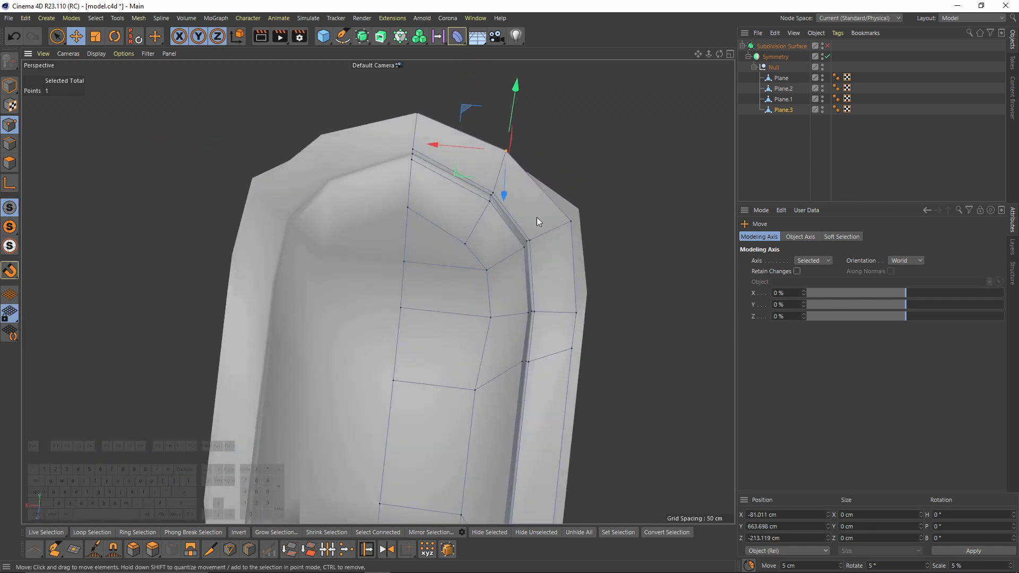
{"action": "key", "text": "q"}
{"action": "left_click_drag", "start_coordinate": [545, 136], "coordinate": [462, 166], "text": "alt"}
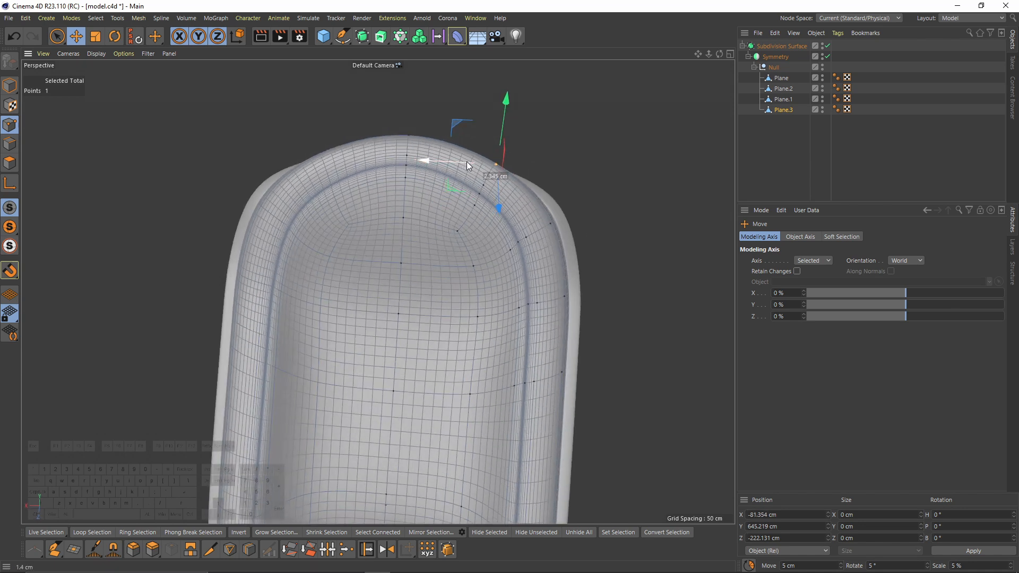
{"action": "left_click_drag", "start_coordinate": [507, 106], "coordinate": [511, 101]}
{"action": "left_click_drag", "start_coordinate": [428, 161], "coordinate": [433, 162]}
Switch to the left view and select the rim's top centre point with Rectangle Selection
{"action": "left_click_drag", "start_coordinate": [433, 162], "coordinate": [361, 149], "text": "alt"}
{"action": "key", "text": "F3"}
{"action": "middle_click_drag", "start_coordinate": [481, 126], "coordinate": [499, 293], "text": "alt"}
{"action": "scroll", "coordinate": [499, 293], "scroll_direction": "up", "scroll_amount": 8}
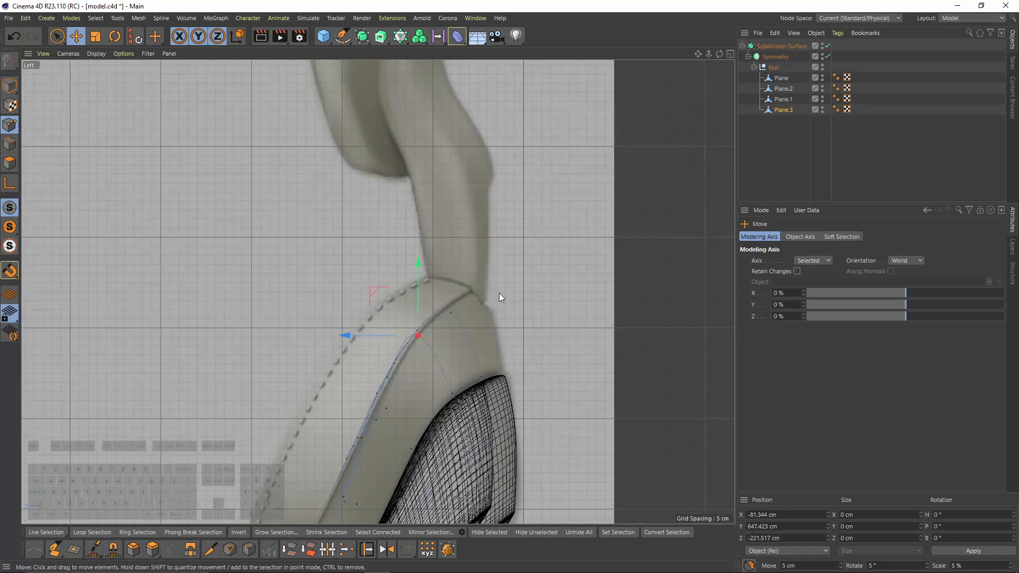
{"action": "key", "text": "space"}
{"action": "key", "text": "0"}
{"action": "left_click_drag", "start_coordinate": [431, 292], "coordinate": [475, 320]}
Use Gouraud shading and raise the top centre point to about Y 697.5, Z -249.4 cm against the side reference
{"action": "scroll", "coordinate": [478, 310], "scroll_direction": "up", "scroll_amount": 3}
{"action": "key", "text": "n"}
{"action": "key", "text": "a"}
{"action": "mouse_move", "coordinate": [480, 272]}
{"action": "left_mouse_down"}
{"action": "mouse_move", "coordinate": [500, 244]}
{"action": "mouse_move", "coordinate": [495, 280]}
{"action": "left_mouse_up"}
{"action": "middle_click_drag", "start_coordinate": [475, 304], "coordinate": [489, 251], "text": "alt"}
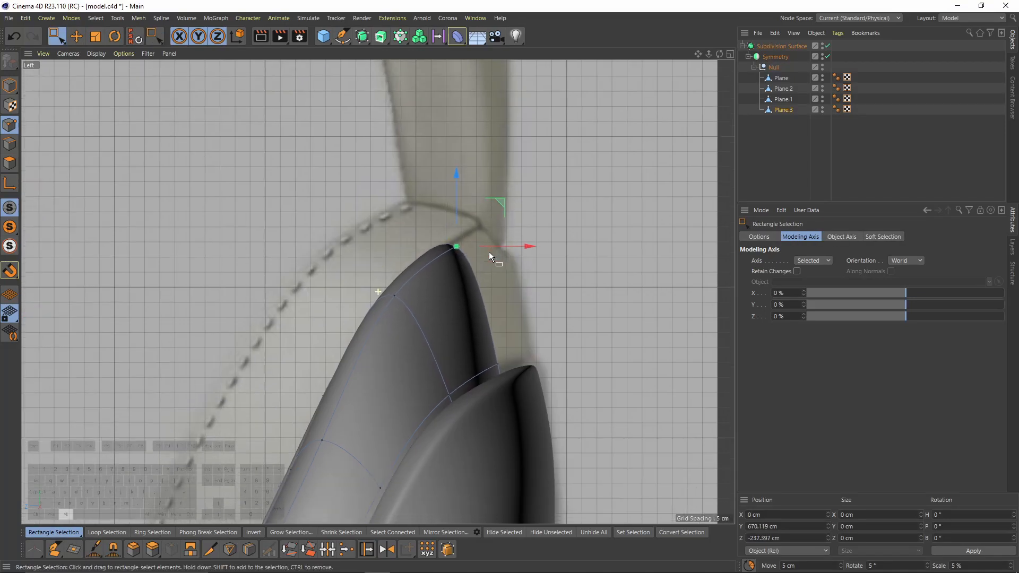
{"action": "key", "text": "ctrl+z"}
{"action": "key", "text": "F1"}
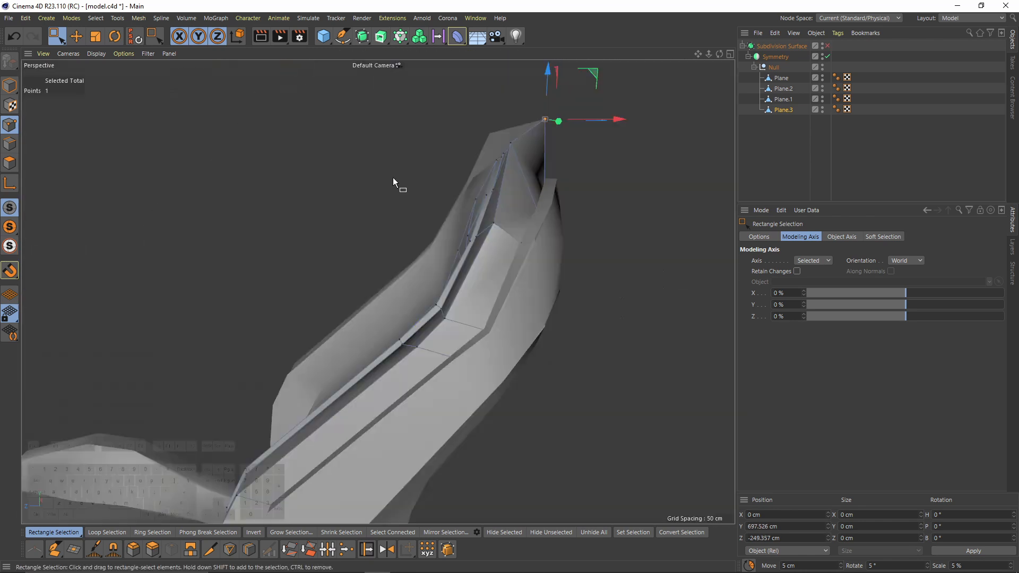
Raise the rim's top centre point further to about Y 711.1, Z -259.9 cm, checking the perspective view
{"action": "left_click_drag", "start_coordinate": [392, 177], "coordinate": [413, 289], "text": "alt"}
{"action": "key", "text": "F5"}
{"action": "left_click_drag", "start_coordinate": [217, 367], "coordinate": [253, 311]}
{"action": "key", "text": "F1"}
{"action": "key", "text": "F5"}
{"action": "key", "text": "F1"}
{"action": "scroll", "coordinate": [439, 207], "scroll_direction": "up", "scroll_amount": 5}
{"action": "key", "text": "q"}
{"action": "mouse_move", "coordinate": [439, 205]}
{"action": "left_mouse_down", "text": "alt"}
{"action": "mouse_move", "coordinate": [443, 243]}
{"action": "mouse_move", "coordinate": [453, 196]}
{"action": "mouse_move", "coordinate": [424, 198]}
{"action": "left_mouse_up", "text": "alt"}
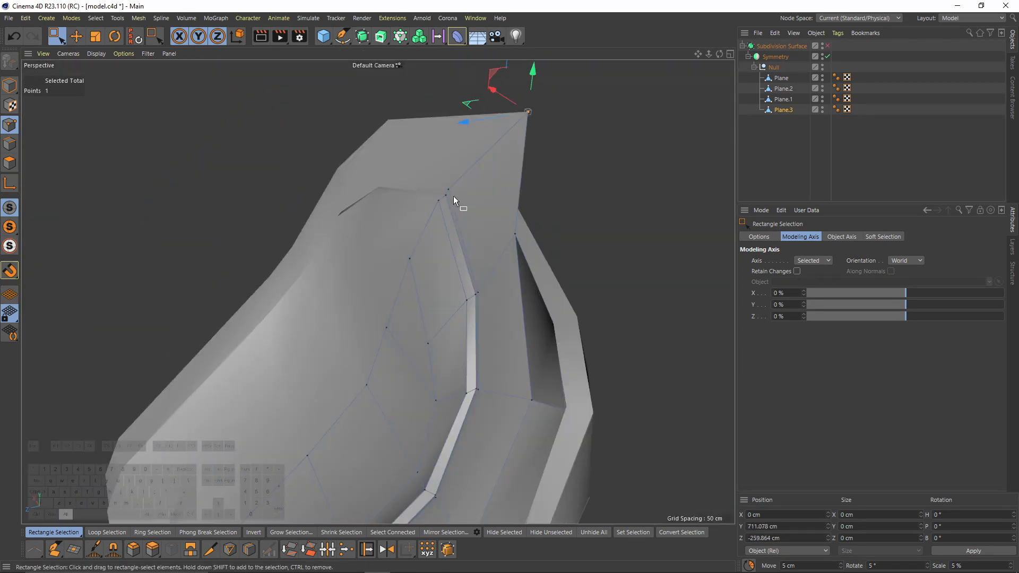
Select the three centre-line seam points at the top of the insert and compare them with the side reference
{"action": "left_click_drag", "start_coordinate": [459, 181], "coordinate": [427, 212]}
{"action": "key", "text": "F3"}
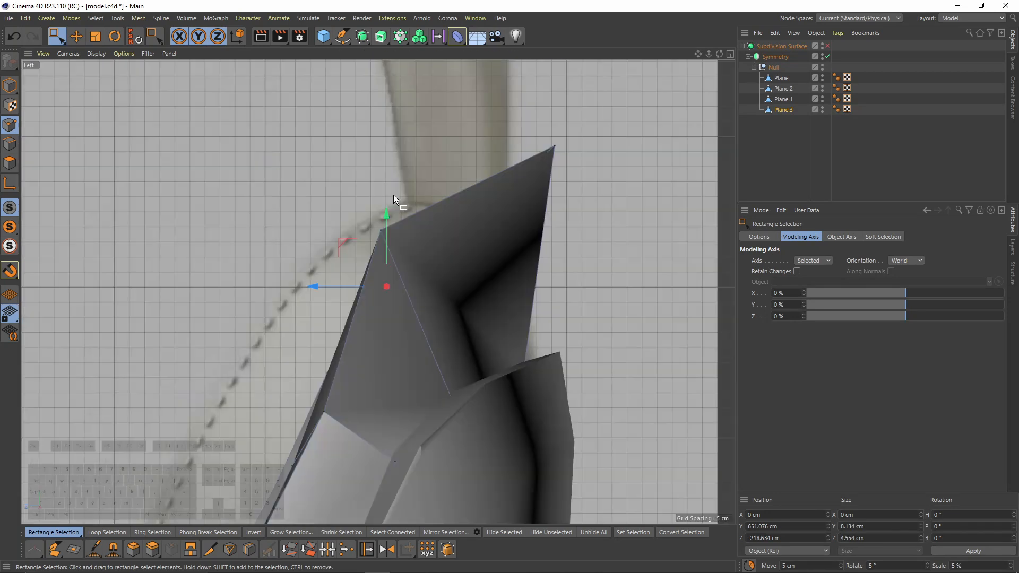
{"action": "key", "text": "q"}
{"action": "scroll", "coordinate": [448, 304], "scroll_direction": "down", "scroll_amount": 5}
{"action": "key", "text": "F1"}
{"action": "key", "text": "e"}
{"action": "key", "text": "q"}
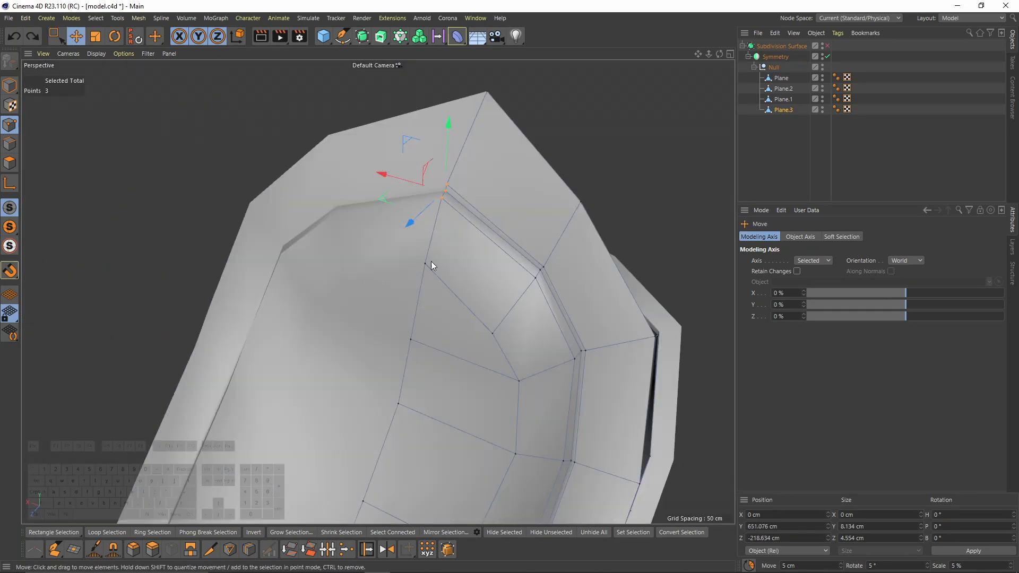
Select two inner points just below the top seam of the insert and shift them slightly
{"action": "left_click", "coordinate": [431, 261]}
{"action": "left_click", "coordinate": [496, 295], "text": "shift"}
{"action": "left_click_drag", "start_coordinate": [495, 295], "coordinate": [435, 297], "text": "alt"}
{"action": "left_click_drag", "start_coordinate": [427, 305], "coordinate": [420, 308]}
Select the next pair of inner points on the insert and check the top of the backrest with smoothing
{"action": "left_click_drag", "start_coordinate": [451, 229], "coordinate": [690, 192], "text": "alt"}
{"action": "left_click", "coordinate": [505, 271]}
{"action": "left_click", "coordinate": [526, 188], "text": "shift"}
{"action": "left_click_drag", "start_coordinate": [562, 220], "coordinate": [494, 212], "text": "alt"}
{"action": "key", "text": "q"}
{"action": "scroll", "coordinate": [524, 190], "scroll_direction": "down", "scroll_amount": 5}
{"action": "scroll", "coordinate": [500, 166], "scroll_direction": "up", "scroll_amount": 3}
{"action": "left_click_drag", "start_coordinate": [499, 166], "coordinate": [441, 177], "text": "alt"}
{"action": "key", "text": "ctrl+z"}
{"action": "key", "text": "q"}
{"action": "left_click_drag", "start_coordinate": [378, 291], "coordinate": [516, 145], "text": "alt"}
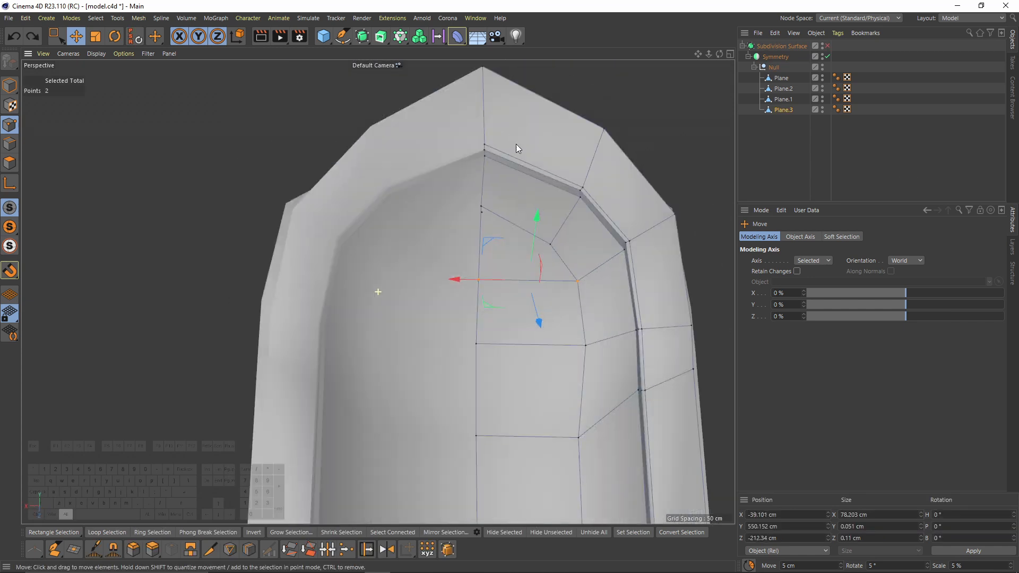
Adjust the rim's upper corner point to about Y 656.5, Z -221.7 cm with smoothing on, and deselect it
{"action": "left_click", "coordinate": [574, 153]}
{"action": "left_click_drag", "start_coordinate": [578, 96], "coordinate": [576, 111]}
{"action": "key", "text": "q"}
{"action": "left_click_drag", "start_coordinate": [545, 160], "coordinate": [584, 175], "text": "alt"}
{"action": "left_click_drag", "start_coordinate": [595, 144], "coordinate": [596, 137]}
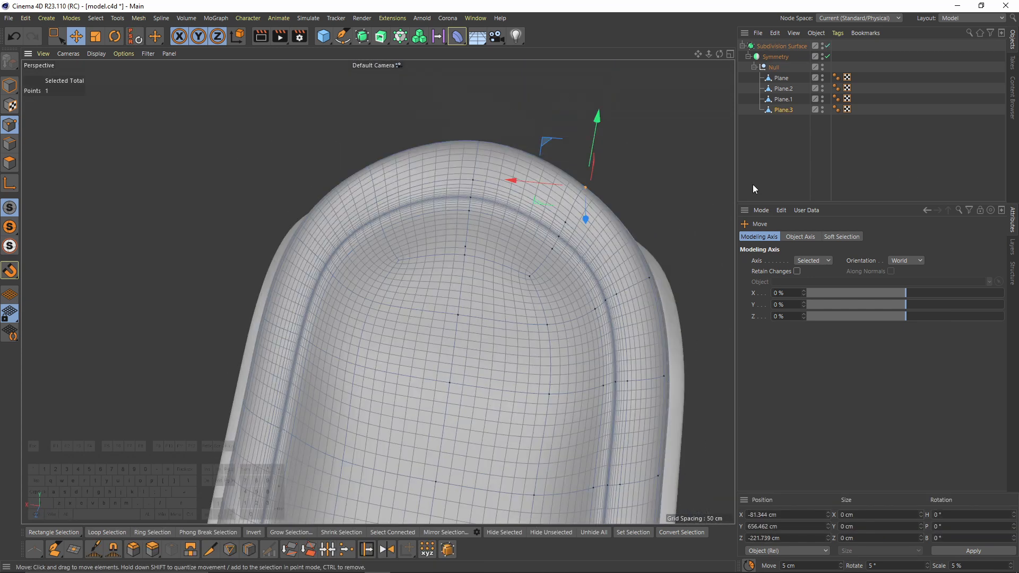
{"action": "left_click", "coordinate": [753, 184]}
Pick a point in the upper part of the insert and nudge it slightly to refine the smoothed curve
{"action": "scroll", "coordinate": [555, 214], "scroll_direction": "down", "scroll_amount": 4}
{"action": "mouse_move", "coordinate": [555, 214]}
{"action": "left_mouse_down", "text": "alt"}
{"action": "mouse_move", "coordinate": [575, 241]}
{"action": "mouse_move", "coordinate": [557, 234]}
{"action": "left_mouse_up", "text": "alt"}
{"action": "key", "text": "ctrl+z"}
{"action": "key", "text": "q"}
{"action": "scroll", "coordinate": [467, 212], "scroll_direction": "up", "scroll_amount": 3}
{"action": "left_click", "coordinate": [454, 217]}
{"action": "middle_click", "coordinate": [463, 220]}
{"action": "left_click_drag", "start_coordinate": [308, 381], "coordinate": [300, 390]}
{"action": "middle_click", "coordinate": [330, 255]}
{"action": "left_click_drag", "start_coordinate": [456, 204], "coordinate": [419, 196], "text": "alt"}
{"action": "key", "text": "q"}
Review the smoothed top of the backrest from several angles with all points deselected
{"action": "middle_click", "coordinate": [409, 218]}
{"action": "middle_click", "coordinate": [348, 318]}
{"action": "middle_click", "coordinate": [447, 246]}
{"action": "middle_click", "coordinate": [366, 239]}
{"action": "left_click_drag", "start_coordinate": [373, 261], "coordinate": [451, 234]}
{"action": "left_click_drag", "start_coordinate": [489, 233], "coordinate": [540, 209]}
{"action": "left_click", "coordinate": [753, 184]}
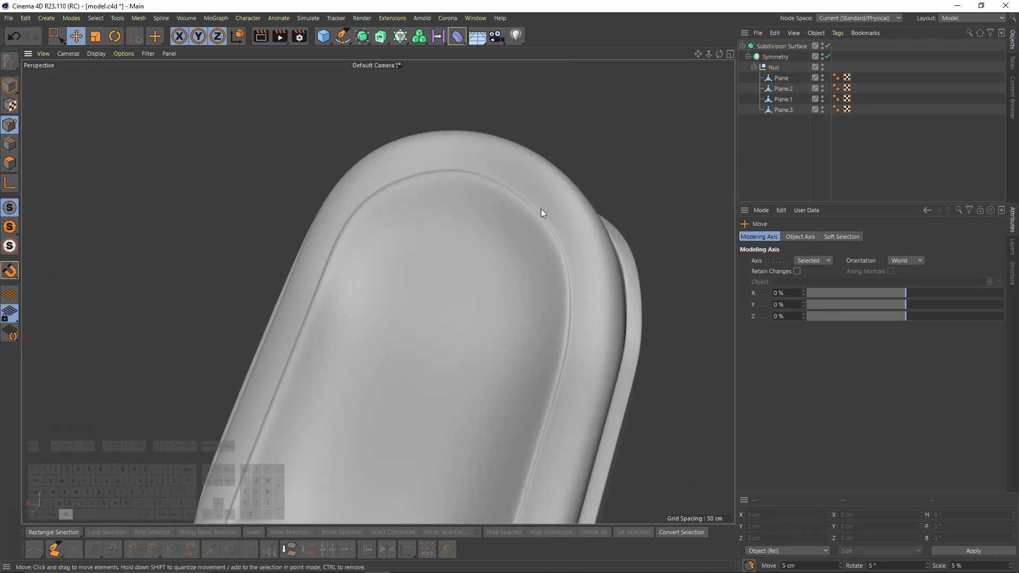
Inspect the smoothed backrest and its panel seam up close and from further back
{"action": "scroll", "coordinate": [562, 244], "scroll_direction": "up", "scroll_amount": 5}
{"action": "scroll", "coordinate": [562, 244], "scroll_direction": "down", "scroll_amount": 7}
{"action": "left_click_drag", "start_coordinate": [532, 283], "coordinate": [572, 358], "text": "alt"}
{"action": "scroll", "coordinate": [511, 281], "scroll_direction": "up", "scroll_amount": 4}
{"action": "scroll", "coordinate": [498, 358], "scroll_direction": "down", "scroll_amount": 5}
{"action": "left_click_drag", "start_coordinate": [498, 358], "coordinate": [525, 334], "text": "alt"}
{"action": "scroll", "coordinate": [457, 328], "scroll_direction": "down", "scroll_amount": 3}
{"action": "scroll", "coordinate": [524, 324], "scroll_direction": "up", "scroll_amount": 2}
Turn off subdivision and select the column of seven polygons forming the centre strip of Plane.3
{"action": "left_click", "coordinate": [781, 110]}
{"action": "key", "text": "q"}
{"action": "left_click_drag", "start_coordinate": [509, 176], "coordinate": [541, 255], "text": "alt"}
{"action": "scroll", "coordinate": [541, 265], "scroll_direction": "up", "scroll_amount": 2}
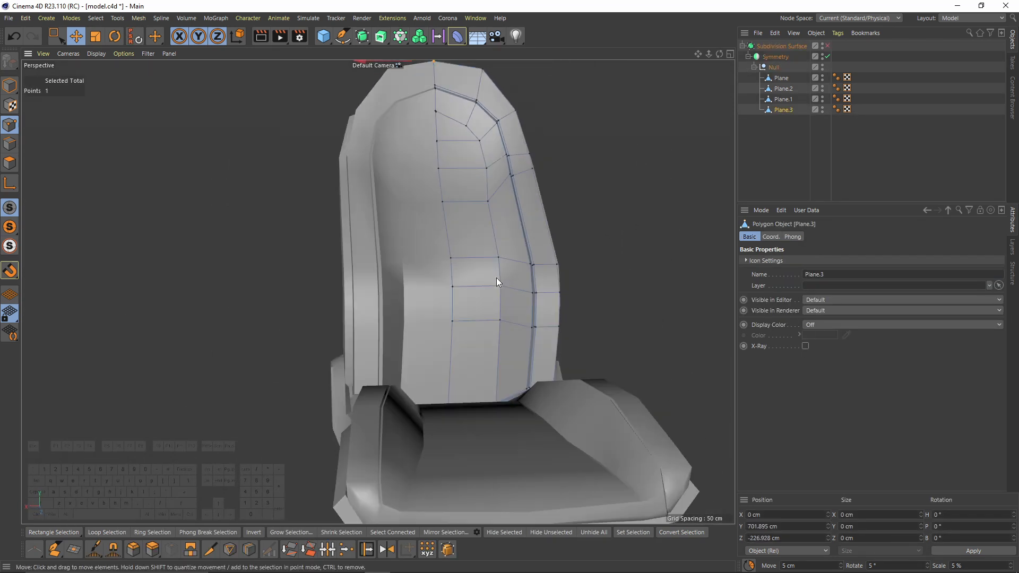
{"action": "left_click", "coordinate": [10, 163]}
{"action": "mouse_move", "coordinate": [444, 131]}
{"action": "right_mouse_down"}
{"action": "mouse_move", "coordinate": [462, 208]}
{"action": "mouse_move", "coordinate": [465, 345]}
{"action": "right_mouse_up"}
{"action": "middle_click_drag", "start_coordinate": [482, 292], "coordinate": [496, 232], "text": "alt"}
{"action": "left_click_drag", "start_coordinate": [496, 232], "coordinate": [504, 260], "text": "alt"}
{"action": "right_click_drag", "start_coordinate": [505, 260], "coordinate": [541, 327], "text": "alt"}
{"action": "left_click_drag", "start_coordinate": [539, 333], "coordinate": [561, 333], "text": "alt"}
{"action": "middle_click_drag", "start_coordinate": [561, 333], "coordinate": [543, 371], "text": "alt"}
{"action": "middle_click_drag", "start_coordinate": [548, 279], "coordinate": [539, 331], "text": "alt"}
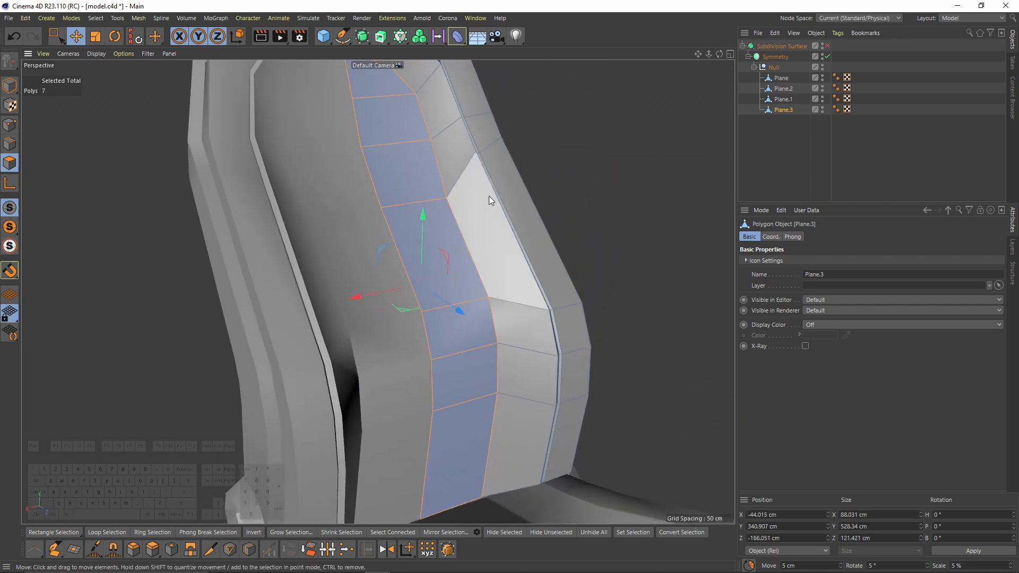
Try insetting the centre strip by 1.7 cm with Extrude Inner and check the result under subdivision
{"action": "right_click", "coordinate": [463, 277]}
{"action": "left_click", "coordinate": [510, 173]}
{"action": "middle_click_drag", "start_coordinate": [531, 242], "coordinate": [530, 295], "text": "alt"}
{"action": "left_click_drag", "start_coordinate": [529, 295], "coordinate": [538, 295]}
{"action": "key", "text": "q"}
{"action": "left_click", "coordinate": [828, 175]}
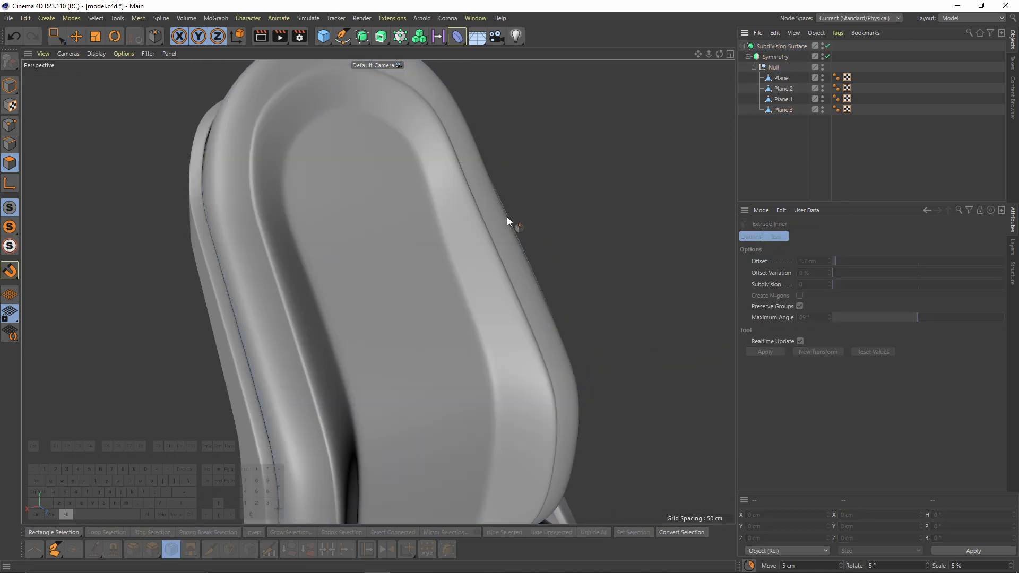
{"action": "left_click_drag", "start_coordinate": [473, 209], "coordinate": [425, 230], "text": "alt"}
{"action": "middle_click_drag", "start_coordinate": [425, 230], "coordinate": [476, 199], "text": "alt"}
{"action": "scroll", "coordinate": [524, 395], "scroll_direction": "up", "scroll_amount": 4}
Undo the last changes made to the centre strip
{"action": "key", "text": "ctrl+z"}
{"action": "key", "text": "ctrl+z"}
{"action": "key", "text": "ctrl+z"}
{"action": "scroll", "coordinate": [523, 395], "scroll_direction": "down", "scroll_amount": 4}
{"action": "left_click_drag", "start_coordinate": [523, 395], "coordinate": [457, 338], "text": "alt"}
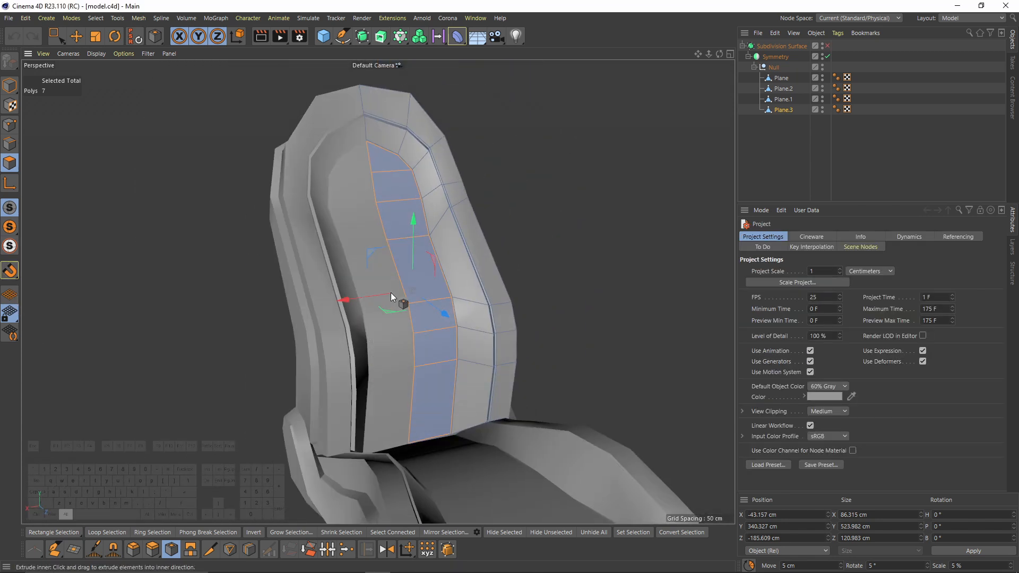
Select the inset edge path running around the top and down the side of the centre strip
{"action": "left_click_drag", "start_coordinate": [390, 292], "coordinate": [603, 126], "text": "alt"}
{"action": "left_click", "coordinate": [10, 144]}
{"action": "key", "text": "e"}
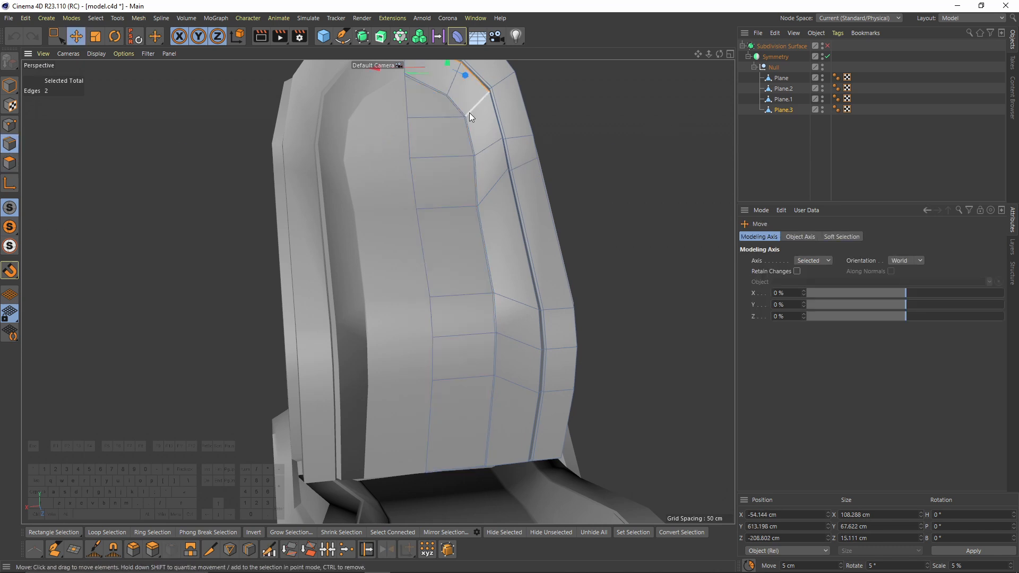
{"action": "middle_click_drag", "start_coordinate": [469, 113], "coordinate": [468, 179], "text": "alt"}
{"action": "scroll", "coordinate": [468, 179], "scroll_direction": "up", "scroll_amount": 2}
{"action": "left_click", "coordinate": [413, 146]}
{"action": "double_click", "coordinate": [464, 205], "text": "shift"}
{"action": "middle_click_drag", "start_coordinate": [489, 494], "coordinate": [488, 307], "text": "alt"}
{"action": "scroll", "coordinate": [488, 312], "scroll_direction": "down", "scroll_amount": 3}
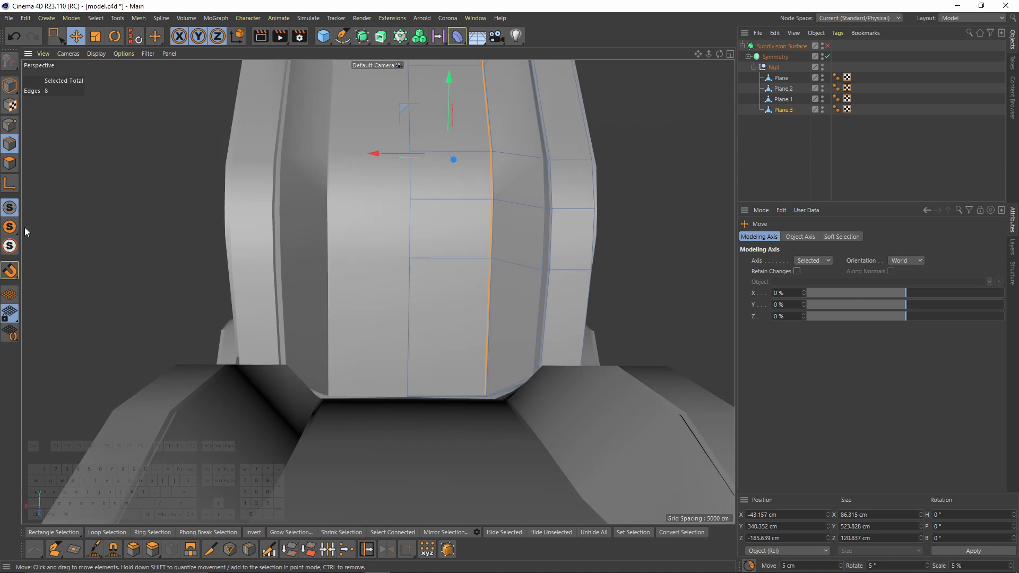
Turn off symmetry and isolate the backrest insert in the viewport
{"action": "left_click", "coordinate": [827, 57]}
{"action": "mouse_move", "coordinate": [502, 266]}
{"action": "left_mouse_down", "text": "alt"}
{"action": "mouse_move", "coordinate": [512, 304]}
{"action": "mouse_move", "coordinate": [496, 276]}
{"action": "left_mouse_up", "text": "alt"}
{"action": "left_click_drag", "start_coordinate": [11, 227], "coordinate": [48, 237]}
Add the remaining edges at the strip's lower end to the selection and remove the inset edges
{"action": "left_click_drag", "start_coordinate": [530, 341], "coordinate": [441, 311], "text": "alt"}
{"action": "scroll", "coordinate": [504, 304], "scroll_direction": "up", "scroll_amount": 5}
{"action": "left_click", "coordinate": [459, 322], "text": "shift"}
{"action": "scroll", "coordinate": [438, 155], "scroll_direction": "down", "scroll_amount": 3}
{"action": "left_click_drag", "start_coordinate": [438, 155], "coordinate": [412, 271], "text": "alt"}
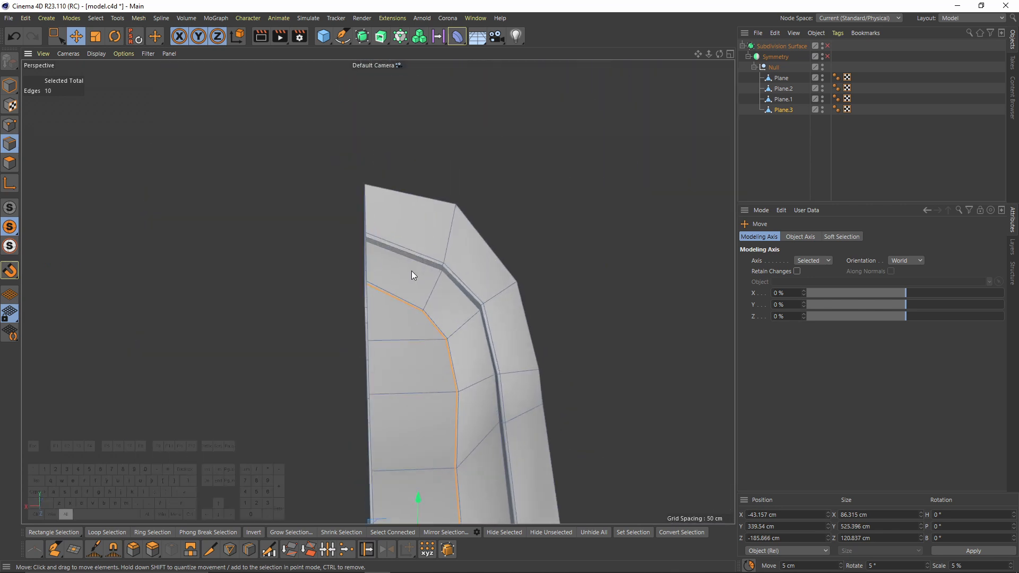
{"action": "scroll", "coordinate": [439, 353], "scroll_direction": "up", "scroll_amount": 5}
{"action": "right_click", "coordinate": [525, 325]}
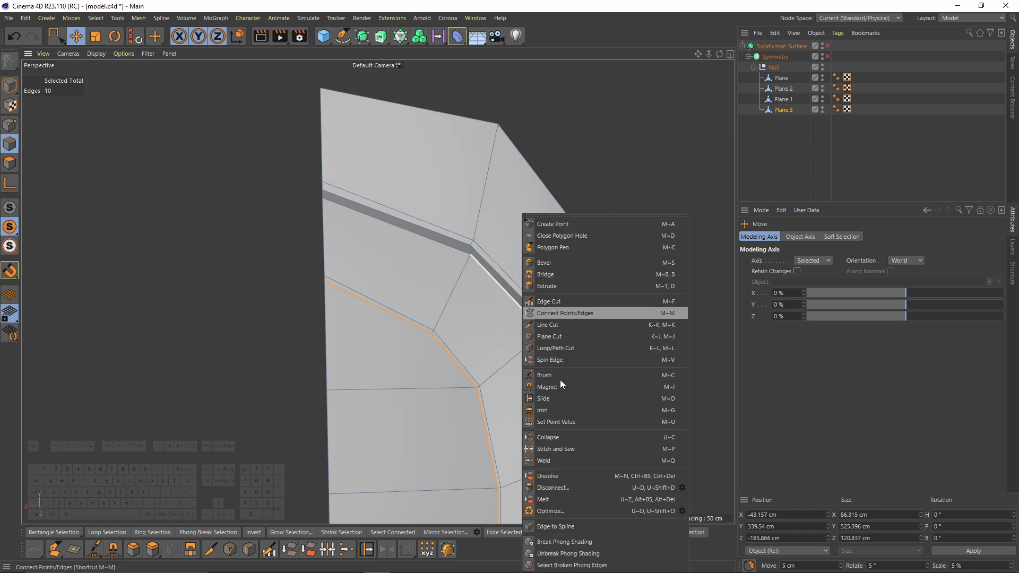
{"action": "left_click", "coordinate": [562, 464]}
Inspect the selected centre strip polygons against the side reference image and in perspective
{"action": "left_click_drag", "start_coordinate": [531, 422], "coordinate": [490, 242], "text": "alt"}
{"action": "right_click_drag", "start_coordinate": [489, 242], "coordinate": [437, 209], "text": "alt"}
{"action": "left_click_drag", "start_coordinate": [436, 209], "coordinate": [486, 225], "text": "alt"}
{"action": "right_click_drag", "start_coordinate": [486, 225], "coordinate": [377, 291], "text": "alt"}
{"action": "left_click_drag", "start_coordinate": [377, 291], "coordinate": [441, 211], "text": "alt"}
{"action": "left_click", "coordinate": [11, 162]}
{"action": "middle_click", "coordinate": [448, 319]}
{"action": "middle_click", "coordinate": [269, 414]}
{"action": "middle_click_drag", "start_coordinate": [331, 393], "coordinate": [342, 351], "text": "alt"}
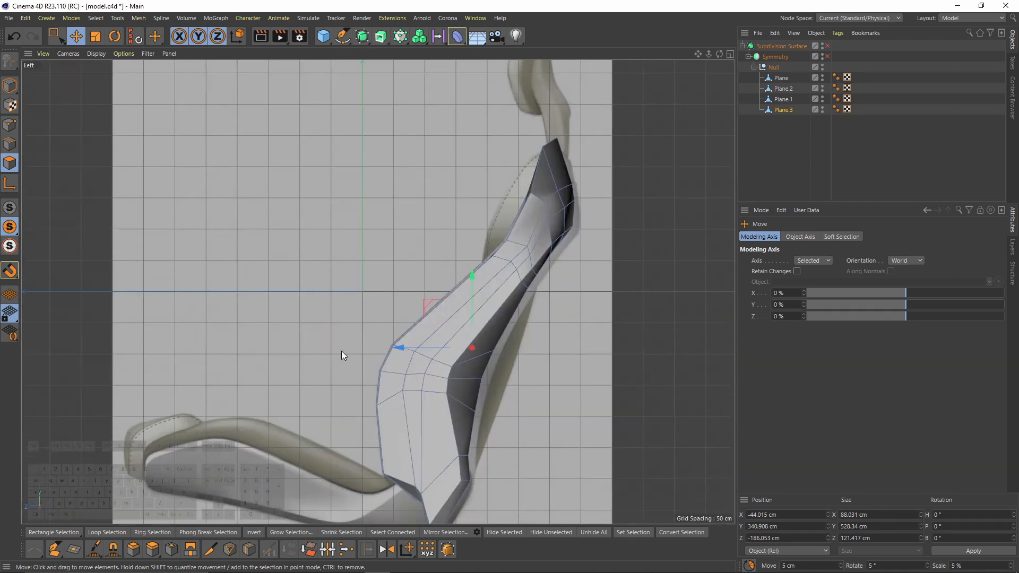
{"action": "key", "text": "n"}
{"action": "key", "text": "g"}
{"action": "key", "text": "F1"}
{"action": "mouse_move", "coordinate": [320, 205]}
{"action": "left_mouse_down", "text": "alt"}
{"action": "mouse_move", "coordinate": [558, 267]}
{"action": "mouse_move", "coordinate": [473, 305]}
{"action": "mouse_move", "coordinate": [487, 323]}
{"action": "left_mouse_up", "text": "alt"}
Flatten the centre strip by scaling its polygons with the axis orientation set to Normal, and turn symmetry back on
{"action": "key", "text": "t"}
{"action": "left_click_drag", "start_coordinate": [430, 342], "coordinate": [592, 306]}
{"action": "key", "text": "e"}
{"action": "key", "text": "r"}
{"action": "key", "text": "t"}
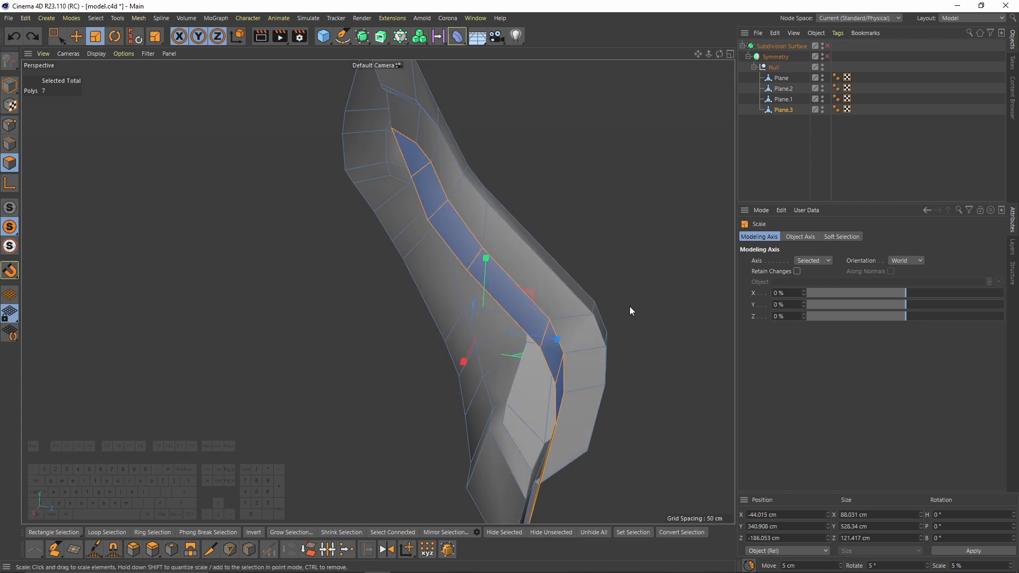
{"action": "left_click", "coordinate": [913, 261]}
{"action": "left_click", "coordinate": [914, 332]}
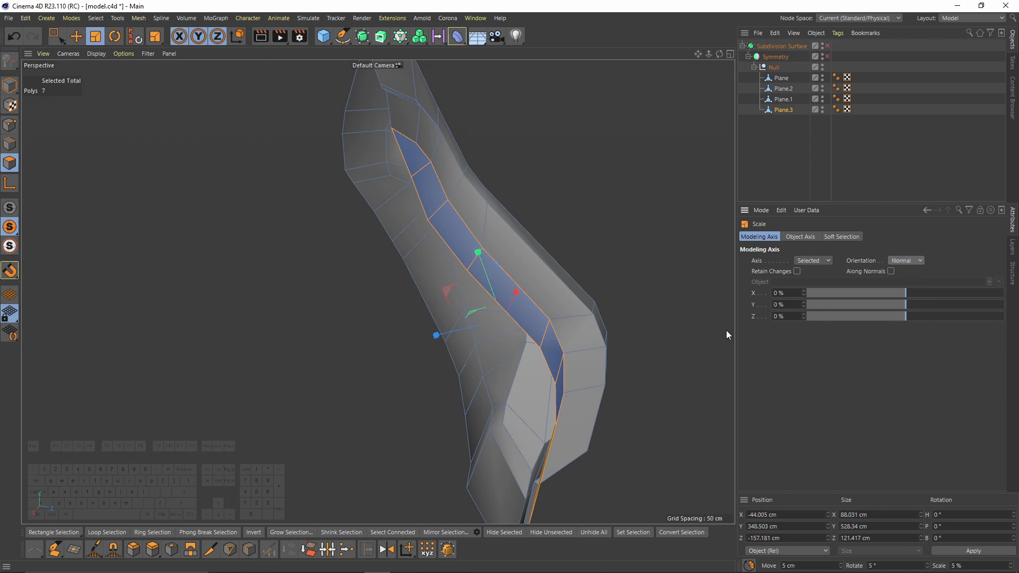
{"action": "left_click_drag", "start_coordinate": [456, 336], "coordinate": [537, 258]}
{"action": "key", "text": "e"}
{"action": "left_click", "coordinate": [828, 57]}
{"action": "middle_click_drag", "start_coordinate": [536, 257], "coordinate": [533, 352], "text": "alt"}
{"action": "left_click_drag", "start_coordinate": [533, 352], "coordinate": [463, 302], "text": "alt"}
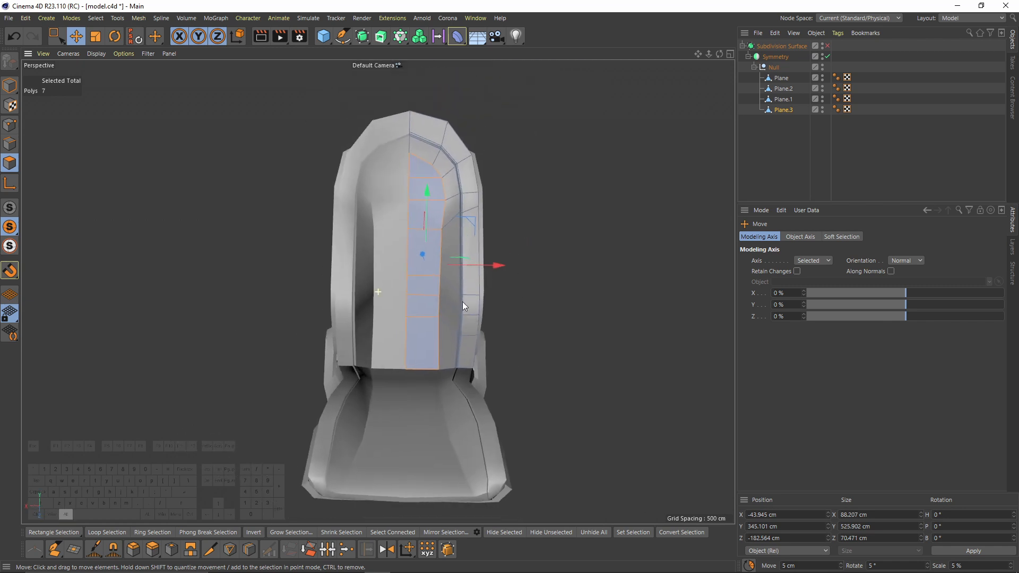
Select every point except those on the symmetry axis across all four seat objects, using the front view
{"action": "left_click_drag", "start_coordinate": [786, 78], "coordinate": [787, 77]}
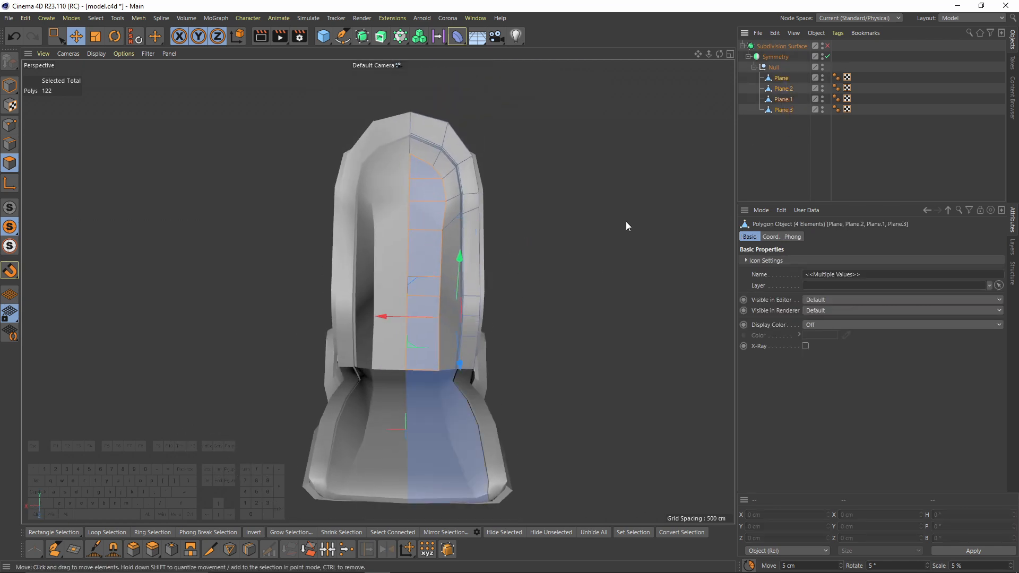
{"action": "left_click", "coordinate": [16, 127]}
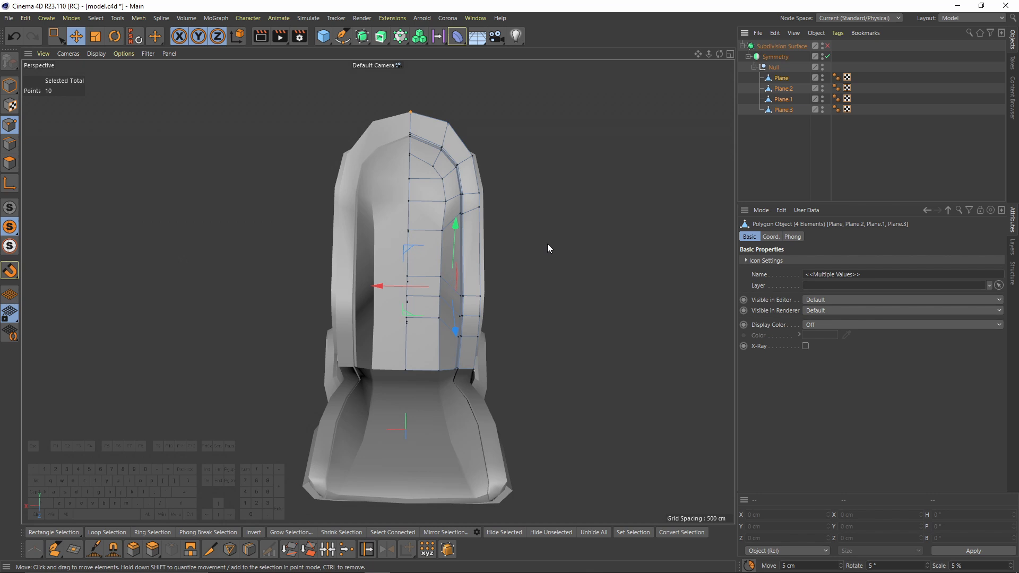
{"action": "middle_click", "coordinate": [444, 278]}
{"action": "middle_click", "coordinate": [489, 405]}
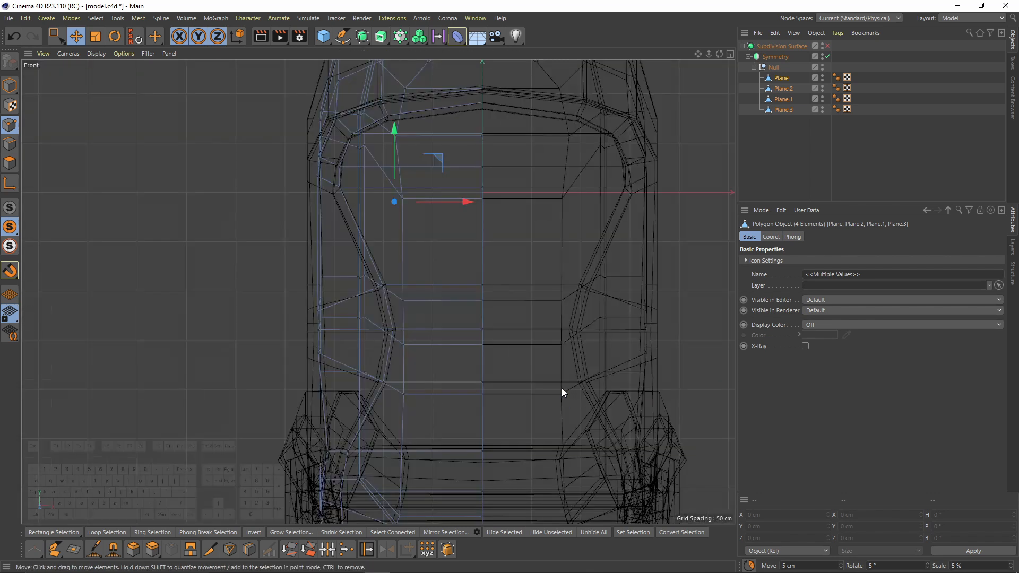
{"action": "scroll", "coordinate": [473, 298], "scroll_direction": "down", "scroll_amount": 4}
{"action": "key", "text": "0"}
{"action": "left_click_drag", "start_coordinate": [569, 123], "coordinate": [482, 374]}
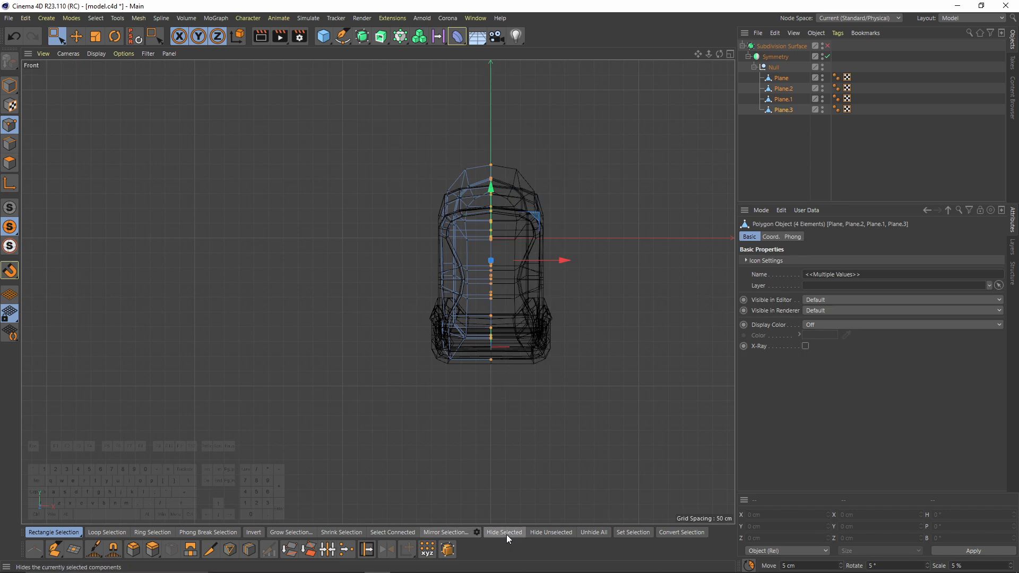
{"action": "left_click", "coordinate": [254, 532]}
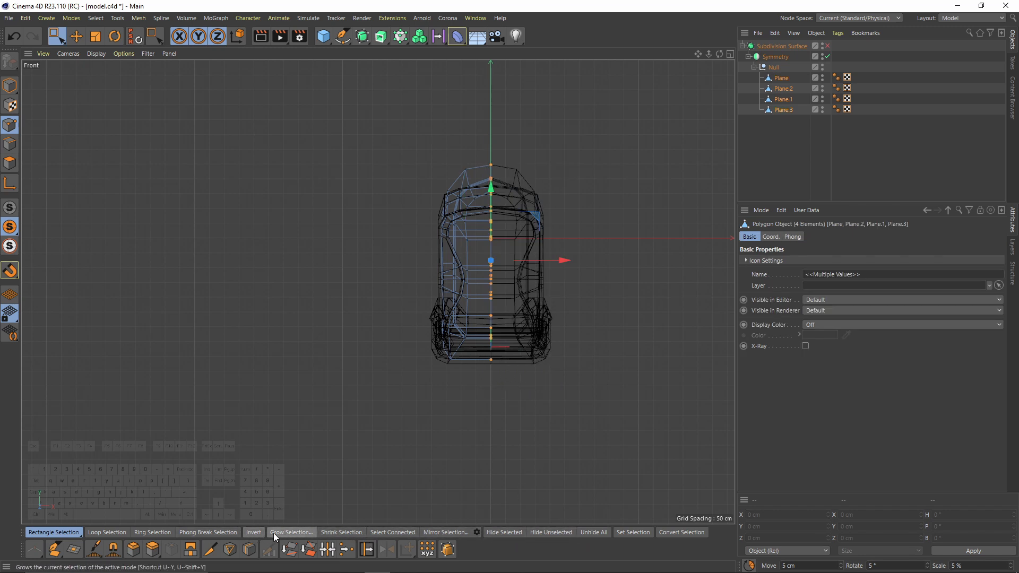
Widen the seat by moving the selected off-centre points outward along X, checking the proportions in perspective
{"action": "scroll", "coordinate": [498, 266], "scroll_direction": "up", "scroll_amount": 3}
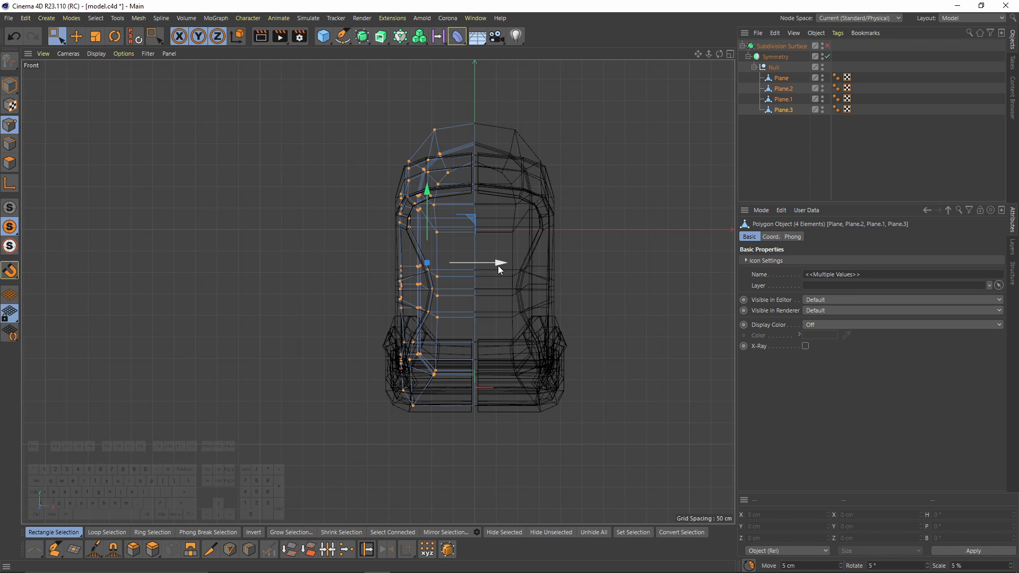
{"action": "middle_click", "coordinate": [400, 235]}
{"action": "middle_click", "coordinate": [366, 228]}
{"action": "middle_click", "coordinate": [499, 318]}
{"action": "key", "text": "alt+h"}
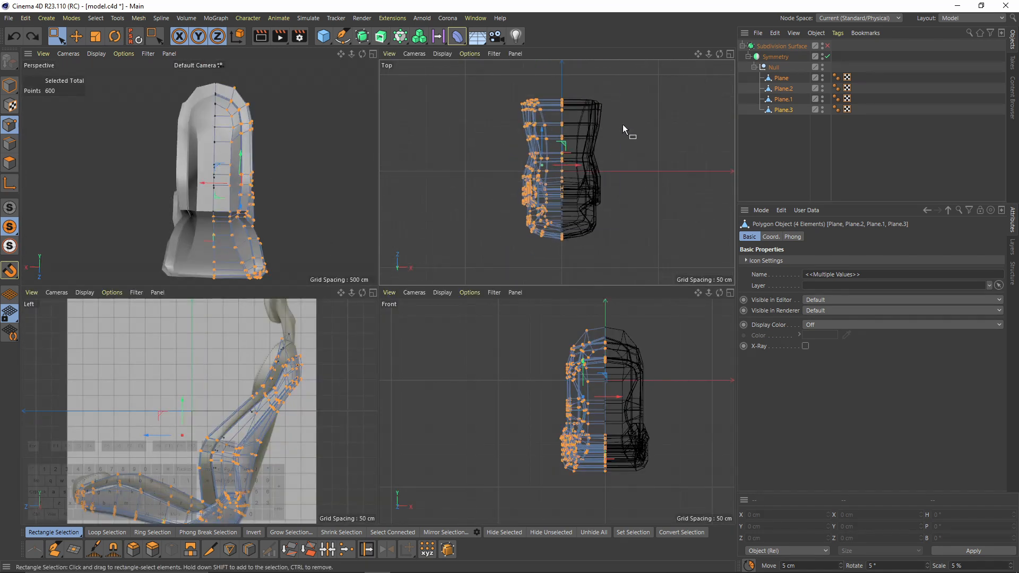
{"action": "middle_click", "coordinate": [366, 239]}
{"action": "left_click_drag", "start_coordinate": [420, 279], "coordinate": [409, 314], "text": "alt"}
{"action": "middle_click", "coordinate": [410, 314]}
{"action": "middle_click", "coordinate": [564, 341]}
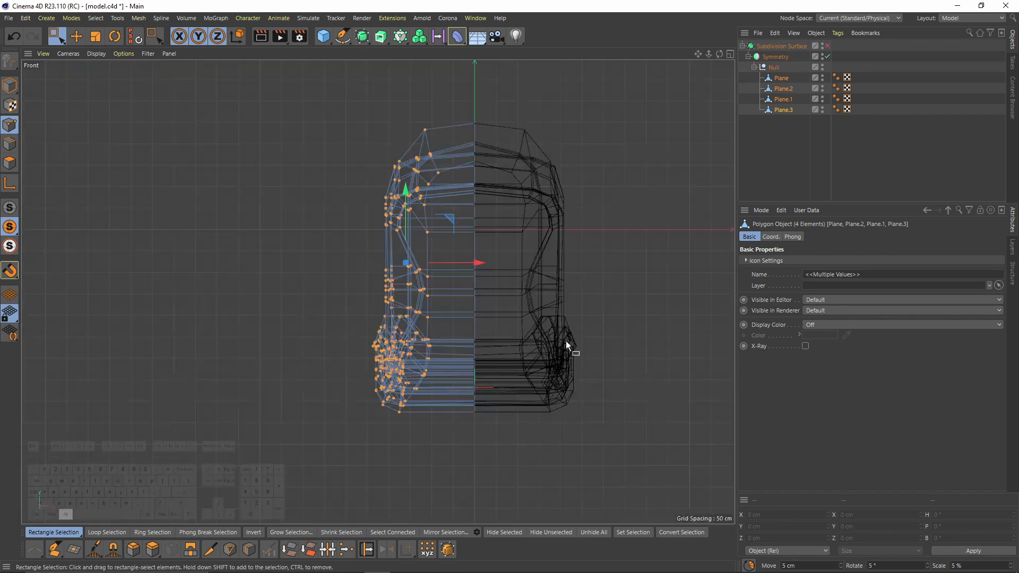
Limit the selection to the upper backrest's off-centre points and move them further outward
{"action": "left_click_drag", "start_coordinate": [344, 252], "coordinate": [515, 466], "text": "ctrl"}
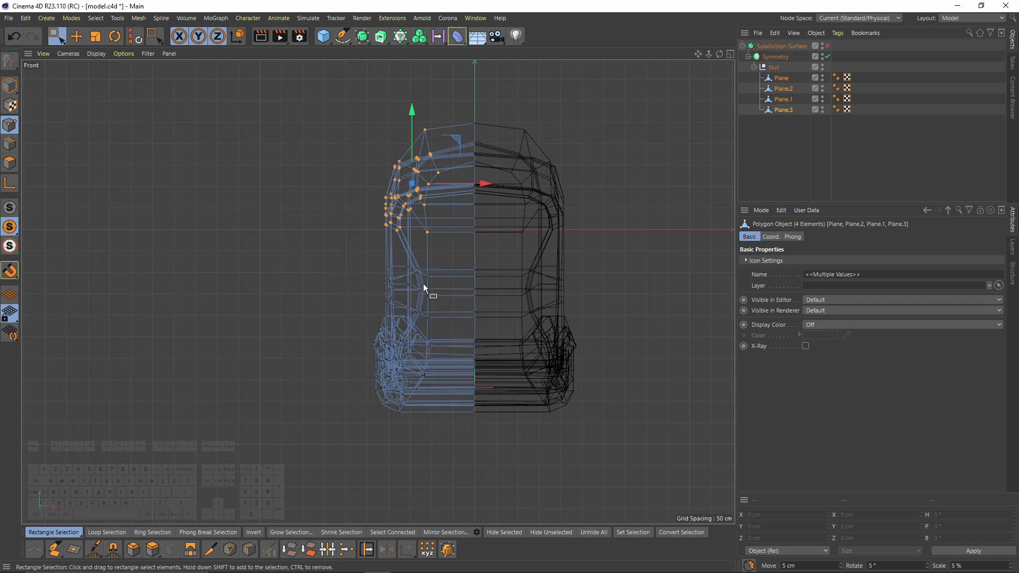
{"action": "middle_click", "coordinate": [419, 279]}
{"action": "middle_click", "coordinate": [366, 228]}
{"action": "left_click_drag", "start_coordinate": [384, 119], "coordinate": [454, 228]}
Select all points of the four seat objects and optimize them
{"action": "left_click_drag", "start_coordinate": [778, 144], "coordinate": [784, 80]}
{"action": "left_click_drag", "start_coordinate": [526, 204], "coordinate": [534, 230], "text": "alt"}
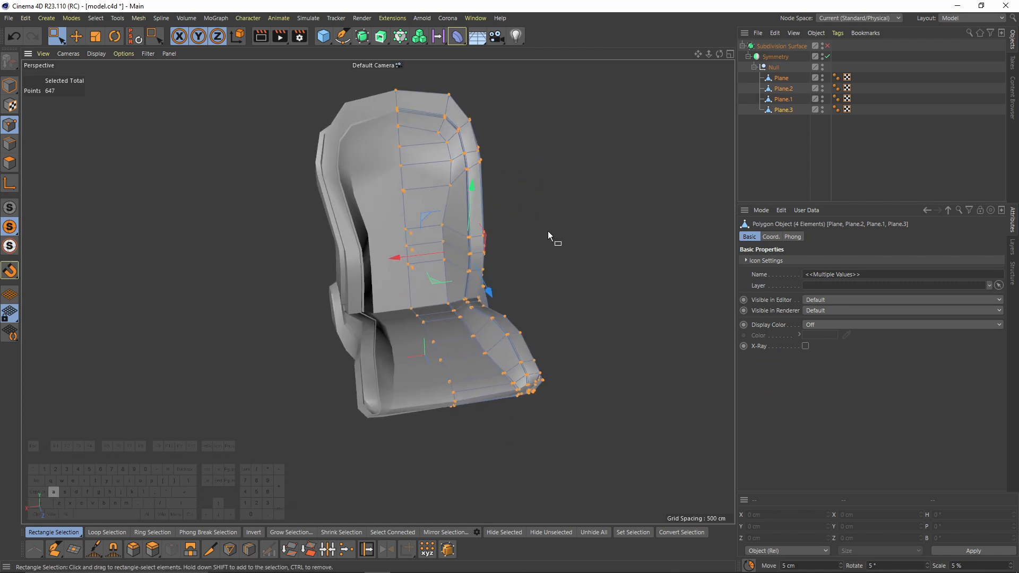
{"action": "right_click", "coordinate": [600, 169]}
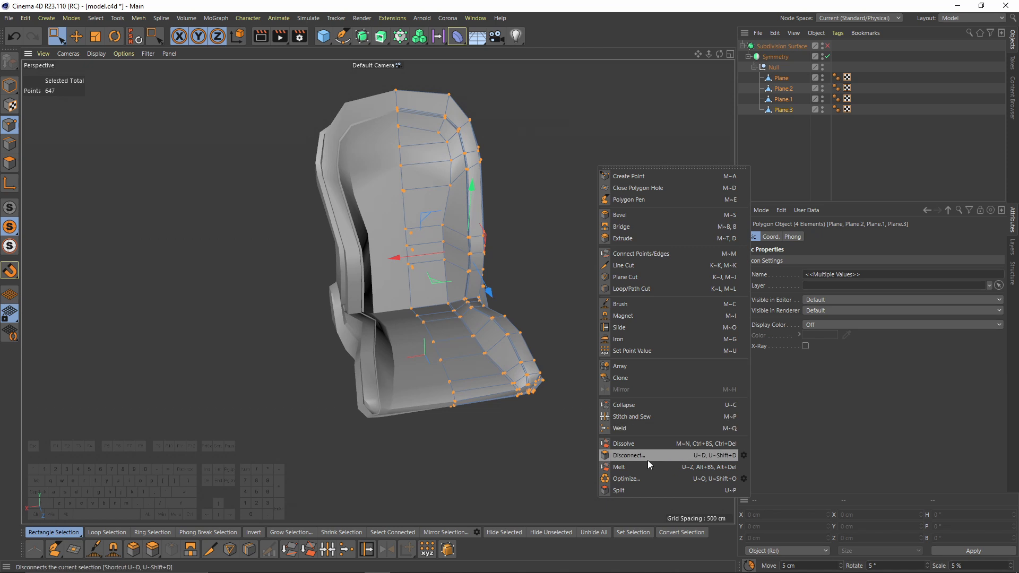
{"action": "left_click", "coordinate": [638, 478]}
{"action": "left_click_drag", "start_coordinate": [536, 244], "coordinate": [519, 234], "text": "alt"}
{"action": "scroll", "coordinate": [453, 263], "scroll_direction": "up", "scroll_amount": 5}
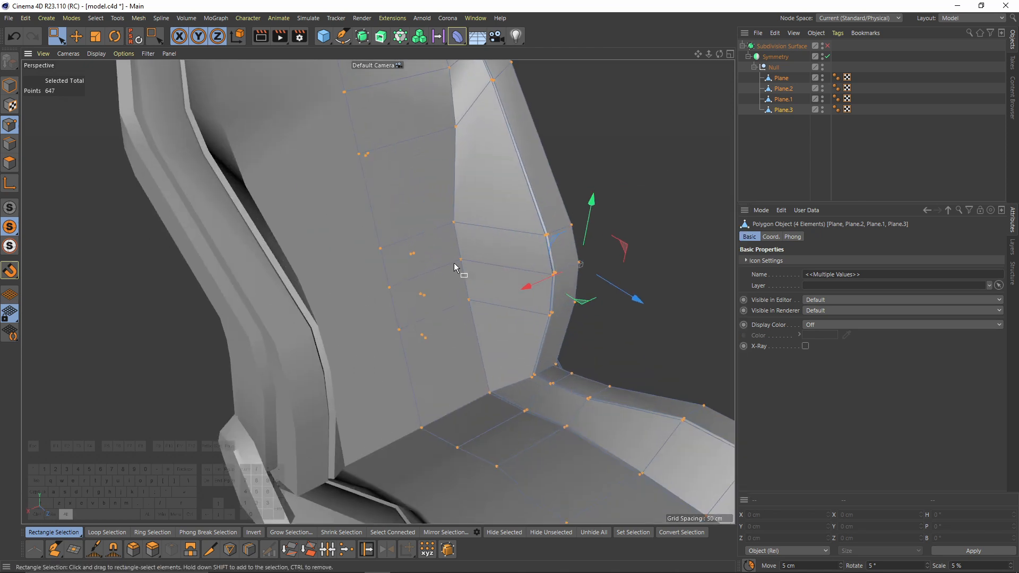
{"action": "right_click", "coordinate": [586, 164]}
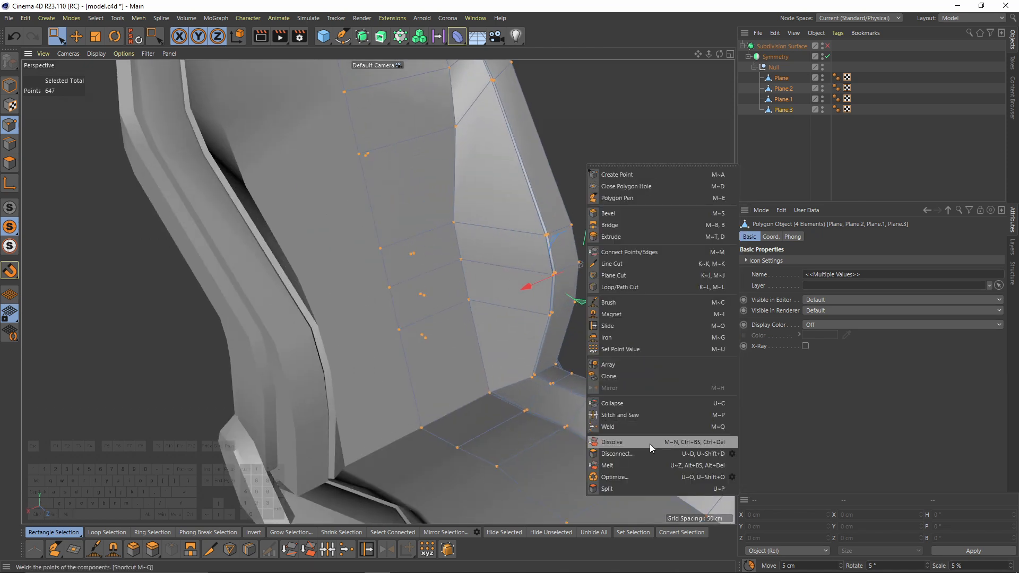
{"action": "left_click", "coordinate": [633, 474]}
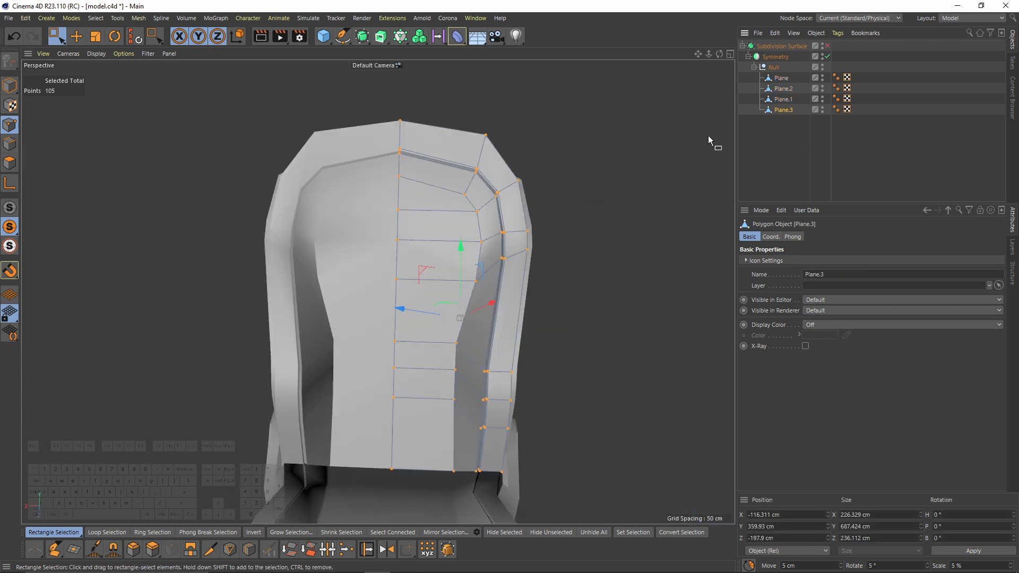
Select the four points at the upper corner of Plane.3 and set the display to Gouraud shading with lines
{"action": "left_click_drag", "start_coordinate": [377, 292], "coordinate": [486, 180], "text": "alt"}
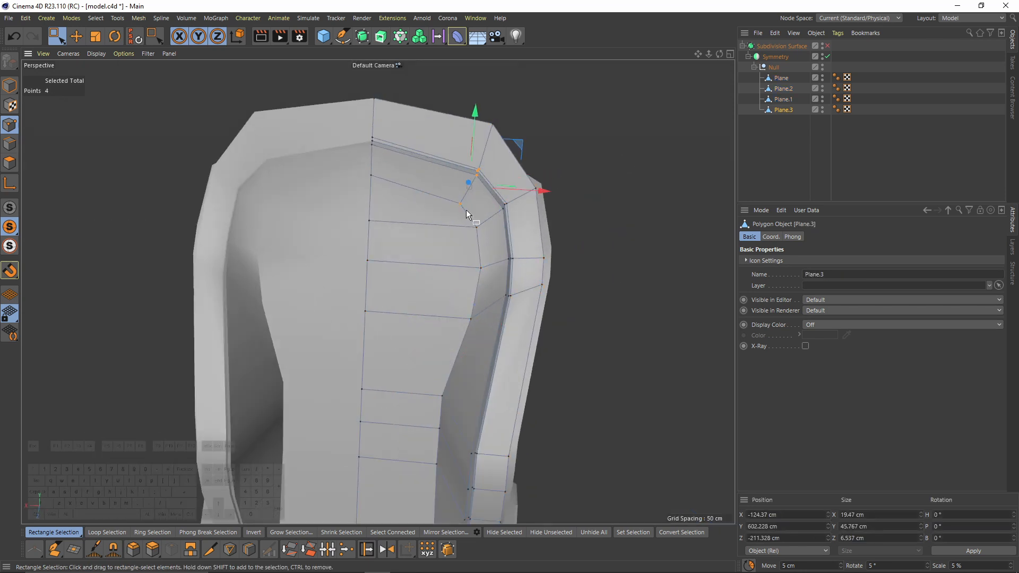
{"action": "key", "text": "n"}
{"action": "key", "text": "g"}
{"action": "mouse_move", "coordinate": [528, 185]}
{"action": "left_mouse_down", "text": "alt"}
{"action": "mouse_move", "coordinate": [469, 157]}
{"action": "mouse_move", "coordinate": [516, 152]}
{"action": "left_mouse_up", "text": "alt"}
{"action": "middle_click_drag", "start_coordinate": [481, 173], "coordinate": [477, 145], "text": "alt"}
{"action": "mouse_move", "coordinate": [539, 171]}
{"action": "left_mouse_down", "text": "alt"}
{"action": "mouse_move", "coordinate": [489, 150]}
{"action": "mouse_move", "coordinate": [529, 167]}
{"action": "left_mouse_up", "text": "alt"}
{"action": "middle_click_drag", "start_coordinate": [529, 168], "coordinate": [533, 198], "text": "alt"}
{"action": "left_click_drag", "start_coordinate": [533, 204], "coordinate": [519, 181], "text": "alt"}
{"action": "key", "text": "n"}
{"action": "key", "text": "b"}
Move the selected upper corner points to about X -87.5, Y 617.3, Z -214.4 cm
{"action": "left_click_drag", "start_coordinate": [451, 108], "coordinate": [454, 107]}
{"action": "left_click_drag", "start_coordinate": [527, 172], "coordinate": [500, 159]}
{"action": "left_click_drag", "start_coordinate": [437, 100], "coordinate": [504, 116]}
{"action": "left_click_drag", "start_coordinate": [504, 160], "coordinate": [497, 111]}
{"action": "left_click_drag", "start_coordinate": [485, 183], "coordinate": [454, 201], "text": "alt"}
{"action": "right_click_drag", "start_coordinate": [455, 208], "coordinate": [393, 256], "text": "alt"}
{"action": "left_click_drag", "start_coordinate": [393, 256], "coordinate": [405, 274], "text": "alt"}
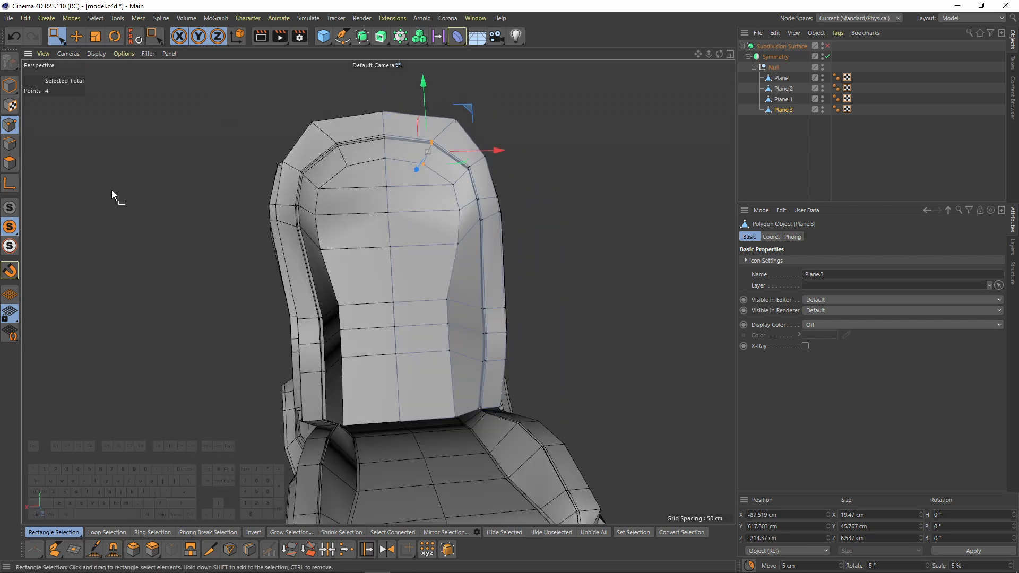
Turn off symmetry and select the edge path around the insert's centre strip
{"action": "left_click", "coordinate": [828, 56]}
{"action": "key", "text": "e"}
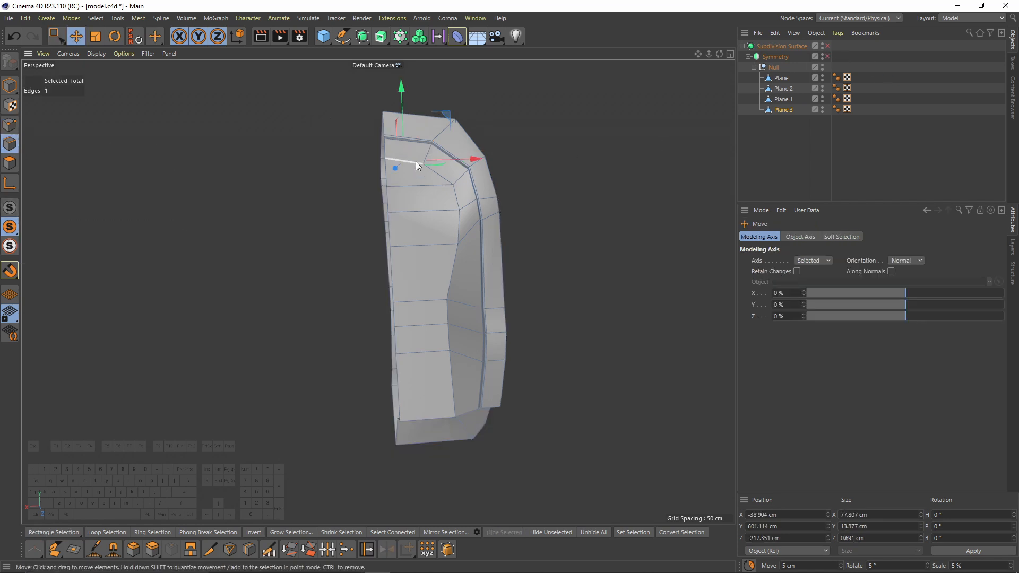
{"action": "double_click", "coordinate": [458, 205], "text": "shift"}
{"action": "left_click_drag", "start_coordinate": [486, 326], "coordinate": [582, 237], "text": "alt"}
{"action": "left_click", "coordinate": [411, 168], "text": "shift"}
Slide the selected edges by 4.12 cm and review the smoothed insert in plain Gouraud shading
{"action": "key", "text": "m"}
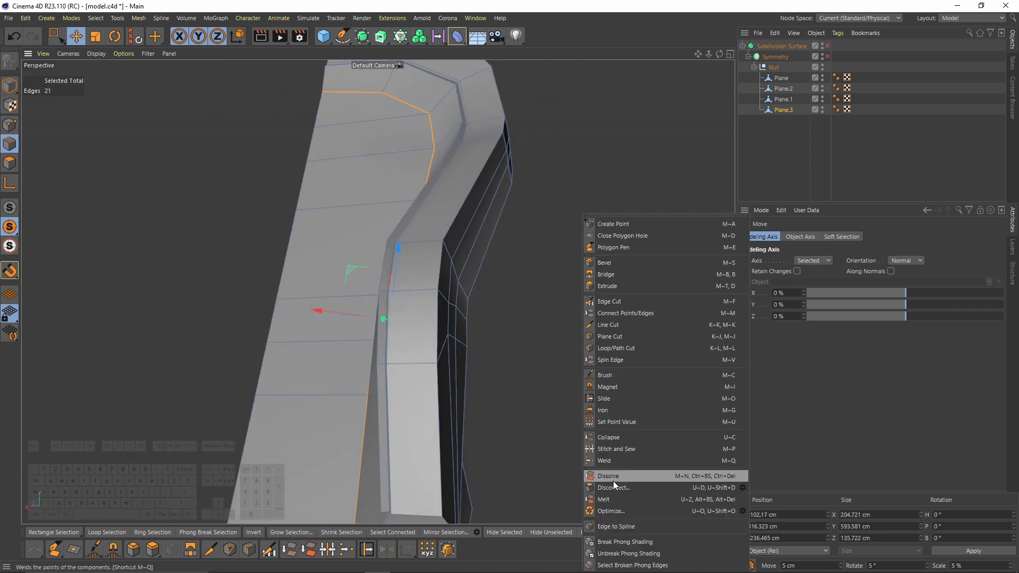
{"action": "left_click", "coordinate": [614, 400]}
{"action": "left_click_drag", "start_coordinate": [510, 304], "coordinate": [428, 272], "text": "alt"}
{"action": "key", "text": "q"}
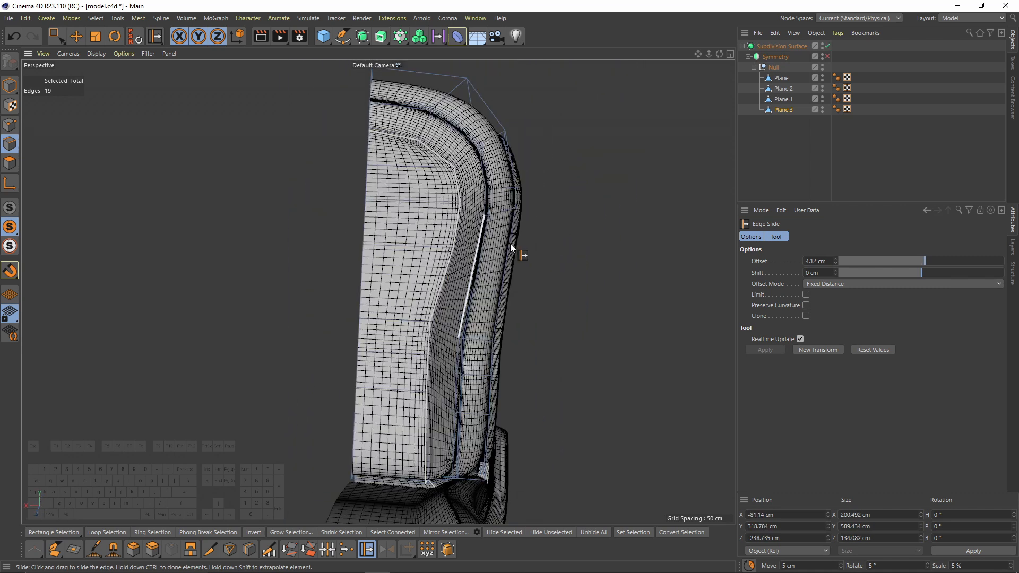
{"action": "left_click", "coordinate": [591, 277]}
{"action": "left_click_drag", "start_coordinate": [591, 277], "coordinate": [558, 237], "text": "alt"}
{"action": "key", "text": "n"}
{"action": "key", "text": "a"}
{"action": "right_click_drag", "start_coordinate": [489, 256], "coordinate": [479, 246], "text": "alt"}
{"action": "mouse_move", "coordinate": [479, 246]}
{"action": "left_mouse_down", "text": "alt"}
{"action": "mouse_move", "coordinate": [562, 199]}
{"action": "mouse_move", "coordinate": [662, 219]}
{"action": "mouse_move", "coordinate": [454, 248]}
{"action": "mouse_move", "coordinate": [448, 305]}
{"action": "mouse_move", "coordinate": [462, 313]}
{"action": "left_mouse_up", "text": "alt"}
Turn off subdivision and split the centre strip polygons of Plane.3 into a separate object
{"action": "left_click", "coordinate": [783, 110]}
{"action": "key", "text": "q"}
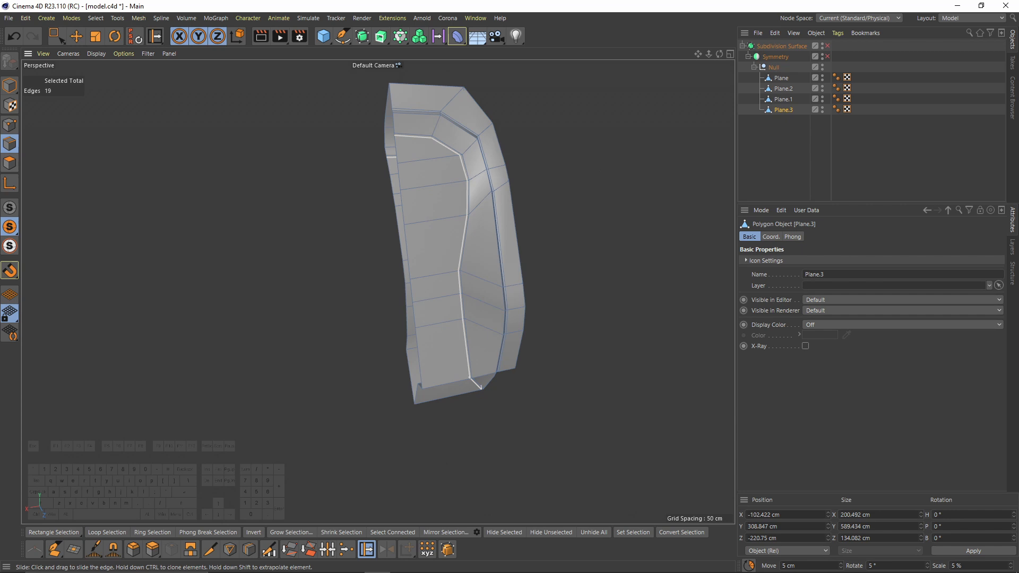
{"action": "left_click", "coordinate": [10, 164]}
{"action": "left_click_drag", "start_coordinate": [475, 237], "coordinate": [458, 332], "text": "alt"}
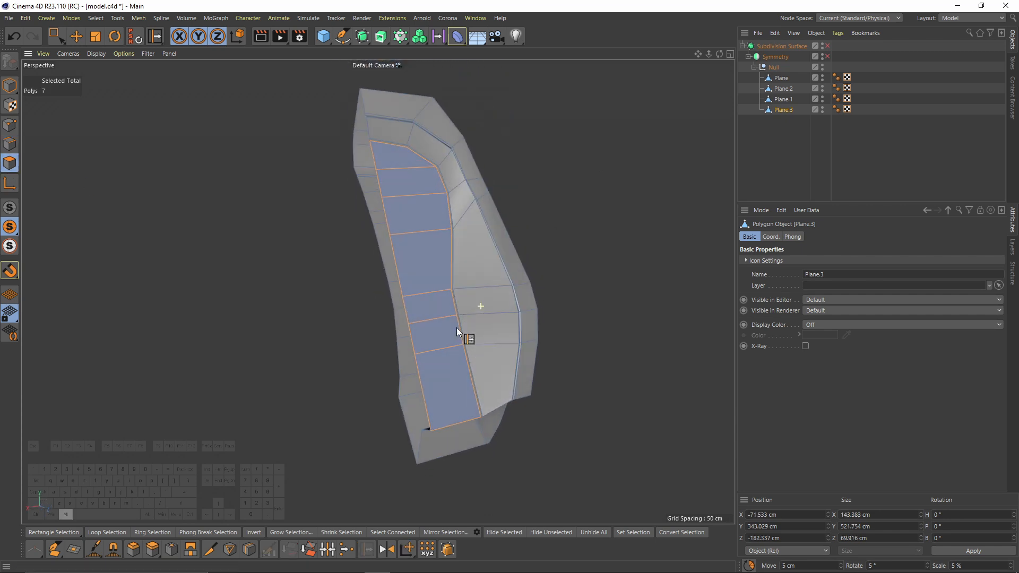
{"action": "right_click", "coordinate": [532, 244]}
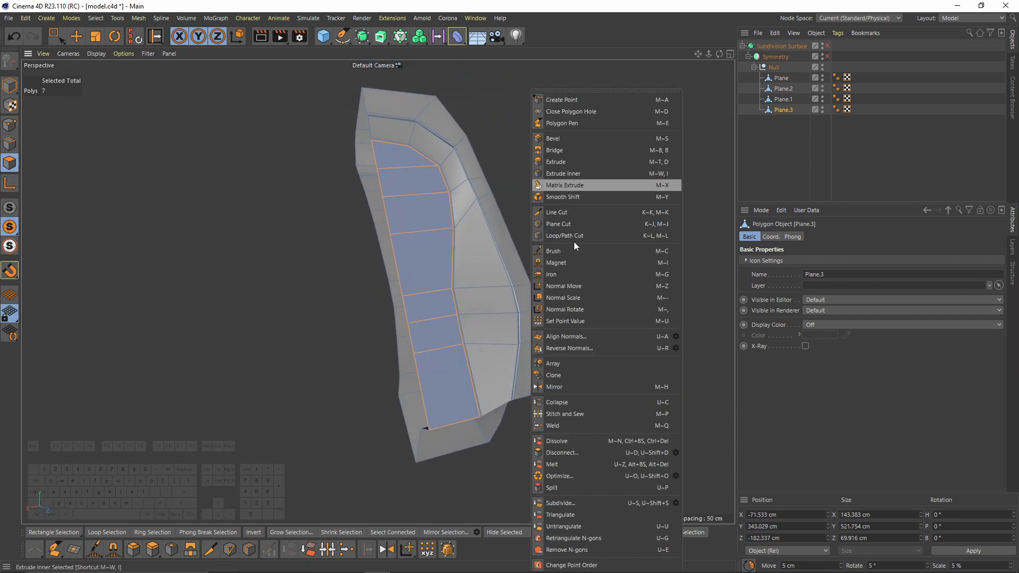
{"action": "left_click", "coordinate": [552, 488]}
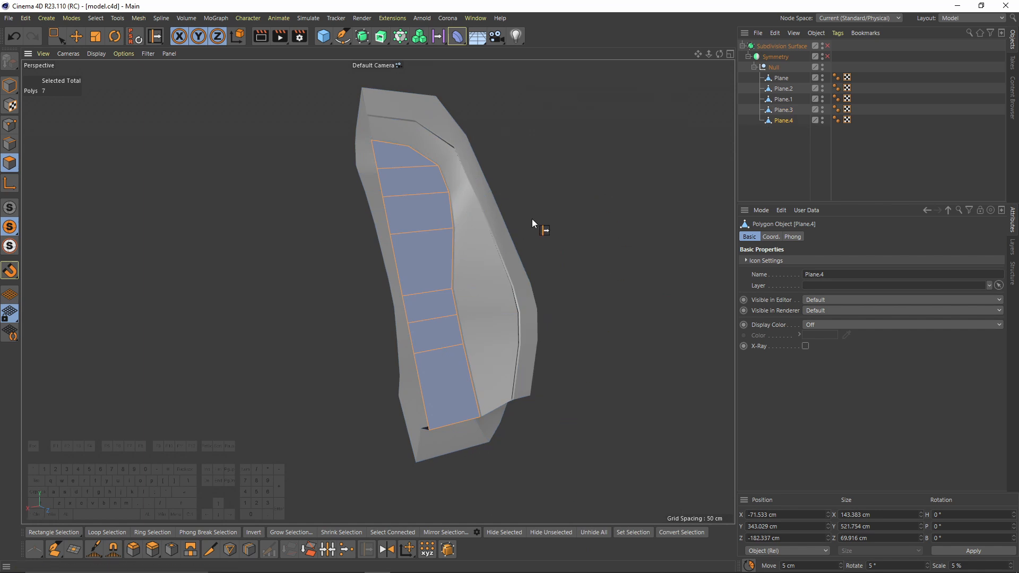
Extrude the split centre strip polygons with caps at an offset of -32.6 cm, checking them against the mirrored seat
{"action": "left_click_drag", "start_coordinate": [493, 255], "coordinate": [501, 282], "text": "alt"}
{"action": "left_click", "coordinate": [827, 56]}
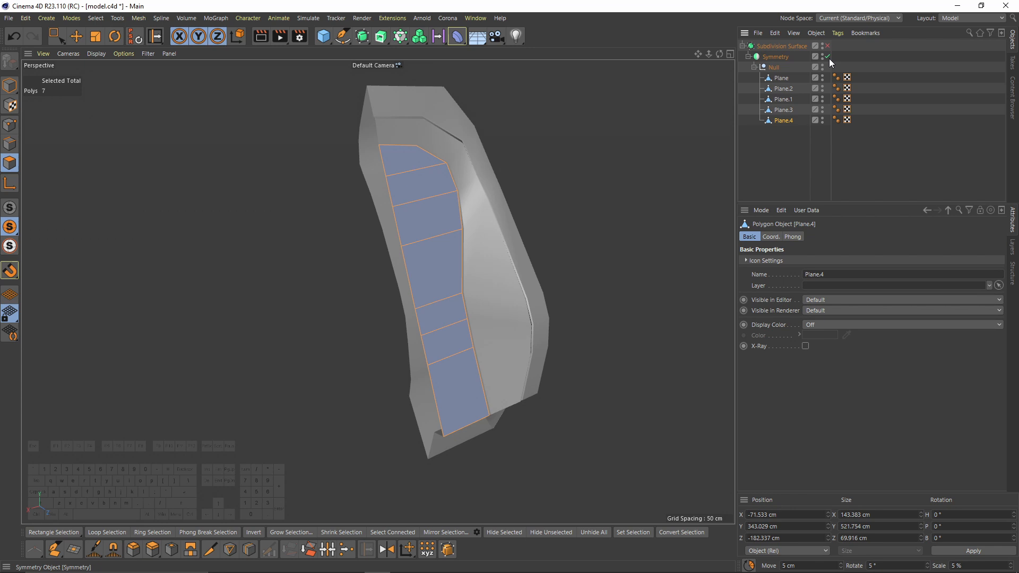
{"action": "left_click_drag", "start_coordinate": [435, 252], "coordinate": [489, 249], "text": "alt"}
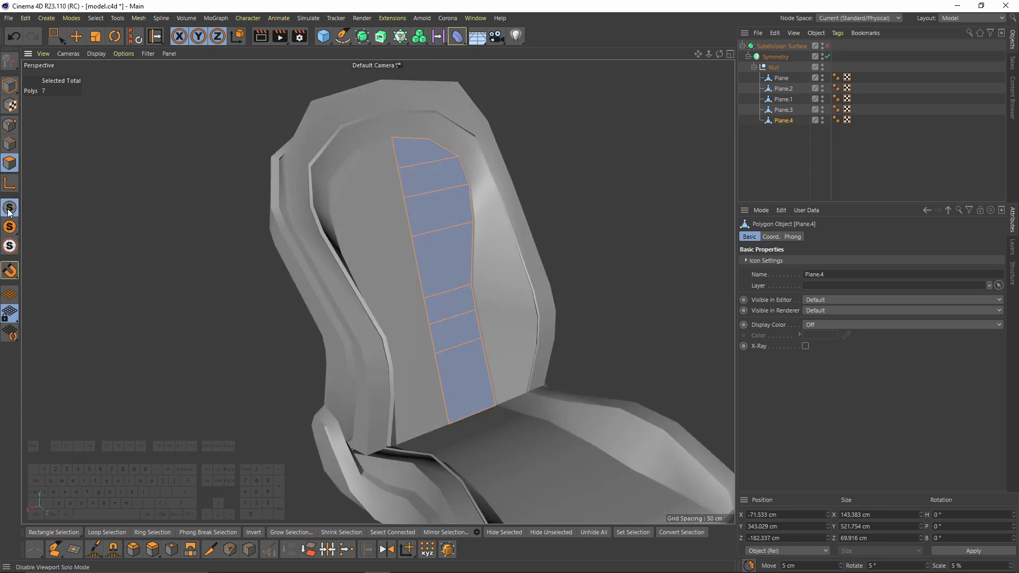
{"action": "right_click", "coordinate": [515, 262]}
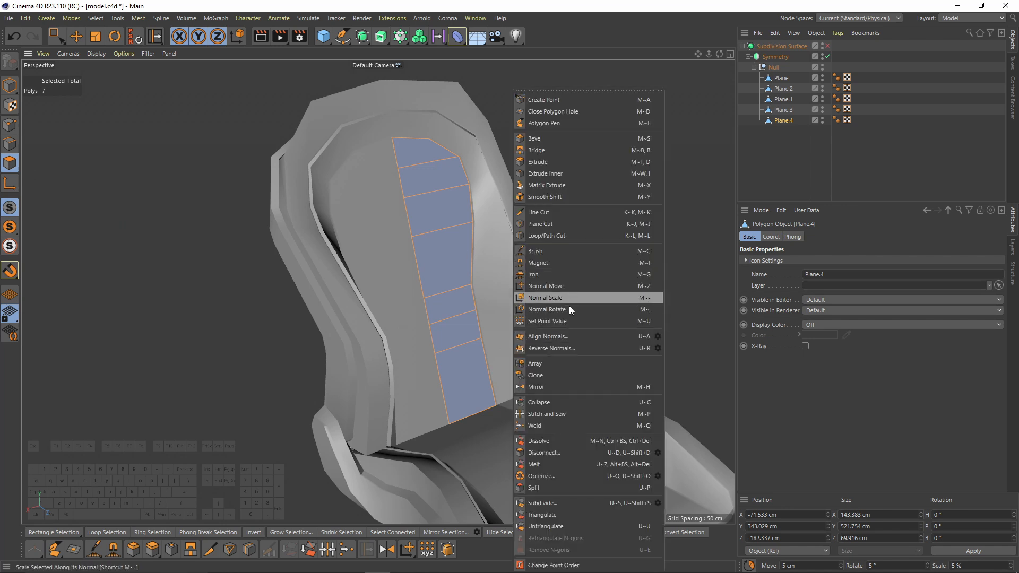
{"action": "left_click", "coordinate": [577, 162]}
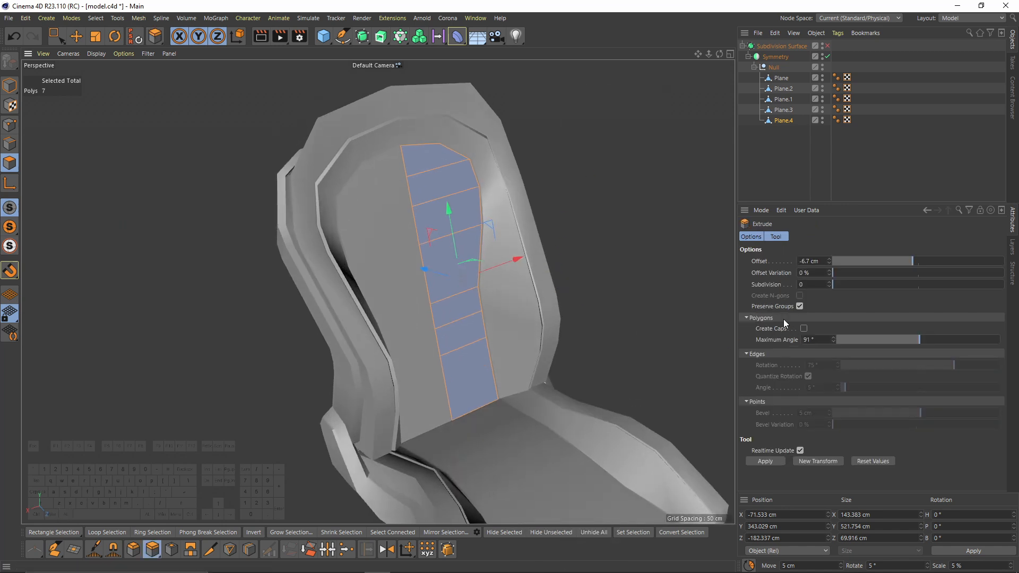
{"action": "left_click_drag", "start_coordinate": [594, 331], "coordinate": [481, 242]}
{"action": "left_click_drag", "start_coordinate": [480, 241], "coordinate": [523, 239], "text": "alt"}
{"action": "left_click", "coordinate": [827, 57]}
Select the extruded strip's side polygons along the symmetry plane, flatten them to an X size of 0 and clear the selection
{"action": "scroll", "coordinate": [546, 263], "scroll_direction": "up", "scroll_amount": 2}
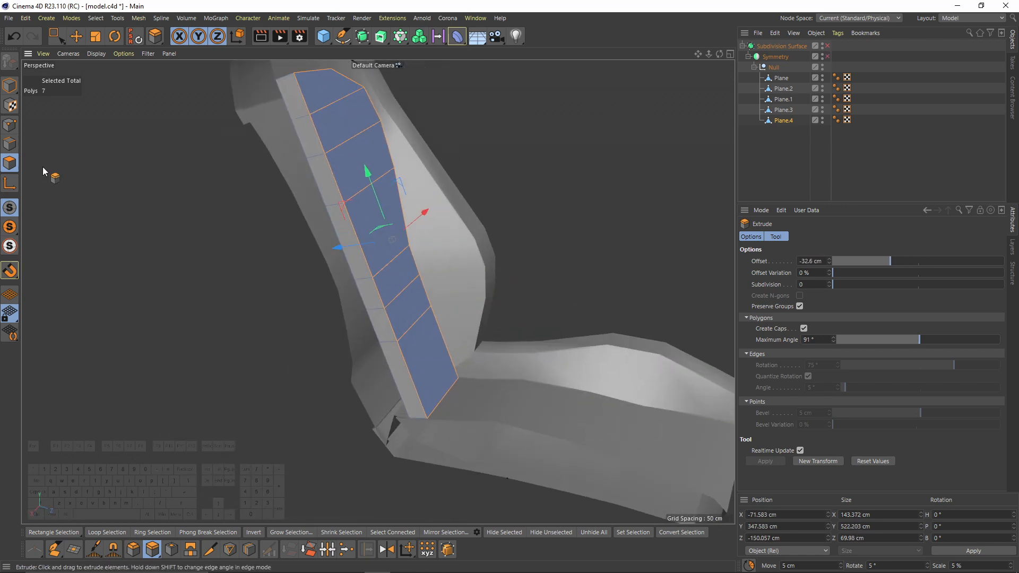
{"action": "mouse_move", "coordinate": [363, 252]}
{"action": "left_mouse_down", "text": "alt"}
{"action": "mouse_move", "coordinate": [386, 183]}
{"action": "mouse_move", "coordinate": [333, 184]}
{"action": "mouse_move", "coordinate": [323, 229]}
{"action": "mouse_move", "coordinate": [373, 250]}
{"action": "left_mouse_up", "text": "alt"}
{"action": "key", "text": "0"}
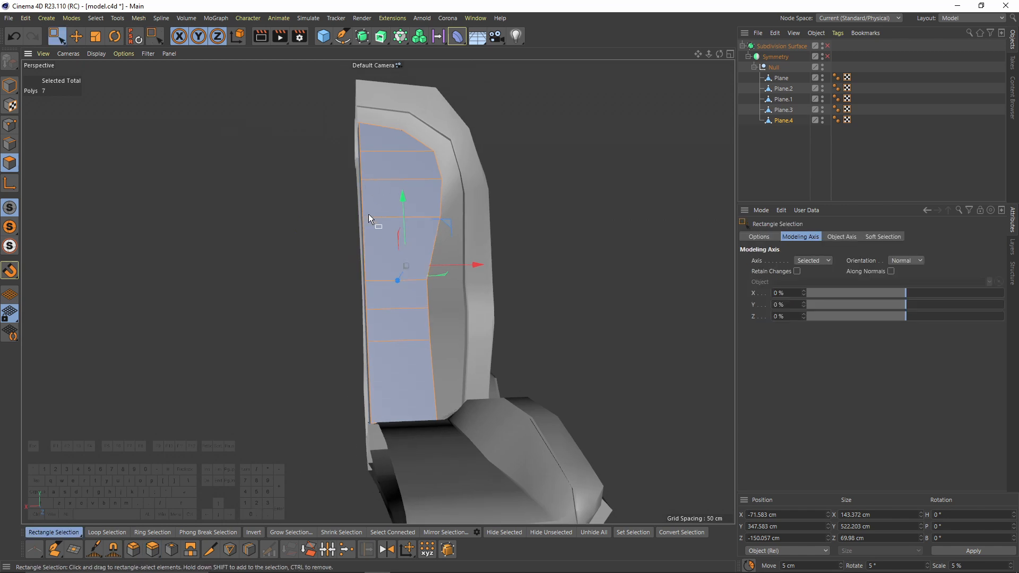
{"action": "left_click_drag", "start_coordinate": [324, 110], "coordinate": [377, 475]}
{"action": "left_click_drag", "start_coordinate": [378, 474], "coordinate": [455, 336], "text": "alt"}
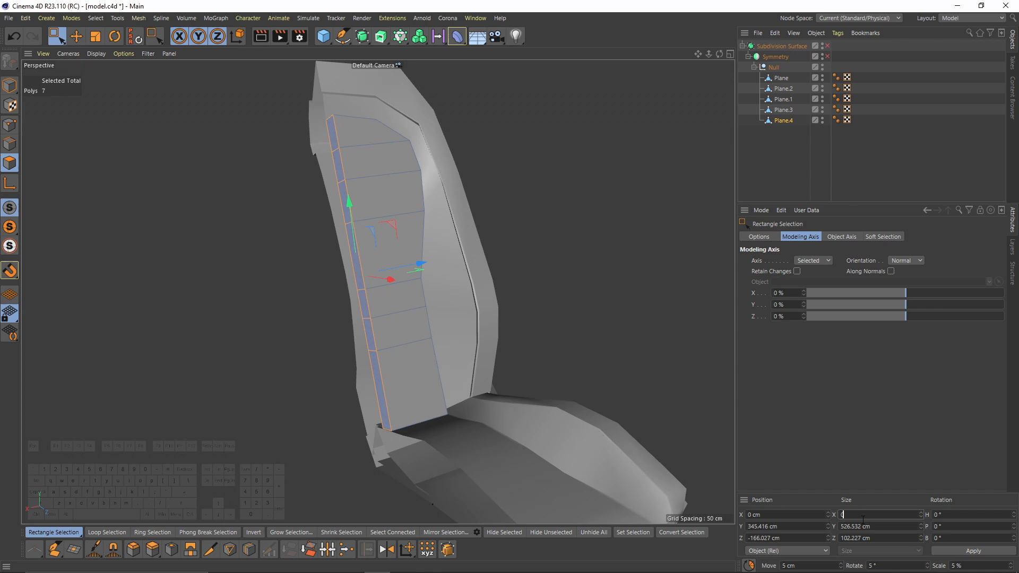
{"action": "left_click_drag", "start_coordinate": [412, 256], "coordinate": [367, 300], "text": "alt"}
{"action": "key", "text": "ctrl+shift+a"}
Switch the move axis orientation to World and shift the strip's bottom front edge slightly back and down
{"action": "left_click", "coordinate": [9, 146]}
{"action": "left_click_drag", "start_coordinate": [470, 380], "coordinate": [557, 406], "text": "alt"}
{"action": "left_click", "coordinate": [451, 459]}
{"action": "middle_click_drag", "start_coordinate": [446, 443], "coordinate": [476, 393], "text": "alt"}
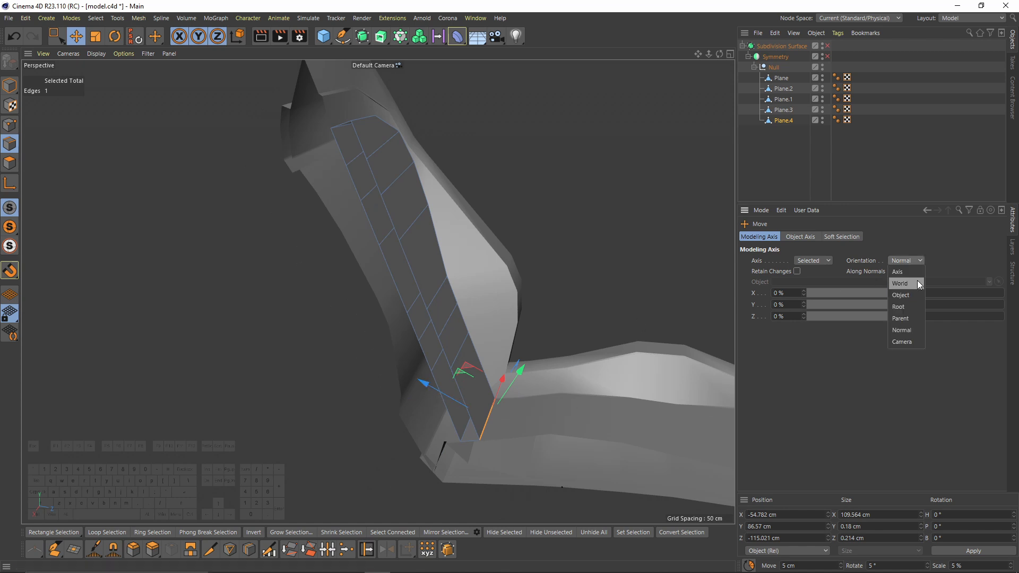
{"action": "left_click", "coordinate": [917, 281]}
{"action": "scroll", "coordinate": [553, 380], "scroll_direction": "up", "scroll_amount": 2}
{"action": "left_click_drag", "start_coordinate": [543, 444], "coordinate": [523, 446]}
{"action": "left_click_drag", "start_coordinate": [454, 366], "coordinate": [454, 371]}
Move the strip's lower front cross edges forward one at a time to give it a bulge
{"action": "left_click", "coordinate": [423, 310]}
{"action": "left_click_drag", "start_coordinate": [427, 315], "coordinate": [486, 308], "text": "alt"}
{"action": "left_click", "coordinate": [408, 269]}
{"action": "left_click_drag", "start_coordinate": [472, 273], "coordinate": [486, 271]}
{"action": "left_click", "coordinate": [431, 299]}
{"action": "left_click_drag", "start_coordinate": [485, 307], "coordinate": [515, 348]}
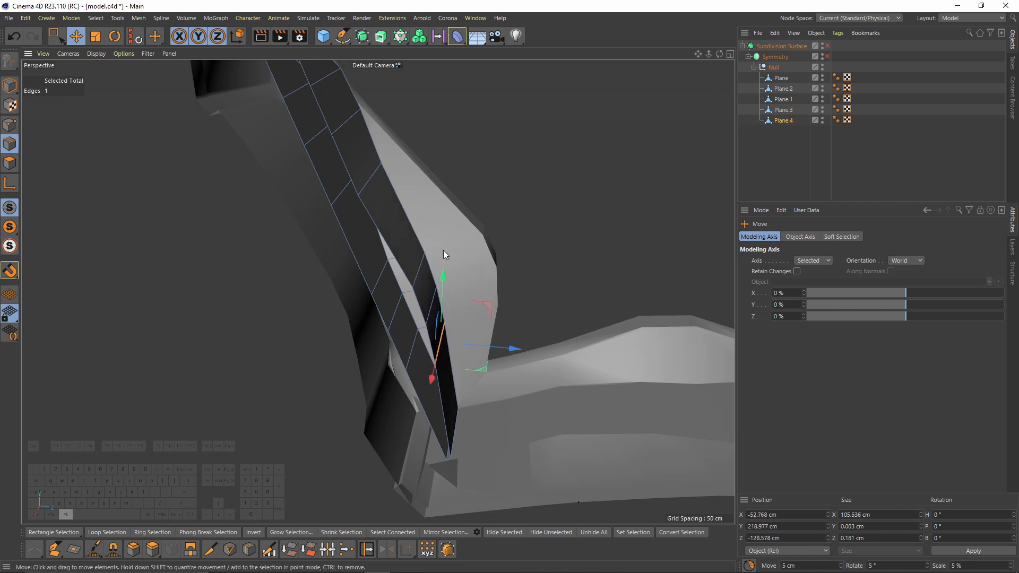
Select the four upper cross edges on the strip's front and move them back to about Z -189.7 cm
{"action": "middle_click_drag", "start_coordinate": [370, 184], "coordinate": [409, 252], "text": "alt"}
{"action": "left_click", "coordinate": [367, 157], "text": "shift"}
{"action": "left_click", "coordinate": [346, 119], "text": "shift"}
{"action": "left_click_drag", "start_coordinate": [454, 188], "coordinate": [441, 188]}
{"action": "middle_click_drag", "start_coordinate": [463, 297], "coordinate": [499, 245], "text": "alt"}
{"action": "mouse_move", "coordinate": [499, 244]}
{"action": "left_mouse_down", "text": "alt"}
{"action": "mouse_move", "coordinate": [501, 208]}
{"action": "mouse_move", "coordinate": [508, 265]}
{"action": "mouse_move", "coordinate": [498, 255]}
{"action": "left_mouse_up", "text": "alt"}
{"action": "middle_click_drag", "start_coordinate": [498, 255], "coordinate": [523, 309], "text": "alt"}
{"action": "left_click_drag", "start_coordinate": [499, 191], "coordinate": [497, 197]}
Slide the strip's front outline edges and top edge inward, using a -9.733 cm offset at the top, and preview the smoothing
{"action": "left_click_drag", "start_coordinate": [378, 292], "coordinate": [396, 281], "text": "alt"}
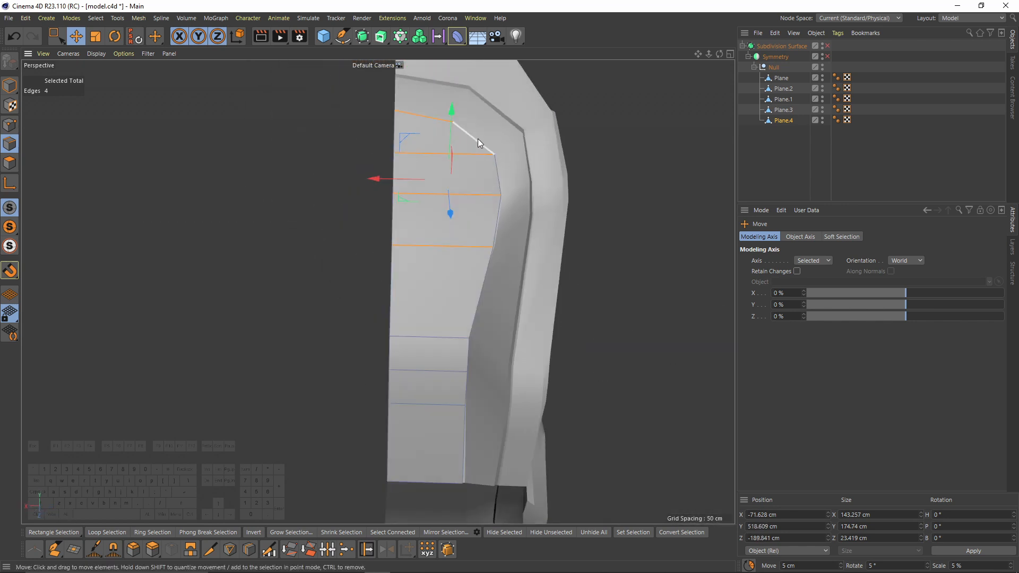
{"action": "left_click", "coordinate": [477, 138]}
{"action": "middle_click_drag", "start_coordinate": [479, 288], "coordinate": [450, 248], "text": "alt"}
{"action": "left_click_drag", "start_coordinate": [450, 247], "coordinate": [423, 255], "text": "alt"}
{"action": "double_click", "coordinate": [418, 432]}
{"action": "right_click", "coordinate": [511, 328]}
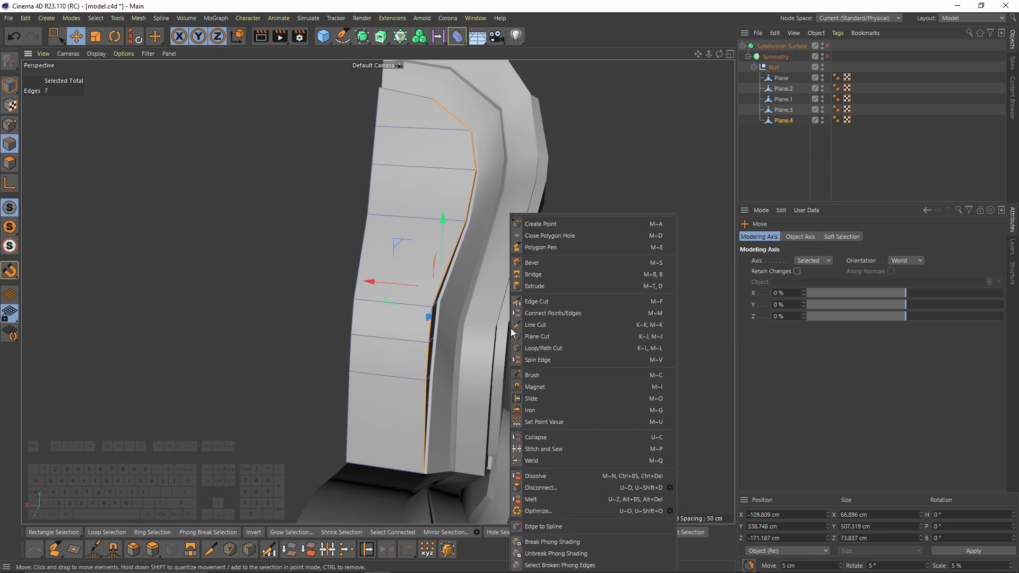
{"action": "left_click", "coordinate": [540, 393]}
{"action": "left_click_drag", "start_coordinate": [425, 352], "coordinate": [419, 350]}
{"action": "left_click_drag", "start_coordinate": [416, 310], "coordinate": [471, 223], "text": "alt"}
{"action": "middle_click_drag", "start_coordinate": [470, 223], "coordinate": [480, 342], "text": "alt"}
{"action": "left_click_drag", "start_coordinate": [479, 342], "coordinate": [467, 297], "text": "alt"}
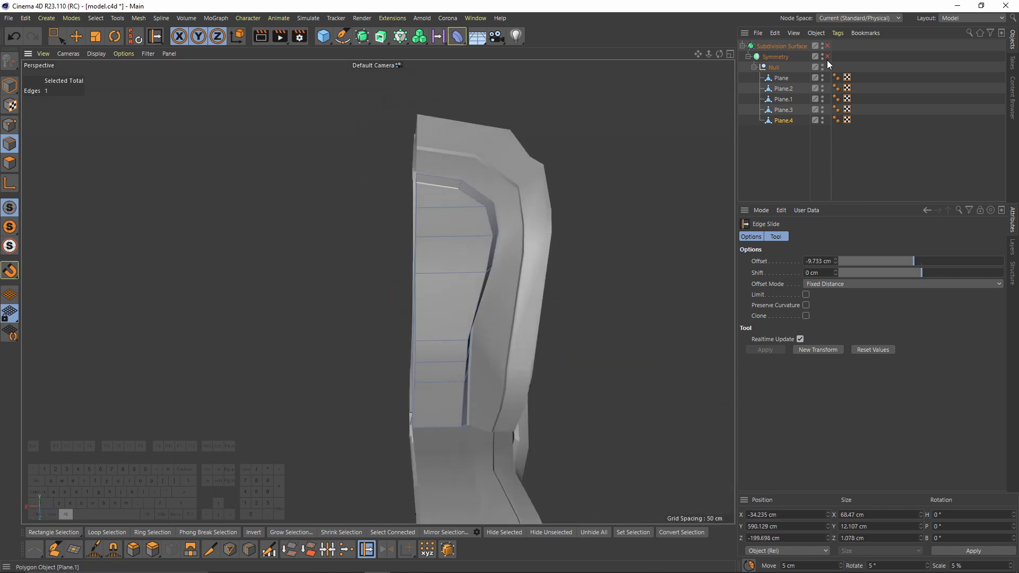
{"action": "left_click", "coordinate": [828, 46]}
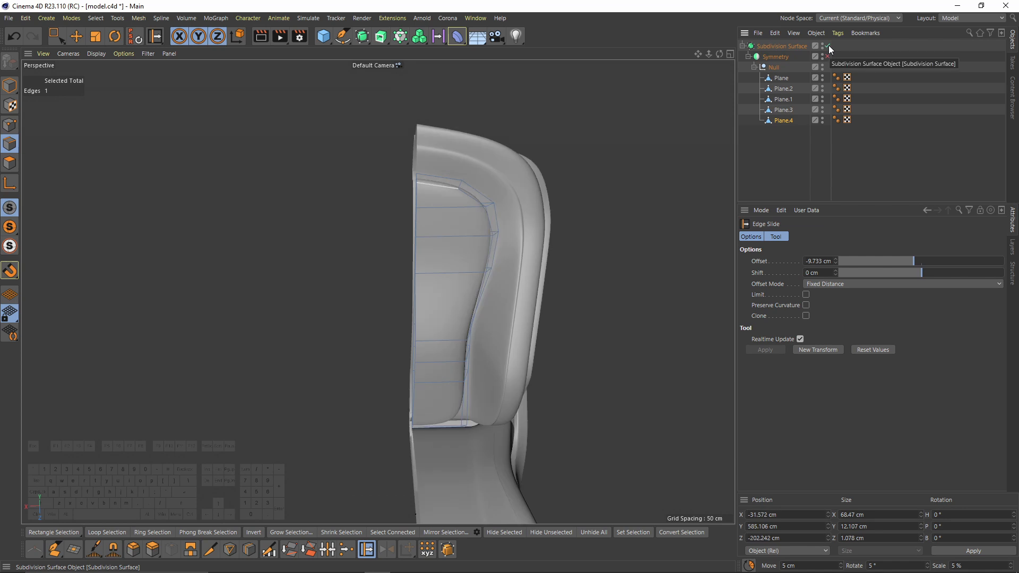
{"action": "left_click", "coordinate": [828, 46]}
Try a loop cut around the strip's outer rim and check the smoothed result
{"action": "left_click_drag", "start_coordinate": [510, 255], "coordinate": [527, 194], "text": "alt"}
{"action": "right_click", "coordinate": [527, 193]}
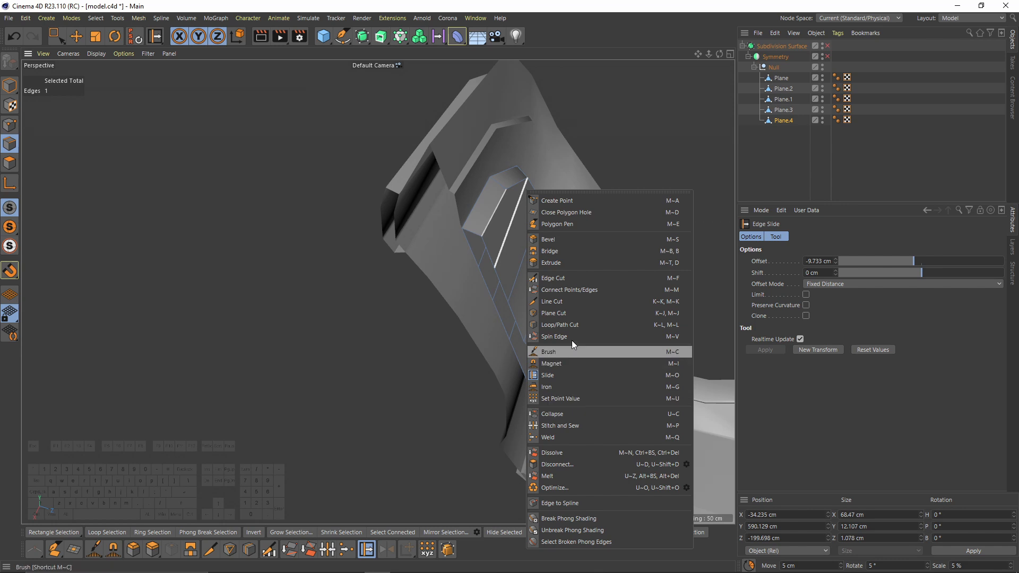
{"action": "left_click", "coordinate": [560, 325]}
{"action": "scroll", "coordinate": [504, 216], "scroll_direction": "up", "scroll_amount": 5}
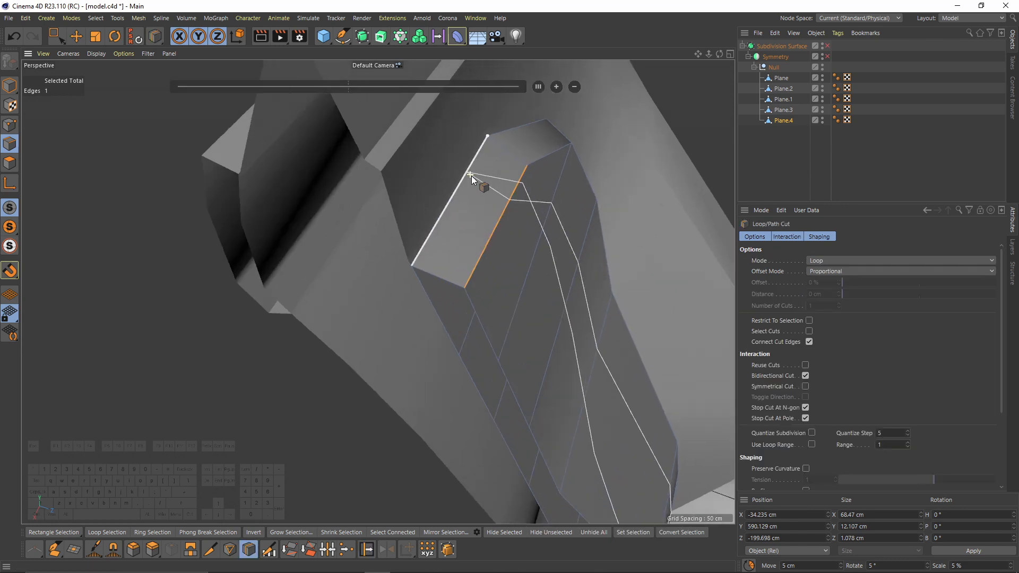
{"action": "left_click", "coordinate": [494, 136]}
{"action": "scroll", "coordinate": [513, 175], "scroll_direction": "down", "scroll_amount": 4}
{"action": "left_click_drag", "start_coordinate": [507, 236], "coordinate": [425, 243], "text": "alt"}
{"action": "key", "text": "q"}
{"action": "left_click_drag", "start_coordinate": [552, 206], "coordinate": [483, 156], "text": "alt"}
{"action": "left_click", "coordinate": [911, 173]}
{"action": "scroll", "coordinate": [553, 238], "scroll_direction": "down", "scroll_amount": 3}
{"action": "left_click_drag", "start_coordinate": [553, 239], "coordinate": [556, 271], "text": "alt"}
{"action": "left_click", "coordinate": [577, 255]}
{"action": "key", "text": "q"}
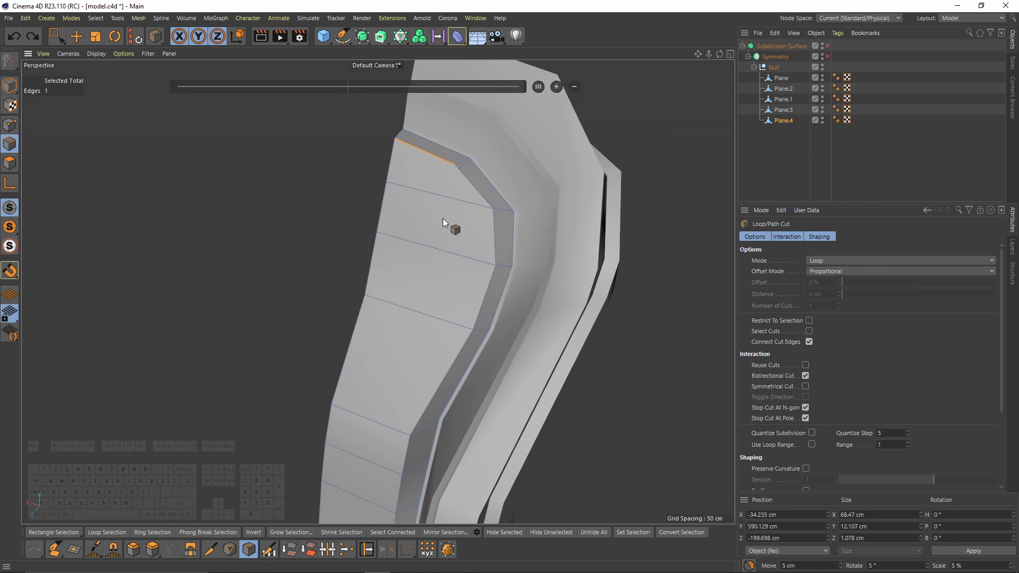
Try shifting an edge path along the strip's outline and undo it
{"action": "key", "text": "e"}
{"action": "middle_click_drag", "start_coordinate": [532, 282], "coordinate": [516, 276], "text": "alt"}
{"action": "mouse_move", "coordinate": [516, 276]}
{"action": "left_mouse_down", "text": "alt"}
{"action": "mouse_move", "coordinate": [509, 291]}
{"action": "mouse_move", "coordinate": [530, 279]}
{"action": "mouse_move", "coordinate": [524, 288]}
{"action": "left_mouse_up", "text": "alt"}
{"action": "left_click", "coordinate": [498, 343], "text": "ctrl+shift"}
{"action": "middle_click_drag", "start_coordinate": [524, 288], "coordinate": [504, 345], "text": "alt"}
{"action": "left_click_drag", "start_coordinate": [413, 251], "coordinate": [413, 254]}
{"action": "key", "text": "ctrl+z"}
{"action": "key", "text": "ctrl+z"}
Select the eight-edge path around the strip's outer rim and nudge it slightly
{"action": "middle_click_drag", "start_coordinate": [547, 117], "coordinate": [528, 164], "text": "alt"}
{"action": "left_click", "coordinate": [529, 166], "text": "shift"}
{"action": "middle_click_drag", "start_coordinate": [470, 430], "coordinate": [481, 369], "text": "alt"}
{"action": "left_click", "coordinate": [473, 373], "text": "ctrl+shift"}
{"action": "left_click_drag", "start_coordinate": [419, 227], "coordinate": [423, 228]}
Turn on subdivision and cut an edge loop around the strip's side near the outer rim at 82.844 % offset
{"action": "key", "text": "q"}
{"action": "key", "text": "k"}
{"action": "key", "text": "l"}
{"action": "right_click_drag", "start_coordinate": [551, 224], "coordinate": [570, 213], "text": "alt"}
{"action": "left_click_drag", "start_coordinate": [543, 153], "coordinate": [466, 196], "text": "alt"}
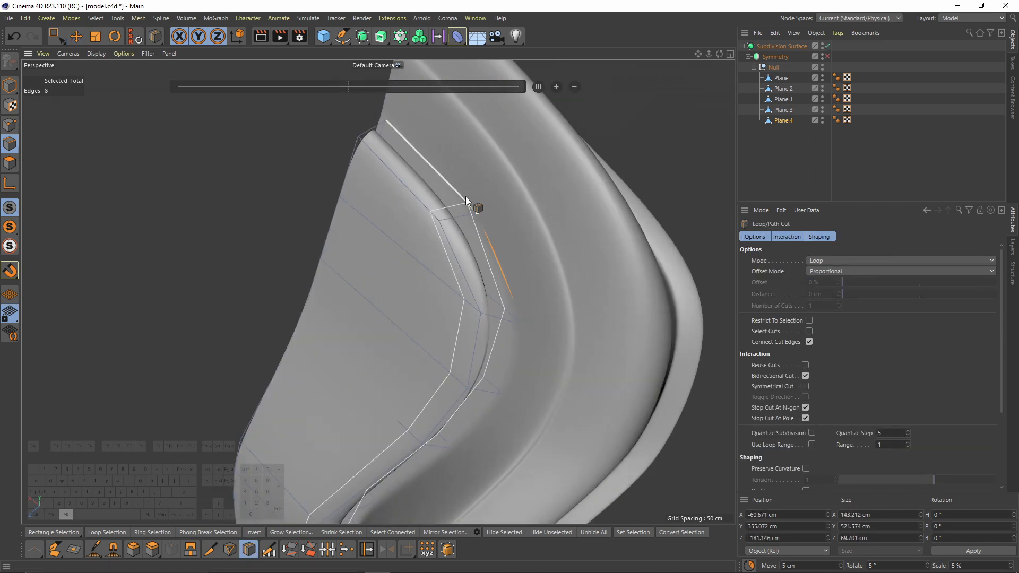
{"action": "left_click", "coordinate": [470, 212]}
{"action": "left_click_drag", "start_coordinate": [508, 310], "coordinate": [433, 212], "text": "alt"}
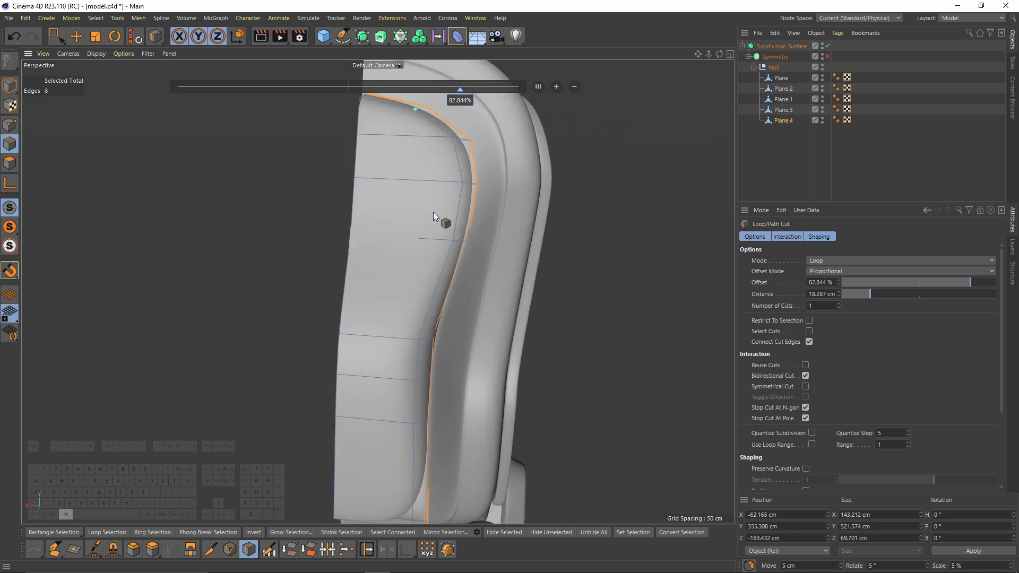
Turn on SSAO in the viewport
{"action": "left_click", "coordinate": [101, 53]}
{"action": "mouse_move", "coordinate": [119, 55]}
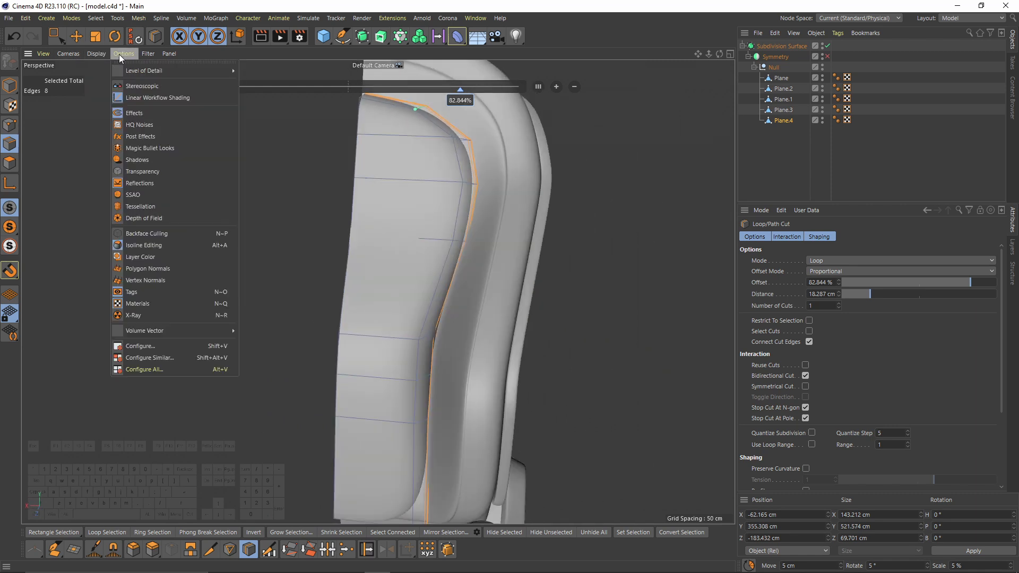
{"action": "left_click", "coordinate": [134, 195]}
Turn off subdivision and add a loop cut just above the strip's bottom edge at 4.449 % offset
{"action": "mouse_move", "coordinate": [288, 245]}
{"action": "left_mouse_down", "text": "alt"}
{"action": "mouse_move", "coordinate": [458, 204]}
{"action": "mouse_move", "coordinate": [459, 234]}
{"action": "mouse_move", "coordinate": [486, 288]}
{"action": "left_mouse_up", "text": "alt"}
{"action": "key", "text": "q"}
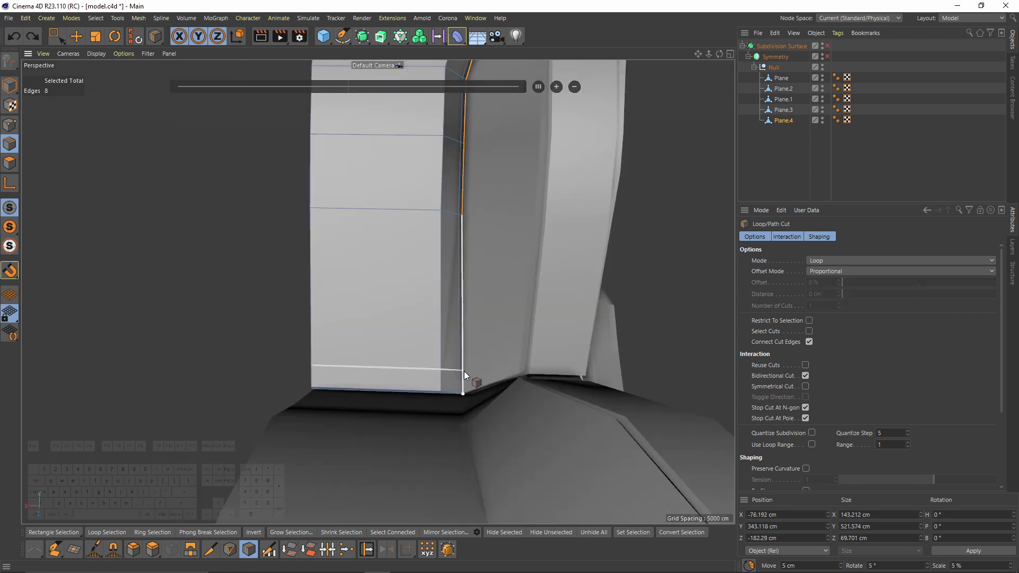
{"action": "left_click", "coordinate": [465, 386]}
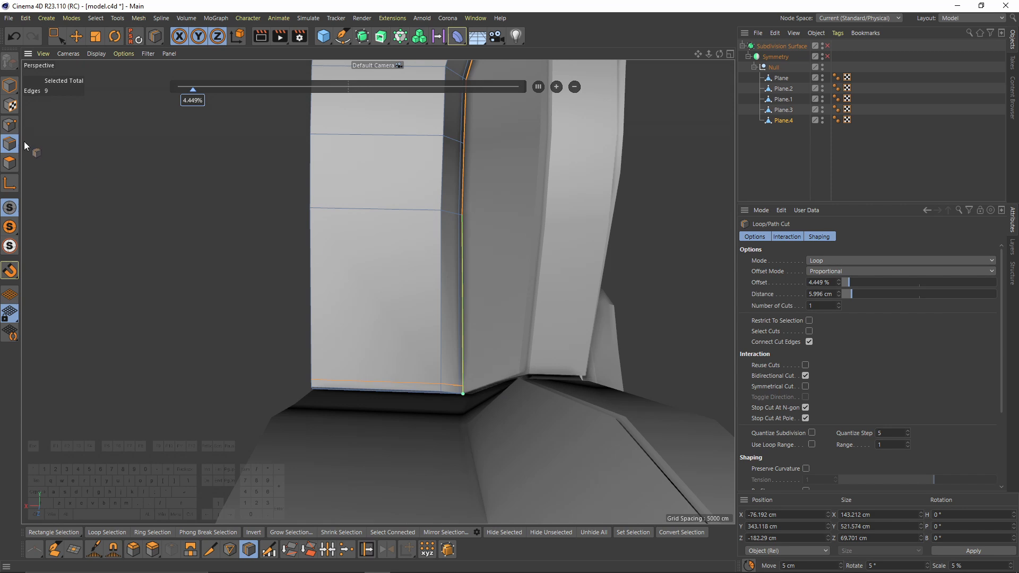
Reposition the points at the strip's lower outer corner to reshape the smoothed corner
{"action": "left_click", "coordinate": [10, 125]}
{"action": "key", "text": "space"}
{"action": "key", "text": "q"}
{"action": "left_click_drag", "start_coordinate": [475, 408], "coordinate": [371, 329]}
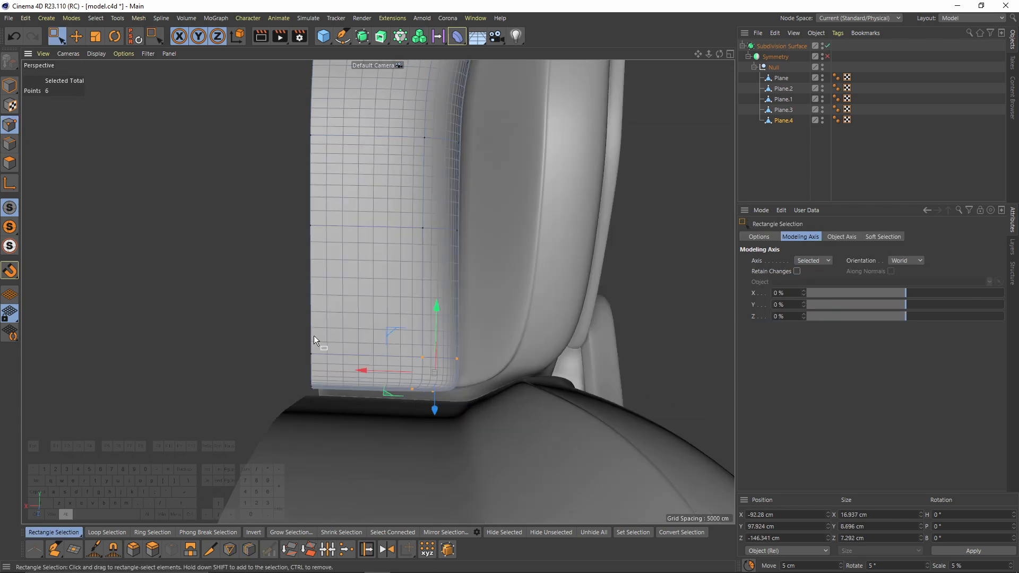
{"action": "left_click_drag", "start_coordinate": [447, 387], "coordinate": [481, 412], "text": "alt"}
{"action": "left_click_drag", "start_coordinate": [388, 320], "coordinate": [433, 367]}
{"action": "left_click_drag", "start_coordinate": [428, 436], "coordinate": [424, 431]}
{"action": "left_click_drag", "start_coordinate": [451, 409], "coordinate": [372, 375], "text": "alt"}
{"action": "left_click_drag", "start_coordinate": [526, 436], "coordinate": [528, 390]}
Try nudging another group of points at the lower outer corner and undo the changes
{"action": "key", "text": "q"}
{"action": "key", "text": "q"}
{"action": "left_click_drag", "start_coordinate": [425, 395], "coordinate": [340, 345]}
{"action": "left_click_drag", "start_coordinate": [447, 376], "coordinate": [448, 368]}
{"action": "left_click_drag", "start_coordinate": [448, 367], "coordinate": [348, 235], "text": "alt"}
{"action": "key", "text": "ctrl+z"}
{"action": "key", "text": "ctrl+z"}
{"action": "key", "text": "ctrl+z"}
Select the cross edge loop below the strip's rounded upper part and bevel it in Chamfer mode with one subdivision
{"action": "left_click", "coordinate": [11, 145]}
{"action": "key", "text": "e"}
{"action": "double_click", "coordinate": [445, 247]}
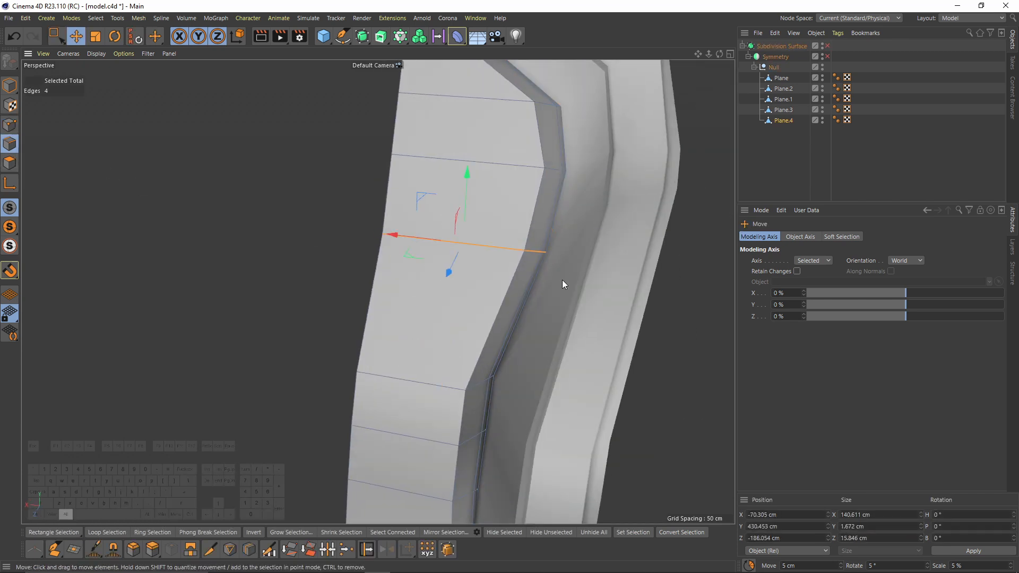
{"action": "left_click_drag", "start_coordinate": [562, 279], "coordinate": [606, 281], "text": "alt"}
{"action": "right_click", "coordinate": [606, 280]}
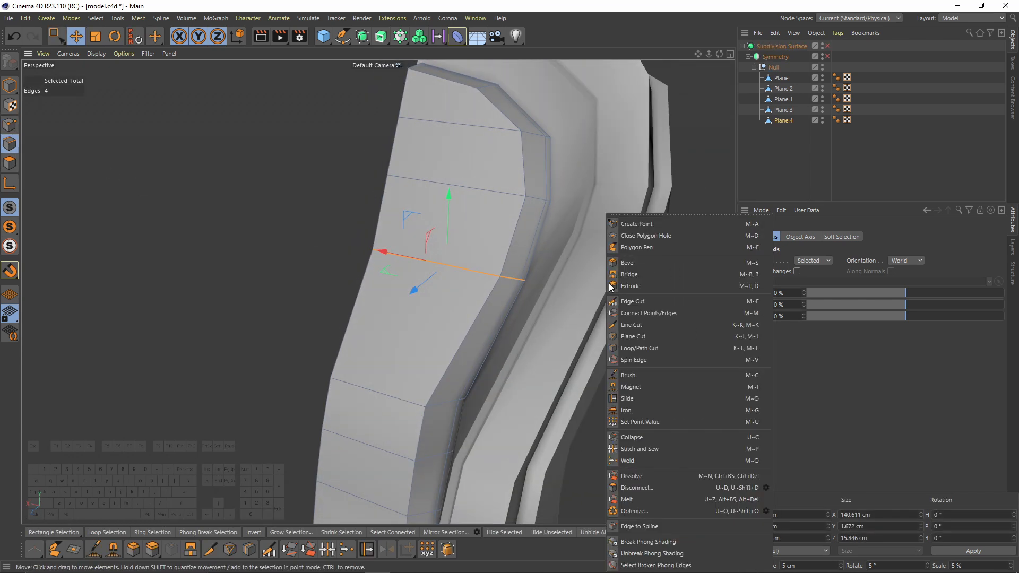
{"action": "left_click", "coordinate": [651, 267]}
{"action": "middle_click_drag", "start_coordinate": [482, 251], "coordinate": [492, 281], "text": "alt"}
{"action": "scroll", "coordinate": [492, 282], "scroll_direction": "up", "scroll_amount": 4}
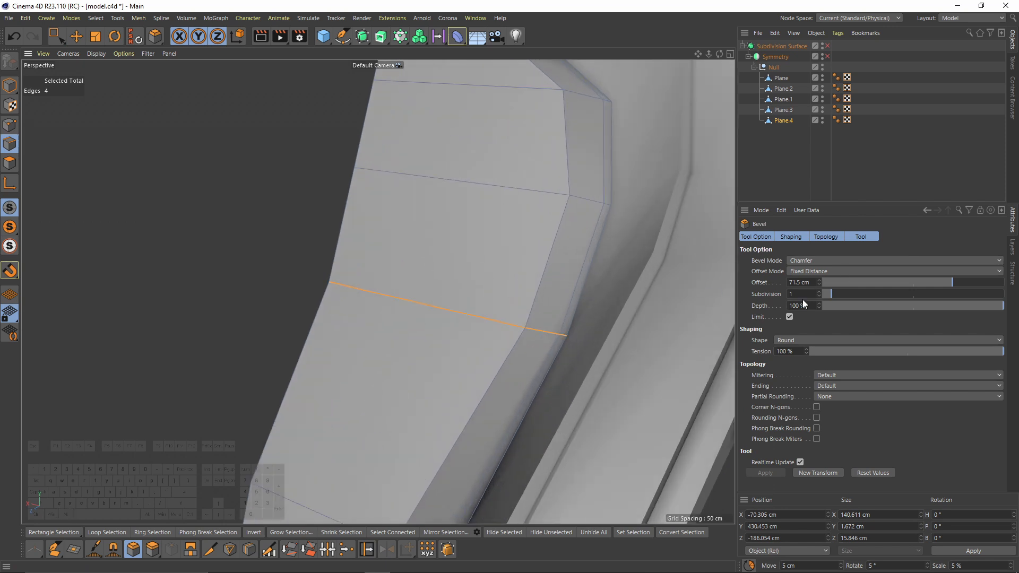
{"action": "left_click_drag", "start_coordinate": [492, 320], "coordinate": [389, 266]}
Move the edges in the middle of the bevel inward to form a horizontal groove across the strip
{"action": "key", "text": "e"}
{"action": "left_click", "coordinate": [465, 317]}
{"action": "left_click_drag", "start_coordinate": [326, 238], "coordinate": [347, 245]}
{"action": "left_click_drag", "start_coordinate": [347, 244], "coordinate": [427, 222], "text": "alt"}
{"action": "left_click_drag", "start_coordinate": [396, 155], "coordinate": [396, 166]}
{"action": "left_click_drag", "start_coordinate": [367, 238], "coordinate": [371, 236]}
{"action": "left_click_drag", "start_coordinate": [399, 159], "coordinate": [400, 162]}
{"action": "left_click_drag", "start_coordinate": [423, 199], "coordinate": [483, 250], "text": "alt"}
Examine the smoothed groove on the mirrored seat and compare Plane.4 with Plane.3
{"action": "left_click", "coordinate": [827, 46]}
{"action": "left_click", "coordinate": [860, 158]}
{"action": "scroll", "coordinate": [505, 216], "scroll_direction": "down", "scroll_amount": 6}
{"action": "left_click", "coordinate": [828, 56]}
{"action": "scroll", "coordinate": [508, 239], "scroll_direction": "down", "scroll_amount": 3}
{"action": "scroll", "coordinate": [520, 229], "scroll_direction": "up", "scroll_amount": 6}
{"action": "key", "text": "ctrl+z"}
{"action": "key", "text": "q"}
{"action": "left_click_drag", "start_coordinate": [500, 207], "coordinate": [456, 209], "text": "alt"}
{"action": "left_click", "coordinate": [783, 109]}
{"action": "key", "text": "q"}
{"action": "left_click", "coordinate": [787, 120]}
Select the front polygons of the section above the groove and pull them slightly forward
{"action": "left_click", "coordinate": [10, 164]}
{"action": "left_click", "coordinate": [480, 114]}
{"action": "left_click", "coordinate": [486, 164]}
{"action": "left_click_drag", "start_coordinate": [438, 152], "coordinate": [434, 154]}
{"action": "left_click", "coordinate": [489, 138]}
{"action": "left_click_drag", "start_coordinate": [489, 138], "coordinate": [456, 137], "text": "alt"}
{"action": "left_click_drag", "start_coordinate": [439, 117], "coordinate": [433, 118]}
Select the two front cross edges above the groove, pull them slightly forward and turn on subdivision
{"action": "left_click", "coordinate": [11, 144]}
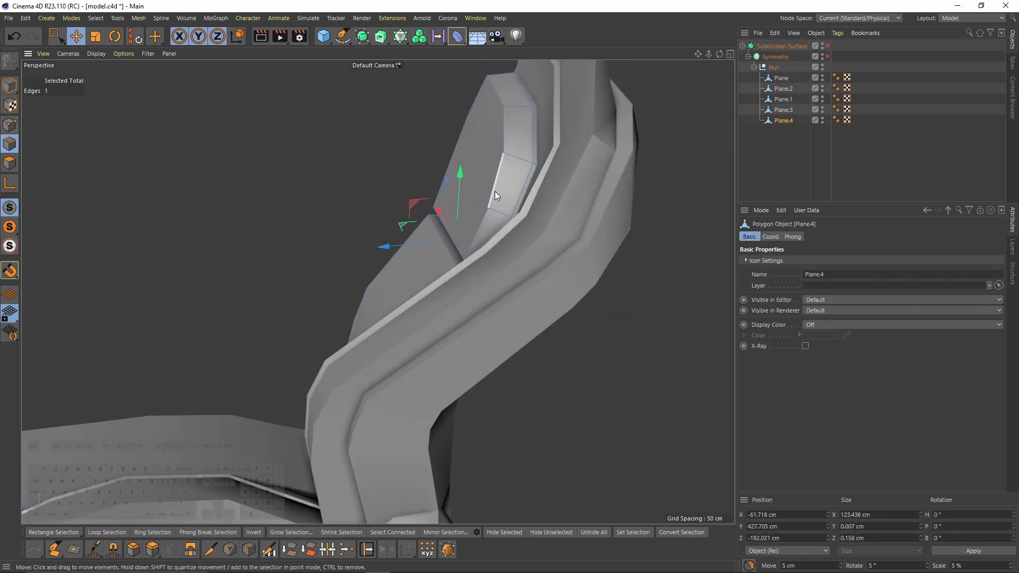
{"action": "left_click", "coordinate": [490, 141], "text": "shift"}
{"action": "left_click_drag", "start_coordinate": [418, 165], "coordinate": [412, 166]}
{"action": "key", "text": "q"}
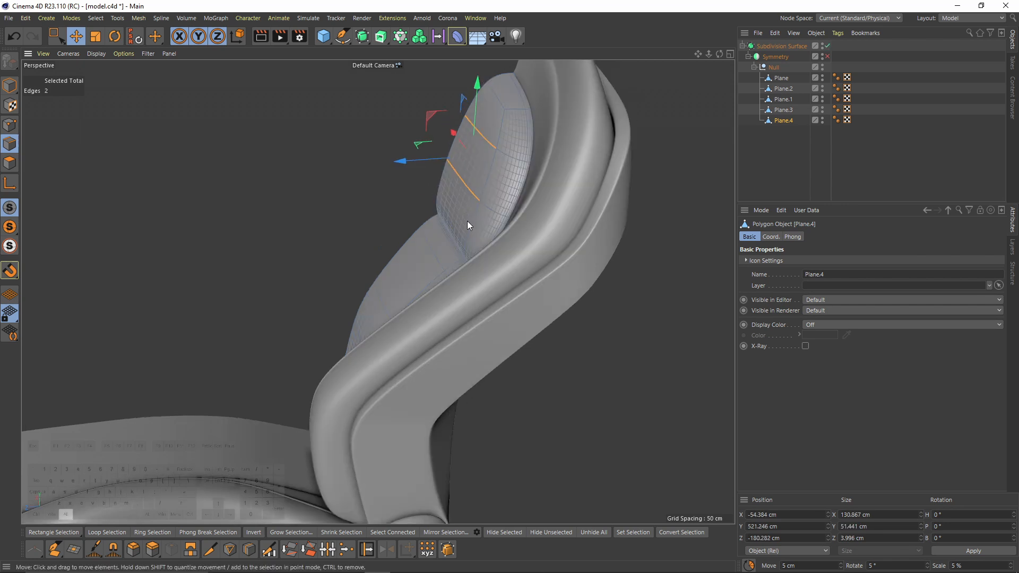
Clear the selection and turn on symmetry to review the complete smoothed backrest
{"action": "left_click_drag", "start_coordinate": [467, 220], "coordinate": [539, 223], "text": "alt"}
{"action": "key", "text": "ctrl+shift+a"}
{"action": "right_click_drag", "start_coordinate": [539, 223], "coordinate": [504, 237], "text": "alt"}
{"action": "left_click_drag", "start_coordinate": [477, 208], "coordinate": [567, 255], "text": "alt"}
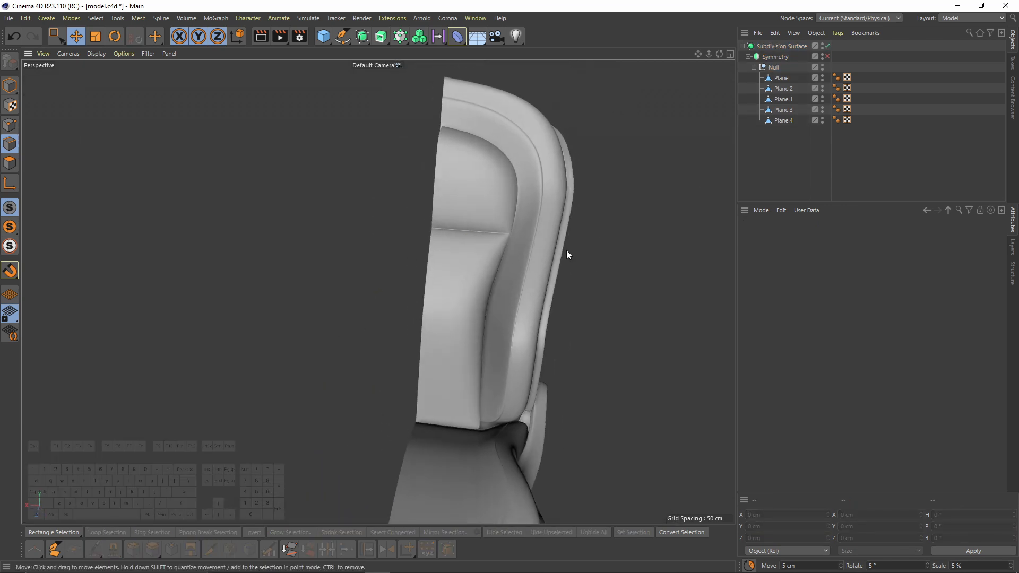
{"action": "left_click", "coordinate": [824, 57]}
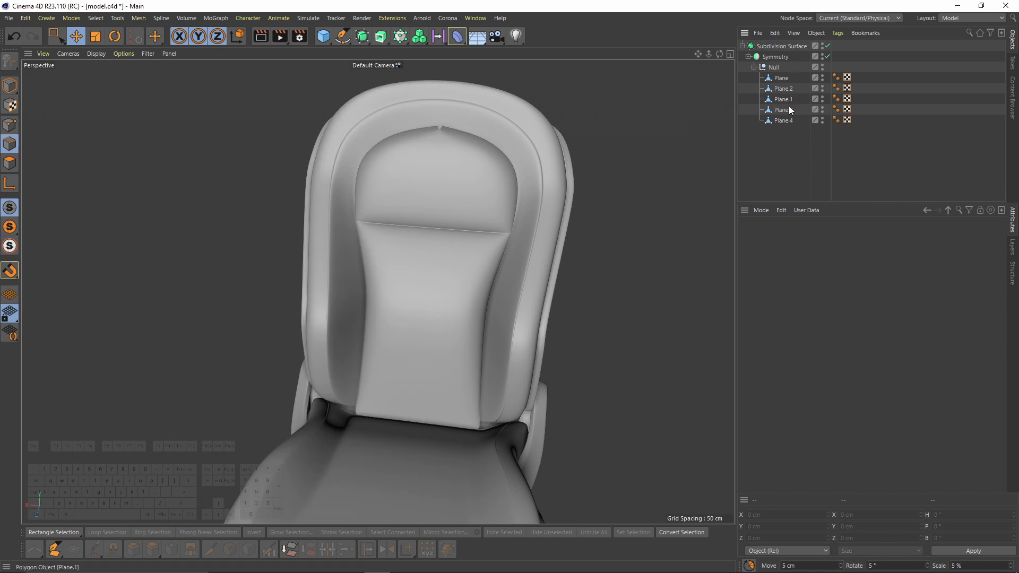
Select the centre-line edge loop of Plane.4, align it to X 0 cm and review the smoothed backrest
{"action": "left_click", "coordinate": [786, 120]}
{"action": "key", "text": "q"}
{"action": "double_click", "coordinate": [438, 150]}
{"action": "left_click_drag", "start_coordinate": [458, 159], "coordinate": [488, 166], "text": "alt"}
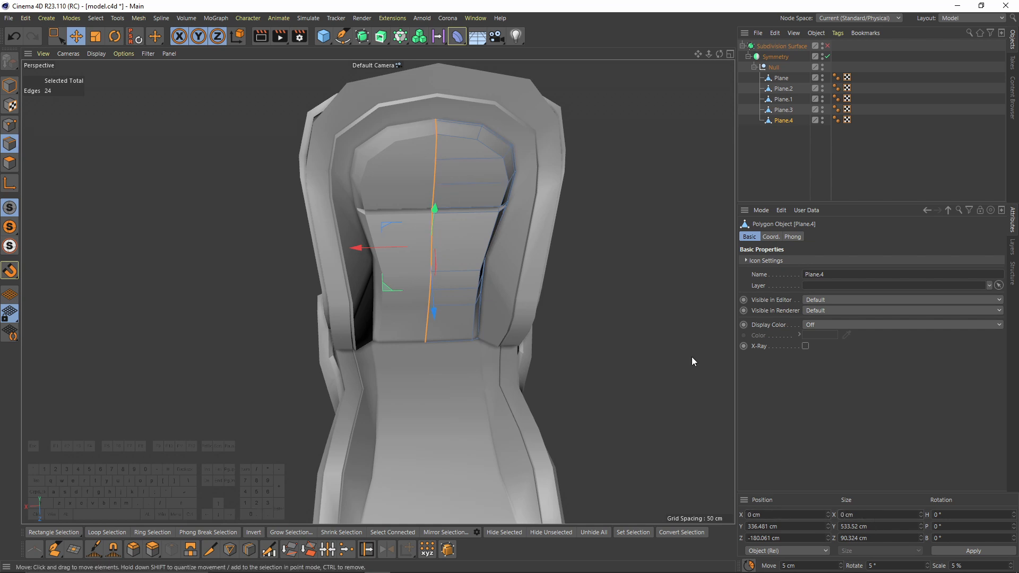
{"action": "scroll", "coordinate": [510, 188], "scroll_direction": "up", "scroll_amount": 3}
{"action": "left_click", "coordinate": [827, 46]}
{"action": "left_click_drag", "start_coordinate": [690, 180], "coordinate": [494, 239], "text": "alt"}
{"action": "scroll", "coordinate": [497, 281], "scroll_direction": "up", "scroll_amount": 3}
{"action": "key", "text": "ctrl+z"}
{"action": "key", "text": "ctrl+z"}
{"action": "left_click_drag", "start_coordinate": [497, 282], "coordinate": [460, 299], "text": "alt"}
{"action": "mouse_move", "coordinate": [498, 248]}
{"action": "left_mouse_down", "text": "alt"}
{"action": "mouse_move", "coordinate": [548, 334]}
{"action": "mouse_move", "coordinate": [496, 339]}
{"action": "mouse_move", "coordinate": [482, 253]}
{"action": "left_mouse_up", "text": "alt"}
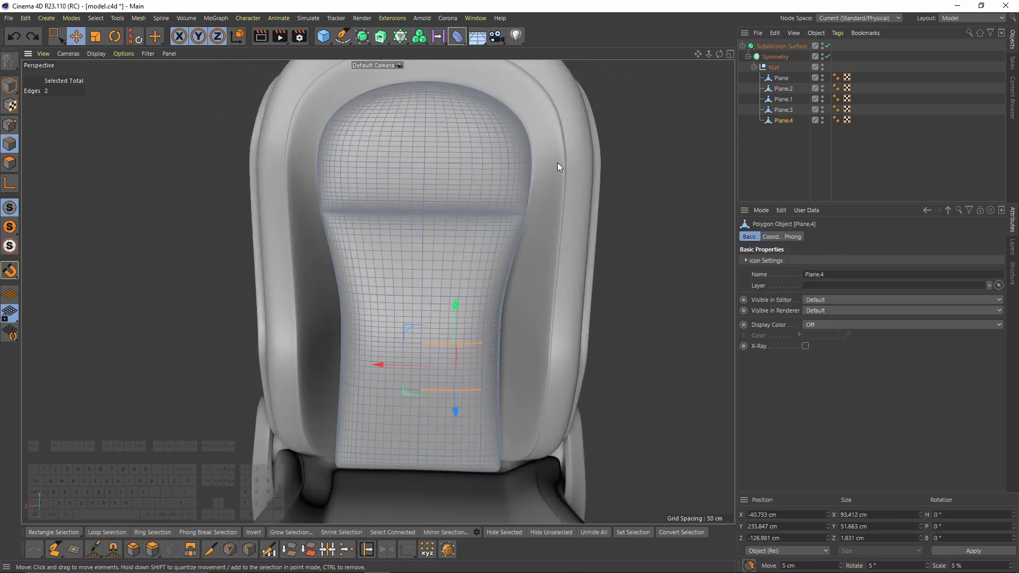
Turn off subdivision and bevel the lowest cross edge loop of the backrest panel with a 5.3 cm offset and 1 subdivision
{"action": "left_click_drag", "start_coordinate": [448, 388], "coordinate": [426, 387], "text": "alt"}
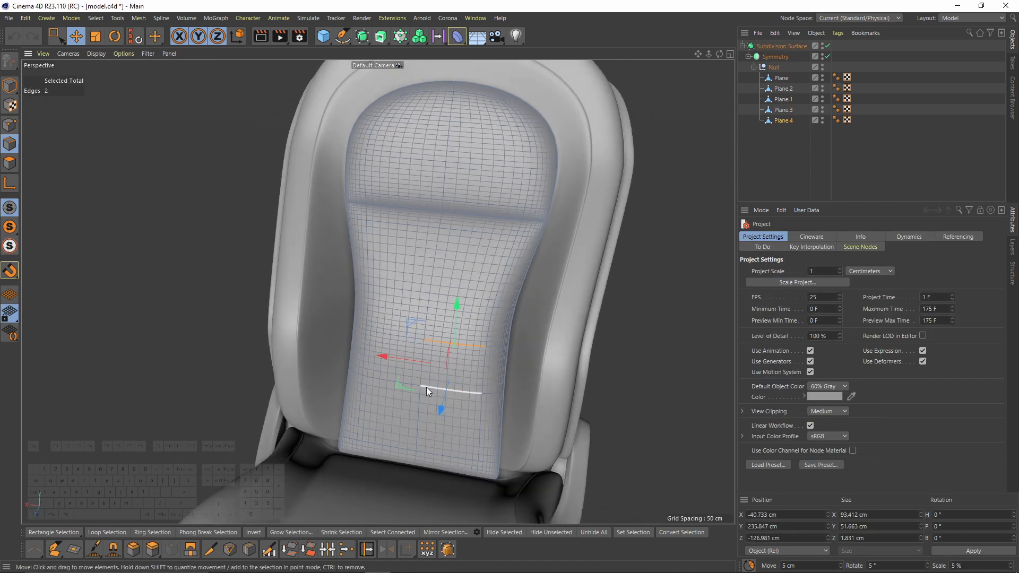
{"action": "key", "text": "q"}
{"action": "left_click_drag", "start_coordinate": [488, 393], "coordinate": [459, 361], "text": "alt"}
{"action": "double_click", "coordinate": [462, 358]}
{"action": "scroll", "coordinate": [470, 366], "scroll_direction": "up", "scroll_amount": 3}
{"action": "middle_click_drag", "start_coordinate": [470, 366], "coordinate": [474, 410], "text": "alt"}
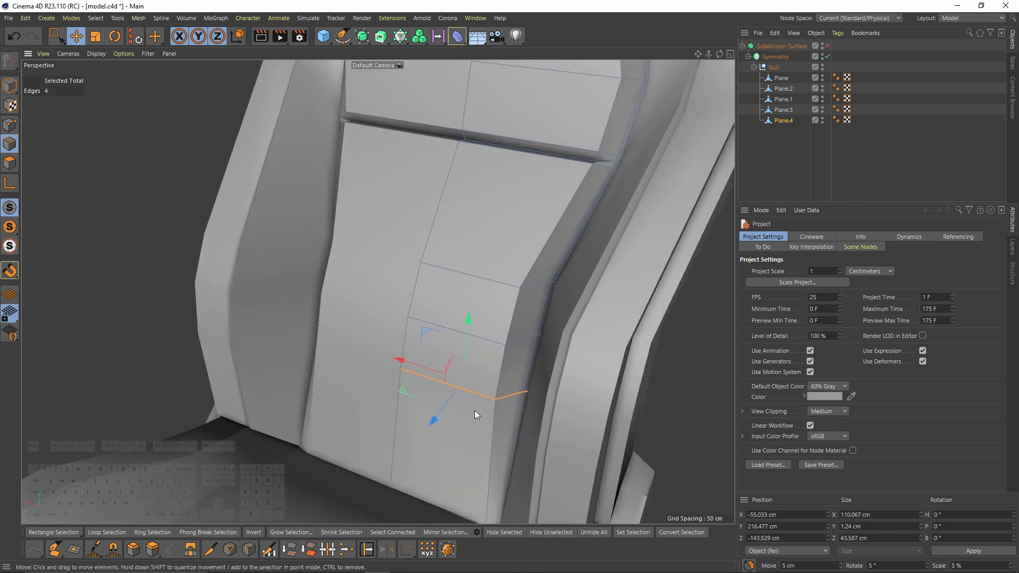
{"action": "middle_click_drag", "start_coordinate": [546, 400], "coordinate": [547, 363], "text": "alt"}
{"action": "right_click", "coordinate": [579, 363]}
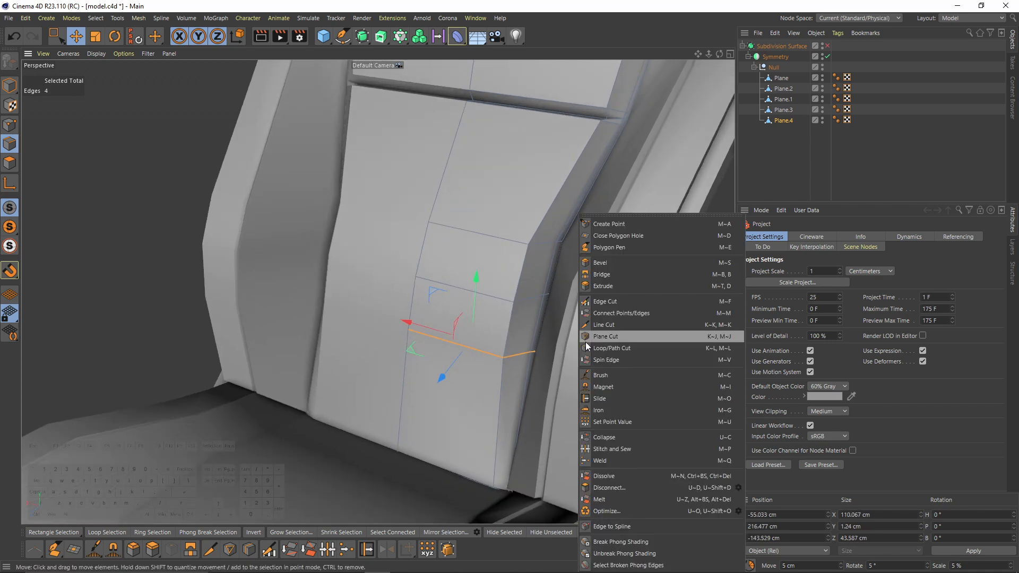
{"action": "left_click", "coordinate": [614, 263]}
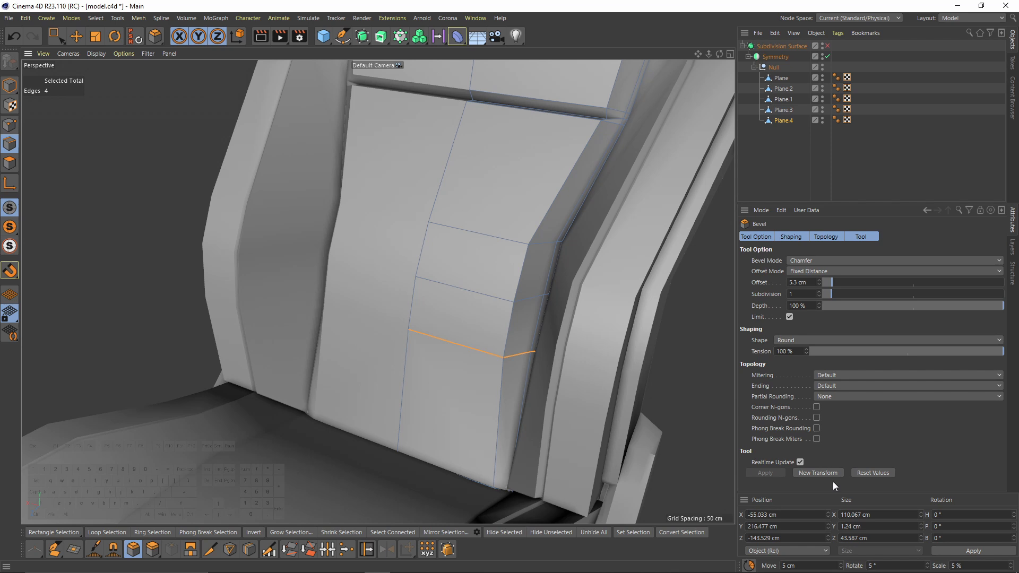
{"action": "left_click", "coordinate": [819, 471]}
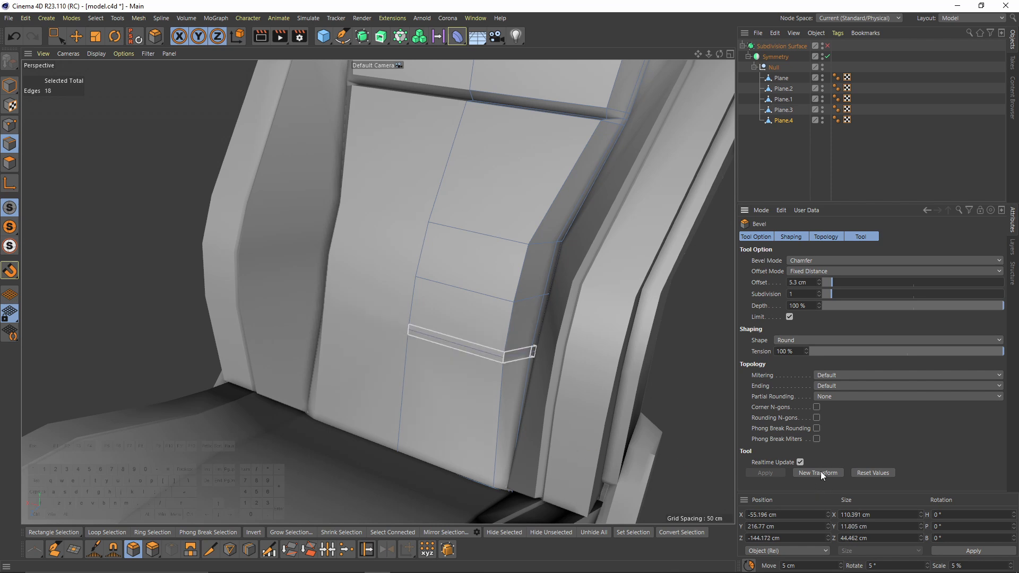
Push the middle edges of the new bevel inward to form a second groove and review it with subdivision on
{"action": "scroll", "coordinate": [488, 353], "scroll_direction": "up", "scroll_amount": 3}
{"action": "key", "text": "e"}
{"action": "left_click", "coordinate": [498, 359]}
{"action": "left_click_drag", "start_coordinate": [479, 364], "coordinate": [447, 365], "text": "alt"}
{"action": "left_click_drag", "start_coordinate": [459, 367], "coordinate": [428, 357], "text": "alt"}
{"action": "key", "text": "q"}
{"action": "left_click", "coordinate": [779, 163]}
{"action": "scroll", "coordinate": [502, 240], "scroll_direction": "down", "scroll_amount": 3}
{"action": "left_click_drag", "start_coordinate": [502, 240], "coordinate": [524, 234], "text": "alt"}
{"action": "scroll", "coordinate": [448, 292], "scroll_direction": "down", "scroll_amount": 2}
{"action": "left_click_drag", "start_coordinate": [448, 291], "coordinate": [483, 290], "text": "alt"}
{"action": "scroll", "coordinate": [469, 298], "scroll_direction": "up", "scroll_amount": 2}
Slide the cross edge above the lower groove by about 5.3 cm and turn on subdivision to review the whole seat
{"action": "left_click", "coordinate": [470, 300]}
{"action": "scroll", "coordinate": [472, 301], "scroll_direction": "up", "scroll_amount": 3}
{"action": "key", "text": "m"}
{"action": "key", "text": "o"}
{"action": "key", "text": "q"}
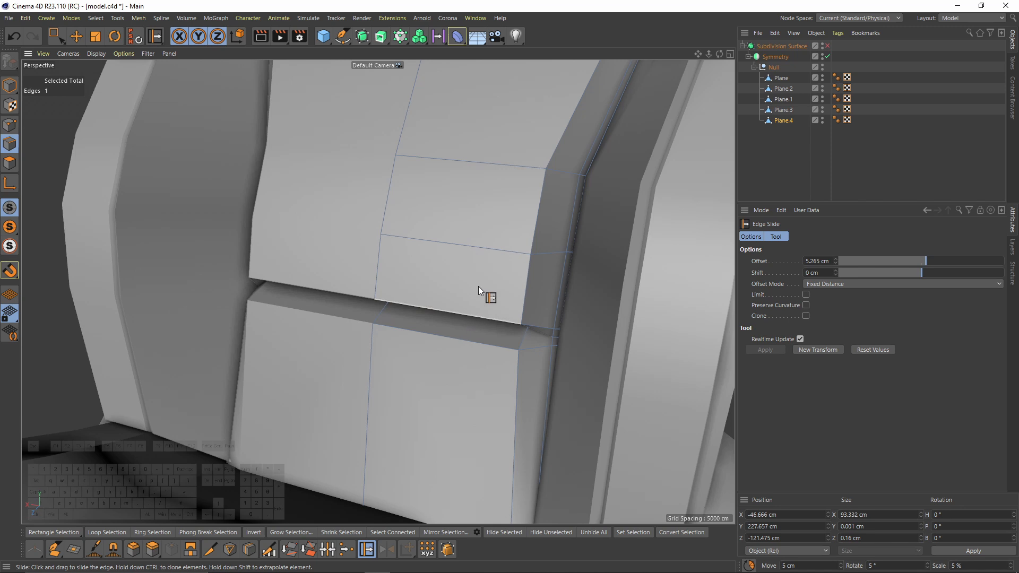
{"action": "key", "text": "q"}
{"action": "scroll", "coordinate": [460, 310], "scroll_direction": "down", "scroll_amount": 3}
{"action": "scroll", "coordinate": [433, 312], "scroll_direction": "up", "scroll_amount": 3}
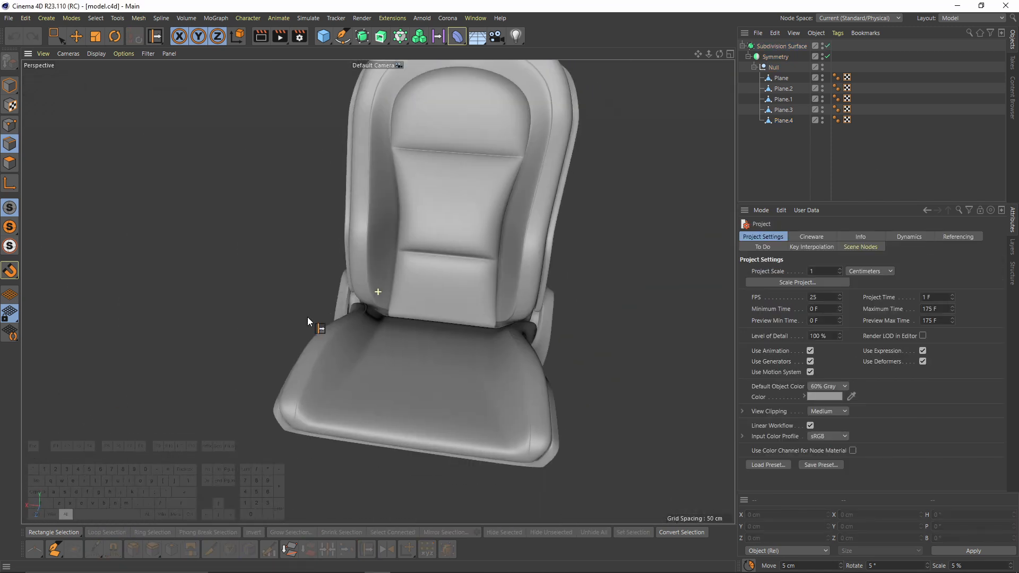
{"action": "left_click_drag", "start_coordinate": [308, 317], "coordinate": [362, 319], "text": "alt"}
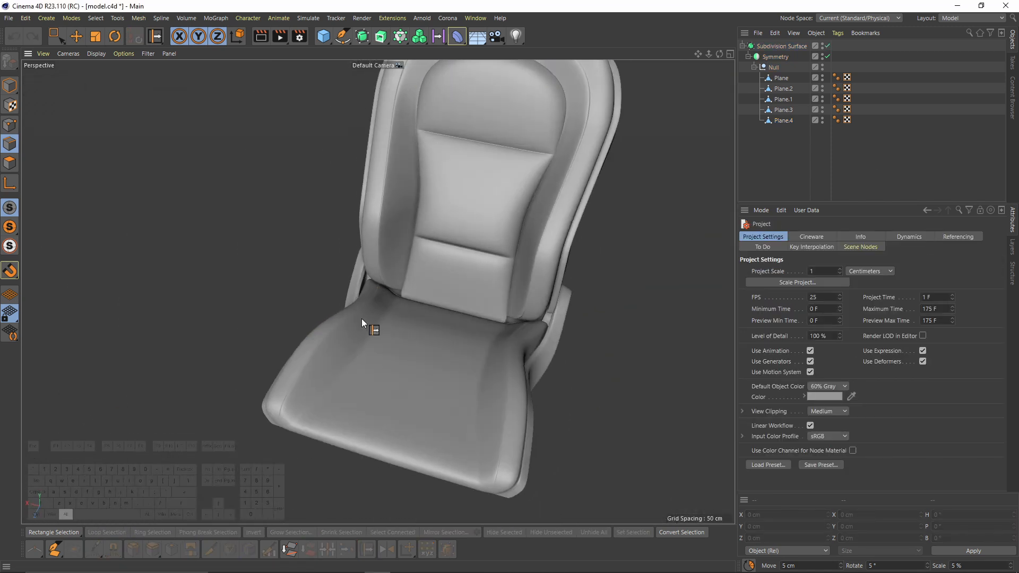
Select the seven centre polygons along the seat cushion of Plane.2 and split them into a separate object
{"action": "left_click", "coordinate": [786, 120]}
{"action": "left_click", "coordinate": [783, 111]}
{"action": "left_click", "coordinate": [786, 100]}
{"action": "left_click", "coordinate": [786, 89]}
{"action": "left_click", "coordinate": [784, 79]}
{"action": "left_click", "coordinate": [783, 88]}
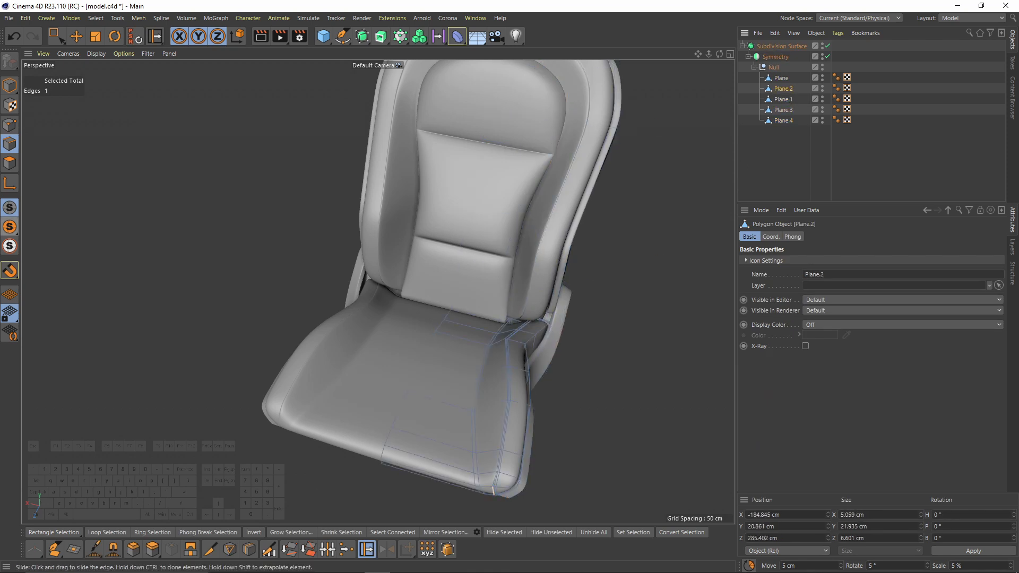
{"action": "left_click", "coordinate": [14, 168]}
{"action": "left_click_drag", "start_coordinate": [457, 346], "coordinate": [514, 354], "text": "alt"}
{"action": "key", "text": "q"}
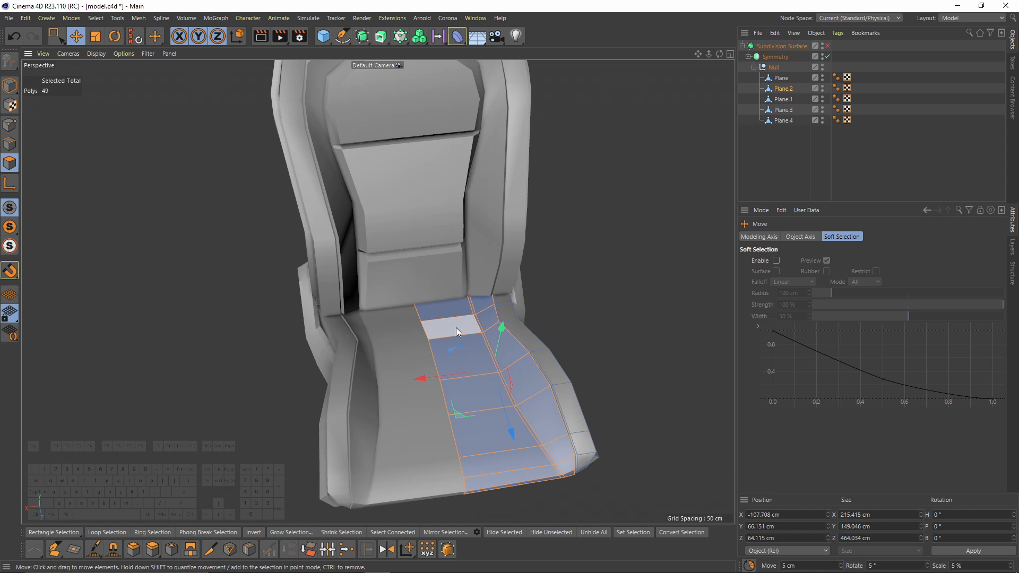
{"action": "key", "text": "9"}
{"action": "left_click_drag", "start_coordinate": [449, 318], "coordinate": [463, 368]}
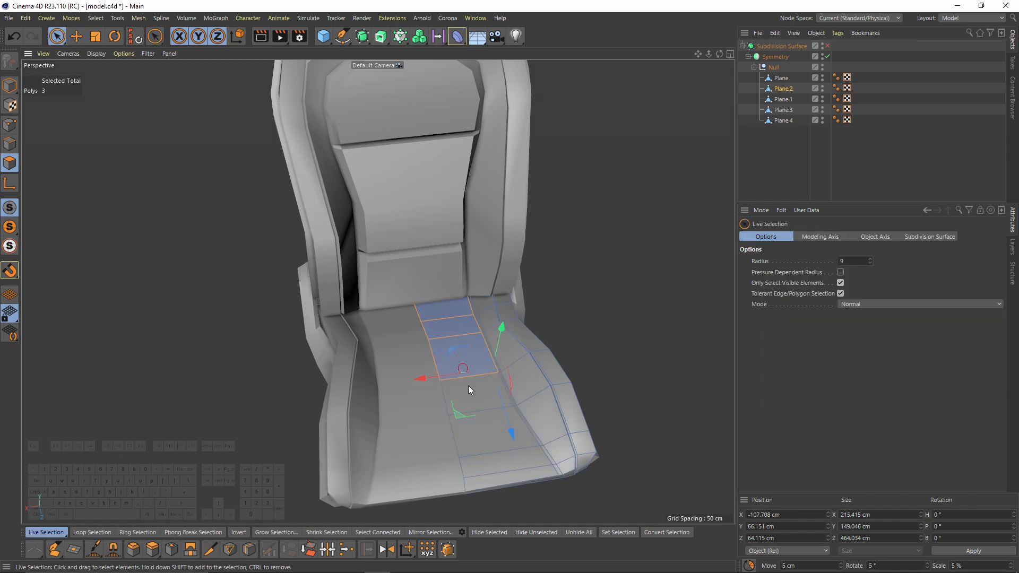
{"action": "right_click", "coordinate": [577, 294]}
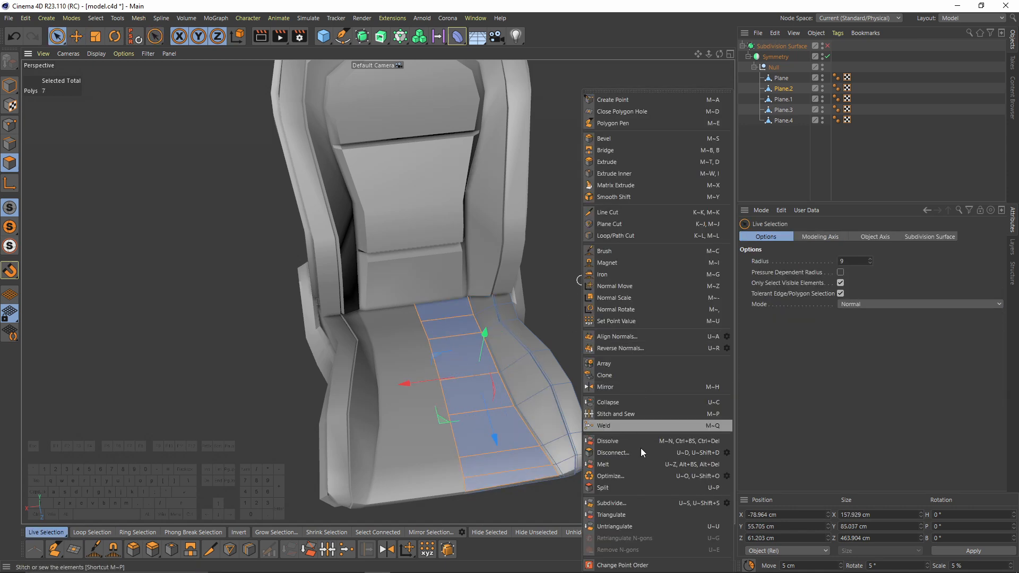
{"action": "left_click", "coordinate": [627, 487]}
Extrude the split seat panel's polygons with an offset of -22.1 cm
{"action": "left_click_drag", "start_coordinate": [525, 254], "coordinate": [459, 213], "text": "alt"}
{"action": "left_click_drag", "start_coordinate": [168, 232], "coordinate": [563, 289], "text": "alt"}
{"action": "right_click", "coordinate": [486, 280]}
{"action": "left_click", "coordinate": [527, 160]}
{"action": "left_click_drag", "start_coordinate": [597, 419], "coordinate": [550, 419]}
{"action": "left_click_drag", "start_coordinate": [580, 342], "coordinate": [507, 318], "text": "alt"}
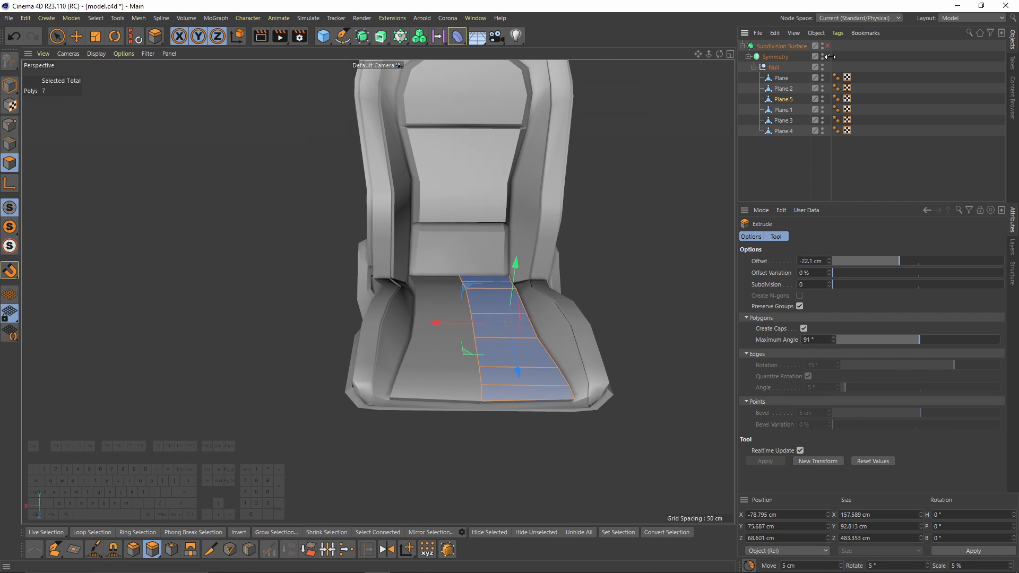
Toggle symmetry off and on to examine the extruded seat panel along the centre line
{"action": "key", "text": "ctrl+shift+z"}
{"action": "key", "text": "ctrl+shift+z"}
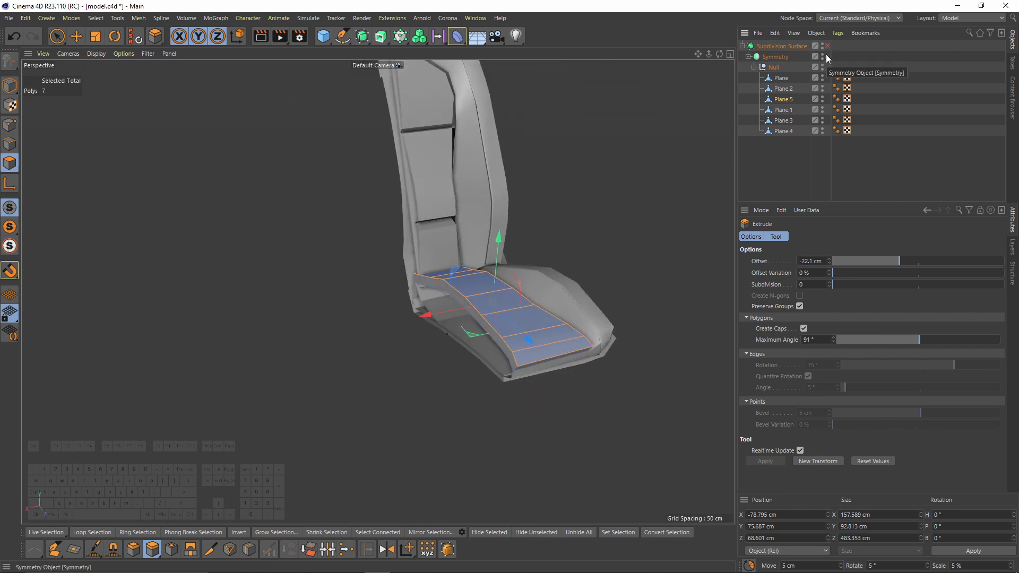
{"action": "left_click_drag", "start_coordinate": [660, 210], "coordinate": [558, 352], "text": "alt"}
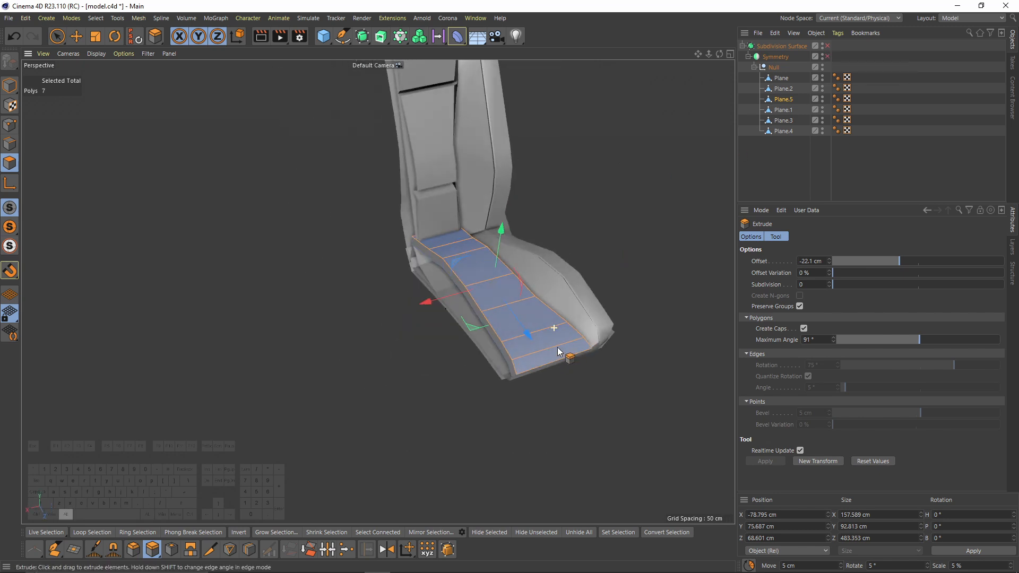
{"action": "left_click", "coordinate": [828, 57]}
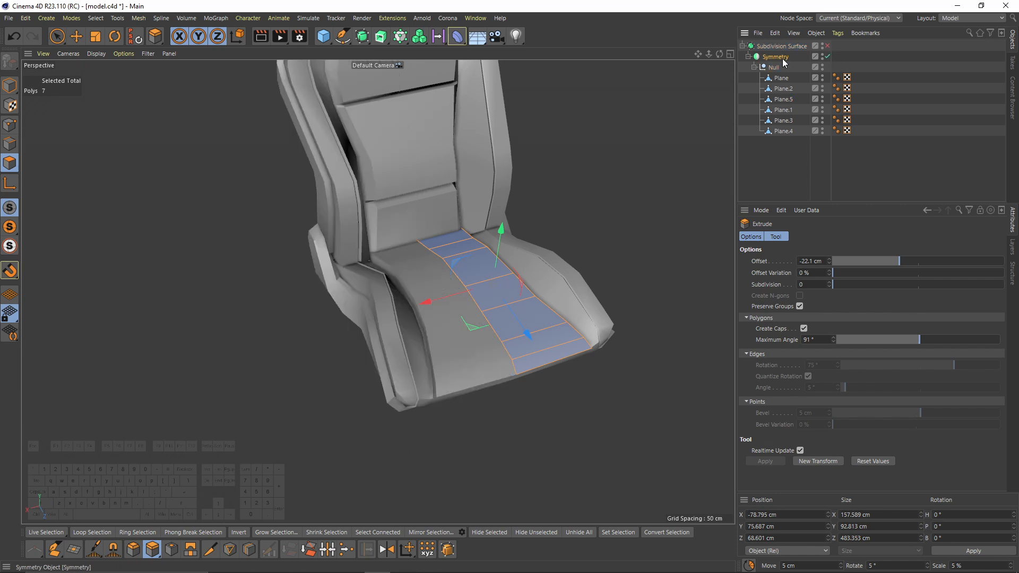
{"action": "left_click", "coordinate": [784, 60]}
{"action": "key", "text": "ctrl+shift+z"}
{"action": "left_click", "coordinate": [828, 56]}
{"action": "key", "text": "ctrl+shift+z"}
{"action": "key", "text": "ctrl+shift+z"}
{"action": "key", "text": "ctrl+shift+z"}
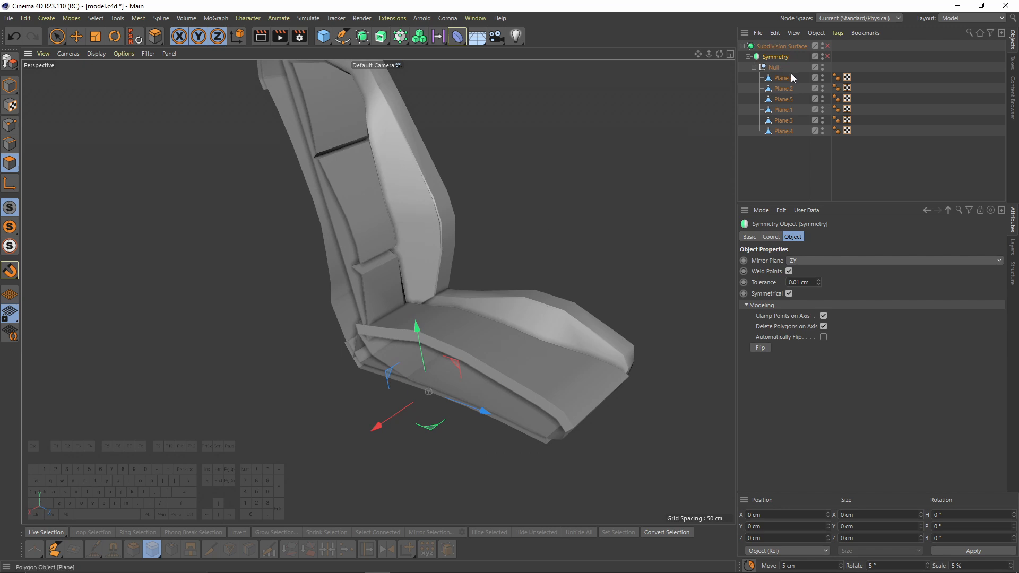
{"action": "left_click", "coordinate": [827, 57]}
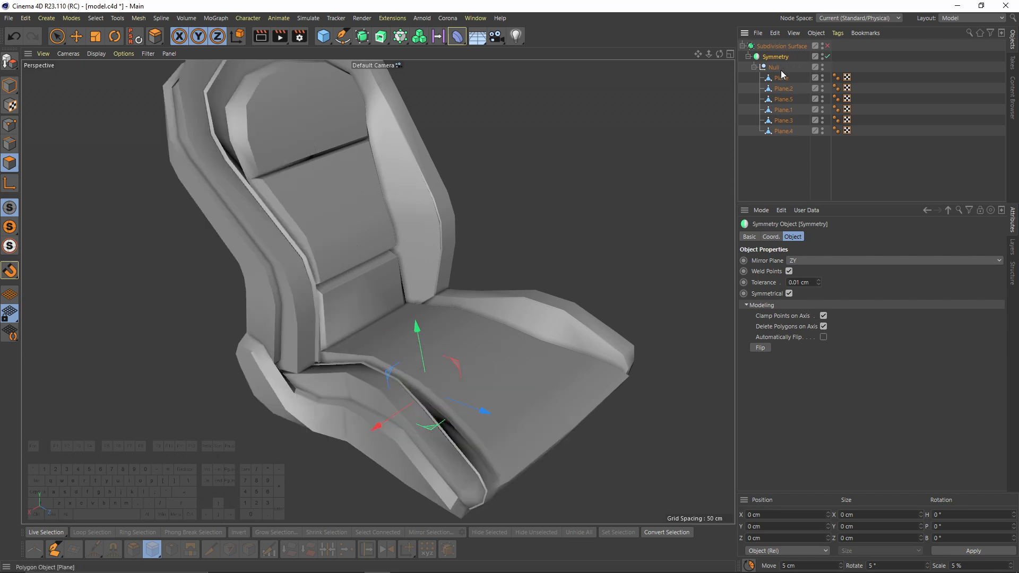
Delete the seven inner polygons along Plane.5's centre line in line display, and restore shading with lines
{"action": "left_click", "coordinate": [778, 131]}
{"action": "left_click", "coordinate": [783, 120]}
{"action": "left_click", "coordinate": [783, 110]}
{"action": "left_click", "coordinate": [786, 100]}
{"action": "left_click_drag", "start_coordinate": [510, 297], "coordinate": [444, 266], "text": "alt"}
{"action": "key", "text": "g"}
{"action": "key", "text": "0"}
{"action": "left_click_drag", "start_coordinate": [387, 214], "coordinate": [459, 439]}
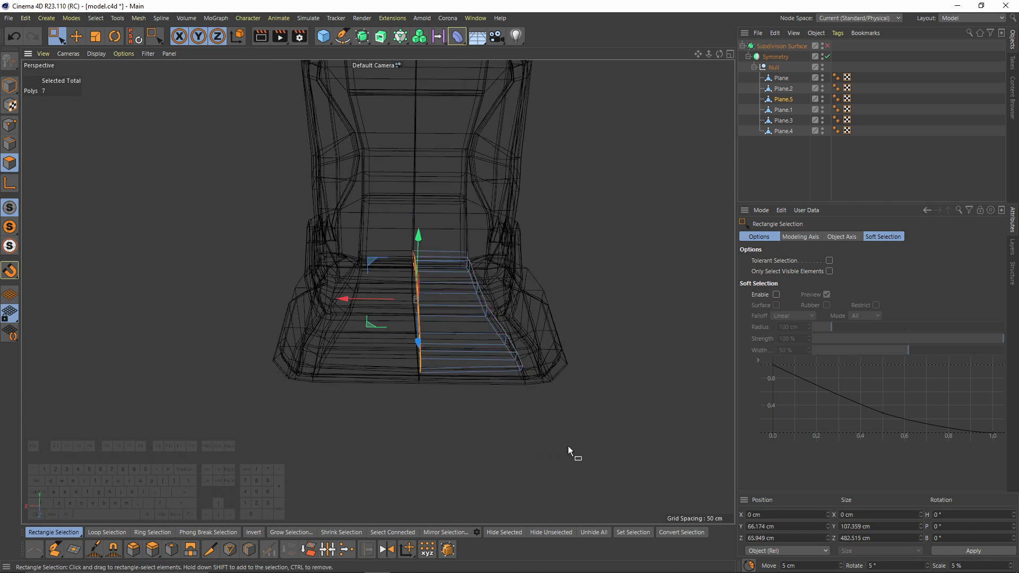
{"action": "key", "text": "Delete"}
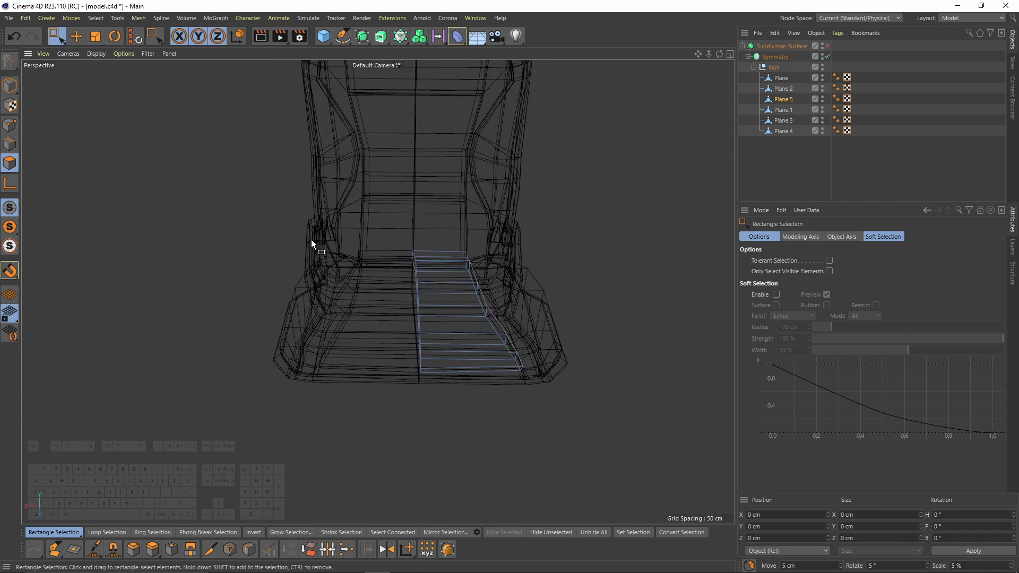
{"action": "key", "text": "n"}
{"action": "key", "text": "b"}
Clone the seat panel's outer edge loop about 26.4 cm inward with Edge Slide
{"action": "mouse_move", "coordinate": [488, 288]}
{"action": "left_mouse_down", "text": "alt"}
{"action": "mouse_move", "coordinate": [466, 333]}
{"action": "mouse_move", "coordinate": [426, 334]}
{"action": "mouse_move", "coordinate": [445, 380]}
{"action": "mouse_move", "coordinate": [449, 359]}
{"action": "mouse_move", "coordinate": [415, 320]}
{"action": "left_mouse_up", "text": "alt"}
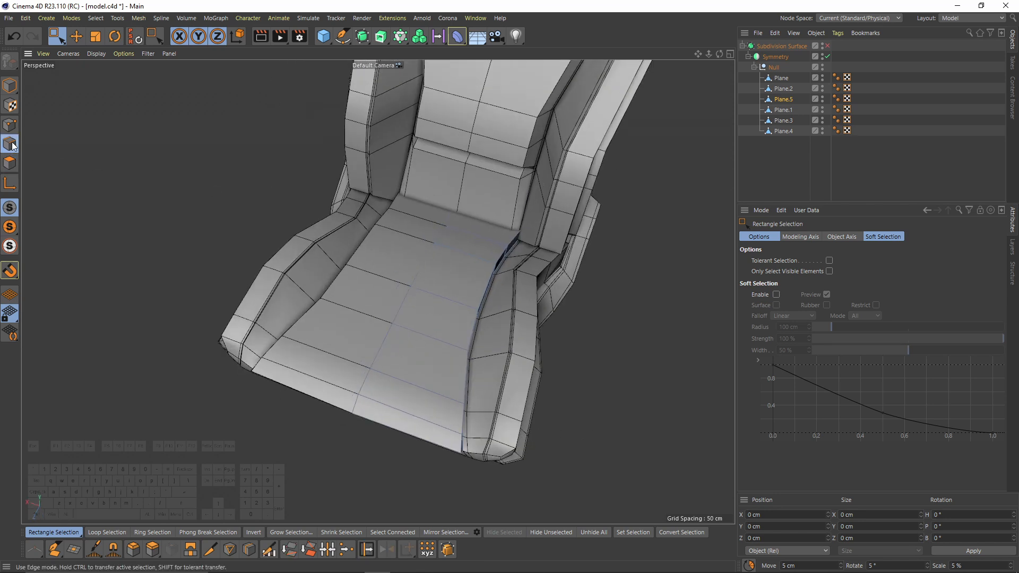
{"action": "key", "text": "m"}
{"action": "key", "text": "o"}
{"action": "left_click_drag", "start_coordinate": [458, 445], "coordinate": [566, 275], "text": "alt"}
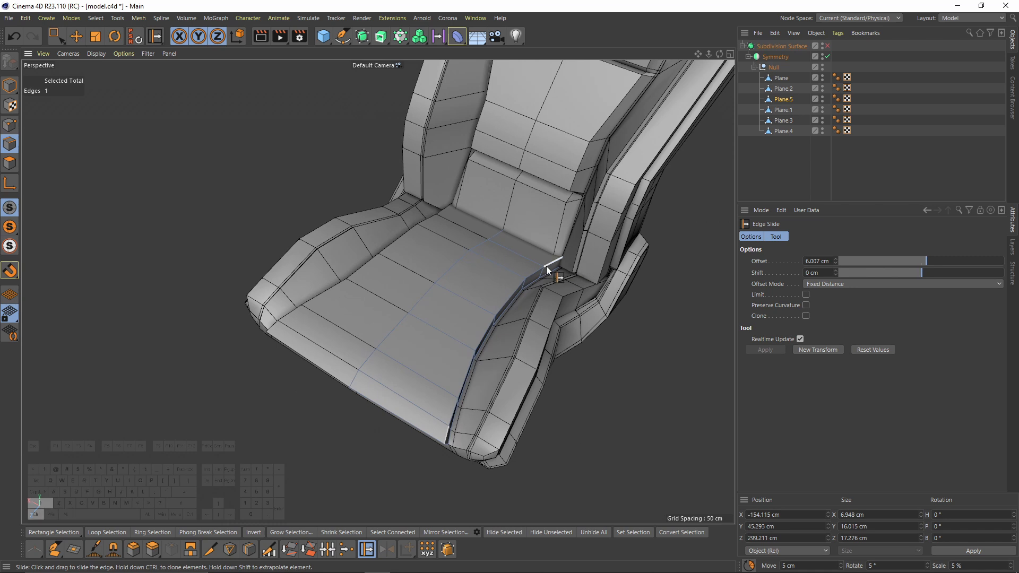
{"action": "left_click_drag", "start_coordinate": [521, 337], "coordinate": [475, 304], "text": "alt"}
{"action": "double_click", "coordinate": [490, 304]}
{"action": "left_click_drag", "start_coordinate": [425, 337], "coordinate": [380, 312], "text": "alt"}
{"action": "scroll", "coordinate": [544, 266], "scroll_direction": "up", "scroll_amount": 5}
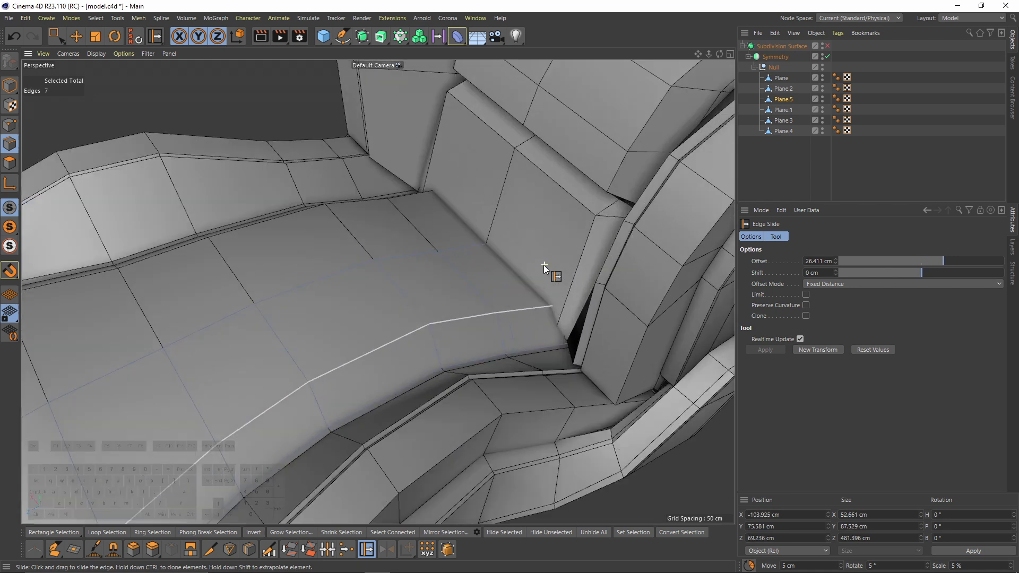
Select the seat panel's rear edge beside the backrest in line display, and restore shading with lines
{"action": "key", "text": "n"}
{"action": "key", "text": "g"}
{"action": "key", "text": "e"}
{"action": "left_click", "coordinate": [541, 270]}
{"action": "mouse_move", "coordinate": [568, 300]}
{"action": "left_mouse_down", "text": "alt"}
{"action": "mouse_move", "coordinate": [559, 237]}
{"action": "mouse_move", "coordinate": [560, 257]}
{"action": "mouse_move", "coordinate": [448, 262]}
{"action": "mouse_move", "coordinate": [332, 324]}
{"action": "left_mouse_up", "text": "alt"}
{"action": "key", "text": "n"}
{"action": "key", "text": "b"}
Slide the front cross edges of the seat panel rearward to space them more evenly and turn on subdivision
{"action": "key", "text": "m"}
{"action": "key", "text": "o"}
{"action": "left_click_drag", "start_coordinate": [366, 286], "coordinate": [395, 275]}
{"action": "left_click_drag", "start_coordinate": [330, 305], "coordinate": [365, 293]}
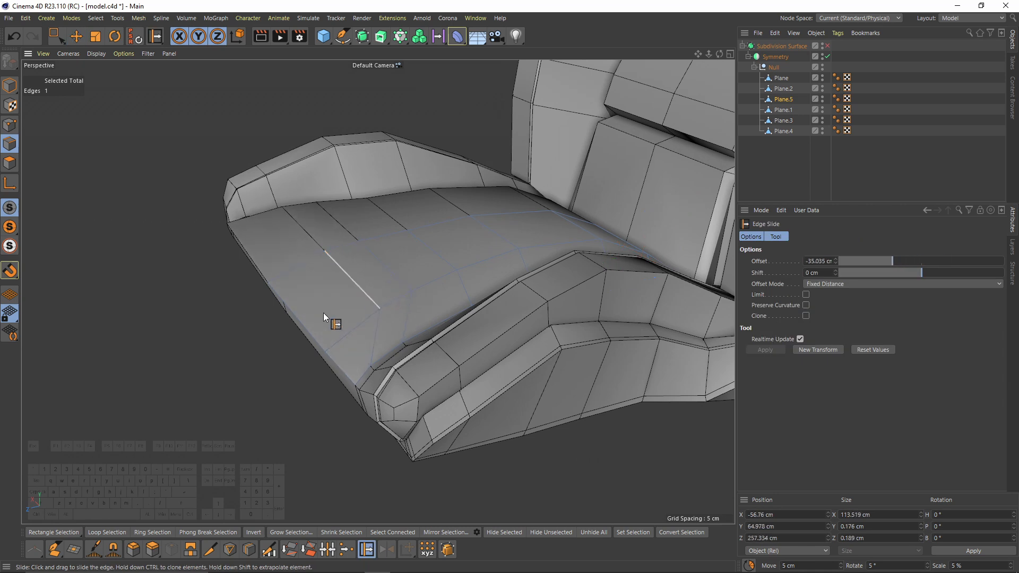
{"action": "left_click_drag", "start_coordinate": [310, 325], "coordinate": [341, 310]}
{"action": "left_click_drag", "start_coordinate": [399, 272], "coordinate": [437, 282], "text": "alt"}
{"action": "left_click", "coordinate": [437, 282]}
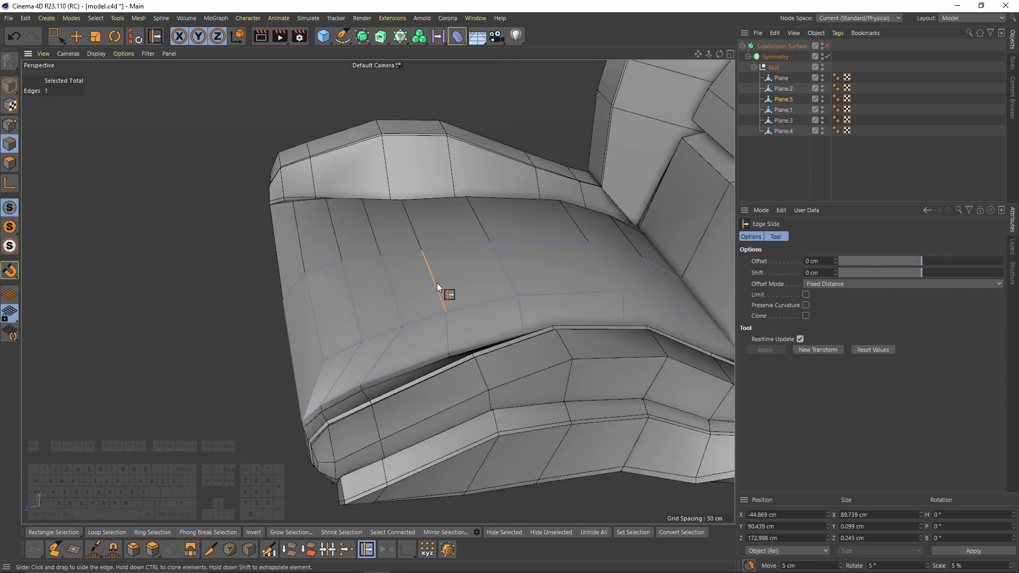
{"action": "left_click_drag", "start_coordinate": [358, 306], "coordinate": [502, 278], "text": "alt"}
{"action": "key", "text": "e"}
{"action": "left_click", "coordinate": [431, 348]}
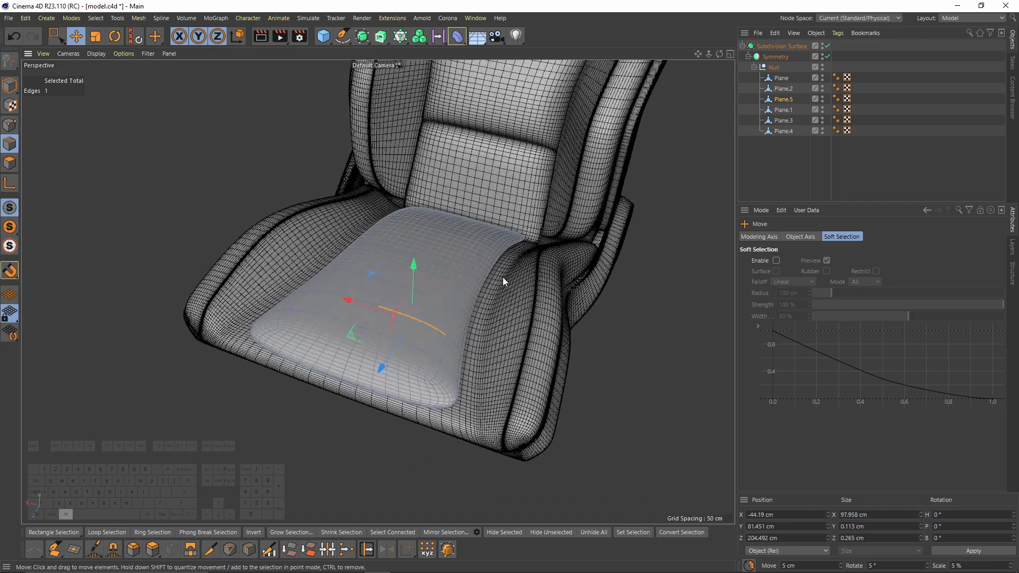
Add a loop cut close to the lower rim of the seat panel and return to shaded display without lines
{"action": "scroll", "coordinate": [501, 280], "scroll_direction": "up", "scroll_amount": 2}
{"action": "key", "text": "k"}
{"action": "key", "text": "l"}
{"action": "scroll", "coordinate": [459, 414], "scroll_direction": "up", "scroll_amount": 3}
{"action": "left_click_drag", "start_coordinate": [459, 414], "coordinate": [447, 308], "text": "alt"}
{"action": "scroll", "coordinate": [449, 313], "scroll_direction": "up", "scroll_amount": 2}
{"action": "left_click_drag", "start_coordinate": [475, 352], "coordinate": [503, 330], "text": "alt"}
{"action": "scroll", "coordinate": [497, 344], "scroll_direction": "up", "scroll_amount": 3}
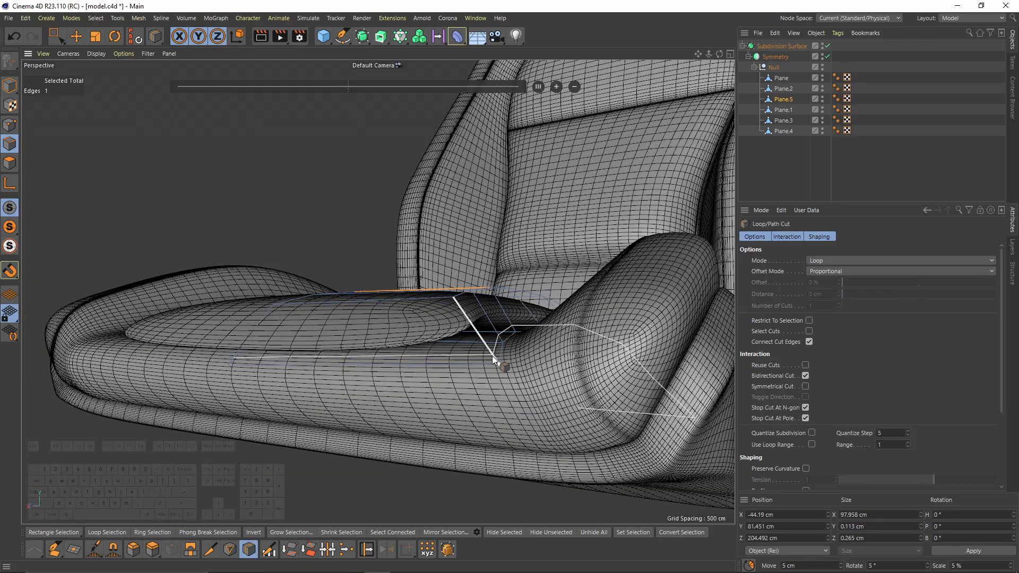
{"action": "left_click", "coordinate": [493, 357]}
{"action": "key", "text": "ctrl+z"}
{"action": "left_click", "coordinate": [499, 355]}
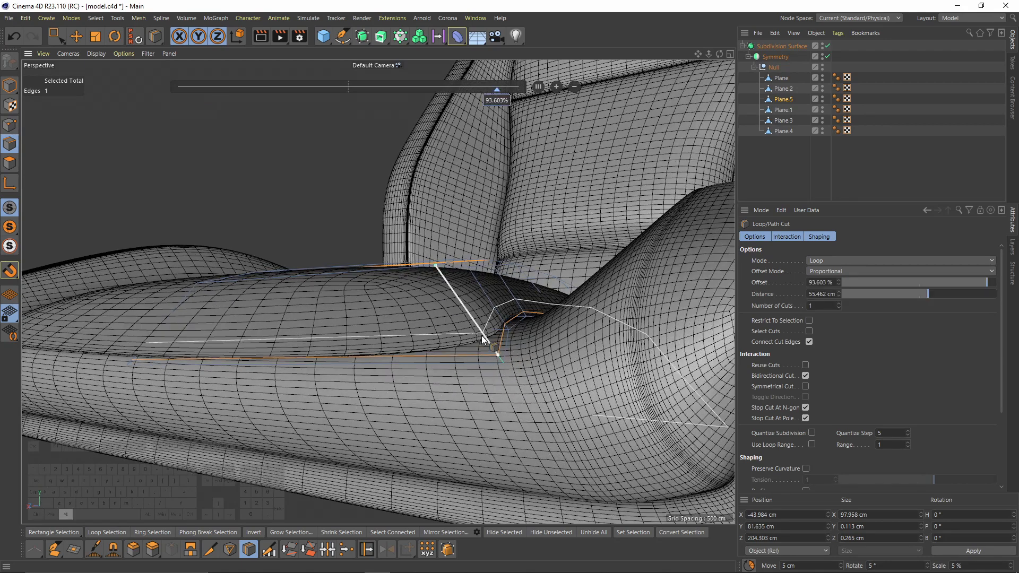
{"action": "left_click_drag", "start_coordinate": [482, 335], "coordinate": [500, 414], "text": "alt"}
{"action": "scroll", "coordinate": [500, 382], "scroll_direction": "down", "scroll_amount": 3}
{"action": "key", "text": "n"}
{"action": "key", "text": "a"}
Turn off subdivision and bevel the front cross edge loop of the seat panel with a 5.3 cm offset
{"action": "scroll", "coordinate": [423, 336], "scroll_direction": "down", "scroll_amount": 2}
{"action": "key", "text": "e"}
{"action": "left_click_drag", "start_coordinate": [423, 337], "coordinate": [335, 237], "text": "alt"}
{"action": "scroll", "coordinate": [381, 301], "scroll_direction": "up", "scroll_amount": 4}
{"action": "key", "text": "q"}
{"action": "double_click", "coordinate": [364, 269]}
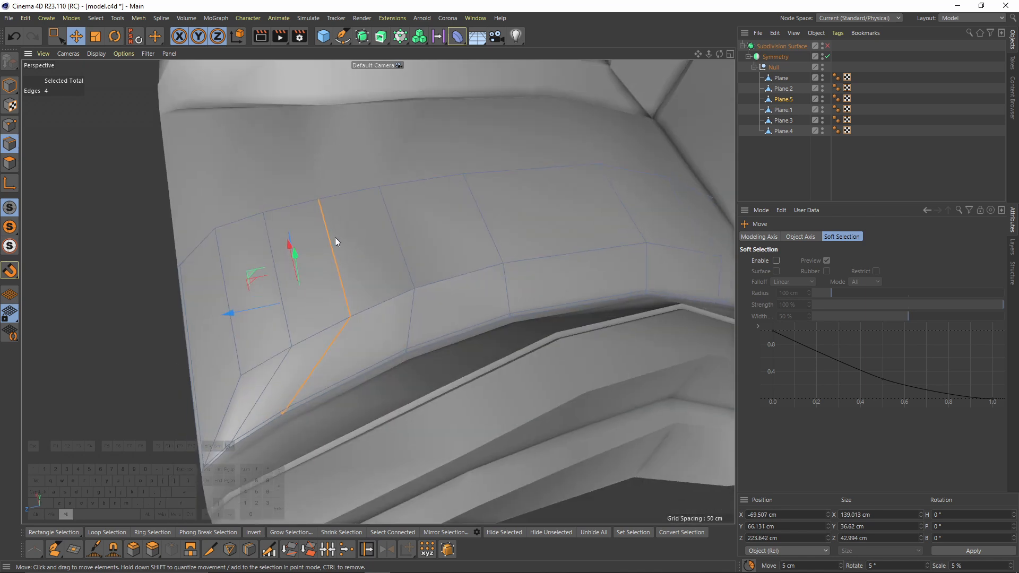
{"action": "right_click", "coordinate": [450, 318]}
{"action": "left_click", "coordinate": [479, 266]}
{"action": "left_click_drag", "start_coordinate": [479, 266], "coordinate": [403, 319], "text": "alt"}
{"action": "left_click", "coordinate": [805, 473]}
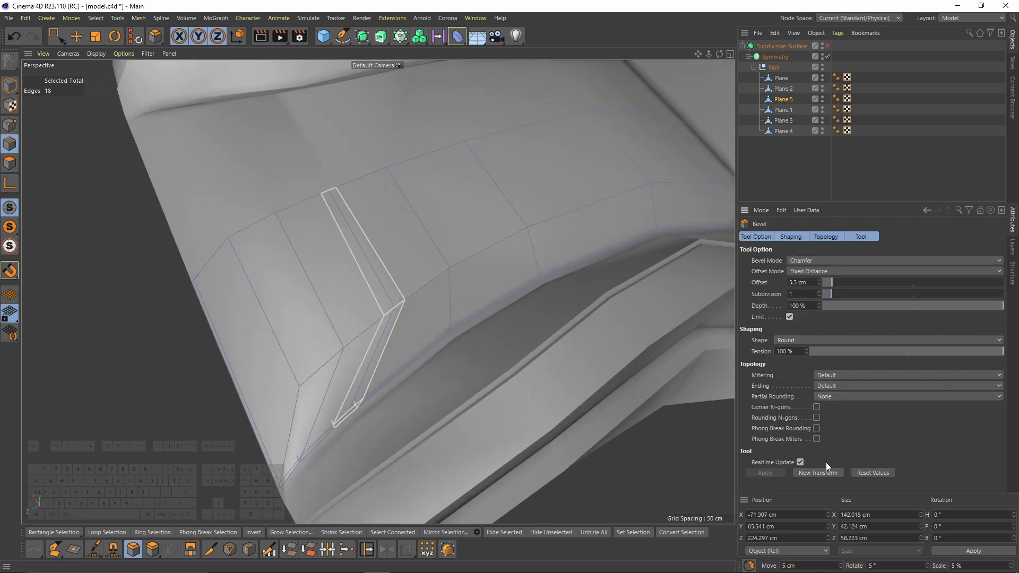
Push the middle edges of the seat panel's bevel down to form a groove and review it with subdivision on
{"action": "key", "text": "e"}
{"action": "left_click", "coordinate": [373, 263]}
{"action": "left_click_drag", "start_coordinate": [373, 263], "coordinate": [361, 221], "text": "alt"}
{"action": "key", "text": "q"}
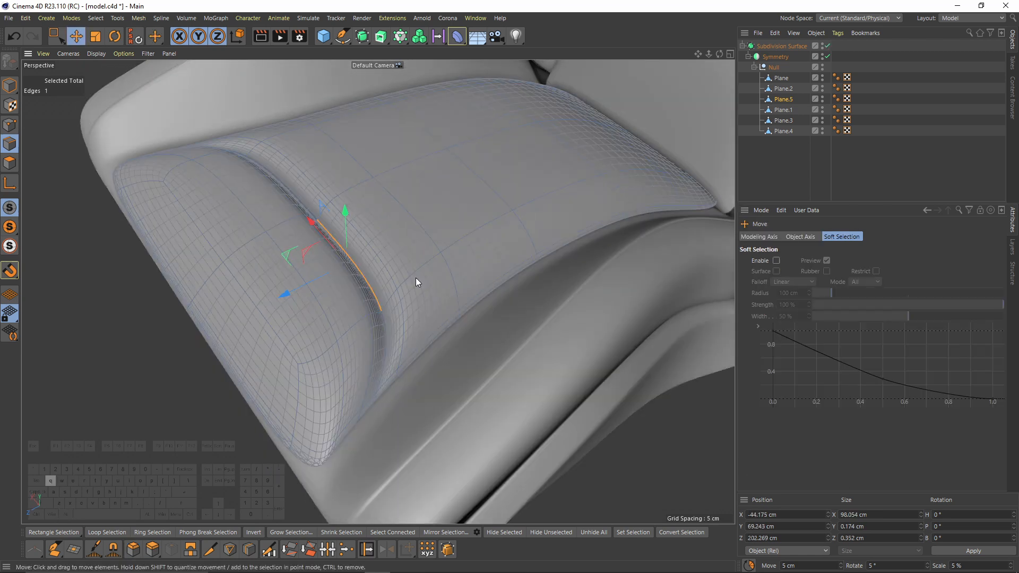
{"action": "left_click_drag", "start_coordinate": [403, 292], "coordinate": [466, 358], "text": "alt"}
{"action": "right_click_drag", "start_coordinate": [466, 358], "coordinate": [414, 338], "text": "alt"}
{"action": "left_click_drag", "start_coordinate": [414, 339], "coordinate": [438, 362], "text": "alt"}
{"action": "left_click", "coordinate": [769, 170]}
Turn off subdivision and slide the rear cross edge of the seat panel to reposition it
{"action": "left_click_drag", "start_coordinate": [382, 257], "coordinate": [393, 304], "text": "alt"}
{"action": "left_click_drag", "start_coordinate": [393, 305], "coordinate": [334, 303], "text": "alt"}
{"action": "left_click", "coordinate": [377, 292]}
{"action": "key", "text": "q"}
{"action": "key", "text": "m"}
{"action": "key", "text": "o"}
{"action": "left_click", "coordinate": [448, 278]}
{"action": "left_click_drag", "start_coordinate": [448, 279], "coordinate": [419, 336], "text": "alt"}
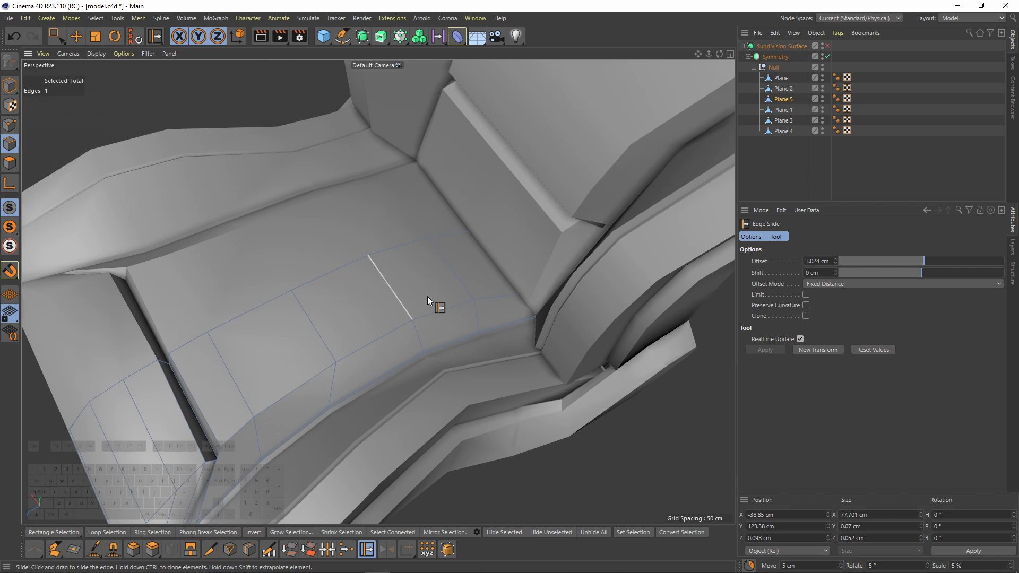
Bevel the rear cross edge loop of the seat panel with a 5.3 cm offset and push its middle edges down to form a second groove
{"action": "key", "text": "m"}
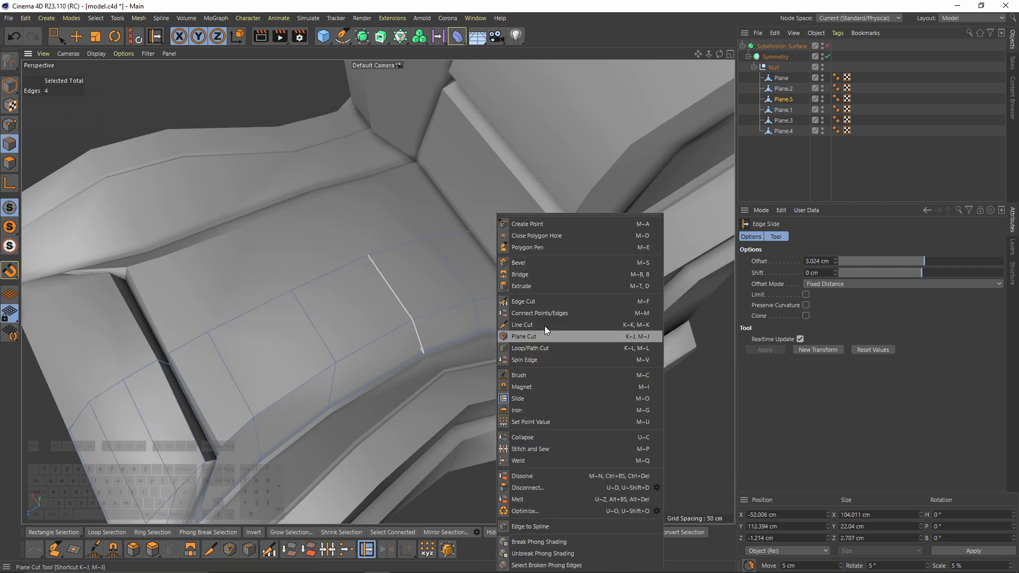
{"action": "key", "text": "s"}
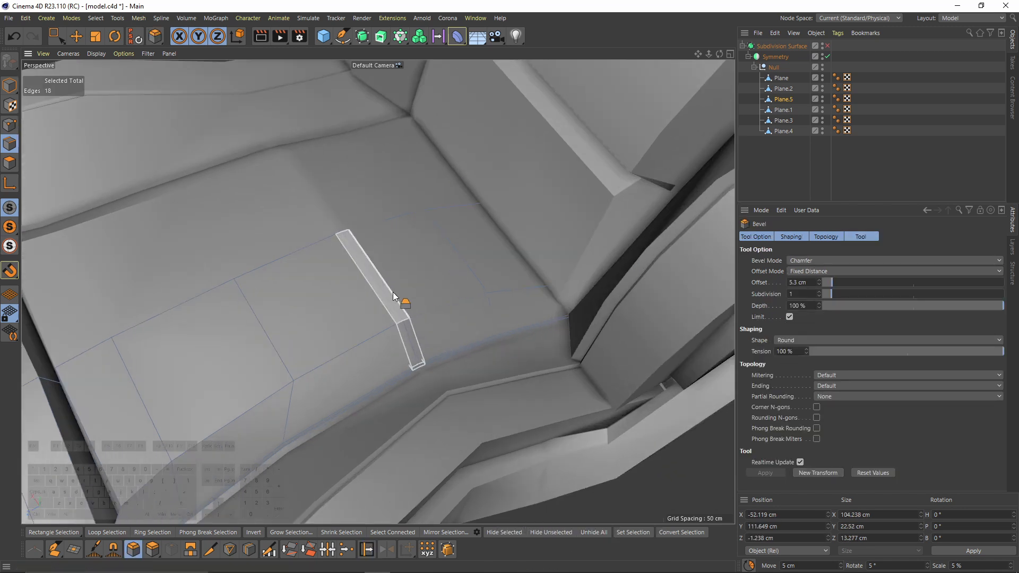
{"action": "key", "text": "e"}
{"action": "left_click", "coordinate": [393, 292]}
{"action": "left_click_drag", "start_coordinate": [393, 292], "coordinate": [371, 247], "text": "alt"}
{"action": "key", "text": "q"}
{"action": "left_click_drag", "start_coordinate": [384, 227], "coordinate": [385, 232]}
{"action": "left_click_drag", "start_coordinate": [398, 335], "coordinate": [480, 364], "text": "alt"}
{"action": "key", "text": "q"}
{"action": "left_click_drag", "start_coordinate": [385, 288], "coordinate": [341, 272], "text": "alt"}
{"action": "key", "text": "q"}
Slide the cross edges between the seat panel's two grooves to space them more evenly
{"action": "key", "text": "q"}
{"action": "left_click", "coordinate": [10, 163]}
{"action": "left_click_drag", "start_coordinate": [376, 244], "coordinate": [368, 300], "text": "alt"}
{"action": "left_click", "coordinate": [10, 144]}
{"action": "key", "text": "m"}
{"action": "key", "text": "o"}
{"action": "left_click_drag", "start_coordinate": [295, 322], "coordinate": [304, 324]}
{"action": "left_click_drag", "start_coordinate": [302, 319], "coordinate": [397, 318], "text": "alt"}
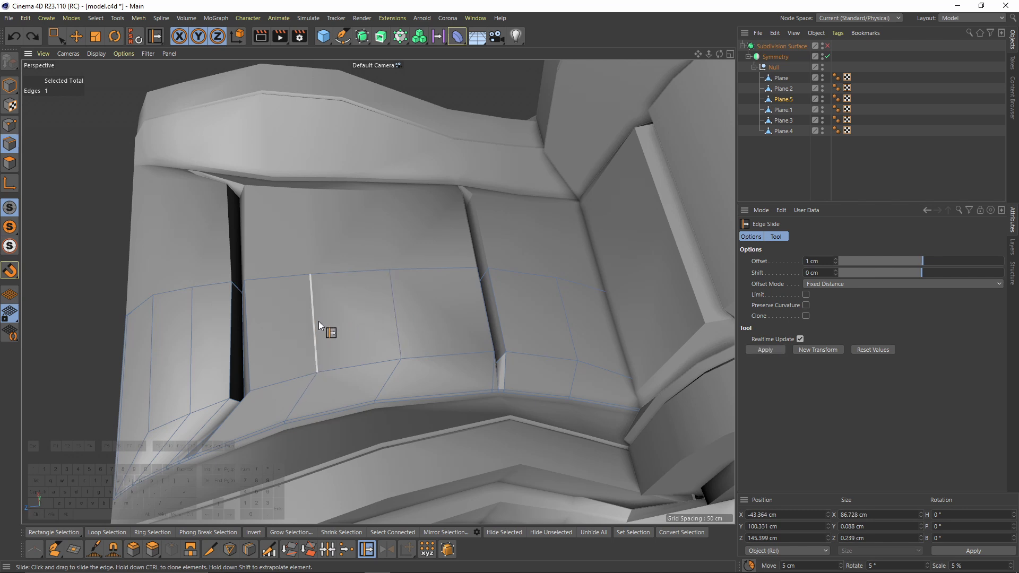
{"action": "left_click_drag", "start_coordinate": [315, 323], "coordinate": [317, 323]}
{"action": "left_click_drag", "start_coordinate": [403, 319], "coordinate": [361, 297]}
Select the points along the outer side of the seat panel and shift them slightly toward the centre
{"action": "left_click", "coordinate": [14, 163]}
{"action": "key", "text": "e"}
{"action": "left_click", "coordinate": [361, 298]}
{"action": "left_click_drag", "start_coordinate": [361, 245], "coordinate": [327, 246]}
{"action": "key", "text": "q"}
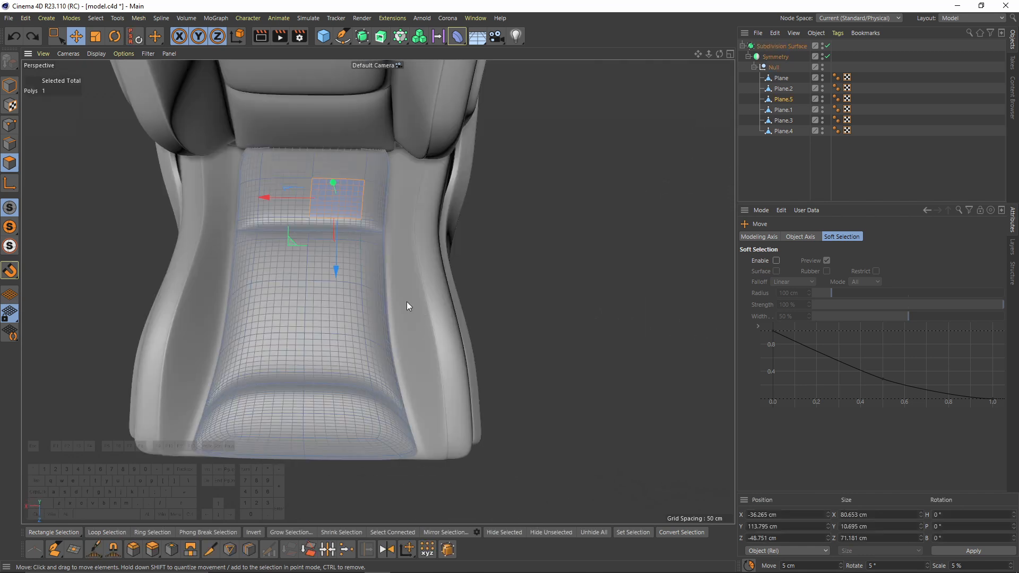
{"action": "key", "text": "0"}
{"action": "key", "text": "q"}
{"action": "left_click_drag", "start_coordinate": [346, 222], "coordinate": [463, 508]}
{"action": "left_click_drag", "start_coordinate": [343, 336], "coordinate": [326, 342]}
{"action": "key", "text": "q"}
{"action": "left_click", "coordinate": [756, 192]}
Add a loop cut at about 92.7 % close to the seat panel's rear rim and review it in shaded display with subdivision on
{"action": "left_click_drag", "start_coordinate": [478, 297], "coordinate": [442, 236], "text": "alt"}
{"action": "left_click_drag", "start_coordinate": [366, 359], "coordinate": [340, 353], "text": "alt"}
{"action": "key", "text": "ctrl+z"}
{"action": "scroll", "coordinate": [441, 292], "scroll_direction": "up", "scroll_amount": 3}
{"action": "key", "text": "q"}
{"action": "left_click_drag", "start_coordinate": [432, 300], "coordinate": [423, 280], "text": "alt"}
{"action": "scroll", "coordinate": [423, 283], "scroll_direction": "up", "scroll_amount": 2}
{"action": "key", "text": "k"}
{"action": "key", "text": "l"}
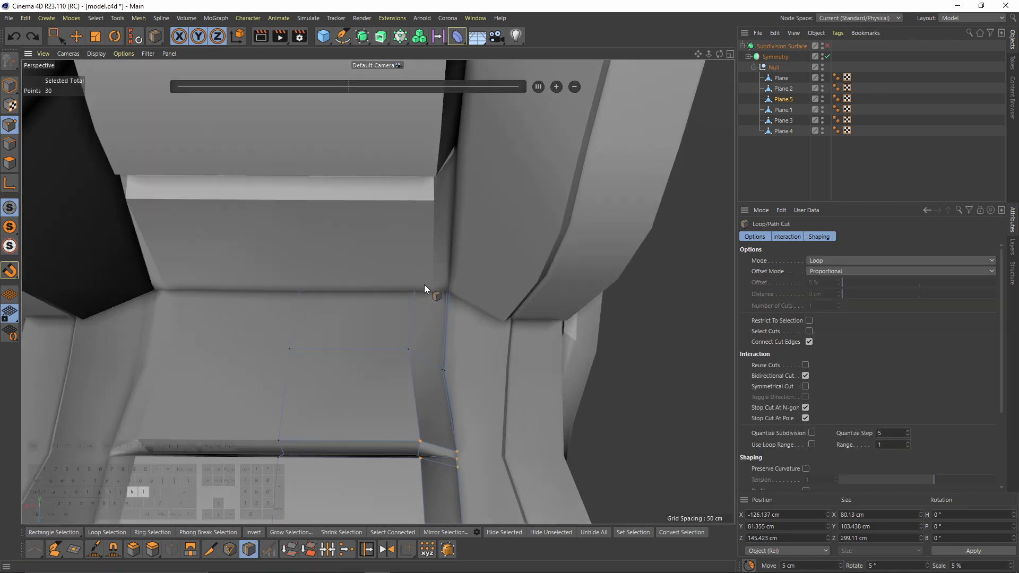
{"action": "key", "text": "n"}
{"action": "key", "text": "g"}
{"action": "left_click", "coordinate": [449, 278]}
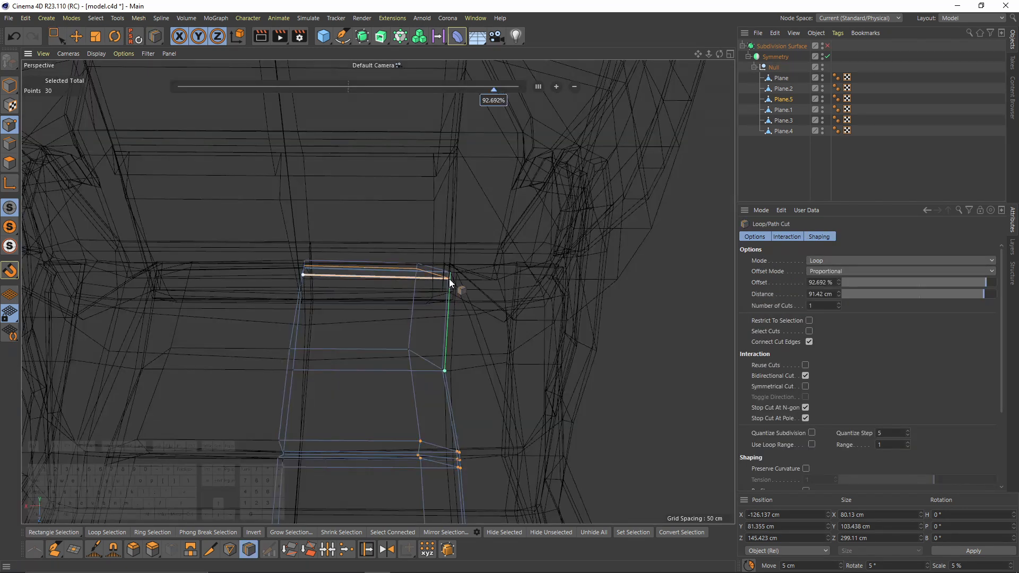
{"action": "key", "text": "q"}
{"action": "key", "text": "n"}
{"action": "key", "text": "a"}
{"action": "left_click", "coordinate": [812, 168]}
{"action": "mouse_move", "coordinate": [405, 295]}
{"action": "left_mouse_down", "text": "alt"}
{"action": "mouse_move", "coordinate": [424, 292]}
{"action": "mouse_move", "coordinate": [490, 343]}
{"action": "mouse_move", "coordinate": [584, 451]}
{"action": "left_mouse_up", "text": "alt"}
{"action": "key", "text": "ctrl+z"}
Rectangle-select a group of seat panel points, adjust their position and return to shaded display without lines
{"action": "key", "text": "n"}
{"action": "key", "text": "g"}
{"action": "key", "text": "0"}
{"action": "key", "text": "n"}
{"action": "key", "text": "b"}
{"action": "left_click_drag", "start_coordinate": [517, 337], "coordinate": [558, 366], "text": "alt"}
{"action": "left_click_drag", "start_coordinate": [542, 420], "coordinate": [496, 411]}
{"action": "left_click_drag", "start_coordinate": [594, 387], "coordinate": [591, 382]}
{"action": "left_click_drag", "start_coordinate": [591, 382], "coordinate": [610, 416], "text": "alt"}
{"action": "left_click", "coordinate": [841, 176]}
{"action": "scroll", "coordinate": [532, 261], "scroll_direction": "down", "scroll_amount": 5}
{"action": "key", "text": "n"}
{"action": "key", "text": "a"}
Select two points of the seat panel, shift them and fine-tune their position with subdivision on
{"action": "left_click_drag", "start_coordinate": [520, 260], "coordinate": [401, 314], "text": "alt"}
{"action": "scroll", "coordinate": [456, 313], "scroll_direction": "up", "scroll_amount": 6}
{"action": "key", "text": "ctrl+z"}
{"action": "key", "text": "q"}
{"action": "key", "text": "e"}
{"action": "left_click", "coordinate": [378, 295]}
{"action": "left_click", "coordinate": [452, 359], "text": "shift"}
{"action": "left_click_drag", "start_coordinate": [373, 329], "coordinate": [390, 327]}
{"action": "key", "text": "q"}
{"action": "left_click_drag", "start_coordinate": [451, 273], "coordinate": [451, 267]}
{"action": "left_click_drag", "start_coordinate": [409, 323], "coordinate": [406, 324]}
Deselect the seat panel and save the project
{"action": "left_click", "coordinate": [796, 194]}
{"action": "scroll", "coordinate": [457, 293], "scroll_direction": "down", "scroll_amount": 4}
{"action": "left_click_drag", "start_coordinate": [455, 293], "coordinate": [407, 317], "text": "alt"}
{"action": "scroll", "coordinate": [491, 295], "scroll_direction": "down", "scroll_amount": 3}
{"action": "key", "text": "ctrl+s"}
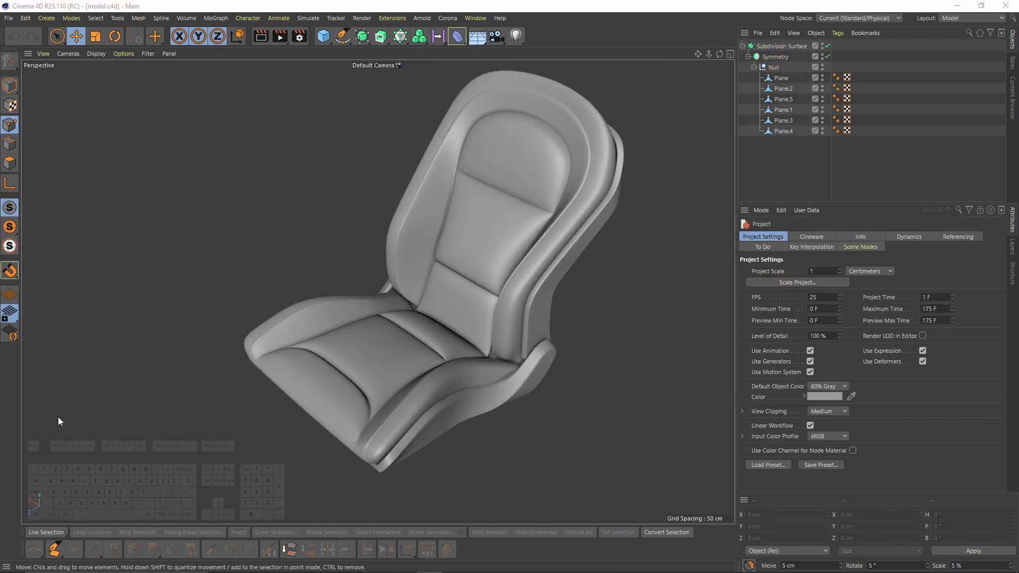
Select the backrest rim object Plane.3 and turn off subdivision for polygon editing
{"action": "left_click_drag", "start_coordinate": [377, 291], "coordinate": [461, 305], "text": "alt"}
{"action": "scroll", "coordinate": [516, 239], "scroll_direction": "up", "scroll_amount": 4}
{"action": "left_click_drag", "start_coordinate": [520, 238], "coordinate": [567, 229], "text": "alt"}
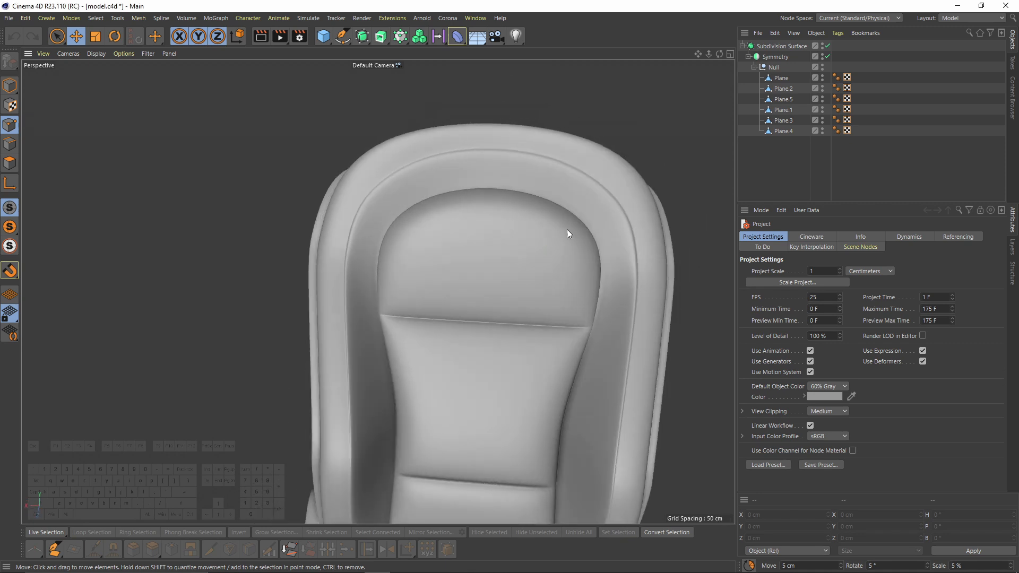
{"action": "middle_click", "coordinate": [566, 229]}
{"action": "middle_click", "coordinate": [310, 141]}
{"action": "left_click", "coordinate": [783, 120]}
{"action": "key", "text": "q"}
{"action": "left_click_drag", "start_coordinate": [589, 141], "coordinate": [538, 98], "text": "alt"}
{"action": "left_click", "coordinate": [9, 163]}
Select the polygons around the upper arc of the backrest rim and split them into a separate object
{"action": "left_click_drag", "start_coordinate": [382, 157], "coordinate": [490, 146], "text": "alt"}
{"action": "left_click", "coordinate": [475, 151]}
{"action": "left_click", "coordinate": [463, 183], "text": "shift"}
{"action": "key", "text": "ctrl+z"}
{"action": "left_click", "coordinate": [477, 189], "text": "ctrl"}
{"action": "left_click_drag", "start_coordinate": [571, 169], "coordinate": [531, 207], "text": "alt"}
{"action": "left_click_drag", "start_coordinate": [548, 223], "coordinate": [548, 250], "text": "alt"}
{"action": "scroll", "coordinate": [568, 238], "scroll_direction": "up", "scroll_amount": 3}
{"action": "mouse_move", "coordinate": [559, 303]}
{"action": "left_mouse_down", "text": "shift"}
{"action": "mouse_move", "coordinate": [591, 299]}
{"action": "mouse_move", "coordinate": [533, 293]}
{"action": "mouse_move", "coordinate": [531, 255]}
{"action": "mouse_move", "coordinate": [563, 261]}
{"action": "mouse_move", "coordinate": [541, 269]}
{"action": "left_mouse_up", "text": "shift"}
{"action": "right_click", "coordinate": [591, 239]}
{"action": "left_click", "coordinate": [616, 488]}
Remove the groove's edge loop from the split-off backrest arc
{"action": "scroll", "coordinate": [540, 269], "scroll_direction": "up", "scroll_amount": 2}
{"action": "left_click", "coordinate": [10, 143]}
{"action": "scroll", "coordinate": [489, 294], "scroll_direction": "up", "scroll_amount": 5}
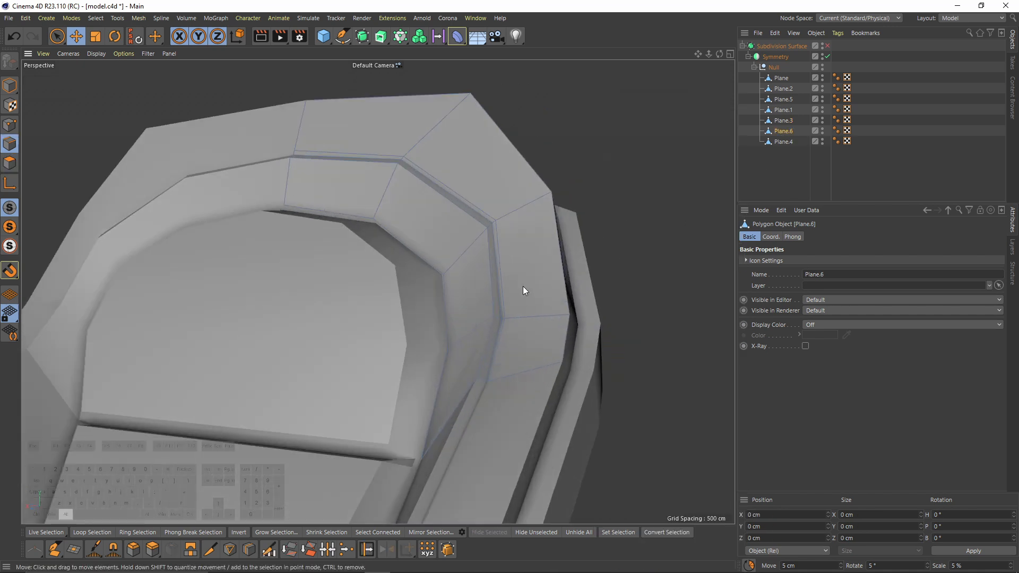
{"action": "left_click", "coordinate": [493, 308]}
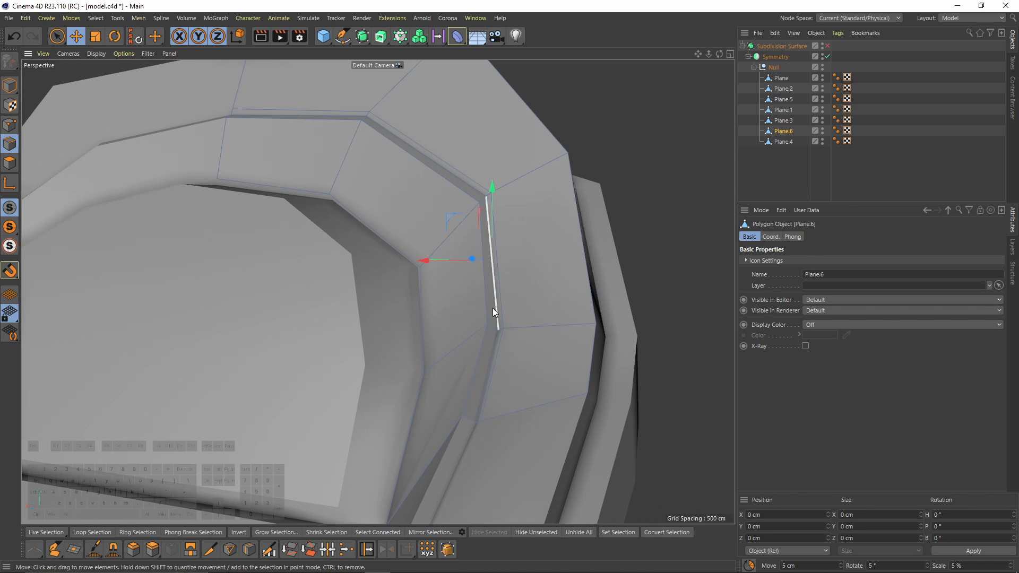
{"action": "right_click", "coordinate": [550, 288]}
{"action": "left_click", "coordinate": [589, 492]}
{"action": "left_click_drag", "start_coordinate": [550, 362], "coordinate": [72, 186], "text": "alt"}
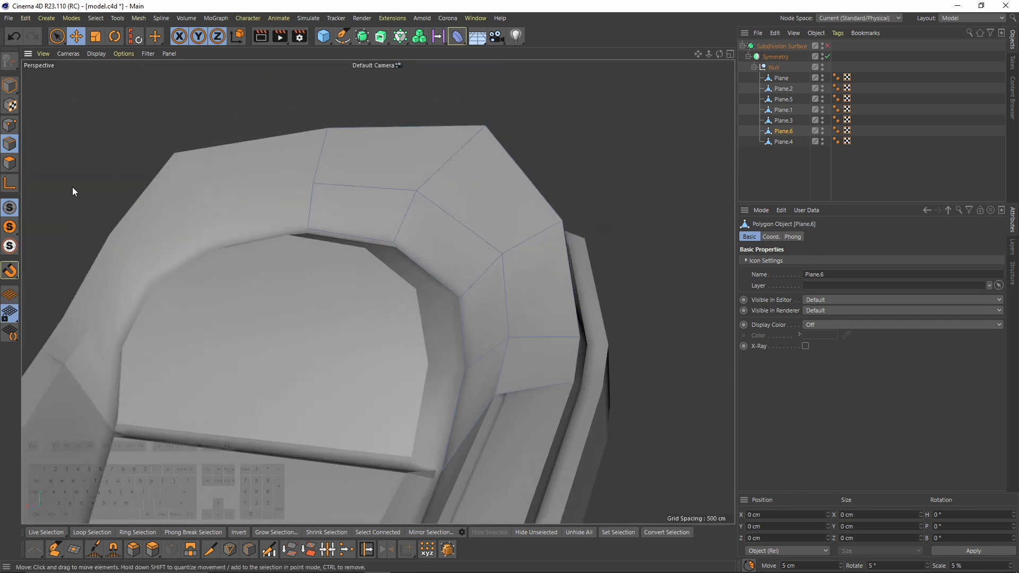
Extrude all polygons of the split-off backrest arc to give it thickness
{"action": "left_click", "coordinate": [9, 164]}
{"action": "left_click_drag", "start_coordinate": [568, 350], "coordinate": [535, 314], "text": "alt"}
{"action": "right_click", "coordinate": [600, 320]}
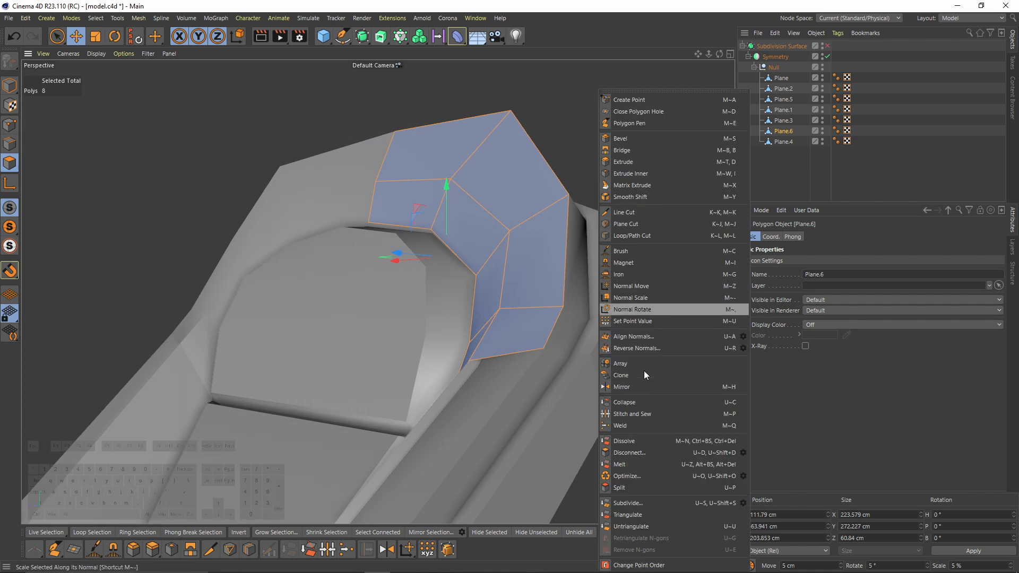
{"action": "left_click", "coordinate": [633, 160]}
{"action": "left_click_drag", "start_coordinate": [414, 270], "coordinate": [539, 319], "text": "alt"}
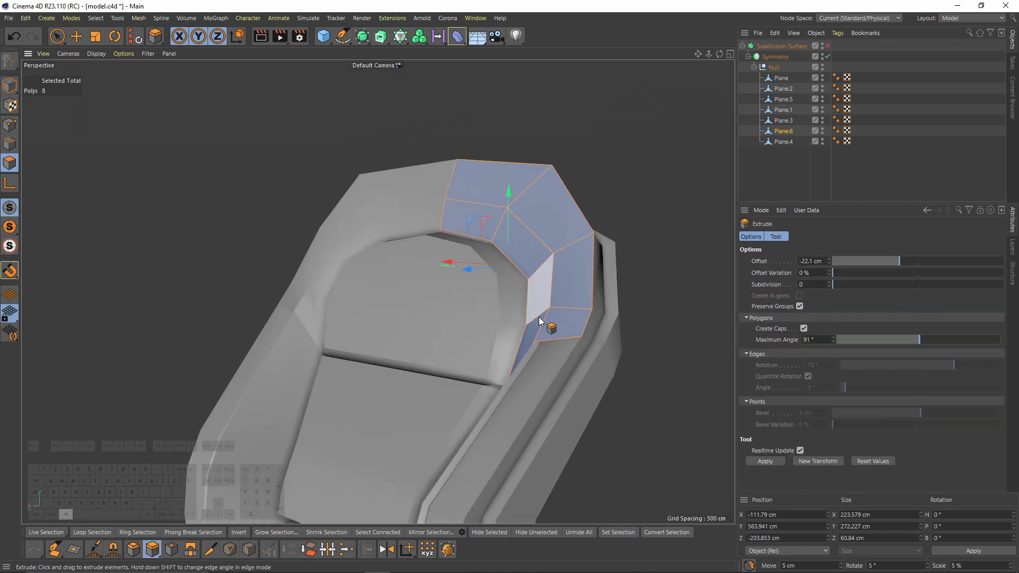
{"action": "left_click_drag", "start_coordinate": [644, 321], "coordinate": [586, 321]}
{"action": "left_click_drag", "start_coordinate": [658, 333], "coordinate": [711, 345], "text": "alt"}
Delete the extruded polygons on the arc's symmetry line, turn off symmetry and isolate the arc
{"action": "key", "text": "9"}
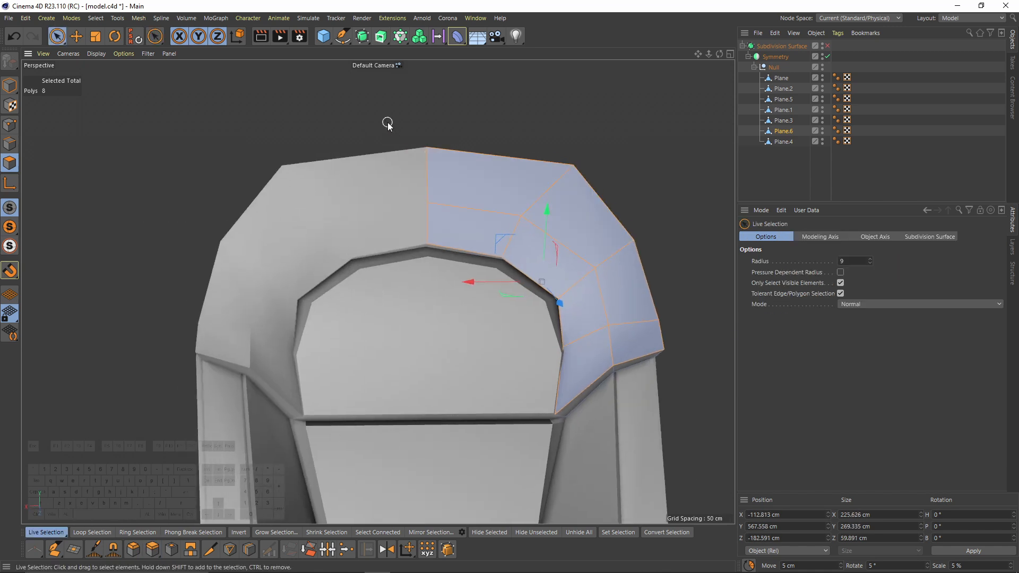
{"action": "key", "text": "0"}
{"action": "left_click_drag", "start_coordinate": [395, 105], "coordinate": [469, 333]}
{"action": "left_click_drag", "start_coordinate": [586, 287], "coordinate": [620, 286], "text": "alt"}
{"action": "left_click_drag", "start_coordinate": [387, 113], "coordinate": [456, 297], "text": "ctrl"}
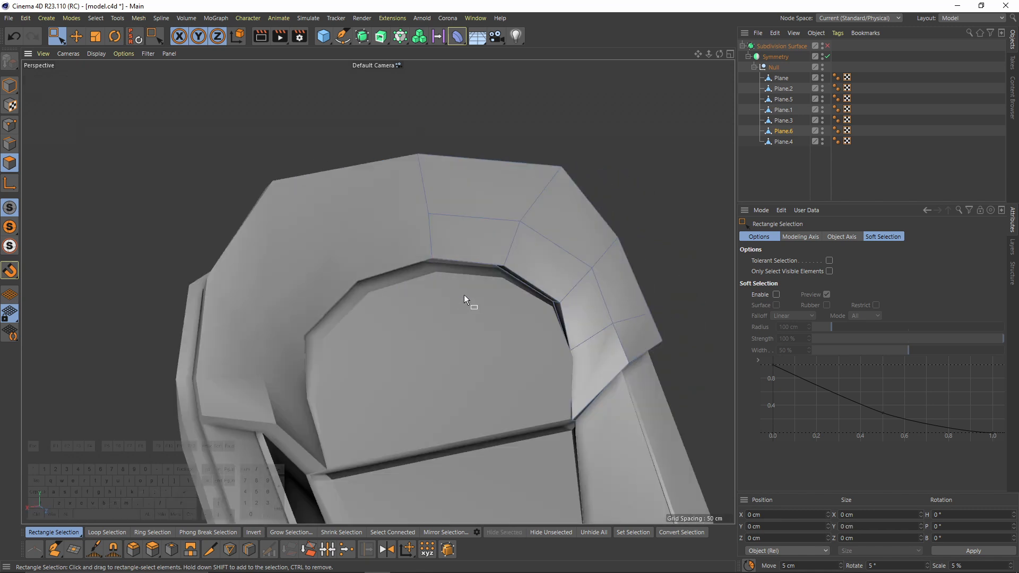
{"action": "left_click_drag", "start_coordinate": [564, 291], "coordinate": [467, 262], "text": "alt"}
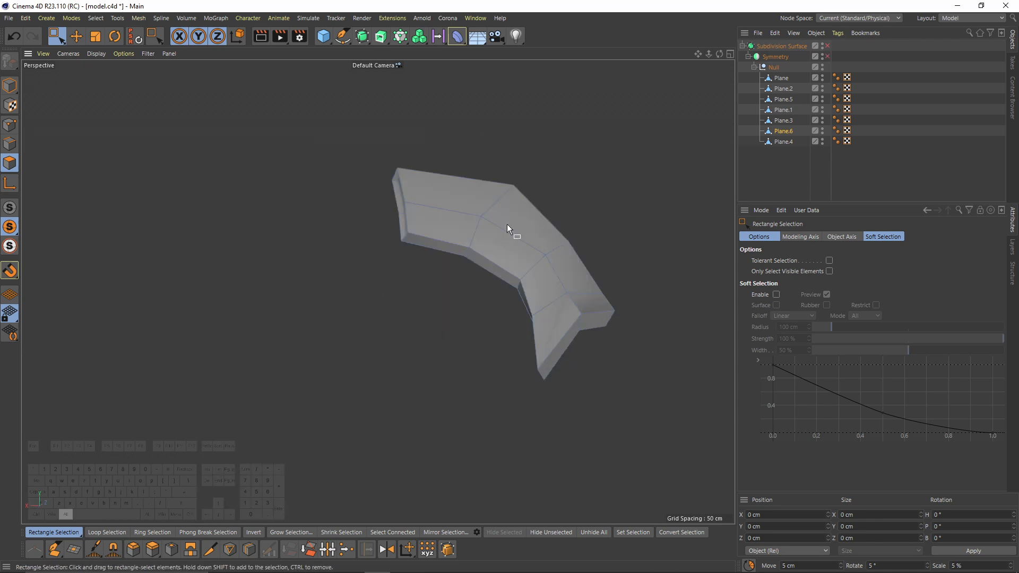
Slide an edge at the lower end of the isolated arc by about -16.3 cm
{"action": "left_click", "coordinate": [16, 143]}
{"action": "key", "text": "m"}
{"action": "key", "text": "o"}
{"action": "left_click_drag", "start_coordinate": [489, 286], "coordinate": [464, 367], "text": "alt"}
{"action": "key", "text": "ctrl+z"}
{"action": "scroll", "coordinate": [455, 300], "scroll_direction": "up", "scroll_amount": 3}
{"action": "left_click_drag", "start_coordinate": [455, 301], "coordinate": [474, 256], "text": "alt"}
{"action": "left_click_drag", "start_coordinate": [460, 320], "coordinate": [451, 332]}
Set the edge slide to proportional offset and slide the two edges at the arc's lower end by about -83.4 %
{"action": "left_click_drag", "start_coordinate": [378, 292], "coordinate": [429, 316], "text": "alt"}
{"action": "left_click", "coordinate": [476, 352]}
{"action": "left_click", "coordinate": [524, 302], "text": "shift"}
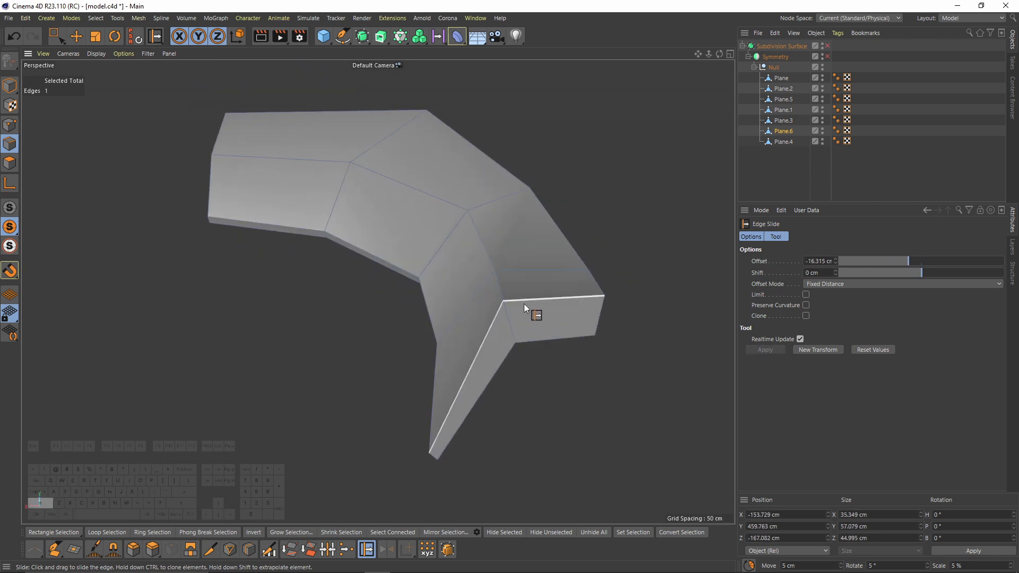
{"action": "left_click_drag", "start_coordinate": [559, 325], "coordinate": [583, 292], "text": "alt"}
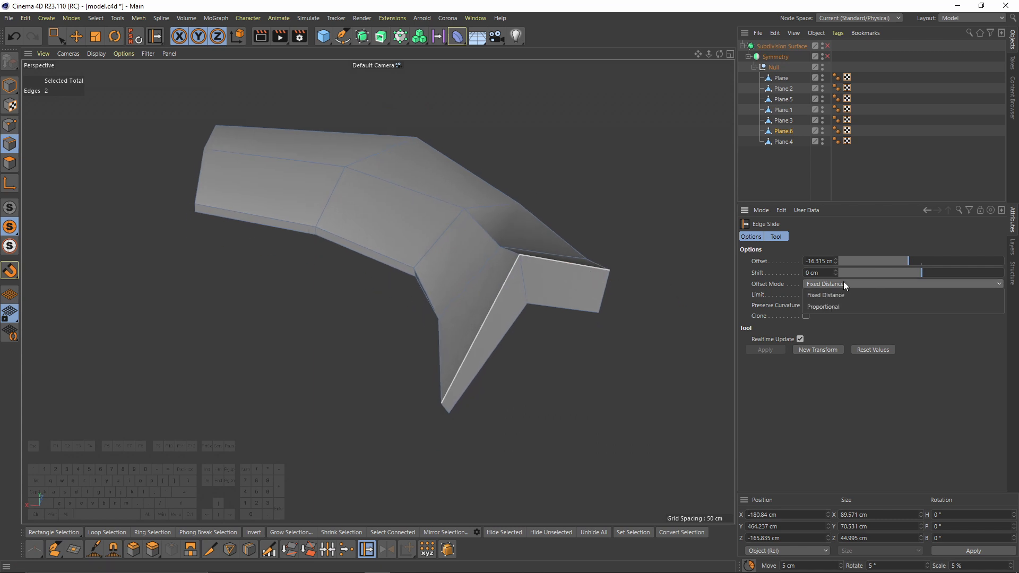
{"action": "left_click", "coordinate": [839, 306]}
{"action": "scroll", "coordinate": [718, 291], "scroll_direction": "up", "scroll_amount": 3}
{"action": "left_click_drag", "start_coordinate": [591, 266], "coordinate": [559, 340], "text": "alt"}
{"action": "left_click_drag", "start_coordinate": [560, 338], "coordinate": [585, 308], "text": "alt"}
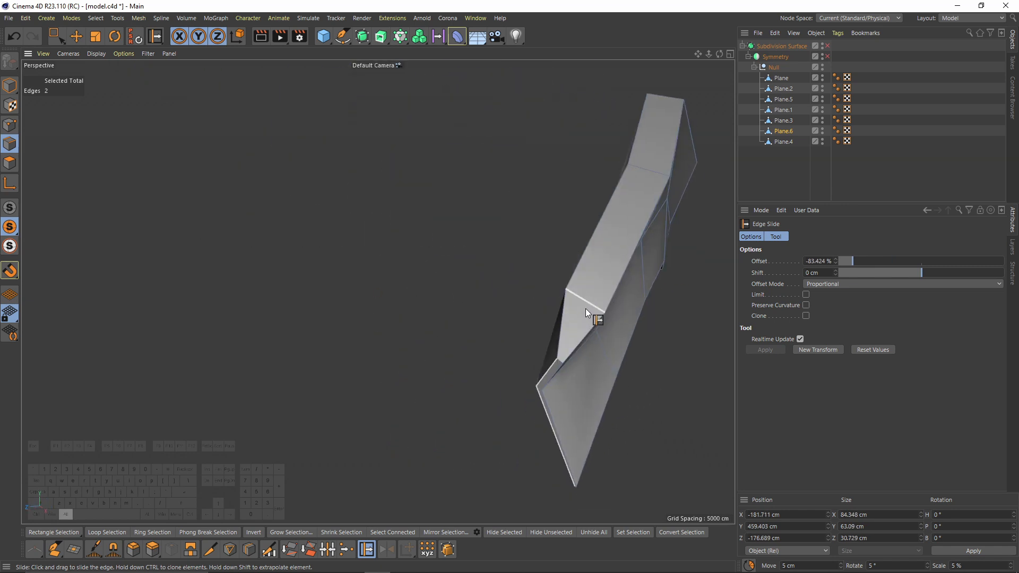
Add a loop cut at 13.889 % near the arc's rim, leave isolation and turn symmetry and subdivision on
{"action": "scroll", "coordinate": [585, 308], "scroll_direction": "up", "scroll_amount": 2}
{"action": "right_click", "coordinate": [585, 308]}
{"action": "left_click", "coordinate": [608, 317]}
{"action": "left_click", "coordinate": [604, 309]}
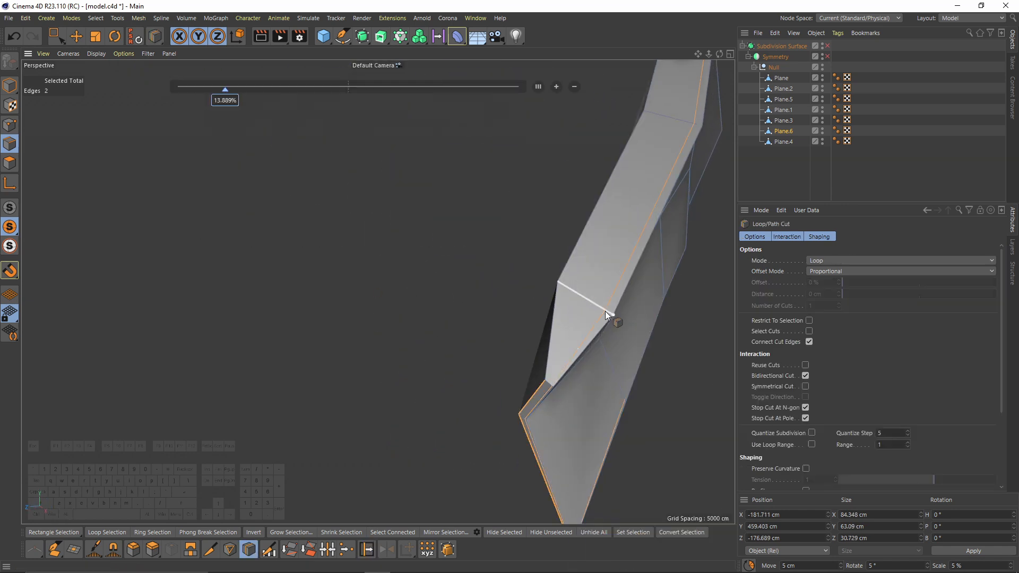
{"action": "left_click_drag", "start_coordinate": [530, 298], "coordinate": [615, 298], "text": "alt"}
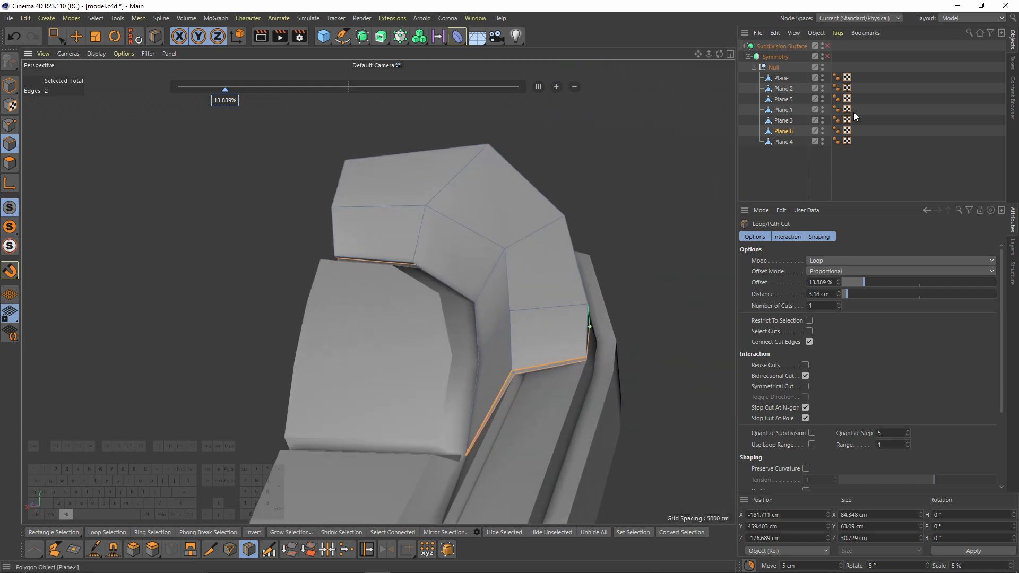
{"action": "left_click", "coordinate": [827, 46]}
{"action": "scroll", "coordinate": [546, 291], "scroll_direction": "up", "scroll_amount": 3}
{"action": "mouse_move", "coordinate": [545, 291]}
{"action": "left_mouse_down", "text": "alt"}
{"action": "mouse_move", "coordinate": [581, 307]}
{"action": "mouse_move", "coordinate": [577, 320]}
{"action": "mouse_move", "coordinate": [603, 291]}
{"action": "mouse_move", "coordinate": [563, 296]}
{"action": "left_mouse_up", "text": "alt"}
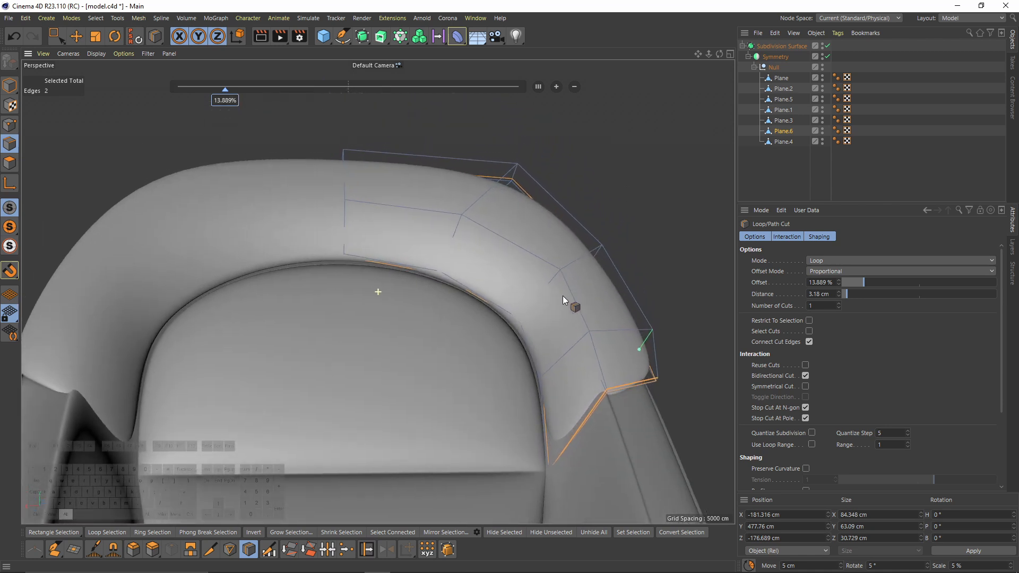
Select points along the arc's inner rim and shift them to refine its curve around the backrest
{"action": "left_click", "coordinate": [9, 123]}
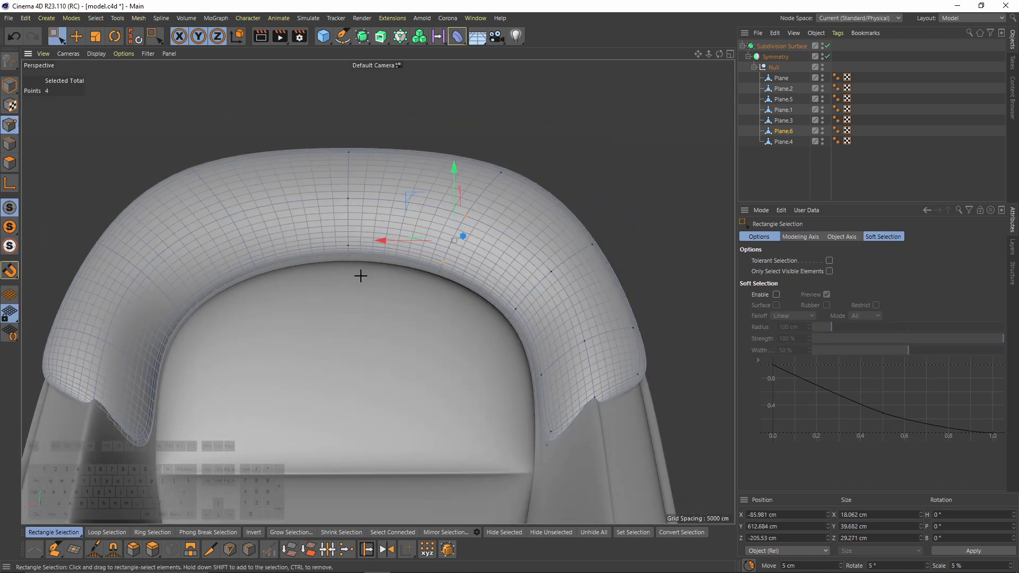
{"action": "scroll", "coordinate": [350, 223], "scroll_direction": "up", "scroll_amount": 2}
{"action": "left_click", "coordinate": [346, 199], "text": "ctrl"}
{"action": "left_click_drag", "start_coordinate": [443, 268], "coordinate": [458, 322], "text": "alt"}
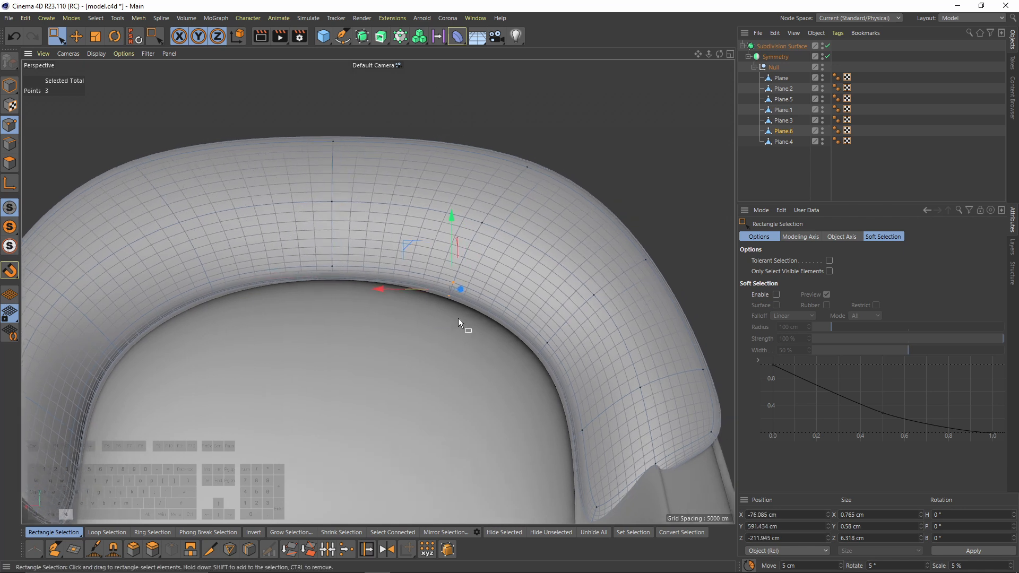
{"action": "left_click_drag", "start_coordinate": [457, 216], "coordinate": [513, 290], "text": "alt"}
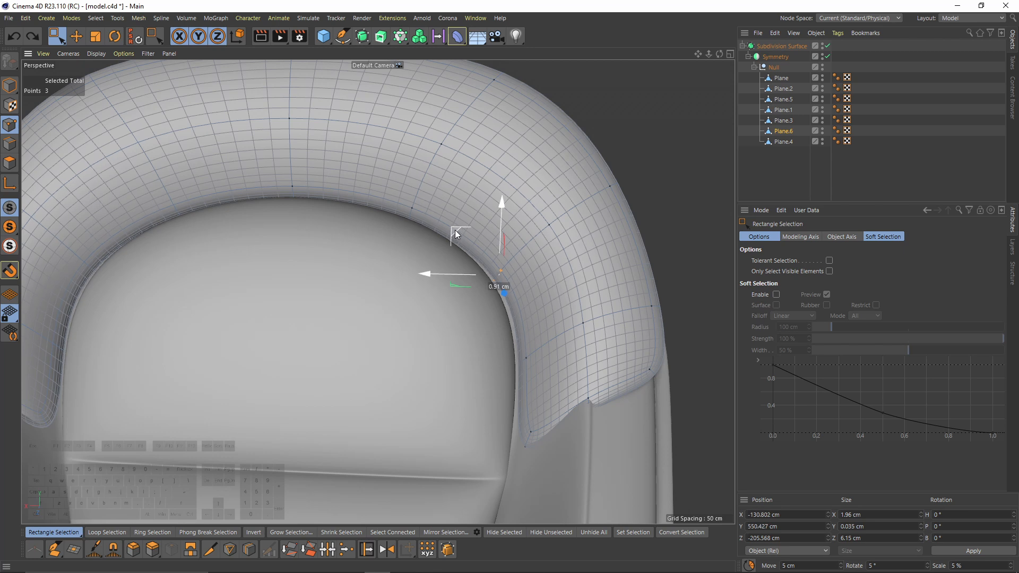
{"action": "left_click_drag", "start_coordinate": [507, 306], "coordinate": [511, 377], "text": "alt"}
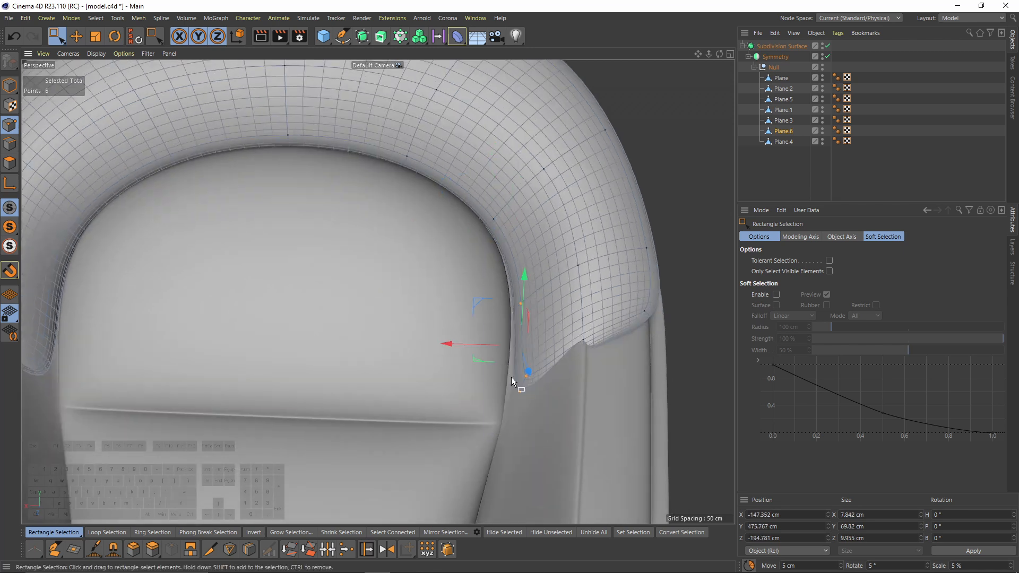
Add a loop cut at 10.771 % near the arc's lower end and turn subdivision back on
{"action": "key", "text": "q"}
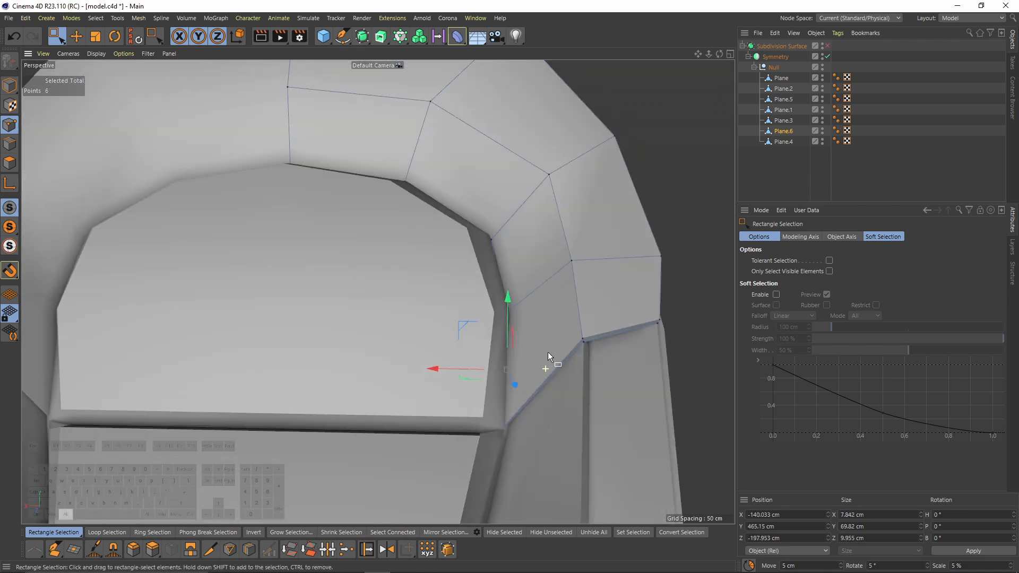
{"action": "right_click", "coordinate": [632, 290]}
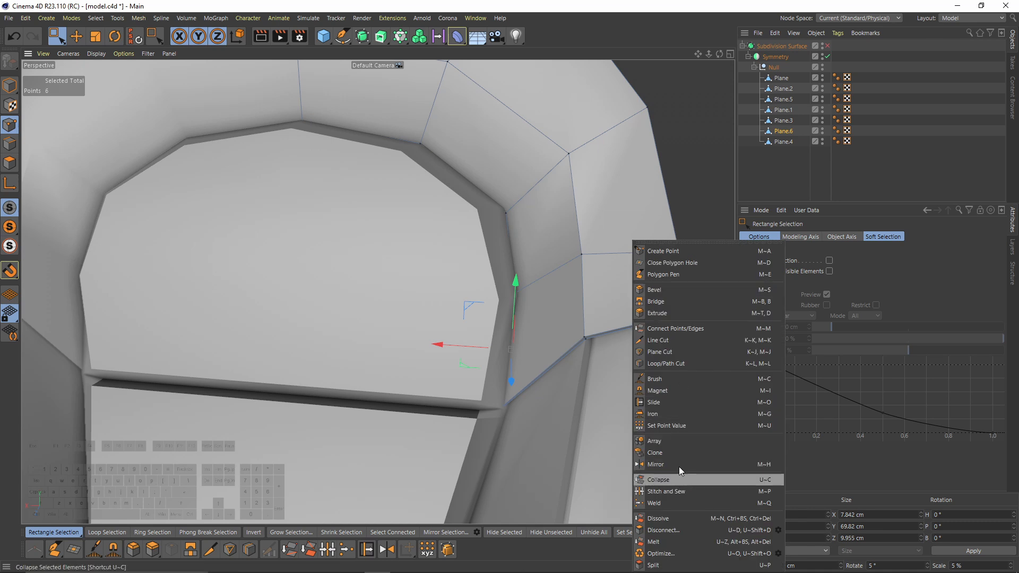
{"action": "left_click", "coordinate": [666, 364]}
{"action": "key", "text": "q"}
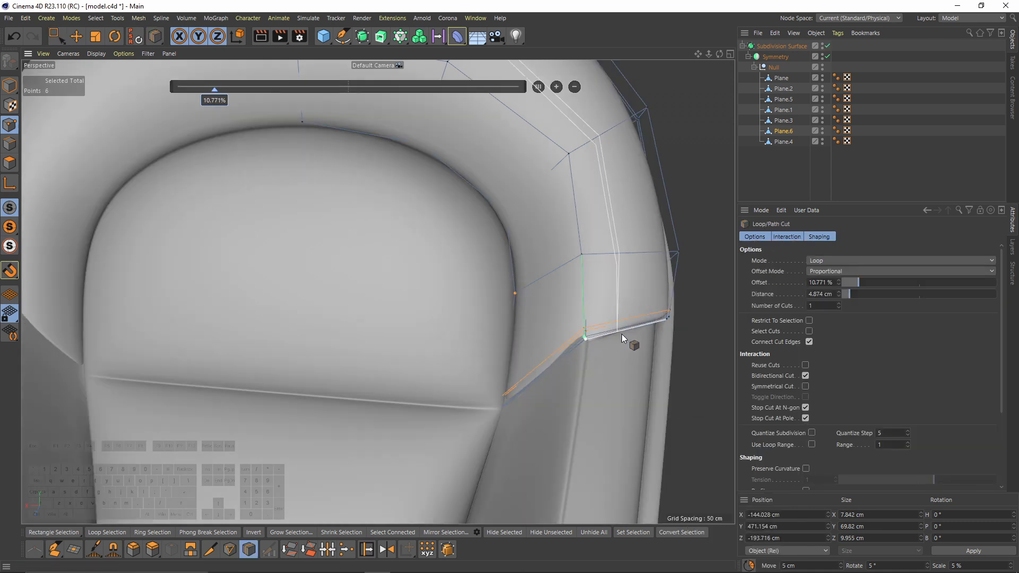
{"action": "left_click_drag", "start_coordinate": [562, 315], "coordinate": [611, 365], "text": "alt"}
{"action": "key", "text": "space"}
{"action": "left_click_drag", "start_coordinate": [611, 364], "coordinate": [575, 341], "text": "alt"}
Turn subdivision off and save the scene
{"action": "left_click_drag", "start_coordinate": [579, 284], "coordinate": [519, 270]}
{"action": "scroll", "coordinate": [540, 224], "scroll_direction": "down", "scroll_amount": 3}
{"action": "key", "text": "q"}
{"action": "key", "text": "Return"}
{"action": "key", "text": "m"}
{"action": "key", "text": "o"}
{"action": "mouse_move", "coordinate": [467, 237]}
{"action": "left_mouse_down", "text": "alt"}
{"action": "mouse_move", "coordinate": [381, 224]}
{"action": "mouse_move", "coordinate": [473, 241]}
{"action": "left_mouse_up", "text": "alt"}
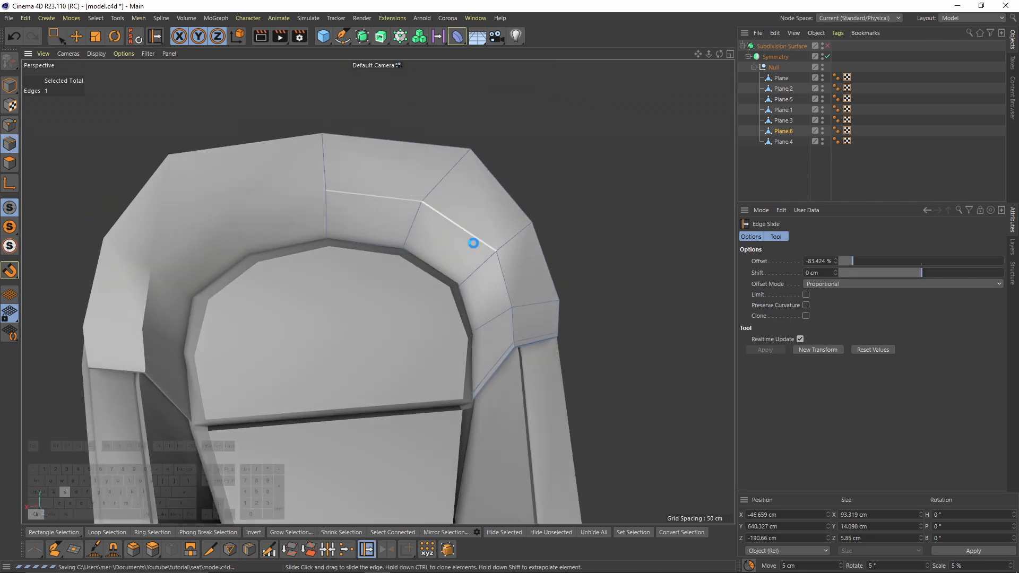
{"action": "left_click_drag", "start_coordinate": [433, 196], "coordinate": [371, 192], "text": "alt"}
Add two loop cuts along the arc's broad face, close to its inner and outer edges, the outer one at about 93 %
{"action": "right_click", "coordinate": [449, 182]}
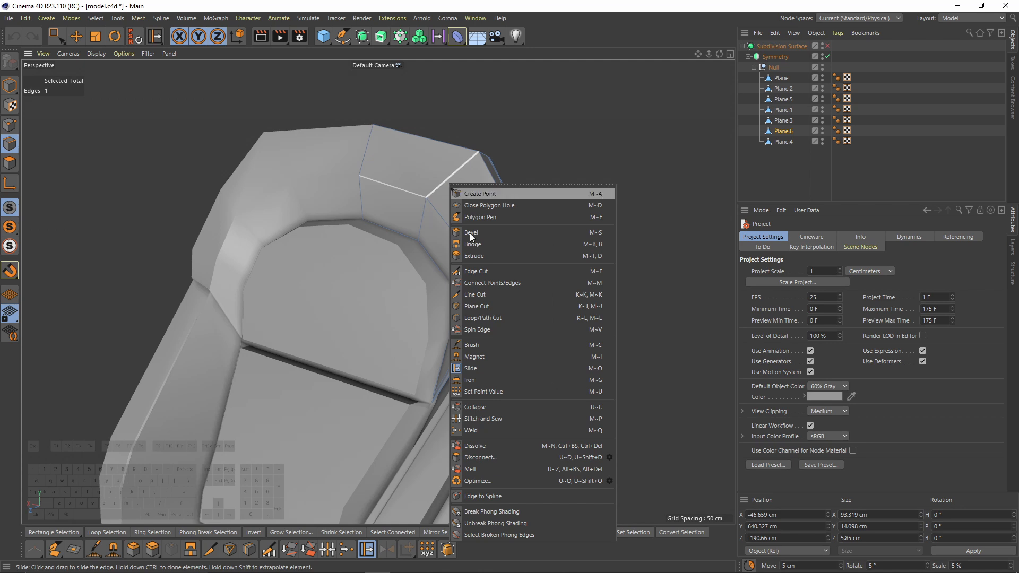
{"action": "left_click", "coordinate": [497, 323]}
{"action": "scroll", "coordinate": [382, 196], "scroll_direction": "up", "scroll_amount": 2}
{"action": "left_click", "coordinate": [352, 164]}
{"action": "left_click_drag", "start_coordinate": [351, 163], "coordinate": [436, 125], "text": "alt"}
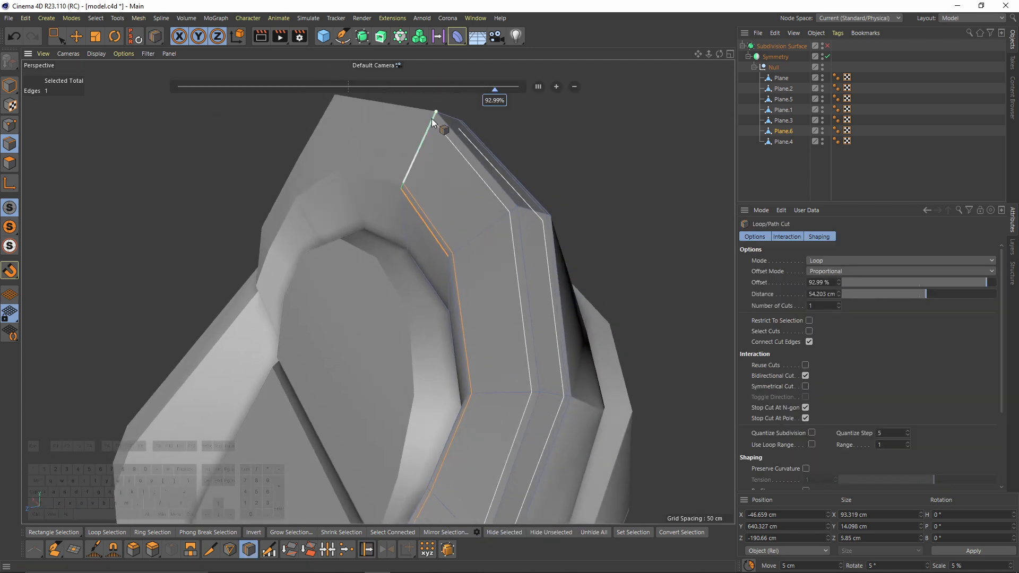
{"action": "left_click", "coordinate": [432, 118]}
Turn symmetry off and extrude the bands of polygons between the new loop cuts around the arc by about -3.3 cm
{"action": "left_click", "coordinate": [15, 160]}
{"action": "left_click_drag", "start_coordinate": [61, 38], "coordinate": [95, 52]}
{"action": "left_click_drag", "start_coordinate": [455, 194], "coordinate": [486, 340]}
{"action": "middle_click_drag", "start_coordinate": [485, 402], "coordinate": [523, 237], "text": "alt"}
{"action": "left_click_drag", "start_coordinate": [516, 270], "coordinate": [483, 381], "text": "shift"}
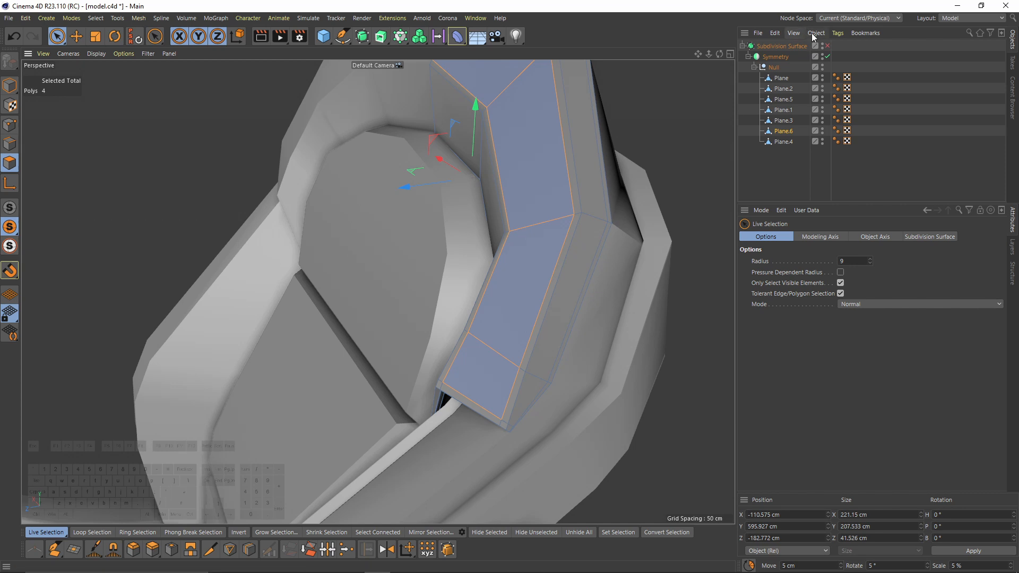
{"action": "left_click", "coordinate": [828, 57]}
{"action": "mouse_move", "coordinate": [489, 278]}
{"action": "left_mouse_down", "text": "alt"}
{"action": "mouse_move", "coordinate": [482, 202]}
{"action": "mouse_move", "coordinate": [556, 259]}
{"action": "mouse_move", "coordinate": [577, 239]}
{"action": "left_mouse_up", "text": "alt"}
{"action": "left_click_drag", "start_coordinate": [583, 231], "coordinate": [493, 213], "text": "alt"}
{"action": "middle_click_drag", "start_coordinate": [658, 231], "coordinate": [485, 295], "text": "alt"}
{"action": "left_click", "coordinate": [392, 350], "text": "shift"}
{"action": "middle_click_drag", "start_coordinate": [531, 226], "coordinate": [442, 265], "text": "alt"}
{"action": "left_click_drag", "start_coordinate": [373, 322], "coordinate": [497, 295], "text": "shift"}
{"action": "key", "text": "alt+shift"}
{"action": "left_click_drag", "start_coordinate": [562, 328], "coordinate": [489, 342], "text": "alt"}
{"action": "left_click", "coordinate": [576, 301], "text": "shift"}
{"action": "left_click_drag", "start_coordinate": [576, 301], "coordinate": [561, 232], "text": "alt"}
{"action": "right_click", "coordinate": [561, 231]}
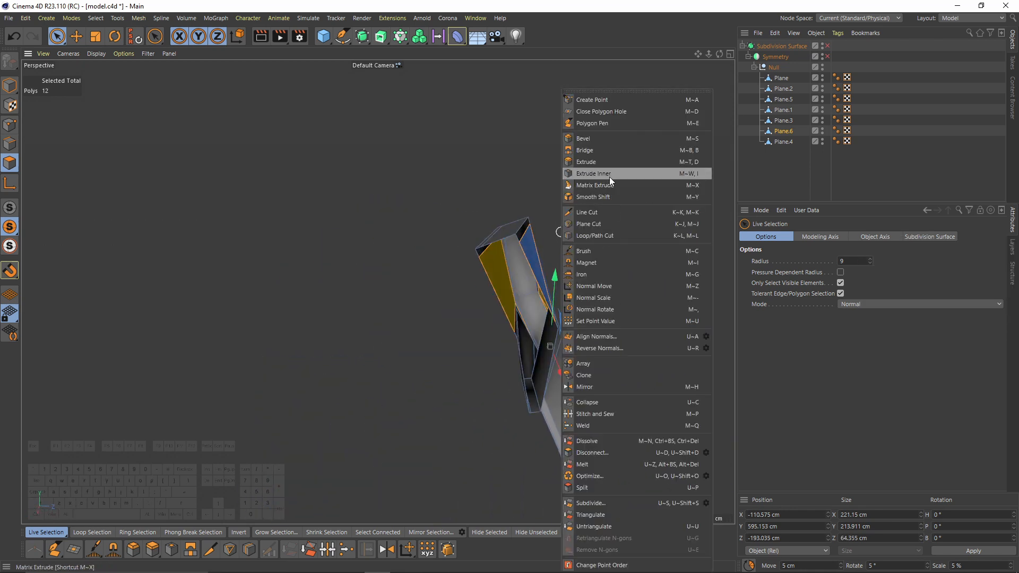
{"action": "left_click", "coordinate": [607, 162]}
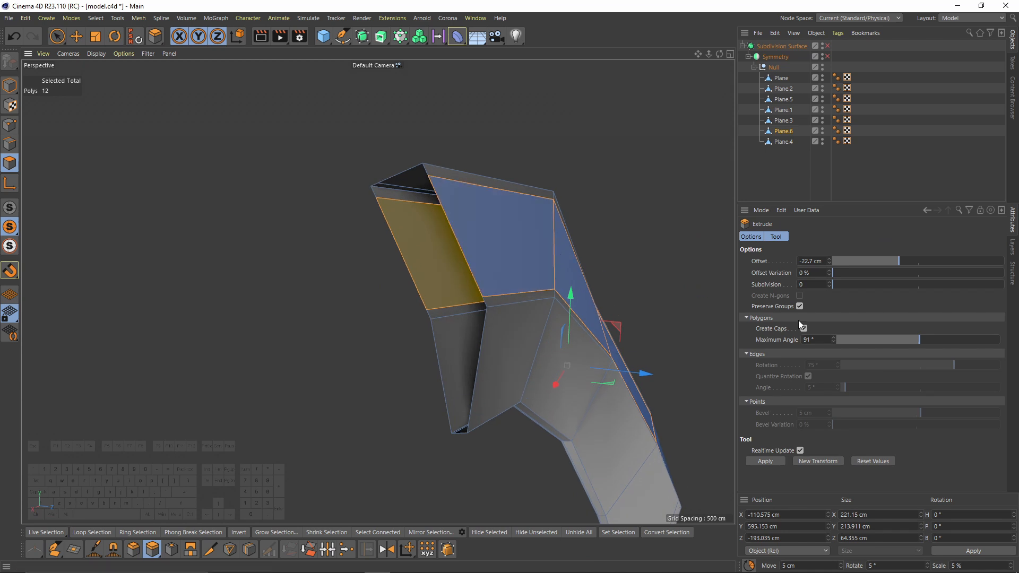
{"action": "scroll", "coordinate": [536, 319], "scroll_direction": "up", "scroll_amount": 3}
{"action": "left_click_drag", "start_coordinate": [488, 343], "coordinate": [480, 343]}
{"action": "key", "text": "e"}
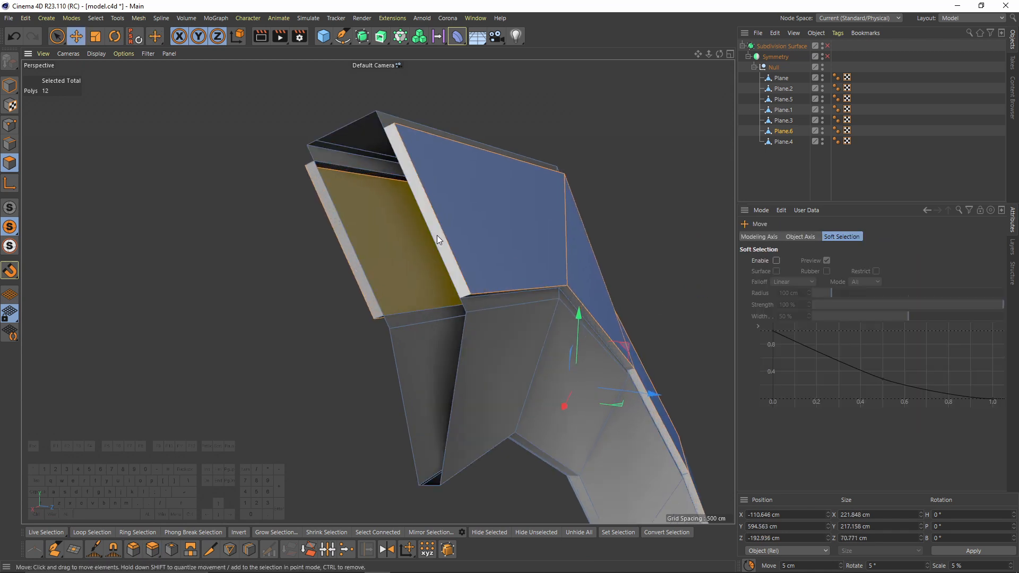
Flatten the arc's end points on the symmetry line to X position 0 and X size 0, and turn symmetry back on
{"action": "key", "text": "ctrl+shift+a"}
{"action": "left_click_drag", "start_coordinate": [375, 258], "coordinate": [333, 272], "text": "alt"}
{"action": "left_click", "coordinate": [10, 125]}
{"action": "key", "text": "9"}
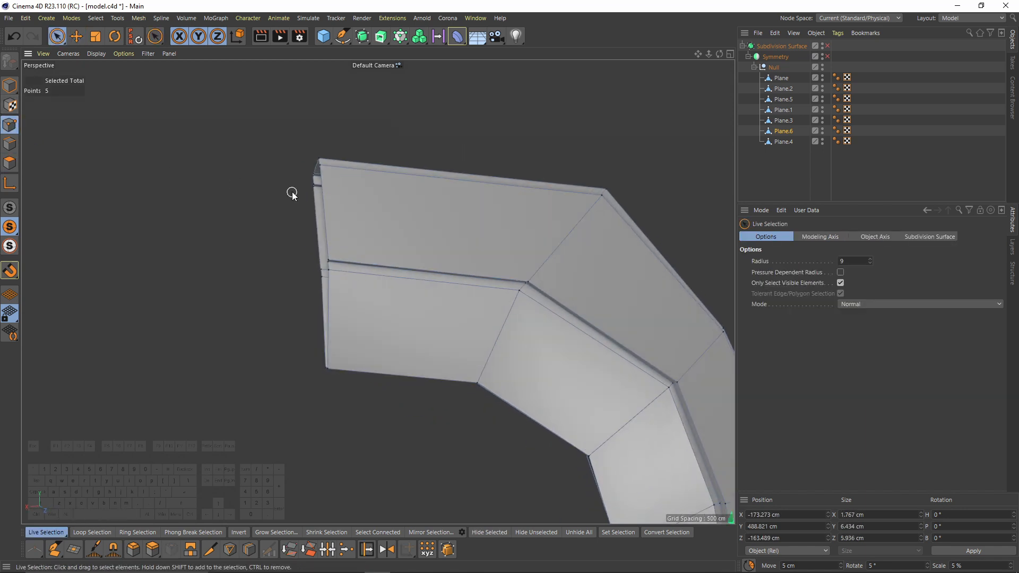
{"action": "key", "text": "0"}
{"action": "left_click_drag", "start_coordinate": [281, 128], "coordinate": [375, 386]}
{"action": "middle_click_drag", "start_coordinate": [408, 275], "coordinate": [425, 292], "text": "alt"}
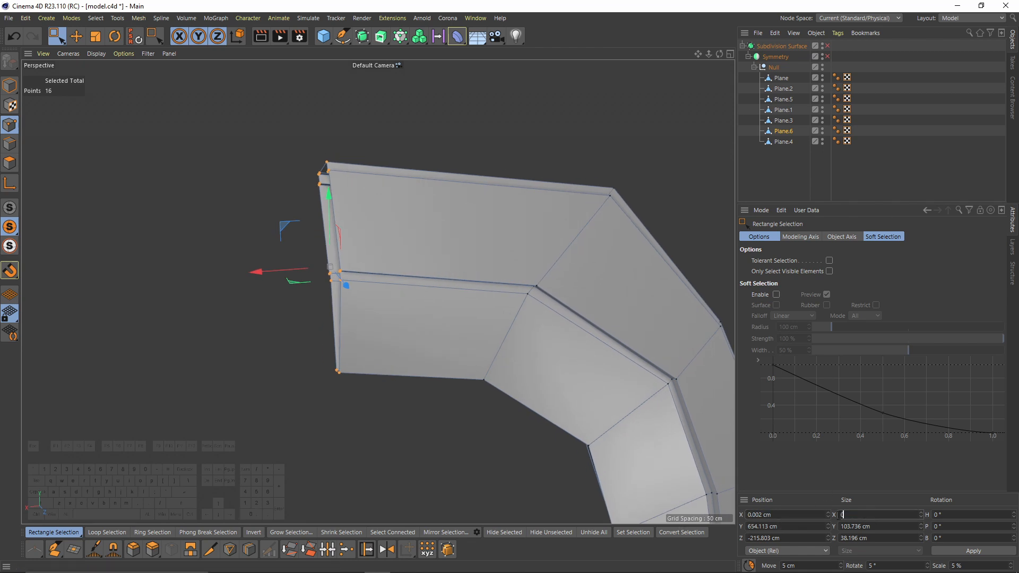
{"action": "left_click", "coordinate": [828, 56]}
Examine the extruded arc from several angles with subdivision on
{"action": "left_click_drag", "start_coordinate": [533, 244], "coordinate": [523, 268], "text": "alt"}
{"action": "middle_click_drag", "start_coordinate": [524, 268], "coordinate": [449, 187], "text": "alt"}
{"action": "left_click_drag", "start_coordinate": [449, 187], "coordinate": [355, 166], "text": "alt"}
{"action": "key", "text": "q"}
{"action": "left_click_drag", "start_coordinate": [488, 244], "coordinate": [685, 227], "text": "alt"}
{"action": "left_click", "coordinate": [839, 173]}
{"action": "right_click_drag", "start_coordinate": [566, 250], "coordinate": [456, 242], "text": "alt"}
{"action": "mouse_move", "coordinate": [600, 231]}
{"action": "left_mouse_down", "text": "alt"}
{"action": "mouse_move", "coordinate": [614, 206]}
{"action": "mouse_move", "coordinate": [599, 234]}
{"action": "left_mouse_up", "text": "alt"}
{"action": "right_click_drag", "start_coordinate": [600, 234], "coordinate": [648, 264], "text": "alt"}
{"action": "middle_click_drag", "start_coordinate": [648, 264], "coordinate": [581, 391], "text": "alt"}
{"action": "left_click_drag", "start_coordinate": [581, 391], "coordinate": [565, 390], "text": "alt"}
Slide the five edges along the outer side of the arc's groove by 2.758 % and preview them with subdivision on
{"action": "key", "text": "q"}
{"action": "left_click", "coordinate": [784, 131]}
{"action": "right_click_drag", "start_coordinate": [520, 276], "coordinate": [568, 295], "text": "alt"}
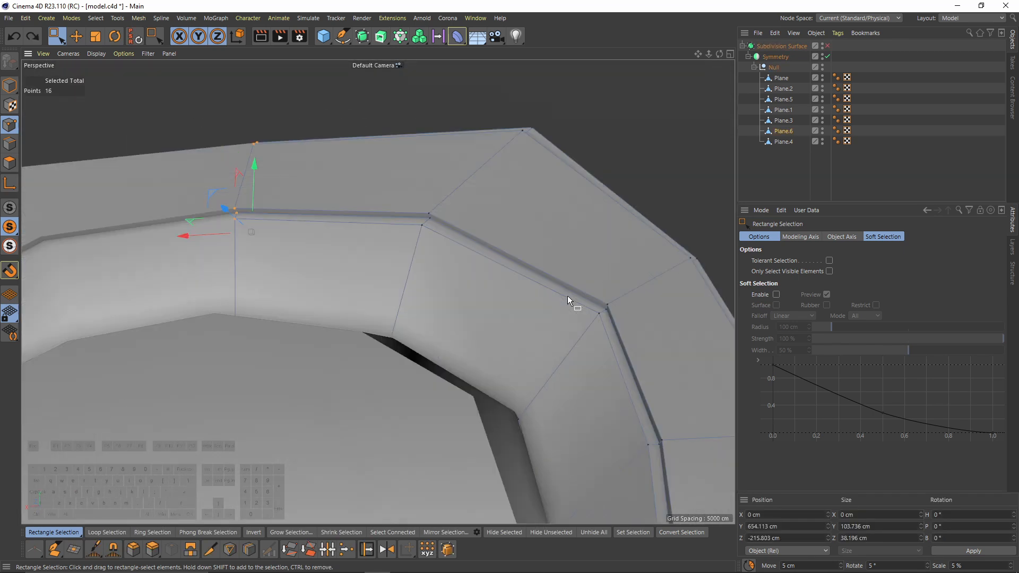
{"action": "left_click_drag", "start_coordinate": [568, 295], "coordinate": [531, 276], "text": "alt"}
{"action": "left_click", "coordinate": [9, 144]}
{"action": "key", "text": "m"}
{"action": "key", "text": "o"}
{"action": "left_click_drag", "start_coordinate": [594, 371], "coordinate": [645, 431], "text": "alt"}
{"action": "right_click_drag", "start_coordinate": [477, 239], "coordinate": [518, 252], "text": "alt"}
{"action": "left_click_drag", "start_coordinate": [519, 253], "coordinate": [529, 251]}
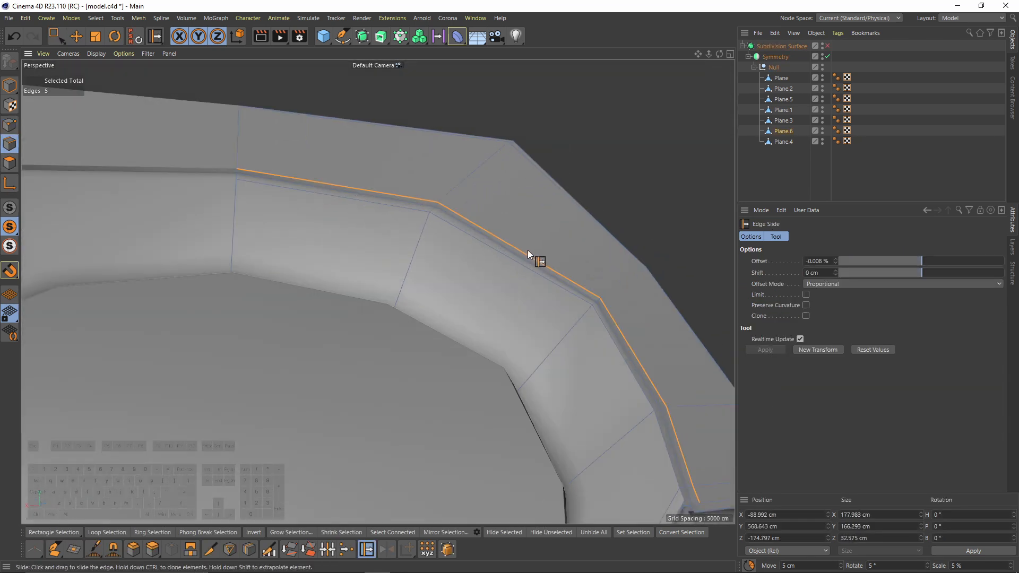
{"action": "left_click_drag", "start_coordinate": [564, 221], "coordinate": [566, 218]}
{"action": "scroll", "coordinate": [434, 183], "scroll_direction": "up", "scroll_amount": 5}
{"action": "left_click_drag", "start_coordinate": [443, 216], "coordinate": [467, 200]}
{"action": "key", "text": "q"}
{"action": "scroll", "coordinate": [452, 256], "scroll_direction": "down", "scroll_amount": 6}
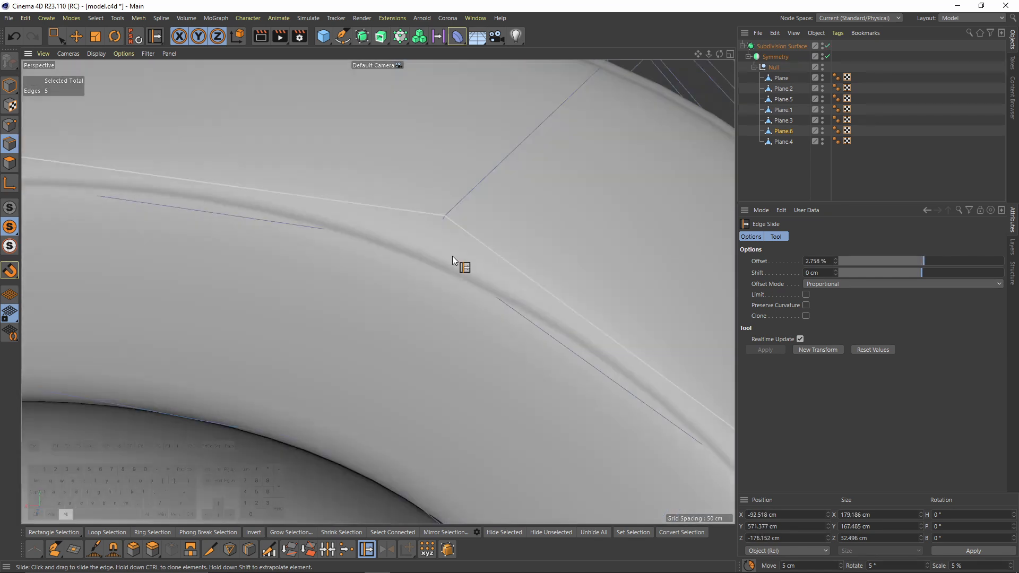
{"action": "left_click", "coordinate": [916, 193]}
Restore the edge selection and add a loop cut along the middle of the arc's inner side with subdivision off
{"action": "left_click_drag", "start_coordinate": [608, 186], "coordinate": [516, 205], "text": "alt"}
{"action": "right_click_drag", "start_coordinate": [517, 205], "coordinate": [603, 284], "text": "alt"}
{"action": "key", "text": "ctrl+z"}
{"action": "key", "text": "ctrl+z"}
{"action": "right_click", "coordinate": [602, 284]}
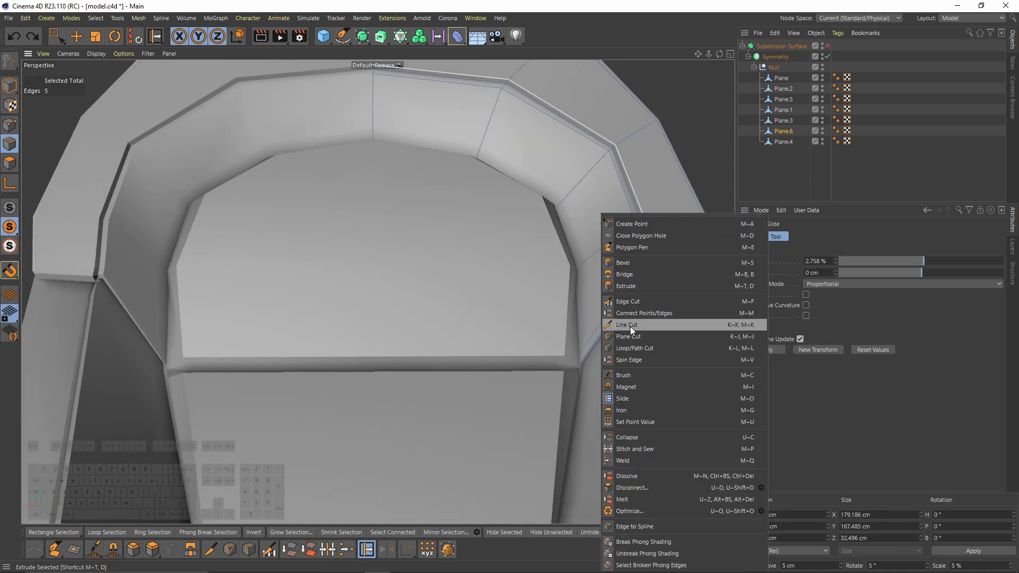
{"action": "left_click", "coordinate": [638, 341]}
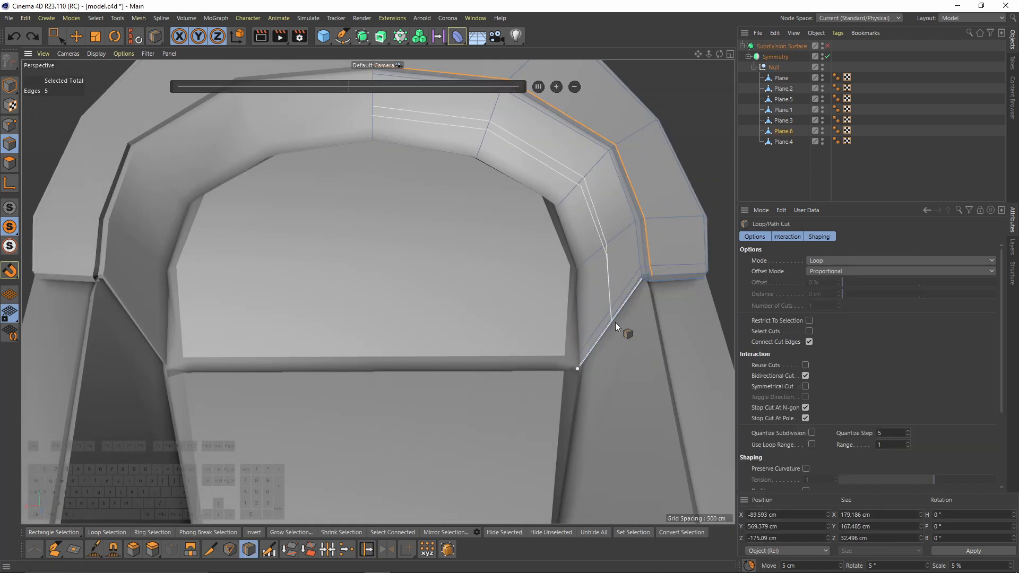
{"action": "left_click", "coordinate": [613, 318]}
Select the new loop's five edges, move them along Z and turn subdivision on to check the curvature
{"action": "key", "text": "e"}
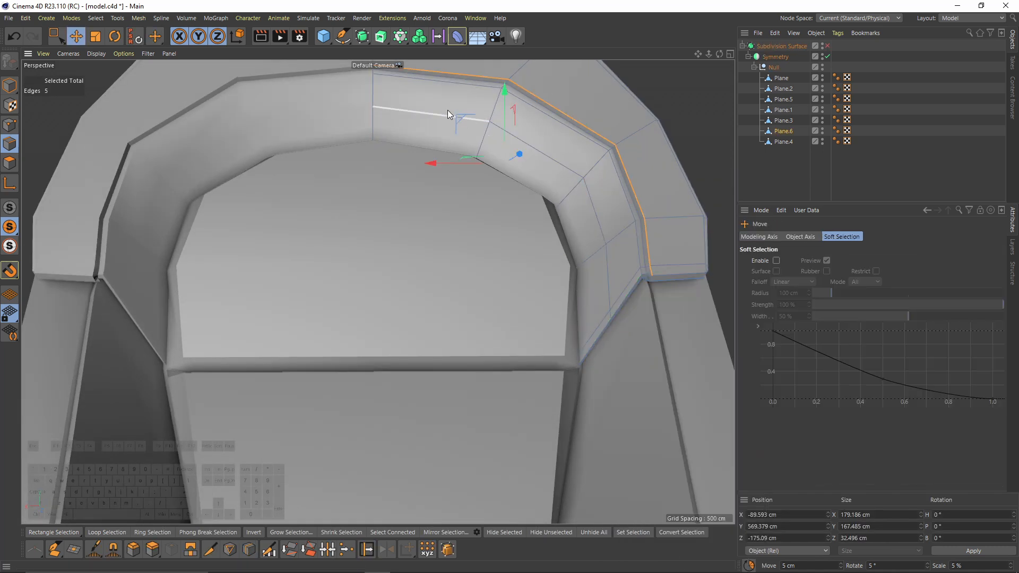
{"action": "left_click", "coordinate": [610, 312], "text": "ctrl+shift"}
{"action": "left_click_drag", "start_coordinate": [608, 309], "coordinate": [441, 247], "text": "alt"}
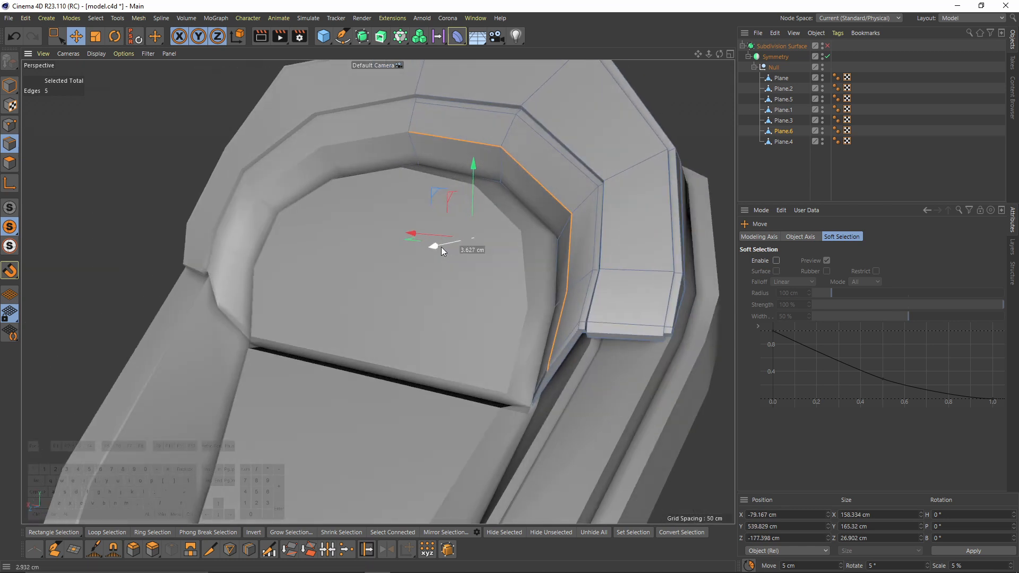
{"action": "key", "text": "q"}
{"action": "left_click_drag", "start_coordinate": [564, 223], "coordinate": [540, 270], "text": "alt"}
{"action": "left_click", "coordinate": [833, 159]}
{"action": "right_click_drag", "start_coordinate": [539, 270], "coordinate": [558, 232], "text": "alt"}
{"action": "left_click_drag", "start_coordinate": [558, 232], "coordinate": [556, 247], "text": "alt"}
Restore the loop's edge selection and nudge it slightly along Z to fine-tune the arc's inner curvature
{"action": "key", "text": "ctrl+z"}
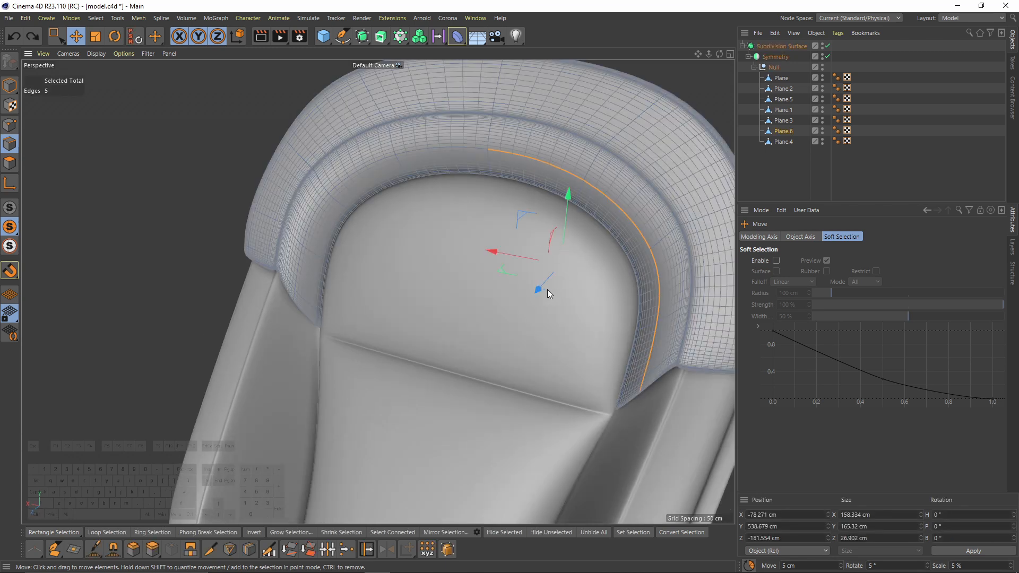
{"action": "left_click_drag", "start_coordinate": [540, 289], "coordinate": [543, 288]}
{"action": "left_click", "coordinate": [854, 176]}
{"action": "left_click_drag", "start_coordinate": [587, 241], "coordinate": [562, 263], "text": "alt"}
{"action": "right_click_drag", "start_coordinate": [564, 276], "coordinate": [488, 300], "text": "alt"}
{"action": "right_click_drag", "start_coordinate": [550, 229], "coordinate": [534, 259], "text": "alt"}
Compare the arc before and after its last changes by undoing and redoing them five times
{"action": "key", "text": "ctrl+z"}
{"action": "key", "text": "ctrl+z"}
{"action": "key", "text": "ctrl+z"}
{"action": "key", "text": "ctrl+z"}
{"action": "key", "text": "ctrl+z"}
{"action": "key", "text": "ctrl+y"}
{"action": "key", "text": "ctrl+y"}
{"action": "key", "text": "ctrl+y"}
{"action": "key", "text": "ctrl+y"}
{"action": "key", "text": "ctrl+y"}
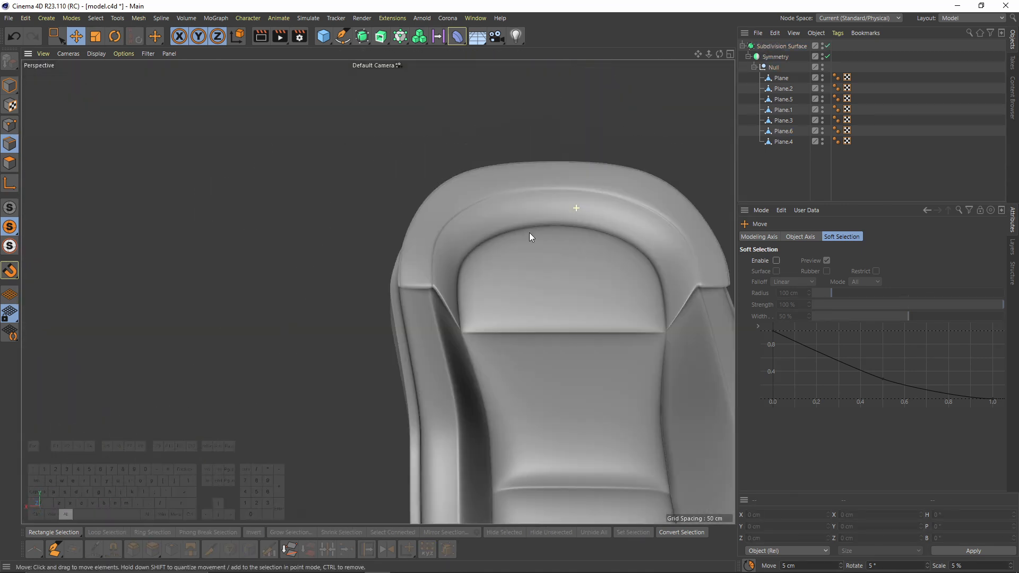
Save the scene and check the whole seat against the side reference image
{"action": "right_click_drag", "start_coordinate": [530, 233], "coordinate": [499, 250], "text": "alt"}
{"action": "middle_click_drag", "start_coordinate": [573, 292], "coordinate": [548, 196], "text": "alt"}
{"action": "left_click_drag", "start_coordinate": [548, 196], "coordinate": [465, 221], "text": "alt"}
{"action": "key", "text": "ctrl+s"}
{"action": "middle_click", "coordinate": [549, 238]}
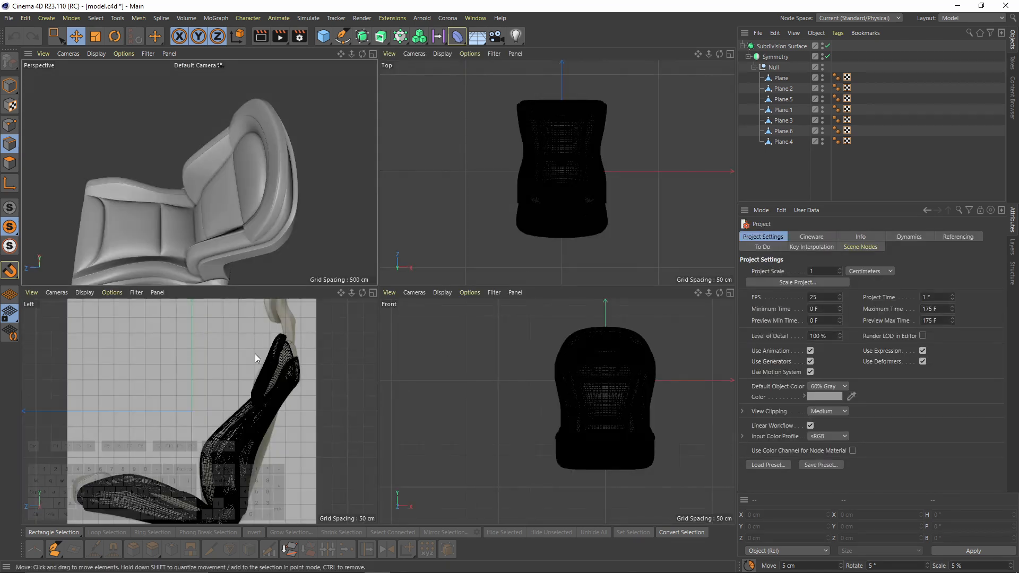
{"action": "middle_click", "coordinate": [254, 354]}
{"action": "middle_click", "coordinate": [339, 166]}
{"action": "middle_click", "coordinate": [244, 152]}
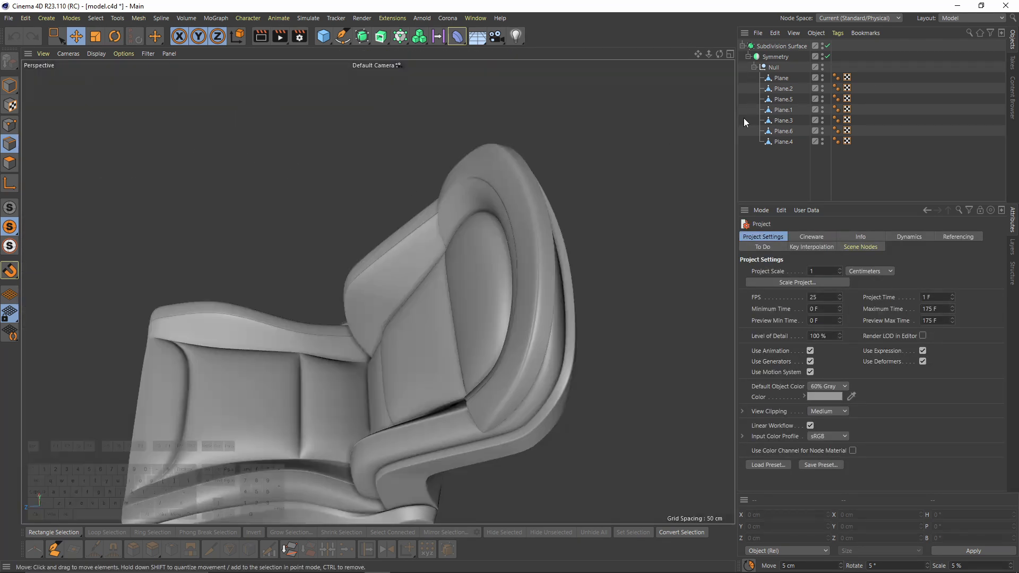
Split the polygon on the arc's outer rim beside the symmetry line off Plane.6 as a separate object, with subdivision off
{"action": "left_click", "coordinate": [786, 141]}
{"action": "left_click", "coordinate": [784, 131]}
{"action": "key", "text": "q"}
{"action": "left_click_drag", "start_coordinate": [559, 237], "coordinate": [456, 260], "text": "alt"}
{"action": "left_click", "coordinate": [9, 163]}
{"action": "left_click", "coordinate": [506, 243]}
{"action": "right_click", "coordinate": [639, 297]}
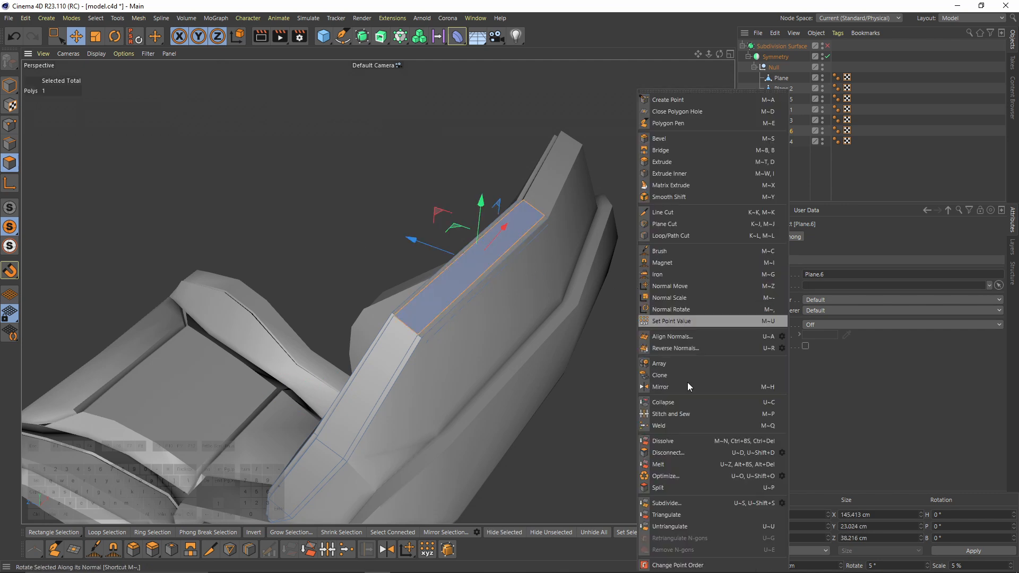
{"action": "left_click", "coordinate": [679, 487]}
Cut the split-off polygon across at 47.142 % and delete the half farther from the symmetry line
{"action": "right_click", "coordinate": [406, 266]}
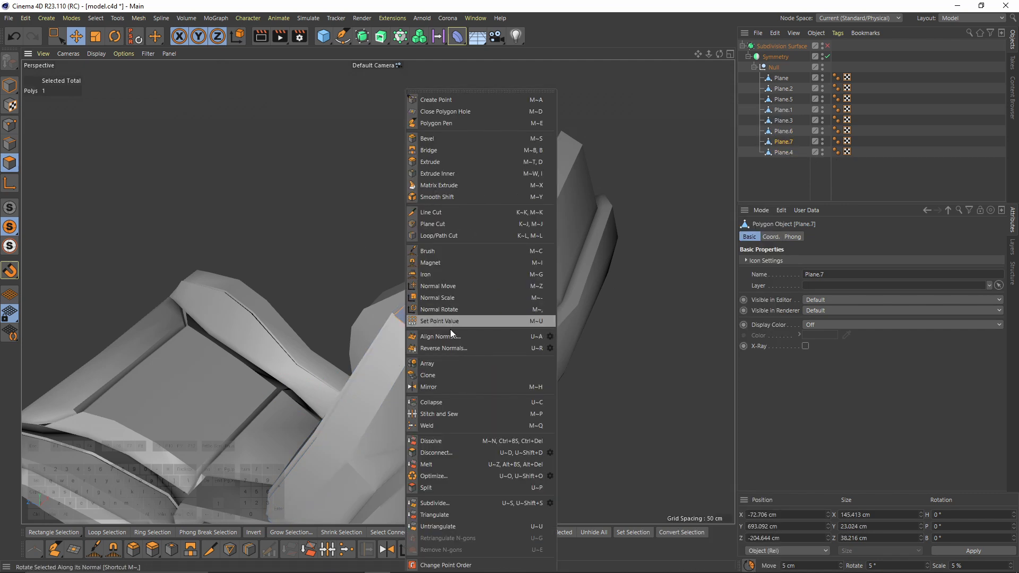
{"action": "left_click", "coordinate": [457, 234]}
{"action": "left_click", "coordinate": [484, 275]}
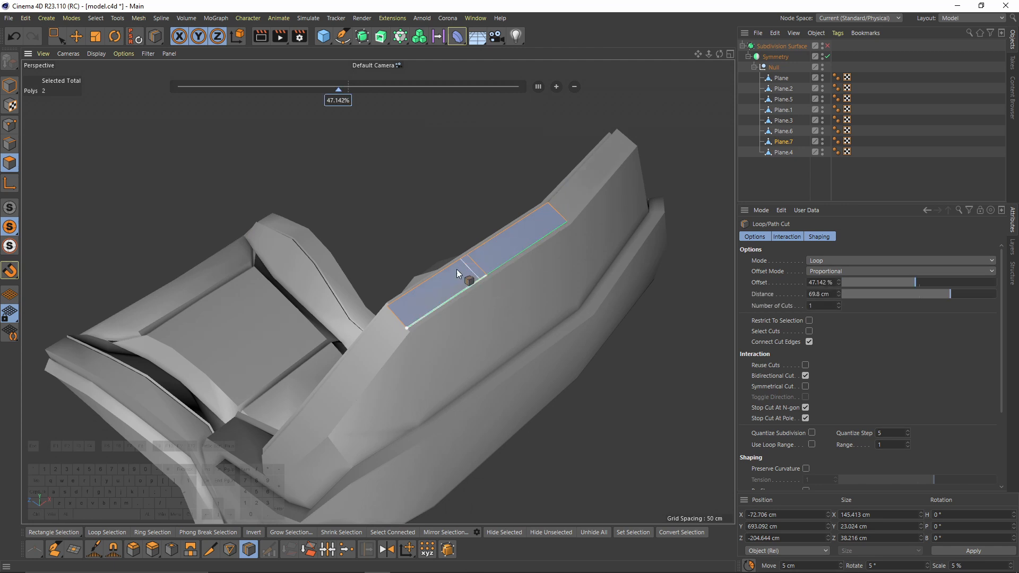
{"action": "key", "text": "e"}
{"action": "left_click", "coordinate": [415, 297]}
{"action": "key", "text": "Delete"}
Extrude the remaining polygon by -5.3 cm and move it up in the side view toward the headrest in the reference image
{"action": "left_click", "coordinate": [517, 245]}
{"action": "left_click_drag", "start_coordinate": [537, 286], "coordinate": [576, 266], "text": "alt"}
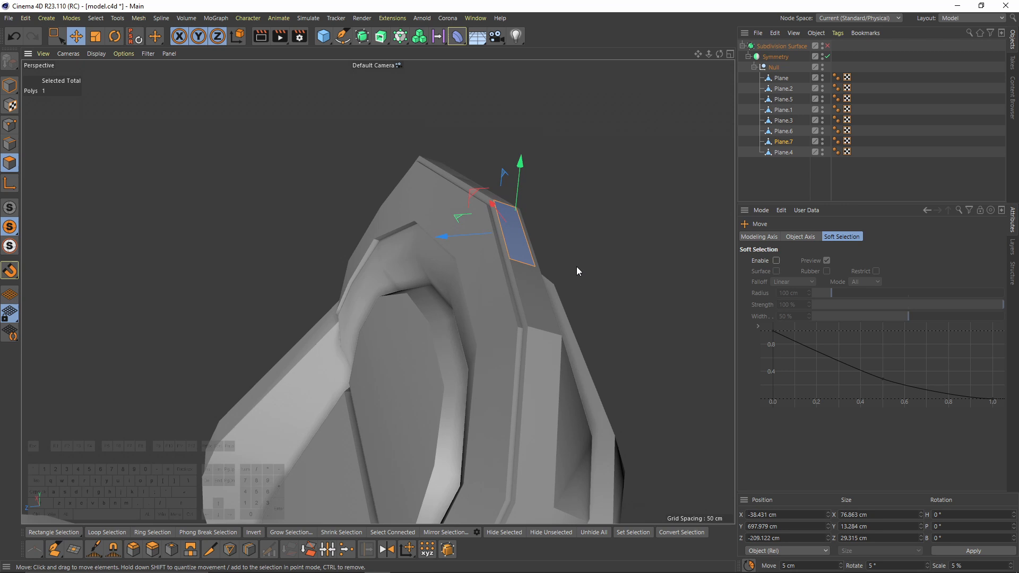
{"action": "left_click", "coordinate": [11, 208]}
{"action": "right_click", "coordinate": [582, 307]}
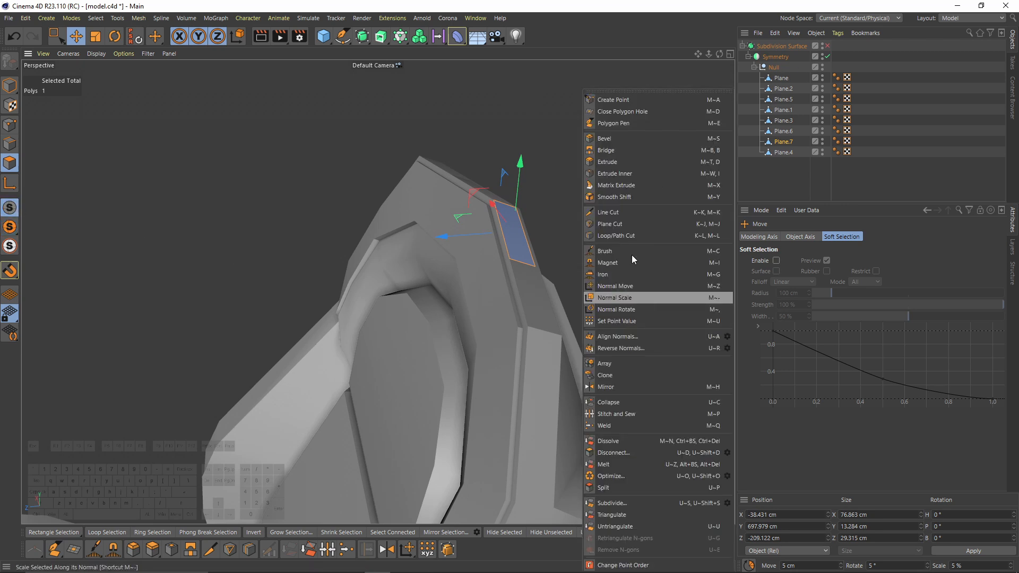
{"action": "left_click", "coordinate": [618, 162]}
{"action": "scroll", "coordinate": [667, 326], "scroll_direction": "down", "scroll_amount": 2}
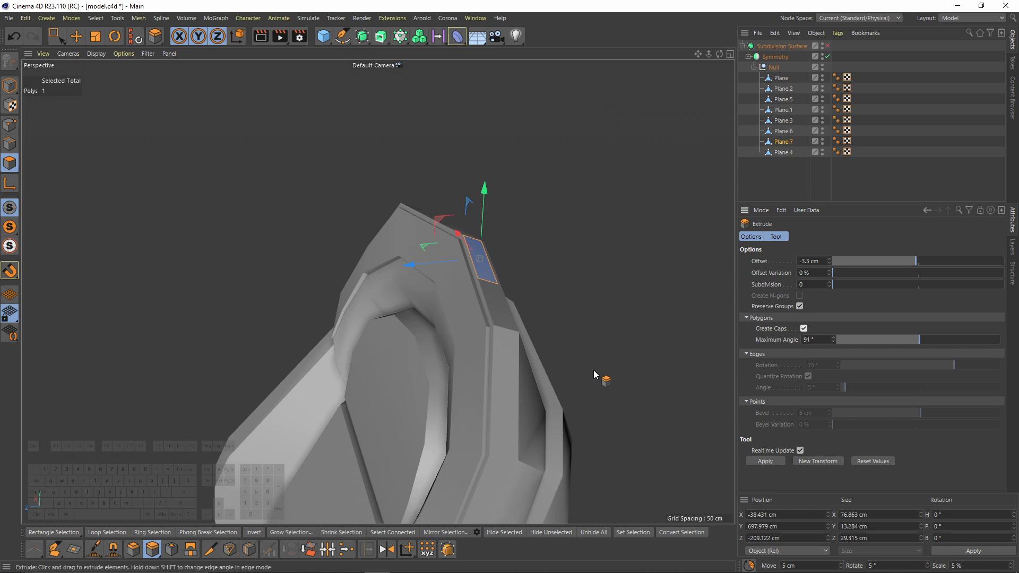
{"action": "middle_click", "coordinate": [514, 389]}
{"action": "middle_click", "coordinate": [294, 390]}
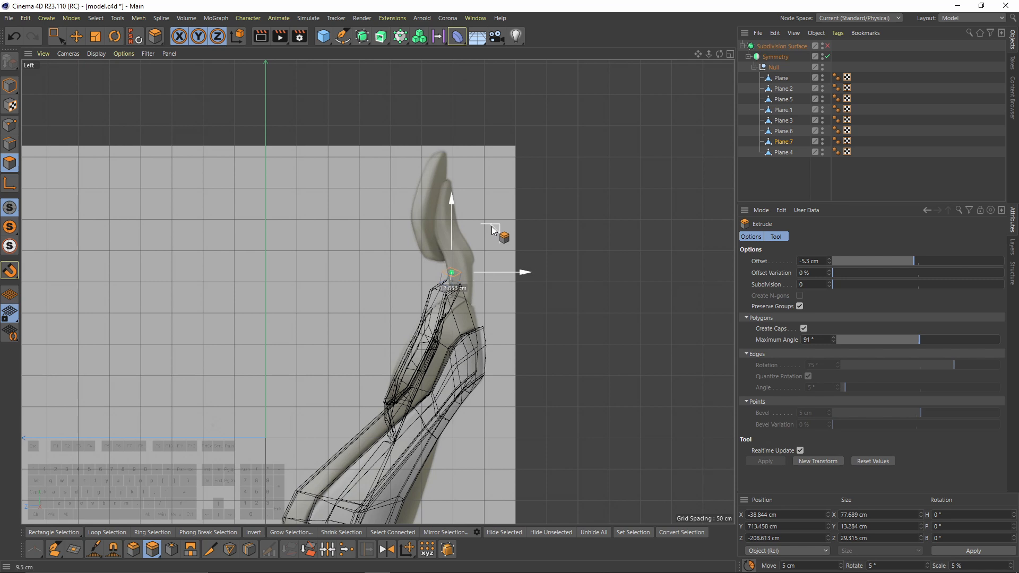
{"action": "scroll", "coordinate": [484, 223], "scroll_direction": "up", "scroll_amount": 2}
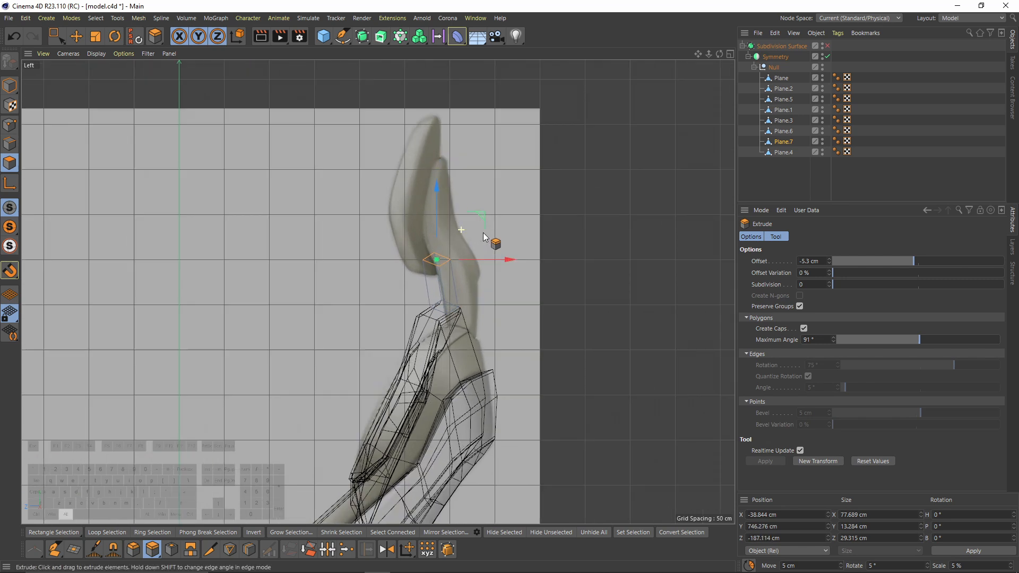
Extrude the support's end polygon upward again to the top of the headrest support in the side reference
{"action": "scroll", "coordinate": [454, 289], "scroll_direction": "up", "scroll_amount": 3}
{"action": "left_click_drag", "start_coordinate": [472, 212], "coordinate": [466, 95]}
{"action": "key", "text": "F1"}
{"action": "left_click_drag", "start_coordinate": [355, 287], "coordinate": [319, 271], "text": "alt"}
Shift the support's points sideways in the side view to follow the outline of the reference image
{"action": "key", "text": "e"}
{"action": "key", "text": "F3"}
{"action": "key", "text": "Return"}
{"action": "key", "text": "9"}
{"action": "key", "text": "0"}
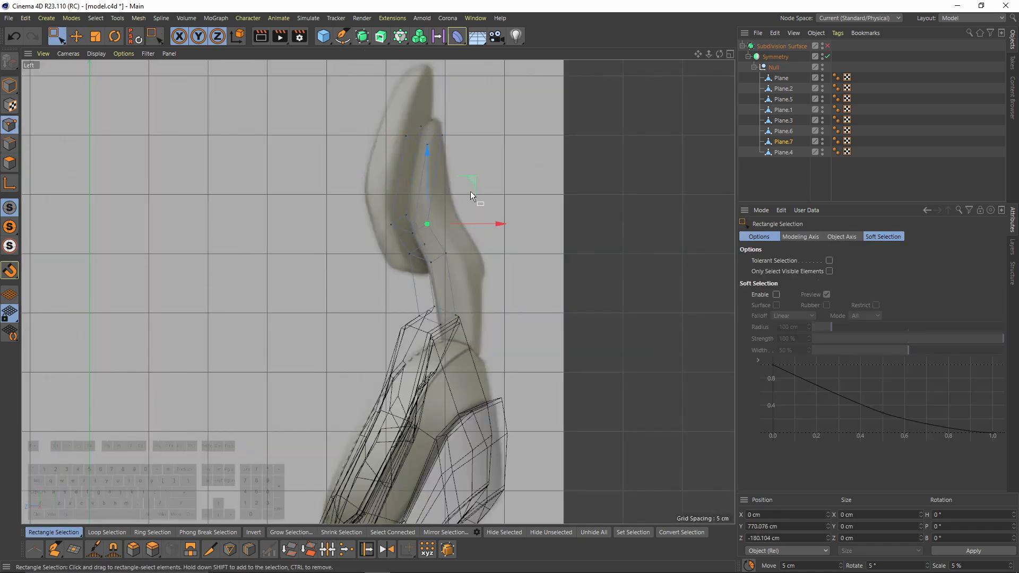
{"action": "left_click_drag", "start_coordinate": [484, 182], "coordinate": [500, 179]}
{"action": "left_click_drag", "start_coordinate": [489, 214], "coordinate": [520, 216]}
Add a loop cut at 91.675 % near the upper end of the headrest support
{"action": "middle_click_drag", "start_coordinate": [453, 168], "coordinate": [457, 190], "text": "alt"}
{"action": "middle_click", "coordinate": [457, 190]}
{"action": "middle_click", "coordinate": [306, 168]}
{"action": "left_click_drag", "start_coordinate": [415, 165], "coordinate": [457, 172], "text": "alt"}
{"action": "left_click_drag", "start_coordinate": [510, 172], "coordinate": [492, 234], "text": "alt"}
{"action": "right_click", "coordinate": [493, 234]}
{"action": "left_click", "coordinate": [552, 288]}
{"action": "left_click_drag", "start_coordinate": [552, 288], "coordinate": [540, 135], "text": "alt"}
{"action": "left_click", "coordinate": [541, 136]}
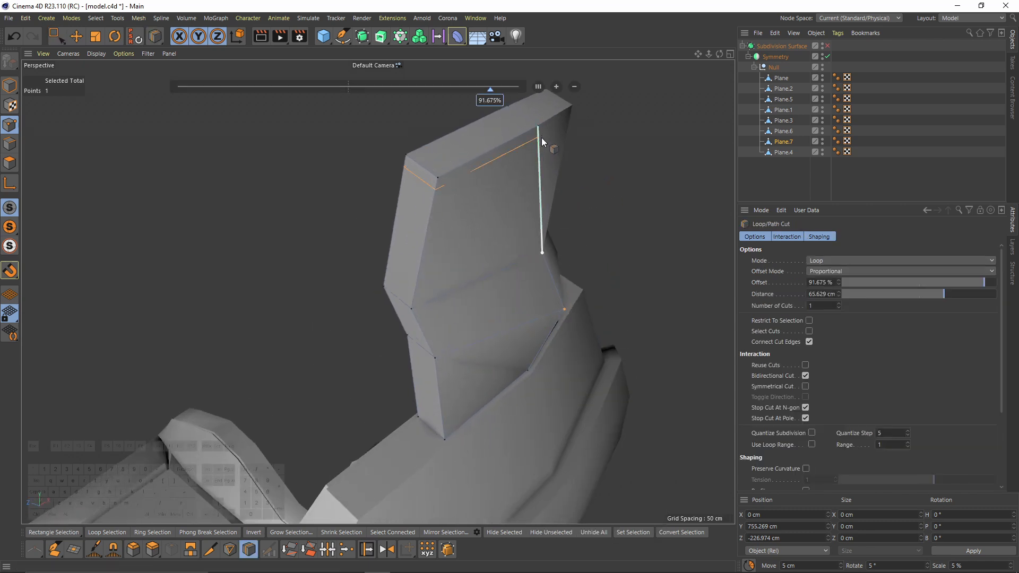
Add a vertical loop cut at 91.133 % near the support's outer side, checking the shape with subdivision on
{"action": "left_click_drag", "start_coordinate": [423, 301], "coordinate": [559, 252], "text": "alt"}
{"action": "key", "text": "q"}
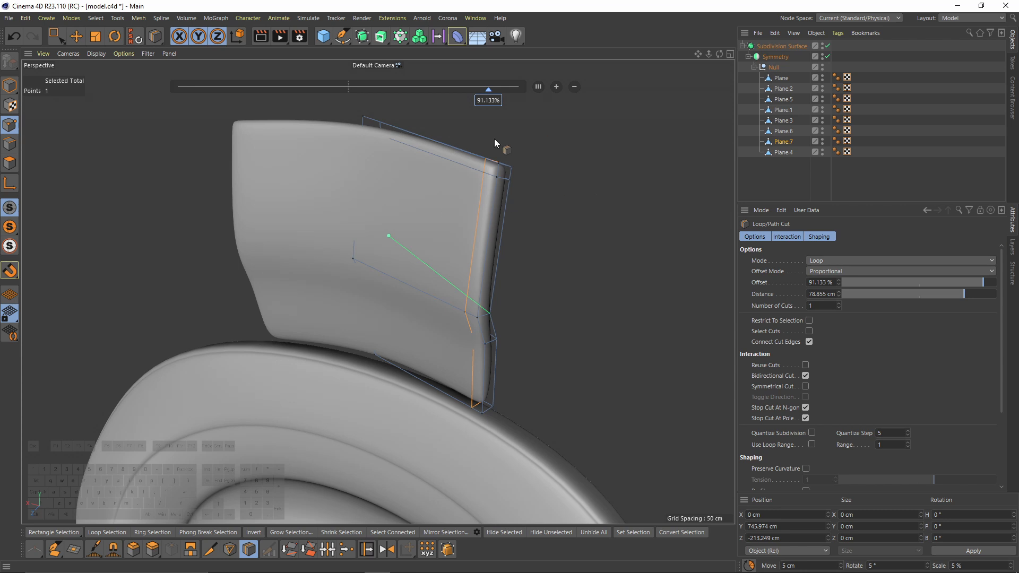
{"action": "key", "text": "q"}
Slide the extra point at the support's upper outer corner by 100 % to weld it to its neighbour
{"action": "left_click_drag", "start_coordinate": [536, 222], "coordinate": [511, 239], "text": "alt"}
{"action": "scroll", "coordinate": [512, 237], "scroll_direction": "up", "scroll_amount": 1}
{"action": "right_click", "coordinate": [536, 257]}
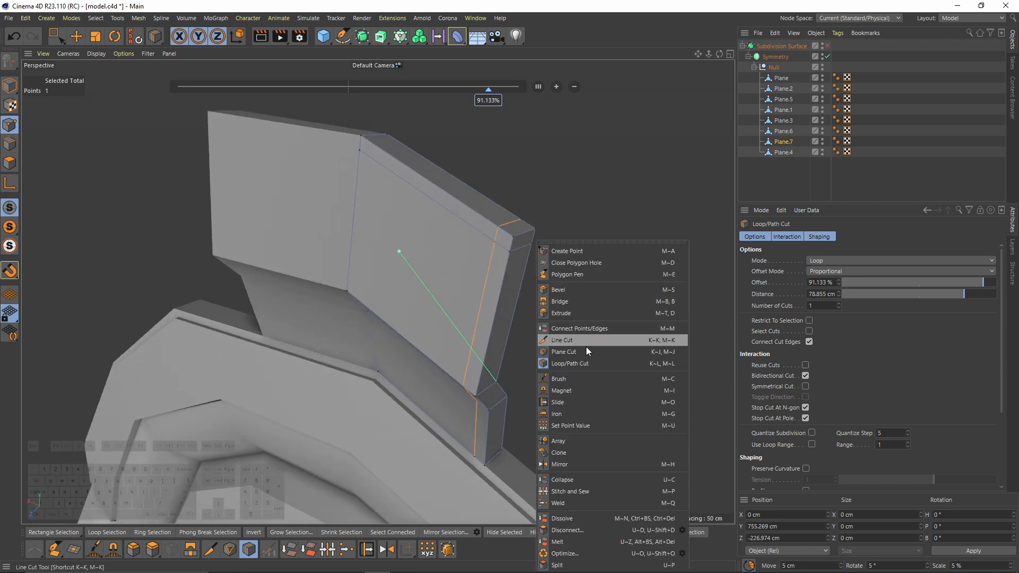
{"action": "left_click", "coordinate": [559, 403]}
{"action": "scroll", "coordinate": [517, 250], "scroll_direction": "up", "scroll_amount": 1}
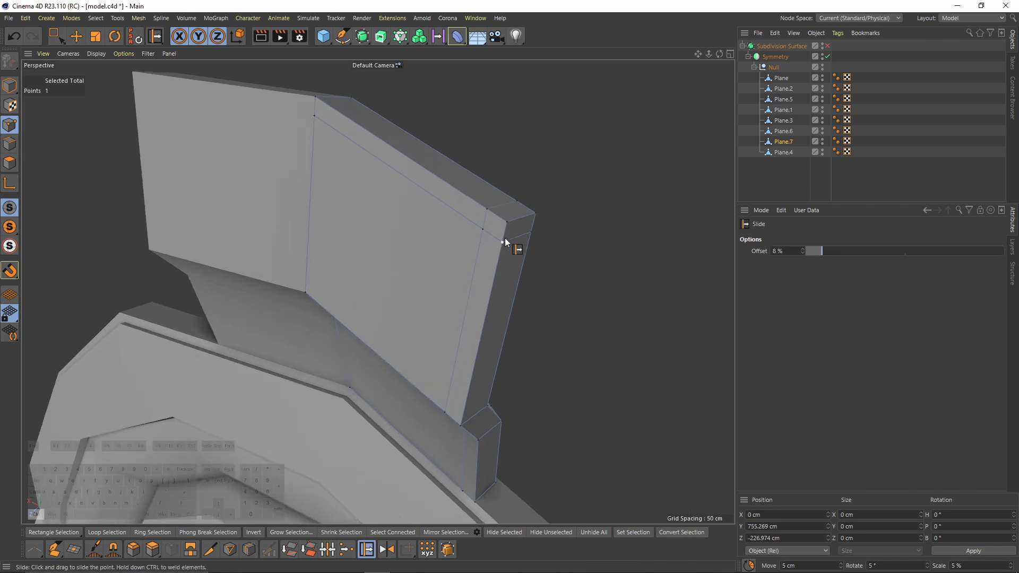
{"action": "left_click_drag", "start_coordinate": [517, 203], "coordinate": [290, 208], "text": "ctrl"}
Check the smoothed support and add a loop cut close to its lower end above the backrest
{"action": "key", "text": "q"}
{"action": "middle_click_drag", "start_coordinate": [531, 332], "coordinate": [546, 238], "text": "alt"}
{"action": "left_click_drag", "start_coordinate": [542, 232], "coordinate": [546, 289], "text": "alt"}
{"action": "right_click", "coordinate": [547, 293]}
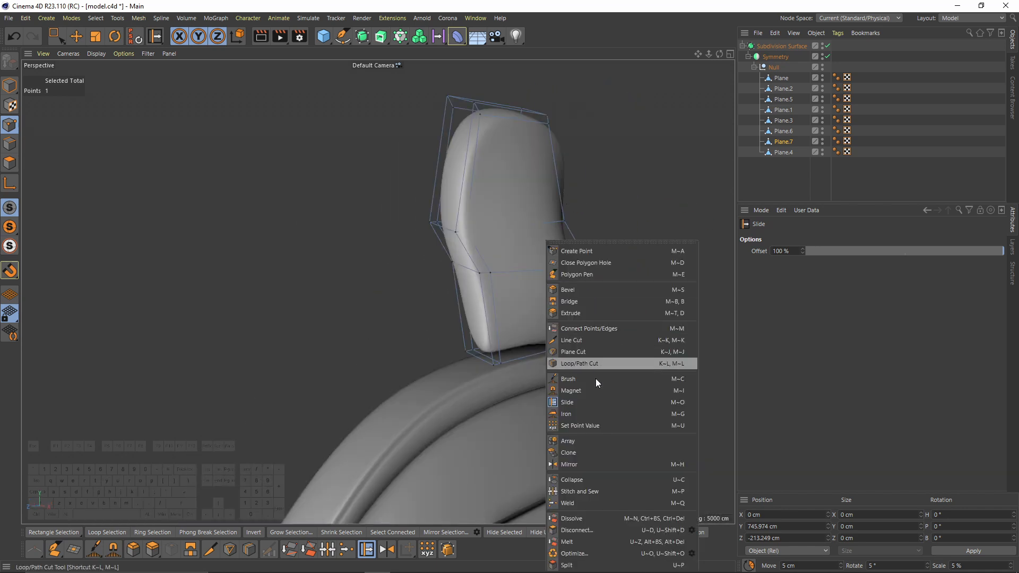
{"action": "left_click", "coordinate": [583, 365]}
{"action": "scroll", "coordinate": [494, 376], "scroll_direction": "up", "scroll_amount": 5}
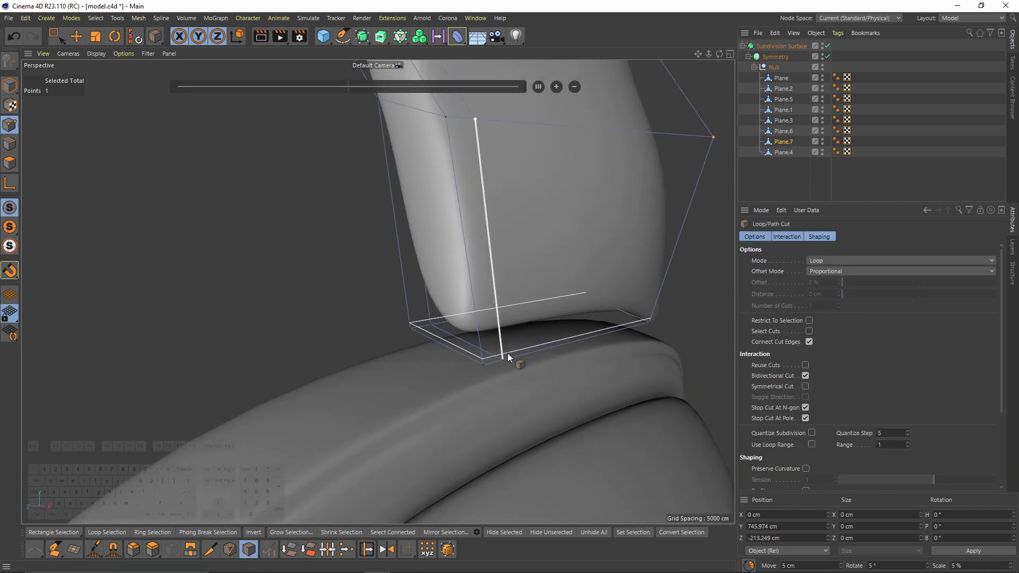
{"action": "left_click", "coordinate": [507, 352]}
Select the large upper and lower front polygons of the support and split them off as a separate object
{"action": "key", "text": "space"}
{"action": "mouse_move", "coordinate": [510, 352]}
{"action": "left_mouse_down", "text": "alt"}
{"action": "mouse_move", "coordinate": [505, 333]}
{"action": "mouse_move", "coordinate": [495, 348]}
{"action": "left_mouse_up", "text": "alt"}
{"action": "left_click_drag", "start_coordinate": [341, 284], "coordinate": [486, 353]}
{"action": "left_click_drag", "start_coordinate": [427, 246], "coordinate": [541, 281]}
{"action": "left_click", "coordinate": [540, 281]}
{"action": "scroll", "coordinate": [531, 265], "scroll_direction": "down", "scroll_amount": 5}
{"action": "left_click_drag", "start_coordinate": [469, 191], "coordinate": [411, 74], "text": "alt"}
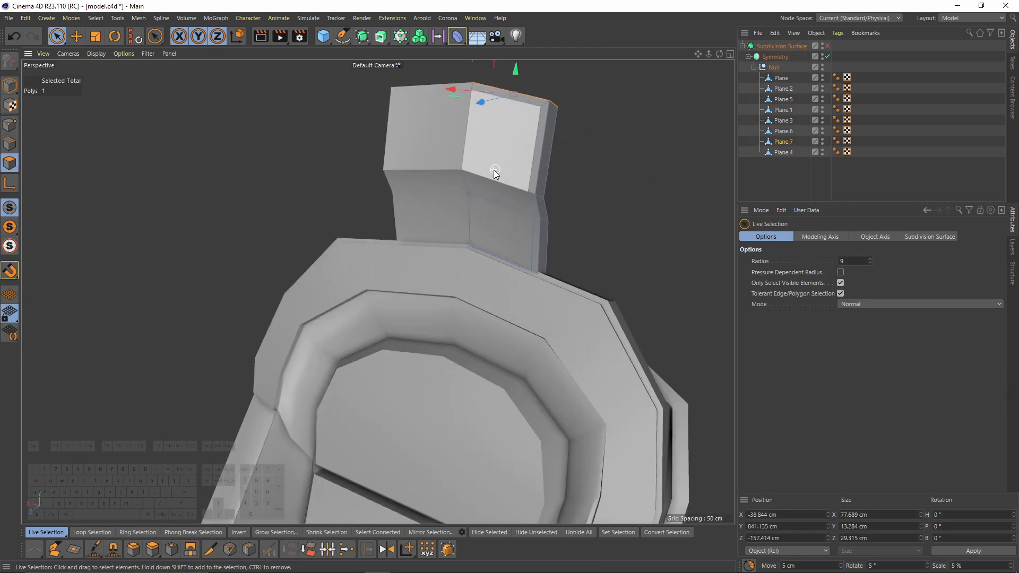
{"action": "mouse_move", "coordinate": [496, 174]}
{"action": "left_mouse_down"}
{"action": "mouse_move", "coordinate": [497, 195]}
{"action": "mouse_move", "coordinate": [544, 202]}
{"action": "mouse_move", "coordinate": [525, 177]}
{"action": "left_mouse_up"}
{"action": "right_click", "coordinate": [602, 207]}
{"action": "left_click", "coordinate": [651, 488]}
Move the outer points of the split-off piece outward to make it about 128 cm wide
{"action": "left_click", "coordinate": [10, 125]}
{"action": "key", "text": "0"}
{"action": "left_click_drag", "start_coordinate": [511, 101], "coordinate": [377, 158]}
Extrude the piece's top edge upward and move it back to meet the headrest's tip in the side reference
{"action": "left_click", "coordinate": [9, 149]}
{"action": "key", "text": "e"}
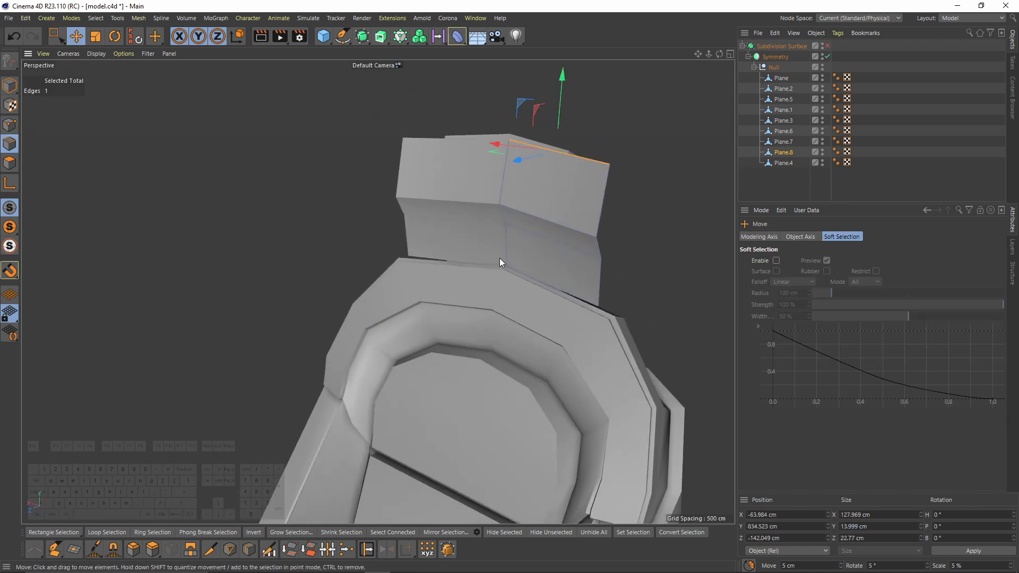
{"action": "middle_click", "coordinate": [499, 257]}
{"action": "middle_click", "coordinate": [287, 361]}
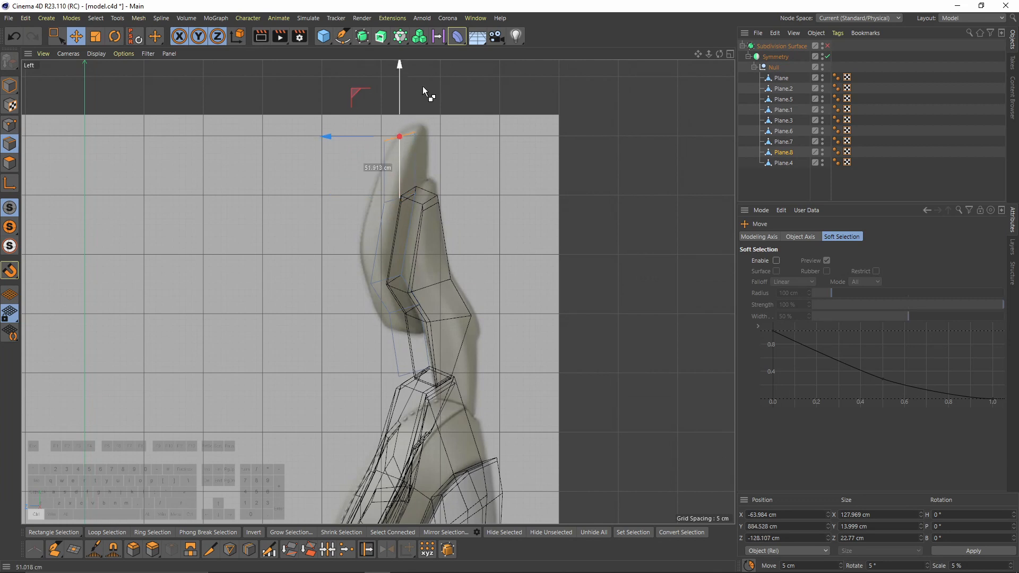
{"action": "left_click_drag", "start_coordinate": [476, 131], "coordinate": [475, 131]}
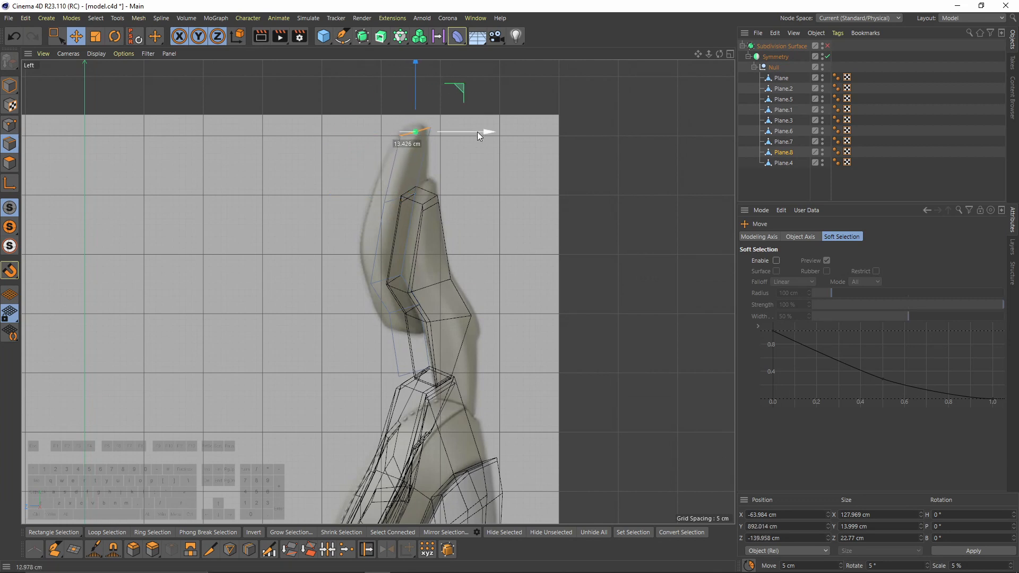
{"action": "middle_click", "coordinate": [389, 282]}
{"action": "key", "text": "F1"}
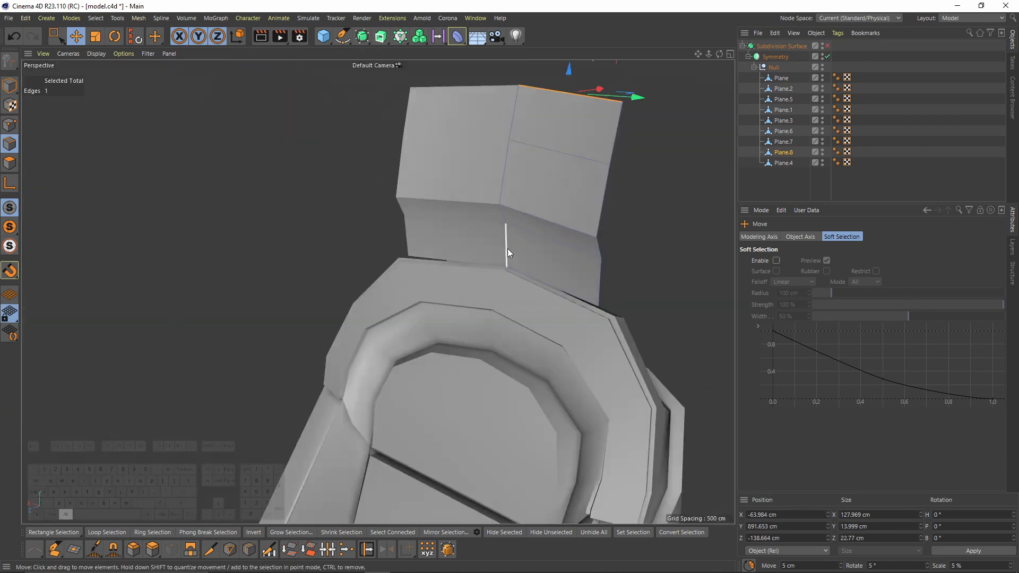
Slide the piece's lowest edge up by 47.596 % to match the headrest's lower end in the reference
{"action": "scroll", "coordinate": [526, 264], "scroll_direction": "up", "scroll_amount": 2}
{"action": "key", "text": "m"}
{"action": "key", "text": "o"}
{"action": "middle_click", "coordinate": [560, 273]}
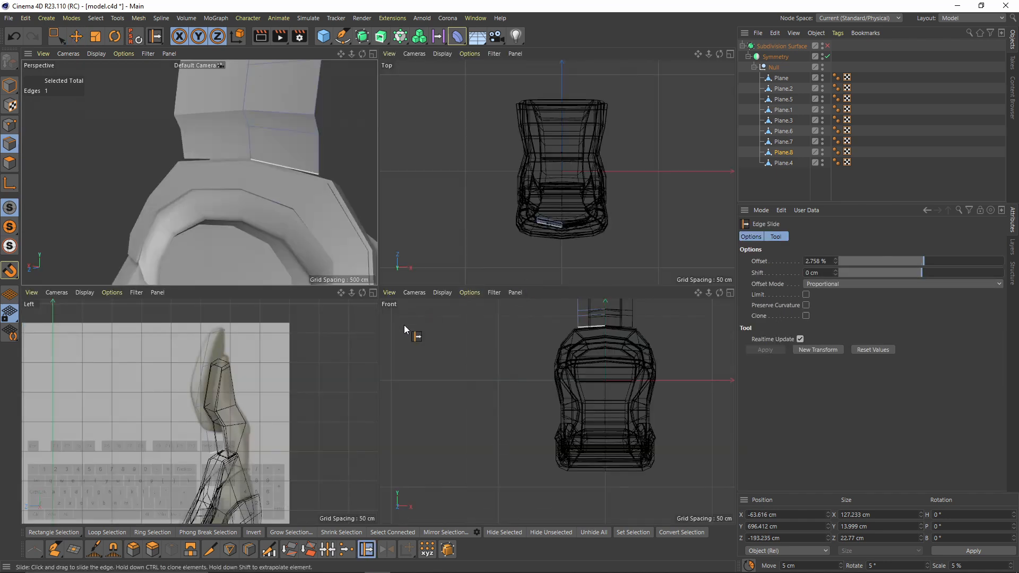
{"action": "scroll", "coordinate": [272, 209], "scroll_direction": "up", "scroll_amount": 4}
{"action": "left_click_drag", "start_coordinate": [322, 142], "coordinate": [317, 114]}
{"action": "middle_click", "coordinate": [318, 113]}
{"action": "mouse_move", "coordinate": [426, 255]}
{"action": "left_mouse_down", "text": "alt"}
{"action": "mouse_move", "coordinate": [340, 225]}
{"action": "mouse_move", "coordinate": [427, 248]}
{"action": "mouse_move", "coordinate": [298, 258]}
{"action": "mouse_move", "coordinate": [359, 228]}
{"action": "mouse_move", "coordinate": [443, 265]}
{"action": "left_mouse_up", "text": "alt"}
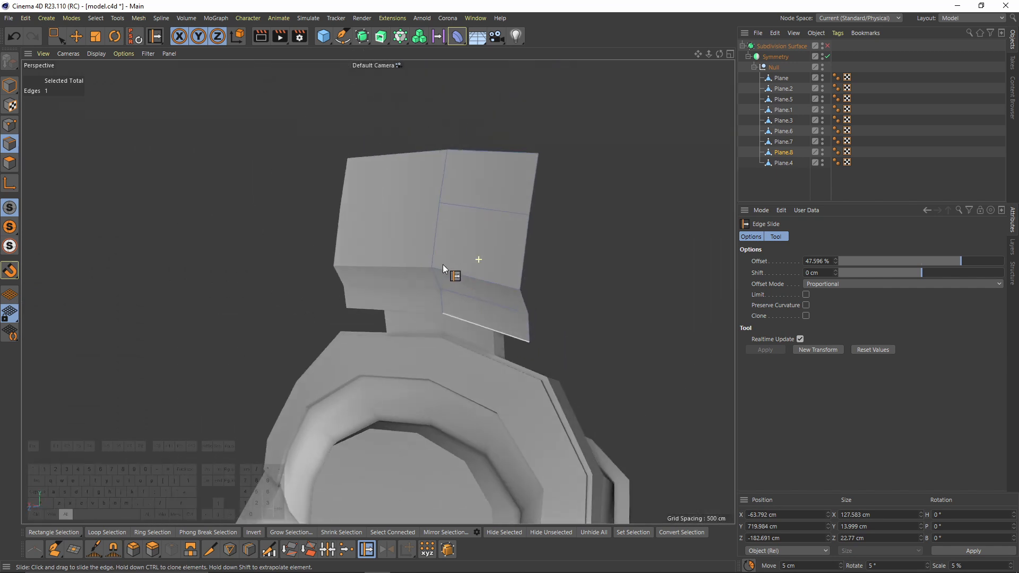
Extrude all four polygons of the headrest piece to give it thickness and check it with subdivision on
{"action": "left_click", "coordinate": [9, 163]}
{"action": "right_click", "coordinate": [560, 287]}
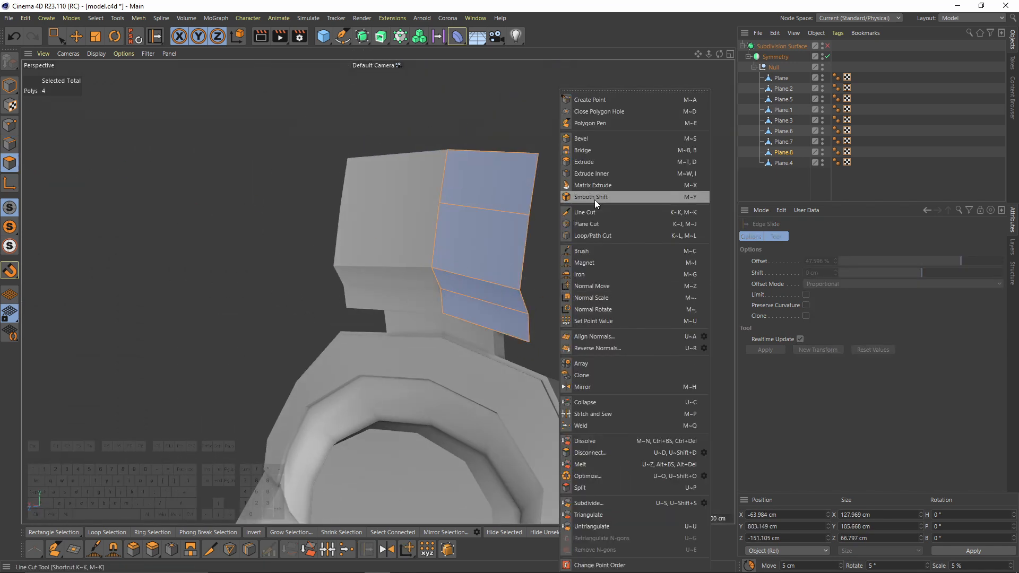
{"action": "left_click", "coordinate": [584, 162]}
{"action": "left_click_drag", "start_coordinate": [573, 179], "coordinate": [537, 355], "text": "alt"}
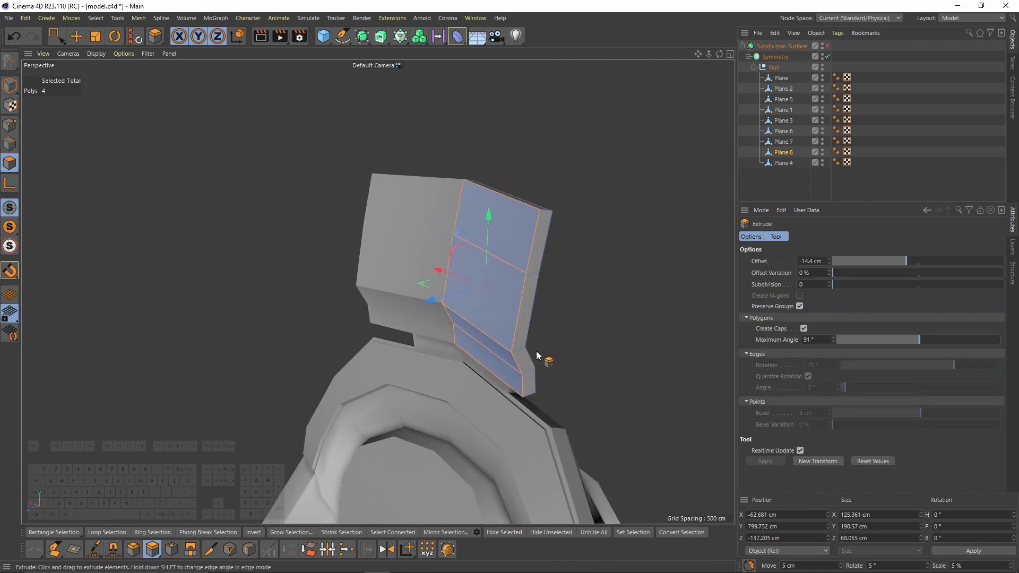
{"action": "left_click_drag", "start_coordinate": [629, 361], "coordinate": [631, 239]}
{"action": "key", "text": "ctrl+z"}
{"action": "left_click_drag", "start_coordinate": [681, 339], "coordinate": [706, 297]}
{"action": "left_click", "coordinate": [828, 56]}
{"action": "left_click_drag", "start_coordinate": [730, 139], "coordinate": [631, 175], "text": "alt"}
{"action": "left_click", "coordinate": [828, 56]}
{"action": "left_click_drag", "start_coordinate": [451, 212], "coordinate": [531, 212], "text": "alt"}
Move the two outer side points at the headrest's lower bend outward
{"action": "left_click", "coordinate": [10, 124]}
{"action": "left_click", "coordinate": [57, 36]}
{"action": "left_click_drag", "start_coordinate": [594, 127], "coordinate": [515, 367]}
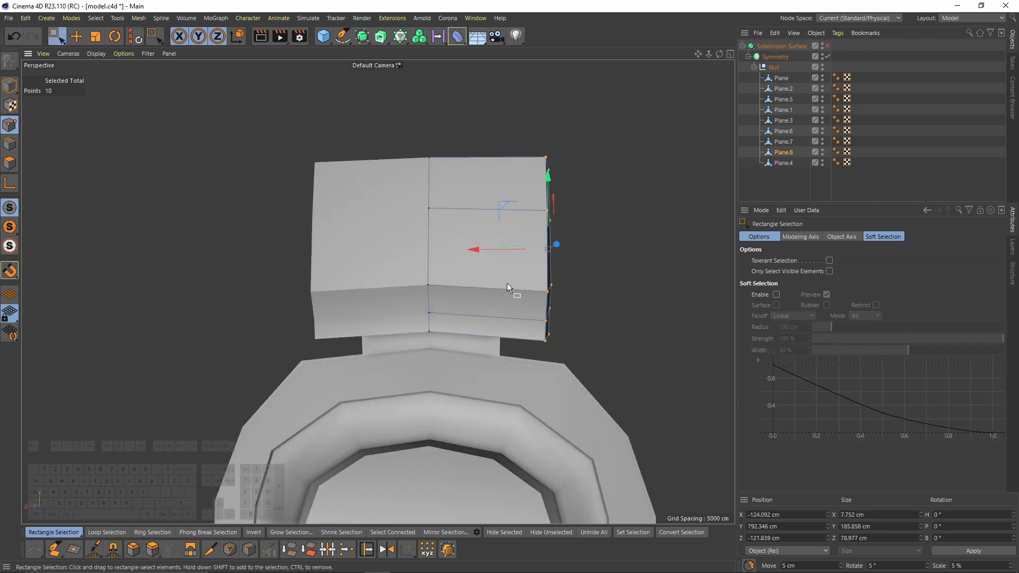
{"action": "scroll", "coordinate": [539, 283], "scroll_direction": "up", "scroll_amount": 2}
{"action": "left_click_drag", "start_coordinate": [517, 249], "coordinate": [576, 303]}
{"action": "left_click_drag", "start_coordinate": [502, 291], "coordinate": [521, 290]}
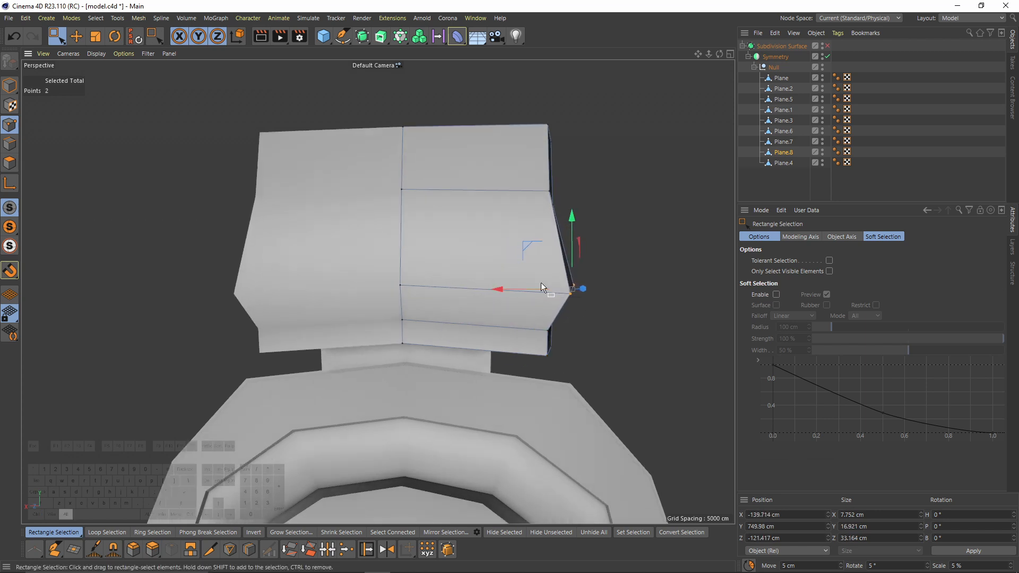
Move the headrest's upper outer corner points and lower outer corner points inward to taper its outline
{"action": "left_click_drag", "start_coordinate": [582, 146], "coordinate": [583, 146]}
{"action": "left_click_drag", "start_coordinate": [493, 121], "coordinate": [479, 120]}
{"action": "left_click_drag", "start_coordinate": [498, 159], "coordinate": [492, 123], "text": "alt"}
{"action": "scroll", "coordinate": [526, 268], "scroll_direction": "up", "scroll_amount": 3}
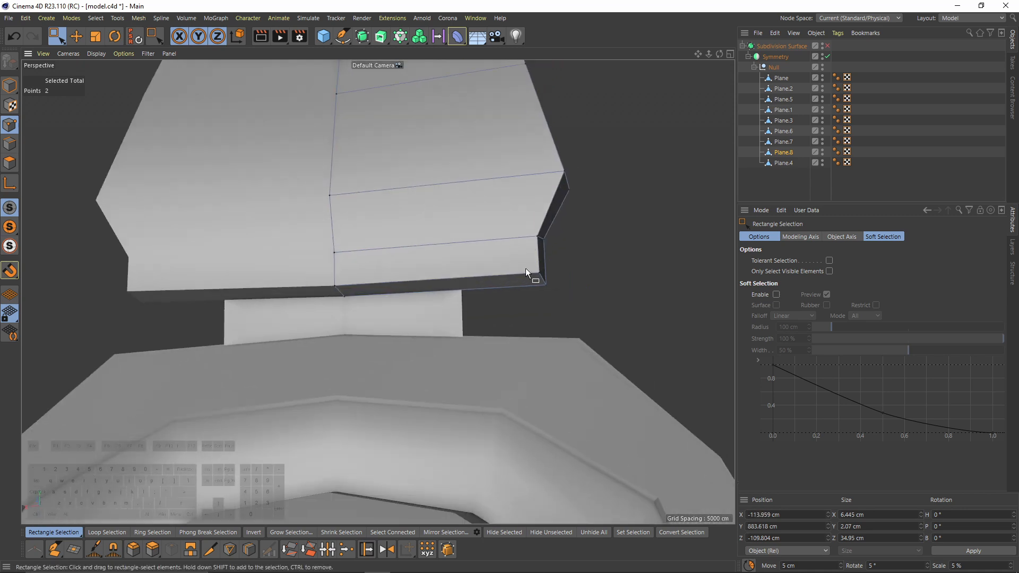
{"action": "left_click_drag", "start_coordinate": [484, 282], "coordinate": [474, 283]}
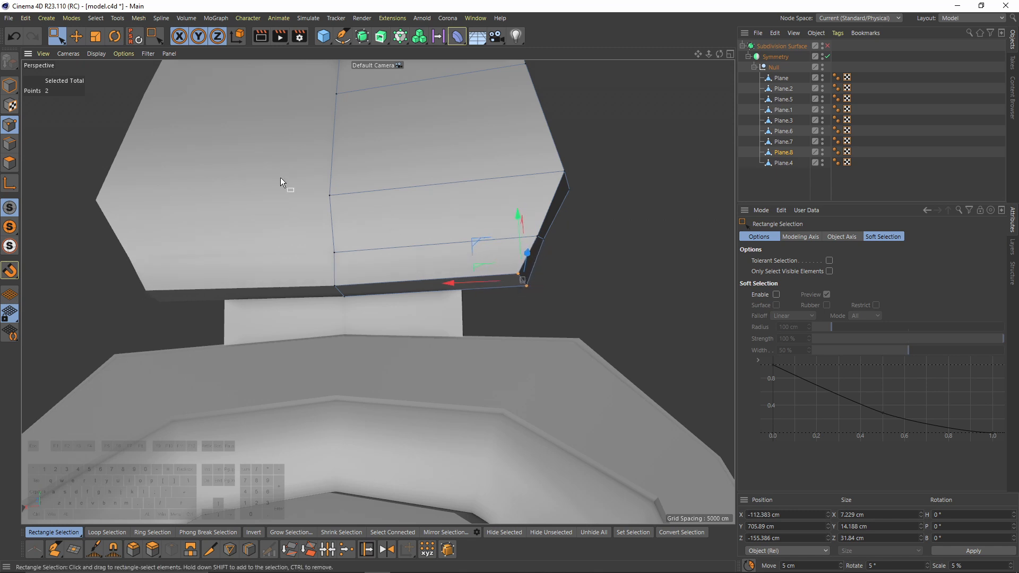
Dissolve the edge loop between the headrest's lower bend and its bottom edge
{"action": "left_click", "coordinate": [10, 143]}
{"action": "key", "text": "e"}
{"action": "double_click", "coordinate": [375, 248]}
{"action": "left_click_drag", "start_coordinate": [375, 248], "coordinate": [524, 265], "text": "alt"}
{"action": "right_click", "coordinate": [640, 291]}
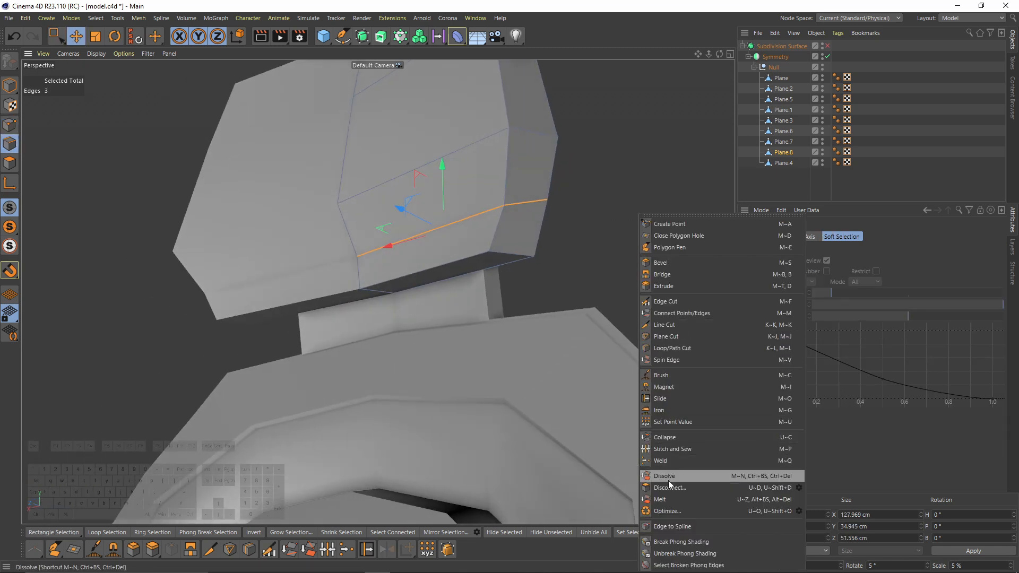
{"action": "left_click", "coordinate": [668, 476]}
Slide the rear edge on the underside of the headrest slightly
{"action": "left_click_drag", "start_coordinate": [645, 409], "coordinate": [583, 381], "text": "alt"}
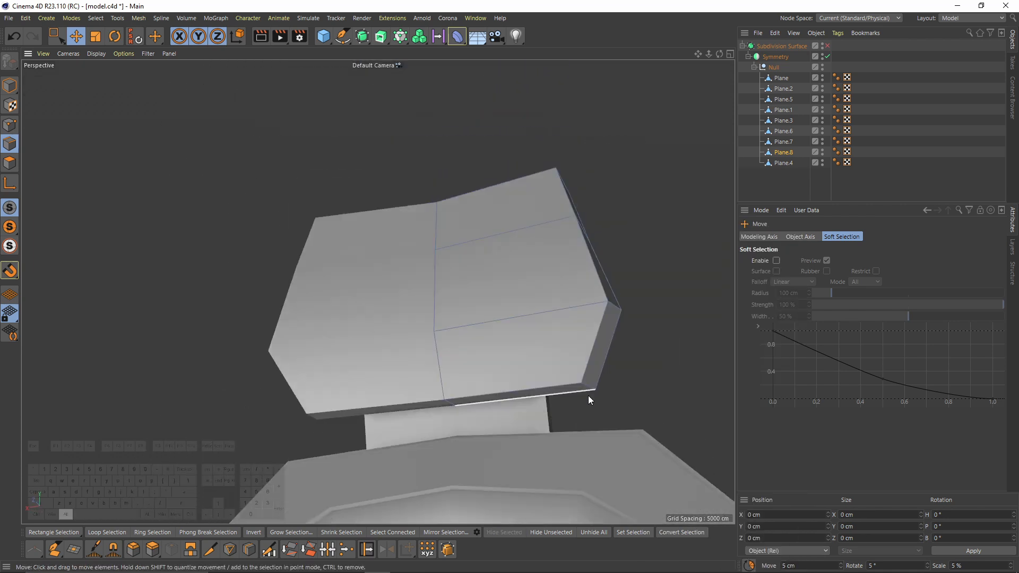
{"action": "key", "text": "m"}
{"action": "key", "text": "o"}
{"action": "left_click_drag", "start_coordinate": [550, 291], "coordinate": [492, 206], "text": "alt"}
{"action": "scroll", "coordinate": [506, 323], "scroll_direction": "down", "scroll_amount": 5}
{"action": "scroll", "coordinate": [527, 228], "scroll_direction": "up", "scroll_amount": 5}
Add a loop cut around the headrest's side faces through its thickness
{"action": "key", "text": "Return"}
{"action": "right_click", "coordinate": [520, 194]}
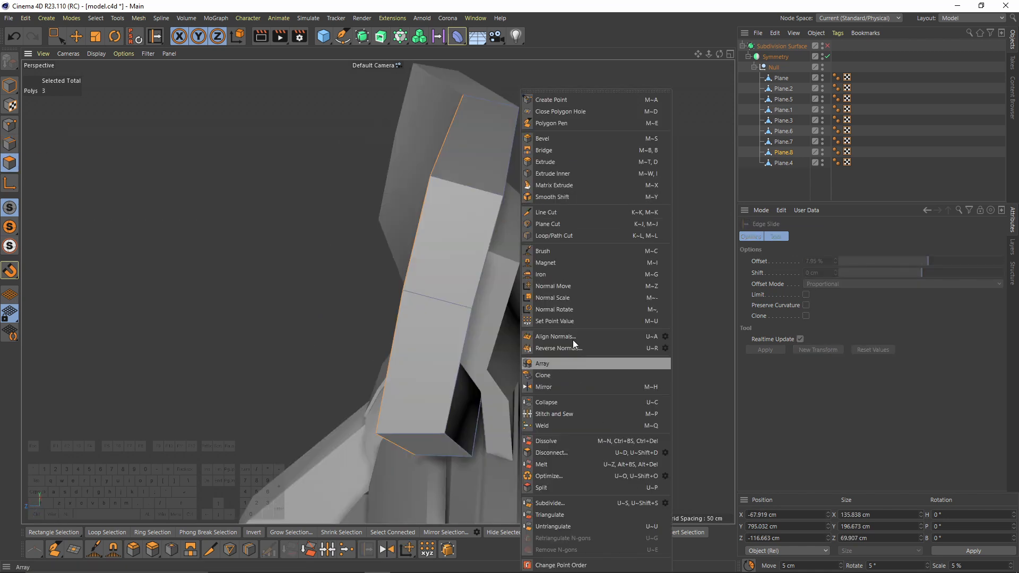
{"action": "left_click", "coordinate": [558, 234]}
{"action": "mouse_move", "coordinate": [559, 234]}
{"action": "left_mouse_down", "text": "alt"}
{"action": "mouse_move", "coordinate": [486, 194]}
{"action": "mouse_move", "coordinate": [550, 221]}
{"action": "left_mouse_up", "text": "alt"}
{"action": "left_click", "coordinate": [506, 211]}
Select the headrest's three front polygons and inset them by 5.8 cm with Extrude Inner
{"action": "left_click_drag", "start_coordinate": [53, 35], "coordinate": [96, 47]}
{"action": "left_click", "coordinate": [394, 437], "text": "shift"}
{"action": "left_click_drag", "start_coordinate": [394, 436], "coordinate": [531, 276], "text": "alt"}
{"action": "right_click", "coordinate": [622, 262]}
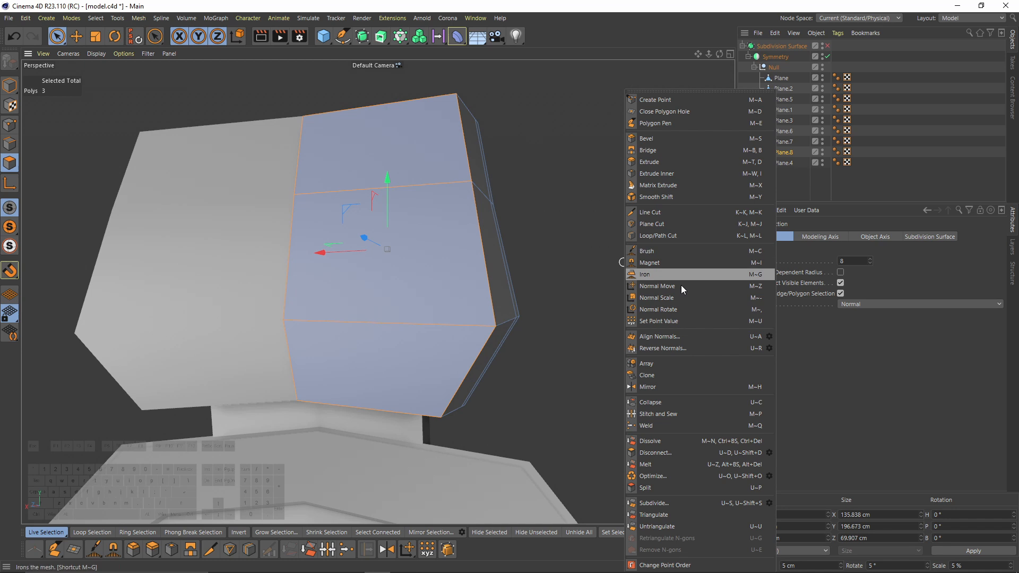
{"action": "left_click", "coordinate": [675, 174]}
{"action": "left_click_drag", "start_coordinate": [559, 196], "coordinate": [625, 338], "text": "alt"}
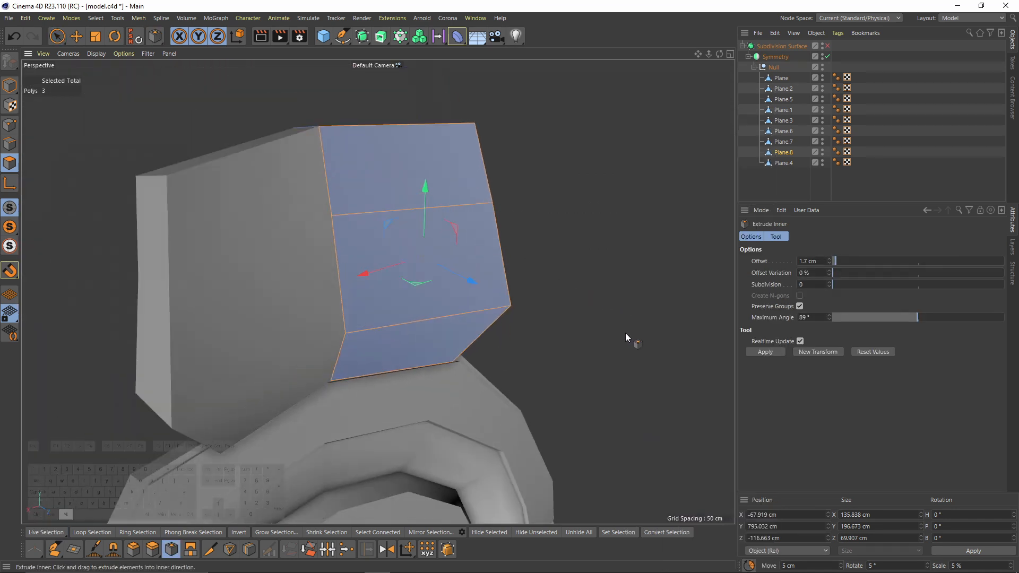
{"action": "left_click_drag", "start_coordinate": [563, 286], "coordinate": [504, 273], "text": "alt"}
Extrude the inset front polygons by -4.3 cm with Create Caps off
{"action": "right_click", "coordinate": [531, 268]}
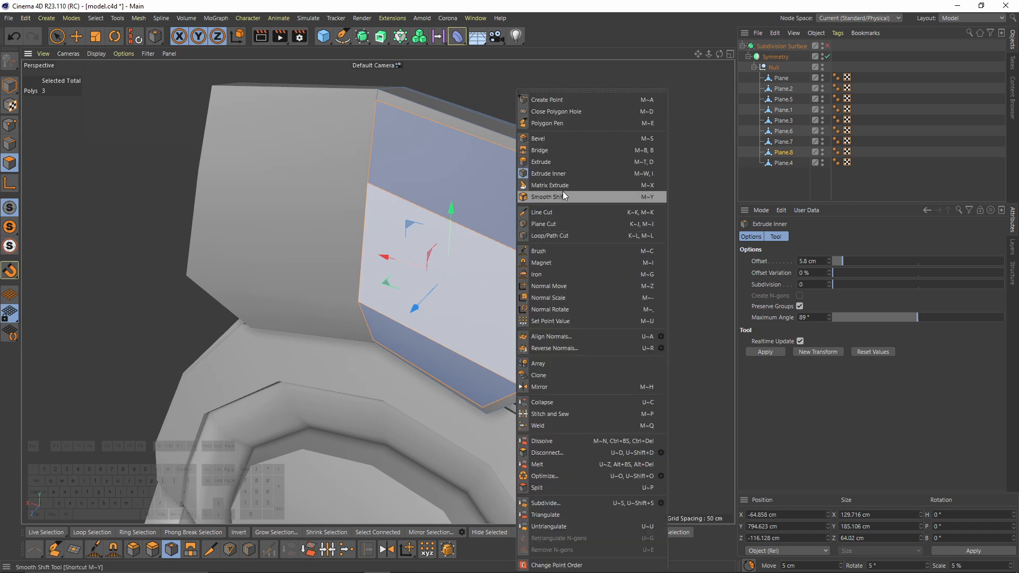
{"action": "left_click", "coordinate": [541, 162]}
{"action": "left_click_drag", "start_coordinate": [555, 163], "coordinate": [637, 285], "text": "alt"}
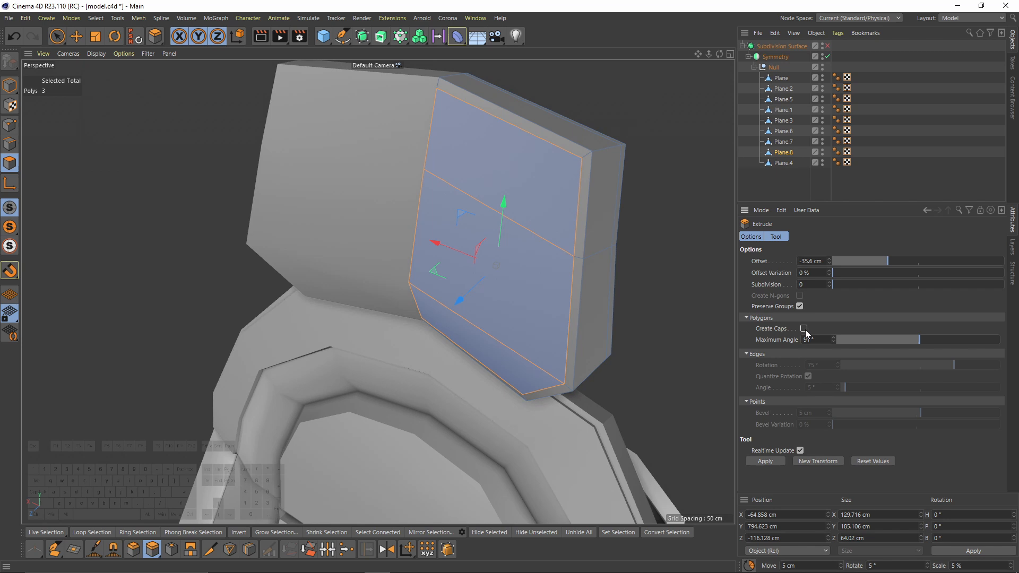
{"action": "left_click_drag", "start_coordinate": [652, 324], "coordinate": [670, 324]}
Examine the recessed headrest front with subdivision on, and restore the unsubdivided view with the polygons selected
{"action": "left_click_drag", "start_coordinate": [502, 253], "coordinate": [399, 252], "text": "alt"}
{"action": "scroll", "coordinate": [455, 250], "scroll_direction": "down", "scroll_amount": 2}
{"action": "key", "text": "q"}
{"action": "left_click", "coordinate": [939, 111]}
{"action": "scroll", "coordinate": [533, 244], "scroll_direction": "down", "scroll_amount": 4}
{"action": "left_click_drag", "start_coordinate": [534, 244], "coordinate": [538, 180], "text": "alt"}
{"action": "scroll", "coordinate": [538, 179], "scroll_direction": "up", "scroll_amount": 9}
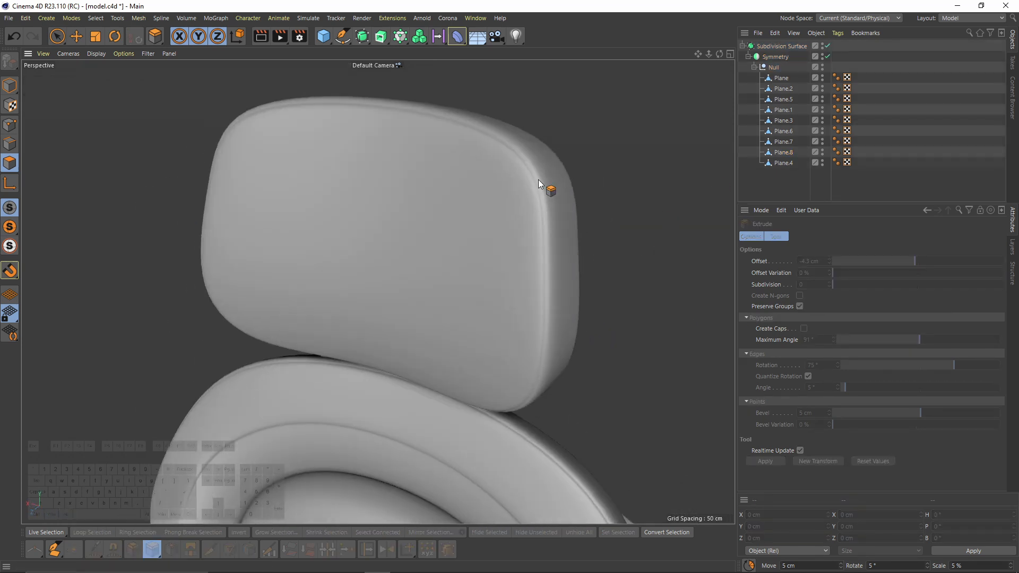
{"action": "key", "text": "ctrl+z"}
{"action": "key", "text": "ctrl+z"}
Add a loop cut at 98.208 % on the headrest's front rim, right beside the recess edge
{"action": "right_click", "coordinate": [553, 221]}
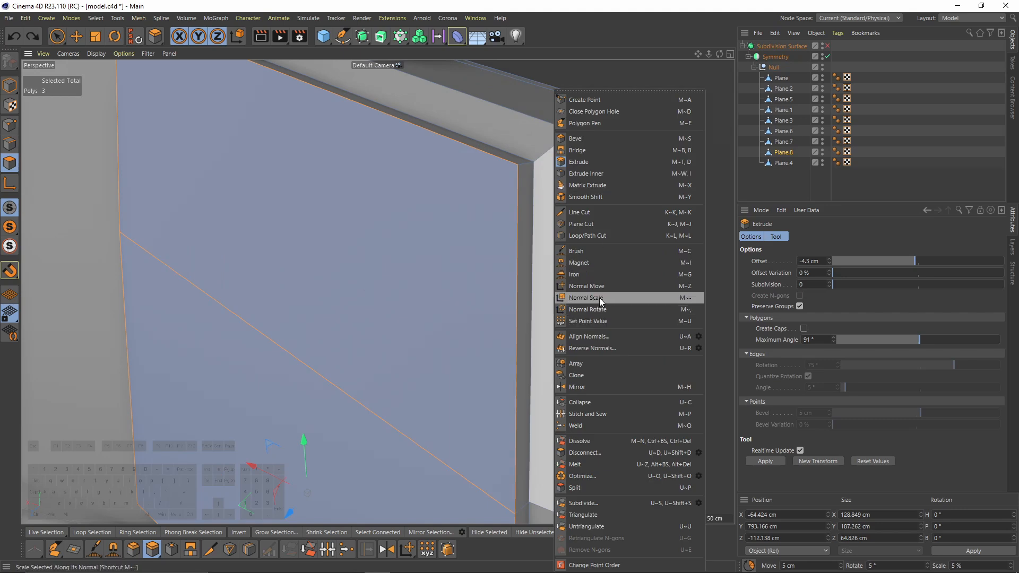
{"action": "left_click", "coordinate": [596, 235]}
{"action": "scroll", "coordinate": [529, 158], "scroll_direction": "up", "scroll_amount": 9}
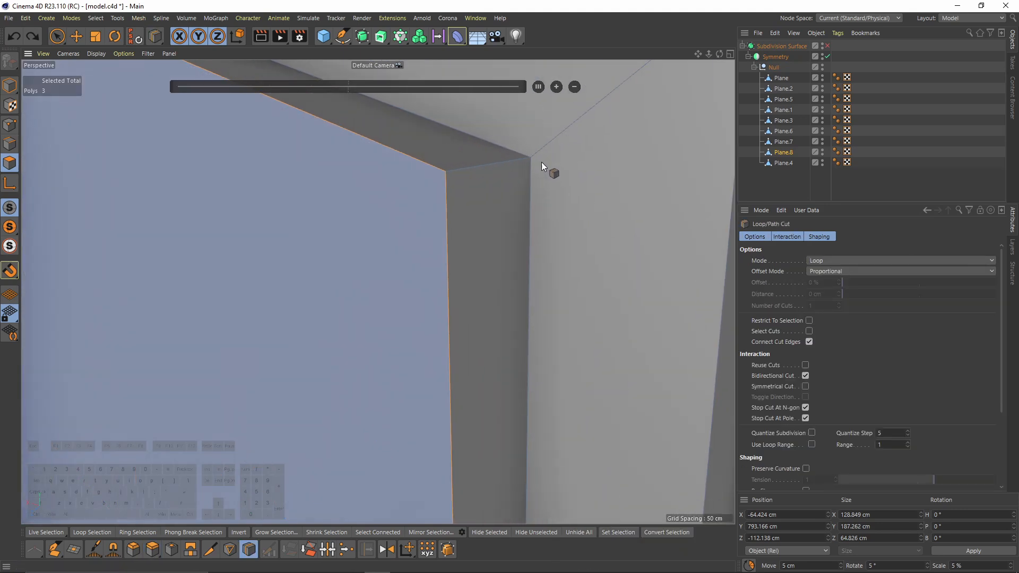
{"action": "scroll", "coordinate": [542, 160], "scroll_direction": "down", "scroll_amount": 1}
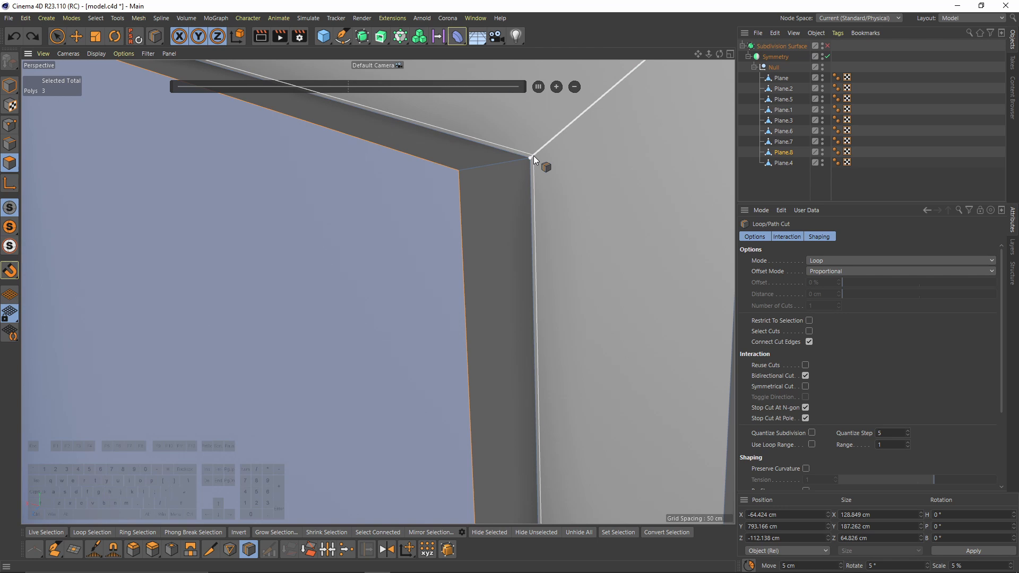
{"action": "left_click", "coordinate": [533, 155]}
Select the narrow polygon loop between the new cut and the recess edge and extrude it slightly
{"action": "left_click", "coordinate": [90, 20]}
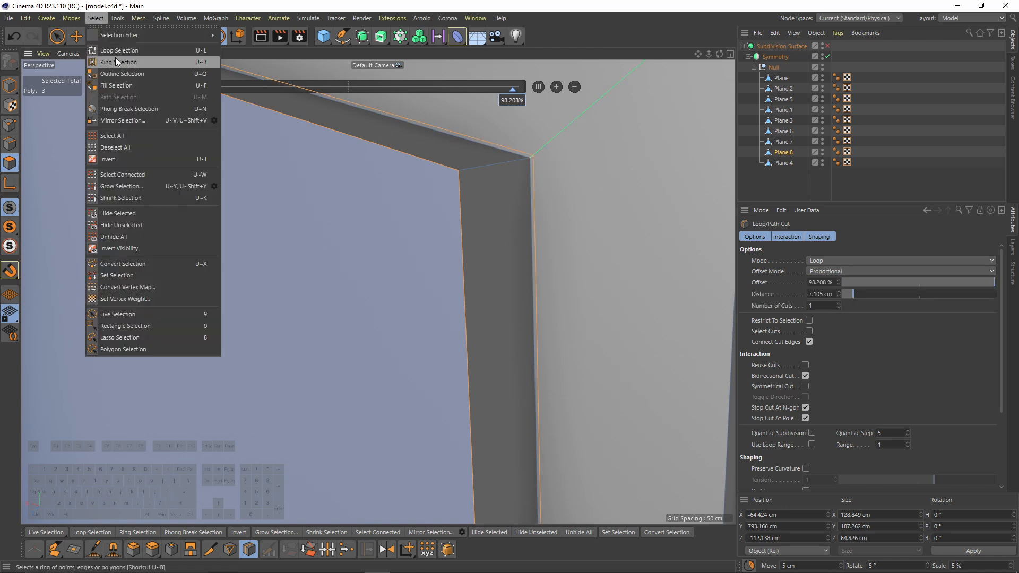
{"action": "left_click", "coordinate": [117, 53]}
{"action": "left_click", "coordinate": [525, 141]}
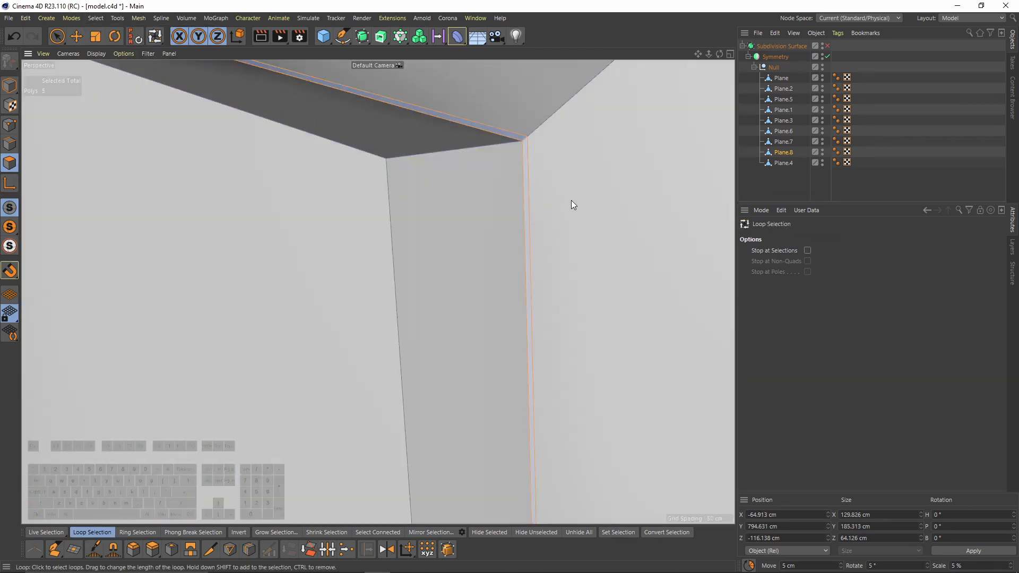
{"action": "right_click", "coordinate": [571, 203]}
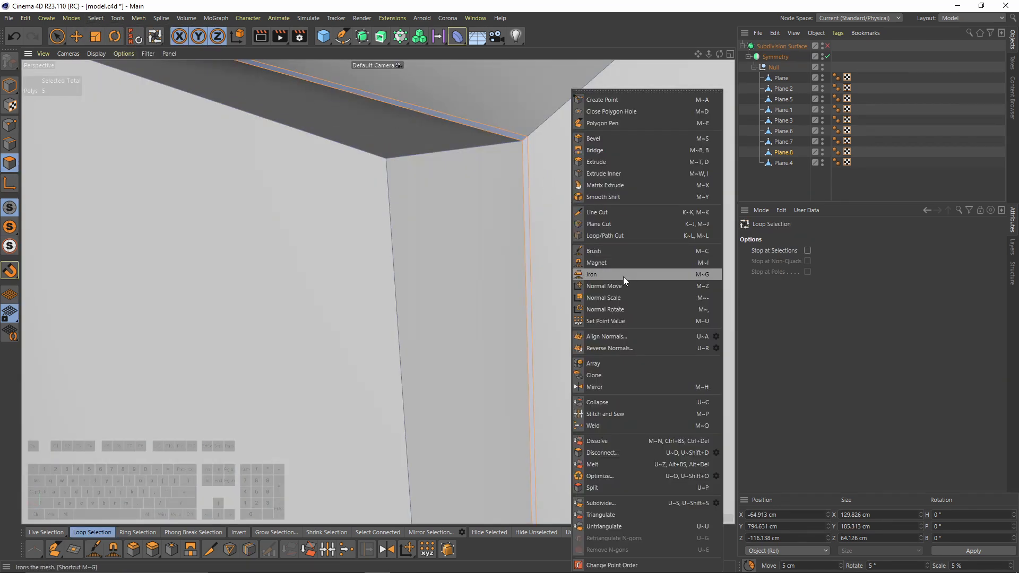
{"action": "left_click", "coordinate": [600, 161]}
{"action": "left_click_drag", "start_coordinate": [470, 273], "coordinate": [478, 272]}
Turn subdivision on, clear the selection and inspect the headrest with its seam above the backrest
{"action": "key", "text": "q"}
{"action": "key", "text": "ctrl+shift+a"}
{"action": "right_click_drag", "start_coordinate": [468, 231], "coordinate": [448, 197], "text": "alt"}
{"action": "left_click_drag", "start_coordinate": [448, 197], "coordinate": [584, 163], "text": "alt"}
{"action": "right_click_drag", "start_coordinate": [584, 163], "coordinate": [470, 227], "text": "alt"}
{"action": "left_click_drag", "start_coordinate": [471, 227], "coordinate": [513, 181], "text": "alt"}
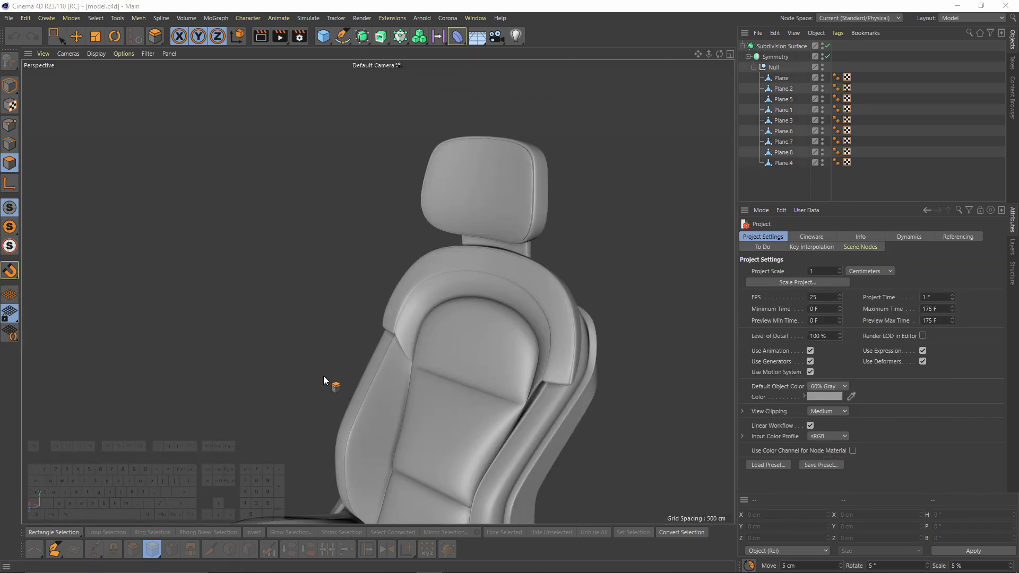
Turn subdivision off, select the seat cushion panel Plane.5 and show it as wireframe in point mode
{"action": "left_click_drag", "start_coordinate": [323, 376], "coordinate": [435, 297], "text": "alt"}
{"action": "left_click", "coordinate": [783, 162]}
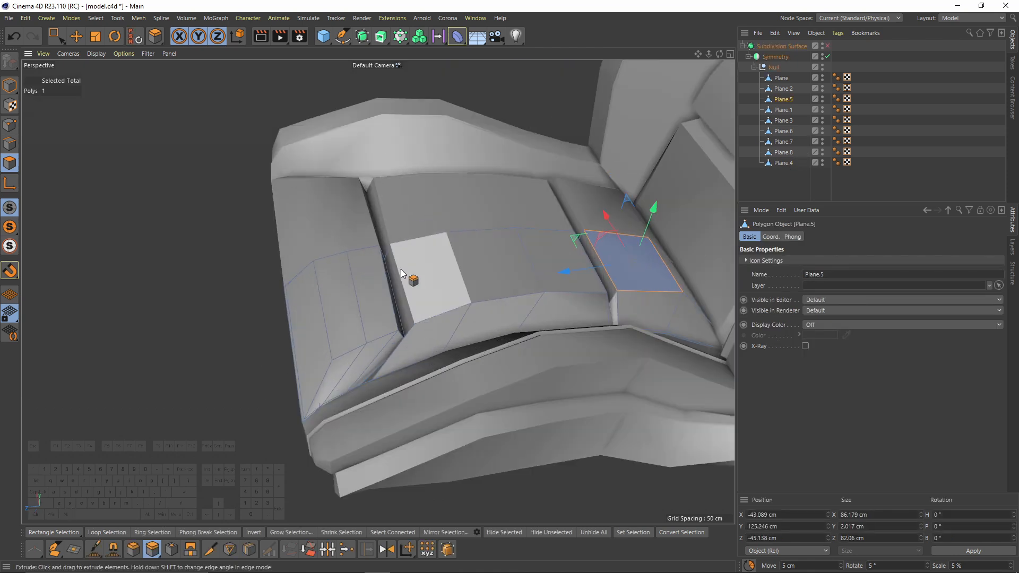
{"action": "key", "text": "n"}
{"action": "key", "text": "g"}
{"action": "left_click", "coordinate": [12, 126]}
{"action": "left_click_drag", "start_coordinate": [421, 262], "coordinate": [364, 256], "text": "alt"}
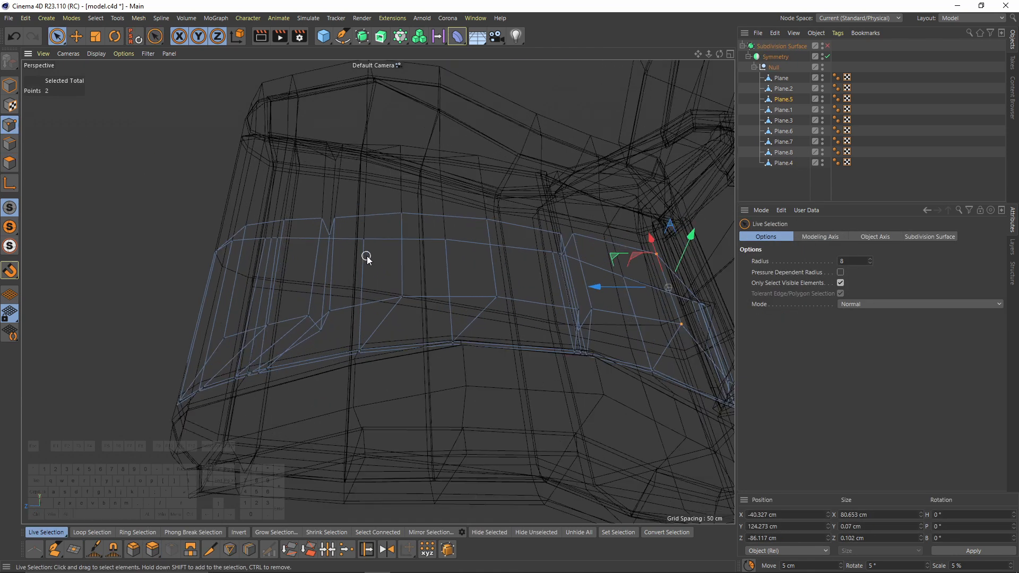
Try selecting the points along the cushion's front seam and lower edge, undo it and display shading with lines
{"action": "key", "text": "0"}
{"action": "left_click_drag", "start_coordinate": [301, 208], "coordinate": [349, 348]}
{"action": "left_click_drag", "start_coordinate": [350, 349], "coordinate": [357, 264], "text": "alt"}
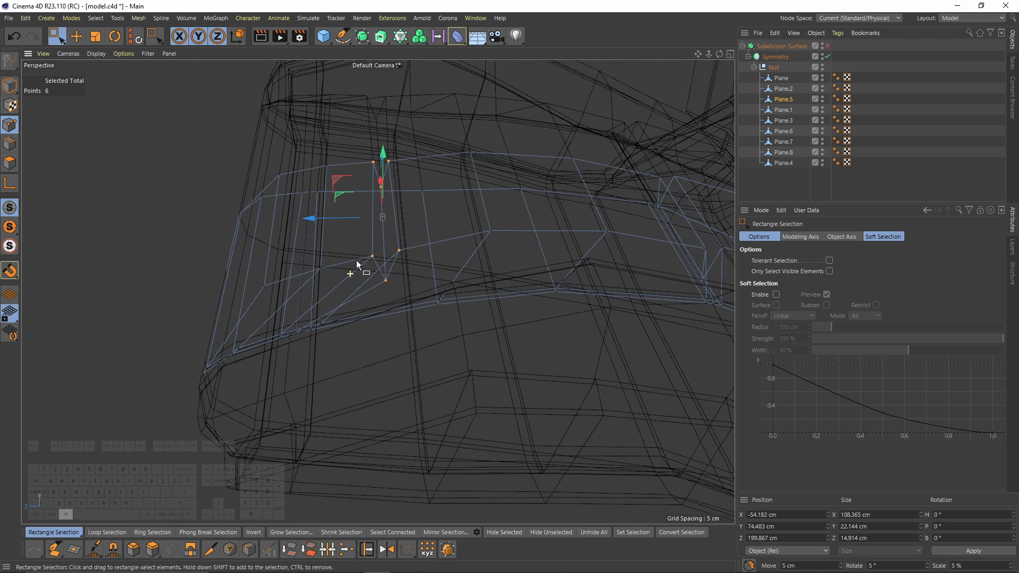
{"action": "left_click_drag", "start_coordinate": [292, 327], "coordinate": [284, 322], "text": "alt"}
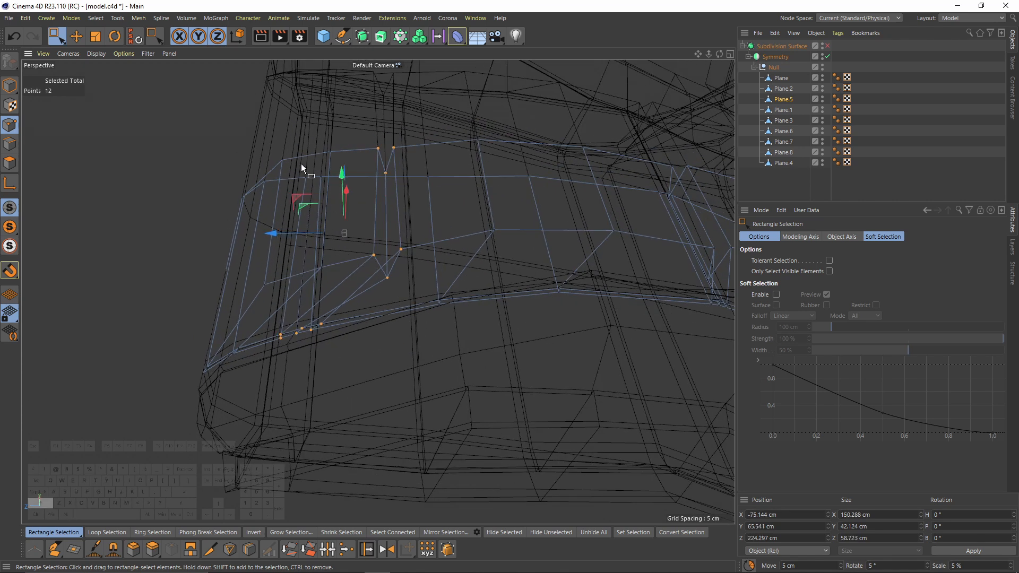
{"action": "left_click_drag", "start_coordinate": [343, 202], "coordinate": [297, 220], "text": "alt"}
{"action": "key", "text": "ctrl+z"}
{"action": "key", "text": "n"}
{"action": "key", "text": "b"}
Raise the polygon on the front section of the seat cushion by about 4 cm
{"action": "left_click_drag", "start_coordinate": [308, 217], "coordinate": [390, 171], "text": "alt"}
{"action": "left_click_drag", "start_coordinate": [382, 218], "coordinate": [338, 192], "text": "alt"}
{"action": "left_click", "coordinate": [10, 144]}
{"action": "key", "text": "m"}
{"action": "key", "text": "o"}
{"action": "left_click", "coordinate": [10, 162]}
{"action": "key", "text": "e"}
{"action": "left_click_drag", "start_coordinate": [326, 156], "coordinate": [326, 148]}
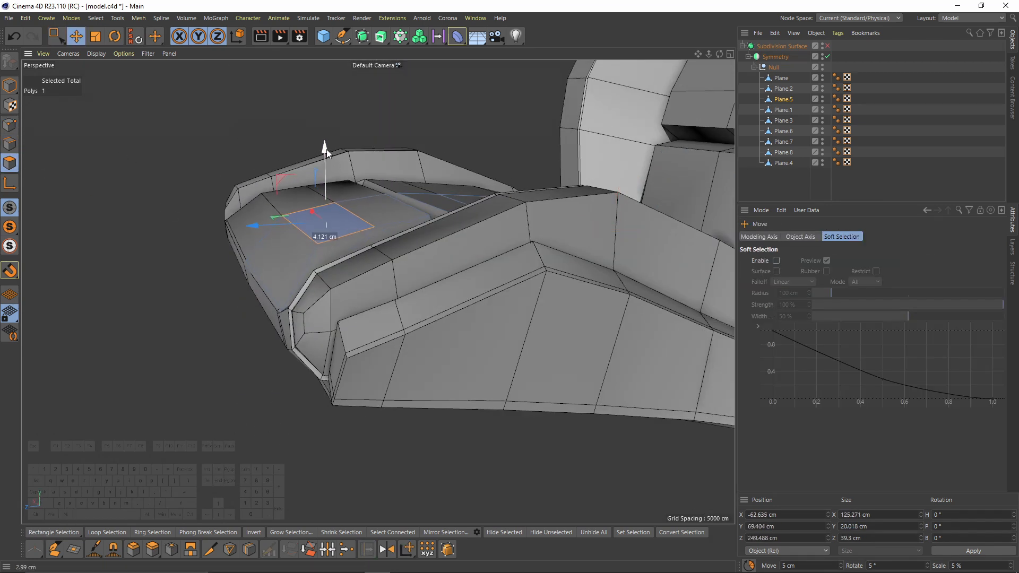
Raise the cushion's front crosswise edge about 5.4 cm, adjust the neighbouring front edge and preview it with subdivision
{"action": "left_click", "coordinate": [10, 144]}
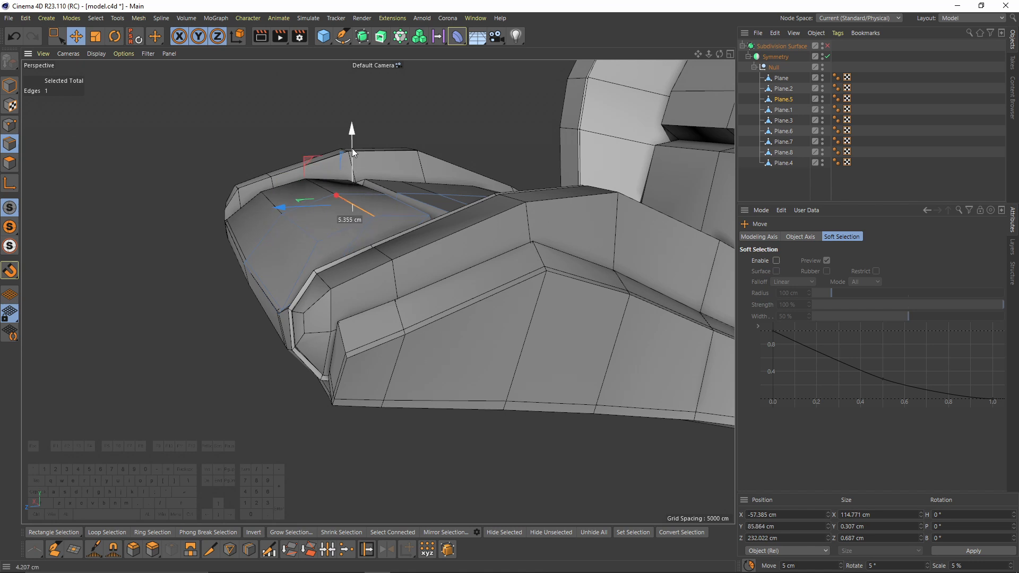
{"action": "left_click", "coordinate": [302, 234]}
{"action": "left_click_drag", "start_coordinate": [300, 235], "coordinate": [283, 285], "text": "alt"}
{"action": "left_click_drag", "start_coordinate": [247, 220], "coordinate": [228, 227]}
{"action": "left_click_drag", "start_coordinate": [229, 227], "coordinate": [266, 226], "text": "alt"}
{"action": "key", "text": "q"}
Clear the selection and examine the smoothed seat cushion in Gouraud shading without lines
{"action": "left_click_drag", "start_coordinate": [370, 206], "coordinate": [429, 262], "text": "alt"}
{"action": "left_click", "coordinate": [856, 180]}
{"action": "scroll", "coordinate": [377, 291], "scroll_direction": "down", "scroll_amount": 5}
{"action": "mouse_move", "coordinate": [377, 292]}
{"action": "left_mouse_down", "text": "alt"}
{"action": "mouse_move", "coordinate": [422, 309]}
{"action": "mouse_move", "coordinate": [432, 253]}
{"action": "mouse_move", "coordinate": [472, 338]}
{"action": "mouse_move", "coordinate": [474, 257]}
{"action": "mouse_move", "coordinate": [401, 288]}
{"action": "mouse_move", "coordinate": [371, 260]}
{"action": "left_mouse_up", "text": "alt"}
{"action": "scroll", "coordinate": [432, 252], "scroll_direction": "up", "scroll_amount": 2}
{"action": "key", "text": "n"}
{"action": "key", "text": "a"}
Restore the selection on the seat cushion, raise it slightly more and check the smoothed result
{"action": "key", "text": "ctrl+z"}
{"action": "key", "text": "q"}
{"action": "left_click_drag", "start_coordinate": [431, 231], "coordinate": [431, 224]}
{"action": "key", "text": "q"}
{"action": "left_click_drag", "start_coordinate": [409, 281], "coordinate": [477, 335], "text": "alt"}
Select the polygons along the middle of the cushion's front section and split them into a separate object
{"action": "key", "text": "q"}
{"action": "left_click", "coordinate": [9, 163]}
{"action": "left_click_drag", "start_coordinate": [490, 297], "coordinate": [451, 240], "text": "alt"}
{"action": "left_click", "coordinate": [451, 241], "text": "shift"}
{"action": "left_click", "coordinate": [431, 311], "text": "shift"}
{"action": "right_click", "coordinate": [514, 337]}
{"action": "left_click", "coordinate": [547, 486]}
Move the outer points of the split-off strip inward so that its side runs straight
{"action": "left_click_drag", "start_coordinate": [546, 272], "coordinate": [448, 249], "text": "alt"}
{"action": "key", "text": "Return"}
{"action": "key", "text": "0"}
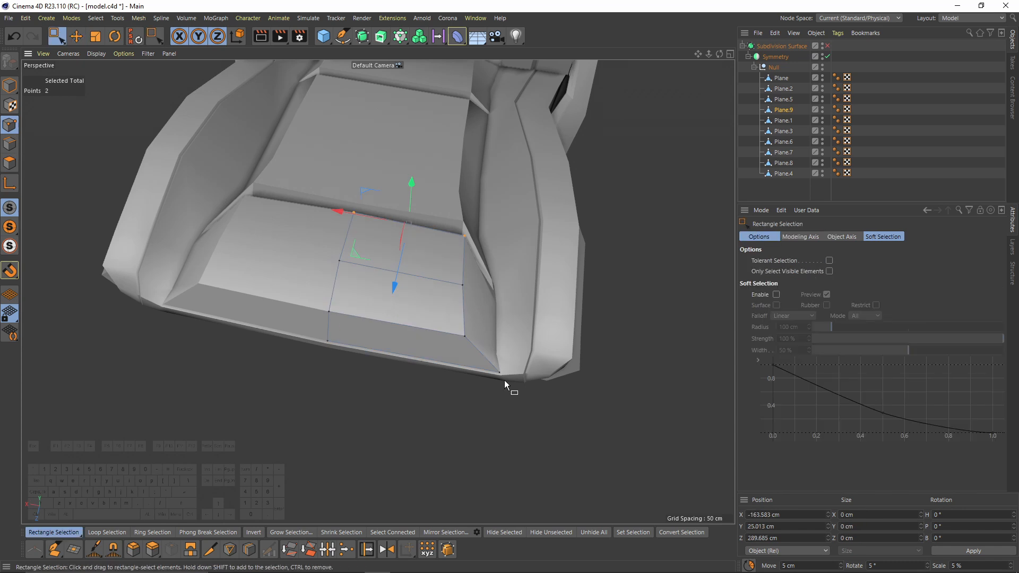
{"action": "left_click_drag", "start_coordinate": [396, 286], "coordinate": [475, 313]}
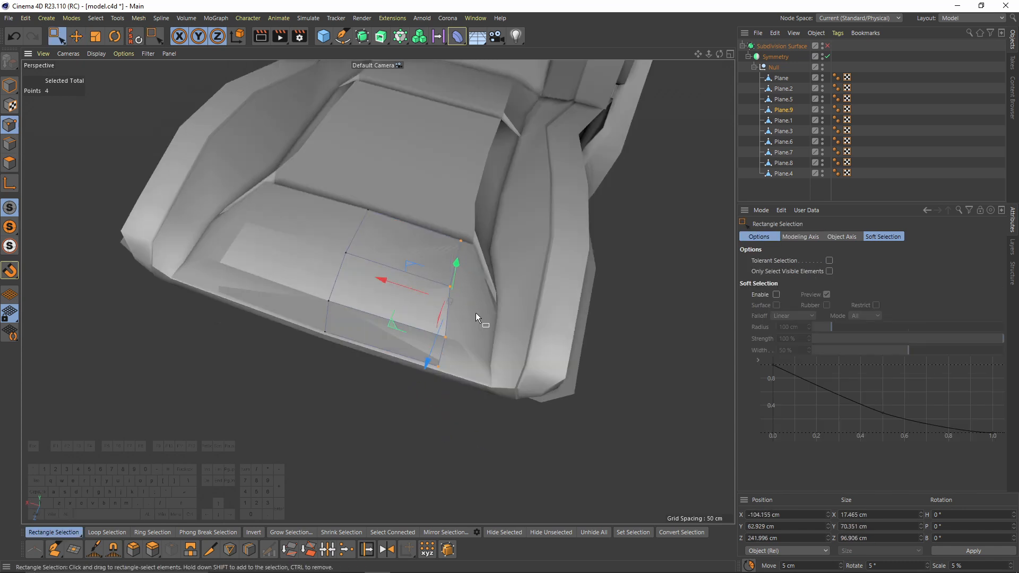
Extrude the strip's front lower edge in the Left view to add another row of polygons
{"action": "left_click_drag", "start_coordinate": [404, 258], "coordinate": [361, 312], "text": "alt"}
{"action": "key", "text": "Return"}
{"action": "key", "text": "e"}
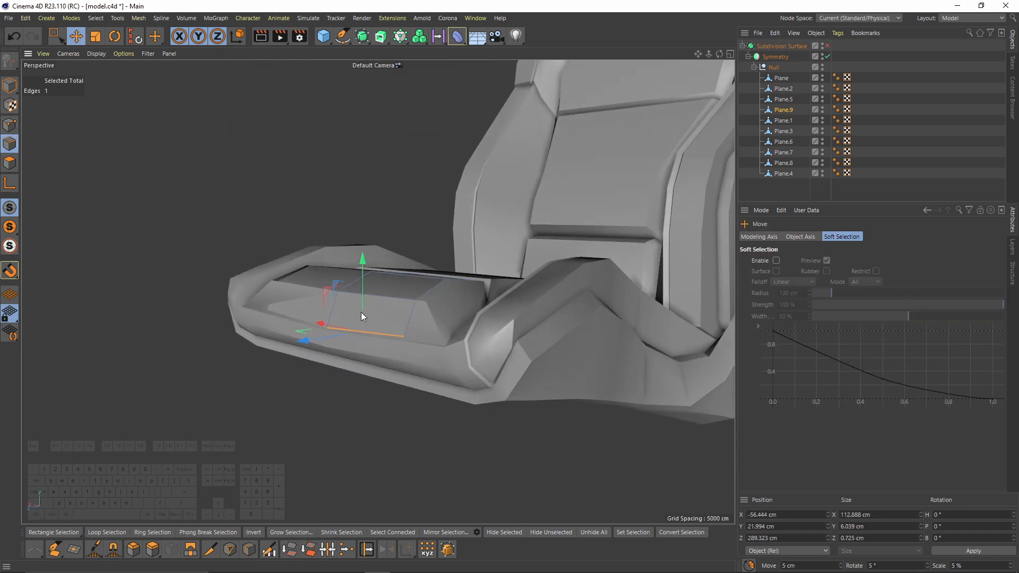
{"action": "key", "text": "F3"}
{"action": "middle_click_drag", "start_coordinate": [200, 389], "coordinate": [316, 220], "text": "alt"}
{"action": "right_click_drag", "start_coordinate": [315, 220], "coordinate": [234, 366], "text": "alt"}
{"action": "right_click_drag", "start_coordinate": [252, 275], "coordinate": [239, 216], "text": "alt"}
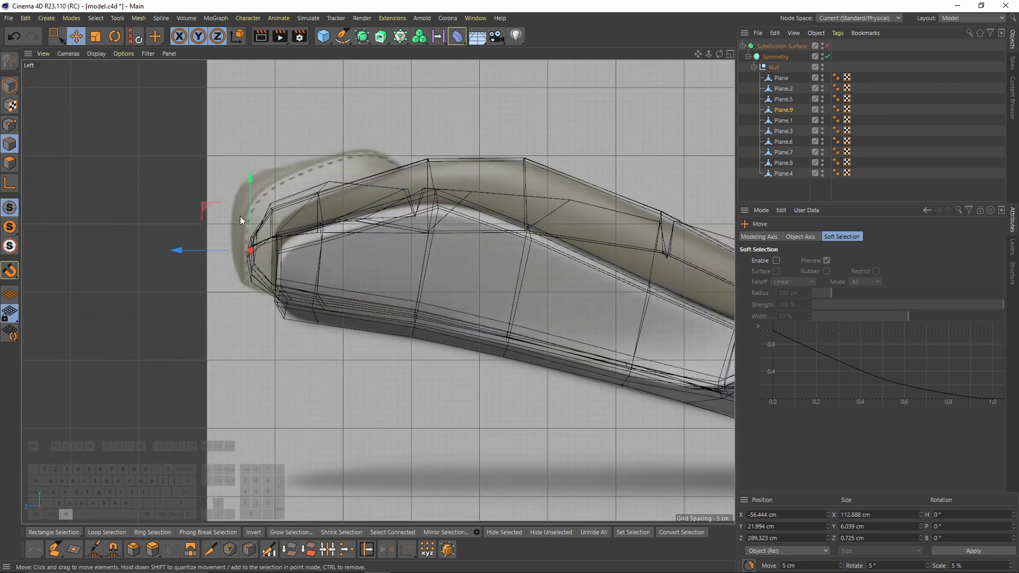
{"action": "mouse_move", "coordinate": [205, 231]}
{"action": "left_mouse_down", "text": "ctrl"}
{"action": "mouse_move", "coordinate": [206, 246]}
{"action": "mouse_move", "coordinate": [308, 300]}
{"action": "mouse_move", "coordinate": [197, 221]}
{"action": "left_mouse_up", "text": "ctrl"}
{"action": "middle_click", "coordinate": [209, 223]}
{"action": "middle_click", "coordinate": [212, 207]}
Extrude the strip's four polygons with caps created and an offset of -28.5 cm to form a thick front pad
{"action": "left_click", "coordinate": [10, 163]}
{"action": "key", "text": "d"}
{"action": "left_click_drag", "start_coordinate": [257, 263], "coordinate": [610, 286], "text": "alt"}
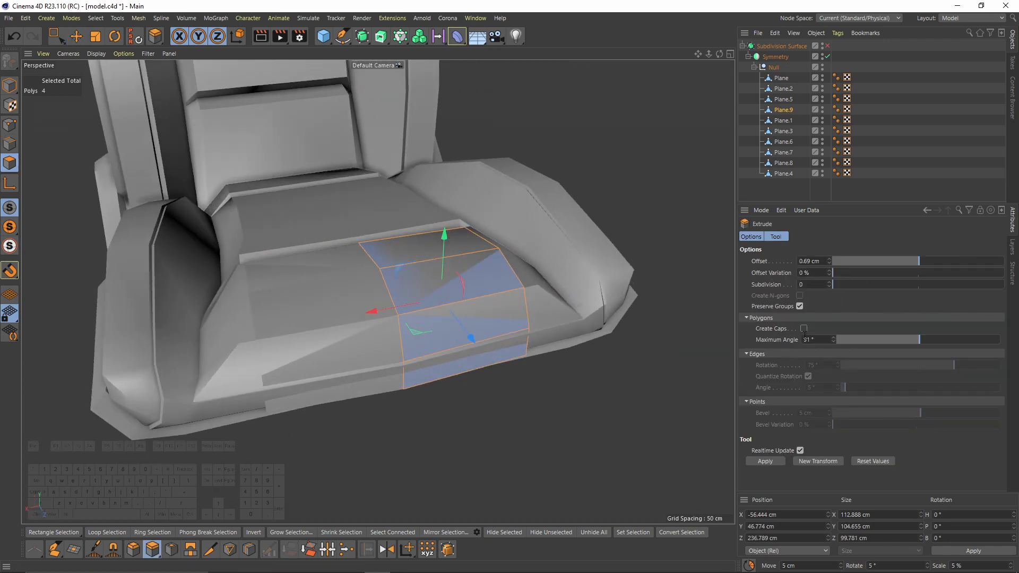
{"action": "left_click_drag", "start_coordinate": [669, 344], "coordinate": [582, 295], "text": "alt"}
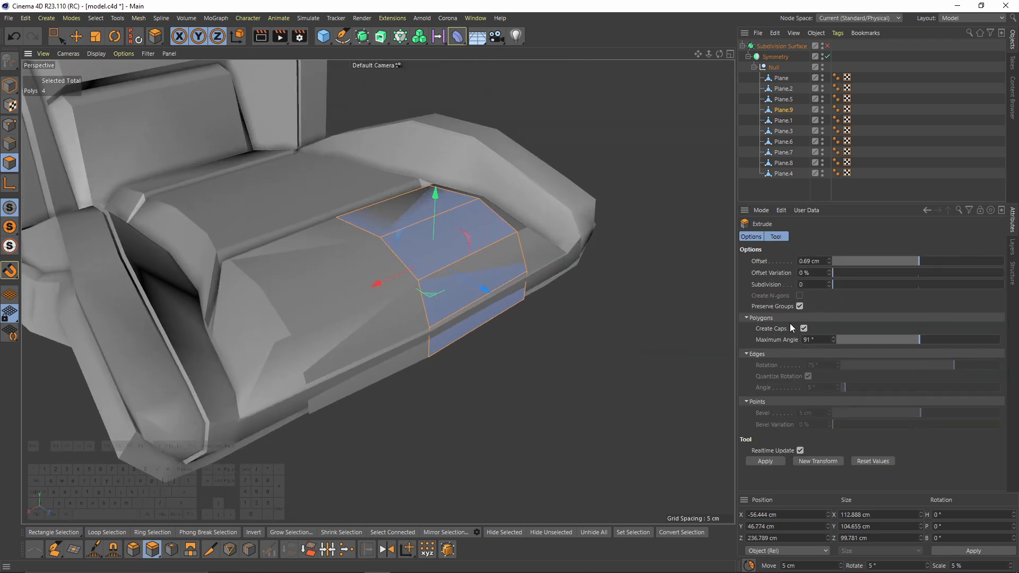
{"action": "left_click_drag", "start_coordinate": [573, 367], "coordinate": [319, 234]}
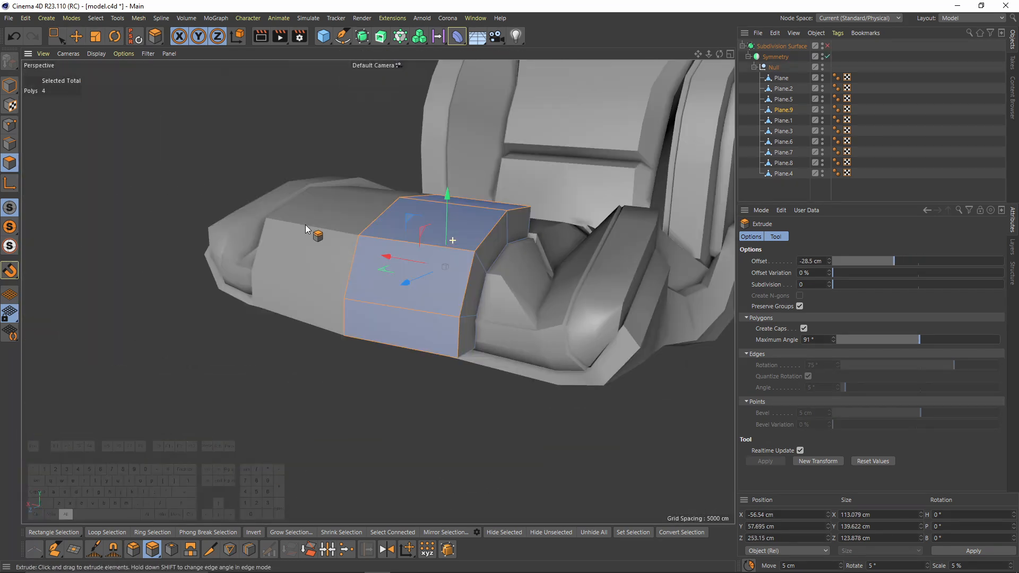
Adjust the front pad's upper front corner and top points in the Left view to match the reference outline
{"action": "key", "text": "F3"}
{"action": "middle_click_drag", "start_coordinate": [259, 251], "coordinate": [301, 282], "text": "alt"}
{"action": "left_click", "coordinate": [10, 124]}
{"action": "key", "text": "space"}
{"action": "left_click_drag", "start_coordinate": [222, 238], "coordinate": [282, 272]}
{"action": "left_click_drag", "start_coordinate": [288, 214], "coordinate": [297, 169]}
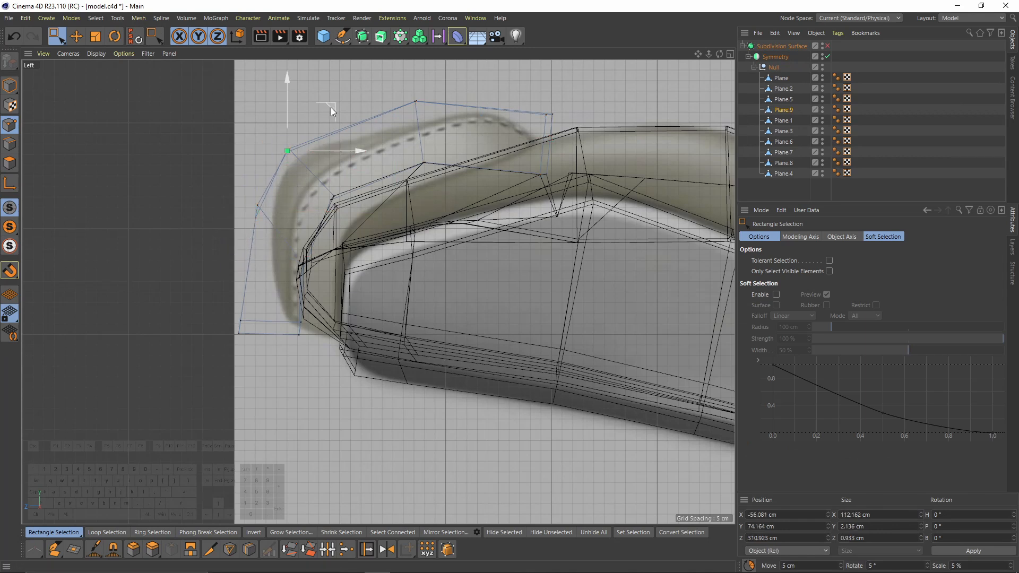
{"action": "left_click_drag", "start_coordinate": [319, 128], "coordinate": [314, 135]}
{"action": "left_click_drag", "start_coordinate": [411, 95], "coordinate": [425, 109]}
{"action": "middle_click_drag", "start_coordinate": [447, 87], "coordinate": [443, 119], "text": "alt"}
{"action": "left_click_drag", "start_coordinate": [457, 88], "coordinate": [424, 117]}
Fit the pad's front, rear and lower front points to the reference outline in the Left view
{"action": "left_click_drag", "start_coordinate": [224, 190], "coordinate": [281, 263]}
{"action": "left_click_drag", "start_coordinate": [303, 183], "coordinate": [293, 179]}
{"action": "left_click_drag", "start_coordinate": [466, 131], "coordinate": [550, 167]}
{"action": "left_click_drag", "start_coordinate": [594, 103], "coordinate": [549, 99]}
{"action": "left_click_drag", "start_coordinate": [220, 339], "coordinate": [267, 373]}
{"action": "middle_click", "coordinate": [274, 364]}
{"action": "middle_click", "coordinate": [333, 218]}
{"action": "left_click_drag", "start_coordinate": [339, 223], "coordinate": [403, 270], "text": "alt"}
Add a loop cut to the front pad and compare the shape with subdivision on and off
{"action": "key", "text": "q"}
{"action": "key", "text": "q"}
{"action": "scroll", "coordinate": [404, 271], "scroll_direction": "up", "scroll_amount": 3}
{"action": "key", "text": "k"}
{"action": "key", "text": "l"}
{"action": "scroll", "coordinate": [386, 270], "scroll_direction": "up", "scroll_amount": 2}
{"action": "left_click_drag", "start_coordinate": [341, 355], "coordinate": [382, 246], "text": "alt"}
{"action": "scroll", "coordinate": [382, 246], "scroll_direction": "up", "scroll_amount": 3}
{"action": "left_click", "coordinate": [385, 326]}
{"action": "left_click_drag", "start_coordinate": [378, 292], "coordinate": [359, 281], "text": "alt"}
{"action": "scroll", "coordinate": [393, 317], "scroll_direction": "down", "scroll_amount": 3}
{"action": "key", "text": "q"}
{"action": "scroll", "coordinate": [439, 344], "scroll_direction": "down", "scroll_amount": 3}
{"action": "key", "text": "space"}
{"action": "key", "text": "q"}
Select the five polygons covering the outer surface of the front pad with Live Selection
{"action": "left_click", "coordinate": [10, 163]}
{"action": "left_click_drag", "start_coordinate": [56, 36], "coordinate": [101, 39]}
{"action": "left_click_drag", "start_coordinate": [228, 175], "coordinate": [461, 258], "text": "alt"}
{"action": "scroll", "coordinate": [384, 182], "scroll_direction": "up", "scroll_amount": 4}
{"action": "left_click", "coordinate": [384, 181], "text": "shift"}
{"action": "scroll", "coordinate": [442, 262], "scroll_direction": "down", "scroll_amount": 3}
Try an Extrude Inner of 6.1 cm on the pad's five outer polygons
{"action": "right_click", "coordinate": [558, 267]}
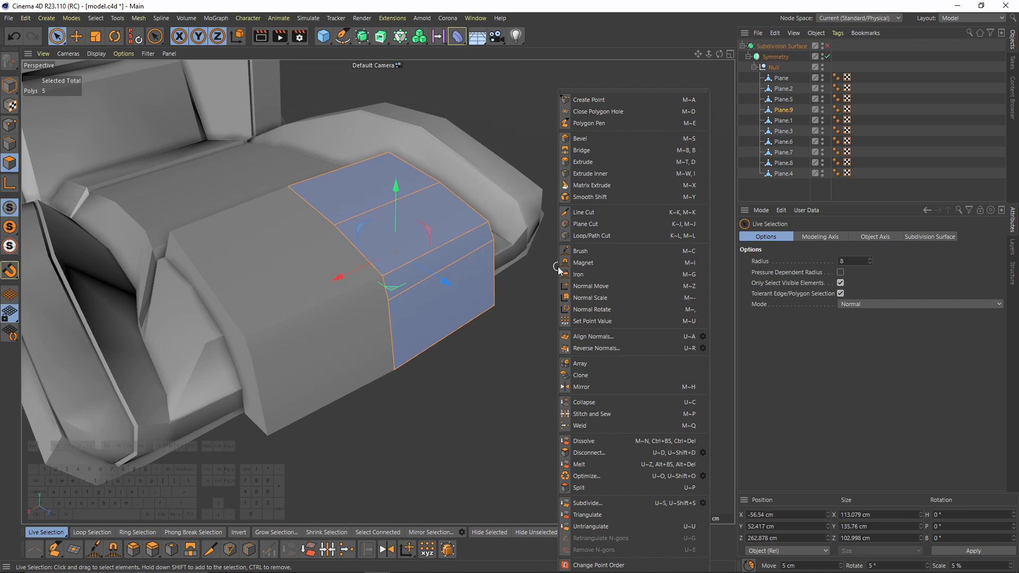
{"action": "left_click", "coordinate": [595, 177]}
{"action": "left_click_drag", "start_coordinate": [582, 343], "coordinate": [560, 343]}
{"action": "left_click_drag", "start_coordinate": [558, 339], "coordinate": [421, 263], "text": "alt"}
Try extruding the inset polygons by -2.8 cm without caps and preview them with subdivision
{"action": "right_click", "coordinate": [541, 301]}
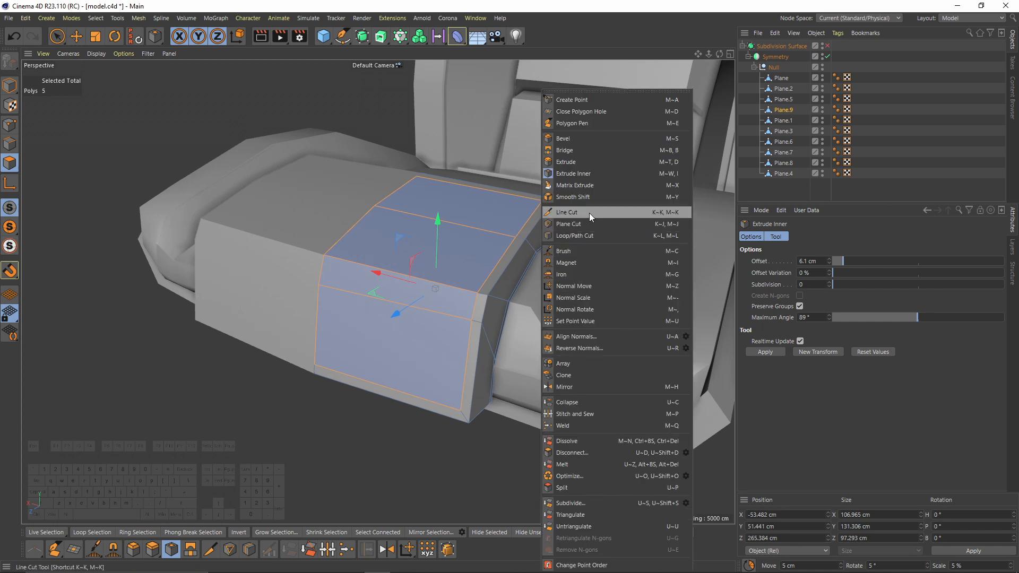
{"action": "left_click", "coordinate": [577, 162]}
{"action": "left_click_drag", "start_coordinate": [607, 272], "coordinate": [533, 276], "text": "alt"}
{"action": "left_click", "coordinate": [804, 328]}
{"action": "left_click_drag", "start_coordinate": [635, 349], "coordinate": [623, 349]}
{"action": "key", "text": "q"}
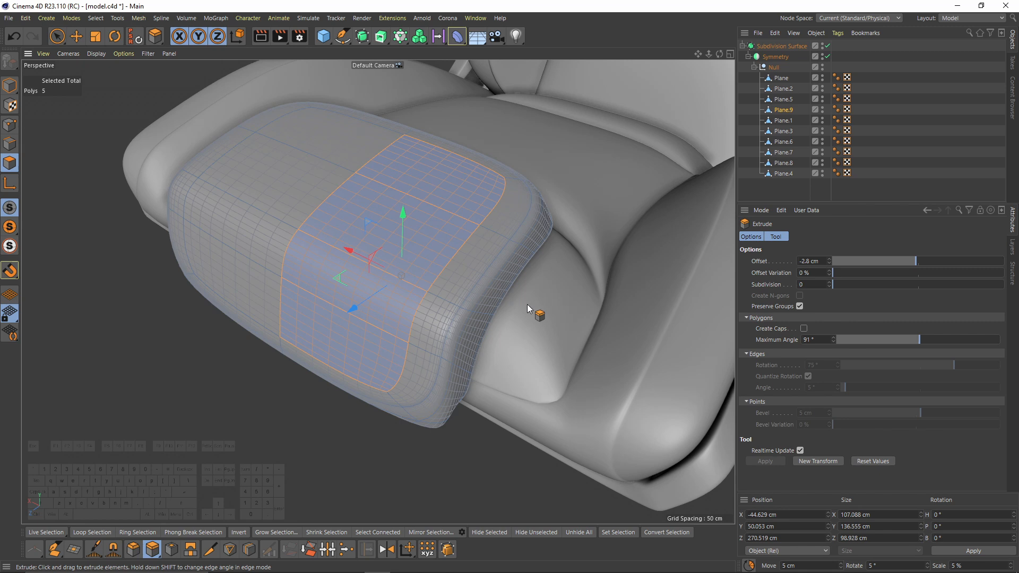
Undo the extrusion and the inset on the front pad
{"action": "left_click_drag", "start_coordinate": [529, 305], "coordinate": [594, 281], "text": "alt"}
{"action": "key", "text": "ctrl+z"}
{"action": "left_click_drag", "start_coordinate": [456, 287], "coordinate": [523, 289], "text": "alt"}
{"action": "key", "text": "ctrl+z"}
{"action": "key", "text": "ctrl+z"}
Inset the pad's five outer polygons again with a larger maximum angle in Extrude Inner
{"action": "right_click", "coordinate": [582, 223]}
{"action": "left_click", "coordinate": [625, 173]}
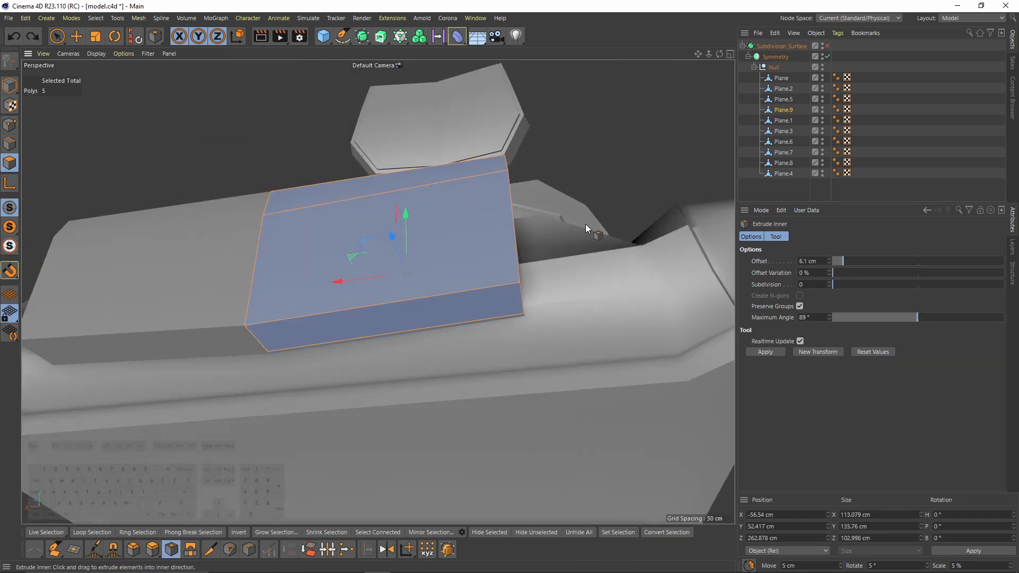
{"action": "left_click_drag", "start_coordinate": [585, 224], "coordinate": [543, 189], "text": "alt"}
{"action": "left_click_drag", "start_coordinate": [916, 318], "coordinate": [967, 318]}
{"action": "left_click_drag", "start_coordinate": [603, 256], "coordinate": [545, 261], "text": "alt"}
{"action": "key", "text": "ctrl+z"}
Extrude the inset polygons slightly without caps, using a maximum angle of 126°, and check the smoothed pad
{"action": "key", "text": "m"}
{"action": "left_click", "coordinate": [613, 163]}
{"action": "left_click_drag", "start_coordinate": [578, 229], "coordinate": [614, 329], "text": "alt"}
{"action": "left_click_drag", "start_coordinate": [614, 330], "coordinate": [456, 250], "text": "alt"}
{"action": "key", "text": "ctrl+z"}
{"action": "left_click_drag", "start_coordinate": [924, 339], "coordinate": [951, 340]}
{"action": "key", "text": "q"}
{"action": "left_click_drag", "start_coordinate": [524, 308], "coordinate": [491, 314]}
{"action": "key", "text": "q"}
Add a loop cut on the pad's rim right beside the edge of the extruded inset
{"action": "key", "text": "m"}
{"action": "left_click", "coordinate": [571, 236]}
{"action": "scroll", "coordinate": [498, 306], "scroll_direction": "up", "scroll_amount": 5}
{"action": "scroll", "coordinate": [491, 314], "scroll_direction": "up", "scroll_amount": 3}
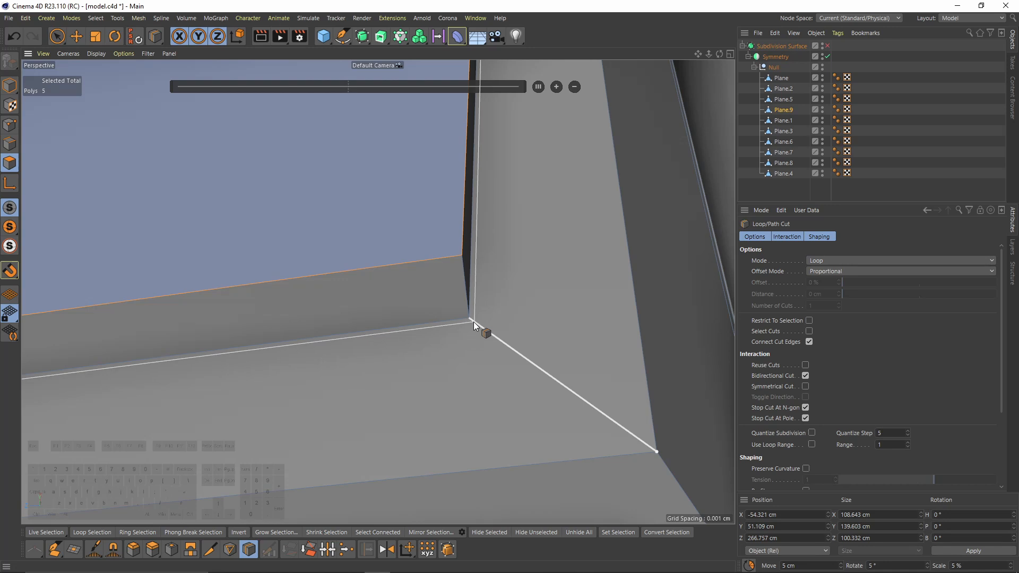
Select the narrow polygon loop beside the inset edge and extrude it 0.89 cm without caps
{"action": "key", "text": "u"}
{"action": "key", "text": "l"}
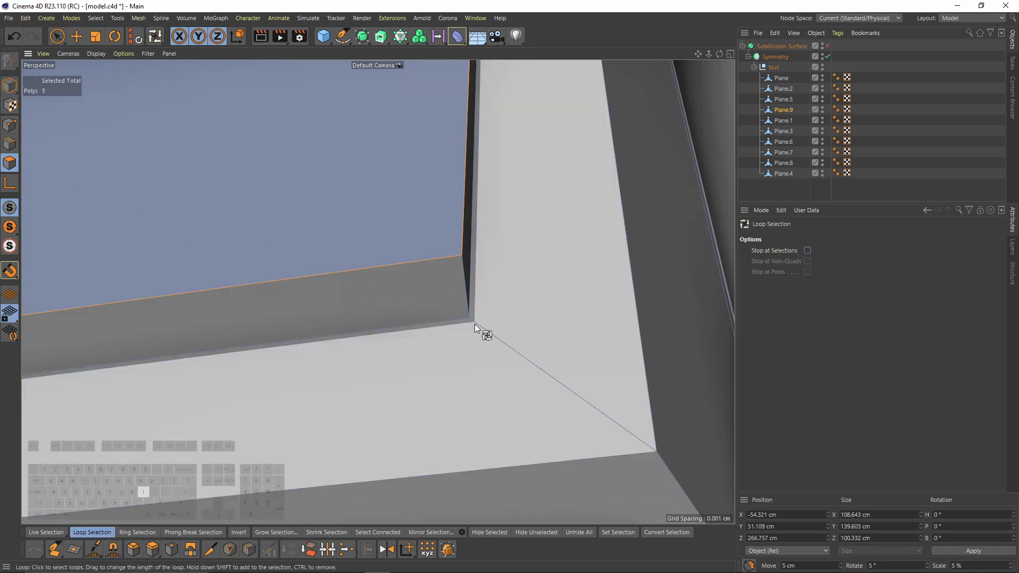
{"action": "left_click", "coordinate": [472, 320]}
{"action": "key", "text": "m"}
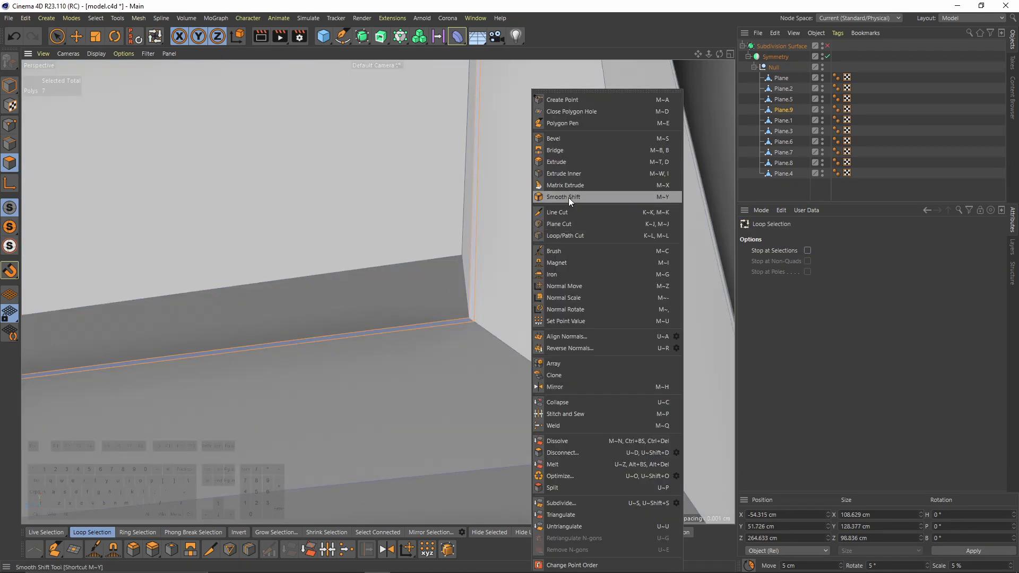
{"action": "left_click", "coordinate": [565, 161]}
{"action": "left_click_drag", "start_coordinate": [563, 287], "coordinate": [458, 220]}
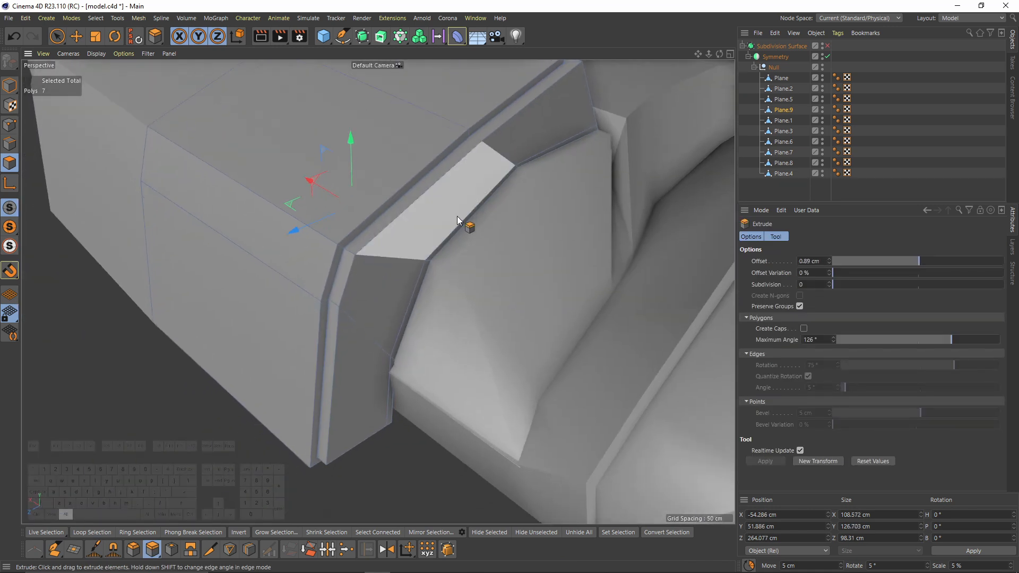
Inspect the front pad's seam with subdivision on, and return to the unsubdivided mesh
{"action": "key", "text": "q"}
{"action": "scroll", "coordinate": [468, 215], "scroll_direction": "up", "scroll_amount": 3}
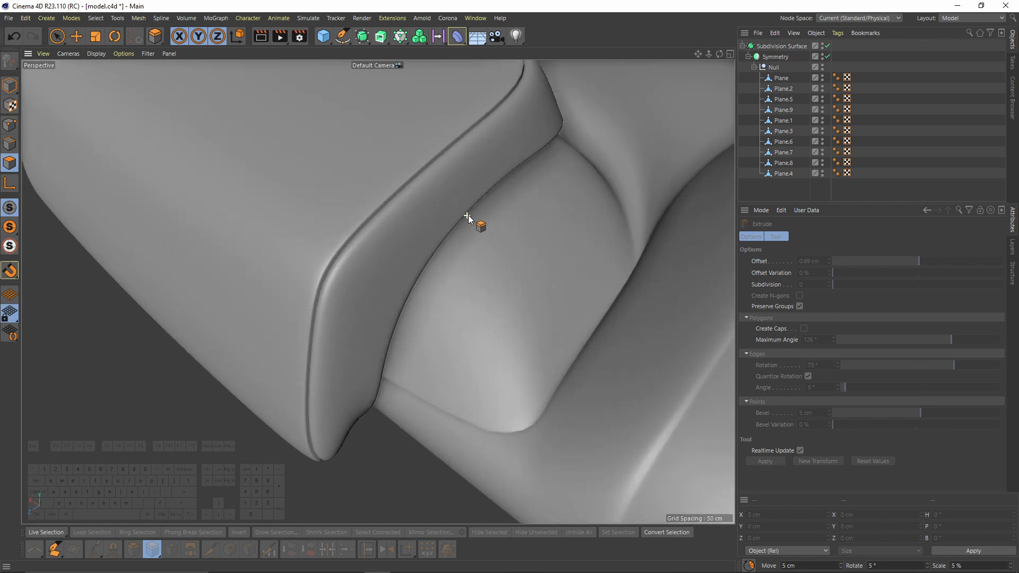
{"action": "scroll", "coordinate": [341, 141], "scroll_direction": "down", "scroll_amount": 5}
{"action": "left_click_drag", "start_coordinate": [341, 141], "coordinate": [467, 291], "text": "alt"}
{"action": "key", "text": "q"}
{"action": "scroll", "coordinate": [364, 324], "scroll_direction": "up", "scroll_amount": 5}
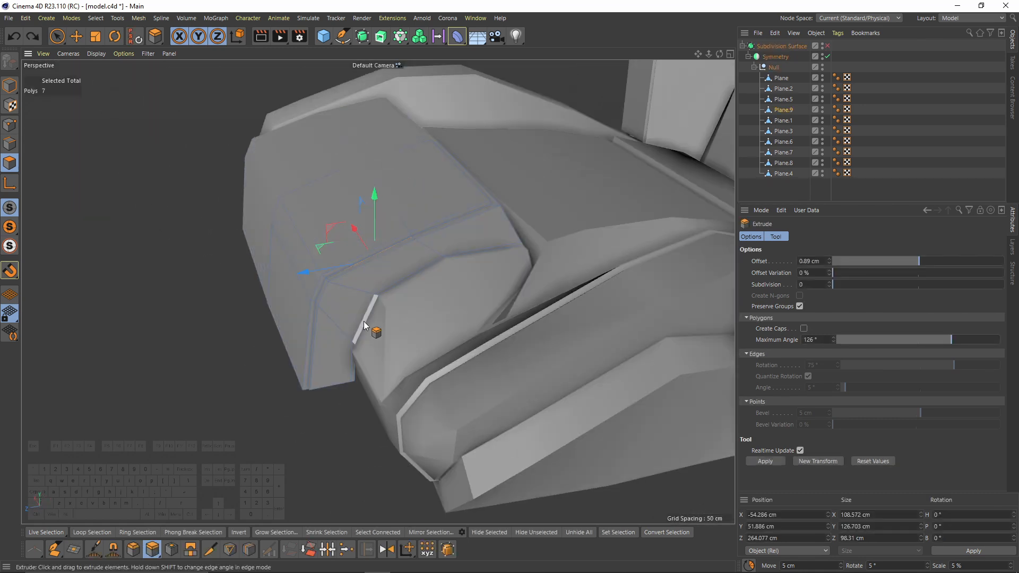
Reposition groups of points on the front pad in the side view to follow the reference outline
{"action": "key", "text": "F3"}
{"action": "key", "text": "0"}
{"action": "left_click_drag", "start_coordinate": [272, 182], "coordinate": [247, 208]}
{"action": "scroll", "coordinate": [282, 158], "scroll_direction": "up", "scroll_amount": 3}
{"action": "left_click_drag", "start_coordinate": [355, 146], "coordinate": [371, 138]}
{"action": "middle_click_drag", "start_coordinate": [297, 204], "coordinate": [331, 144], "text": "alt"}
{"action": "left_click_drag", "start_coordinate": [243, 177], "coordinate": [287, 227]}
{"action": "left_click_drag", "start_coordinate": [313, 171], "coordinate": [313, 209]}
Adjust the points midway along the pad's top edge to the reference outline in the side view
{"action": "key", "text": "F5"}
{"action": "key", "text": "F1"}
{"action": "left_click_drag", "start_coordinate": [255, 165], "coordinate": [339, 302], "text": "alt"}
{"action": "key", "text": "F5"}
{"action": "key", "text": "F3"}
{"action": "middle_click_drag", "start_coordinate": [449, 95], "coordinate": [383, 168], "text": "alt"}
{"action": "left_click_drag", "start_coordinate": [393, 141], "coordinate": [422, 206]}
{"action": "left_click_drag", "start_coordinate": [457, 120], "coordinate": [493, 110]}
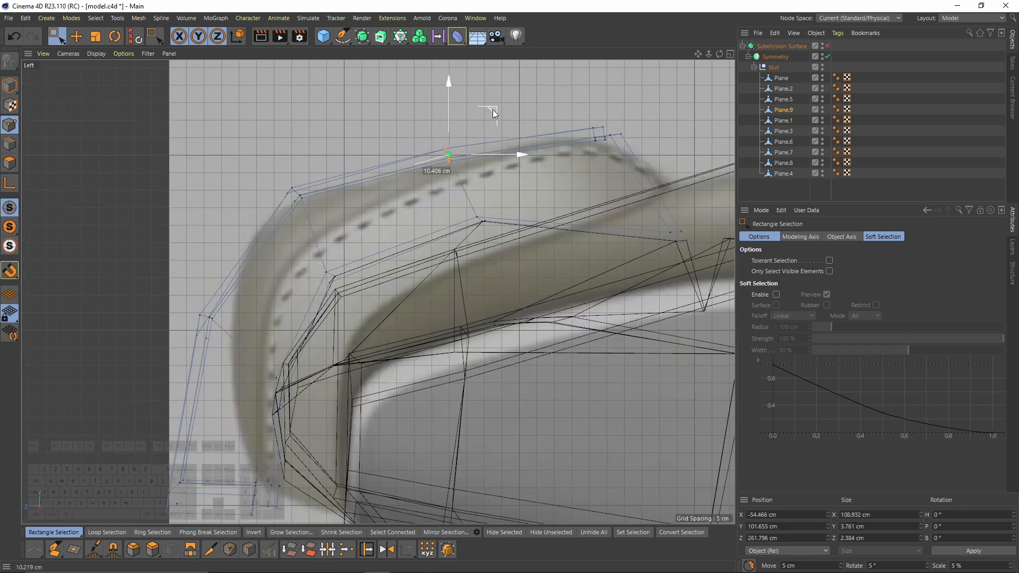
Inspect the pad in perspective with subdivision on, and undo the last two changes
{"action": "key", "text": "F5"}
{"action": "key", "text": "F1"}
{"action": "left_click_drag", "start_coordinate": [415, 222], "coordinate": [478, 234], "text": "alt"}
{"action": "left_click", "coordinate": [827, 45]}
{"action": "scroll", "coordinate": [532, 287], "scroll_direction": "up", "scroll_amount": 3}
{"action": "scroll", "coordinate": [533, 284], "scroll_direction": "down", "scroll_amount": 3}
{"action": "left_click_drag", "start_coordinate": [533, 285], "coordinate": [332, 316], "text": "alt"}
{"action": "scroll", "coordinate": [377, 291], "scroll_direction": "up", "scroll_amount": 4}
{"action": "left_click_drag", "start_coordinate": [377, 292], "coordinate": [481, 302], "text": "alt"}
{"action": "key", "text": "ctrl+z"}
{"action": "key", "text": "ctrl+z"}
Select the points along the pad's outer side, shift them, and check the smoothed side from several angles
{"action": "left_click_drag", "start_coordinate": [447, 220], "coordinate": [517, 433]}
{"action": "middle_click_drag", "start_coordinate": [433, 289], "coordinate": [412, 329], "text": "alt"}
{"action": "left_click_drag", "start_coordinate": [391, 327], "coordinate": [410, 291]}
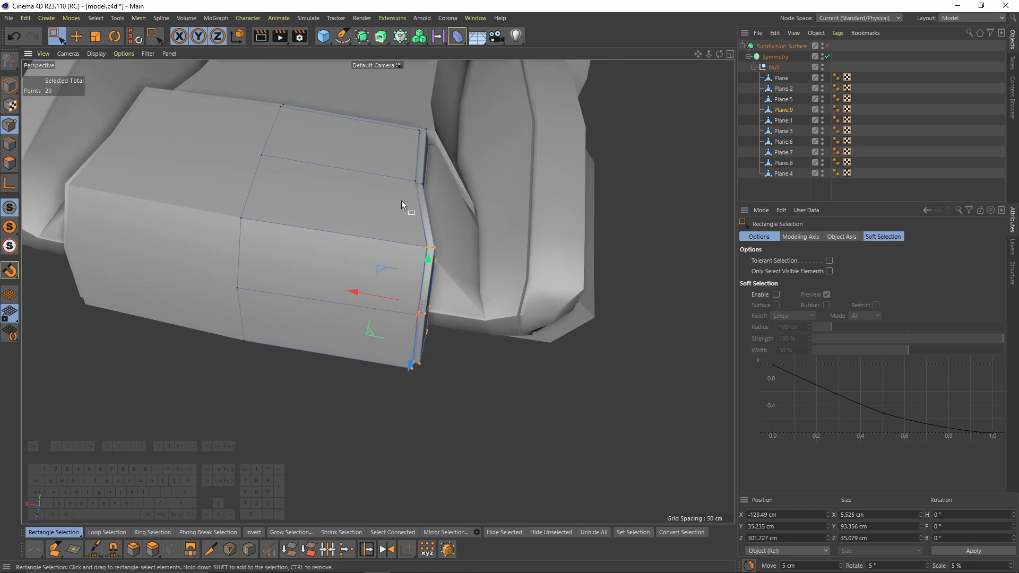
{"action": "left_click_drag", "start_coordinate": [479, 398], "coordinate": [370, 322]}
{"action": "key", "text": "q"}
{"action": "left_click_drag", "start_coordinate": [488, 255], "coordinate": [467, 238], "text": "alt"}
{"action": "left_click_drag", "start_coordinate": [472, 228], "coordinate": [375, 189]}
{"action": "left_click_drag", "start_coordinate": [430, 239], "coordinate": [330, 200], "text": "alt"}
{"action": "left_click_drag", "start_coordinate": [514, 212], "coordinate": [576, 187], "text": "alt"}
{"action": "left_click_drag", "start_coordinate": [378, 291], "coordinate": [450, 287], "text": "alt"}
{"action": "key", "text": "ctrl+shift+a"}
Refine the pad's outer side contour by moving small groups of points with subdivision off, and check the smoothed shape
{"action": "right_click_drag", "start_coordinate": [547, 291], "coordinate": [498, 292], "text": "alt"}
{"action": "left_click_drag", "start_coordinate": [498, 292], "coordinate": [424, 289], "text": "alt"}
{"action": "mouse_move", "coordinate": [425, 289]}
{"action": "right_mouse_down", "text": "alt"}
{"action": "mouse_move", "coordinate": [334, 266]}
{"action": "mouse_move", "coordinate": [434, 288]}
{"action": "right_mouse_up", "text": "alt"}
{"action": "left_click_drag", "start_coordinate": [434, 288], "coordinate": [509, 297], "text": "alt"}
{"action": "right_click_drag", "start_coordinate": [509, 297], "coordinate": [496, 345], "text": "alt"}
{"action": "key", "text": "q"}
{"action": "left_click_drag", "start_coordinate": [471, 427], "coordinate": [403, 328]}
{"action": "left_click_drag", "start_coordinate": [367, 343], "coordinate": [427, 340]}
{"action": "left_click_drag", "start_coordinate": [459, 348], "coordinate": [390, 297]}
{"action": "left_click_drag", "start_coordinate": [356, 323], "coordinate": [384, 321]}
{"action": "left_click_drag", "start_coordinate": [393, 324], "coordinate": [411, 308], "text": "alt"}
{"action": "left_click_drag", "start_coordinate": [369, 286], "coordinate": [404, 323]}
{"action": "left_click_drag", "start_coordinate": [341, 310], "coordinate": [381, 313]}
{"action": "key", "text": "q"}
{"action": "left_click_drag", "start_coordinate": [451, 334], "coordinate": [426, 278], "text": "alt"}
{"action": "key", "text": "ctrl+shift+a"}
Examine the pad's outer side with subdivision on and off, and undo the last two changes
{"action": "left_click_drag", "start_coordinate": [500, 303], "coordinate": [523, 395], "text": "alt"}
{"action": "right_click_drag", "start_coordinate": [523, 395], "coordinate": [451, 415], "text": "alt"}
{"action": "left_click_drag", "start_coordinate": [451, 415], "coordinate": [685, 314], "text": "alt"}
{"action": "right_click_drag", "start_coordinate": [297, 286], "coordinate": [396, 295], "text": "alt"}
{"action": "key", "text": "q"}
{"action": "left_click_drag", "start_coordinate": [396, 295], "coordinate": [297, 324], "text": "alt"}
{"action": "left_click_drag", "start_coordinate": [262, 353], "coordinate": [276, 353]}
{"action": "key", "text": "q"}
{"action": "key", "text": "ctrl+shift+a"}
{"action": "left_click_drag", "start_coordinate": [317, 303], "coordinate": [253, 302], "text": "alt"}
{"action": "left_click_drag", "start_coordinate": [442, 242], "coordinate": [432, 268], "text": "alt"}
{"action": "right_click_drag", "start_coordinate": [432, 269], "coordinate": [491, 289], "text": "alt"}
{"action": "key", "text": "ctrl+z"}
{"action": "key", "text": "ctrl+z"}
Select the three points midway along the pad's lower back rim in the side view and adjust them with subdivision on
{"action": "middle_click", "coordinate": [480, 297]}
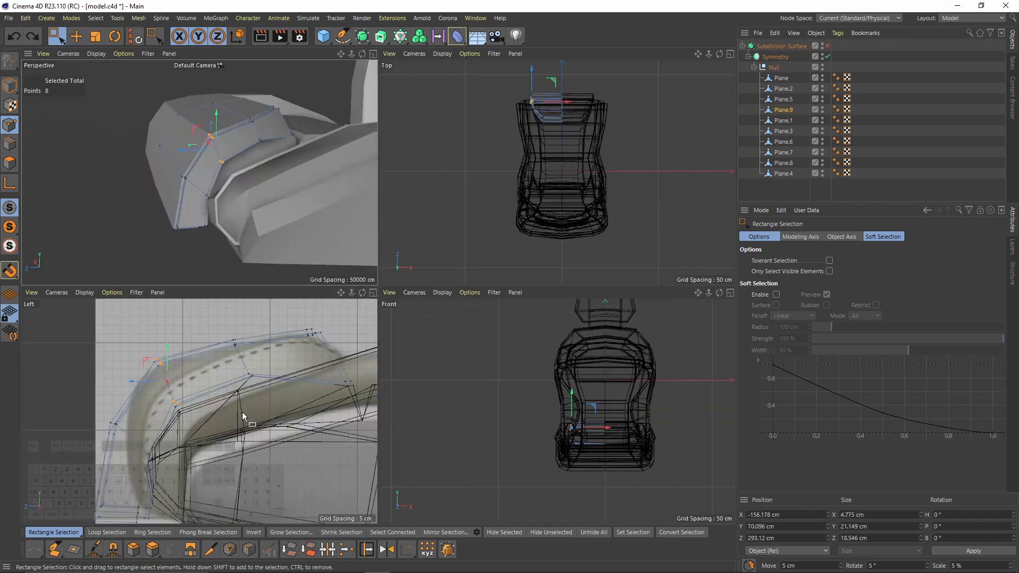
{"action": "middle_click", "coordinate": [244, 416]}
{"action": "middle_click_drag", "start_coordinate": [361, 302], "coordinate": [306, 285], "text": "alt"}
{"action": "right_click_drag", "start_coordinate": [306, 285], "coordinate": [281, 286], "text": "alt"}
{"action": "left_click_drag", "start_coordinate": [384, 205], "coordinate": [418, 231]}
{"action": "middle_click", "coordinate": [417, 233]}
{"action": "middle_click", "coordinate": [323, 199]}
{"action": "right_click_drag", "start_coordinate": [323, 199], "coordinate": [473, 184], "text": "alt"}
{"action": "key", "text": "q"}
{"action": "left_click_drag", "start_coordinate": [396, 119], "coordinate": [402, 138]}
{"action": "left_click_drag", "start_coordinate": [441, 204], "coordinate": [457, 220], "text": "alt"}
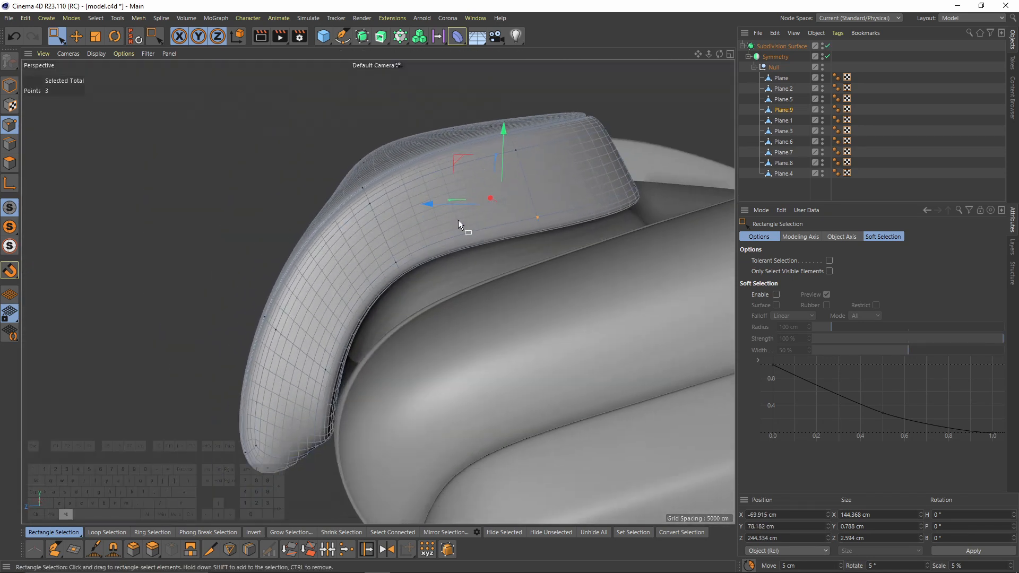
Select the points at the bottom of the pad's front rim and reposition them in perspective
{"action": "middle_click", "coordinate": [458, 221]}
{"action": "left_click_drag", "start_coordinate": [143, 387], "coordinate": [166, 410]}
{"action": "middle_click", "coordinate": [266, 228]}
{"action": "left_click_drag", "start_coordinate": [411, 182], "coordinate": [408, 212]}
{"action": "left_click_drag", "start_coordinate": [320, 270], "coordinate": [353, 273]}
{"action": "left_click_drag", "start_coordinate": [507, 316], "coordinate": [409, 259], "text": "alt"}
{"action": "scroll", "coordinate": [412, 262], "scroll_direction": "up", "scroll_amount": 1}
{"action": "middle_click", "coordinate": [225, 457]}
{"action": "middle_click", "coordinate": [225, 457]}
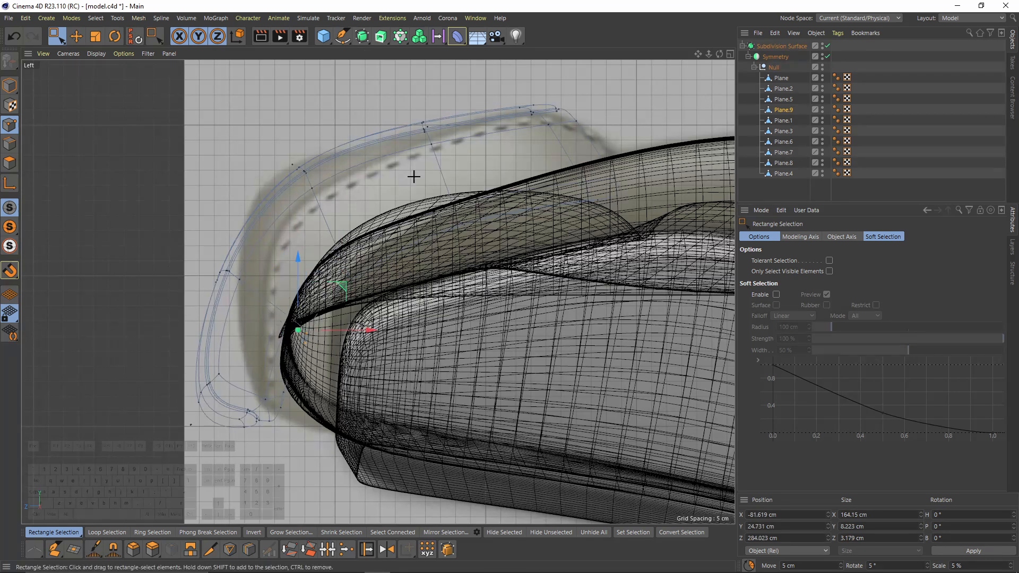
Reselect the three points midway along the pad's lower back rim and check them in perspective
{"action": "left_click_drag", "start_coordinate": [419, 183], "coordinate": [488, 249]}
{"action": "middle_click", "coordinate": [358, 166]}
{"action": "middle_click", "coordinate": [357, 166]}
{"action": "left_click_drag", "start_coordinate": [426, 221], "coordinate": [498, 346]}
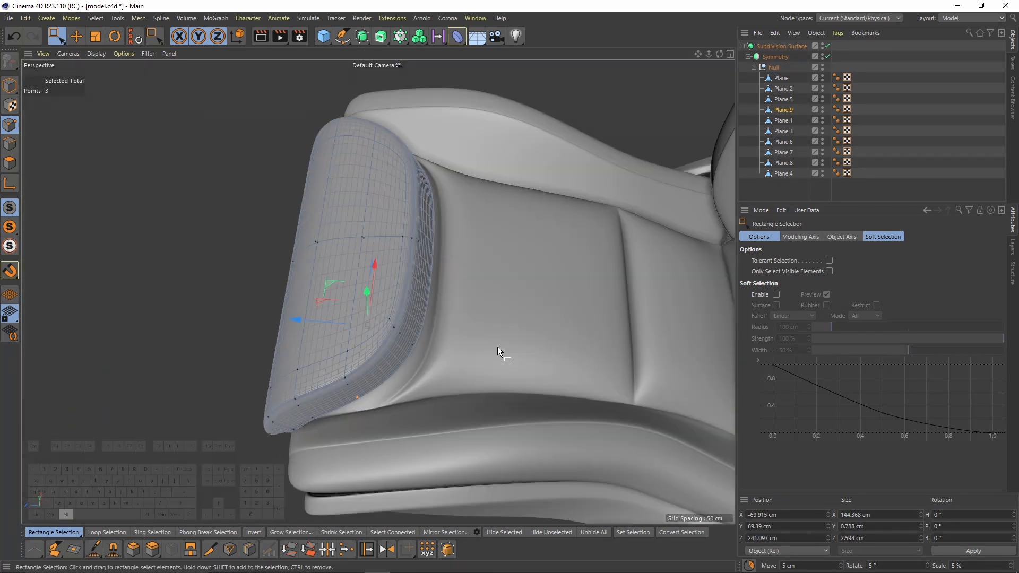
On the seat cushion mesh, select the 18 points around the groove nearest the front pad using wireframe display
{"action": "double_click", "coordinate": [524, 267]}
{"action": "key", "text": "q"}
{"action": "middle_click", "coordinate": [524, 267]}
{"action": "middle_click", "coordinate": [507, 200]}
{"action": "scroll", "coordinate": [352, 223], "scroll_direction": "up", "scroll_amount": 4}
{"action": "middle_click", "coordinate": [352, 223]}
{"action": "middle_click", "coordinate": [351, 224]}
{"action": "left_click_drag", "start_coordinate": [350, 228], "coordinate": [347, 303], "text": "alt"}
{"action": "left_click_drag", "start_coordinate": [406, 291], "coordinate": [334, 304], "text": "alt"}
{"action": "key", "text": "ctrl+z"}
{"action": "left_click_drag", "start_coordinate": [456, 231], "coordinate": [482, 260], "text": "shift"}
{"action": "key", "text": "n"}
{"action": "key", "text": "g"}
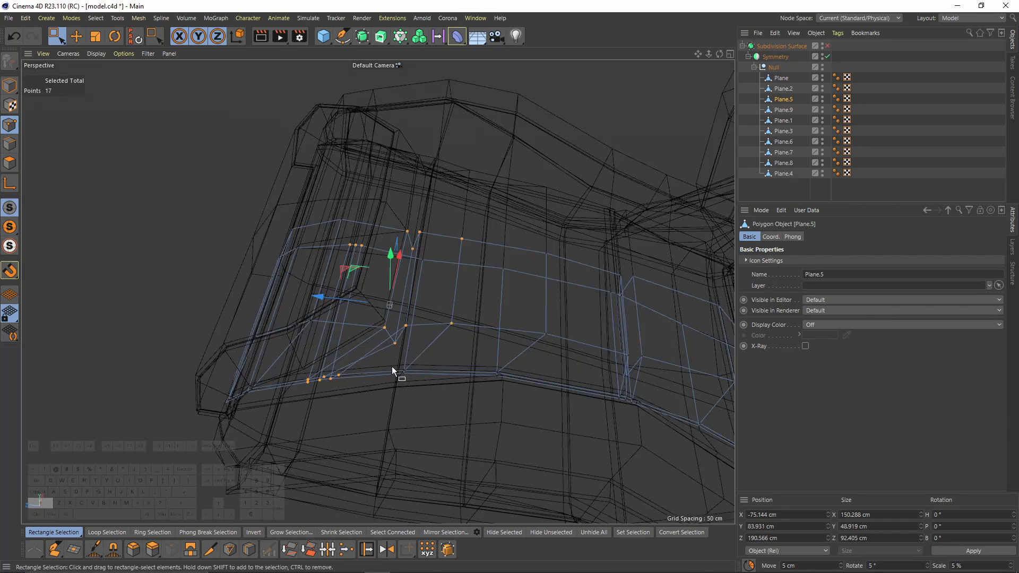
{"action": "left_click", "coordinate": [419, 261], "text": "shift"}
Restore shaded display with lines, move the selected groove points toward the backrest, and check the smoothed cushion
{"action": "key", "text": "n"}
{"action": "key", "text": "b"}
{"action": "left_click_drag", "start_coordinate": [323, 301], "coordinate": [340, 307]}
{"action": "left_click_drag", "start_coordinate": [429, 269], "coordinate": [446, 273], "text": "alt"}
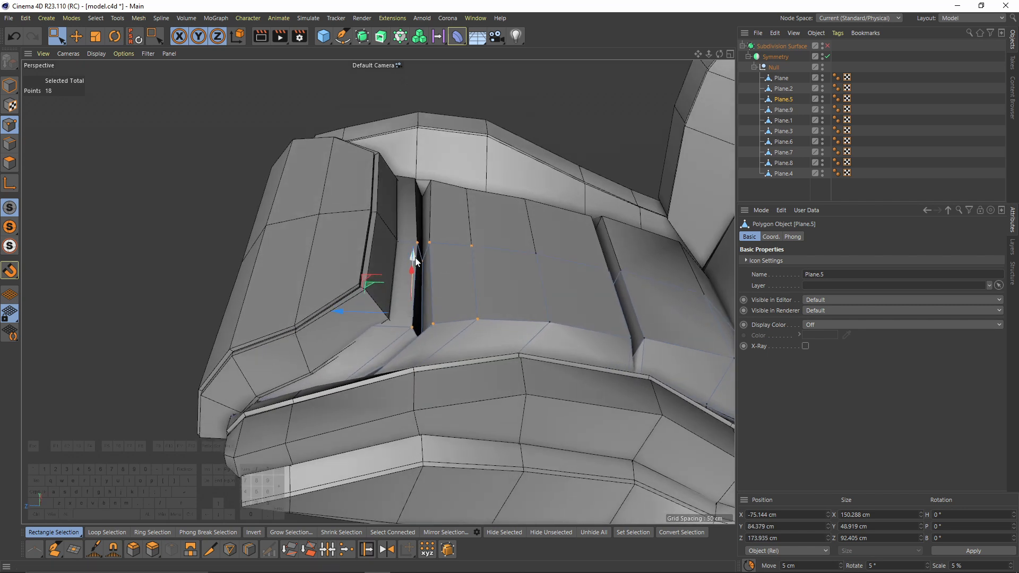
{"action": "left_click_drag", "start_coordinate": [355, 311], "coordinate": [372, 310]}
{"action": "key", "text": "q"}
{"action": "left_click_drag", "start_coordinate": [422, 253], "coordinate": [390, 268]}
{"action": "left_click", "coordinate": [818, 184]}
{"action": "key", "text": "n"}
{"action": "key", "text": "a"}
{"action": "scroll", "coordinate": [471, 251], "scroll_direction": "down", "scroll_amount": 3}
{"action": "key", "text": "ctrl+z"}
{"action": "key", "text": "q"}
Isolate the seat cushion mesh with symmetry off, and shift the first group of points beside its front groove
{"action": "scroll", "coordinate": [437, 279], "scroll_direction": "up", "scroll_amount": 5}
{"action": "left_click_drag", "start_coordinate": [10, 227], "coordinate": [45, 239]}
{"action": "left_click", "coordinate": [828, 56]}
{"action": "left_click_drag", "start_coordinate": [419, 265], "coordinate": [414, 239], "text": "alt"}
{"action": "left_click_drag", "start_coordinate": [393, 228], "coordinate": [413, 250]}
{"action": "left_click_drag", "start_coordinate": [409, 252], "coordinate": [390, 260], "text": "alt"}
{"action": "left_click_drag", "start_coordinate": [350, 245], "coordinate": [368, 250]}
Reposition the remaining points around the cushion's front groove to refine its shape
{"action": "mouse_move", "coordinate": [390, 228]}
{"action": "left_mouse_down", "text": "alt"}
{"action": "mouse_move", "coordinate": [430, 259]}
{"action": "mouse_move", "coordinate": [393, 233]}
{"action": "left_mouse_up", "text": "alt"}
{"action": "left_click_drag", "start_coordinate": [369, 265], "coordinate": [433, 300]}
{"action": "left_click_drag", "start_coordinate": [359, 286], "coordinate": [347, 287]}
{"action": "mouse_move", "coordinate": [456, 223]}
{"action": "left_mouse_down", "text": "alt"}
{"action": "mouse_move", "coordinate": [483, 229]}
{"action": "mouse_move", "coordinate": [451, 207]}
{"action": "left_mouse_up", "text": "alt"}
{"action": "left_click_drag", "start_coordinate": [395, 247], "coordinate": [392, 253]}
{"action": "left_click_drag", "start_coordinate": [424, 239], "coordinate": [406, 328], "text": "alt"}
{"action": "left_click_drag", "start_coordinate": [402, 261], "coordinate": [404, 261]}
{"action": "left_click_drag", "start_coordinate": [315, 309], "coordinate": [319, 309]}
Examine the smoothed seat without wireframe lines, first close to the front groove and as a whole with symmetry on
{"action": "key", "text": "q"}
{"action": "mouse_move", "coordinate": [435, 287]}
{"action": "left_mouse_down", "text": "alt"}
{"action": "mouse_move", "coordinate": [459, 265]}
{"action": "mouse_move", "coordinate": [416, 286]}
{"action": "mouse_move", "coordinate": [518, 281]}
{"action": "left_mouse_up", "text": "alt"}
{"action": "key", "text": "q"}
{"action": "key", "text": "q"}
{"action": "left_click", "coordinate": [877, 188]}
{"action": "key", "text": "n"}
{"action": "key", "text": "a"}
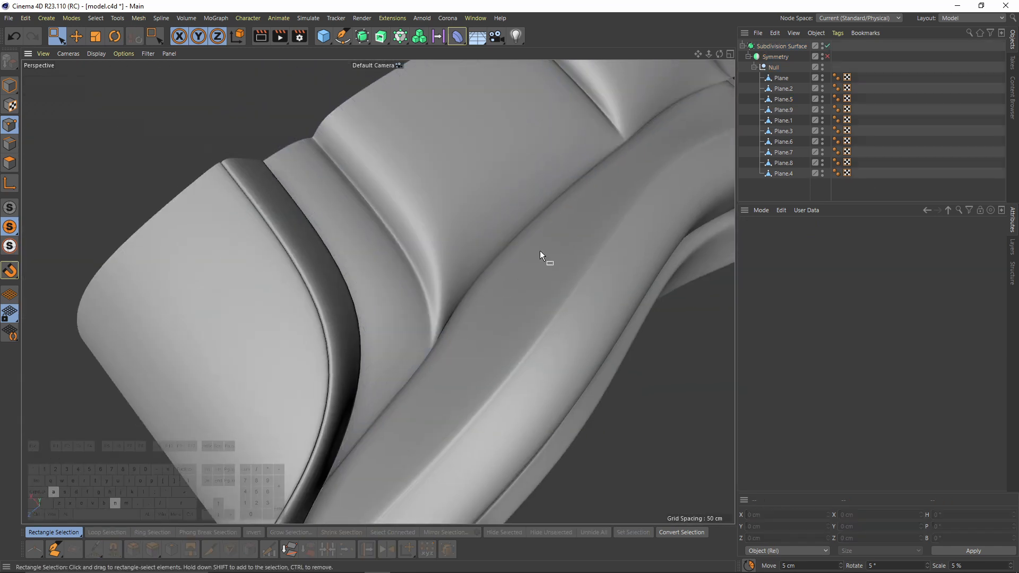
{"action": "right_click_drag", "start_coordinate": [539, 251], "coordinate": [478, 265], "text": "alt"}
{"action": "left_click_drag", "start_coordinate": [477, 265], "coordinate": [500, 310], "text": "alt"}
{"action": "right_click_drag", "start_coordinate": [500, 310], "coordinate": [521, 292], "text": "alt"}
{"action": "left_click_drag", "start_coordinate": [521, 292], "coordinate": [573, 228], "text": "alt"}
{"action": "left_click", "coordinate": [827, 57]}
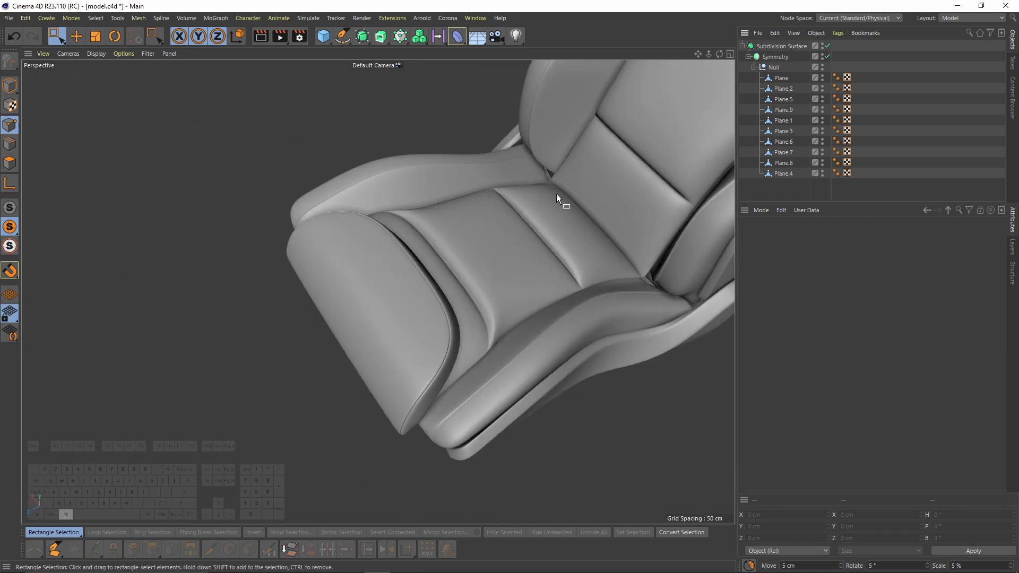
{"action": "left_click_drag", "start_coordinate": [494, 273], "coordinate": [508, 336], "text": "alt"}
{"action": "right_click_drag", "start_coordinate": [508, 336], "coordinate": [416, 285], "text": "alt"}
{"action": "left_click_drag", "start_coordinate": [416, 285], "coordinate": [467, 370], "text": "alt"}
Turn off subdivision and symmetry, select all the seat meshes, leave solo display, and switch to polygon editing
{"action": "key", "text": "q"}
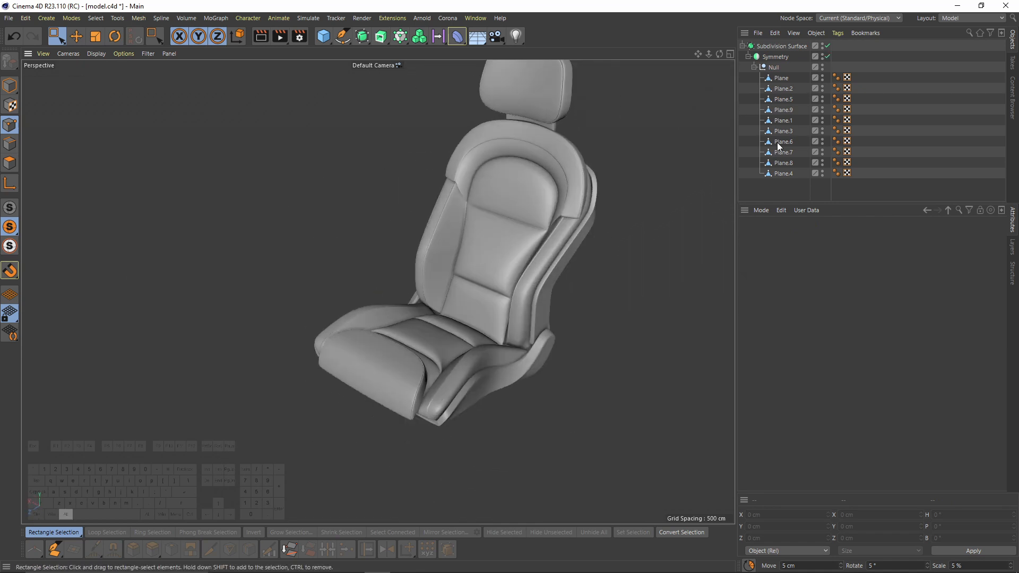
{"action": "left_click", "coordinate": [826, 56]}
{"action": "left_click", "coordinate": [798, 78]}
{"action": "left_click", "coordinate": [771, 175], "text": "shift"}
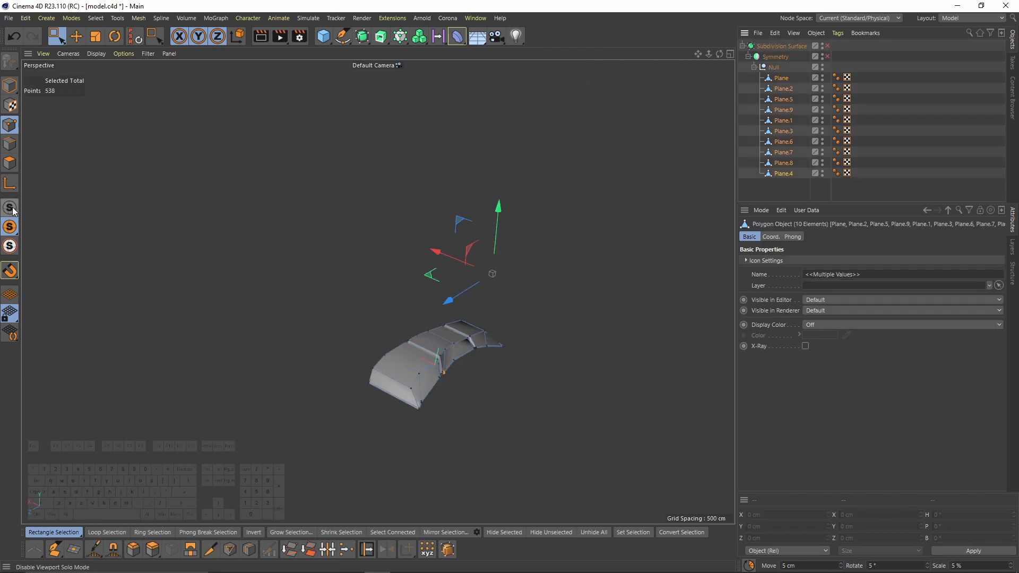
{"action": "left_click", "coordinate": [10, 163]}
{"action": "left_click_drag", "start_coordinate": [335, 241], "coordinate": [679, 213], "text": "alt"}
Reverse the normals of the backrest's centre panel (Plane.4) and of Plane.8
{"action": "left_click", "coordinate": [780, 174]}
{"action": "scroll", "coordinate": [534, 238], "scroll_direction": "up", "scroll_amount": 3}
{"action": "left_click_drag", "start_coordinate": [535, 238], "coordinate": [611, 223], "text": "alt"}
{"action": "right_click", "coordinate": [611, 223]}
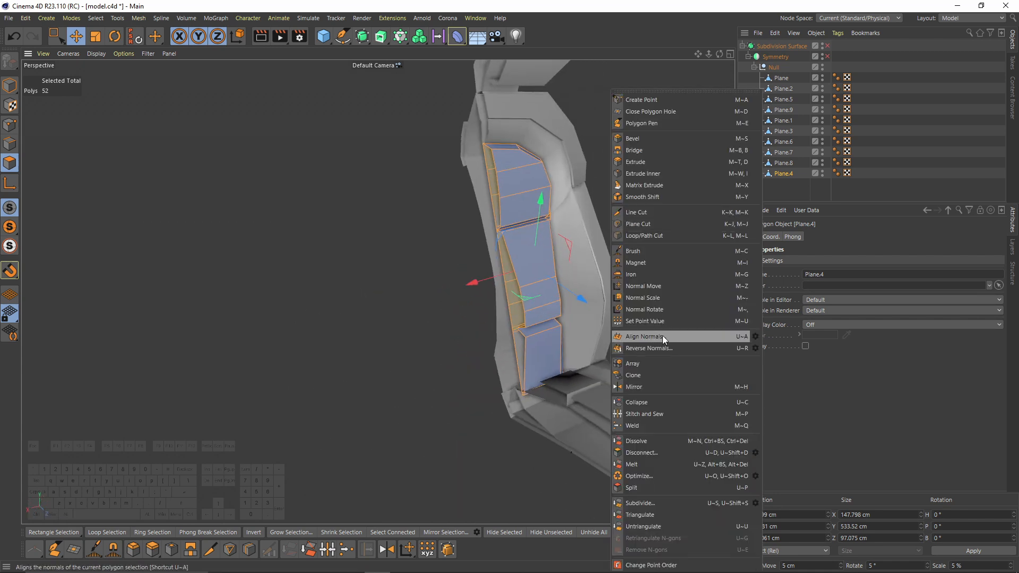
{"action": "left_click", "coordinate": [658, 348]}
{"action": "left_click", "coordinate": [786, 163]}
{"action": "left_click_drag", "start_coordinate": [610, 230], "coordinate": [409, 278], "text": "alt"}
{"action": "right_click", "coordinate": [620, 234]}
{"action": "left_click", "coordinate": [658, 347]}
Check the normals of Plane.7, Plane.6, Plane.3 and Plane.1, and reverse those of the front pad (Plane.9)
{"action": "left_click", "coordinate": [785, 152]}
{"action": "left_click_drag", "start_coordinate": [596, 250], "coordinate": [642, 296], "text": "alt"}
{"action": "right_click", "coordinate": [609, 225]}
{"action": "left_click", "coordinate": [784, 142]}
{"action": "left_click", "coordinate": [783, 132]}
{"action": "left_click", "coordinate": [783, 120]}
{"action": "middle_click_drag", "start_coordinate": [606, 254], "coordinate": [620, 206], "text": "alt"}
{"action": "left_click", "coordinate": [783, 109]}
{"action": "right_click", "coordinate": [712, 208]}
{"action": "left_click", "coordinate": [741, 348]}
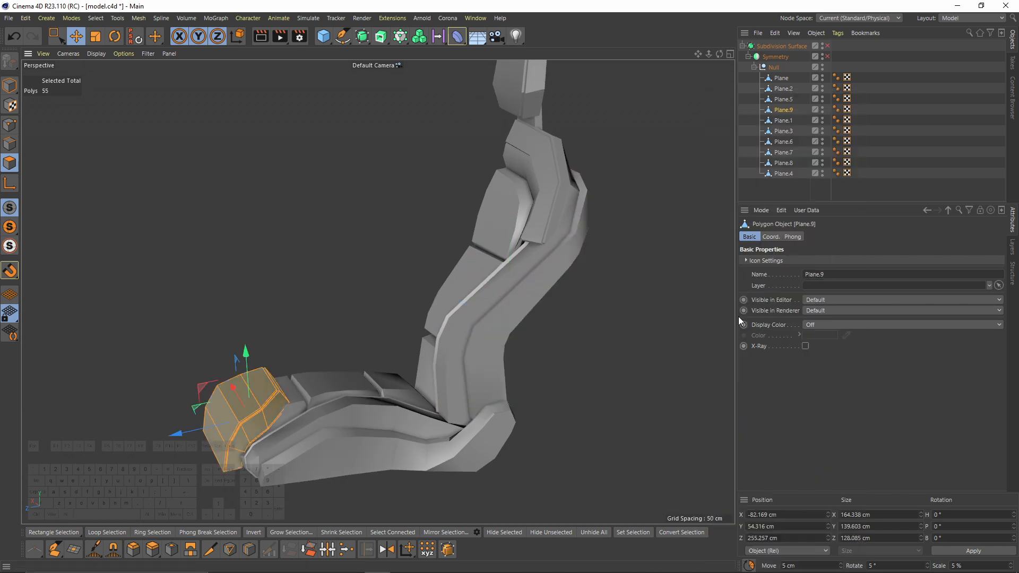
Reverse the normals of the seat cushion's centre (Plane.5) and of Plane.2, and check the Plane mesh
{"action": "left_click", "coordinate": [784, 100]}
{"action": "right_click", "coordinate": [588, 265]}
{"action": "left_click", "coordinate": [611, 349]}
{"action": "left_click", "coordinate": [780, 89]}
{"action": "right_click", "coordinate": [644, 249]}
{"action": "left_click", "coordinate": [678, 348]}
{"action": "left_click", "coordinate": [783, 99]}
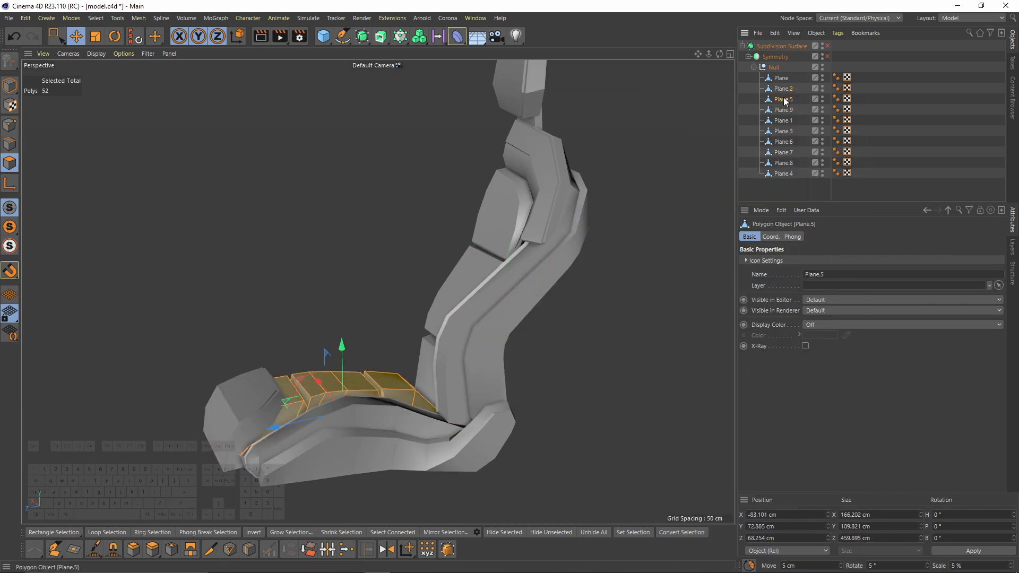
{"action": "left_click", "coordinate": [784, 80]}
Turn symmetry back on, return to object editing and deselect all seat meshes
{"action": "left_click", "coordinate": [827, 56]}
{"action": "left_click", "coordinate": [783, 122]}
{"action": "key", "text": "ctrl+a"}
{"action": "left_click_drag", "start_coordinate": [491, 268], "coordinate": [543, 293], "text": "alt"}
{"action": "left_click", "coordinate": [9, 85]}
{"action": "key", "text": "n"}
{"action": "key", "text": "b"}
{"action": "left_click", "coordinate": [921, 121]}
Turn subdivision on and examine the smoothed upper backrest up close
{"action": "scroll", "coordinate": [461, 239], "scroll_direction": "down", "scroll_amount": 5}
{"action": "mouse_move", "coordinate": [462, 239]}
{"action": "left_mouse_down", "text": "alt"}
{"action": "mouse_move", "coordinate": [534, 193]}
{"action": "mouse_move", "coordinate": [289, 189]}
{"action": "mouse_move", "coordinate": [452, 185]}
{"action": "left_mouse_up", "text": "alt"}
{"action": "left_click", "coordinate": [828, 46]}
{"action": "left_click_drag", "start_coordinate": [485, 291], "coordinate": [573, 318], "text": "alt"}
{"action": "scroll", "coordinate": [412, 355], "scroll_direction": "up", "scroll_amount": 3}
{"action": "scroll", "coordinate": [492, 311], "scroll_direction": "up", "scroll_amount": 5}
Identify the outer backrest shell (Plane.1) among the meshes, and turn off subdivision and symmetry
{"action": "left_click", "coordinate": [785, 174]}
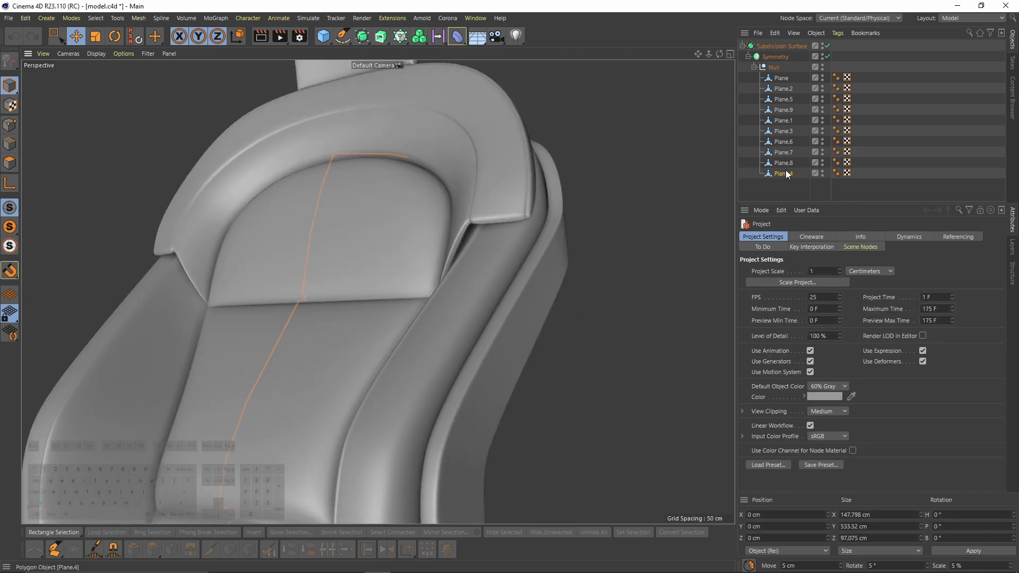
{"action": "key", "text": "Up"}
{"action": "key", "text": "Up"}
{"action": "key", "text": "Up"}
{"action": "key", "text": "Up"}
{"action": "left_click", "coordinate": [784, 103]}
{"action": "left_click_drag", "start_coordinate": [827, 47], "coordinate": [828, 57]}
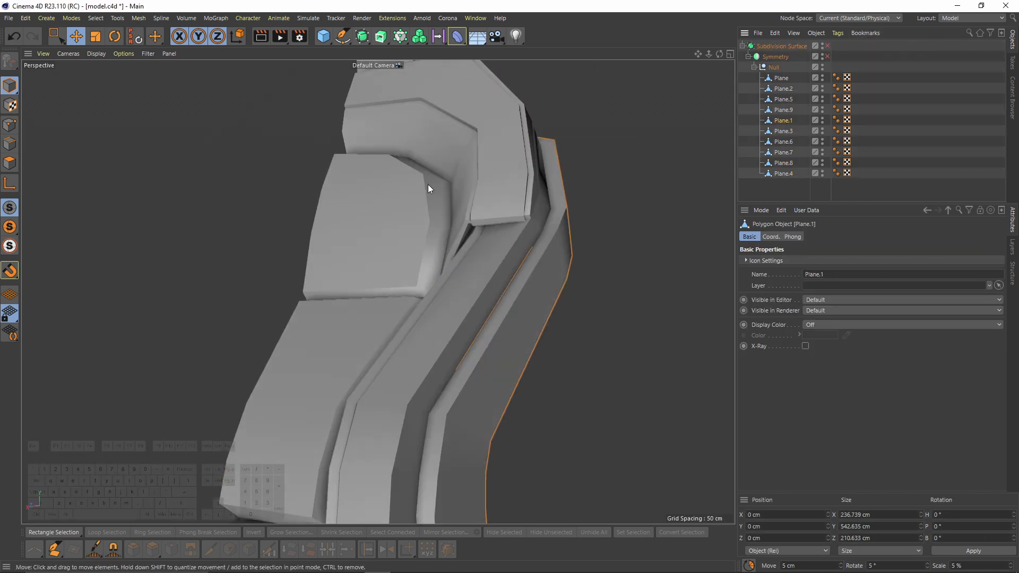
Switch to component editing and adjust the first points beside the backrest's upper side panel
{"action": "left_click", "coordinate": [494, 199]}
{"action": "key", "text": "Return"}
{"action": "key", "text": "q"}
{"action": "left_click_drag", "start_coordinate": [498, 203], "coordinate": [539, 205], "text": "alt"}
{"action": "scroll", "coordinate": [424, 201], "scroll_direction": "up", "scroll_amount": 5}
{"action": "key", "text": "9"}
{"action": "key", "text": "0"}
{"action": "left_click_drag", "start_coordinate": [405, 174], "coordinate": [479, 271]}
{"action": "left_click_drag", "start_coordinate": [480, 266], "coordinate": [523, 212], "text": "alt"}
Reposition the remaining points around the upper backrest joint and check the whole seat smoothed
{"action": "left_click_drag", "start_coordinate": [498, 181], "coordinate": [406, 224]}
{"action": "left_click_drag", "start_coordinate": [356, 308], "coordinate": [355, 348]}
{"action": "left_click_drag", "start_coordinate": [346, 349], "coordinate": [356, 350]}
{"action": "left_click_drag", "start_coordinate": [366, 353], "coordinate": [412, 361], "text": "alt"}
{"action": "left_click_drag", "start_coordinate": [455, 141], "coordinate": [520, 265]}
{"action": "left_click_drag", "start_coordinate": [467, 239], "coordinate": [434, 200], "text": "alt"}
{"action": "left_click_drag", "start_coordinate": [422, 165], "coordinate": [444, 169], "text": "alt"}
{"action": "left_click_drag", "start_coordinate": [506, 103], "coordinate": [492, 193], "text": "alt"}
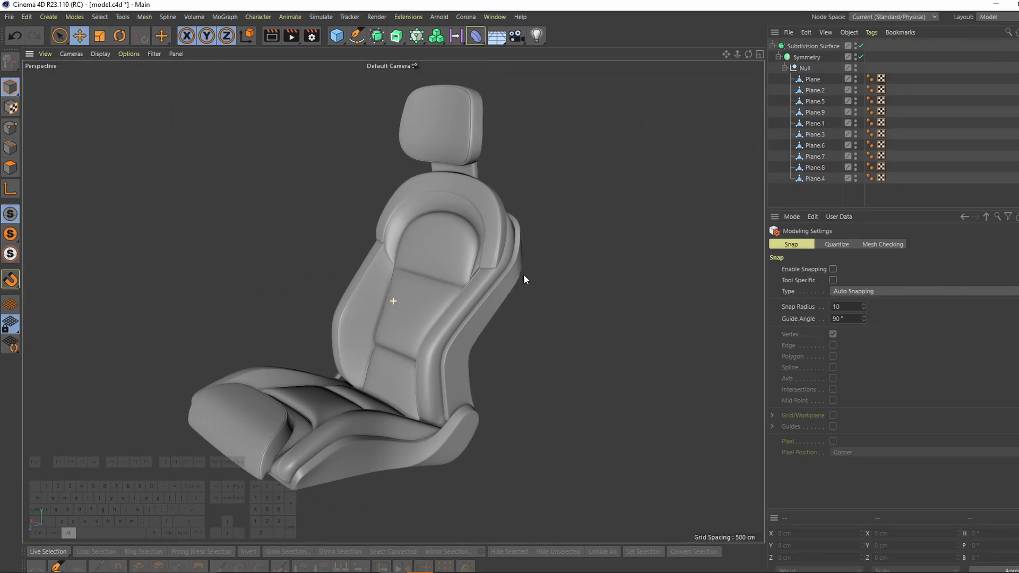
{"action": "left_click_drag", "start_coordinate": [523, 279], "coordinate": [680, 198], "text": "alt"}
Slide a horizontal edge of the backrest's centre panel (Plane.4) near its lower groove, with subdivision off
{"action": "left_click", "coordinate": [814, 178]}
{"action": "key", "text": "q"}
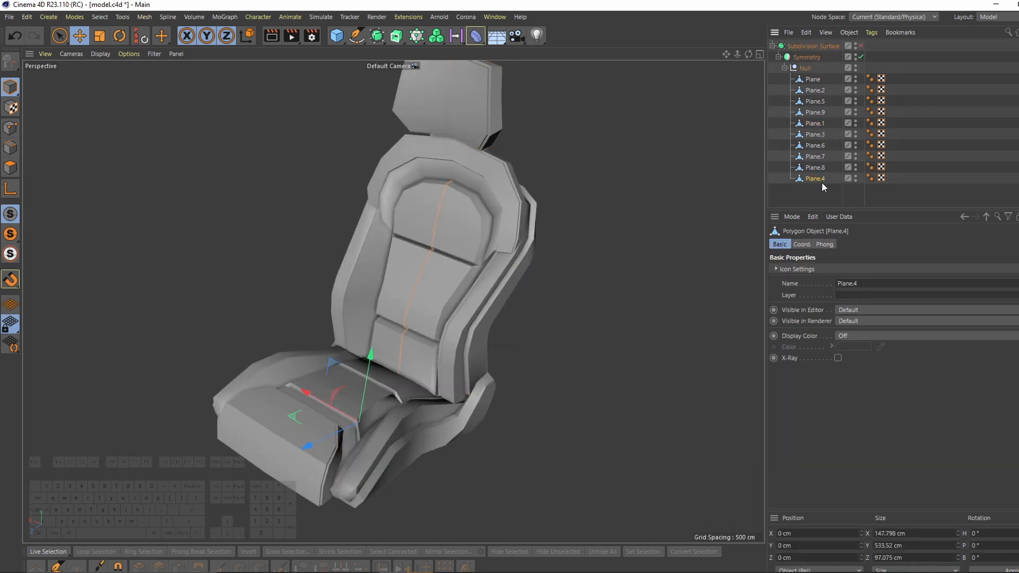
{"action": "left_click", "coordinate": [10, 148]}
{"action": "scroll", "coordinate": [450, 286], "scroll_direction": "up", "scroll_amount": 10}
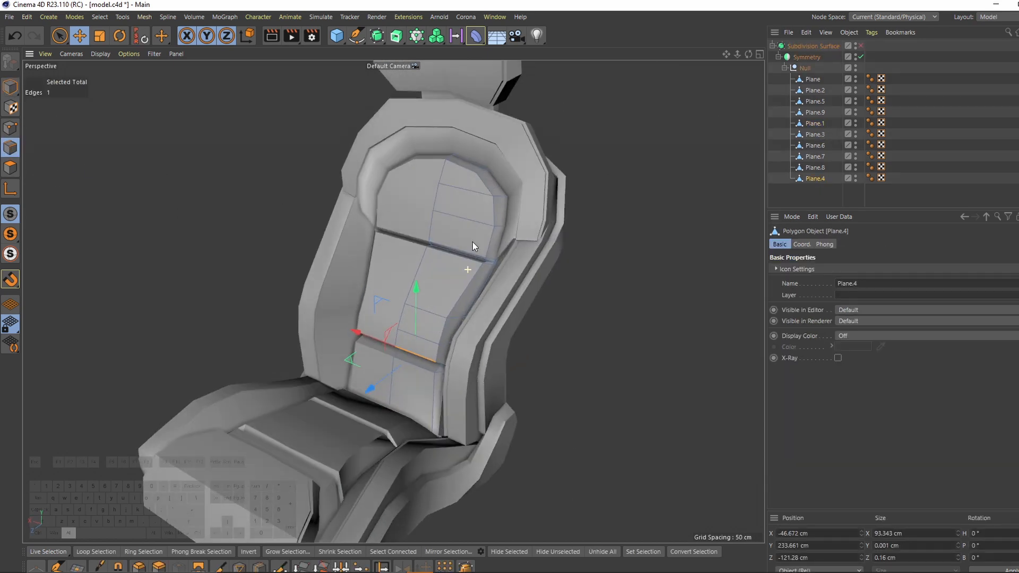
{"action": "right_click_drag", "start_coordinate": [416, 317], "coordinate": [433, 327], "text": "alt"}
{"action": "left_click", "coordinate": [422, 333]}
{"action": "key", "text": "m"}
{"action": "key", "text": "o"}
{"action": "left_click_drag", "start_coordinate": [421, 330], "coordinate": [447, 280]}
Move the middle and upper polygons of the backrest's centre panel outward to make its sections bulge
{"action": "left_click", "coordinate": [10, 168]}
{"action": "key", "text": "e"}
{"action": "left_click", "coordinate": [440, 301]}
{"action": "left_click_drag", "start_coordinate": [440, 300], "coordinate": [465, 275], "text": "alt"}
{"action": "key", "text": "q"}
{"action": "key", "text": "q"}
{"action": "left_click_drag", "start_coordinate": [424, 241], "coordinate": [451, 226]}
{"action": "mouse_move", "coordinate": [448, 216]}
{"action": "left_mouse_down"}
{"action": "mouse_move", "coordinate": [419, 221]}
{"action": "mouse_move", "coordinate": [432, 220]}
{"action": "left_mouse_up"}
Add a horizontal loop cut across the lowest section of the backrest's centre panel
{"action": "left_click_drag", "start_coordinate": [433, 220], "coordinate": [454, 397], "text": "alt"}
{"action": "key", "text": "k"}
{"action": "key", "text": "l"}
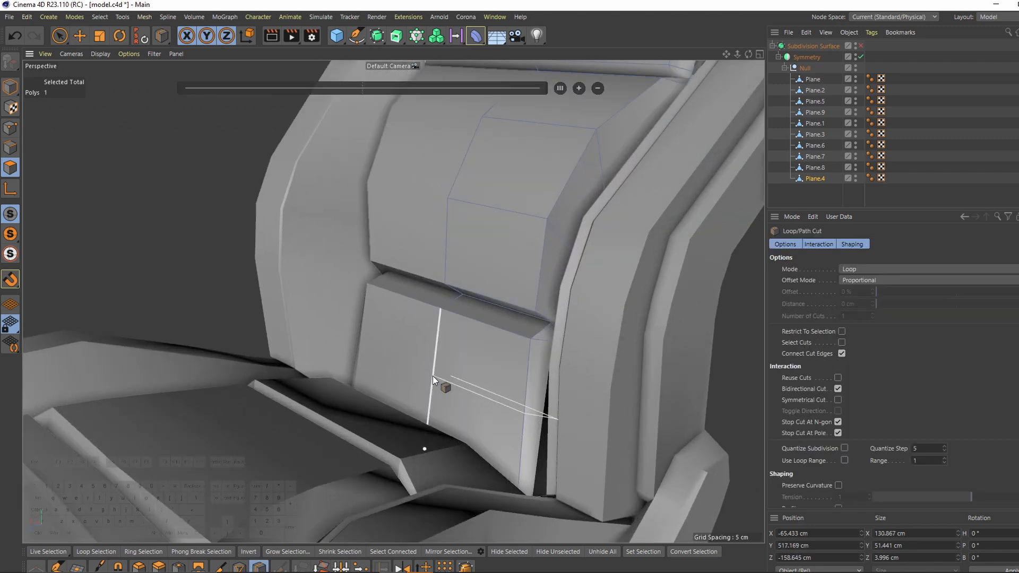
{"action": "left_click", "coordinate": [433, 368]}
{"action": "key", "text": "e"}
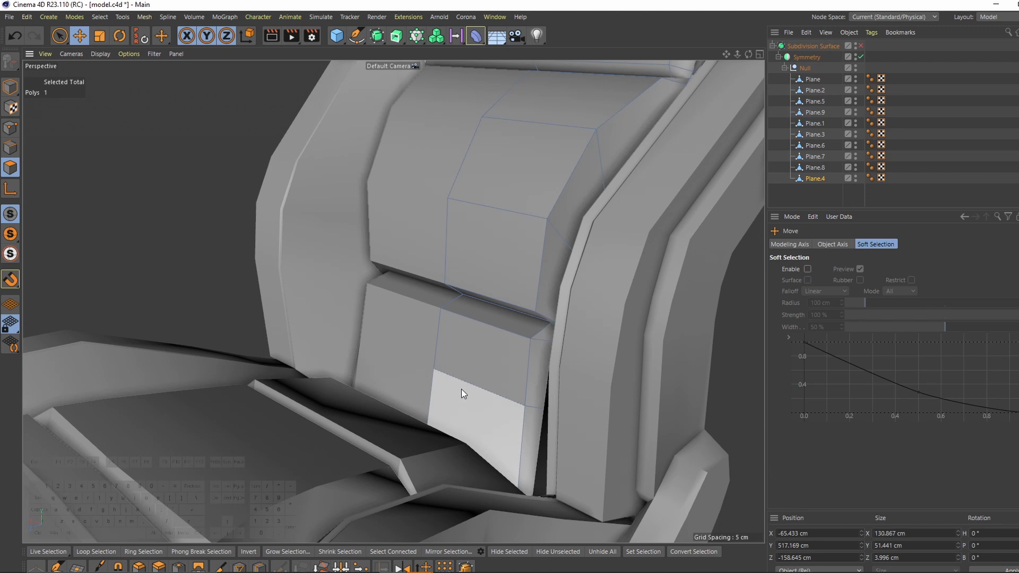
Pull the new horizontal edge of the backrest's lowest section forward to give it a bulge
{"action": "left_click", "coordinate": [461, 389]}
{"action": "left_click_drag", "start_coordinate": [461, 390], "coordinate": [437, 419], "text": "alt"}
{"action": "left_click", "coordinate": [12, 148]}
{"action": "left_click_drag", "start_coordinate": [428, 367], "coordinate": [447, 354], "text": "alt"}
{"action": "left_click", "coordinate": [508, 387]}
{"action": "left_click_drag", "start_coordinate": [509, 391], "coordinate": [443, 403]}
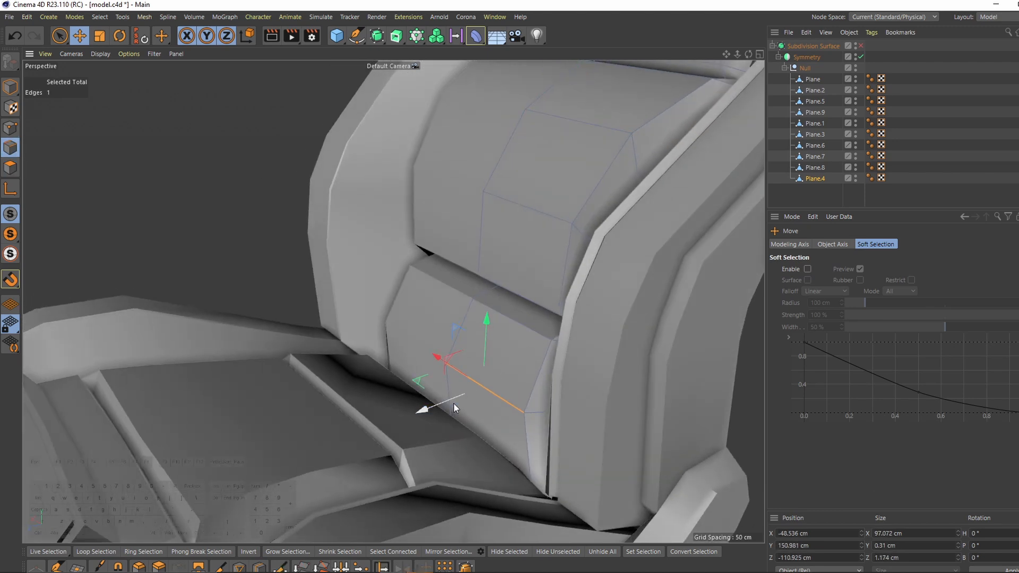
{"action": "scroll", "coordinate": [454, 408], "scroll_direction": "down", "scroll_amount": 3}
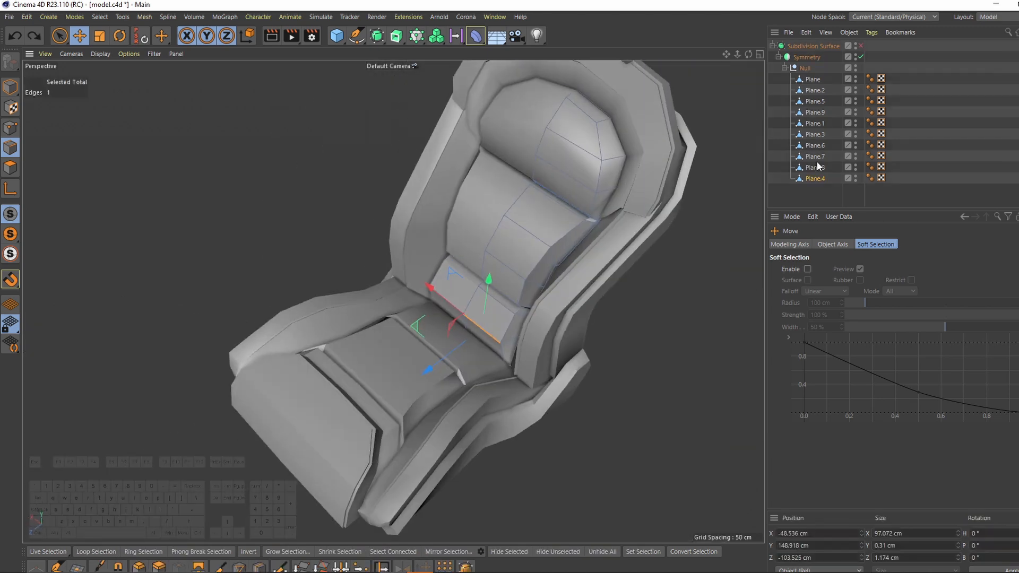
Move the rear edge of the seat cushion's centre (Plane.5) forward by about 1 cm and compare it smoothed
{"action": "left_click", "coordinate": [801, 103]}
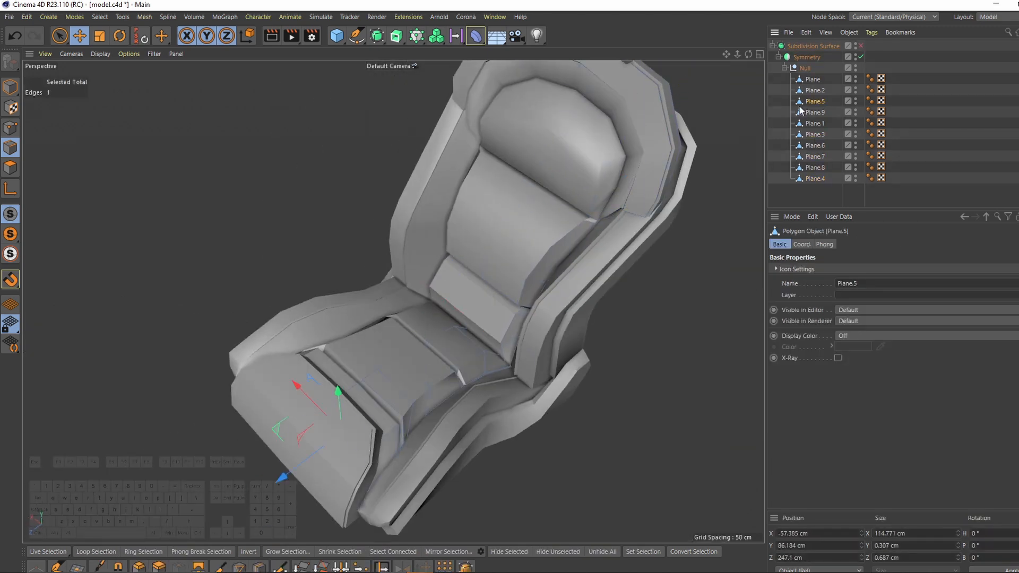
{"action": "left_click_drag", "start_coordinate": [461, 324], "coordinate": [451, 325]}
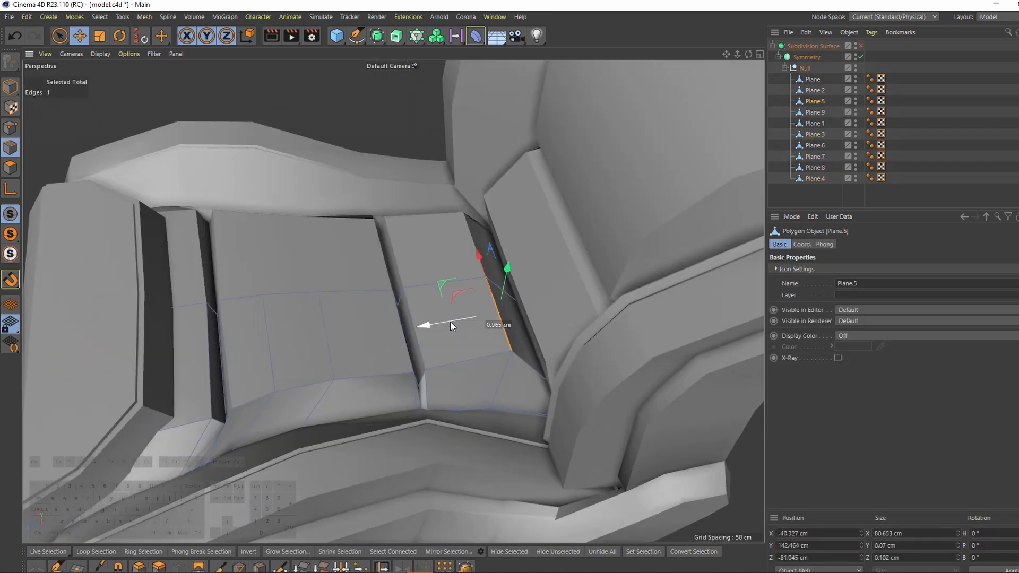
{"action": "key", "text": "q"}
{"action": "key", "text": "q"}
Slide the crosswise edges in the cushion's middle section, raise its centre polygon, and examine the smoothed seat
{"action": "left_click", "coordinate": [358, 296]}
{"action": "key", "text": "m"}
{"action": "key", "text": "o"}
{"action": "left_click_drag", "start_coordinate": [356, 301], "coordinate": [379, 300]}
{"action": "left_click_drag", "start_coordinate": [301, 296], "coordinate": [311, 298]}
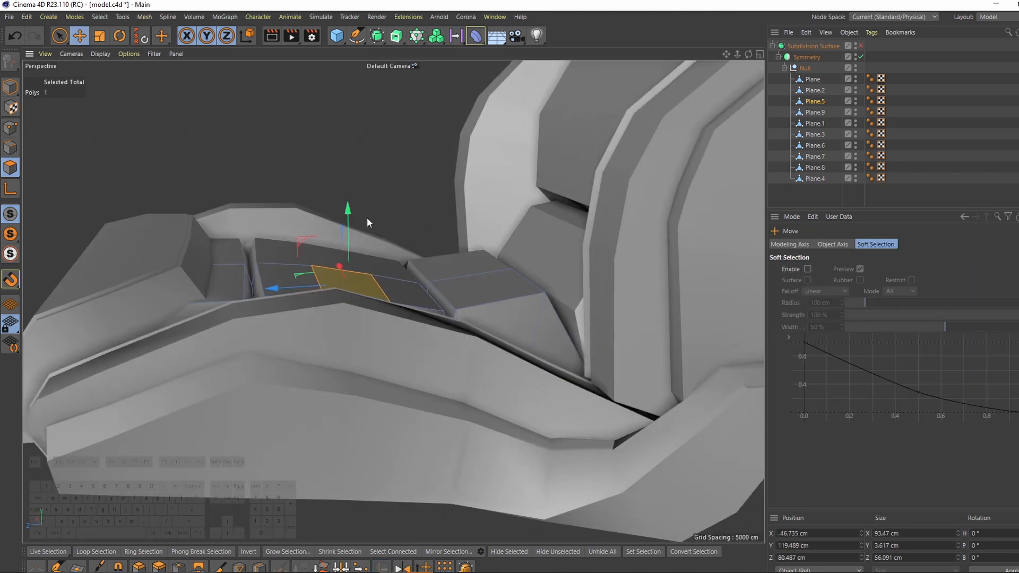
{"action": "left_click_drag", "start_coordinate": [367, 217], "coordinate": [352, 193]}
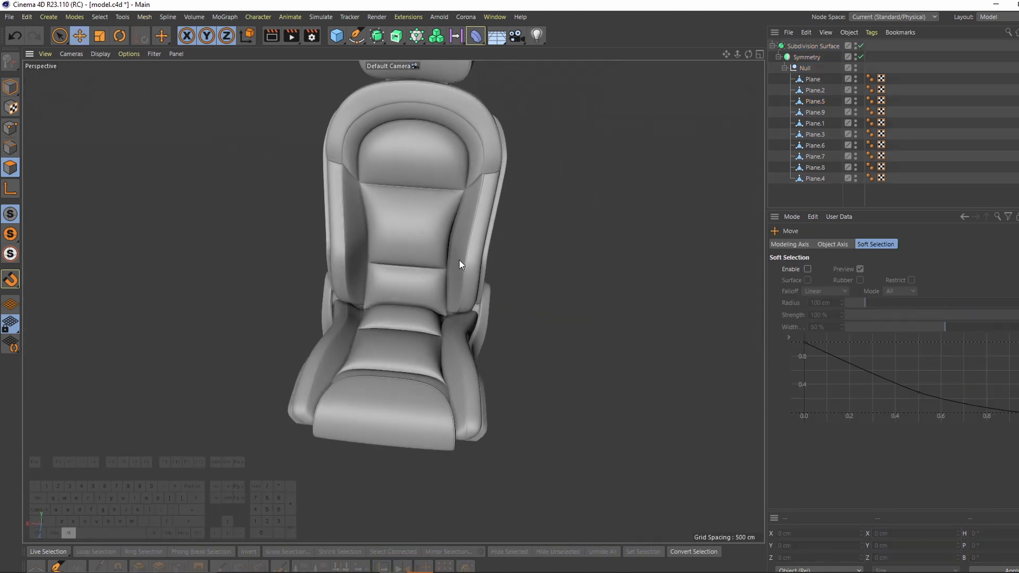
{"action": "left_click_drag", "start_coordinate": [460, 262], "coordinate": [414, 310], "text": "alt"}
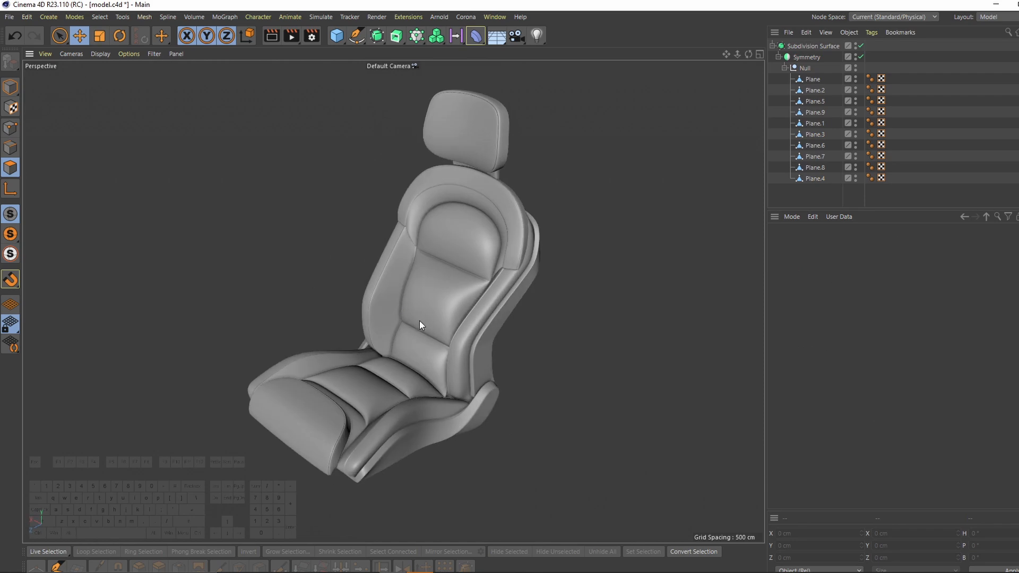
{"action": "left_click_drag", "start_coordinate": [419, 320], "coordinate": [534, 321], "text": "alt"}
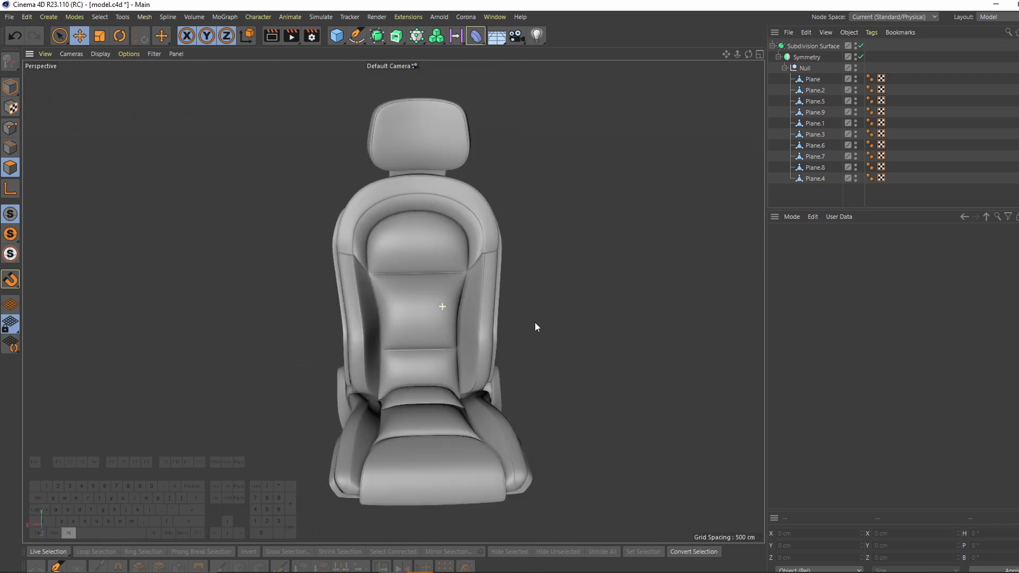
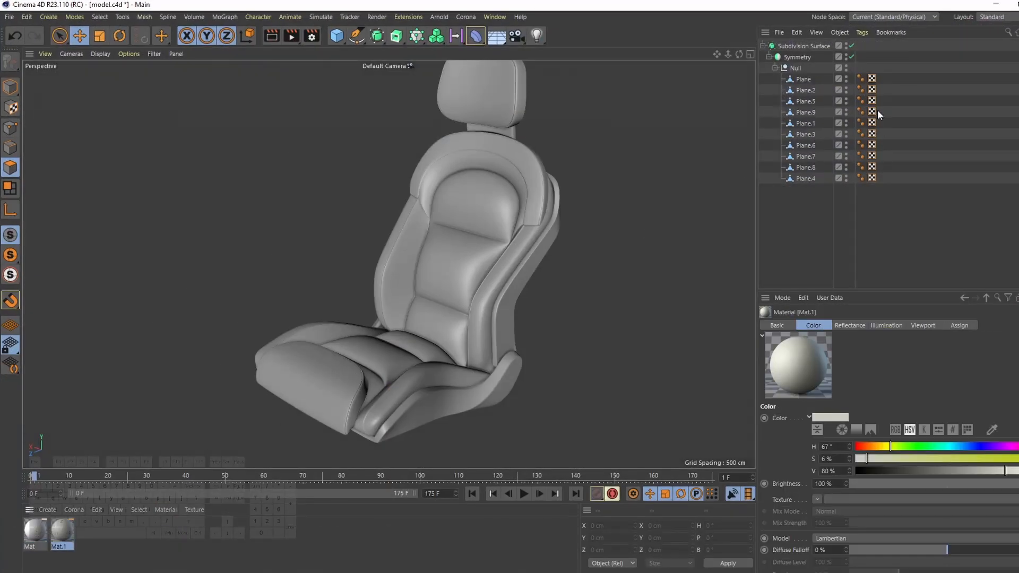
Apply the material Mat to the Plane and Plane.2 meshes, and copy it to Plane.1
{"action": "left_click", "coordinate": [800, 83]}
{"action": "left_click_drag", "start_coordinate": [38, 531], "coordinate": [804, 79]}
{"action": "left_click_drag", "start_coordinate": [35, 530], "coordinate": [801, 90]}
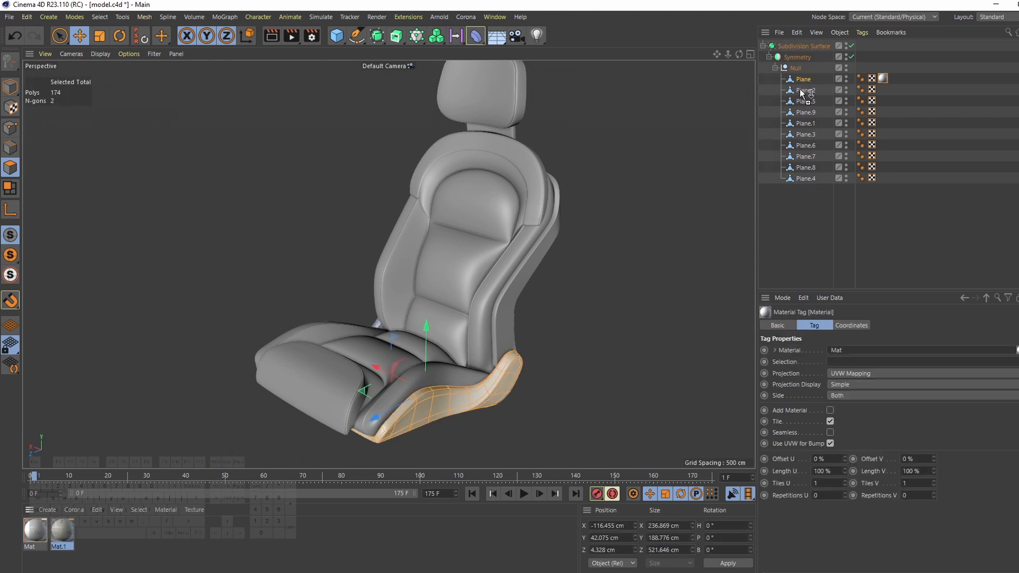
{"action": "left_click", "coordinate": [805, 101]}
{"action": "left_click_drag", "start_coordinate": [882, 90], "coordinate": [883, 123]}
Apply the material Mat.1 to Plane.5, copy it to the remaining upholstery meshes, and save the scene
{"action": "left_click_drag", "start_coordinate": [63, 532], "coordinate": [882, 101]}
{"action": "left_click_drag", "start_coordinate": [883, 101], "coordinate": [884, 133], "text": "ctrl"}
{"action": "left_click_drag", "start_coordinate": [884, 134], "coordinate": [883, 156], "text": "ctrl"}
{"action": "left_click_drag", "start_coordinate": [883, 156], "coordinate": [883, 167], "text": "ctrl"}
{"action": "left_click_drag", "start_coordinate": [883, 167], "coordinate": [883, 178], "text": "ctrl"}
{"action": "left_click_drag", "start_coordinate": [552, 321], "coordinate": [507, 281], "text": "alt"}
{"action": "key", "text": "ctrl+s"}
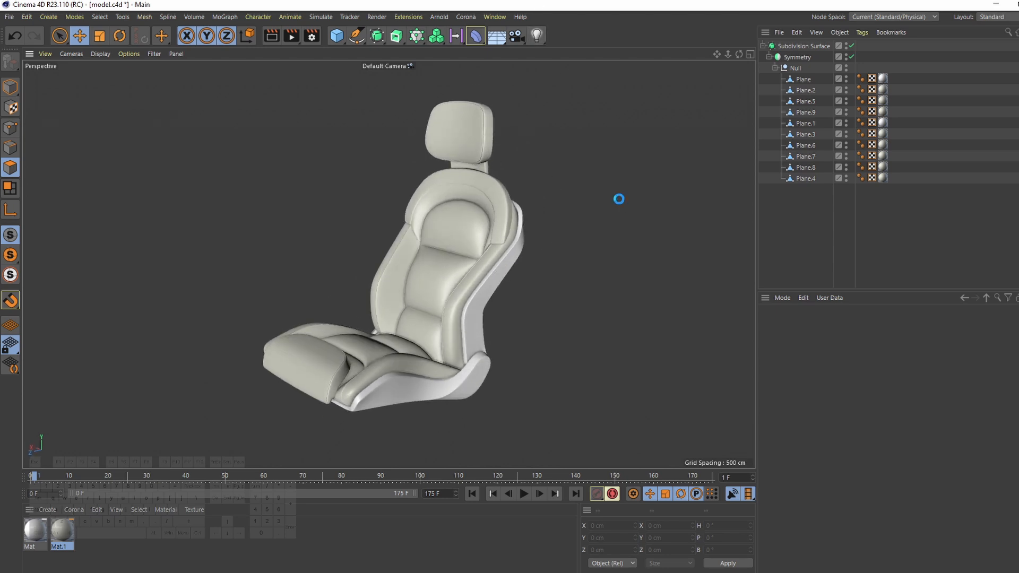